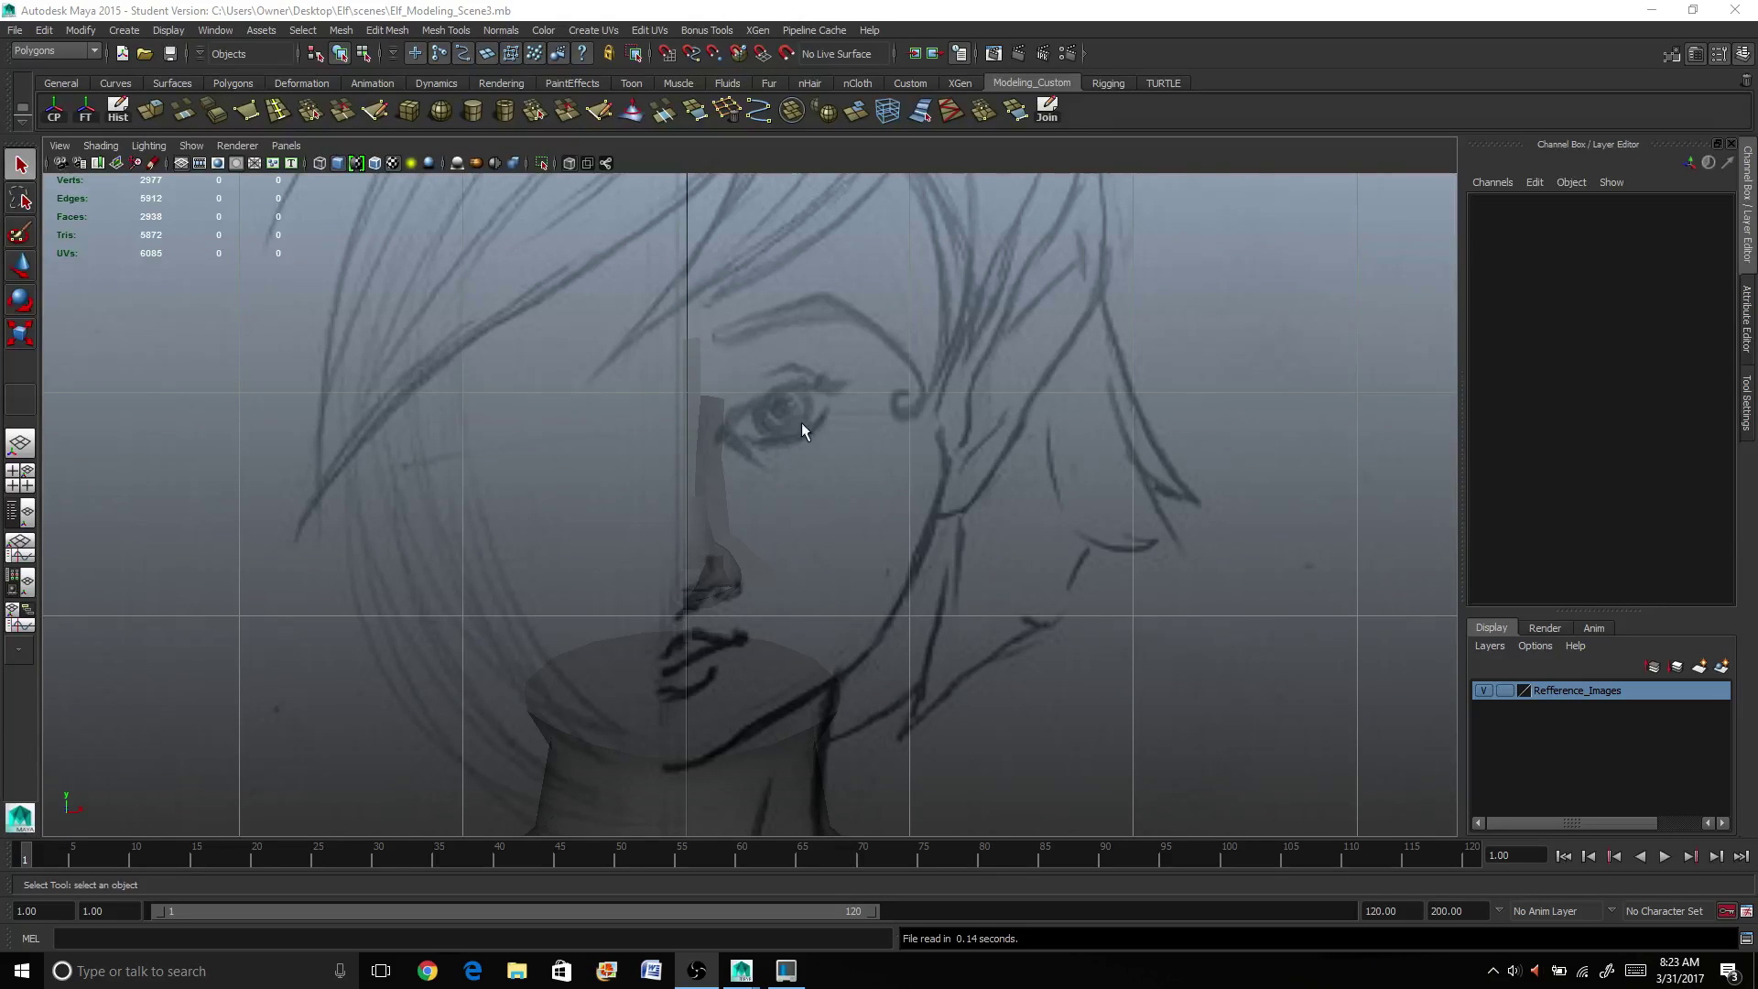
# Step: Create a polygon sphere to serve as the character's eyeball
pyautogui.click(123, 30)
pyautogui.moveTo(153, 75)
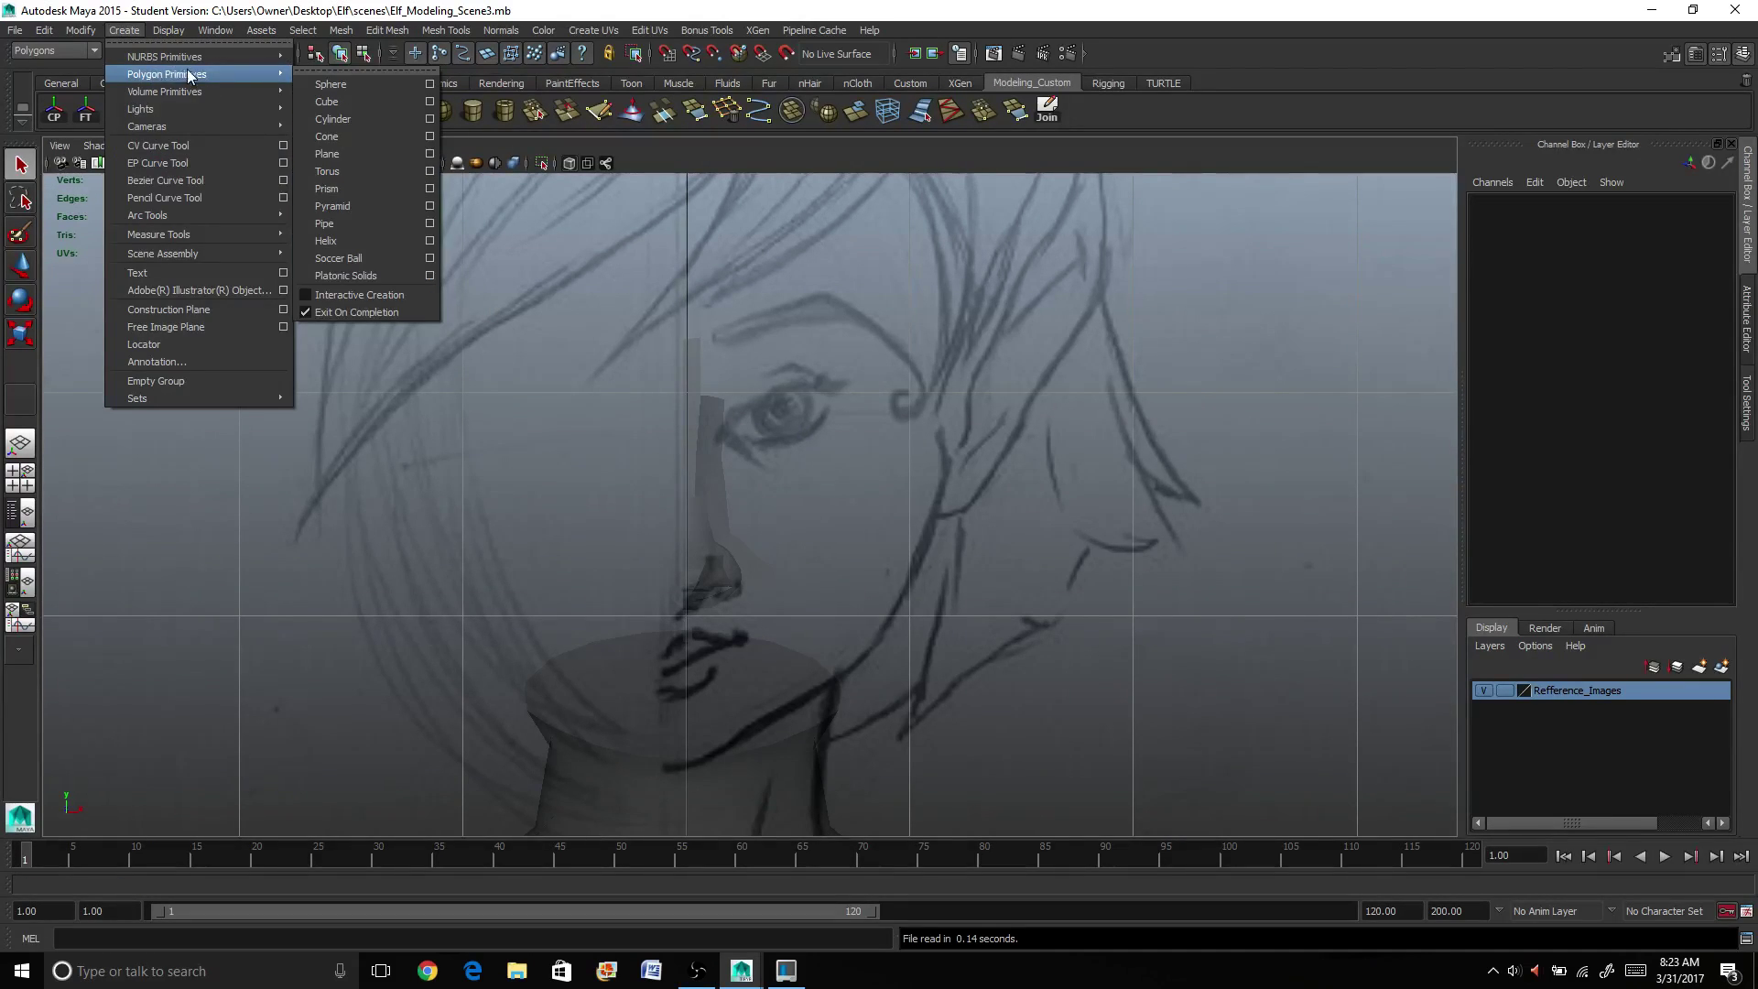
pyautogui.click(331, 84)
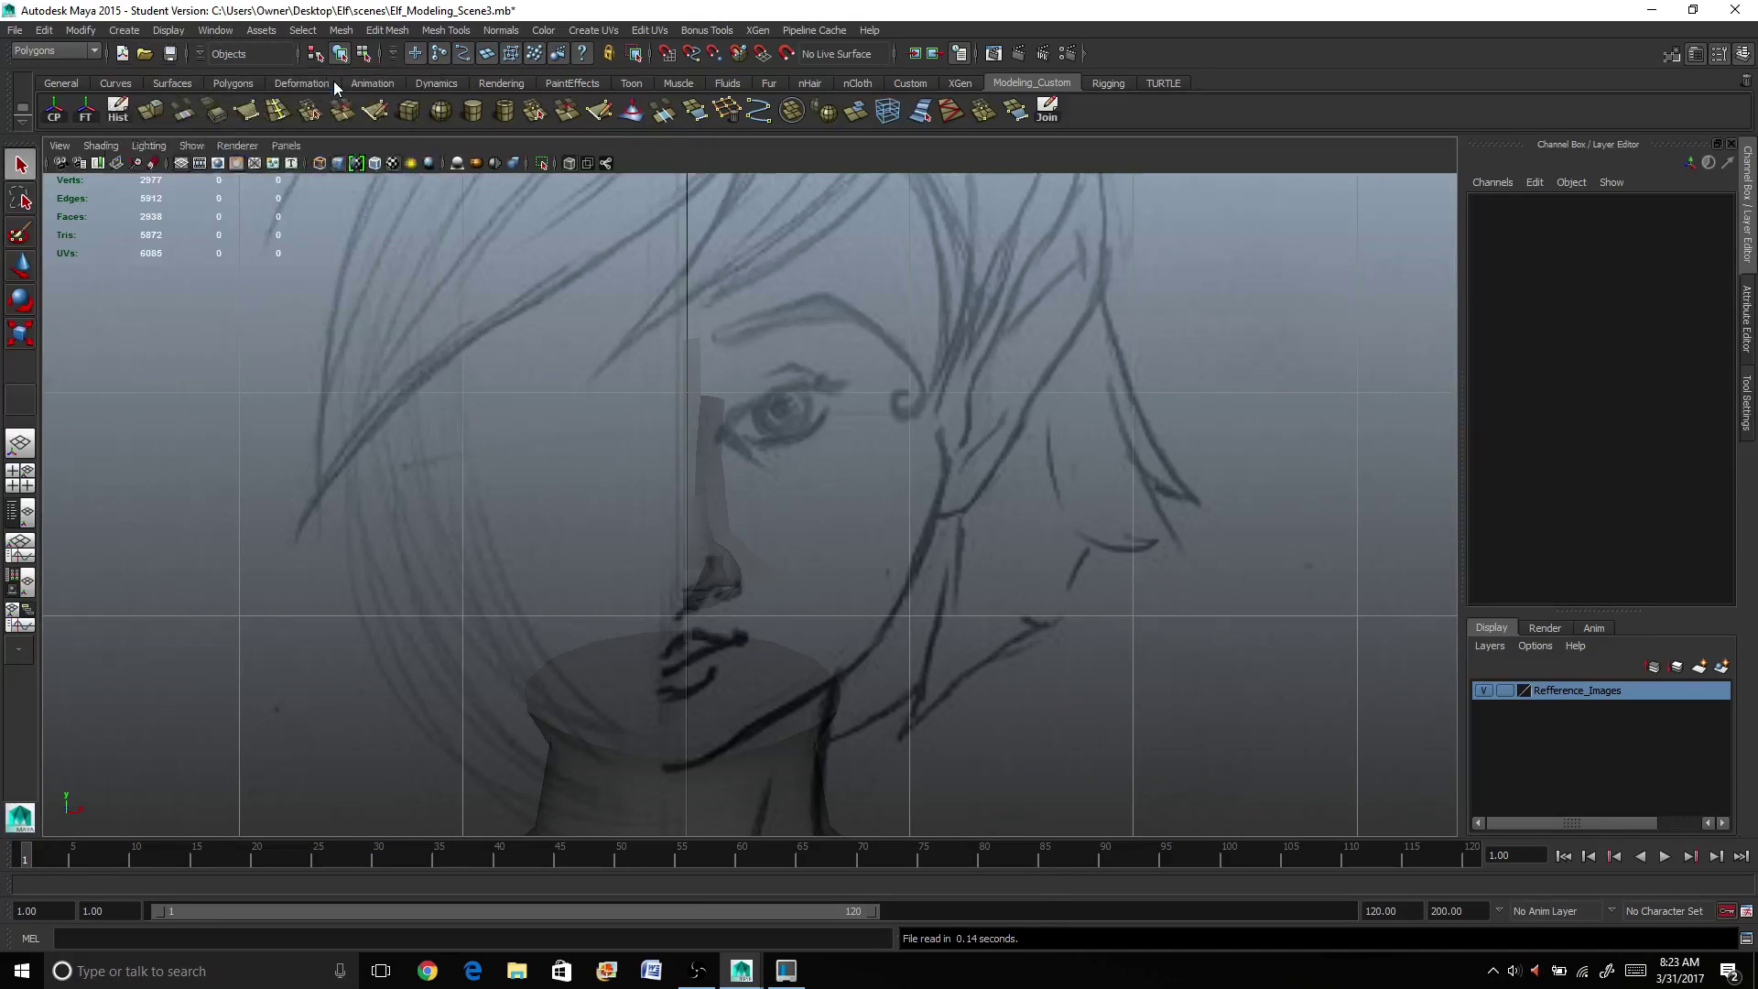
pyautogui.scroll(-6, 754, 606)
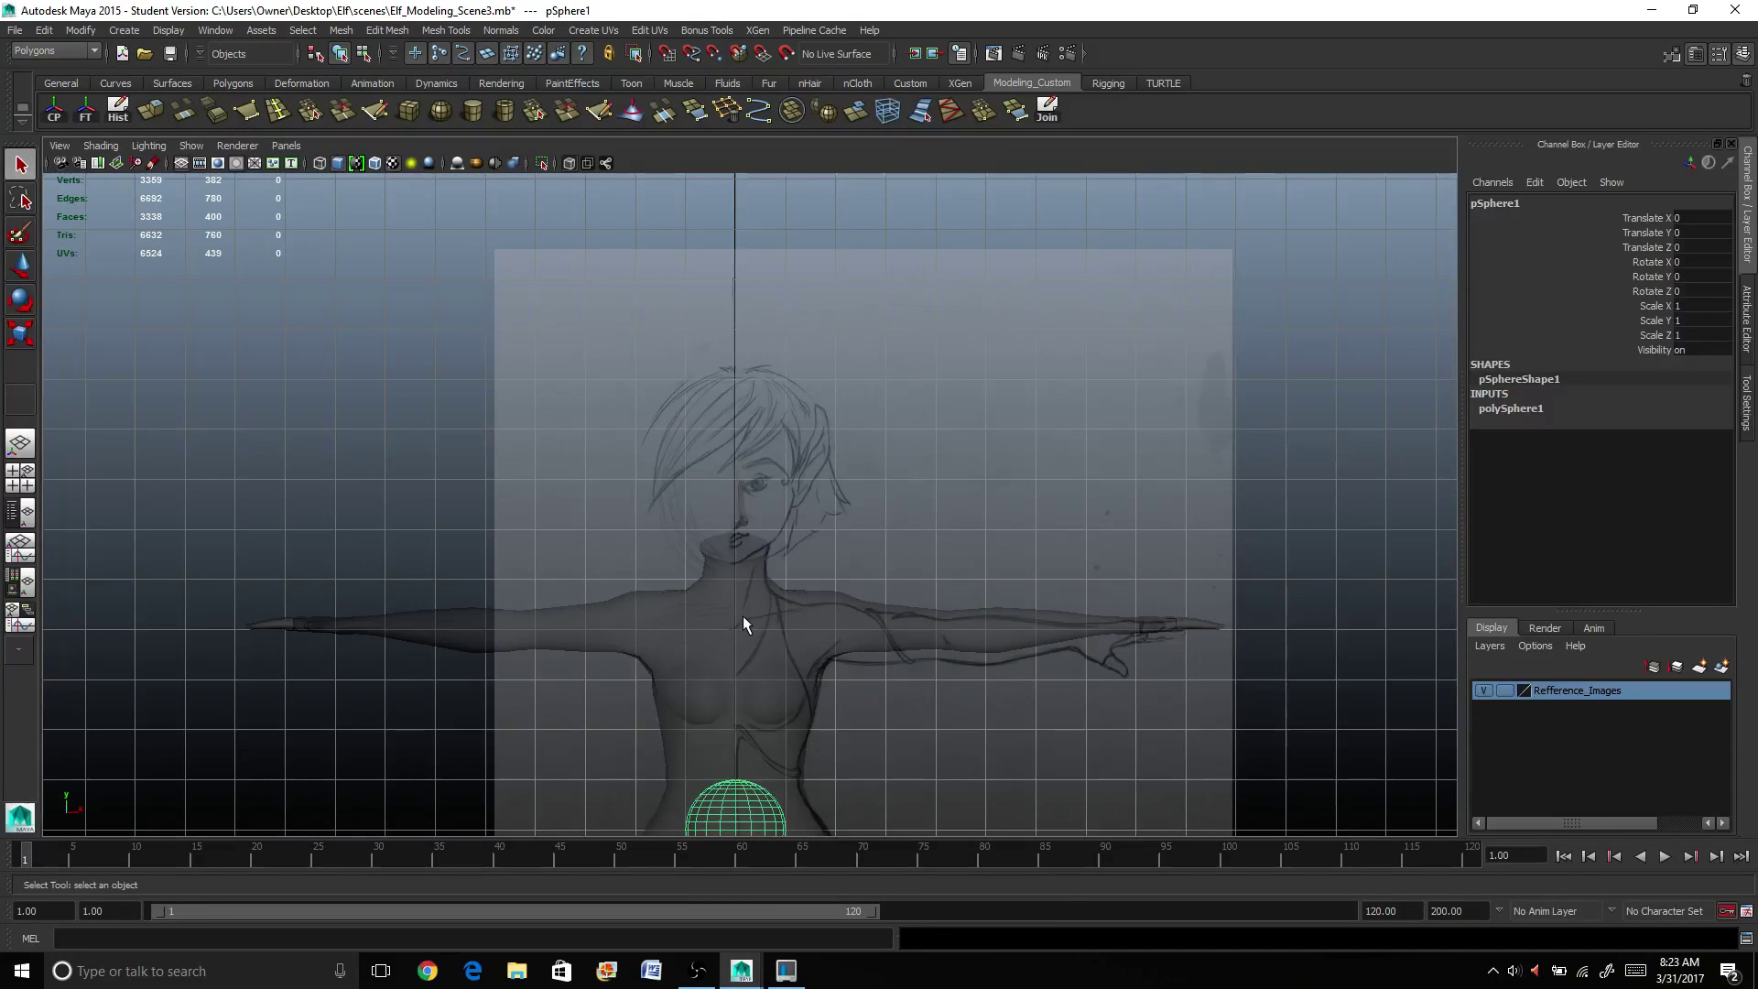
# Step: Move the sphere up over the eye in the front sketch and scale it uniformly to about 0.283
pyautogui.press('w')
pyautogui.scroll(-2, 758, 719)
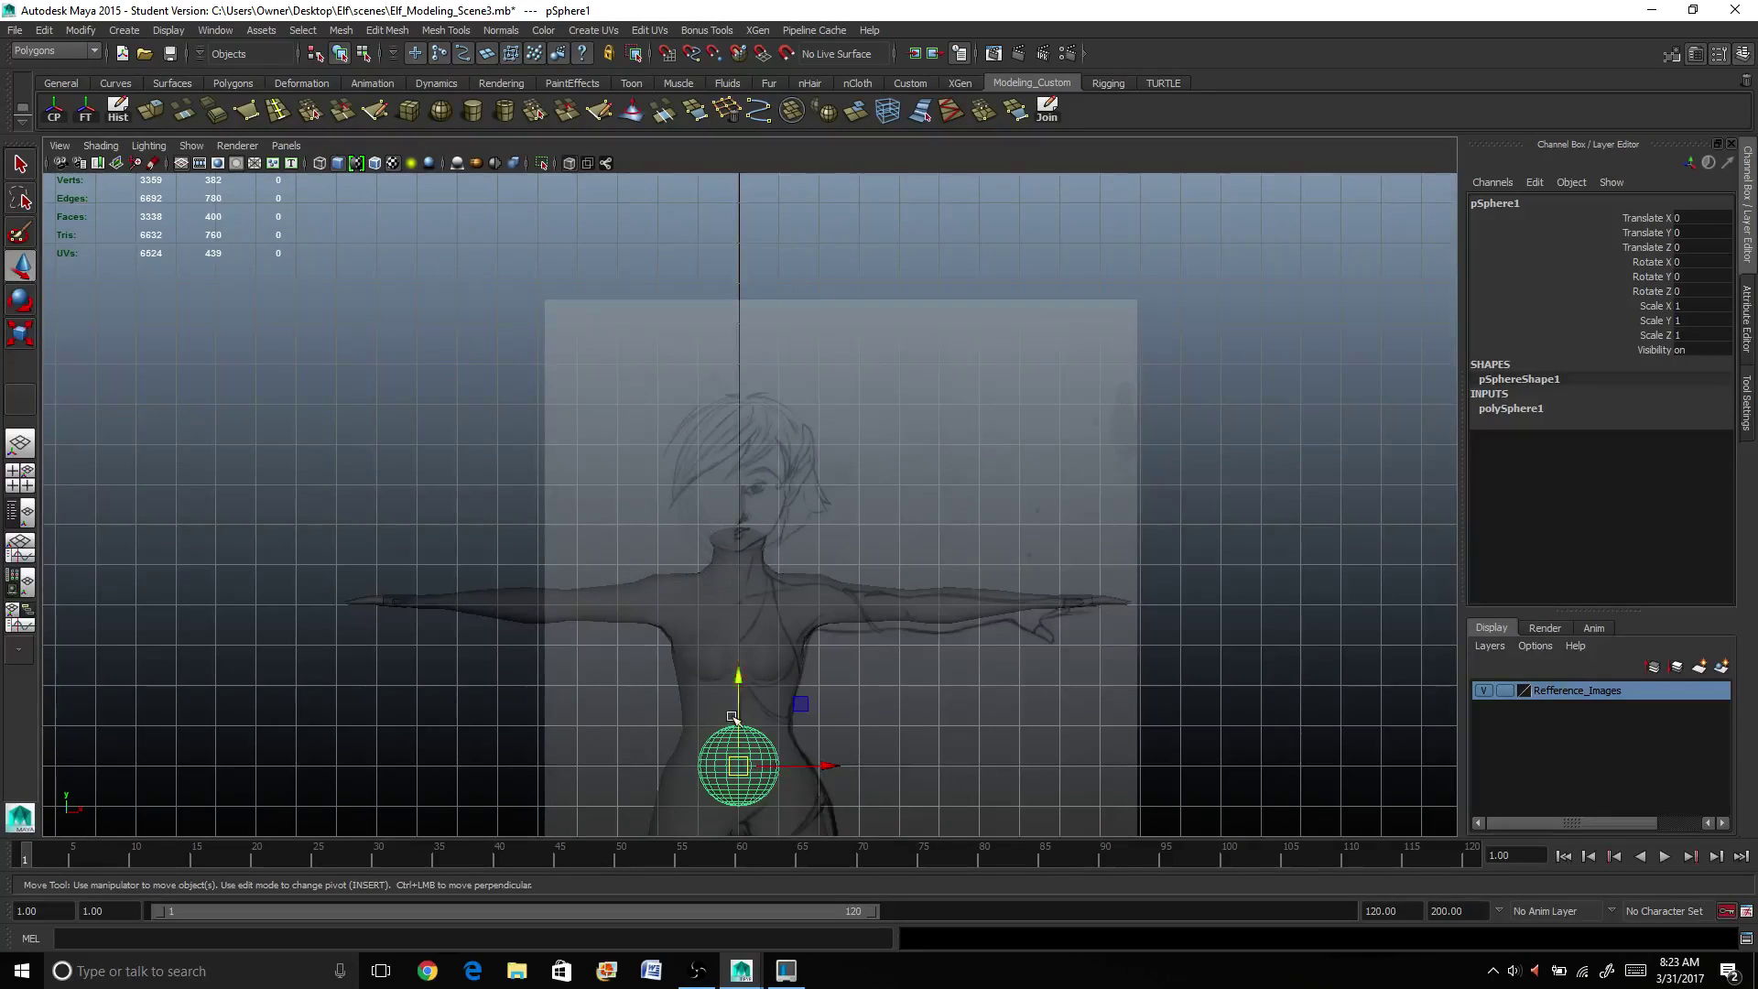
pyautogui.moveTo(732, 717); pyautogui.dragTo(725, 403)
pyautogui.moveTo(806, 487); pyautogui.dragTo(359, 561)
pyautogui.press('f')
pyautogui.press('r')
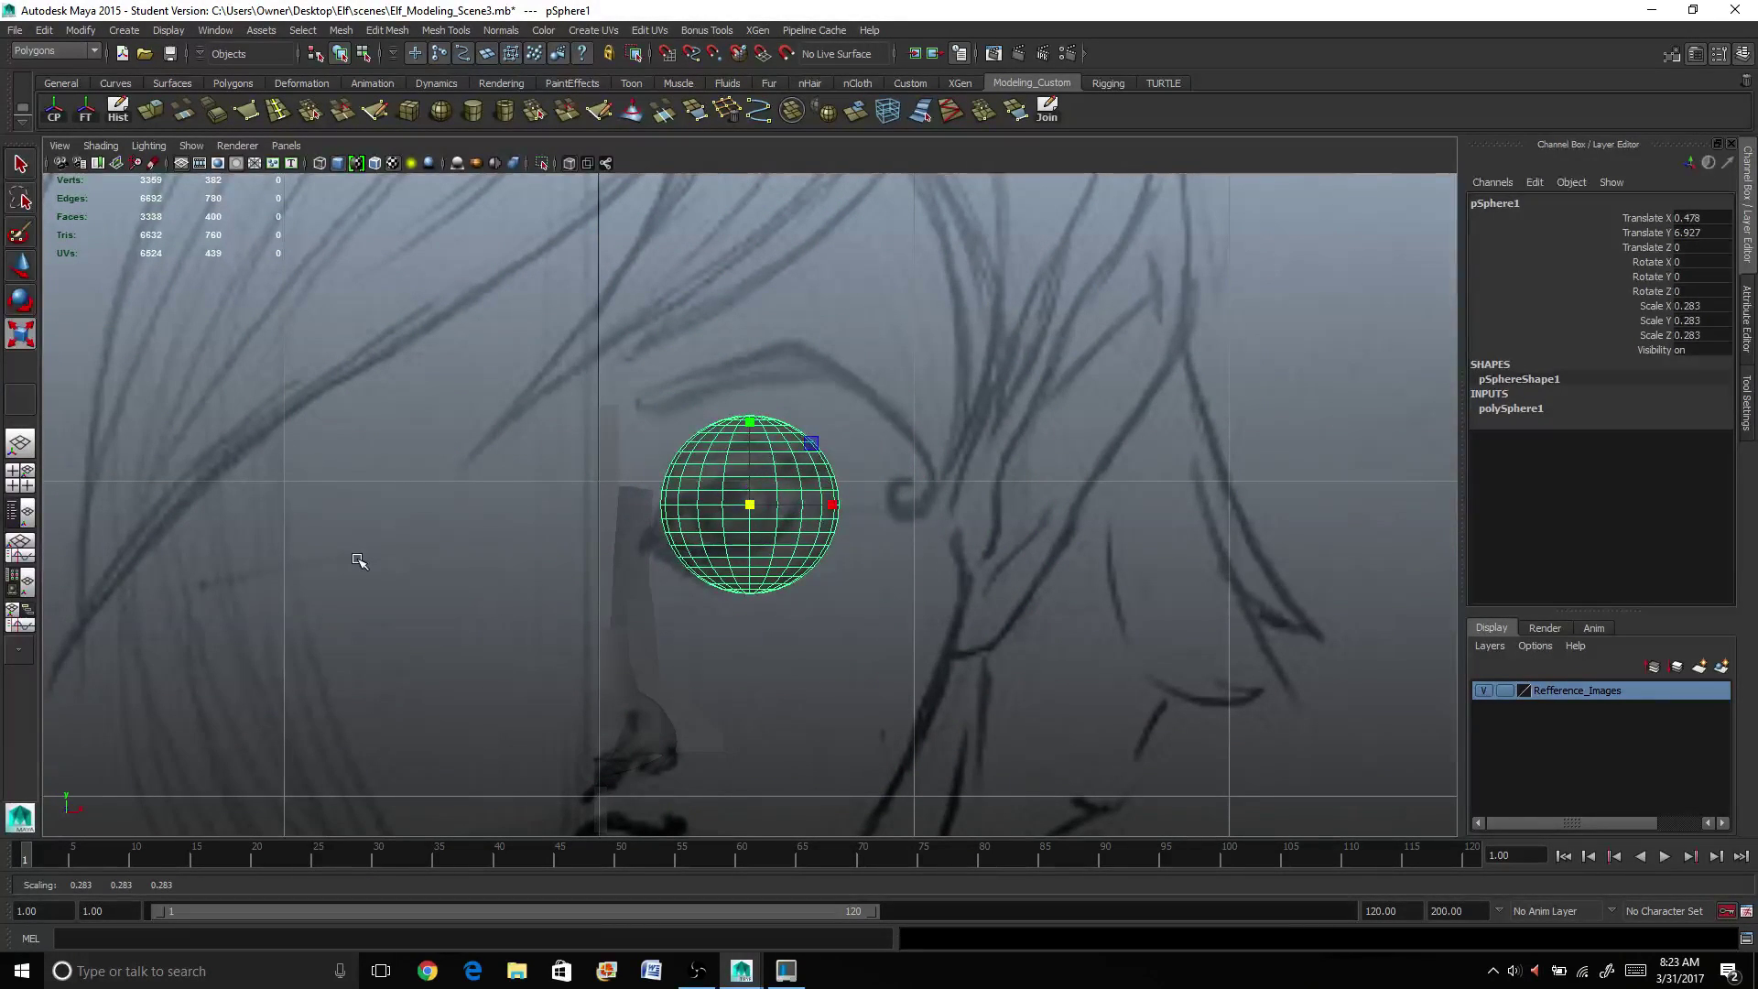
# Step: Shift the sphere to about 0.444 on X and set its Rotate X to 90 so its pole faces forward
pyautogui.press('w')
pyautogui.moveTo(836, 503); pyautogui.dragTo(733, 558)
pyautogui.press('e')
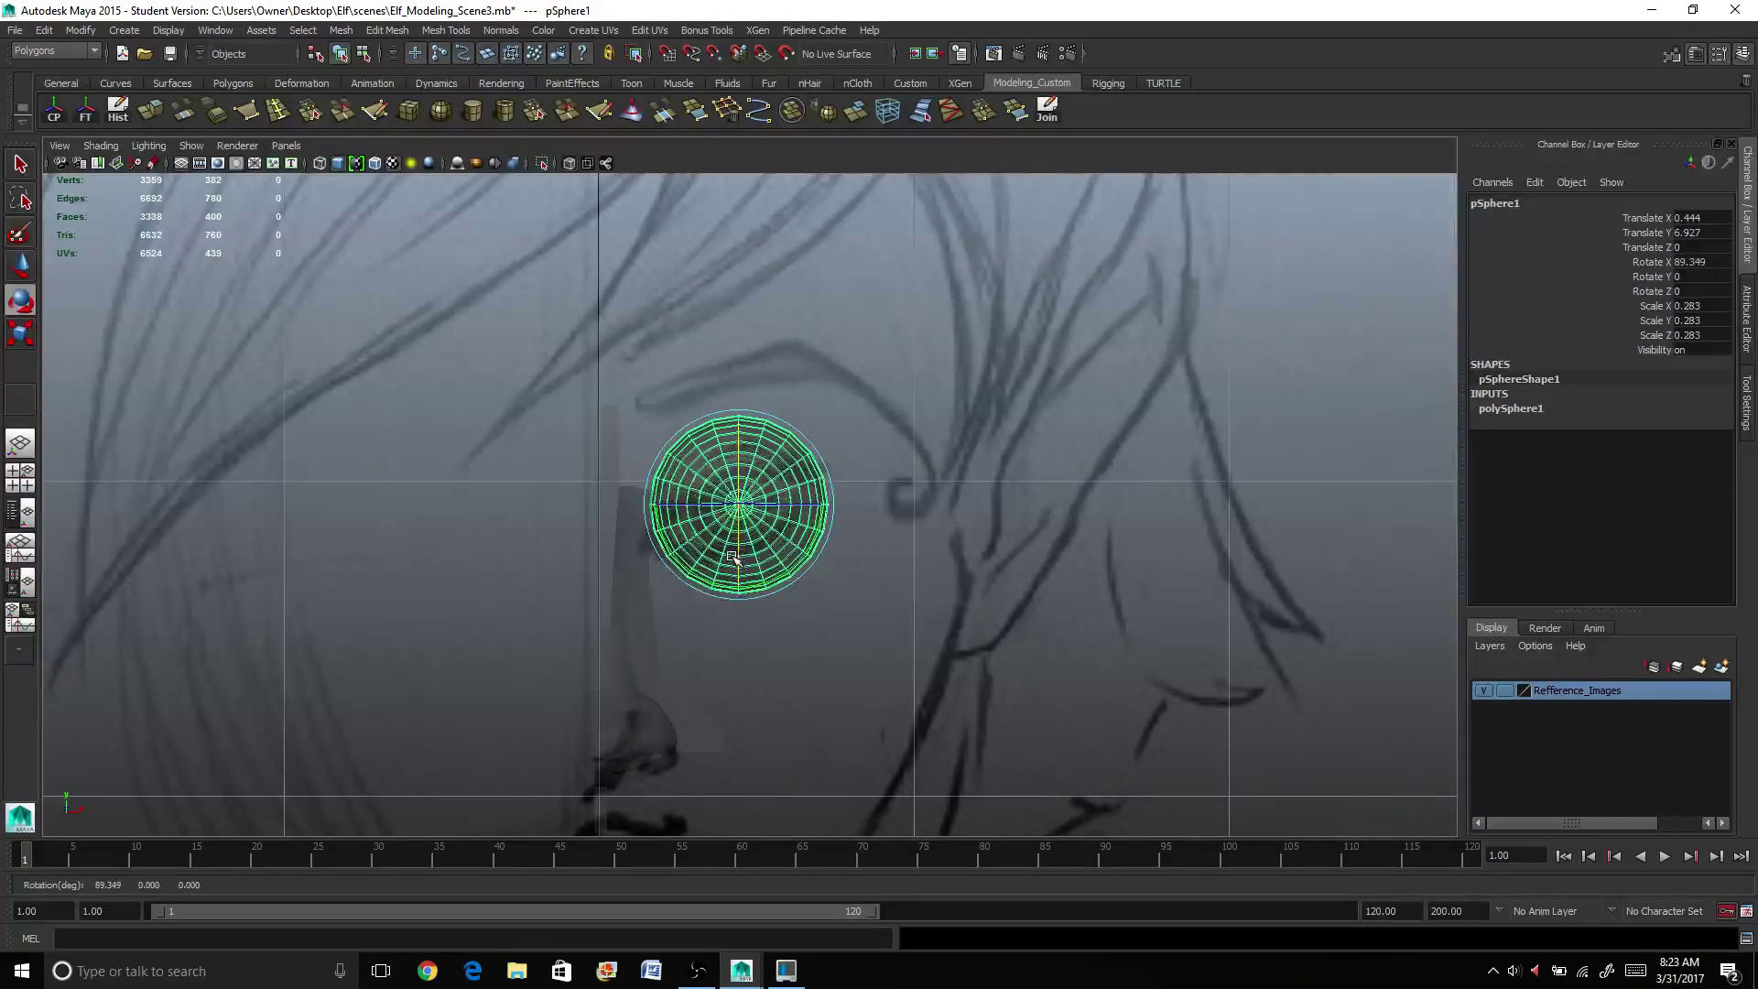
pyautogui.click(1702, 259)
pyautogui.write('90')
pyautogui.press('Return')
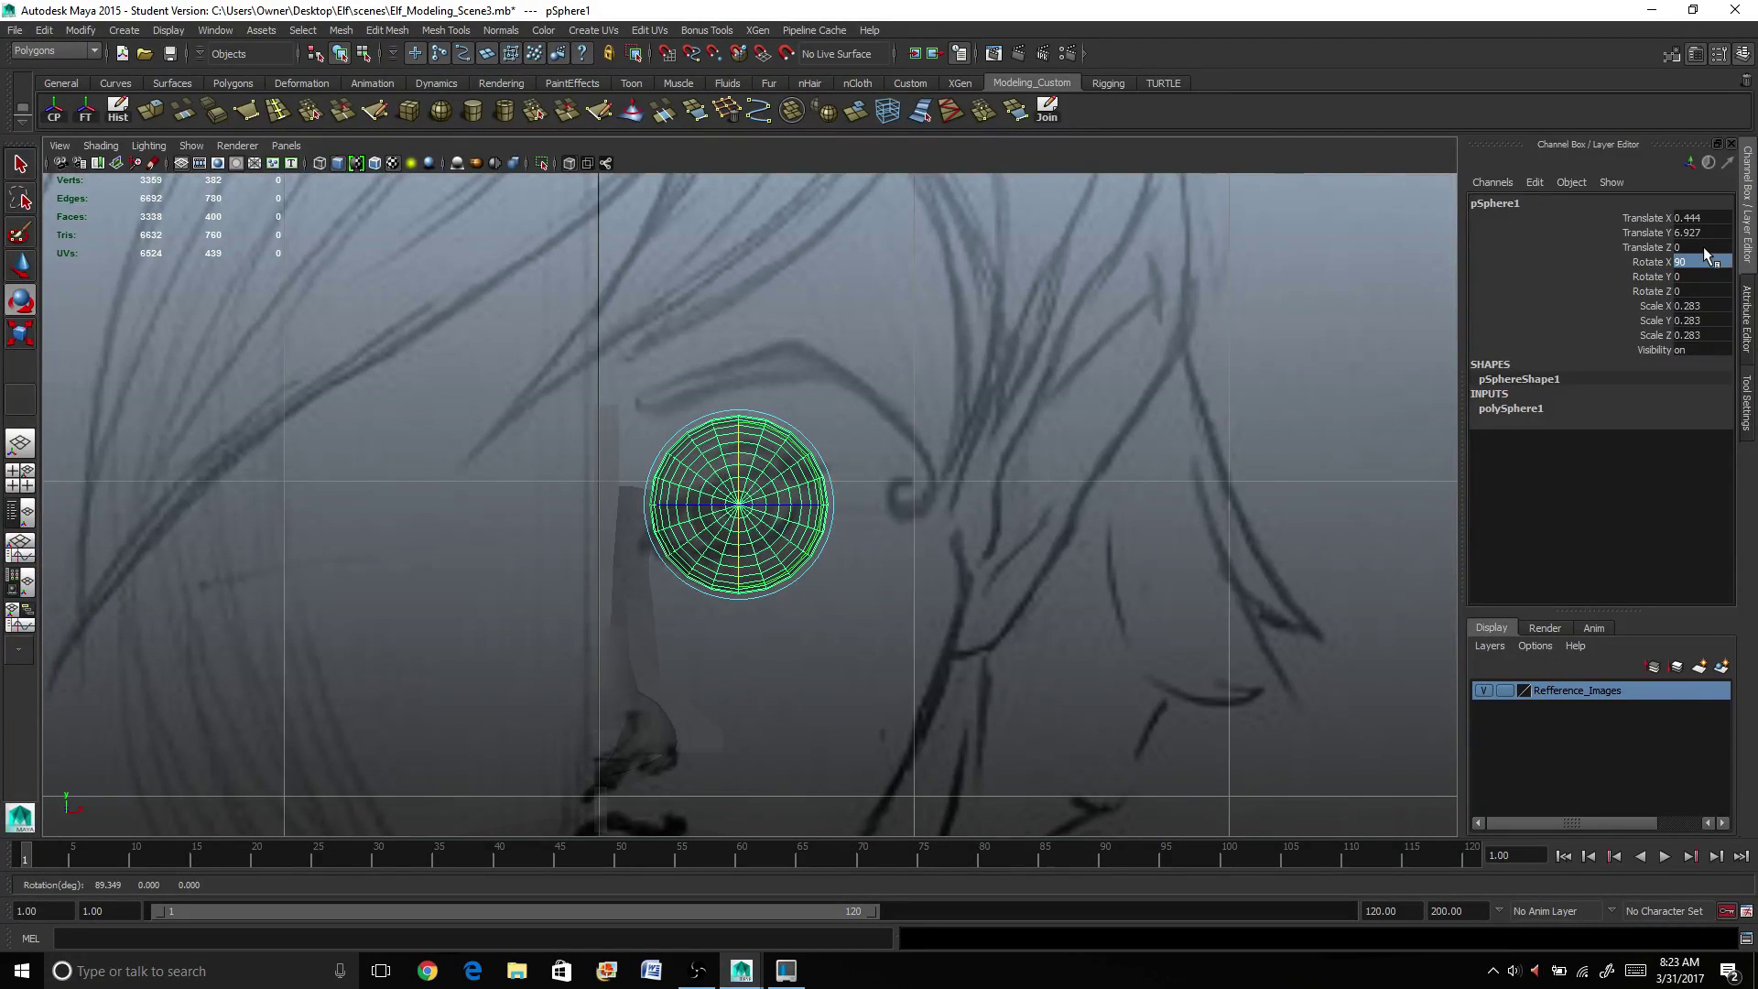
# Step: Align the sphere with the eye in the side sketch, at about 6.851 on Y and 1.298 on Z
pyautogui.click(28, 494)
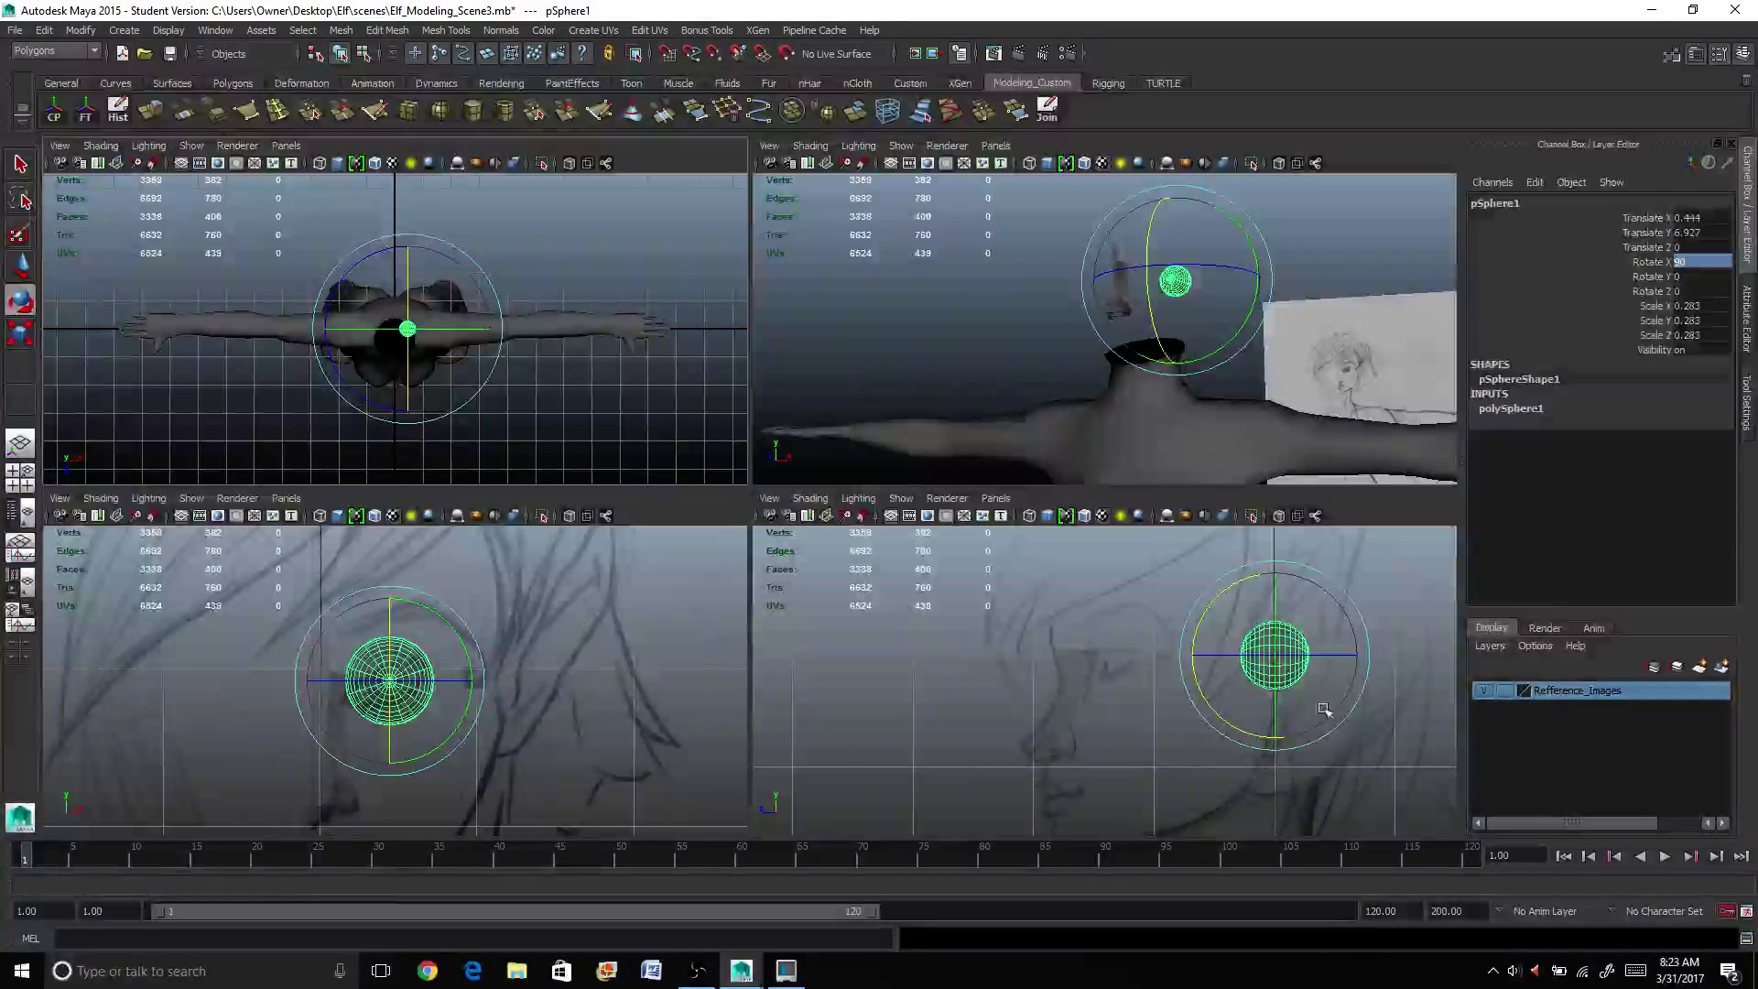
pyautogui.press('space')
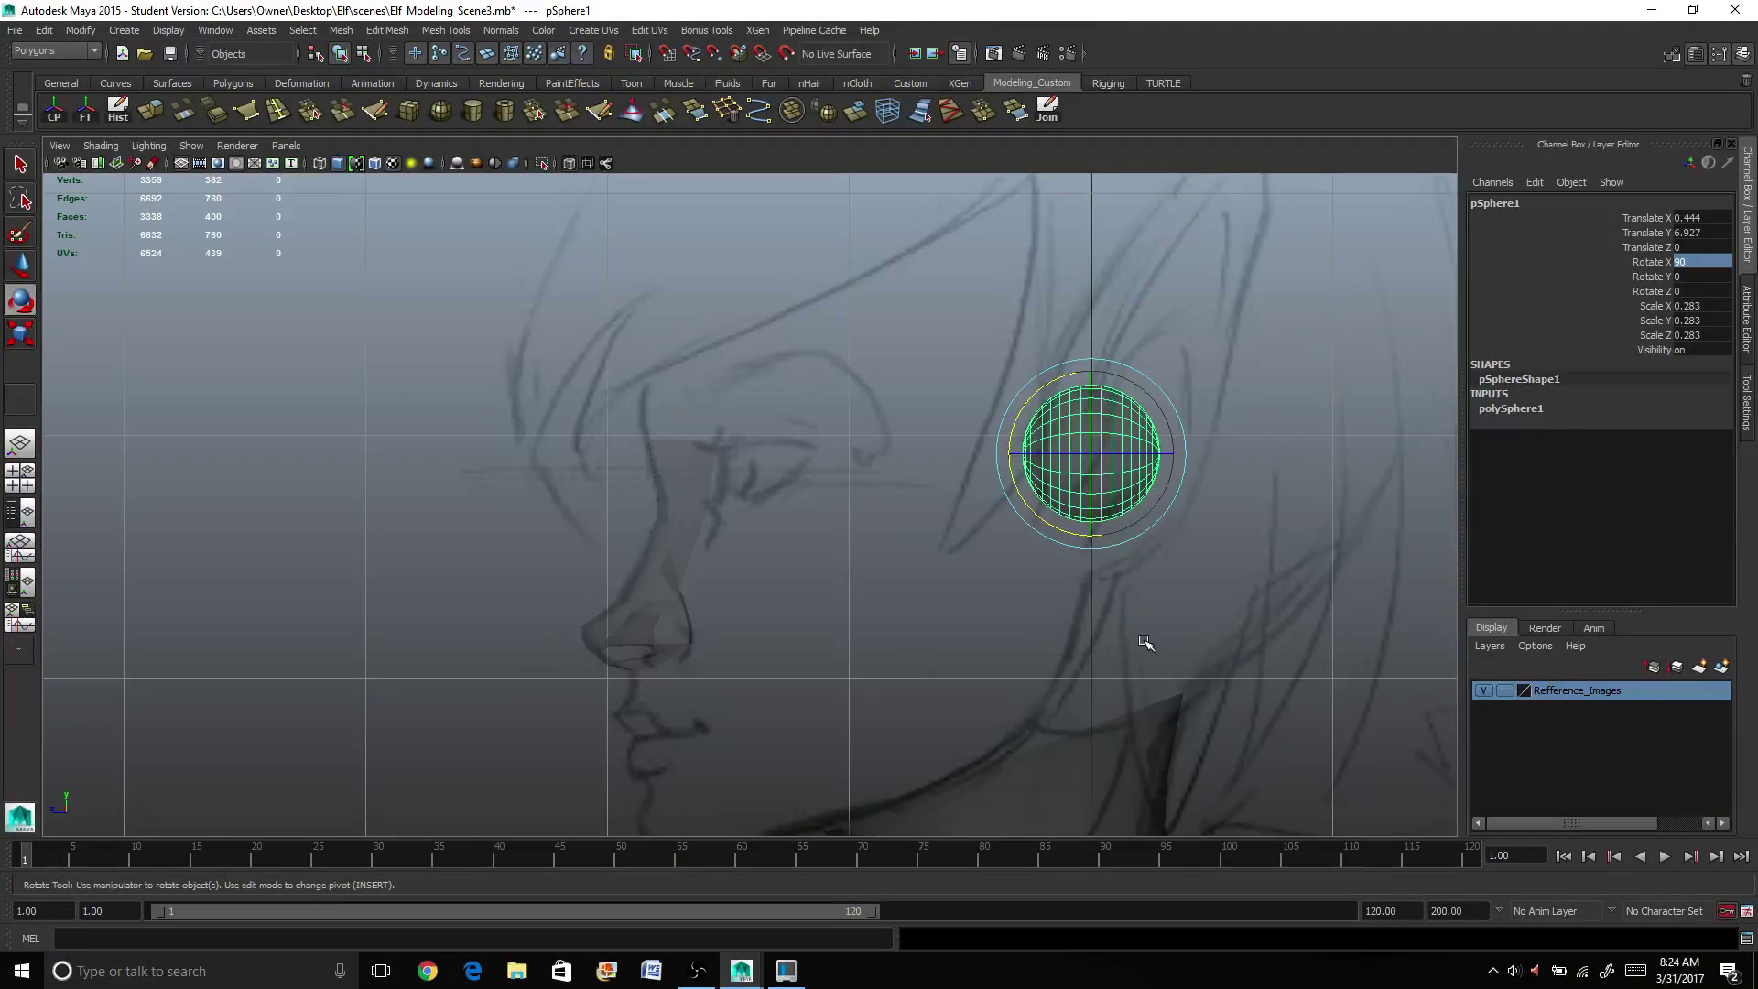
pyautogui.press('w')
pyautogui.moveTo(1035, 467); pyautogui.dragTo(691, 495)
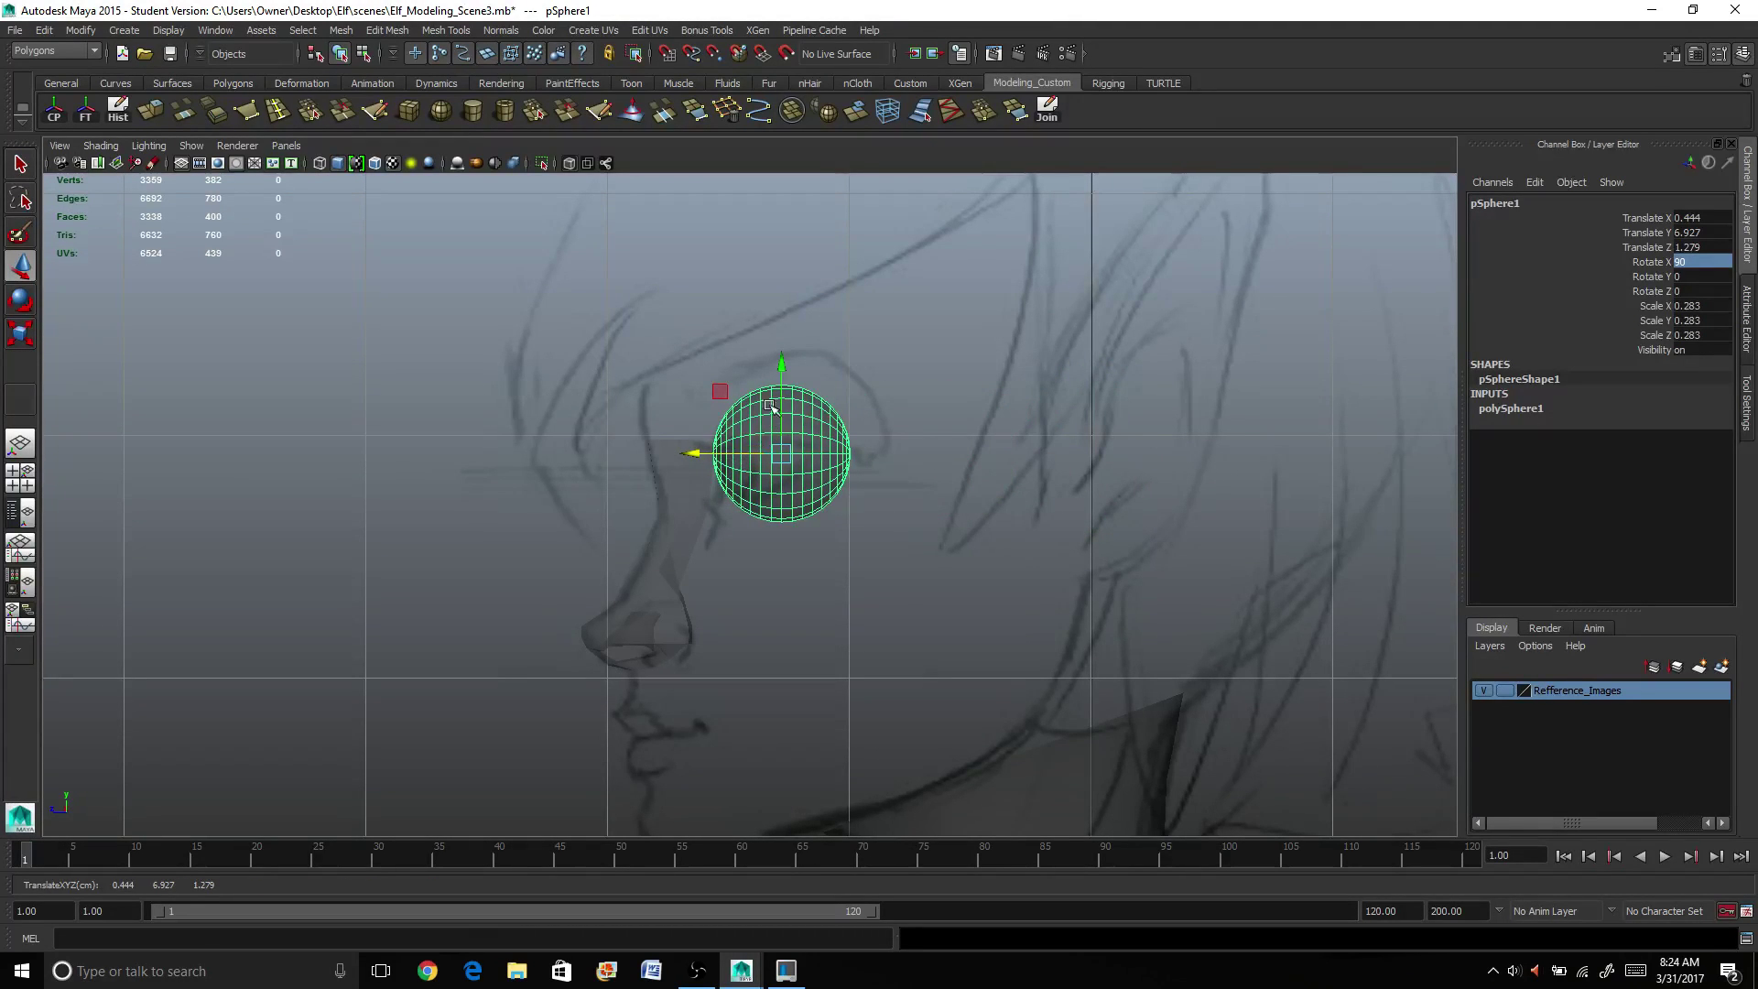
pyautogui.moveTo(781, 357); pyautogui.dragTo(781, 378)
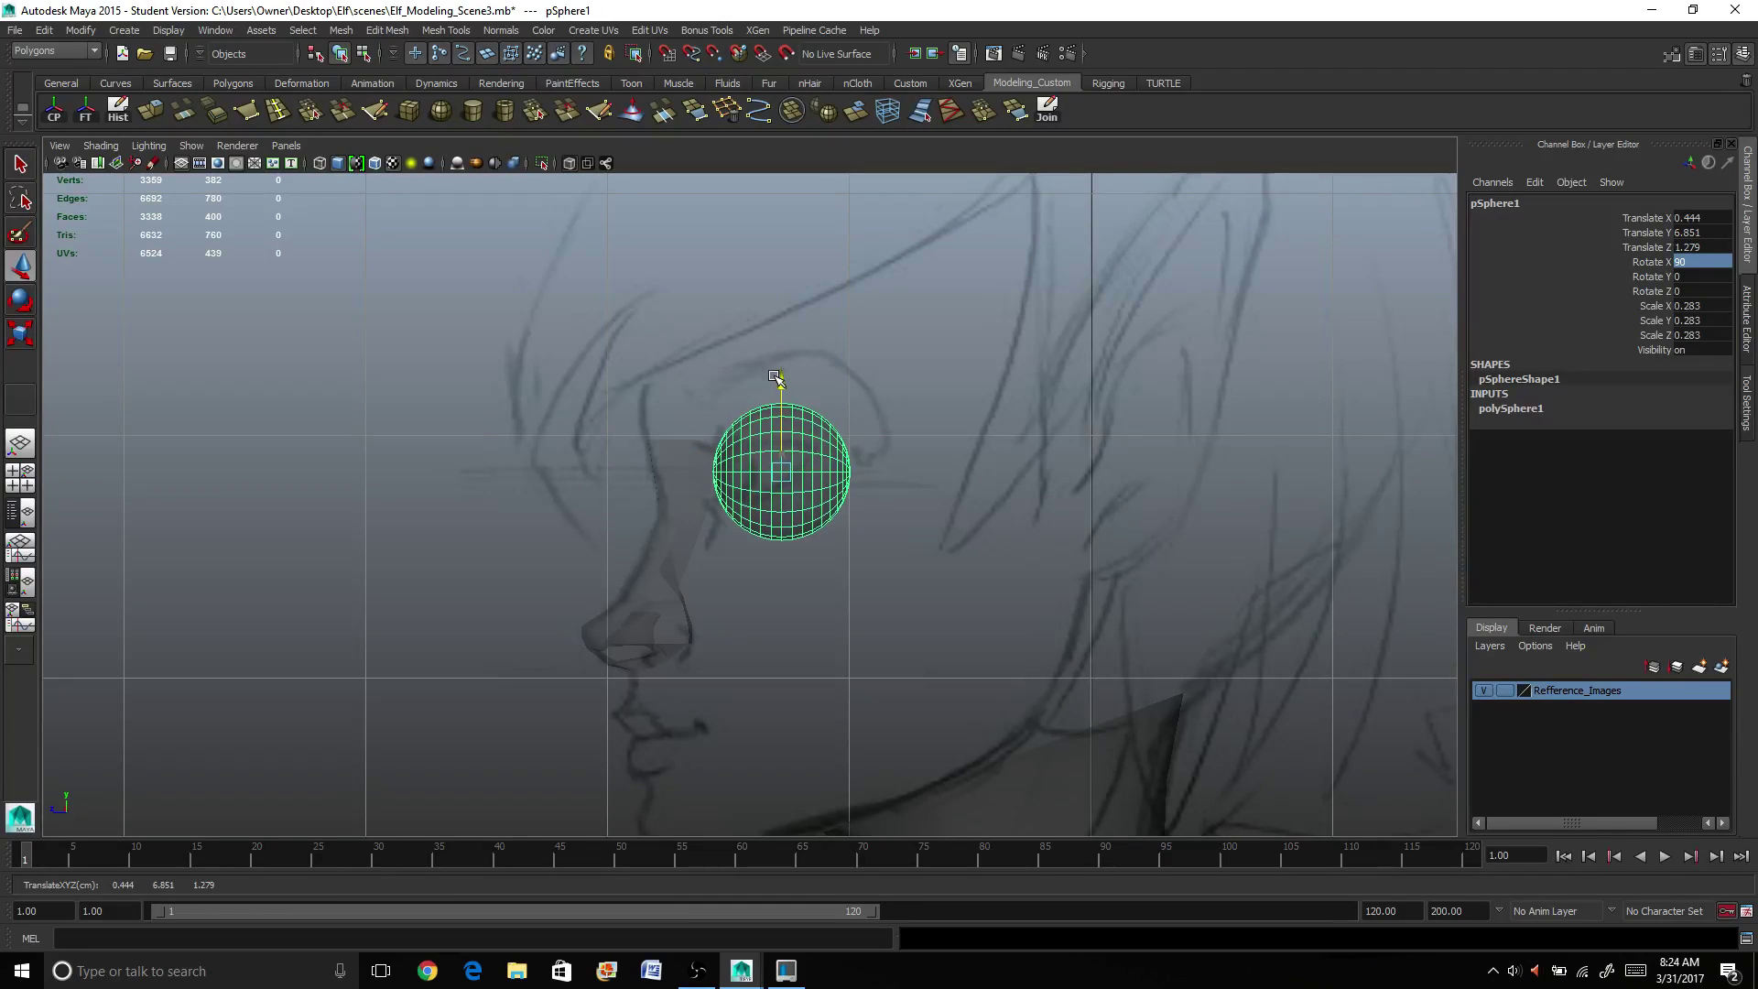
pyautogui.moveTo(686, 473); pyautogui.dragTo(682, 472)
# Step: Compare the sphere with the front and side eye sketches and move it back to about 1.256 on Z
pyautogui.click(20, 478)
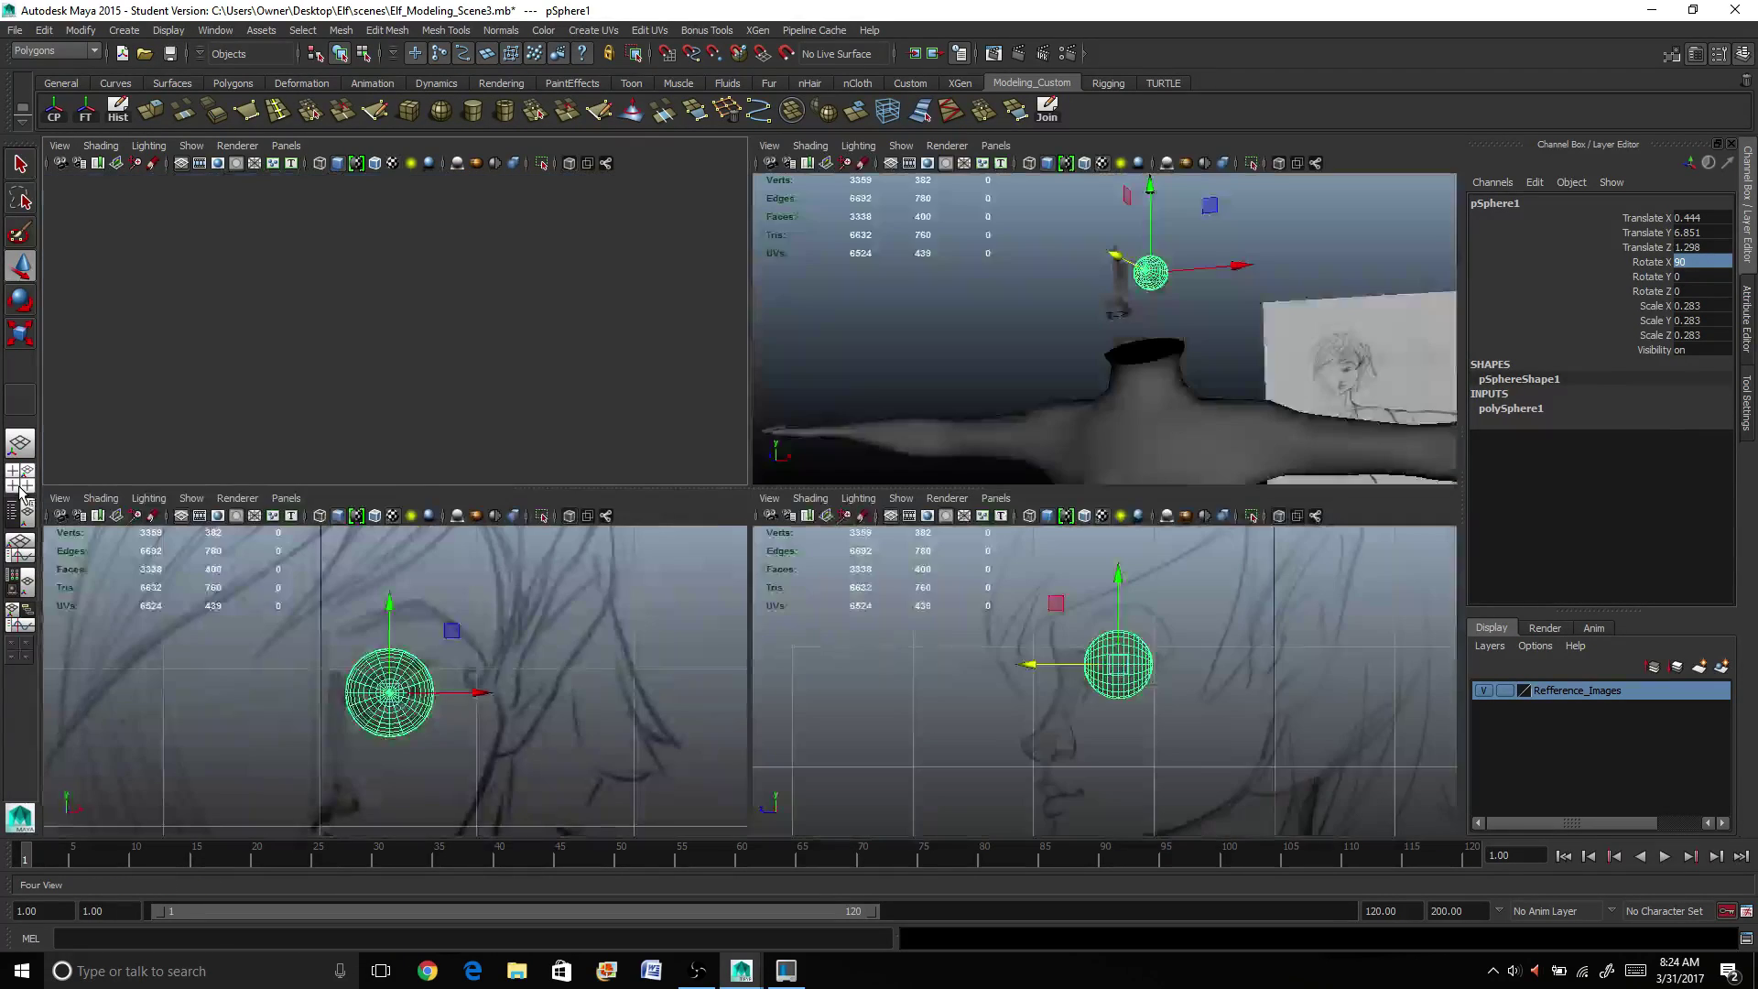
pyautogui.scroll(4, 403, 666)
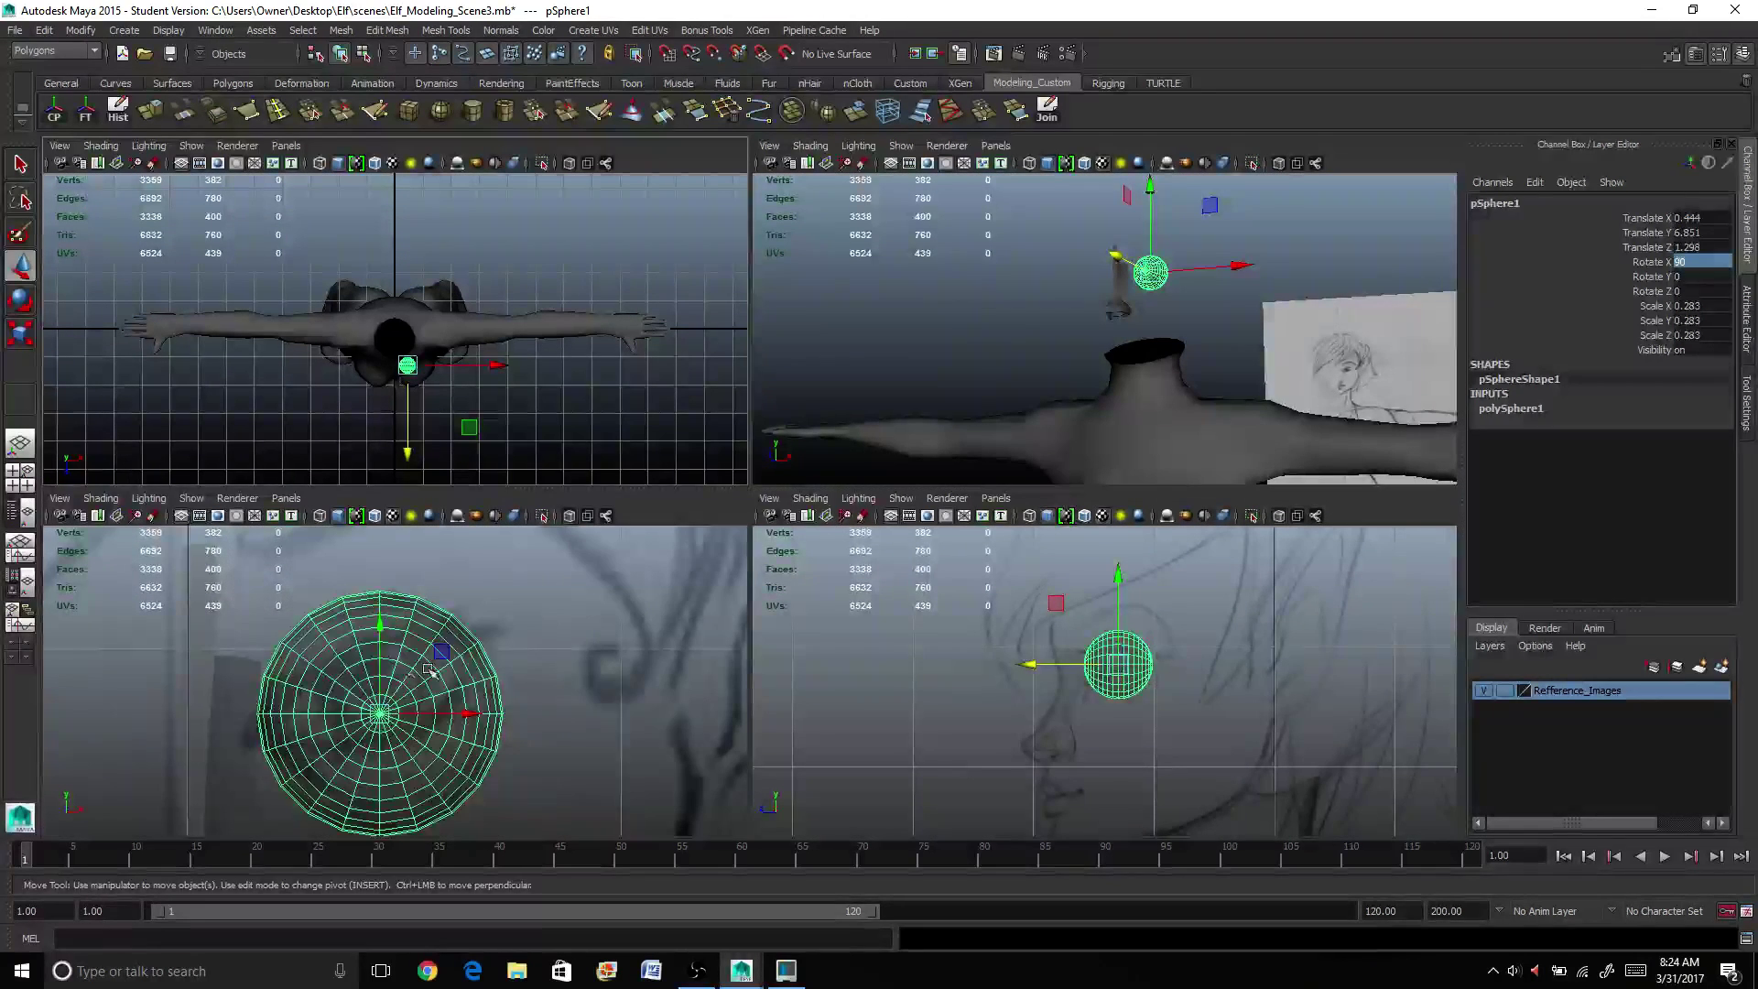
pyautogui.click(577, 649)
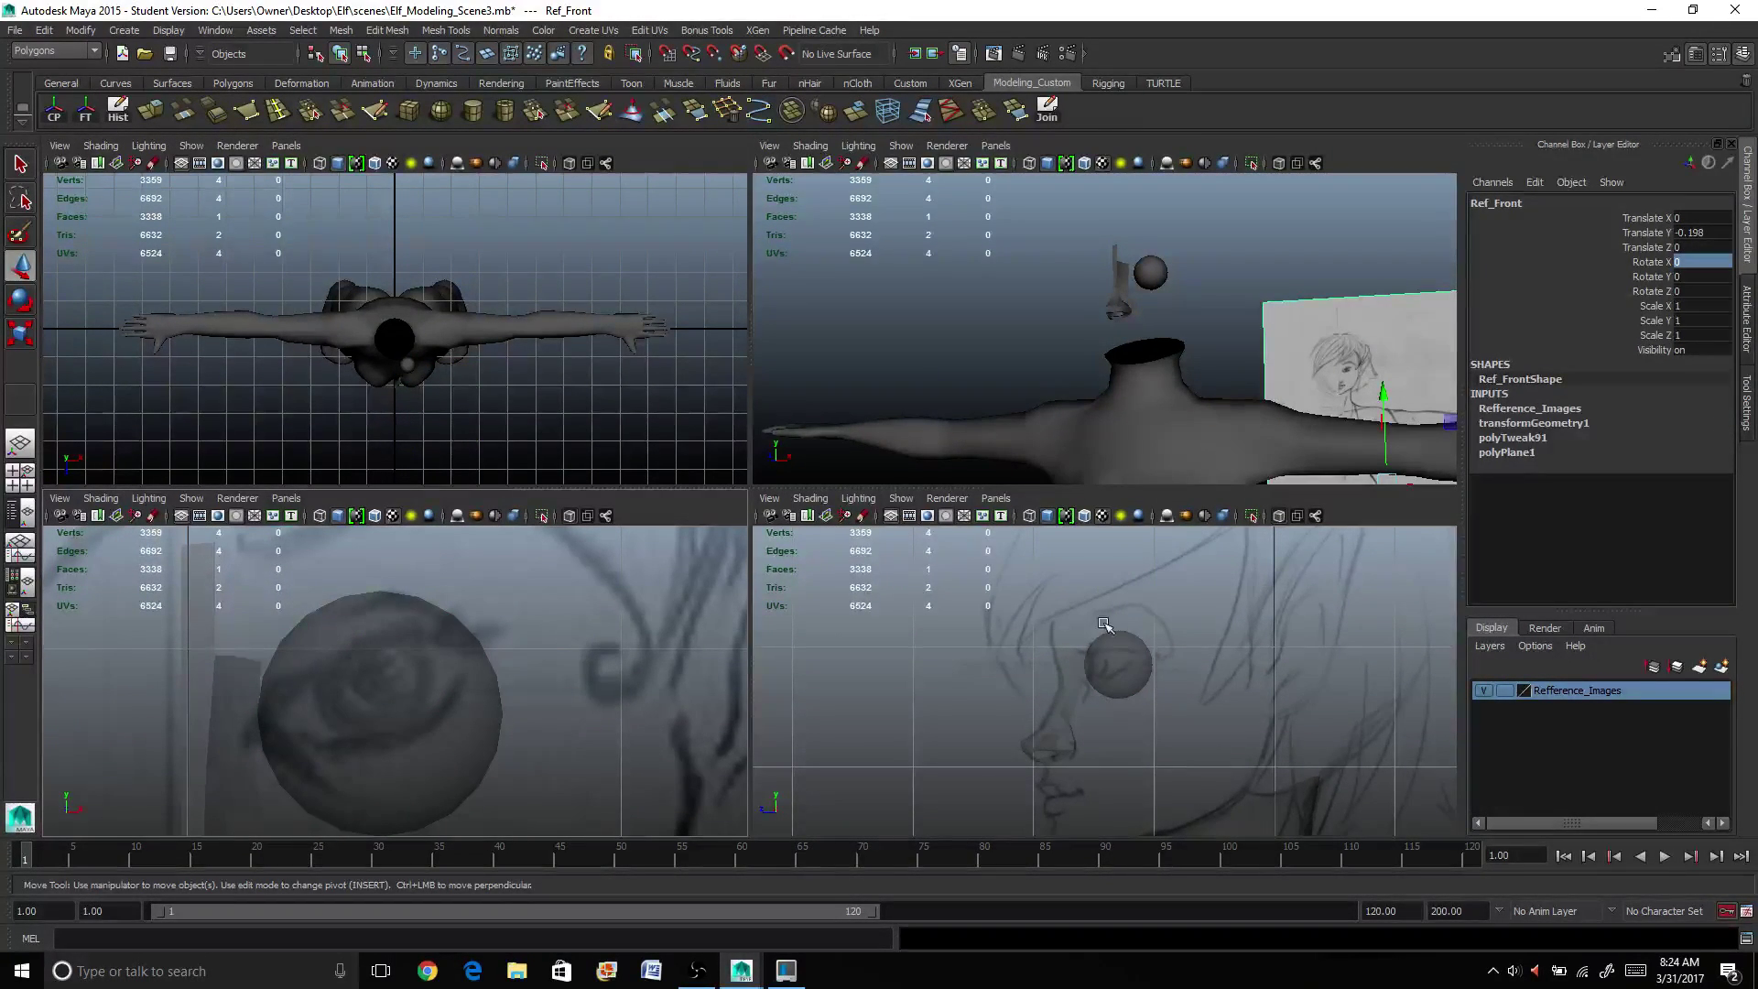
pyautogui.click(1108, 667)
pyautogui.click(1232, 650)
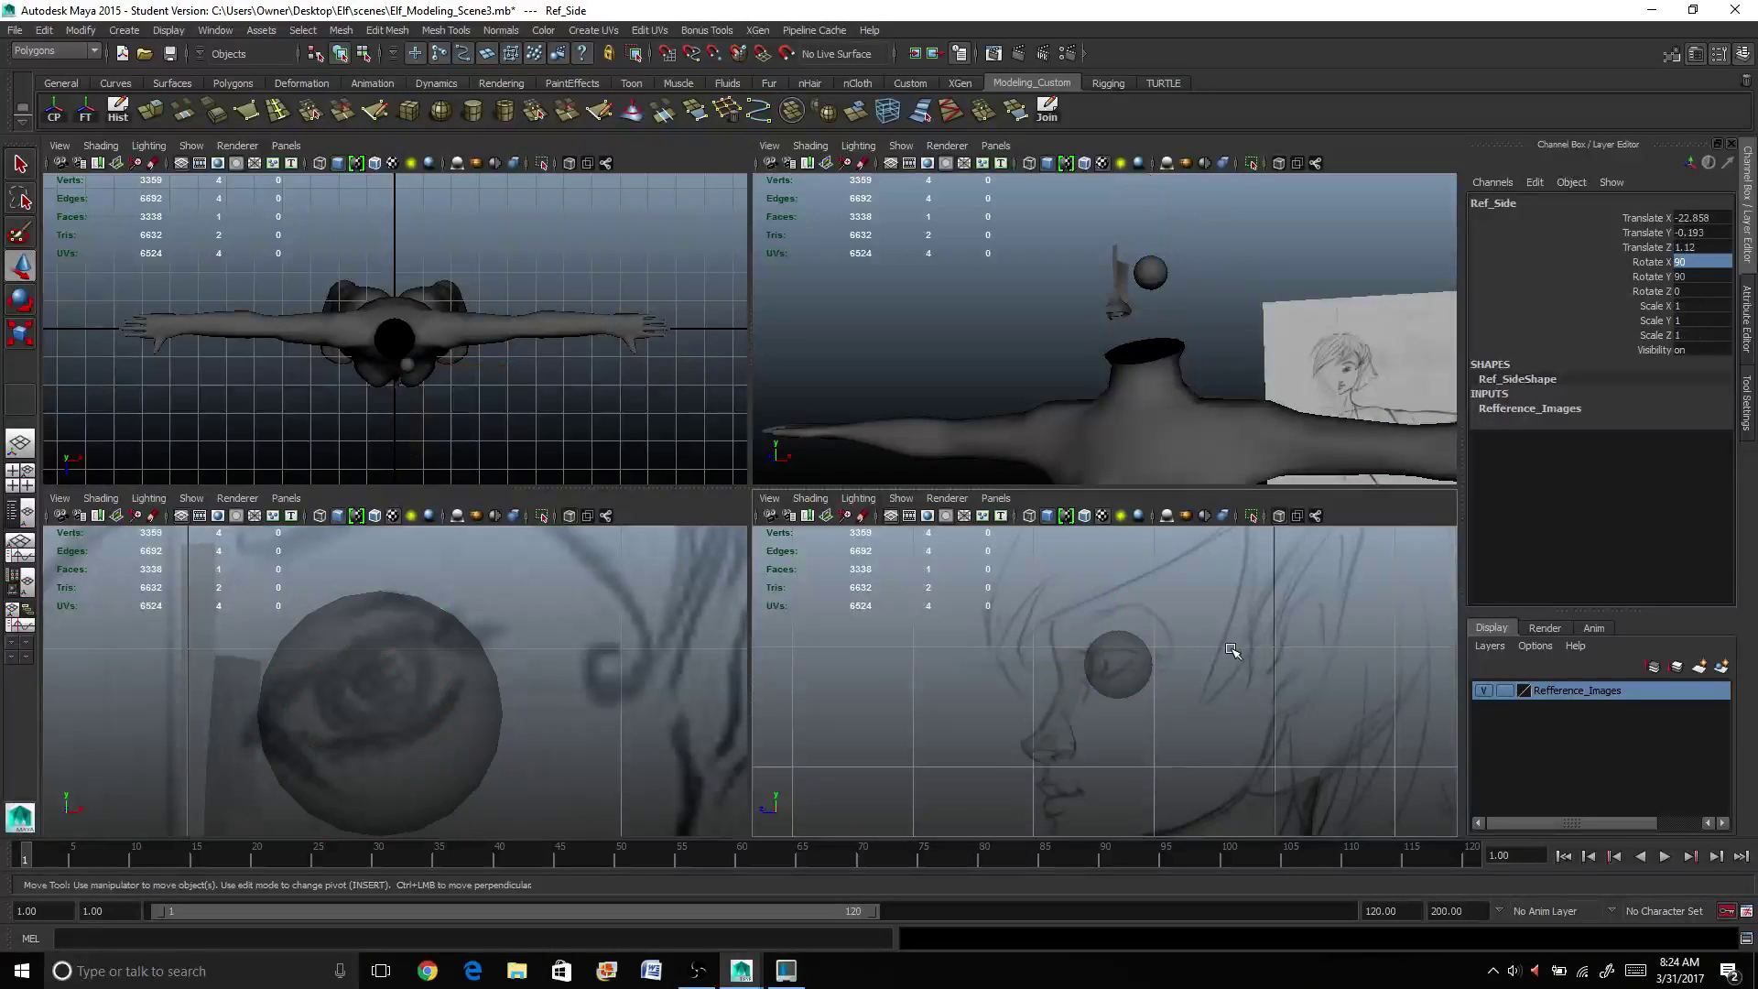
pyautogui.scroll(5, 1233, 650)
pyautogui.click(1017, 661)
pyautogui.scroll(-6, 1062, 654)
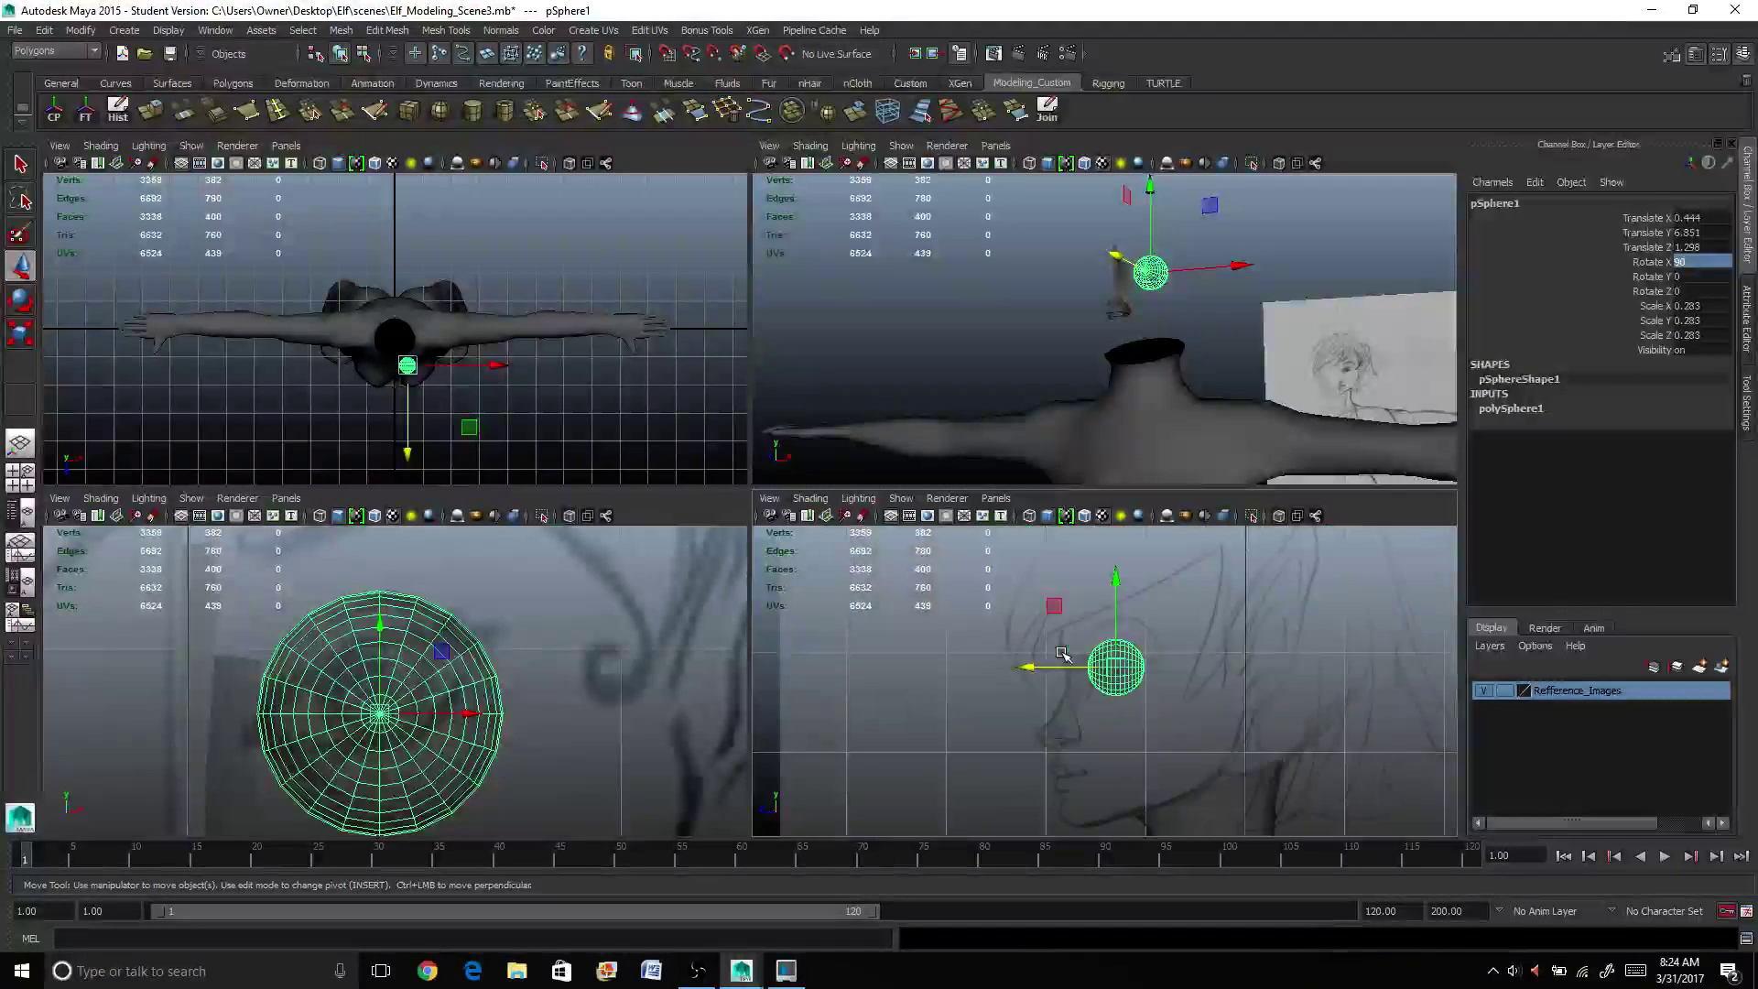
pyautogui.scroll(5, 1062, 654)
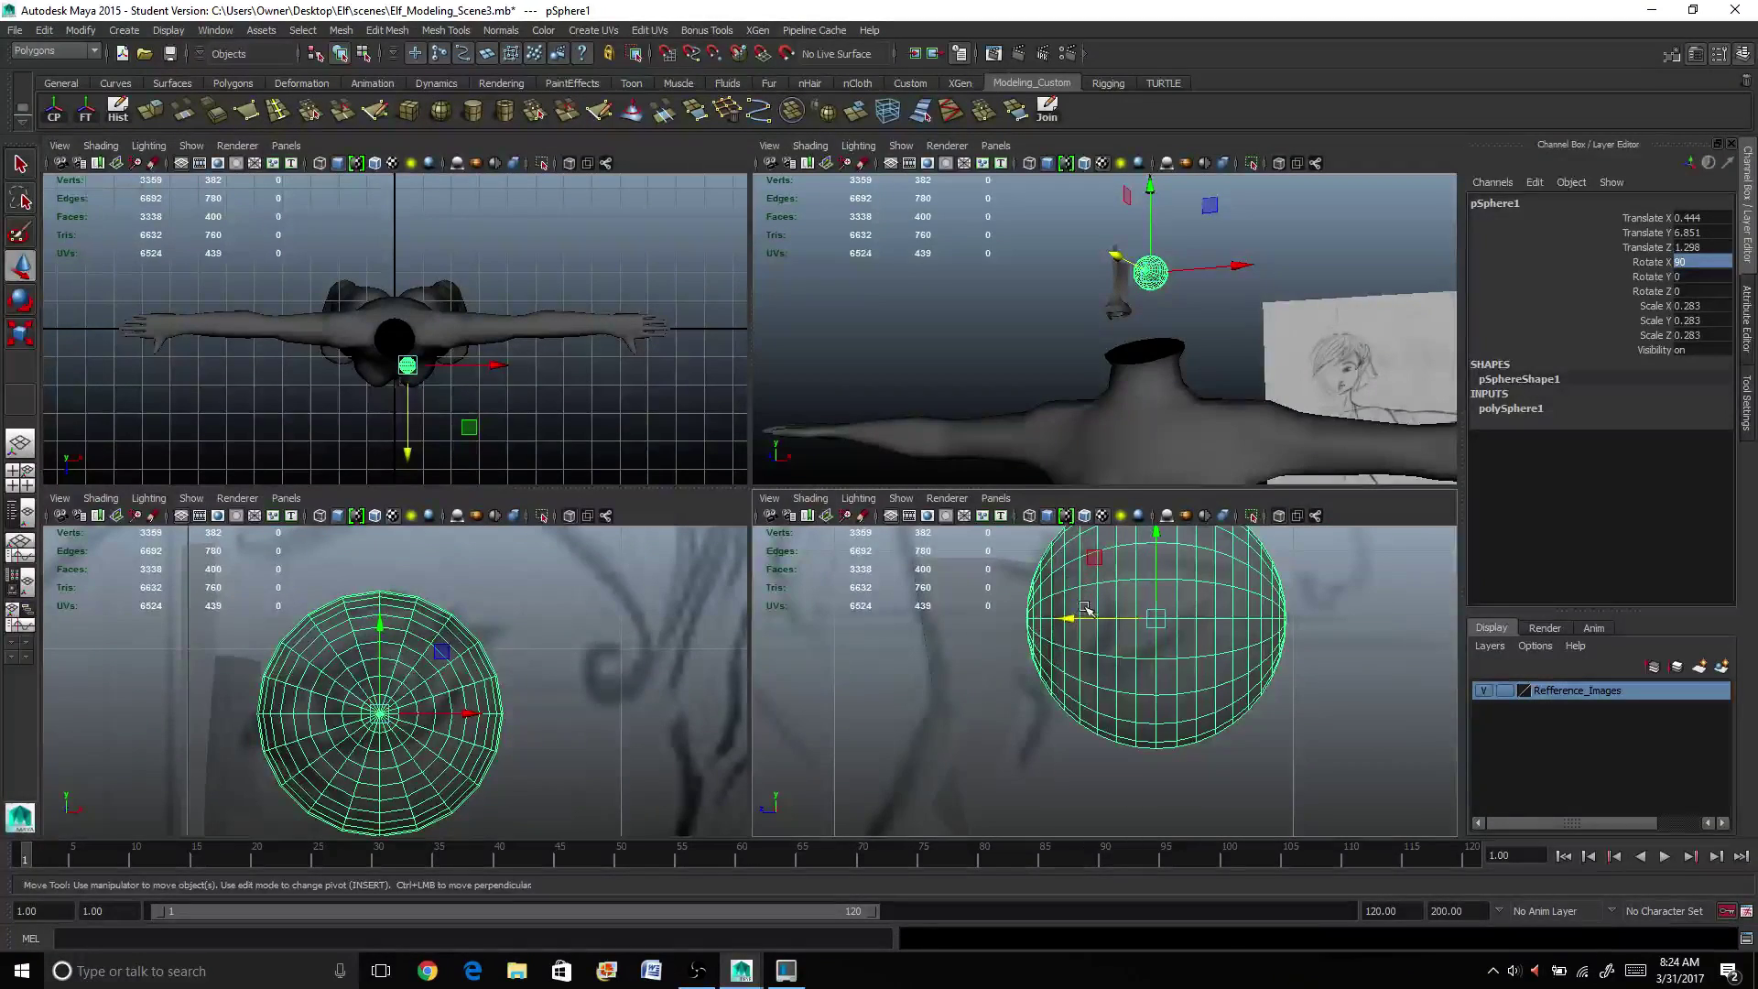
pyautogui.moveTo(1080, 619)
pyautogui.mouseDown()
pyautogui.moveTo(1129, 621)
pyautogui.moveTo(1088, 620)
pyautogui.mouseUp()
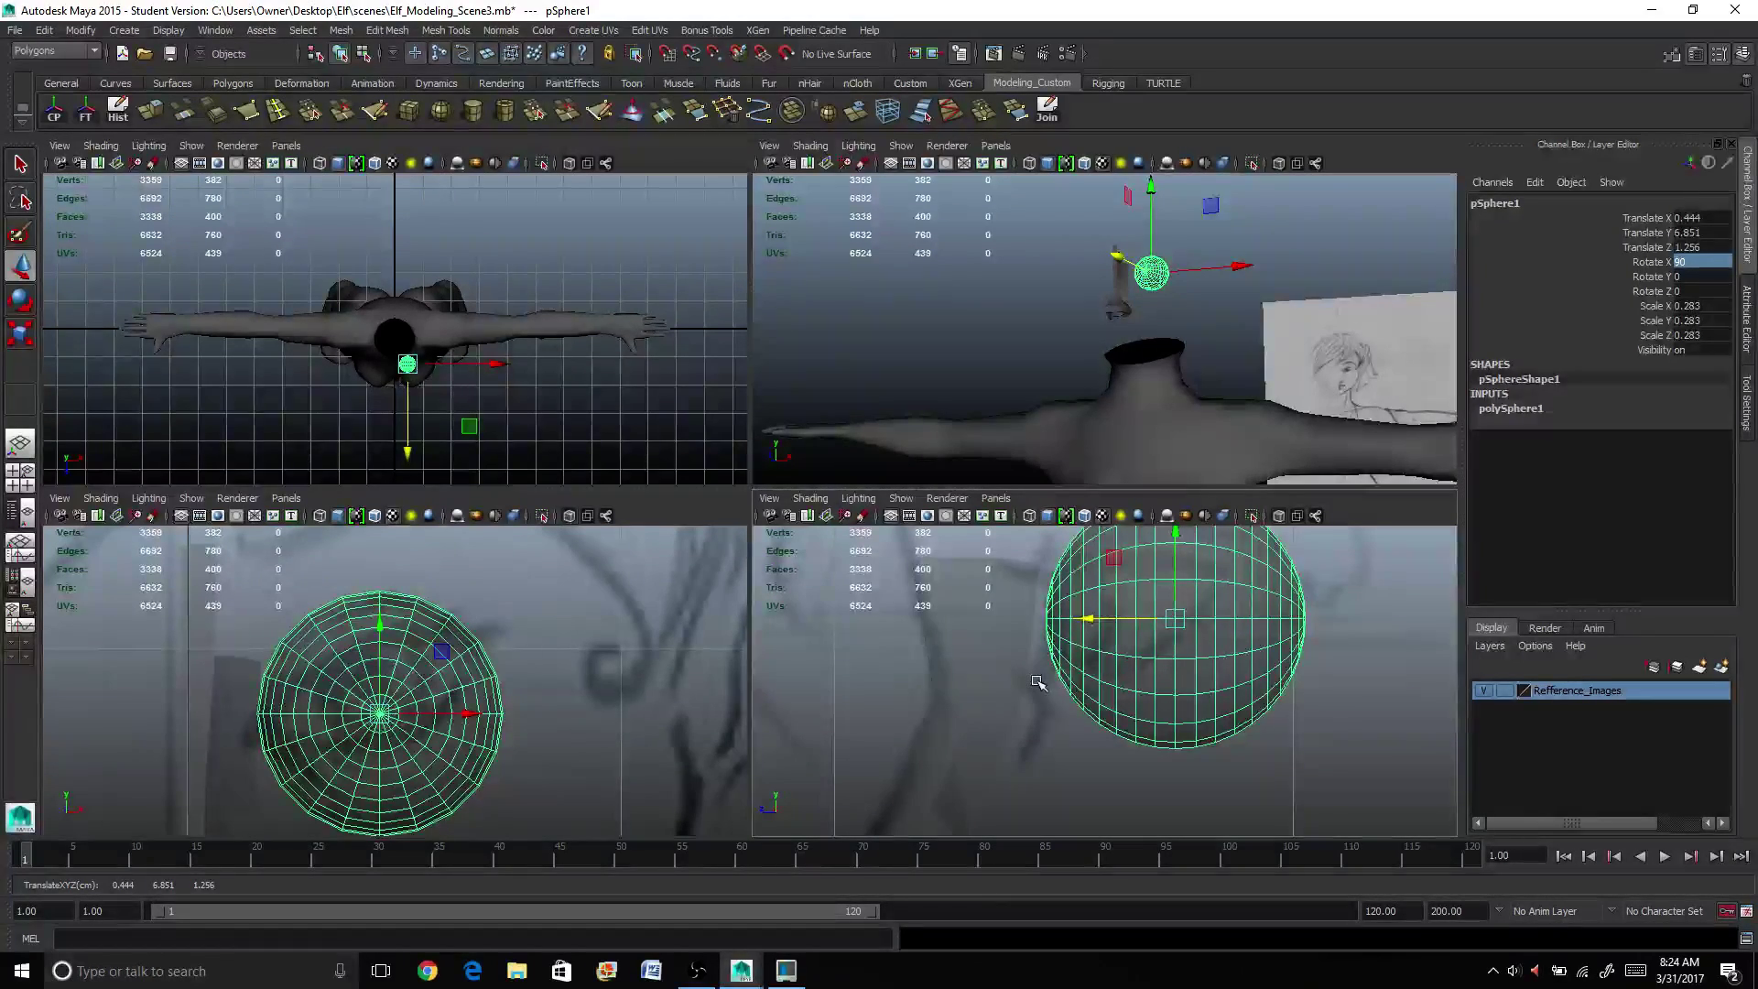
# Step: Enlarge the sphere uniformly to about 0.322 and nudge it to about 1.26 on Z
pyautogui.scroll(-5, 1037, 682)
pyautogui.scroll(4, 1038, 682)
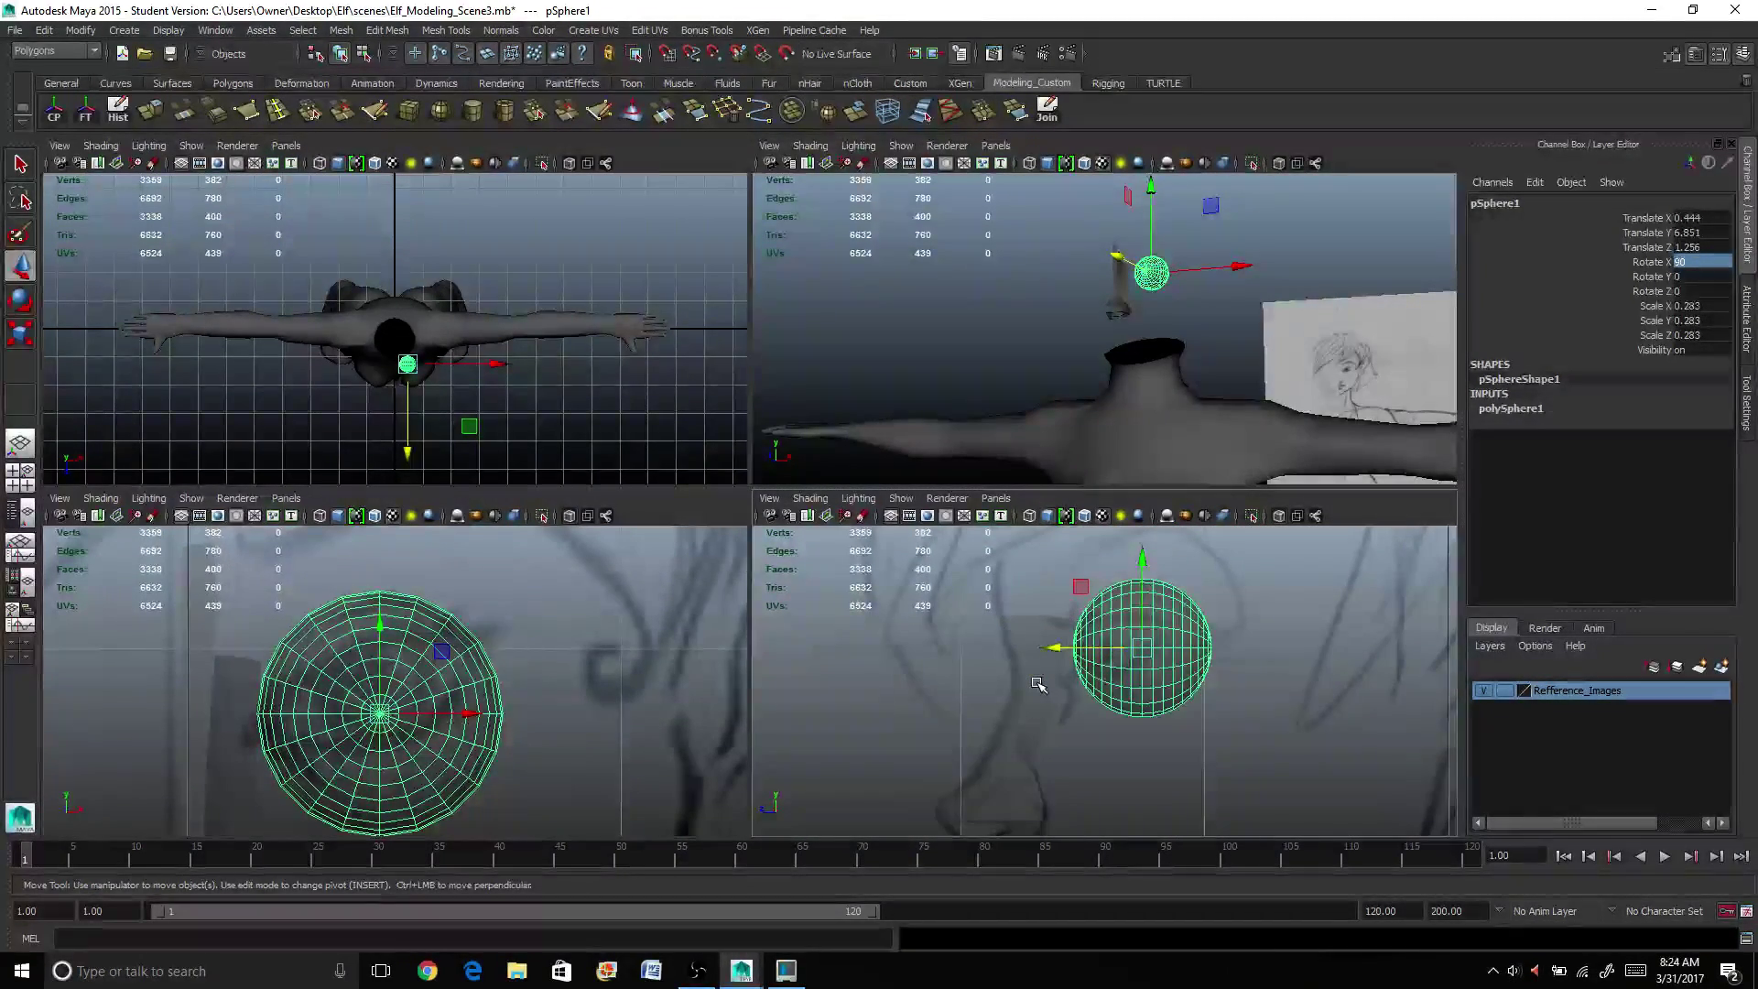
pyautogui.press('r')
pyautogui.moveTo(1143, 648); pyautogui.dragTo(1054, 649)
pyautogui.press('w')
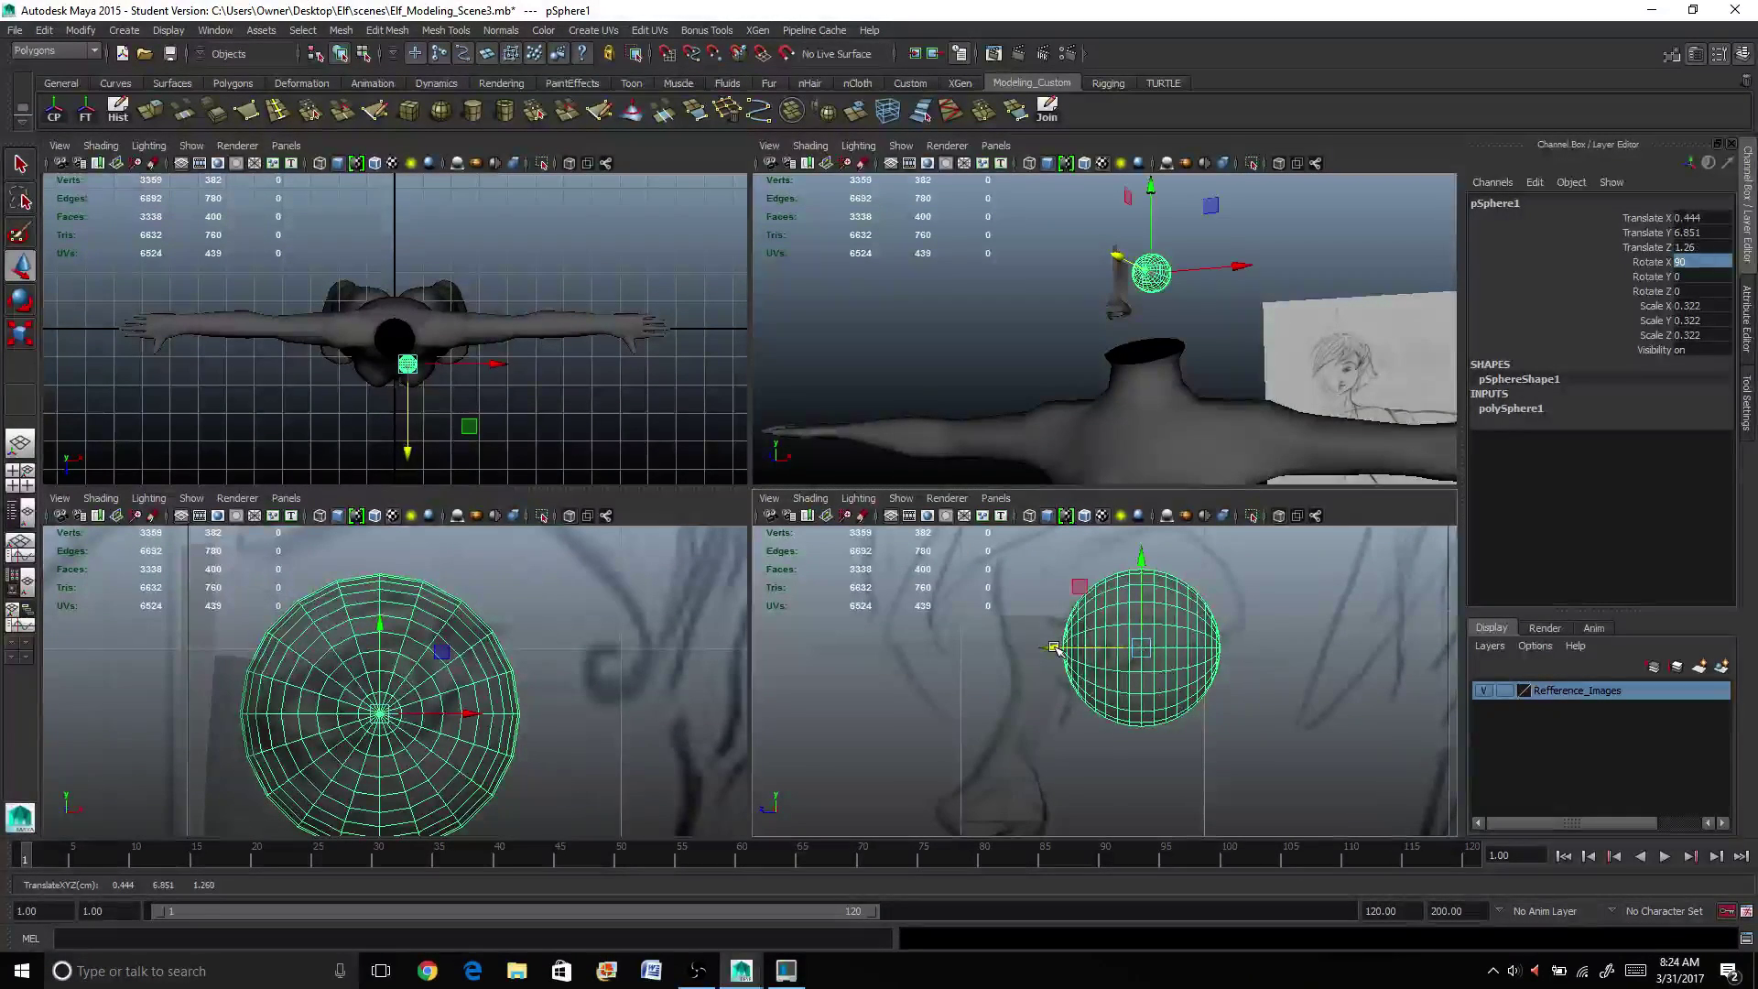
# Step: Check the sphere's placement over the front eye sketch and make the sphere a live surface
pyautogui.click(1187, 337)
pyautogui.keyDown('alt'); pyautogui.moveTo(1077, 337); pyautogui.dragTo(1112, 342); pyautogui.keyUp('alt')
pyautogui.press('space')
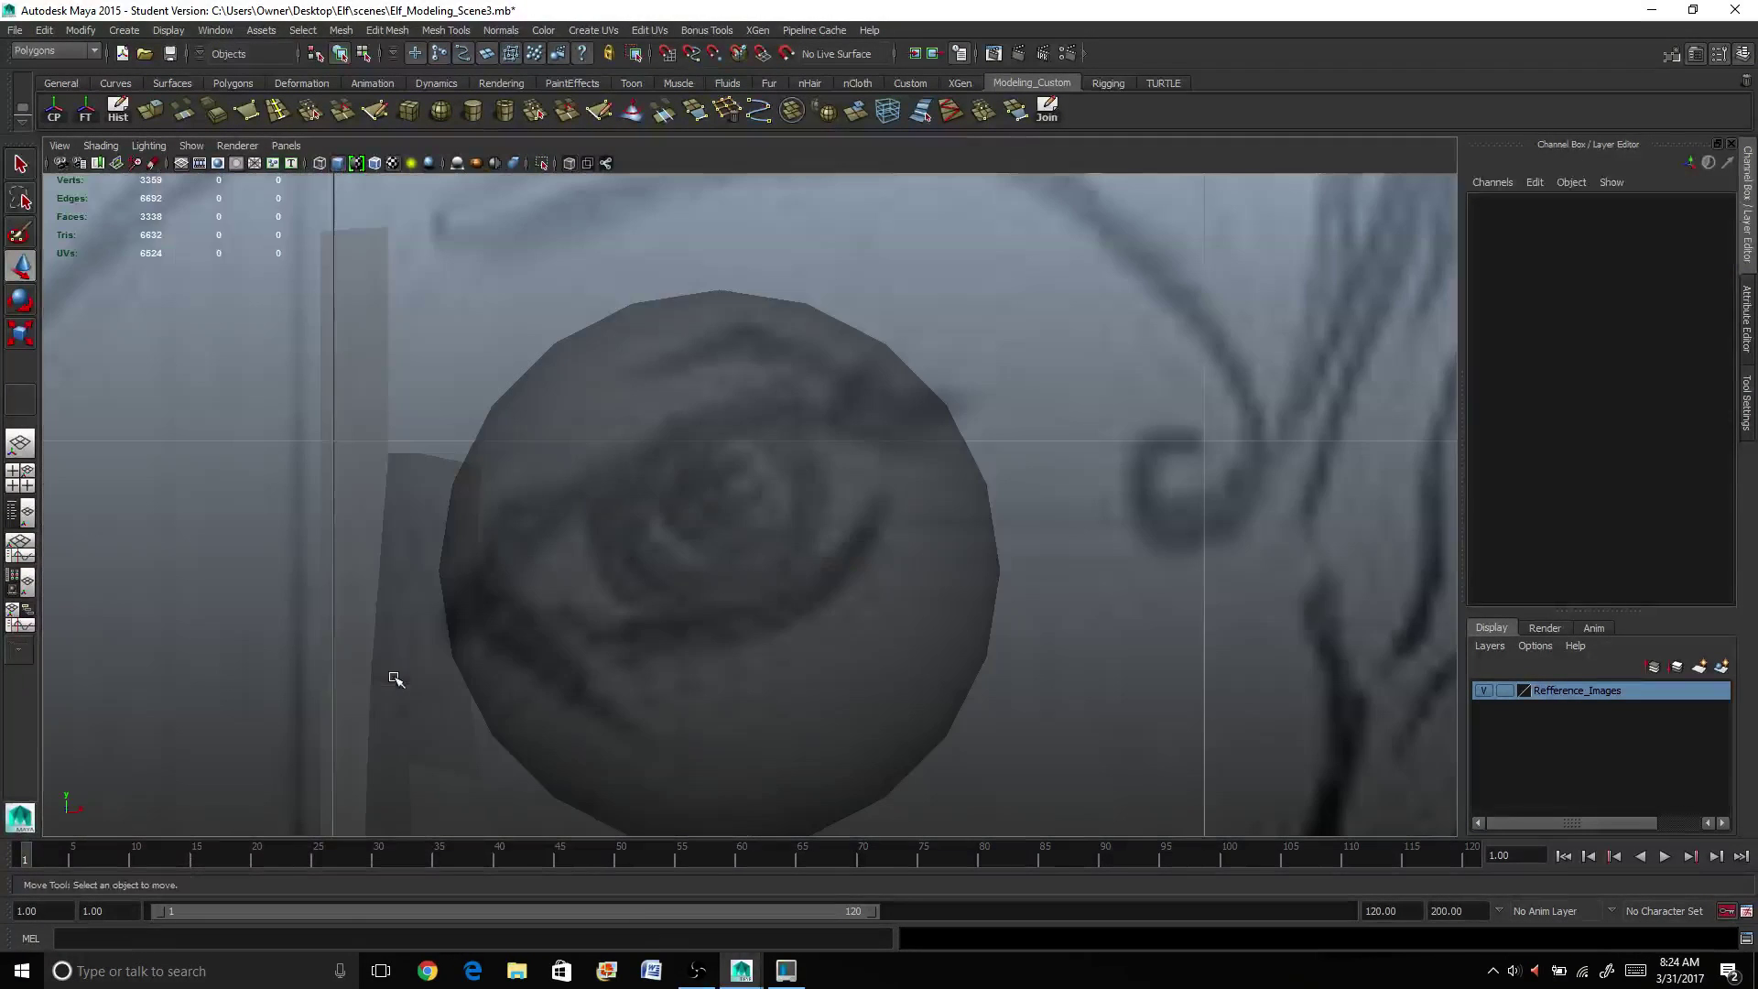
pyautogui.keyDown('alt'); pyautogui.moveTo(647, 533); pyautogui.dragTo(843, 562, button='middle'); pyautogui.keyUp('alt')
pyautogui.scroll(-12, 844, 563)
pyautogui.scroll(10, 845, 564)
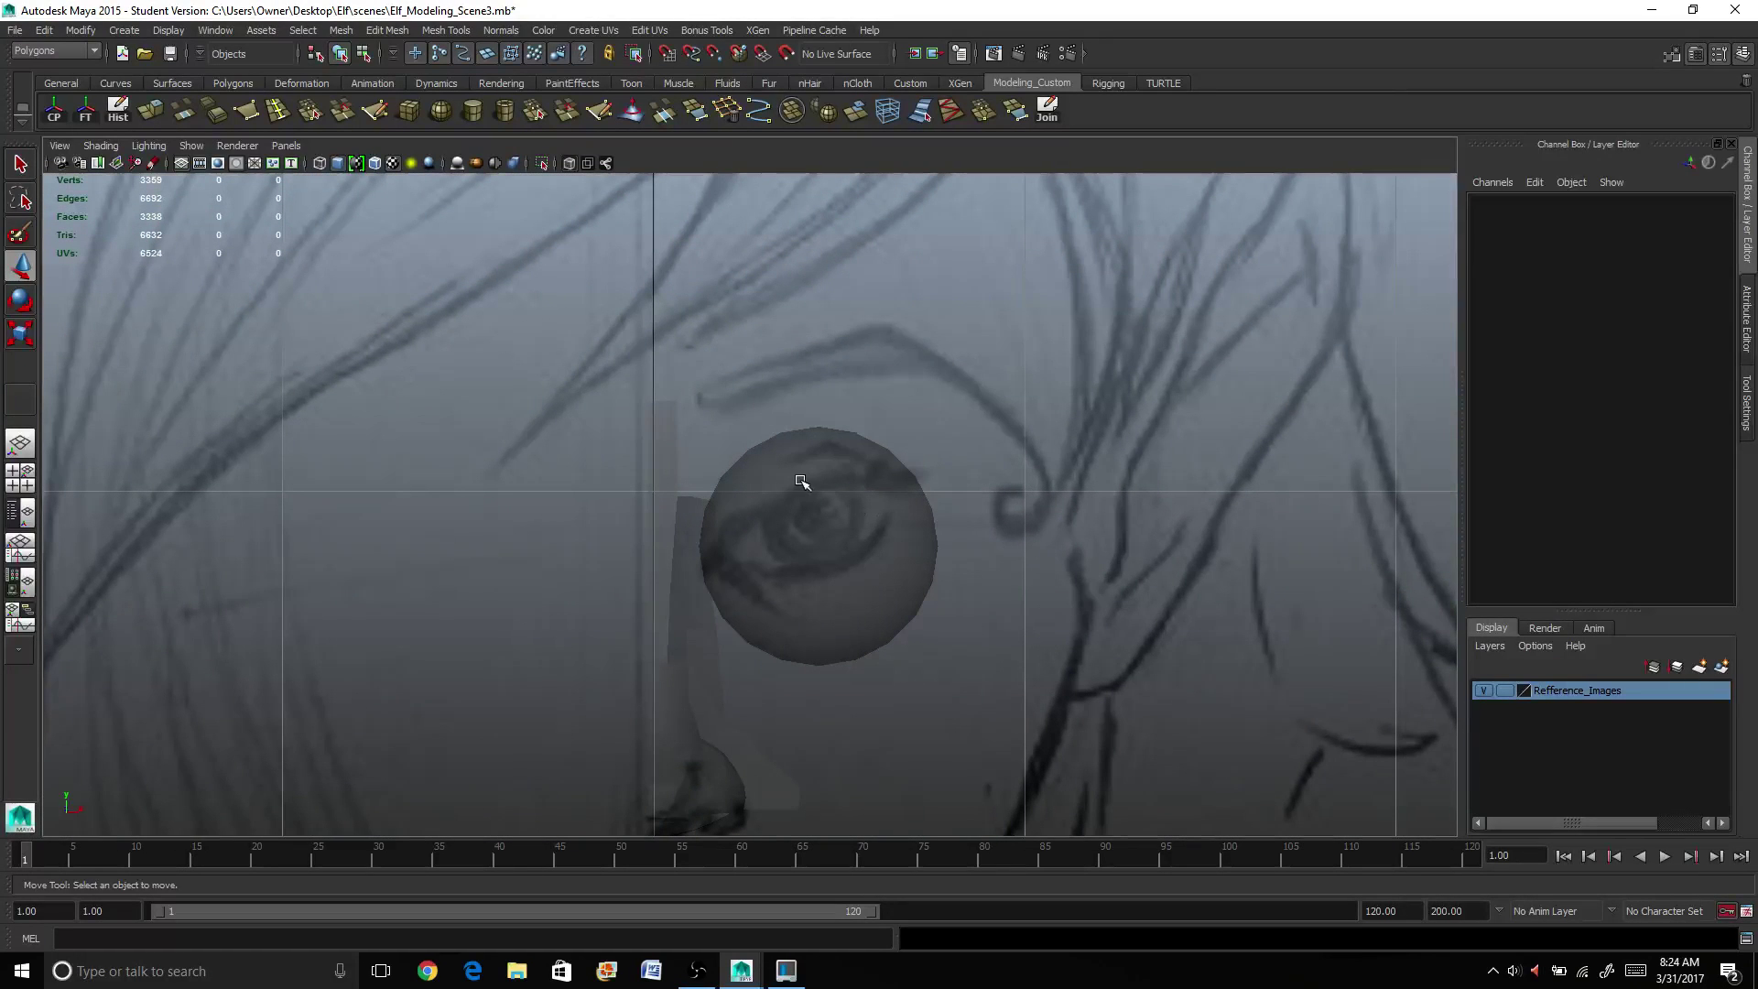
pyautogui.click(865, 528)
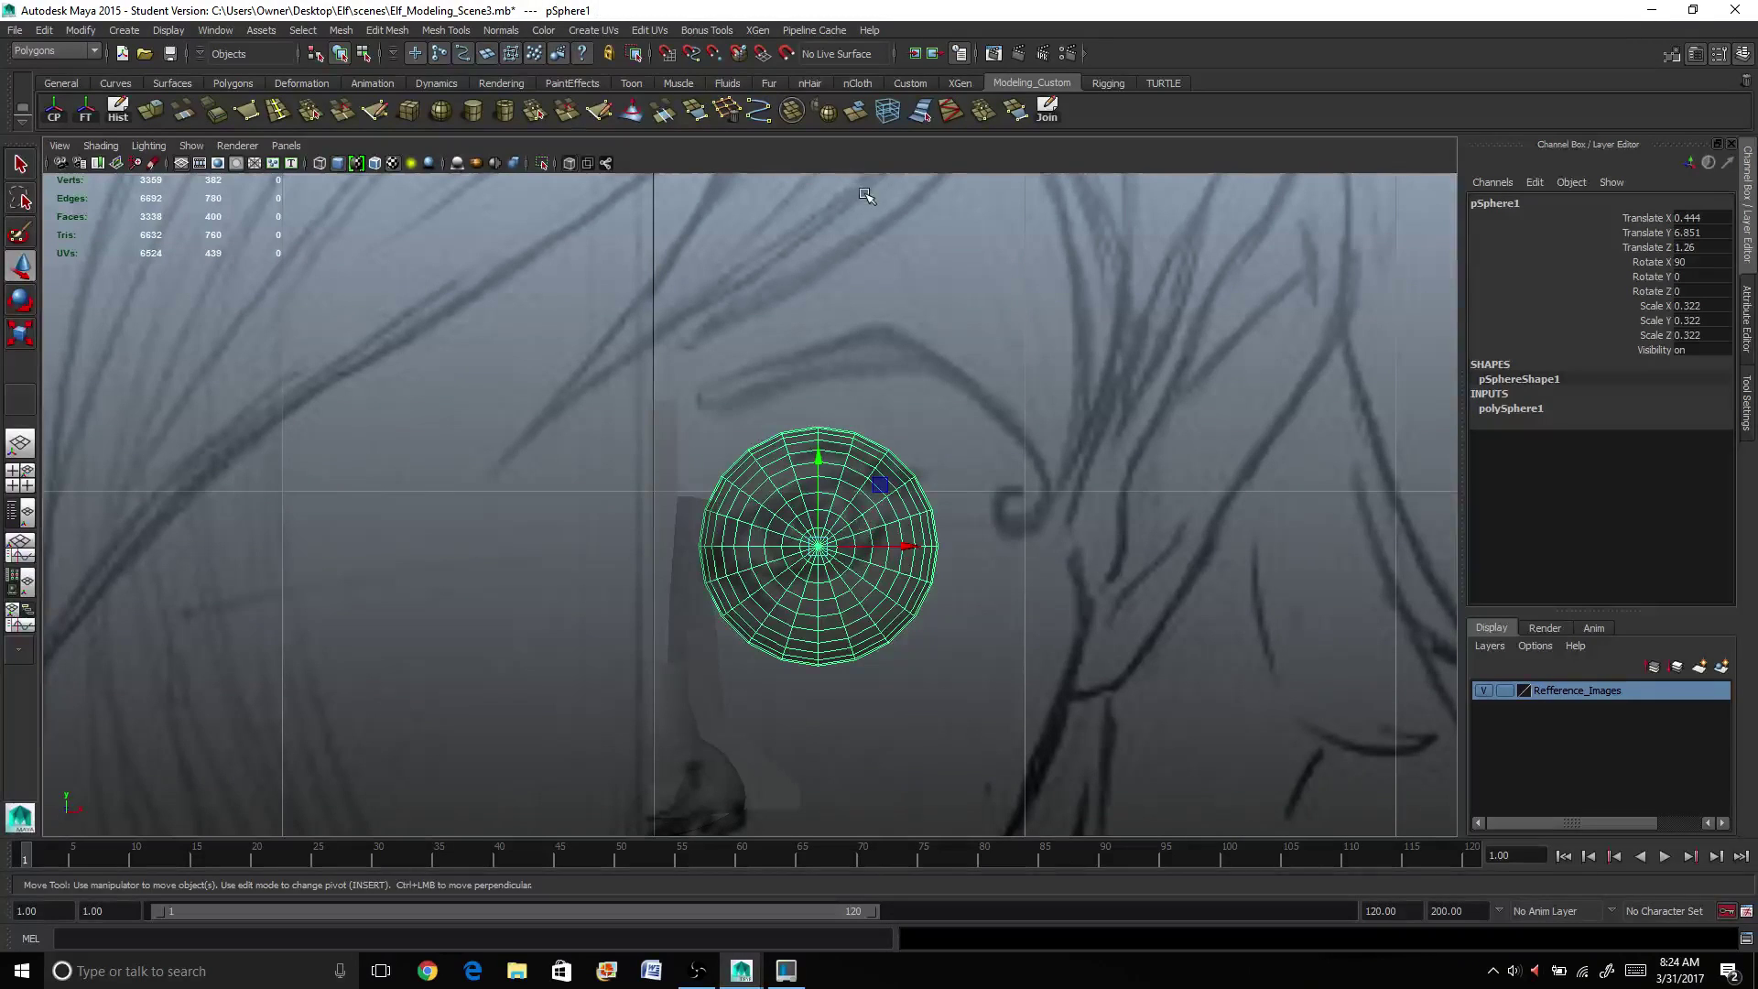
pyautogui.click(786, 54)
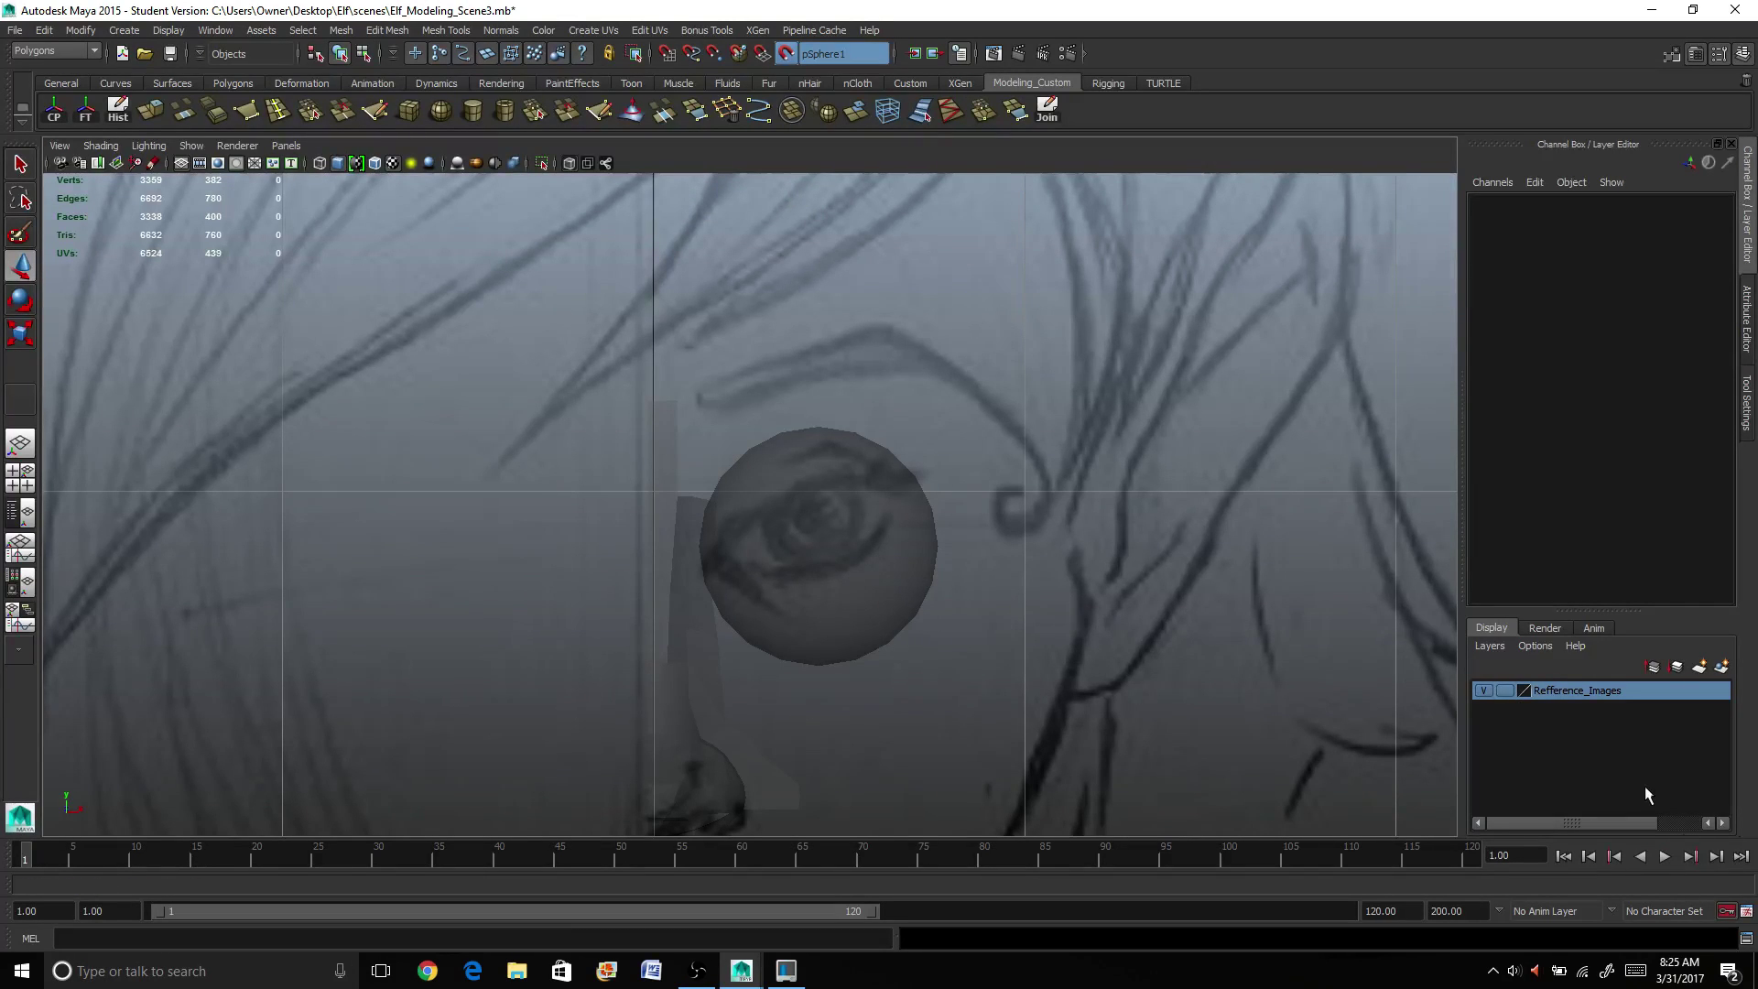
# Step: Use Quad Draw on the live sphere to build four connected quads along the upper eyelid, from inner to outer corner
pyautogui.click(1743, 403)
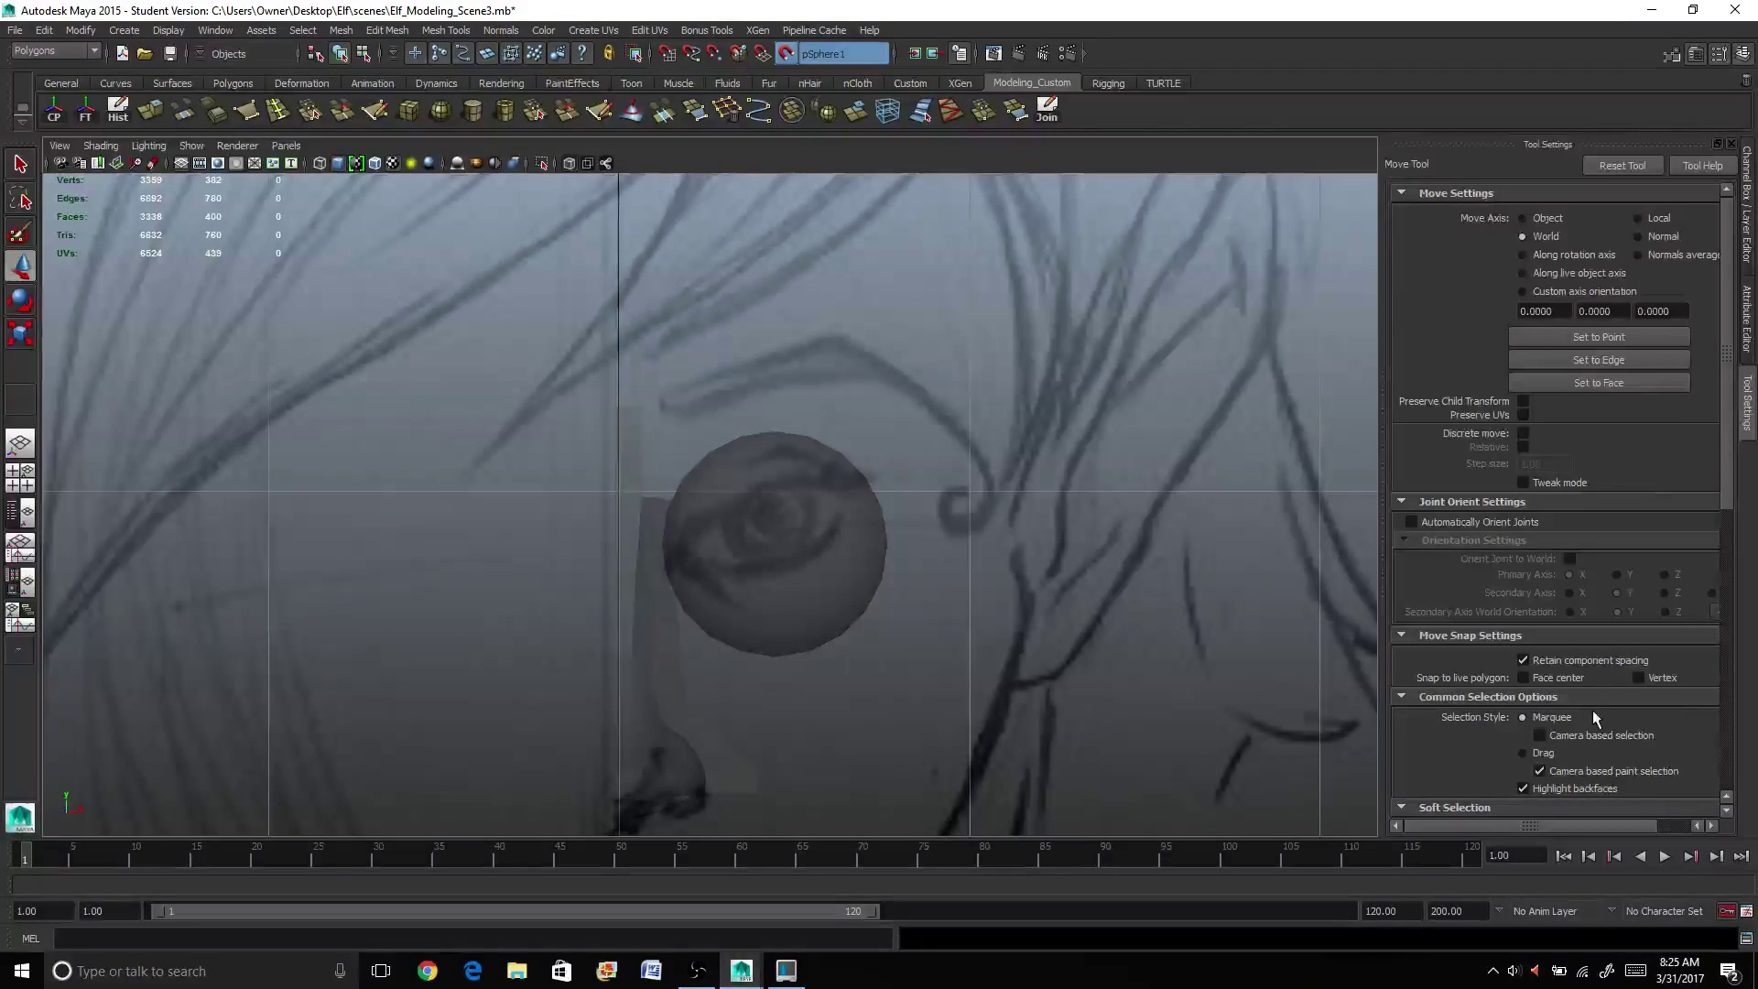
pyautogui.click(1668, 56)
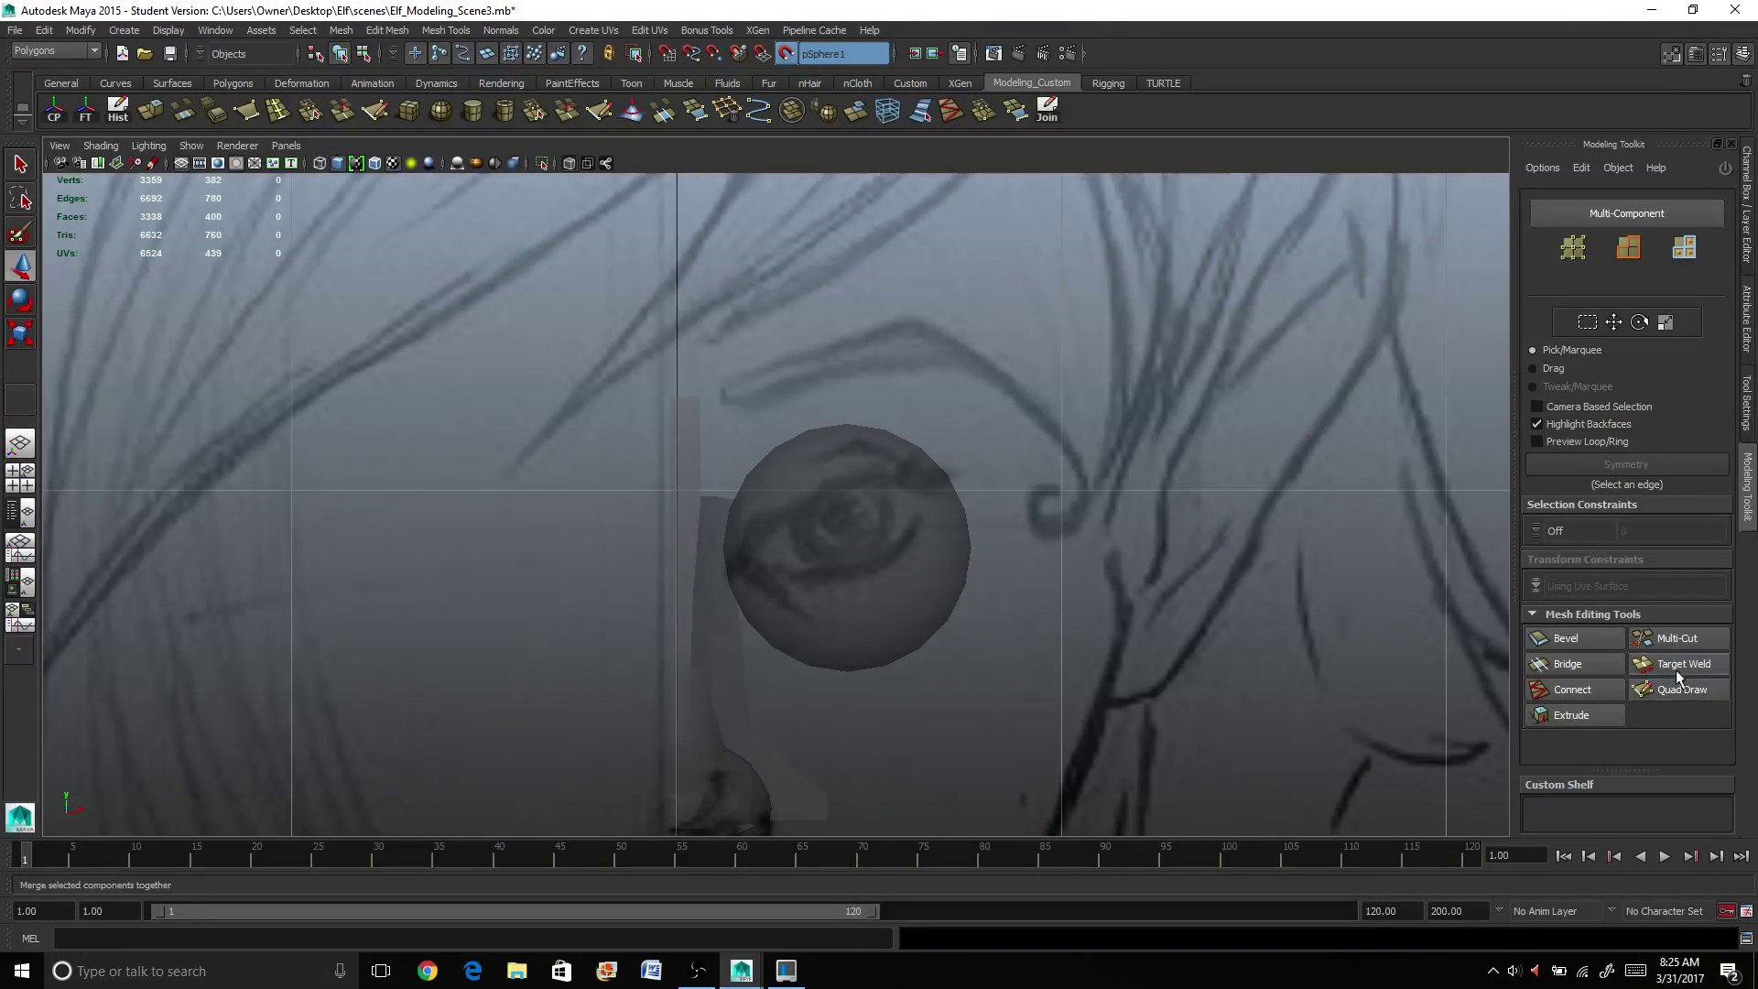
pyautogui.click(1652, 690)
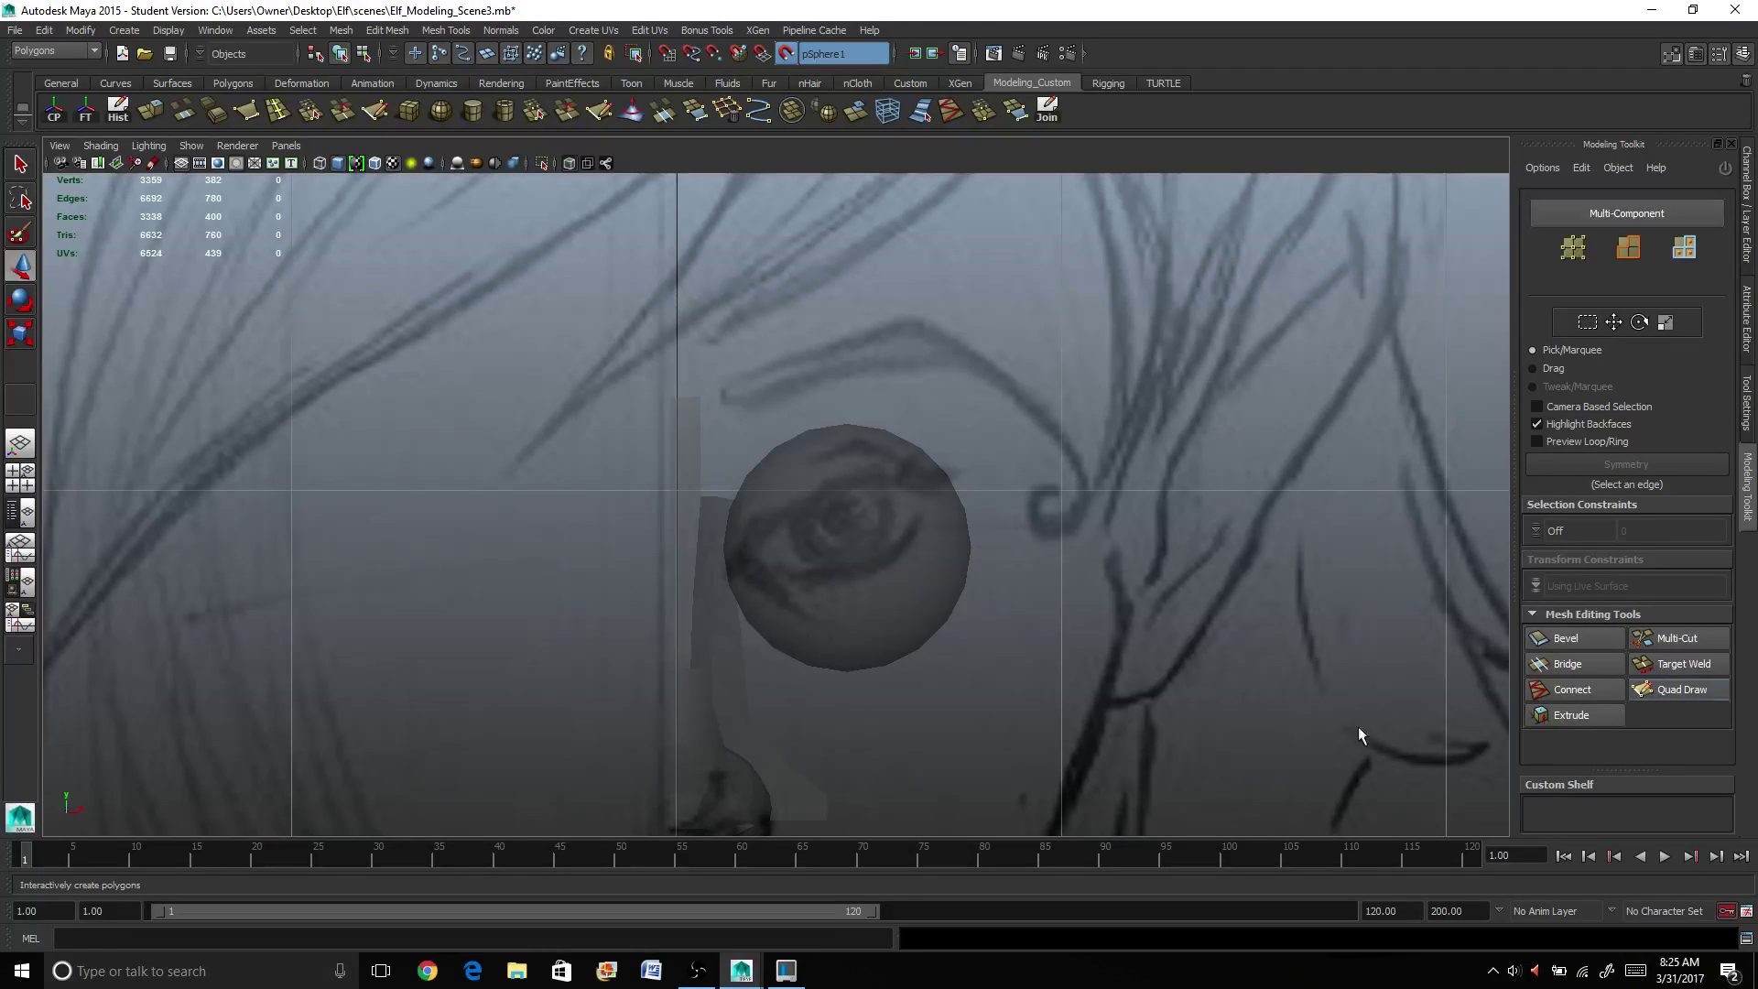
pyautogui.scroll(3, 790, 623)
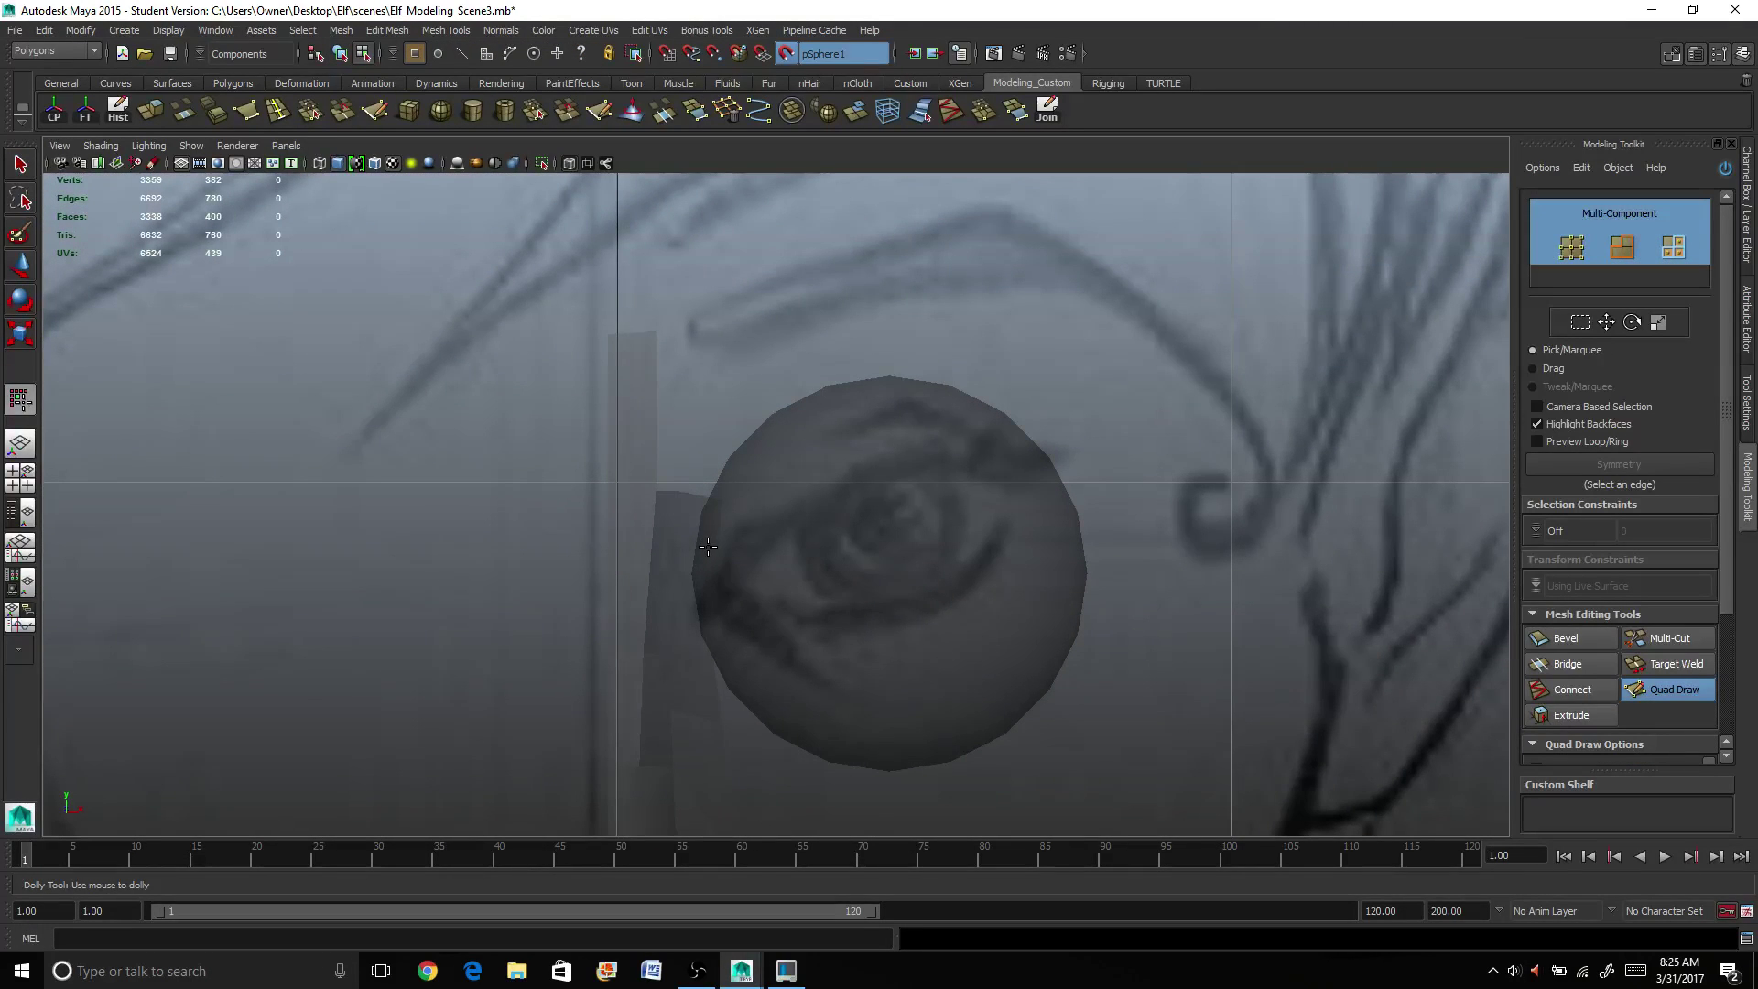
pyautogui.click(695, 586)
pyautogui.click(1018, 494)
pyautogui.keyDown('shift'); pyautogui.click(721, 552); pyautogui.keyUp('shift')
pyautogui.keyDown('shift'); pyautogui.click(811, 484); pyautogui.keyUp('shift')
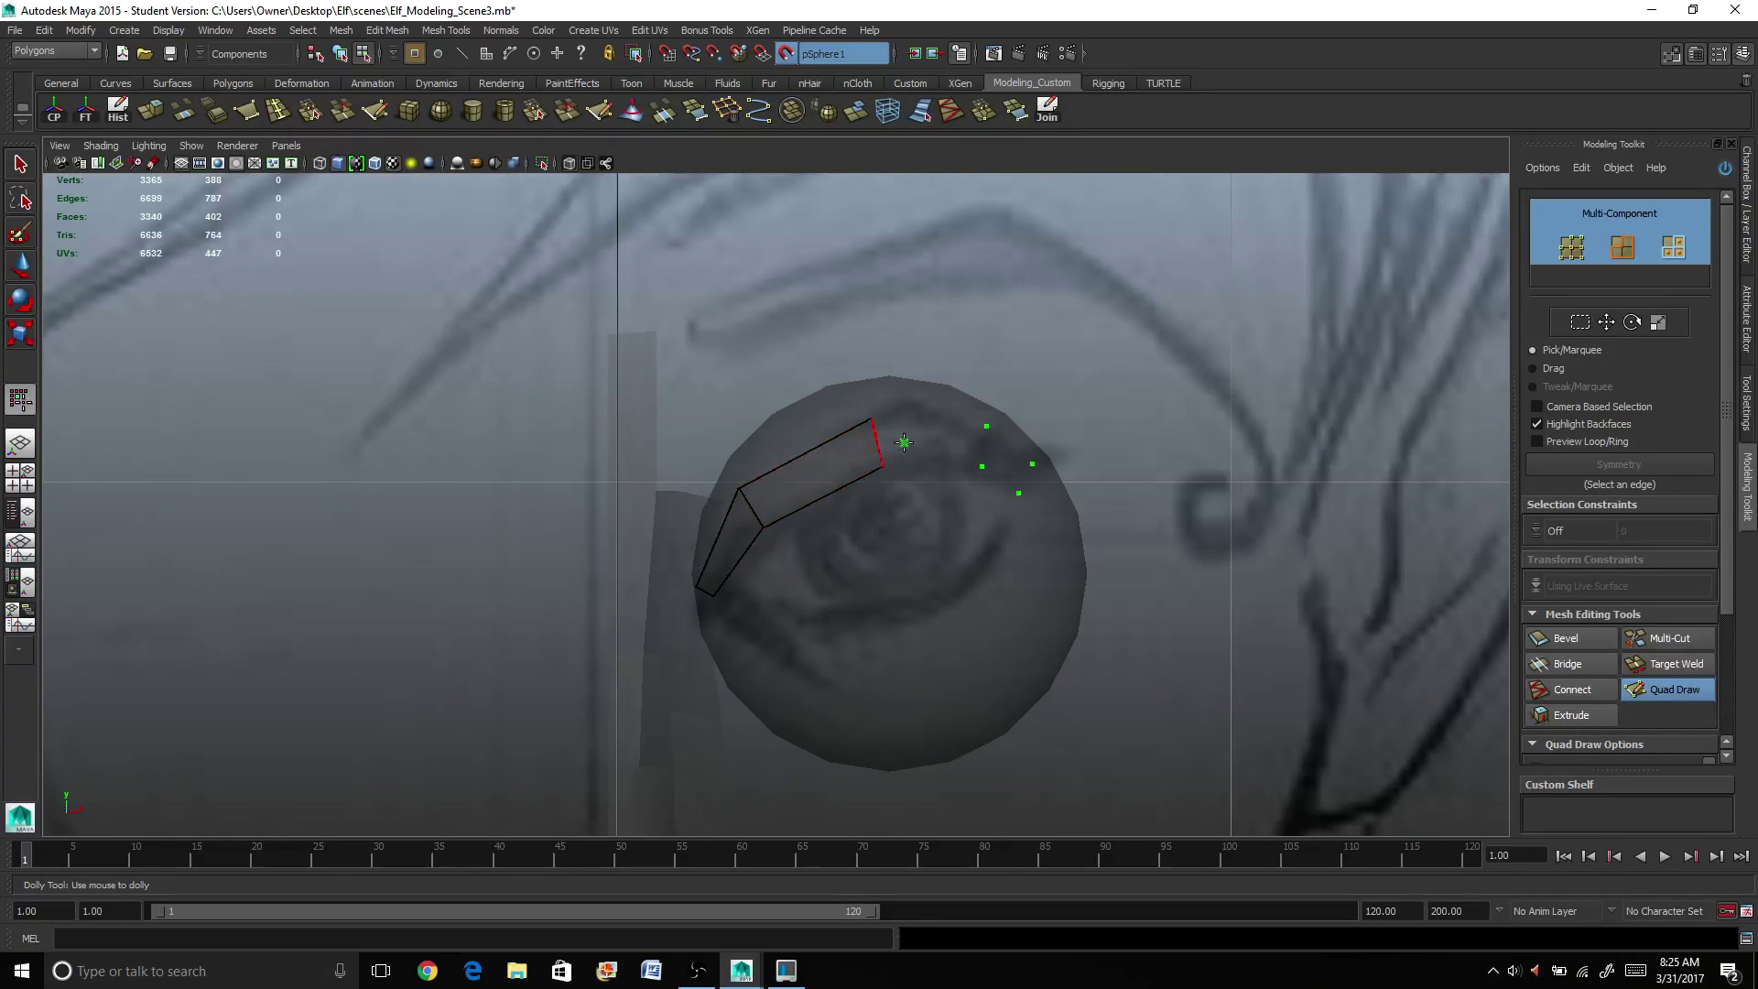
pyautogui.keyDown('shift'); pyautogui.click(929, 446); pyautogui.keyUp('shift')
pyautogui.keyDown('shift'); pyautogui.click(1010, 472); pyautogui.keyUp('shift')
# Step: Add one quad at the outer end and one at the inner eye corner, and reposition the inner quad's lower vertices along the lower lid
pyautogui.click(1024, 511)
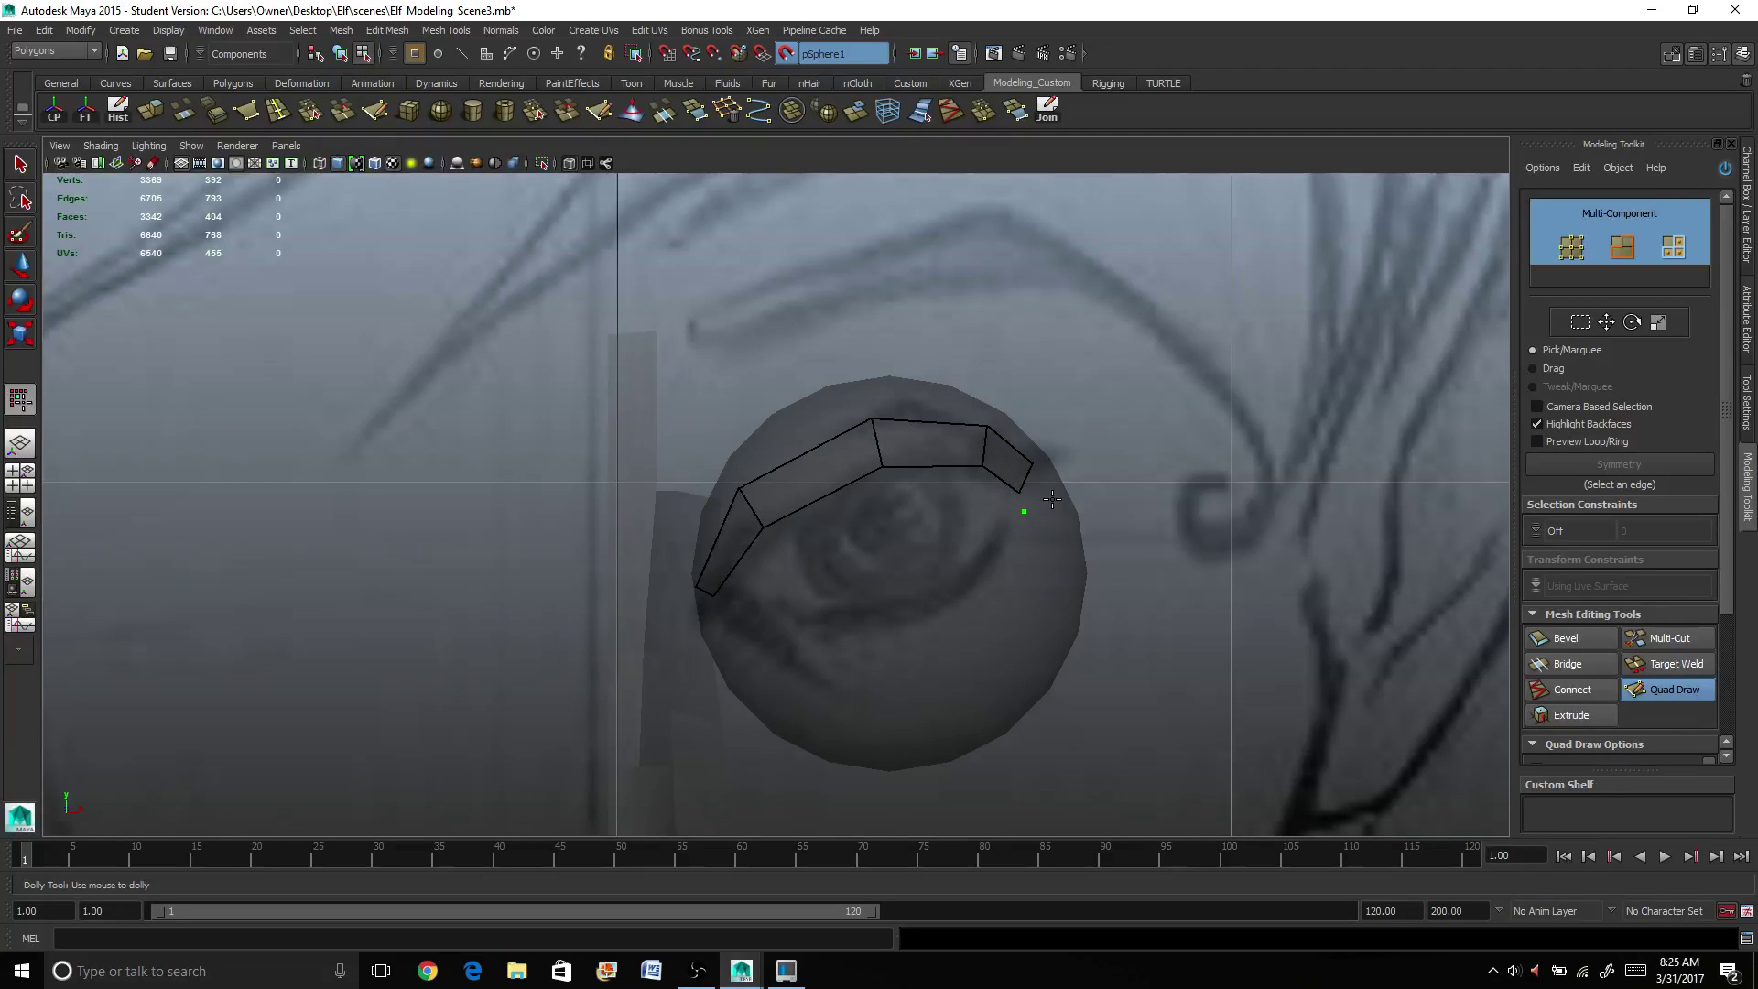
pyautogui.click(1049, 507)
pyautogui.keyDown('shift'); pyautogui.click(1033, 499); pyautogui.keyUp('shift')
pyautogui.click(707, 611)
pyautogui.keyDown('shift'); pyautogui.click(720, 600); pyautogui.keyUp('shift')
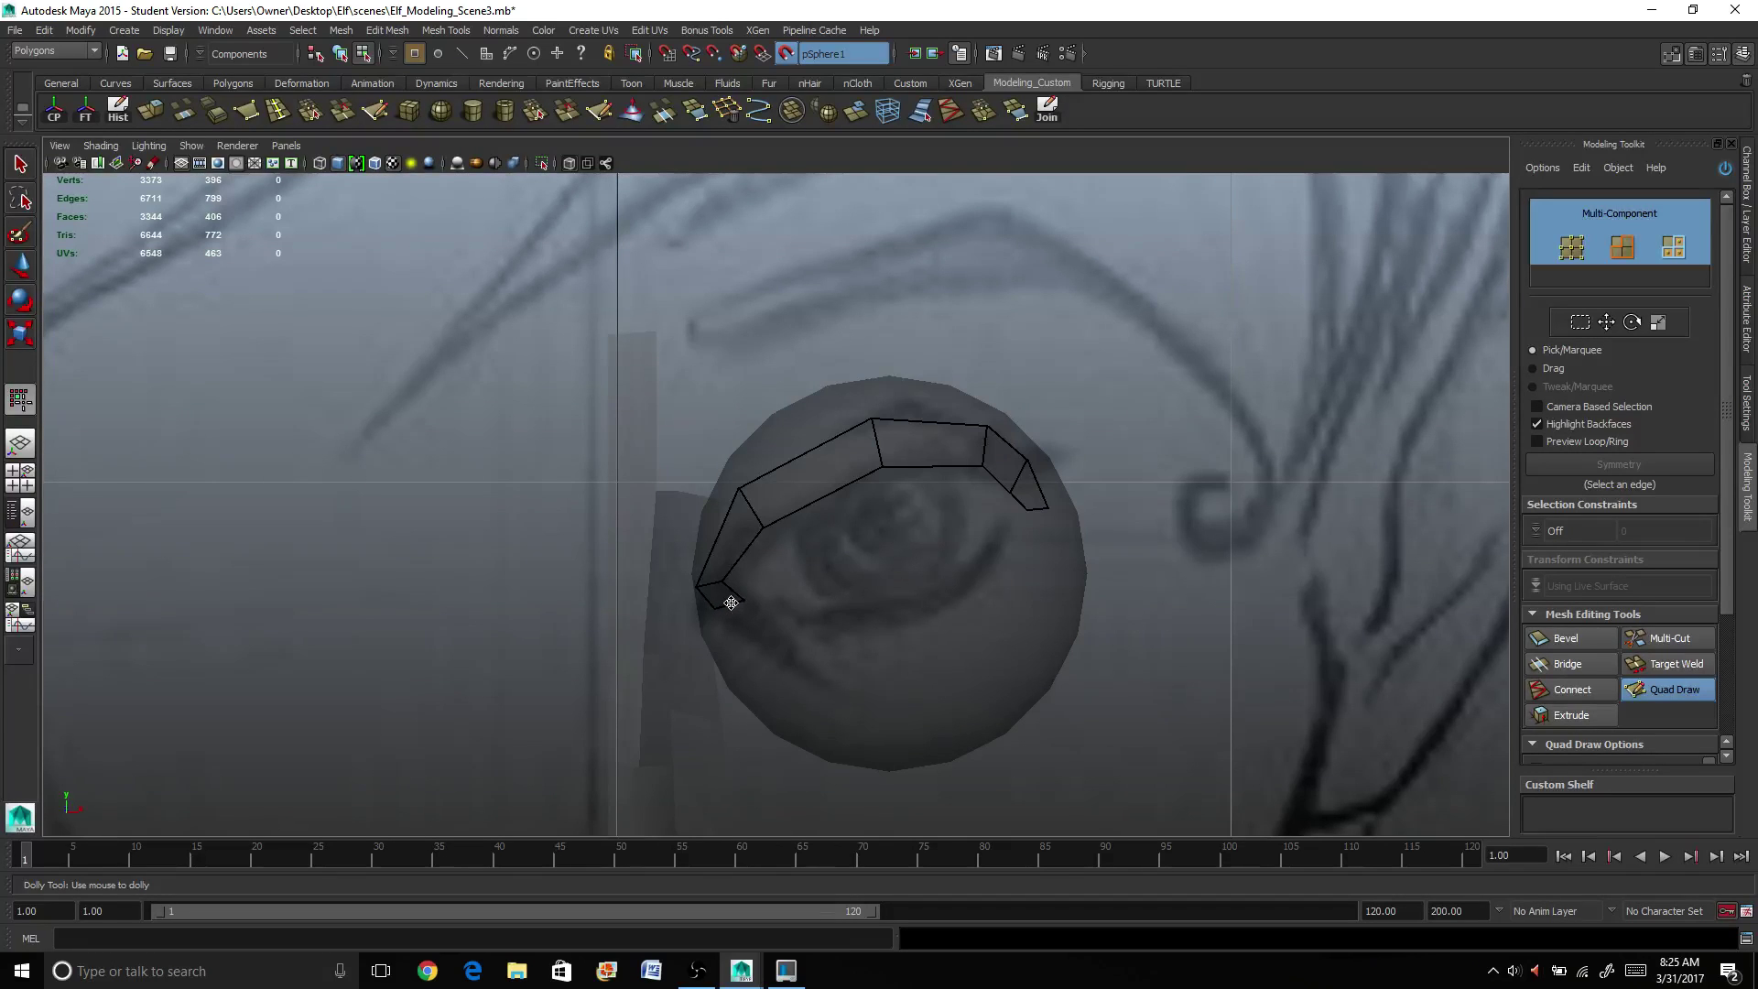
pyautogui.moveTo(714, 614); pyautogui.dragTo(725, 625)
pyautogui.moveTo(740, 612); pyautogui.dragTo(763, 613)
# Step: Add four quads along the lower eyelid to close the ring of faces around the eye
pyautogui.click(876, 615)
pyautogui.click(881, 648)
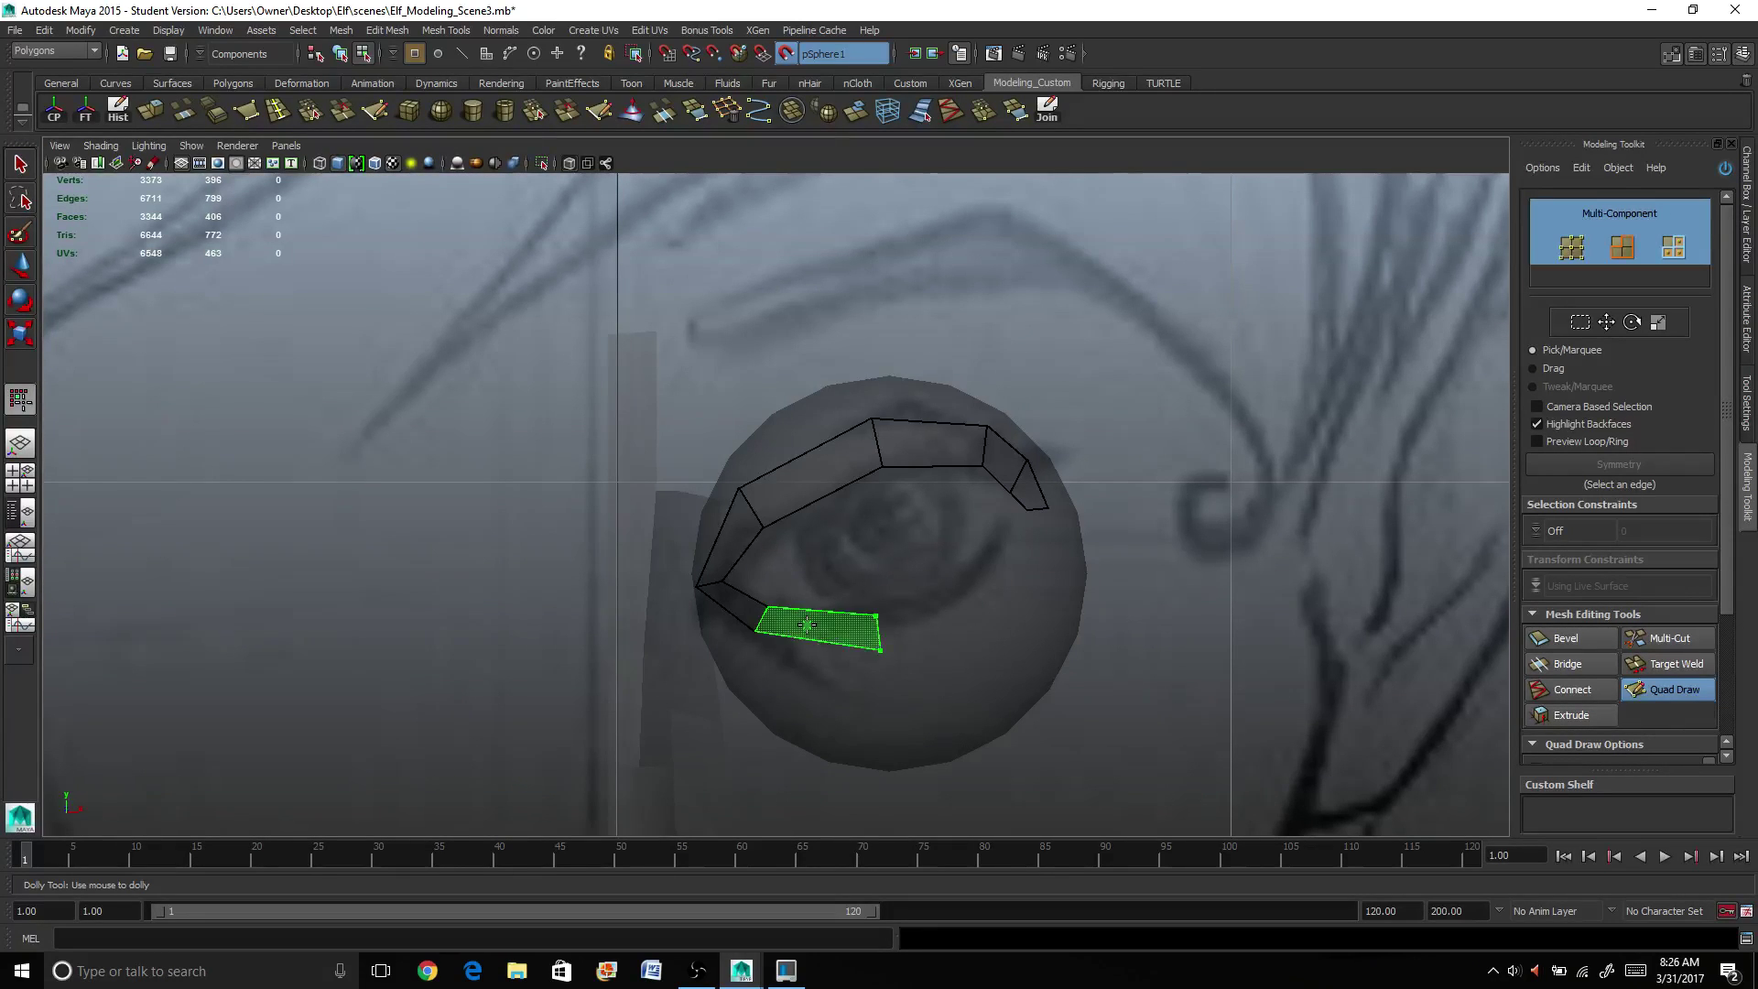
pyautogui.keyDown('shift'); pyautogui.click(817, 625); pyautogui.keyUp('shift')
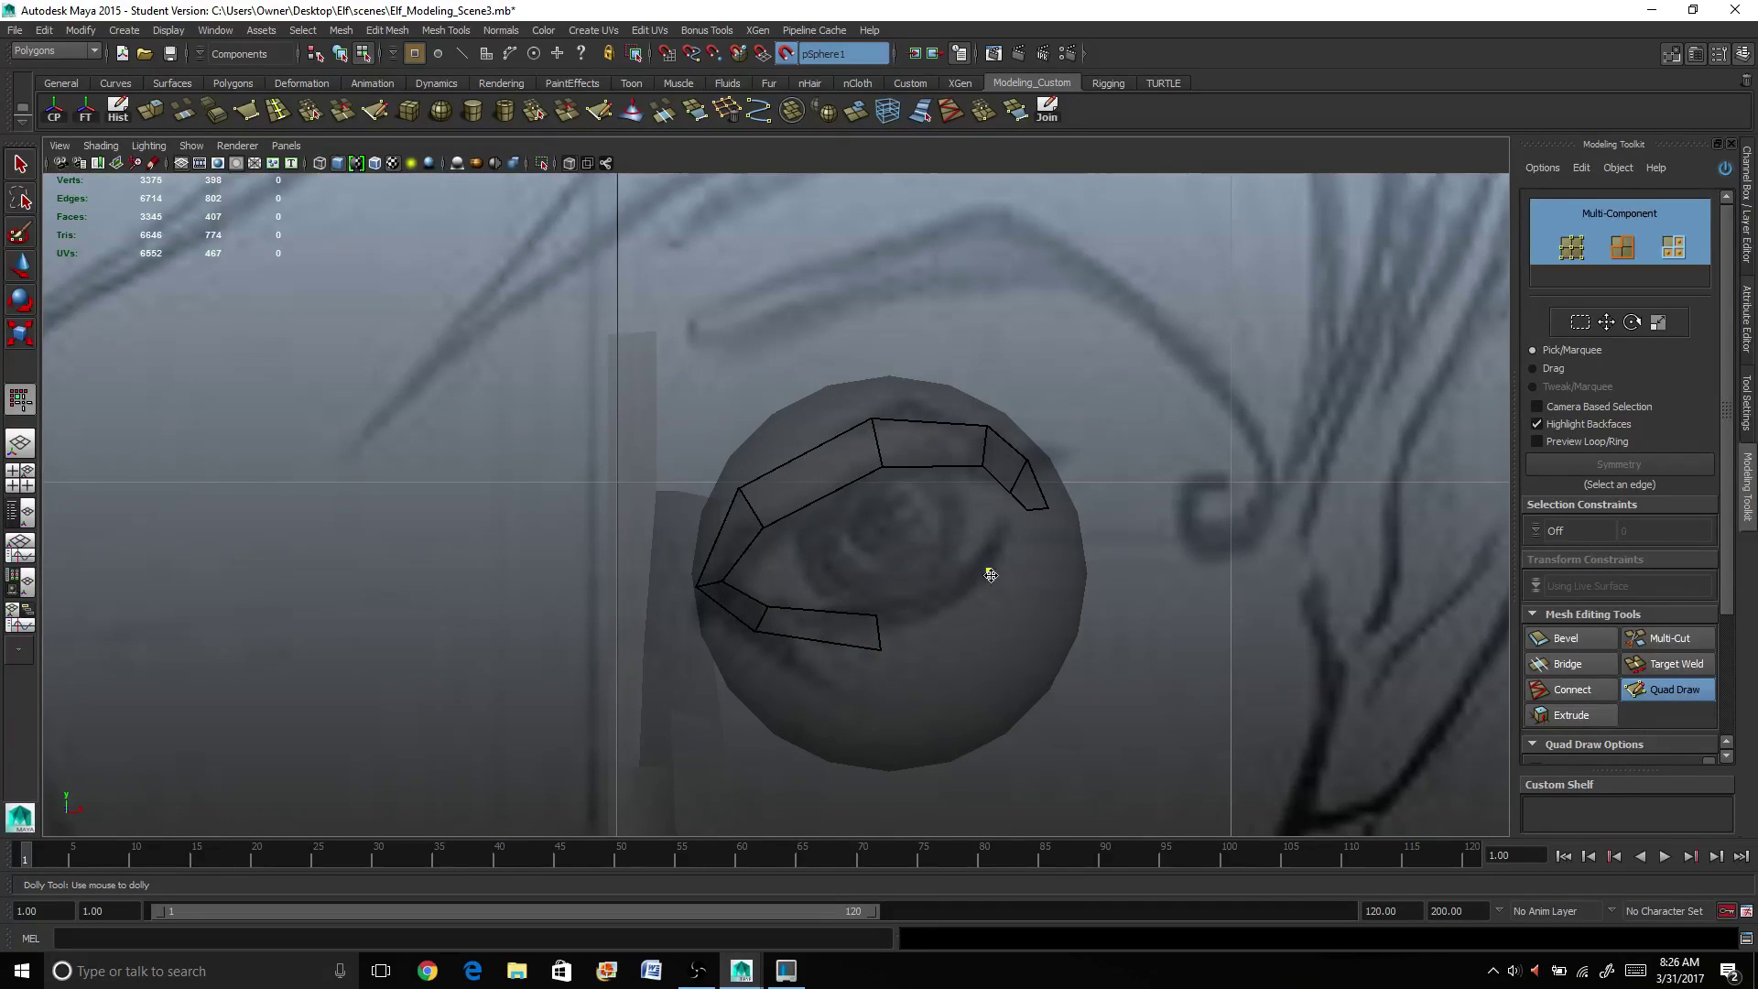
pyautogui.keyDown('shift'); pyautogui.click(1006, 597); pyautogui.keyUp('shift')
pyautogui.click(1037, 551)
pyautogui.keyDown('shift'); pyautogui.click(1008, 562); pyautogui.keyUp('shift')
pyautogui.keyDown('shift'); pyautogui.click(1029, 514); pyautogui.keyUp('shift')
# Step: Reposition the vertices around the outer eye corner to even out the eyelid ring
pyautogui.moveTo(1033, 508); pyautogui.dragTo(967, 443)
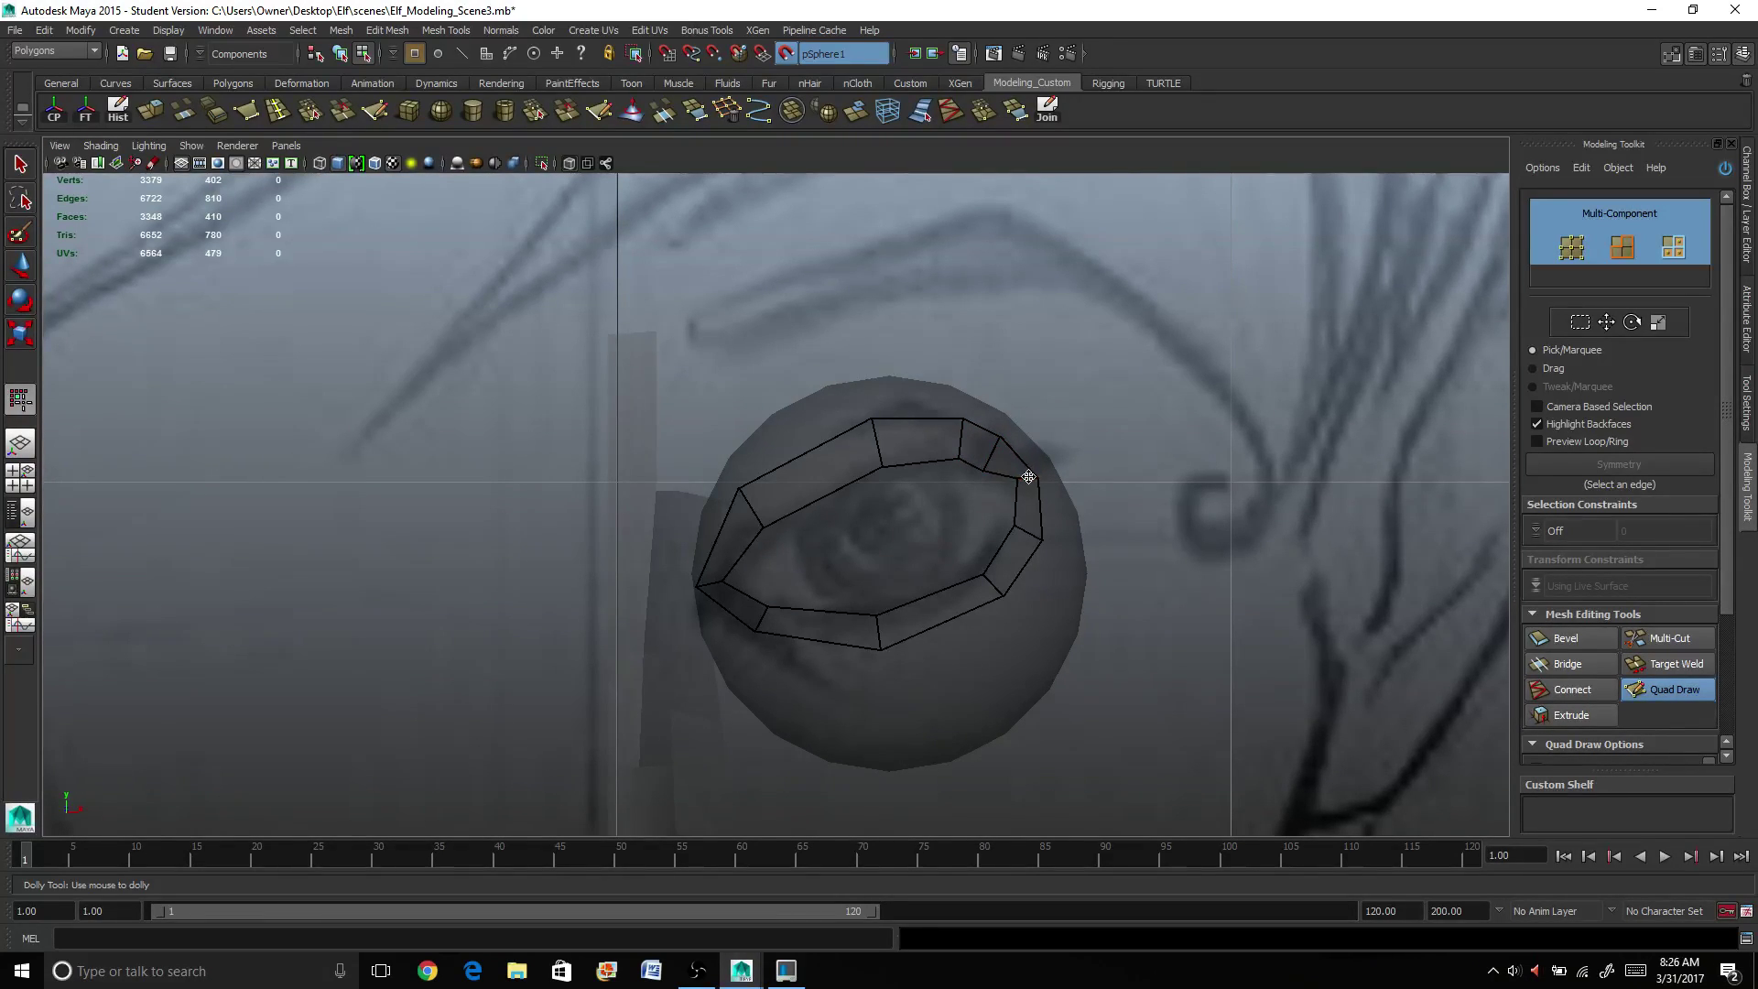
pyautogui.moveTo(1029, 481); pyautogui.dragTo(1023, 480)
pyautogui.moveTo(1042, 540); pyautogui.dragTo(1009, 526)
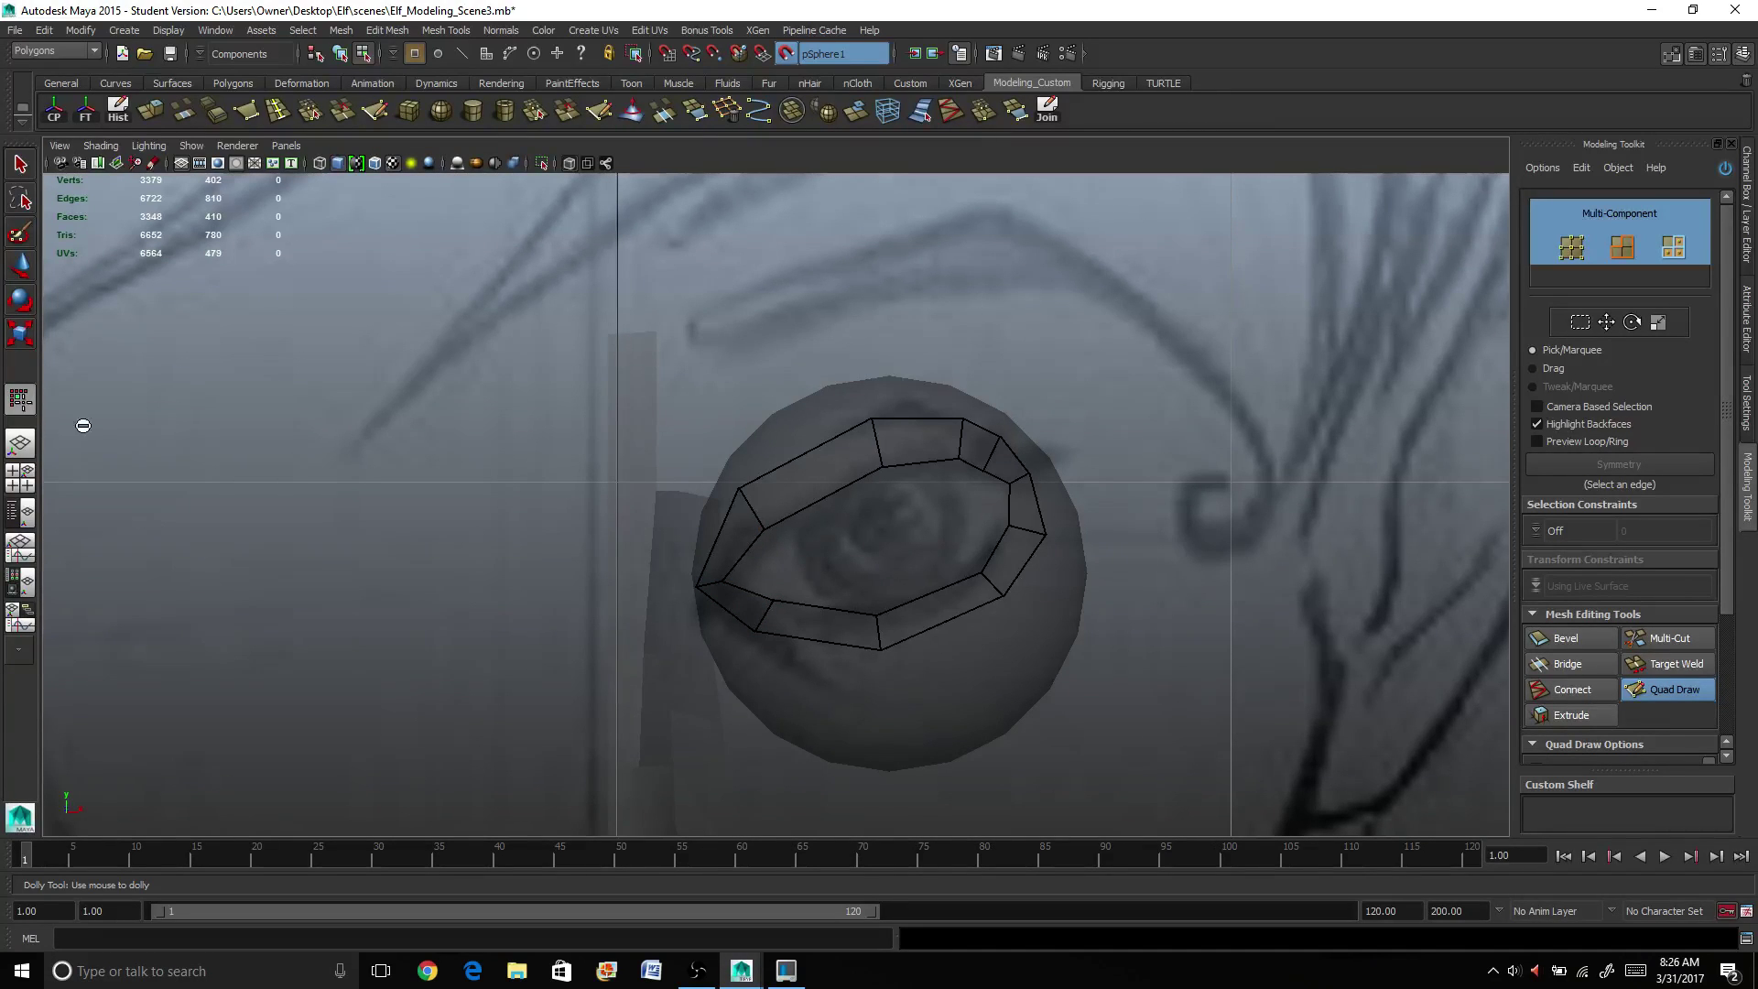
# Step: Undo the stray Quad Draw points placed near the outer eye corner in the side view
pyautogui.click(37, 477)
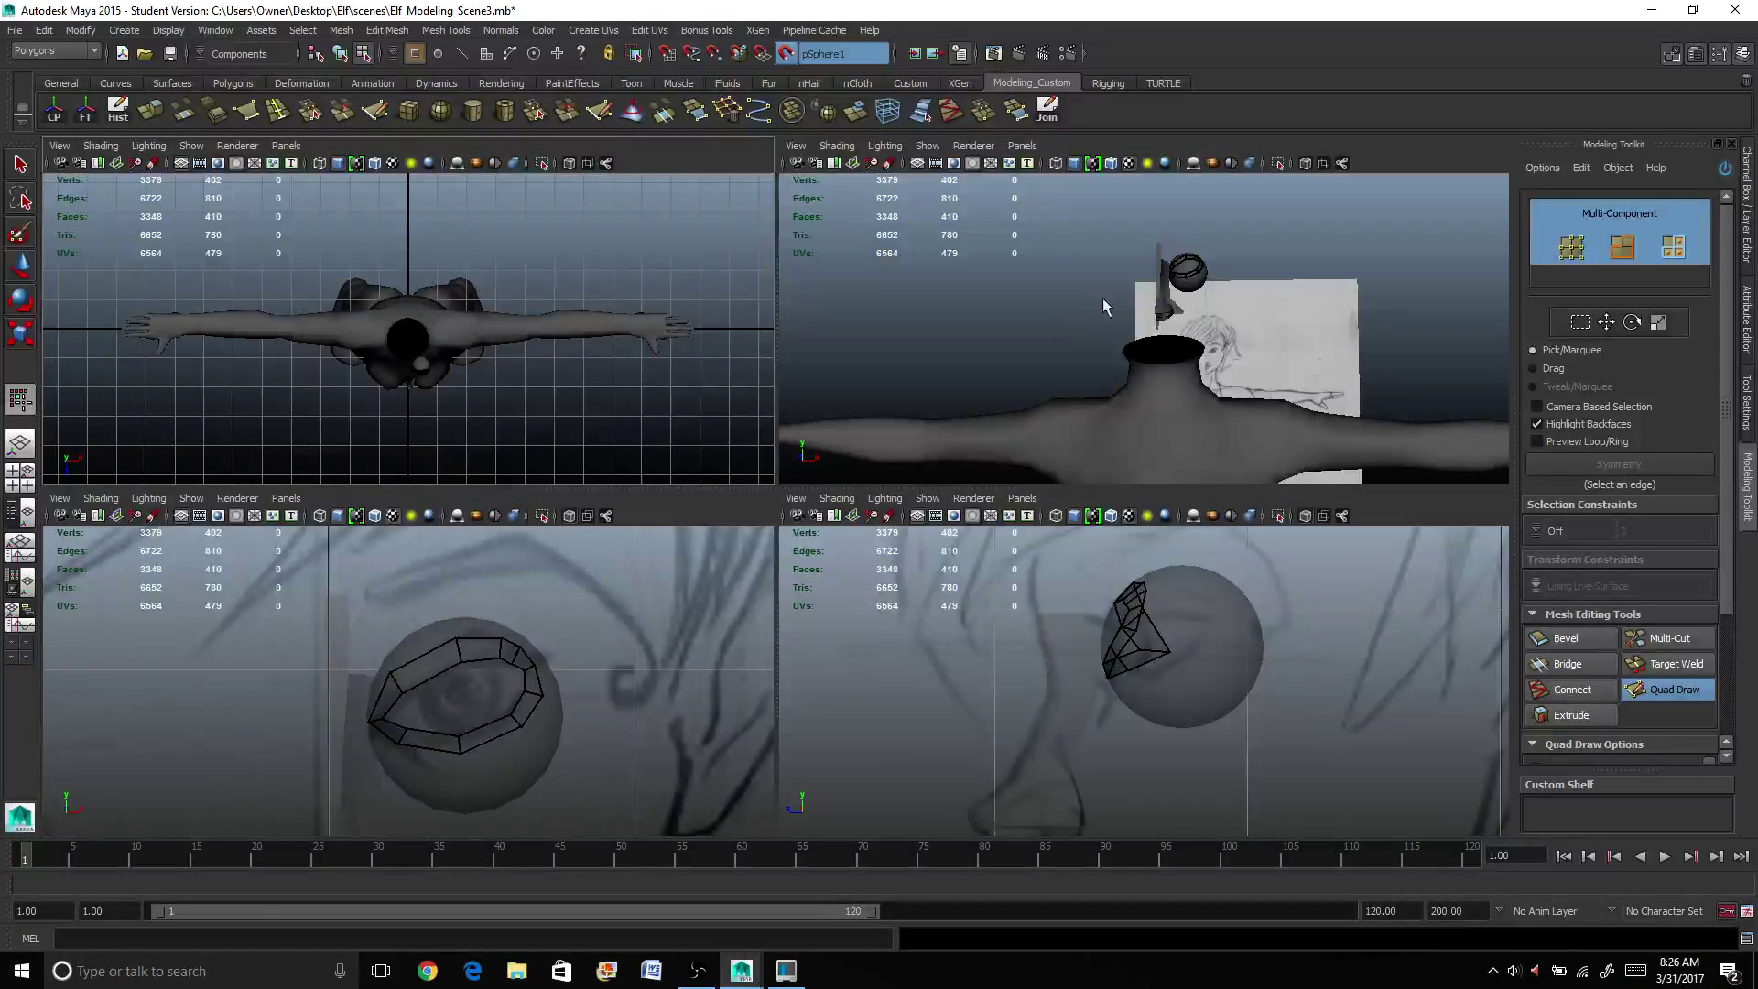
pyautogui.keyDown('alt'); pyautogui.moveTo(1117, 319); pyautogui.dragTo(1125, 327, button='right'); pyautogui.keyUp('alt')
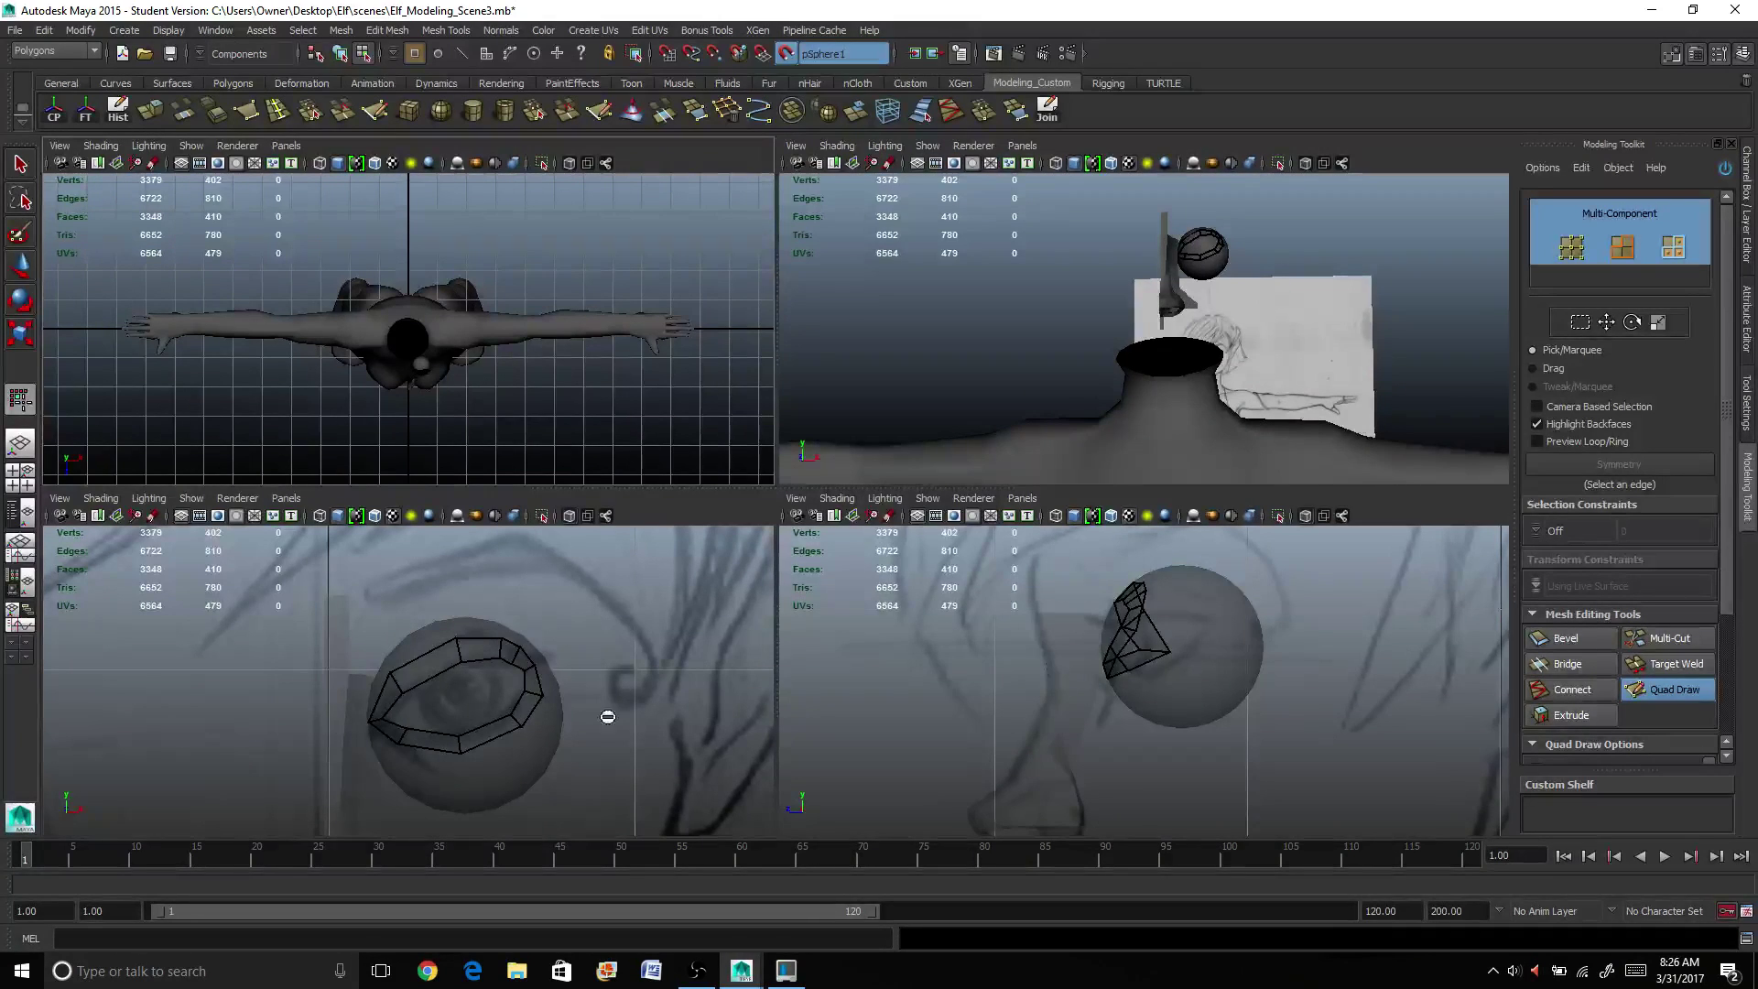
pyautogui.scroll(3, 1110, 659)
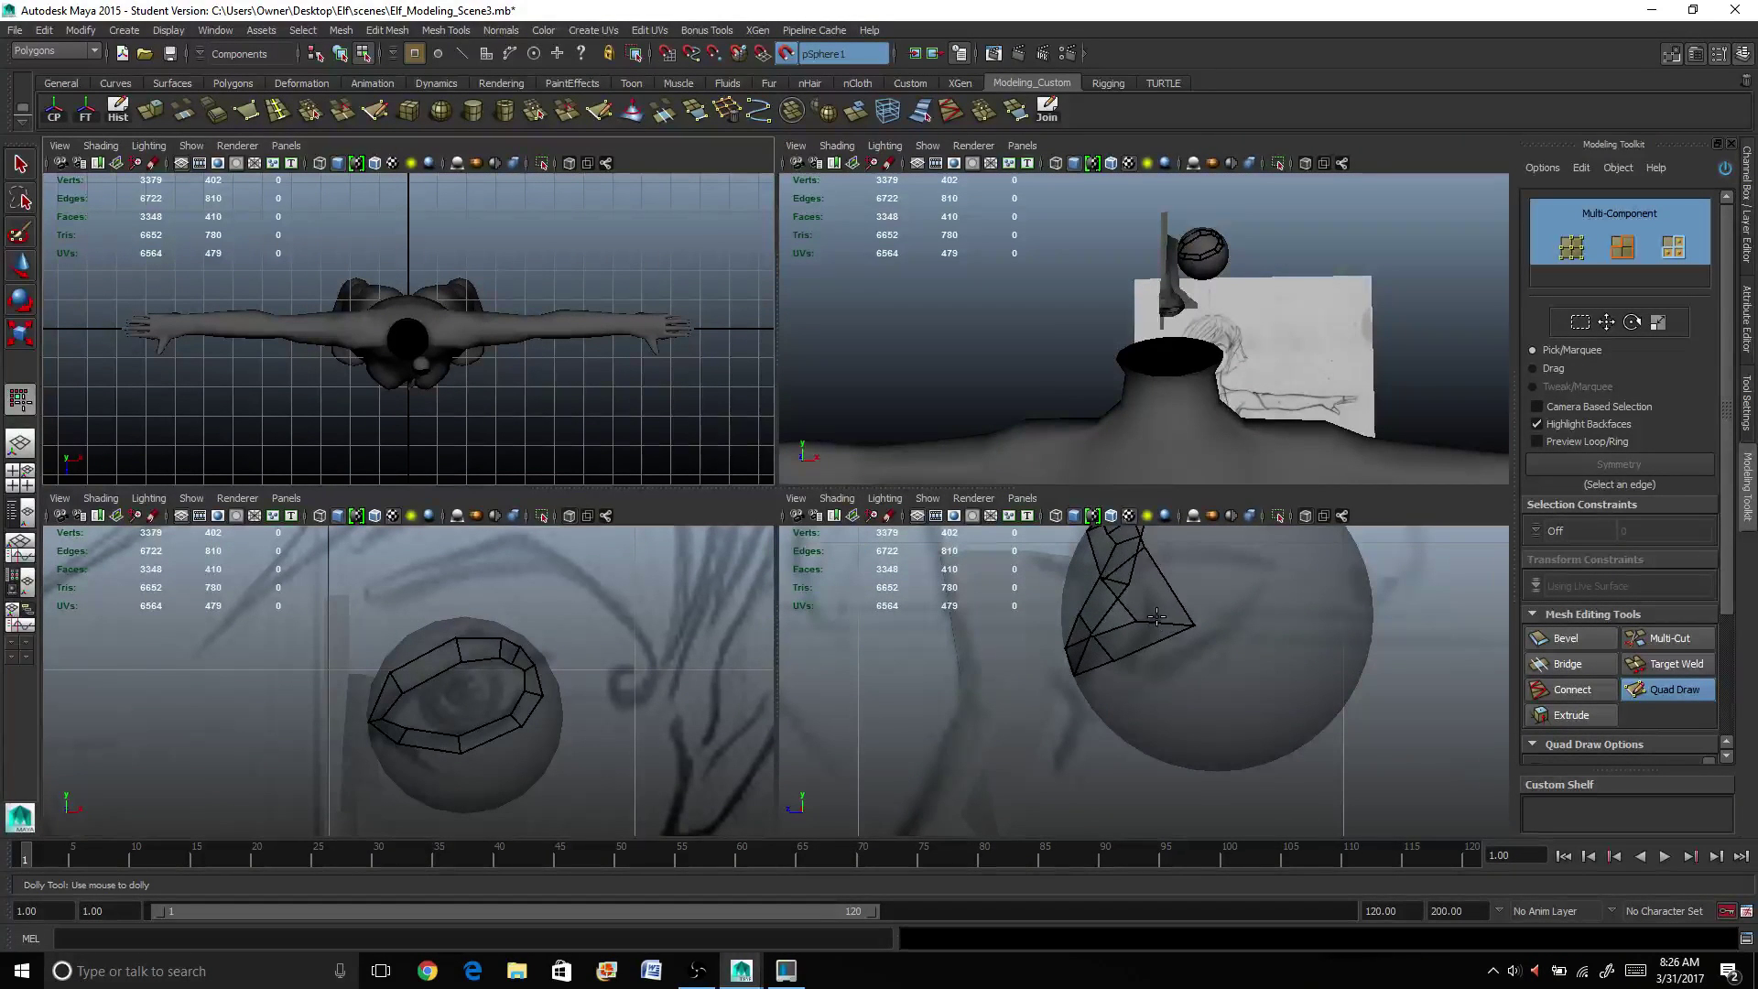
pyautogui.press('space')
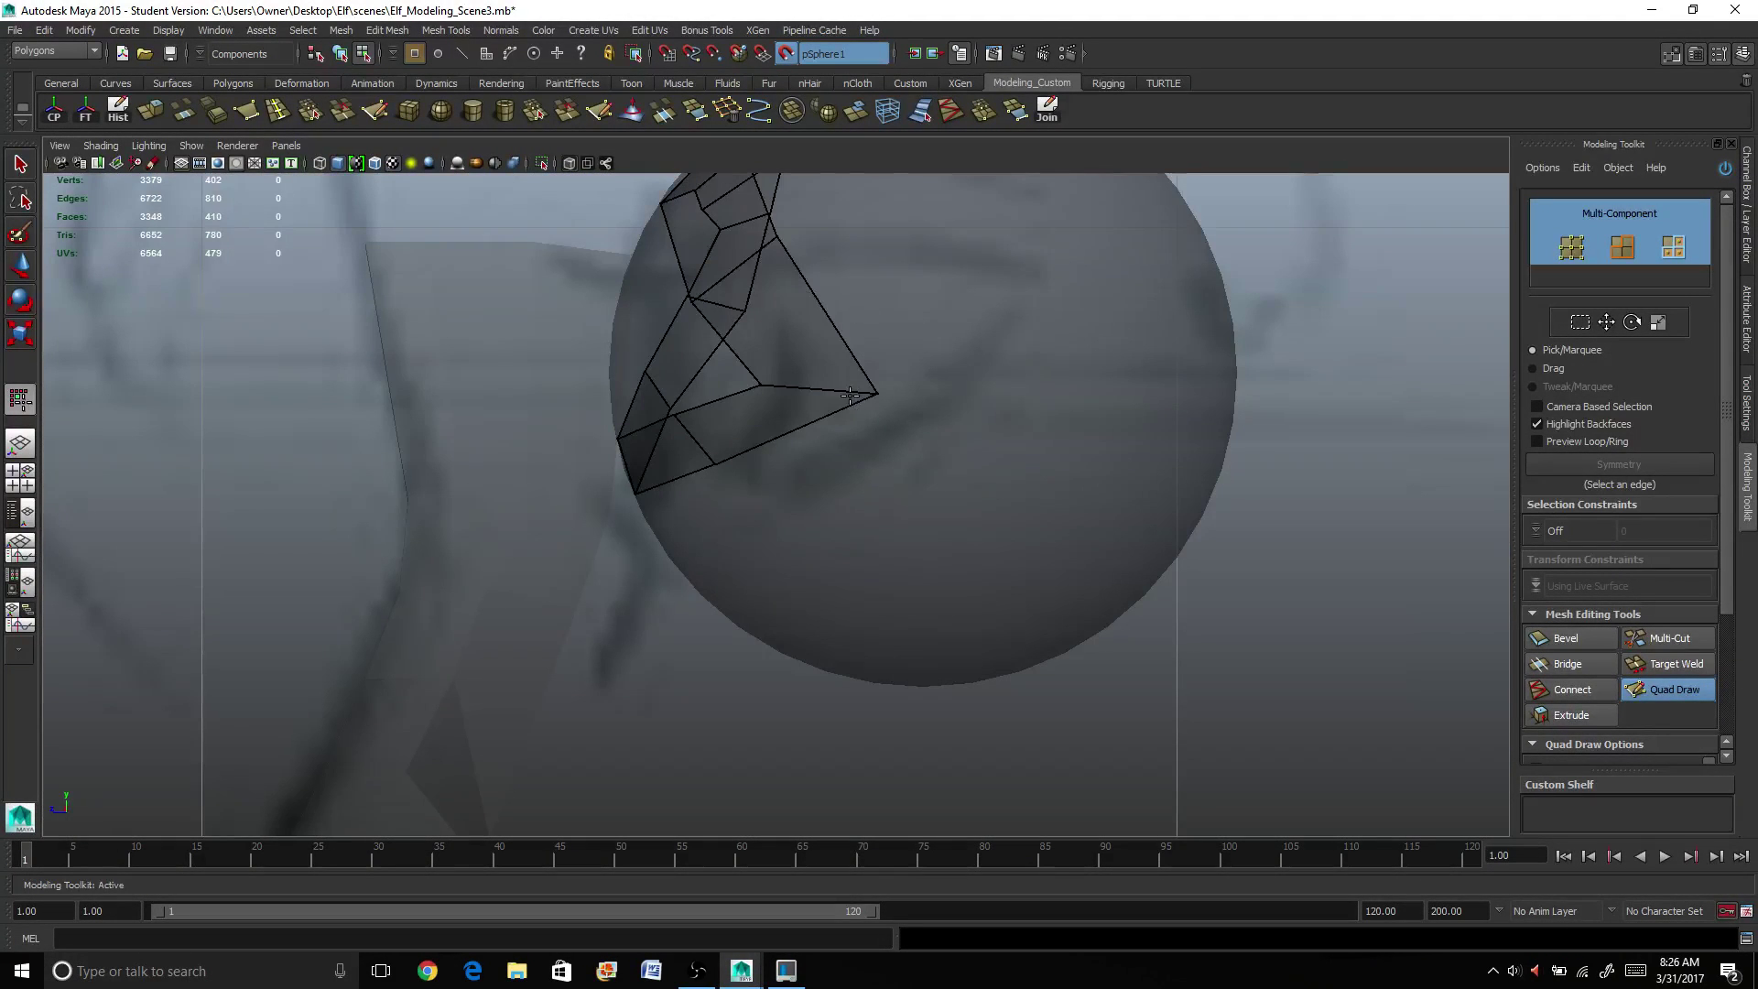
pyautogui.keyDown('alt'); pyautogui.moveTo(849, 394); pyautogui.dragTo(891, 499, button='middle'); pyautogui.keyUp('alt')
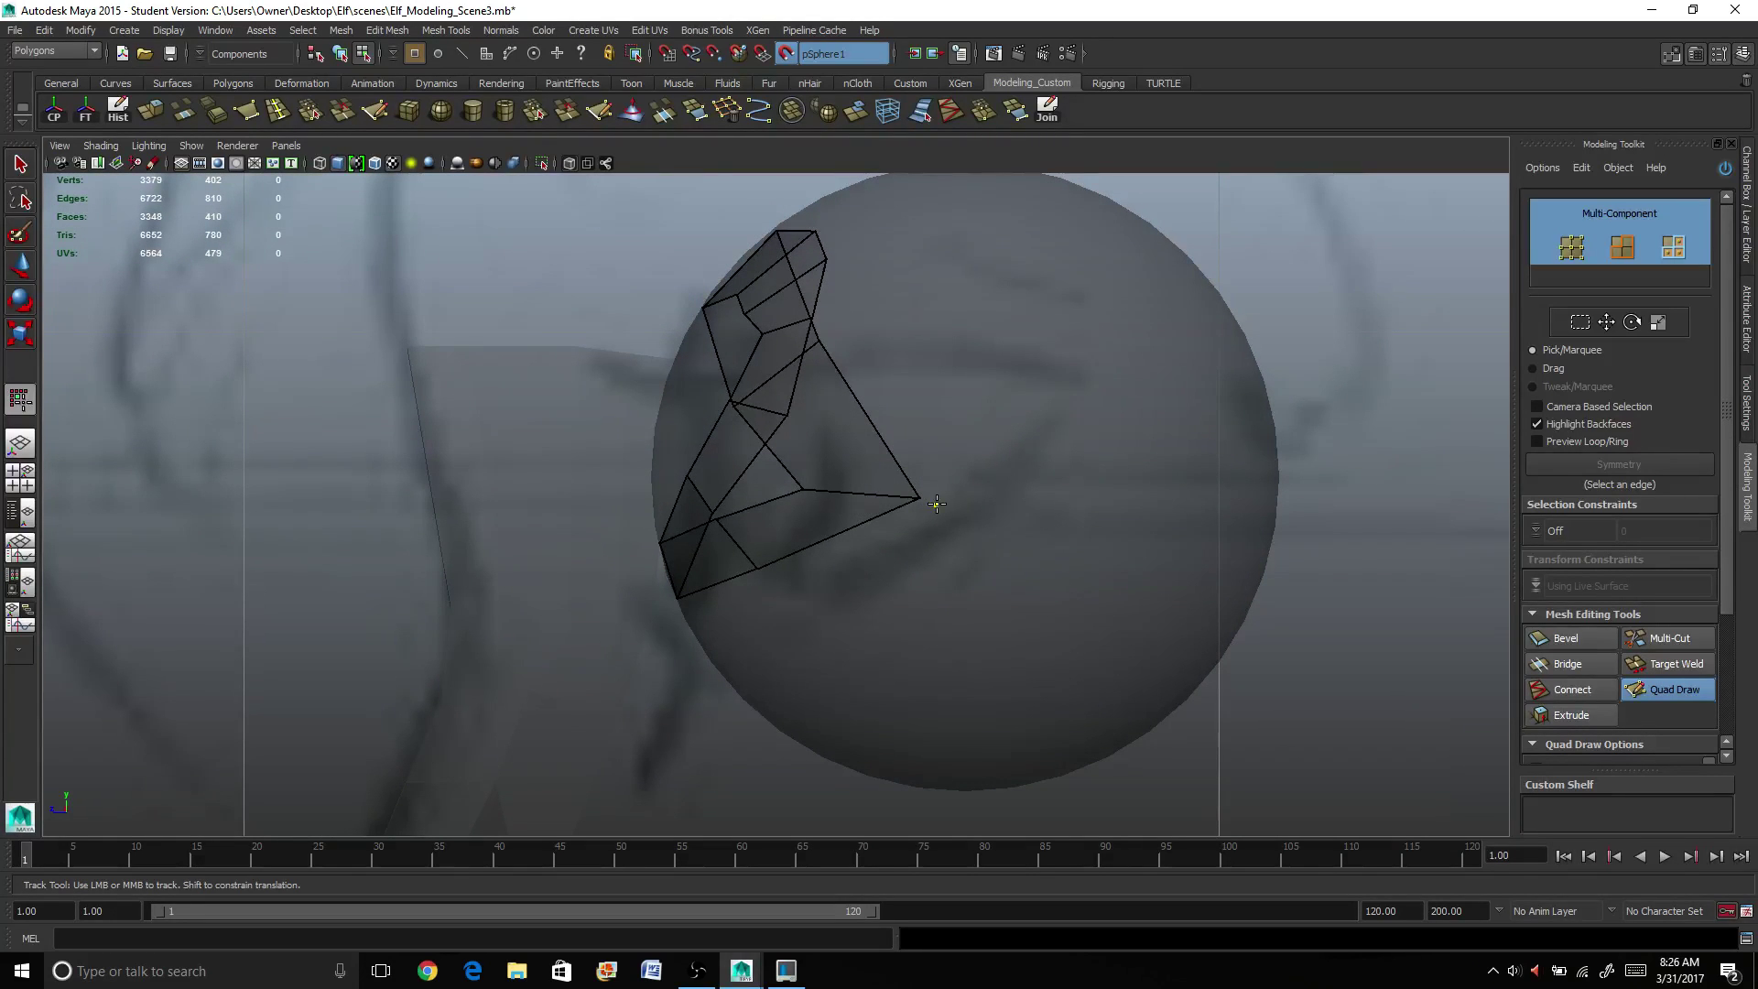
pyautogui.hotkey('ctrl', 'z')
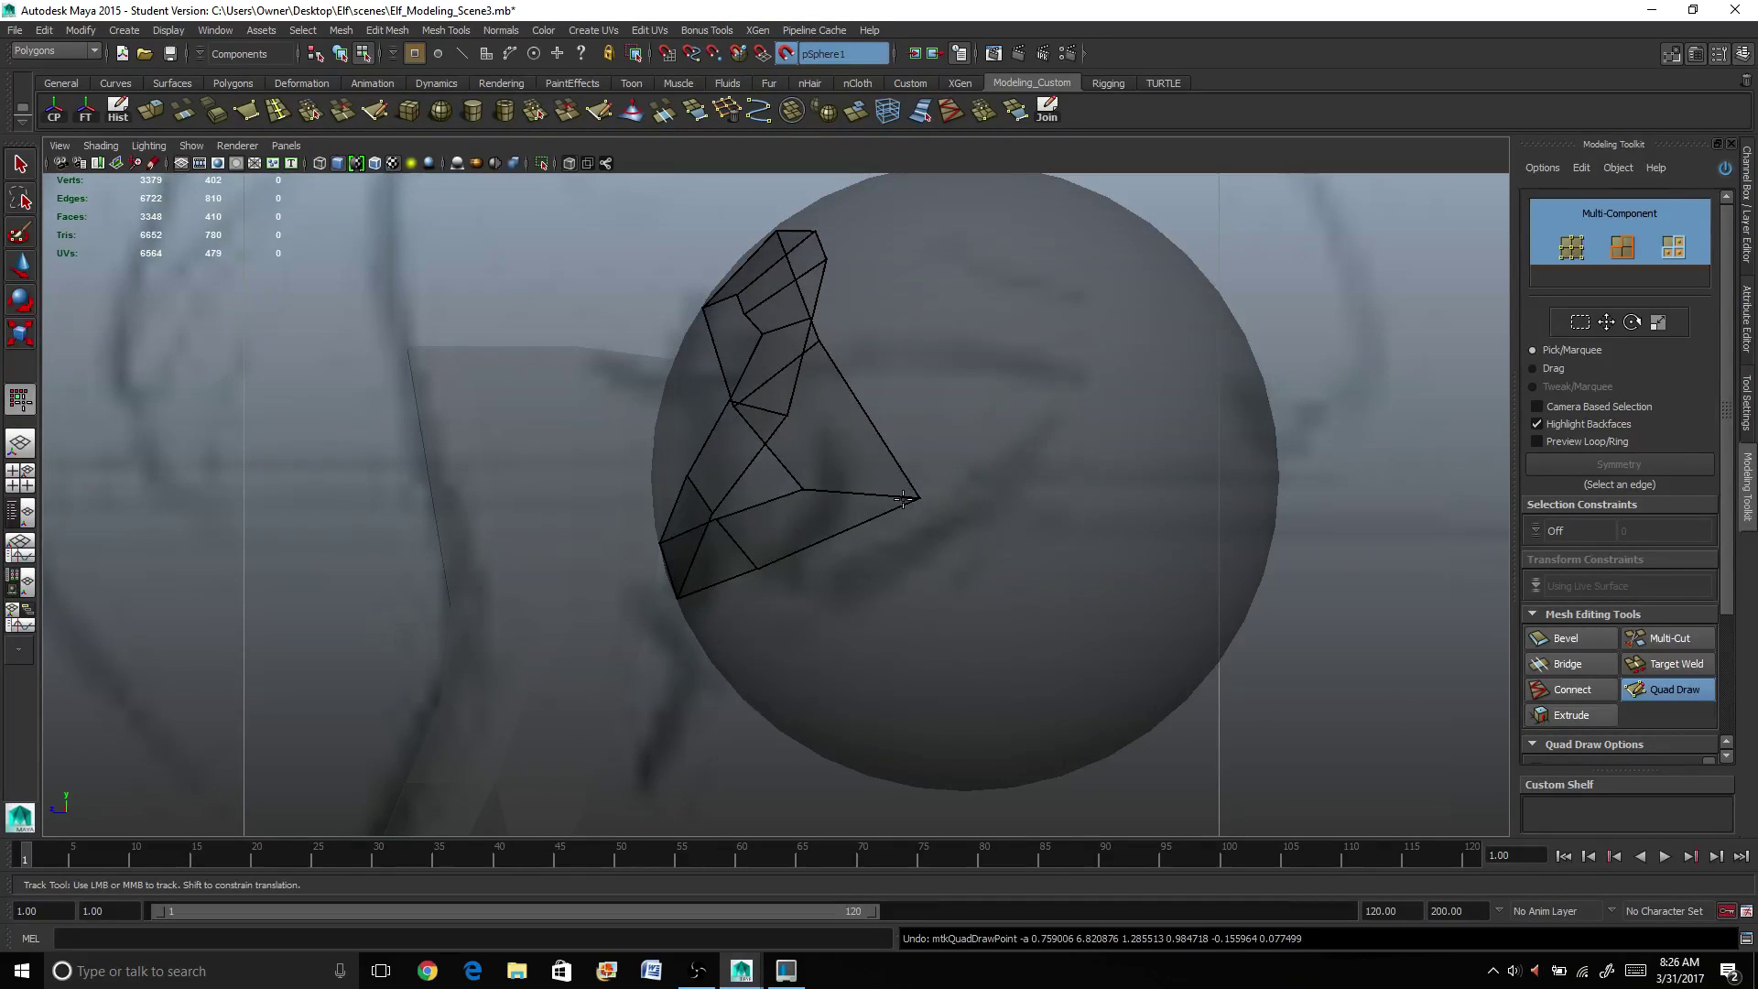
pyautogui.click(828, 495)
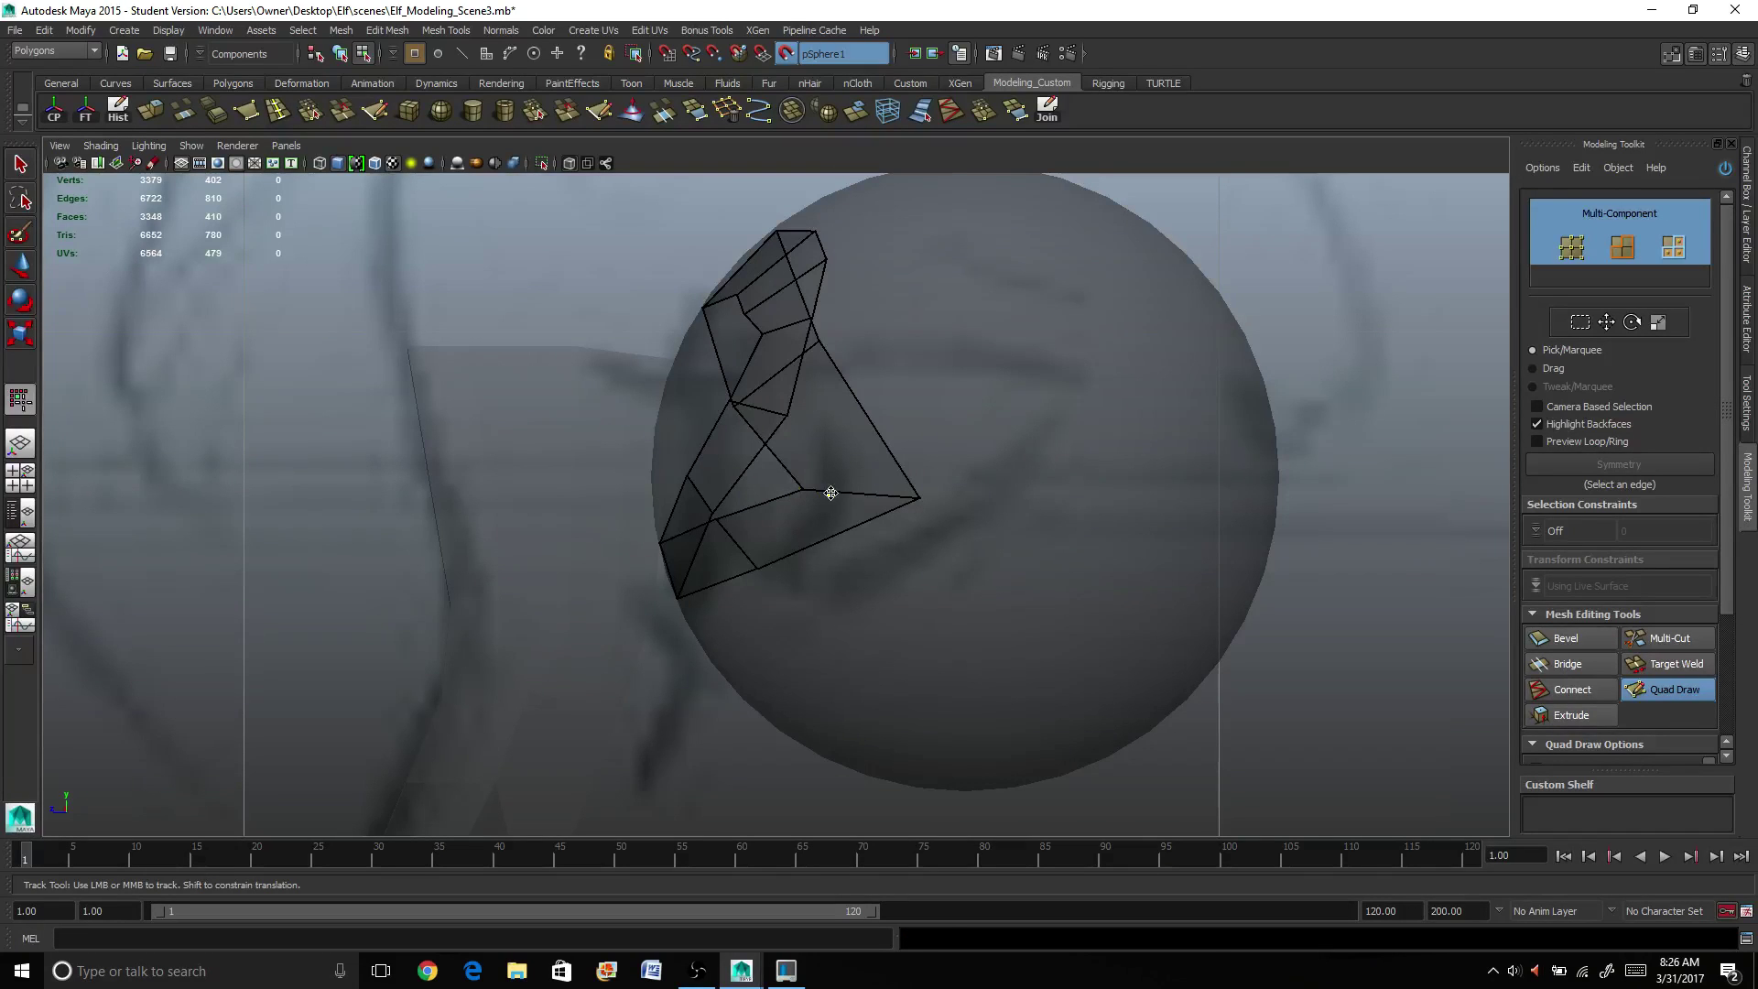
pyautogui.hotkey('ctrl', 'z')
# Step: Return to object mode, reselect the eyelid mesh, and restart Quad Draw on it
pyautogui.press('q')
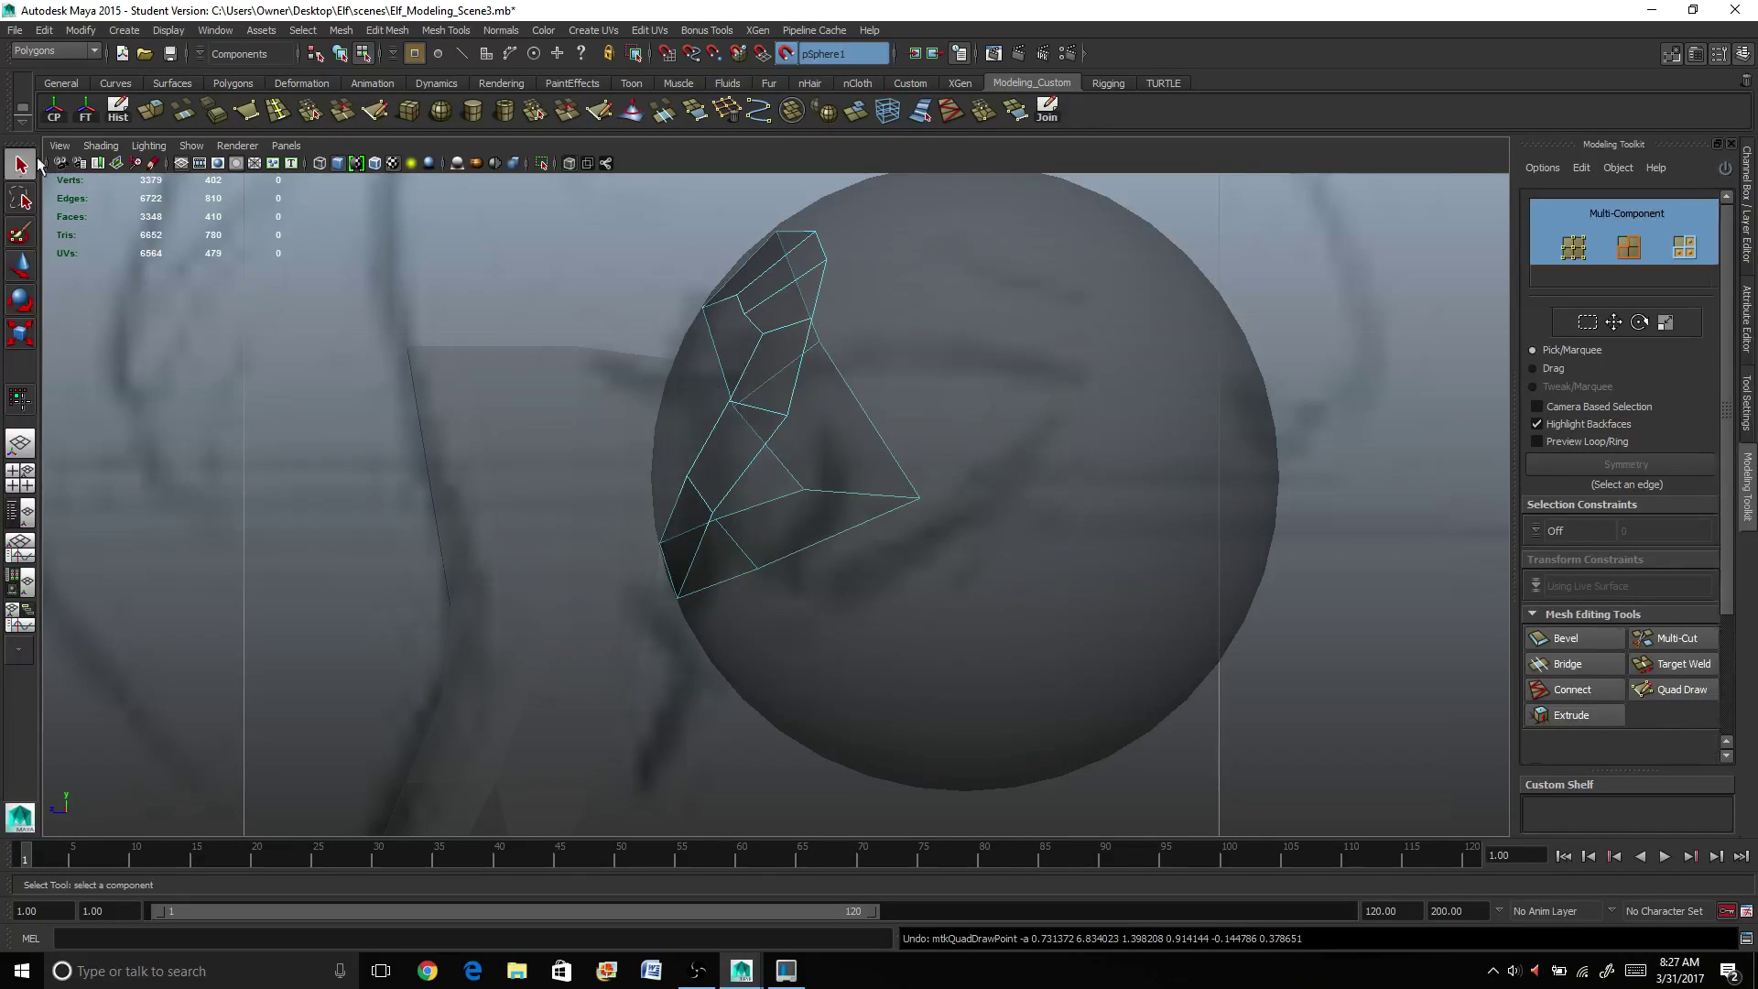
pyautogui.moveTo(835, 391); pyautogui.dragTo(861, 374, button='right')
pyautogui.rightClick(832, 403)
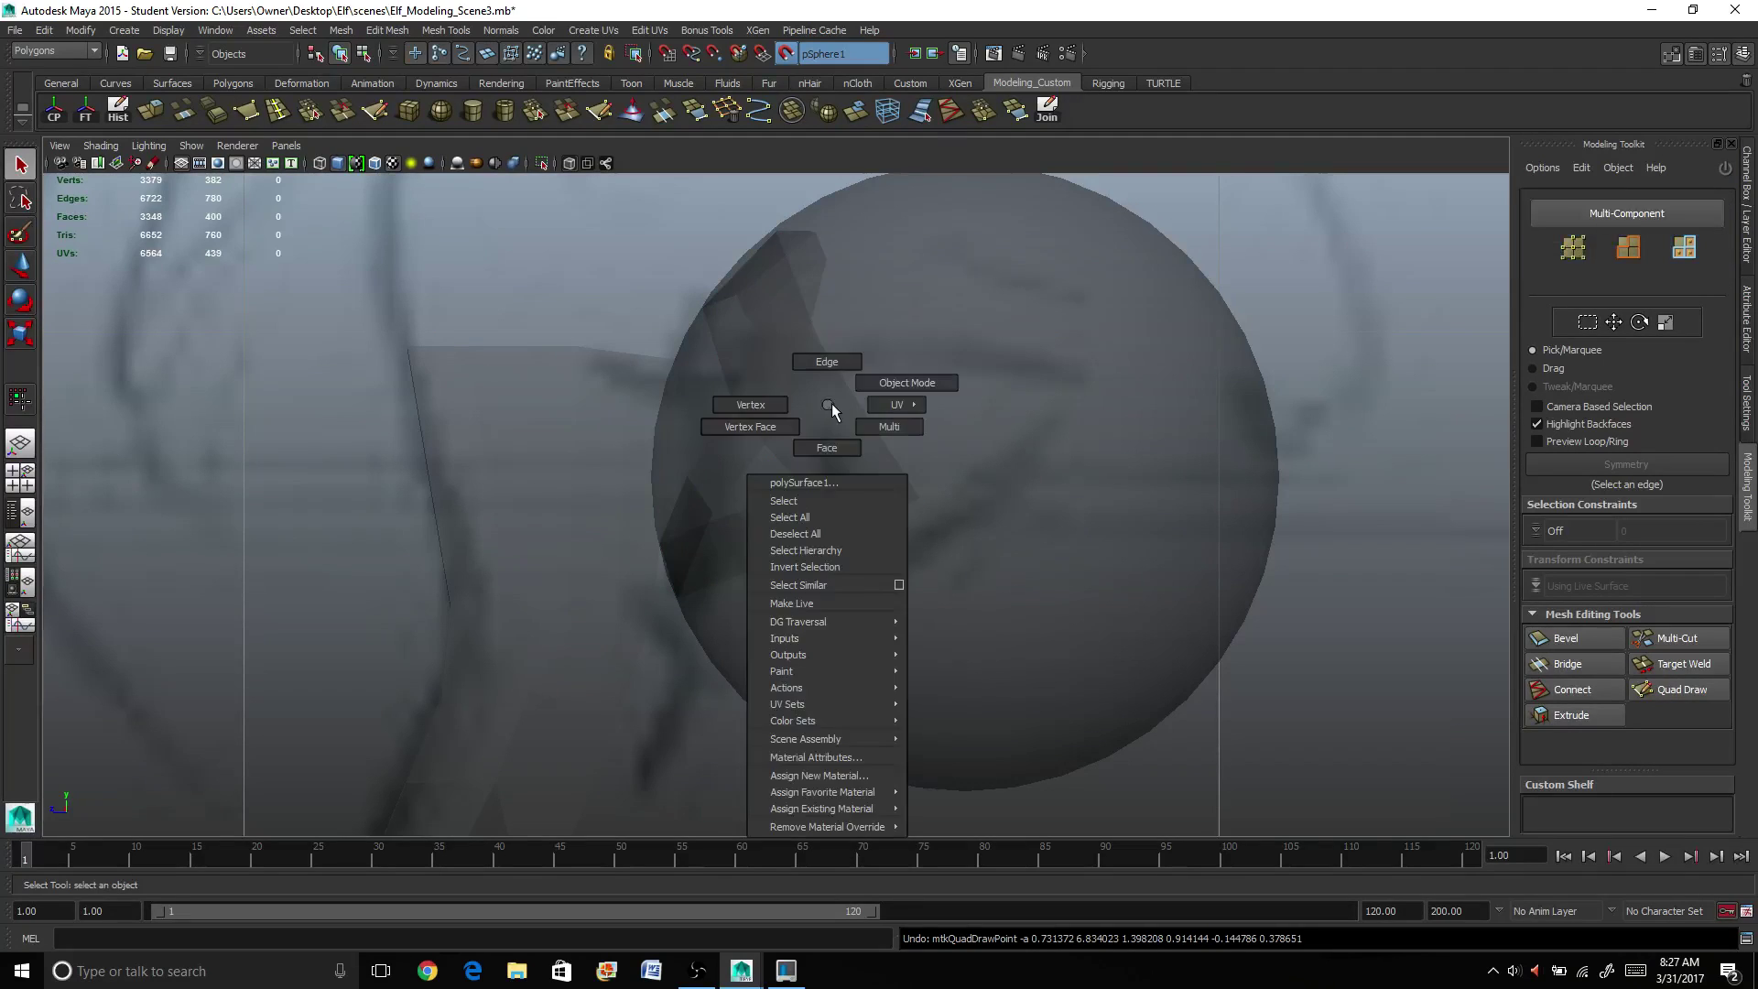
pyautogui.click(811, 418)
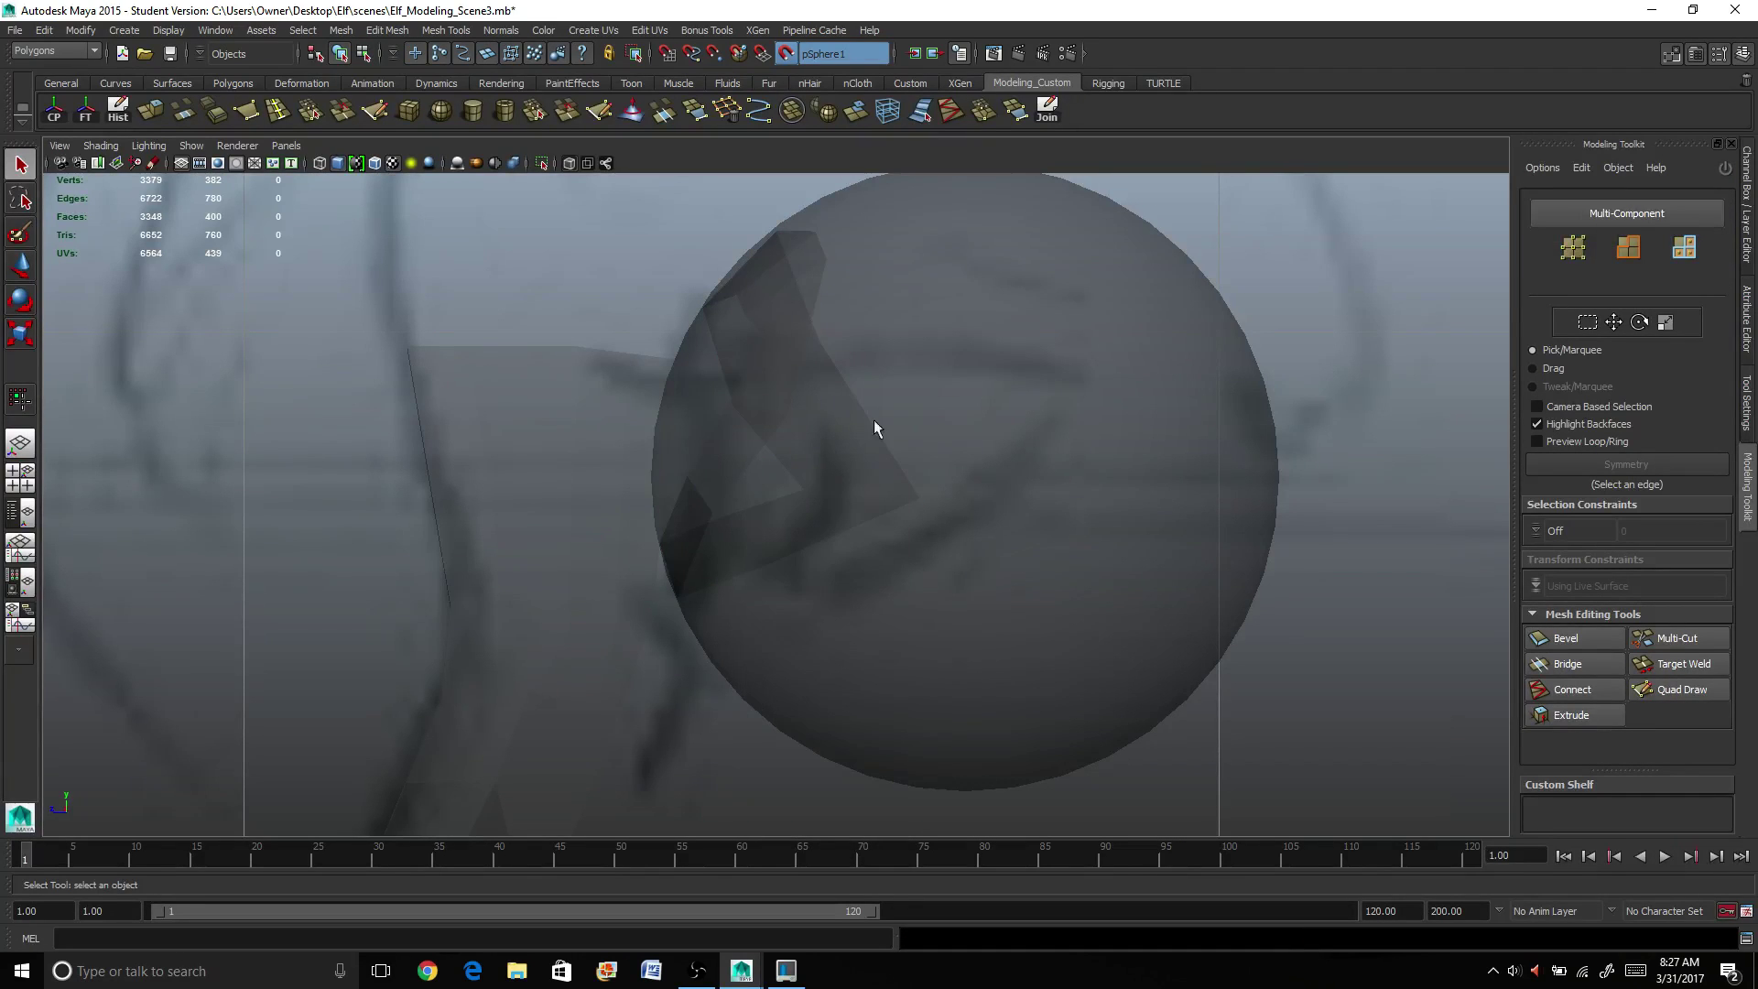
pyautogui.click(915, 498)
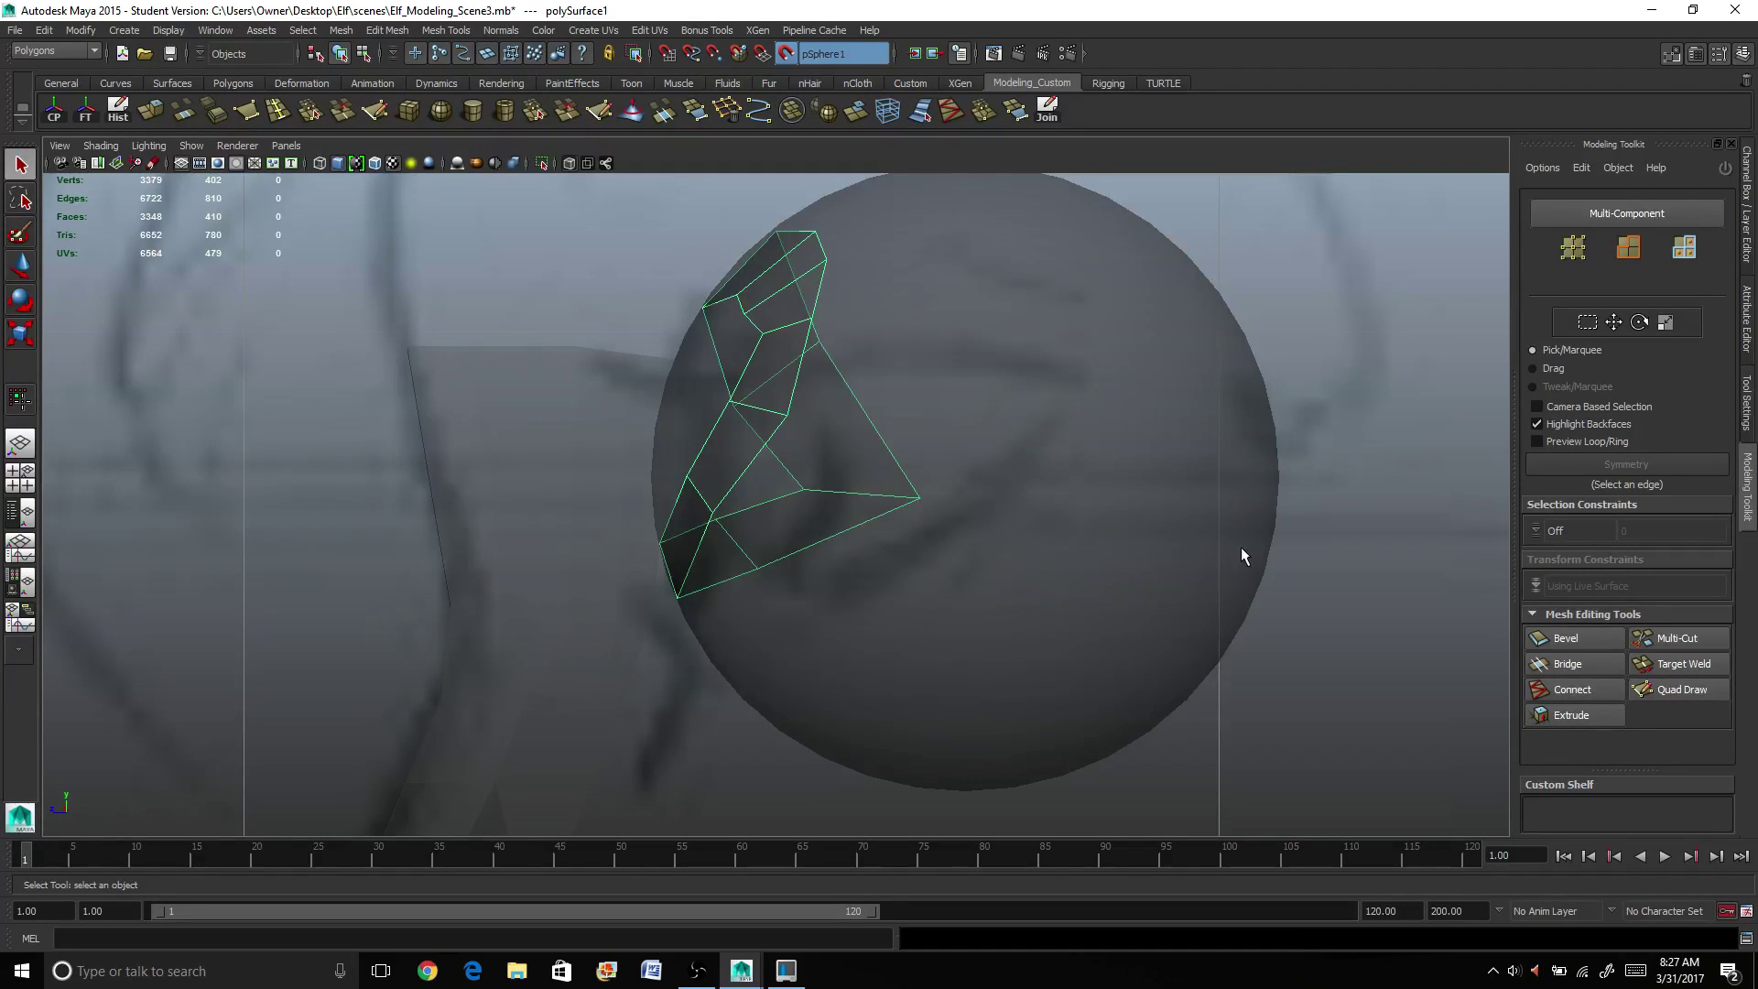
pyautogui.click(1680, 690)
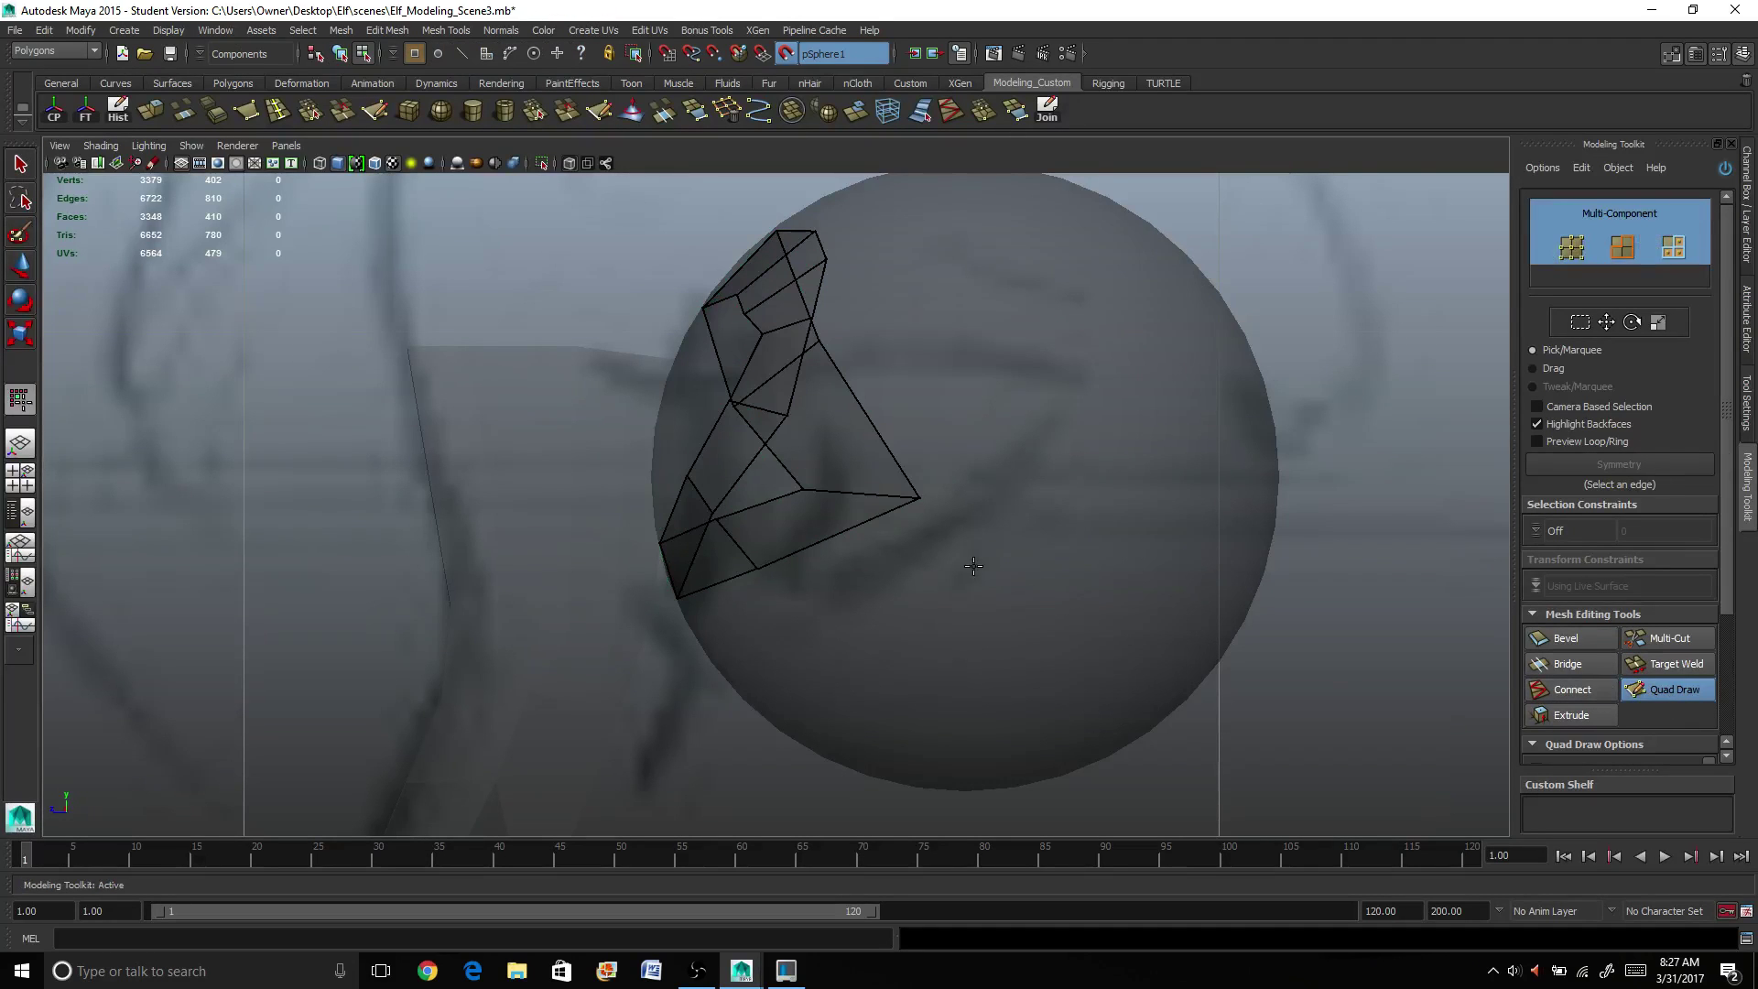
# Step: Try to pull the outer eye corner back along the eyeball in the side view, and undo the move
pyautogui.click(20, 478)
pyautogui.scroll(-10, 1152, 655)
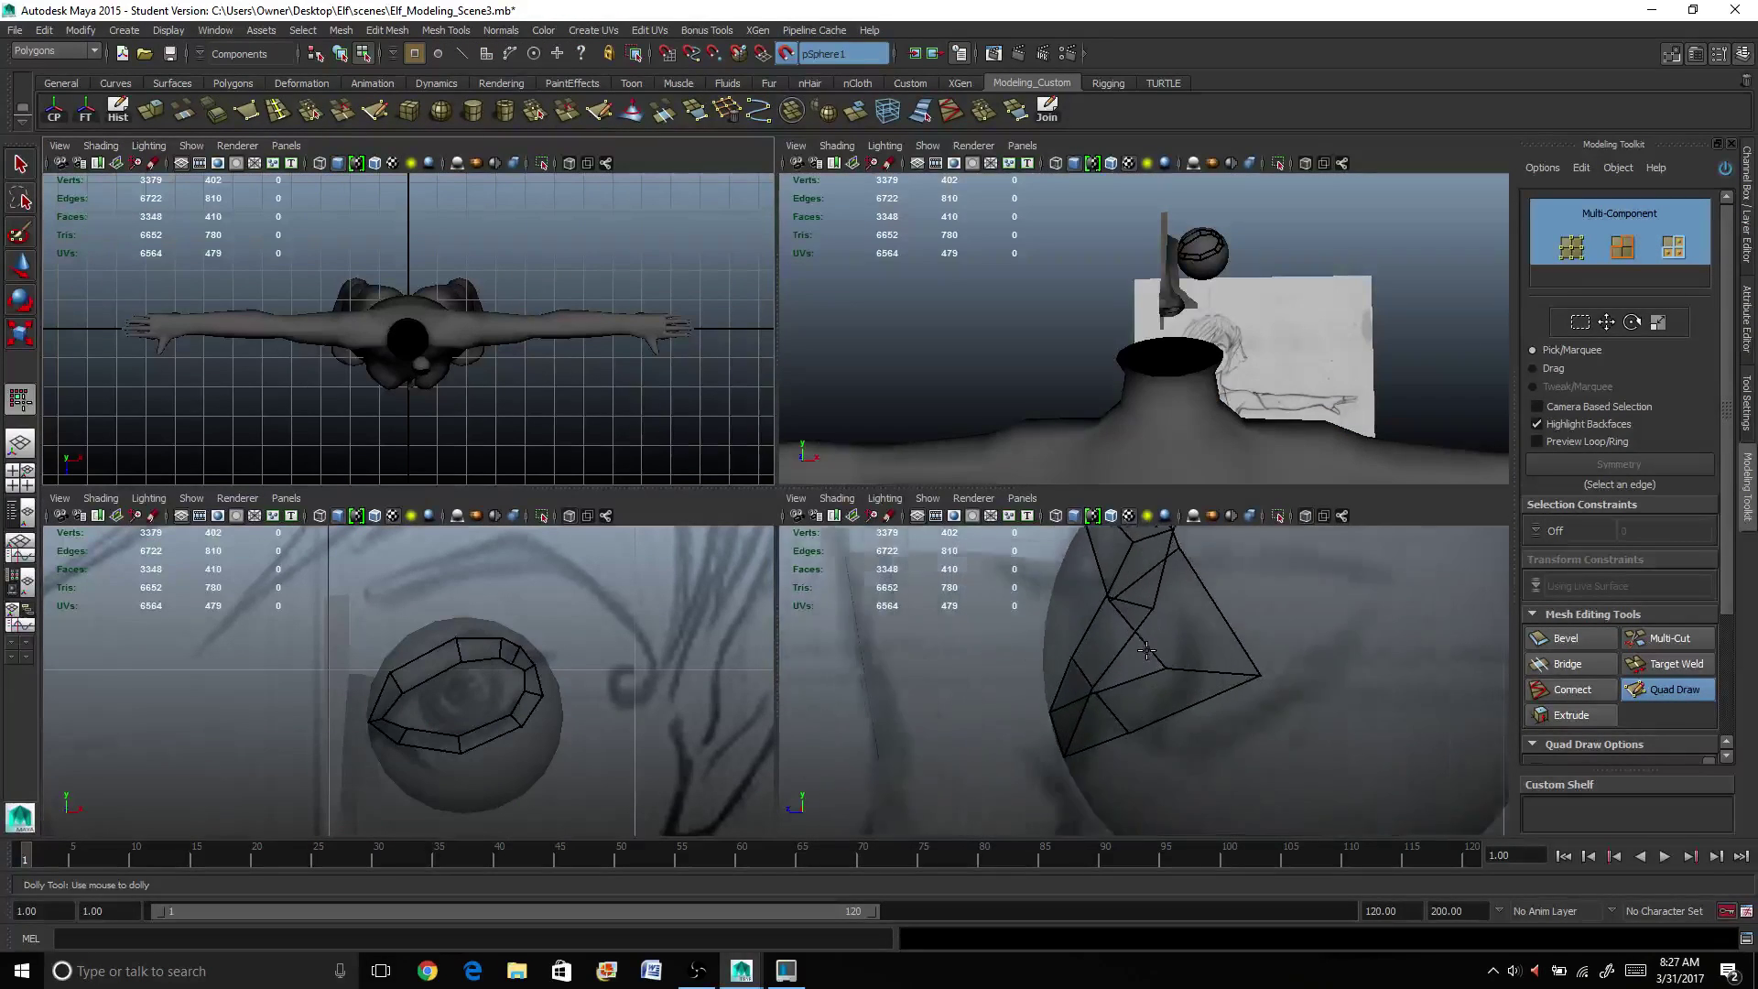
pyautogui.scroll(10, 1153, 657)
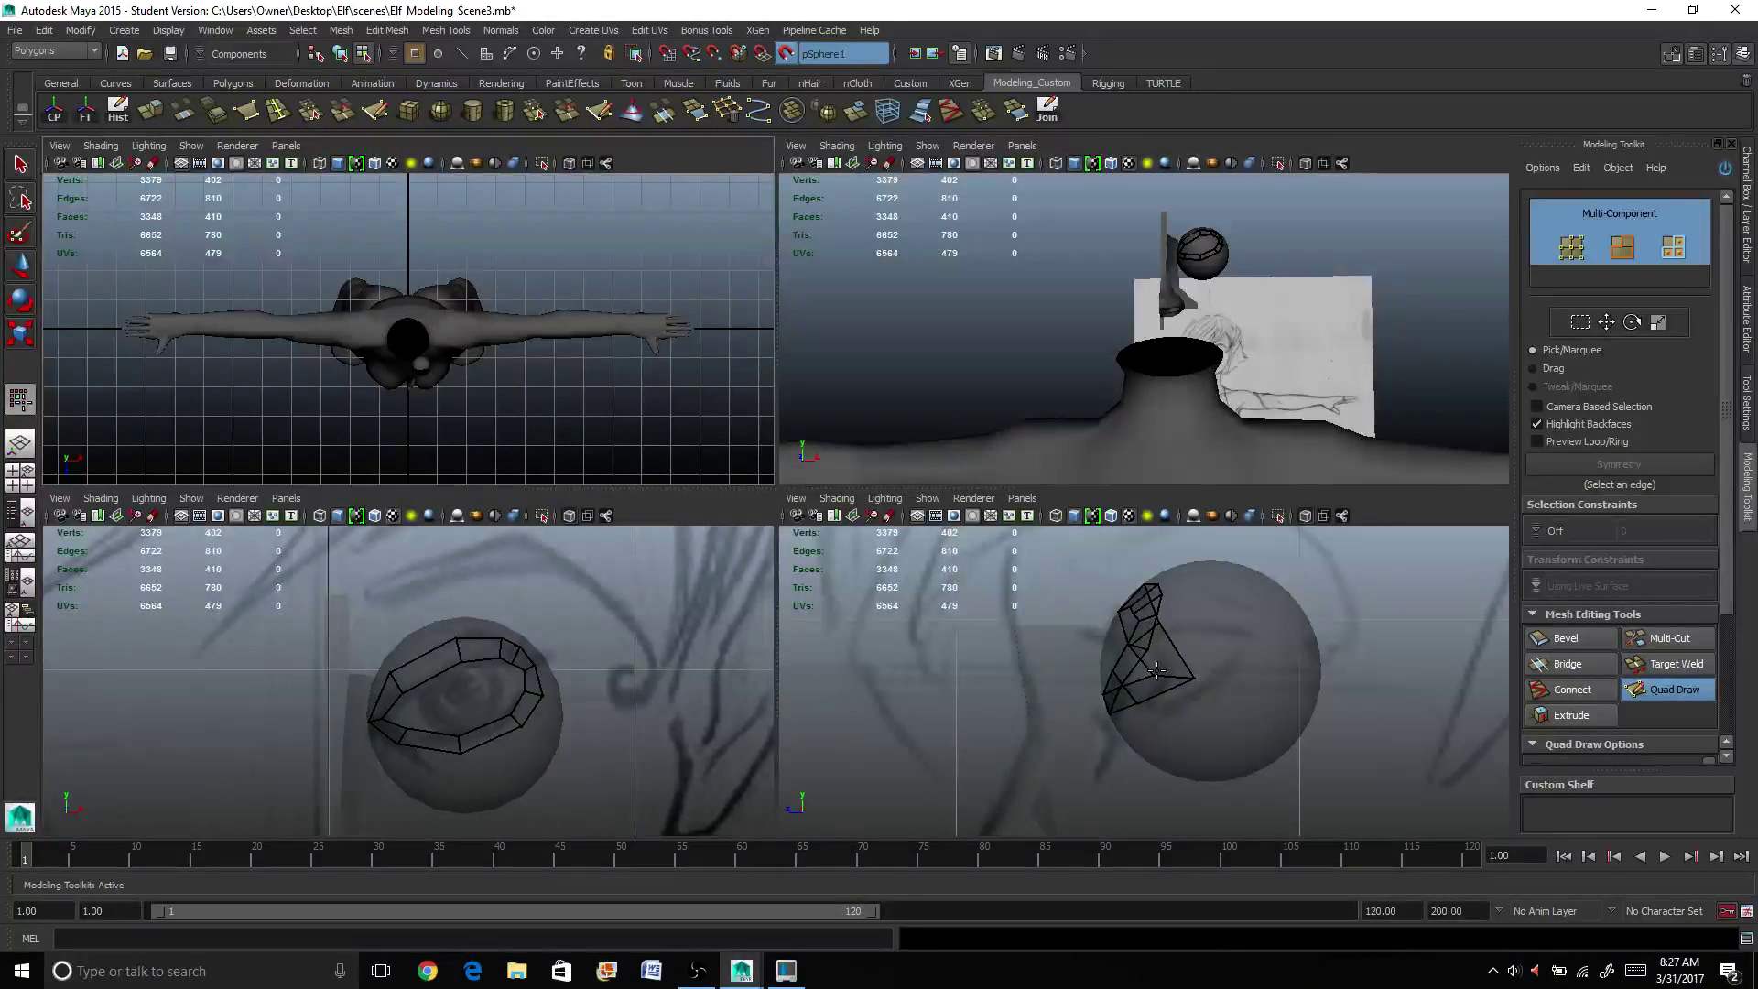
pyautogui.scroll(3, 1157, 671)
pyautogui.moveTo(1151, 627)
pyautogui.mouseDown()
pyautogui.moveTo(1339, 615)
pyautogui.moveTo(1319, 650)
pyautogui.moveTo(1294, 651)
pyautogui.mouseUp()
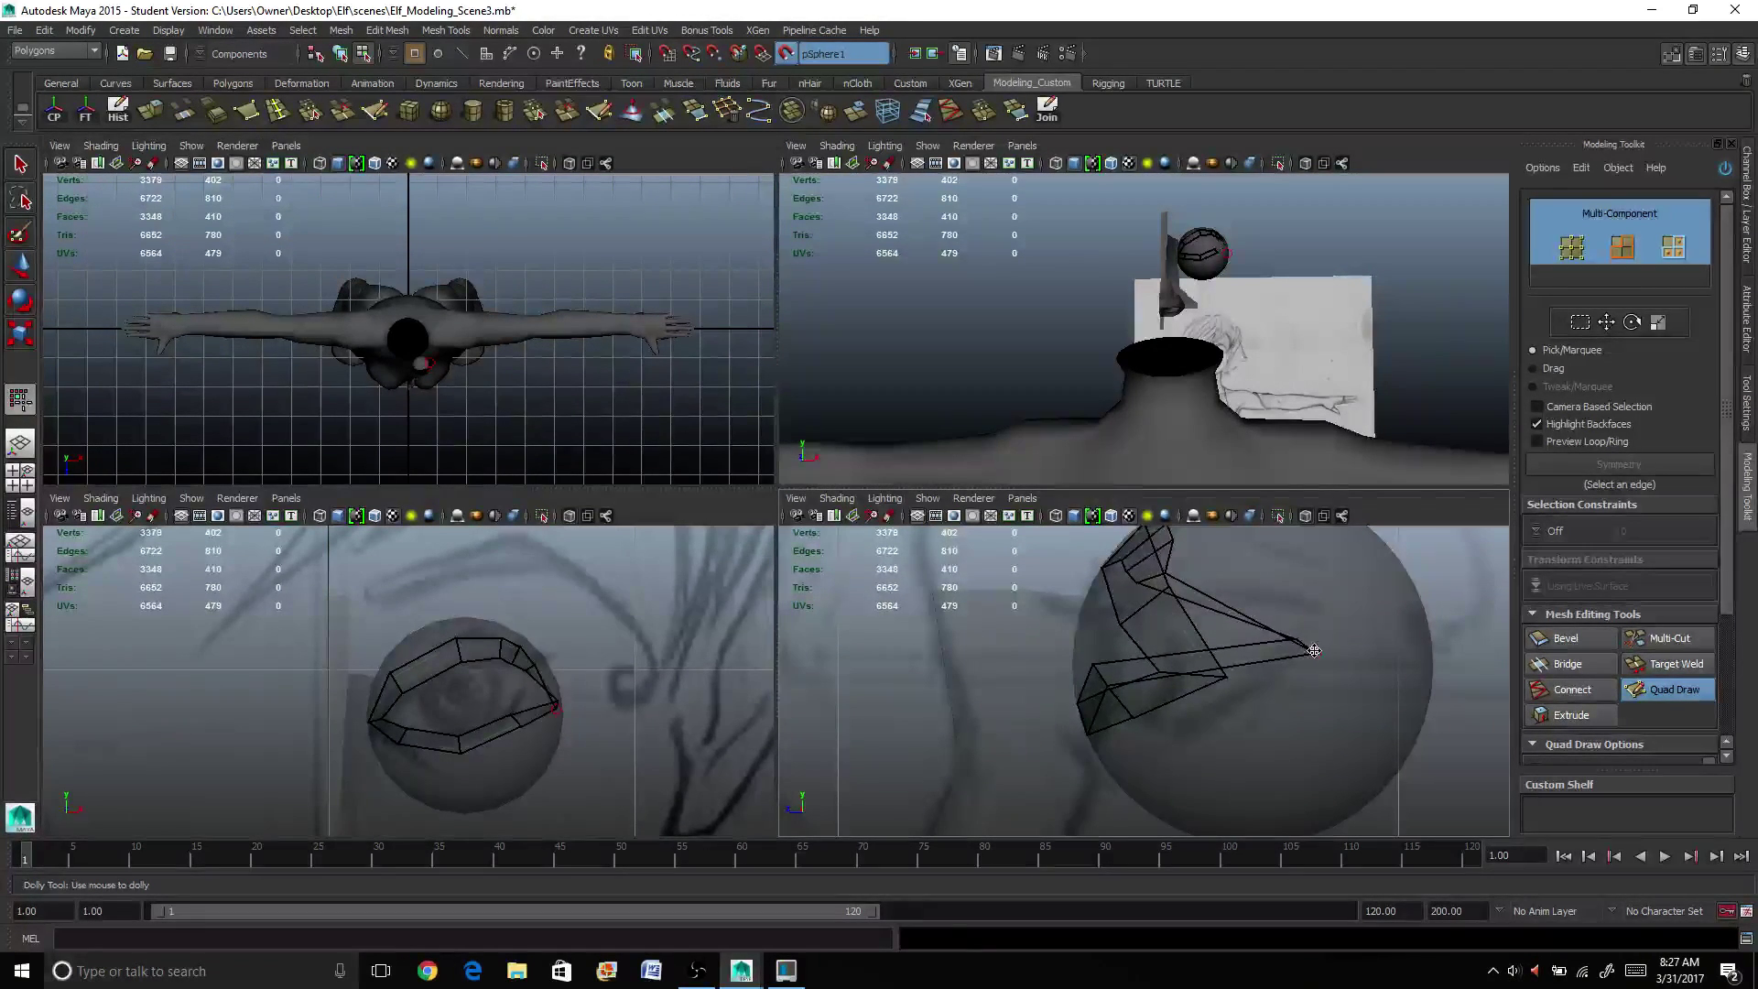
pyautogui.hotkey('ctrl', 'z')
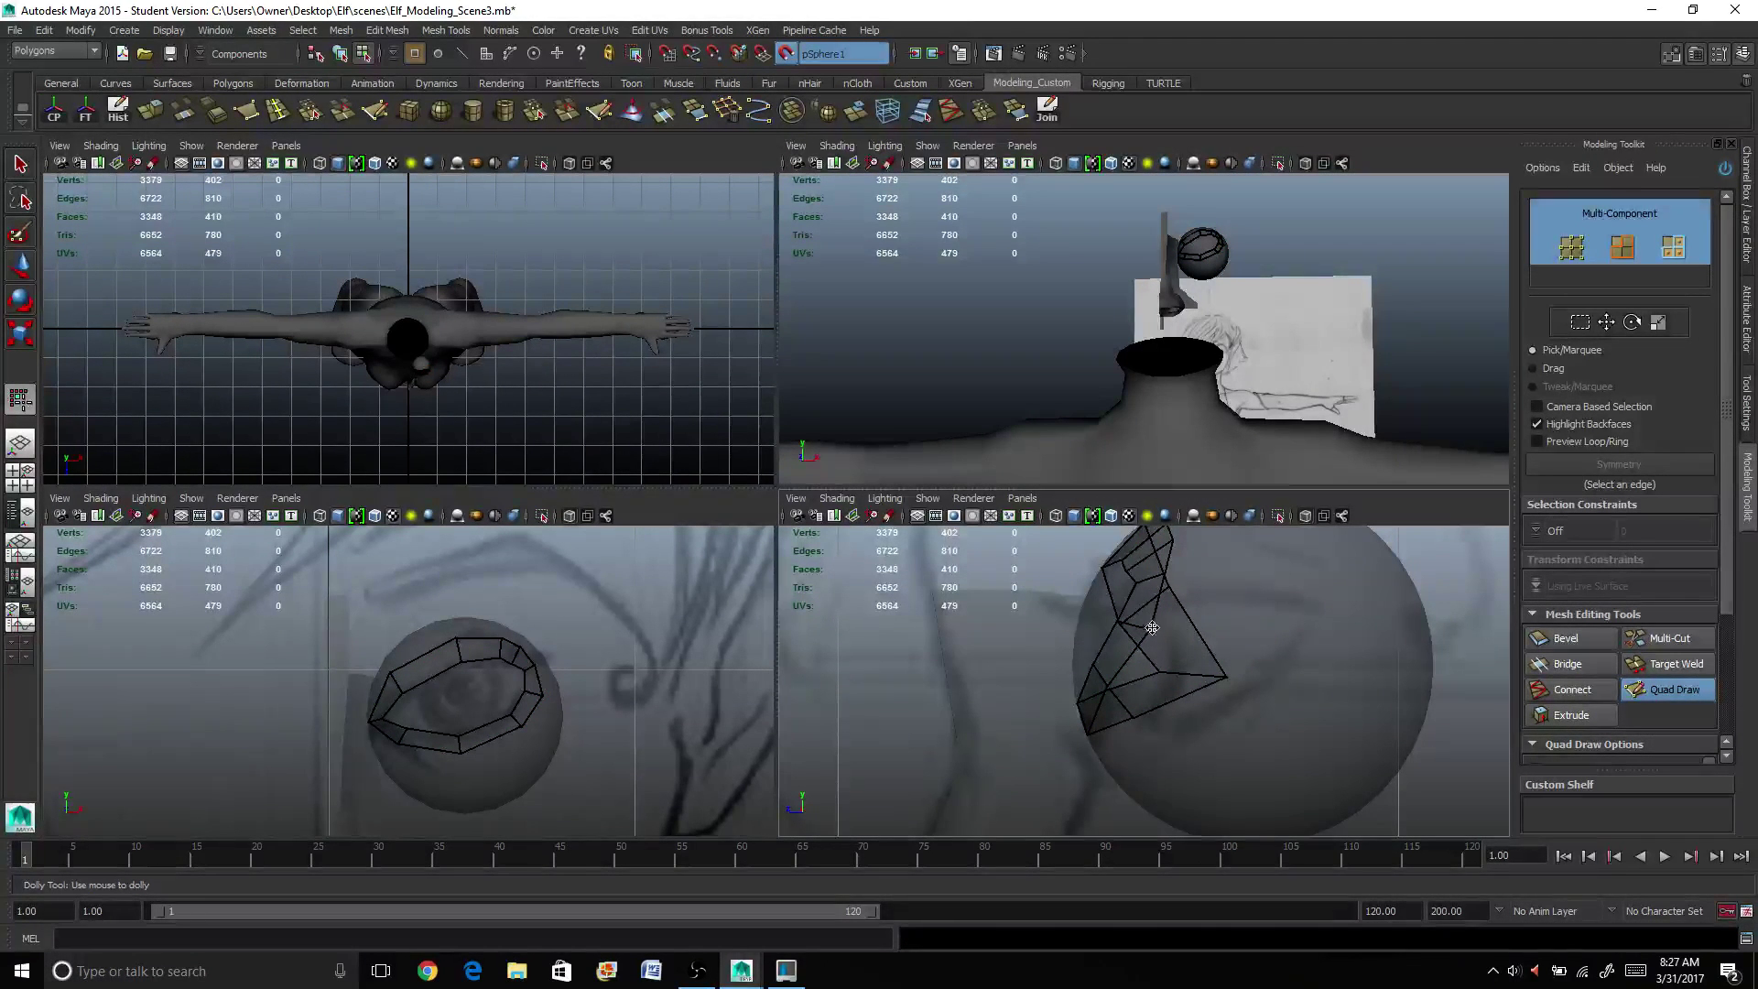
# Step: Pull the outer-corner edges and vertices back along the eyeball in the side view, and shift the lower lid's middle and inner edges downward
pyautogui.moveTo(1147, 630); pyautogui.dragTo(1367, 610)
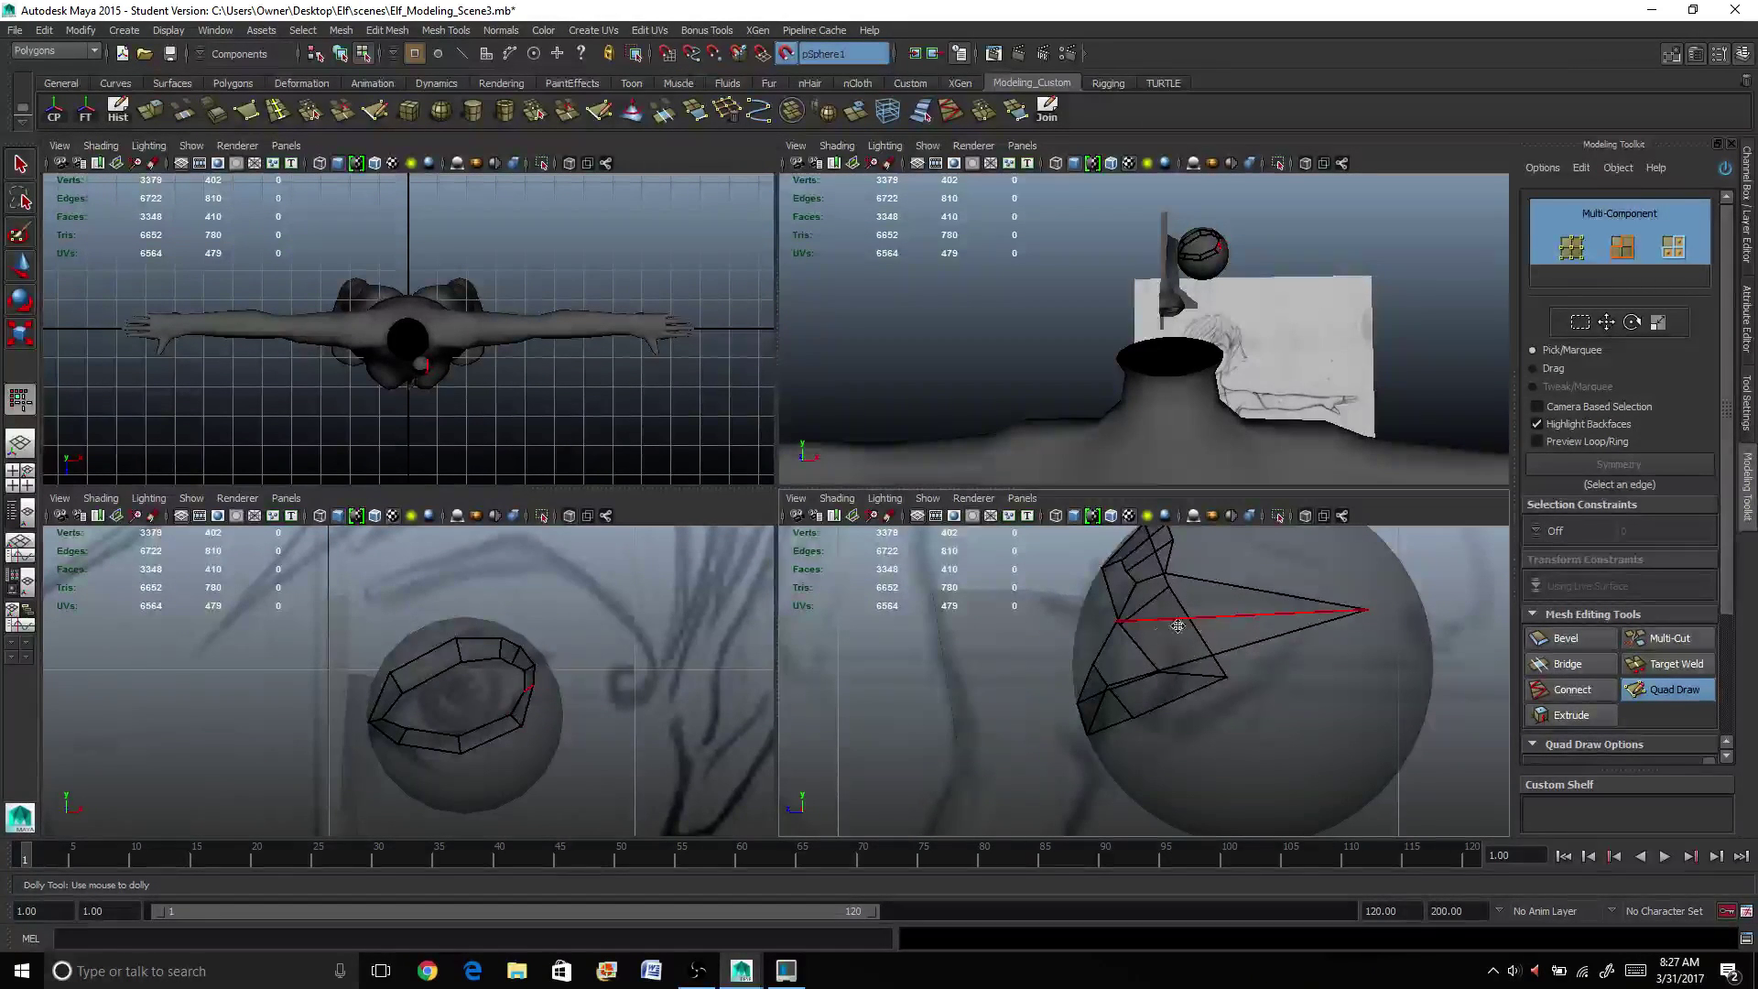
pyautogui.moveTo(1117, 618)
pyautogui.mouseDown()
pyautogui.moveTo(1336, 607)
pyautogui.moveTo(1307, 608)
pyautogui.mouseUp()
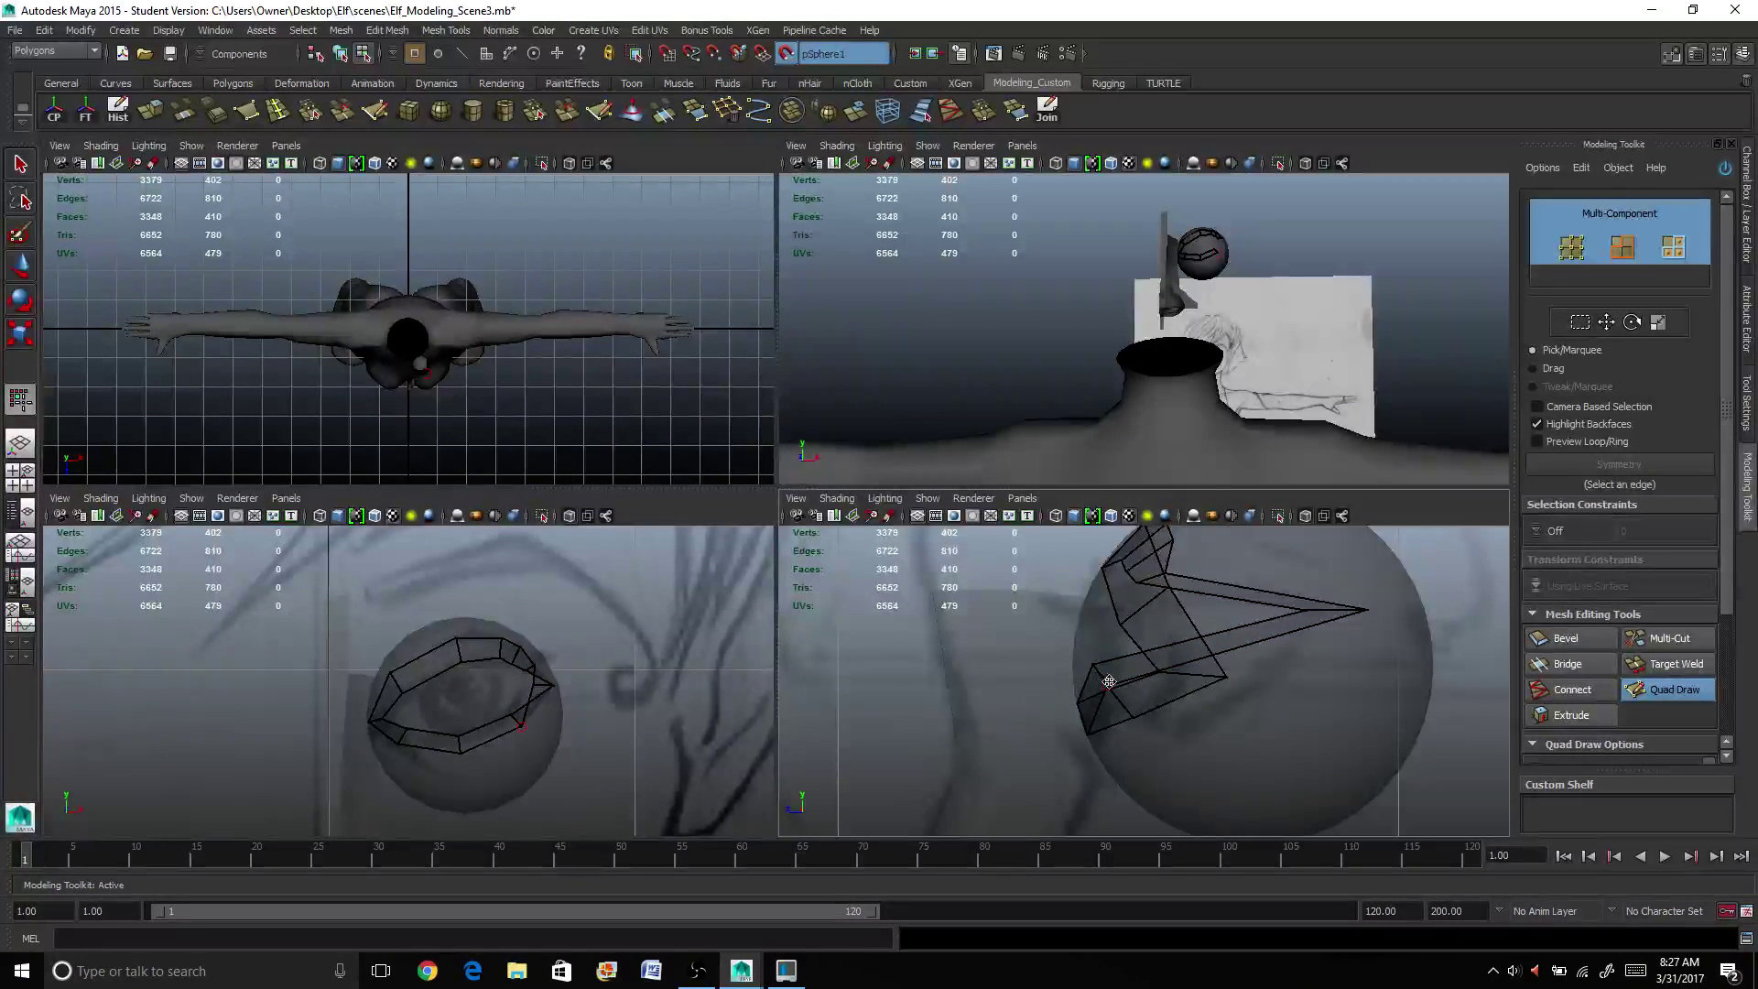
pyautogui.moveTo(1098, 675); pyautogui.dragTo(1263, 708)
pyautogui.moveTo(1154, 578); pyautogui.dragTo(1230, 588)
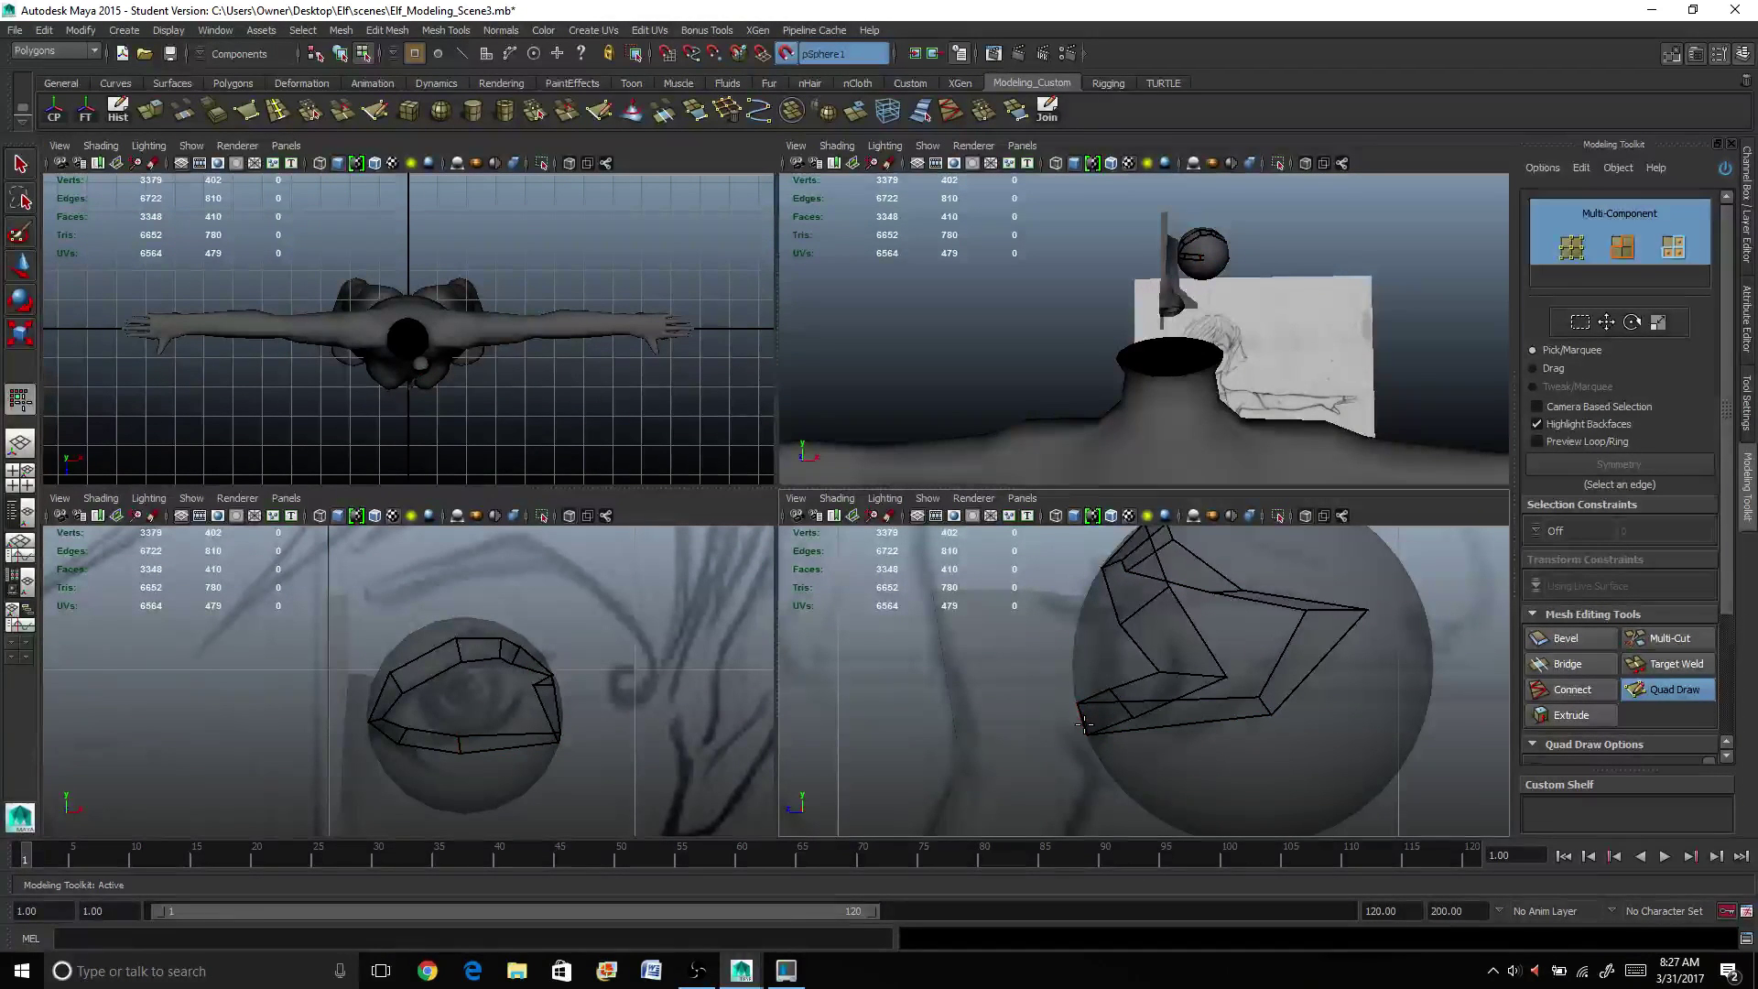
pyautogui.moveTo(1077, 718); pyautogui.dragTo(1105, 773)
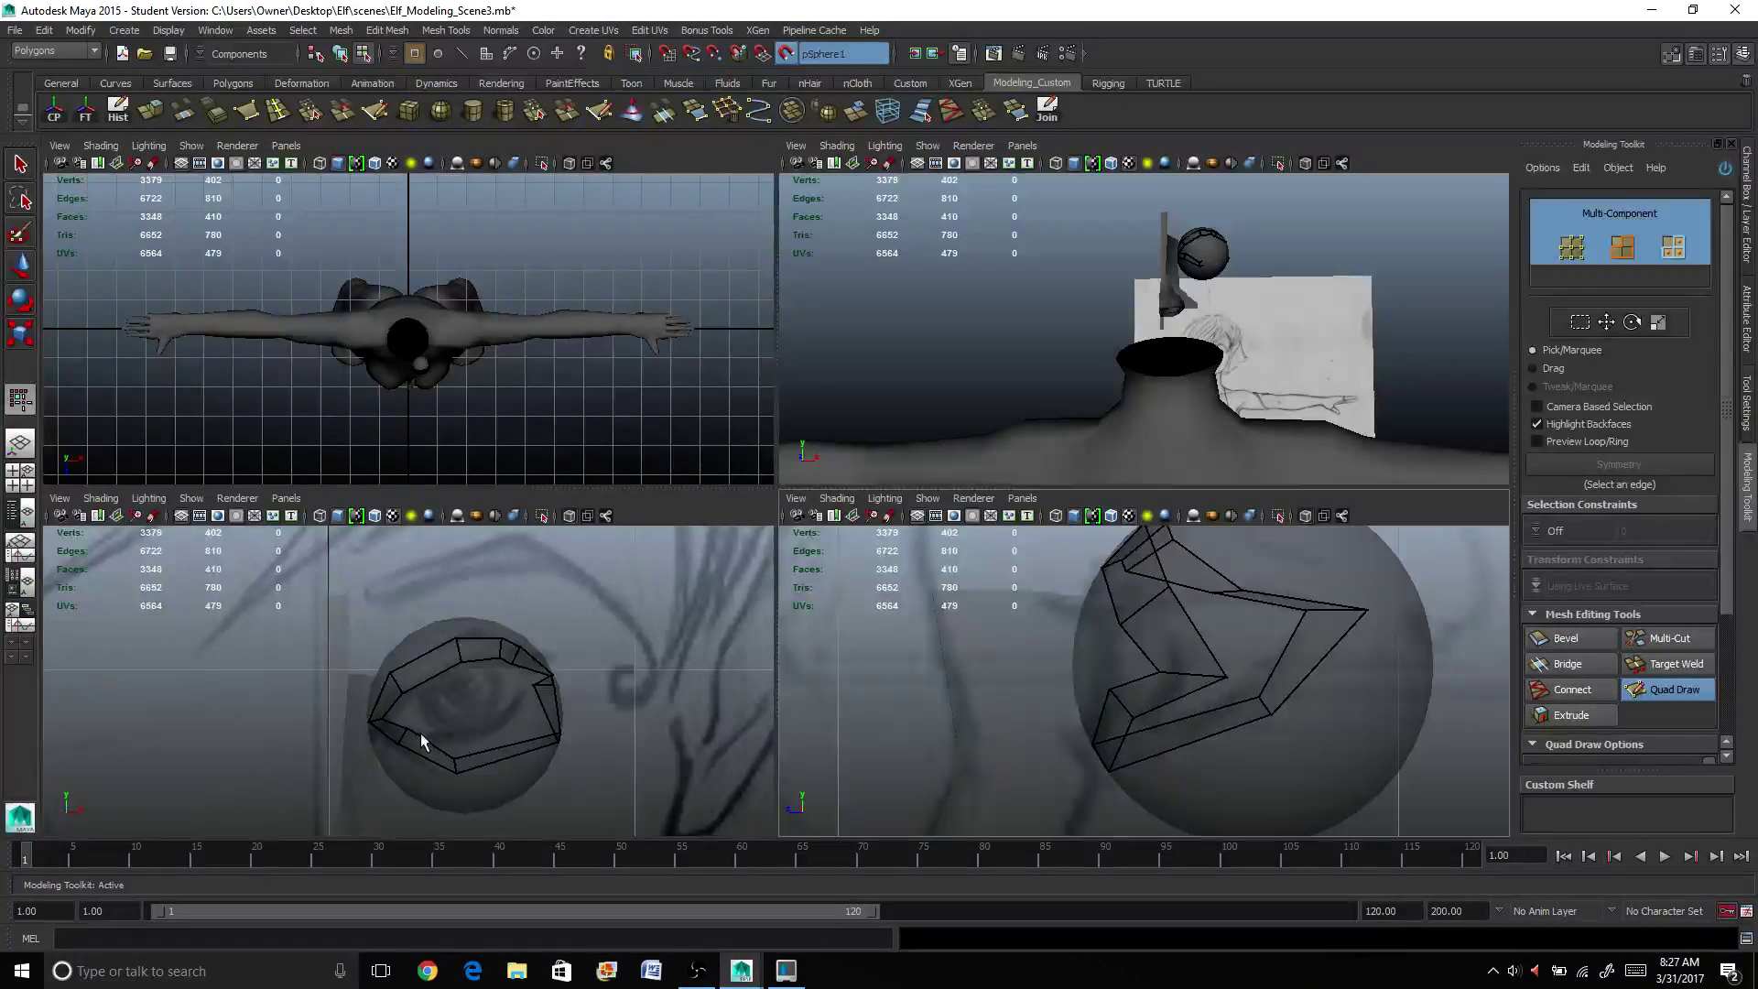
pyautogui.moveTo(403, 735); pyautogui.dragTo(394, 758)
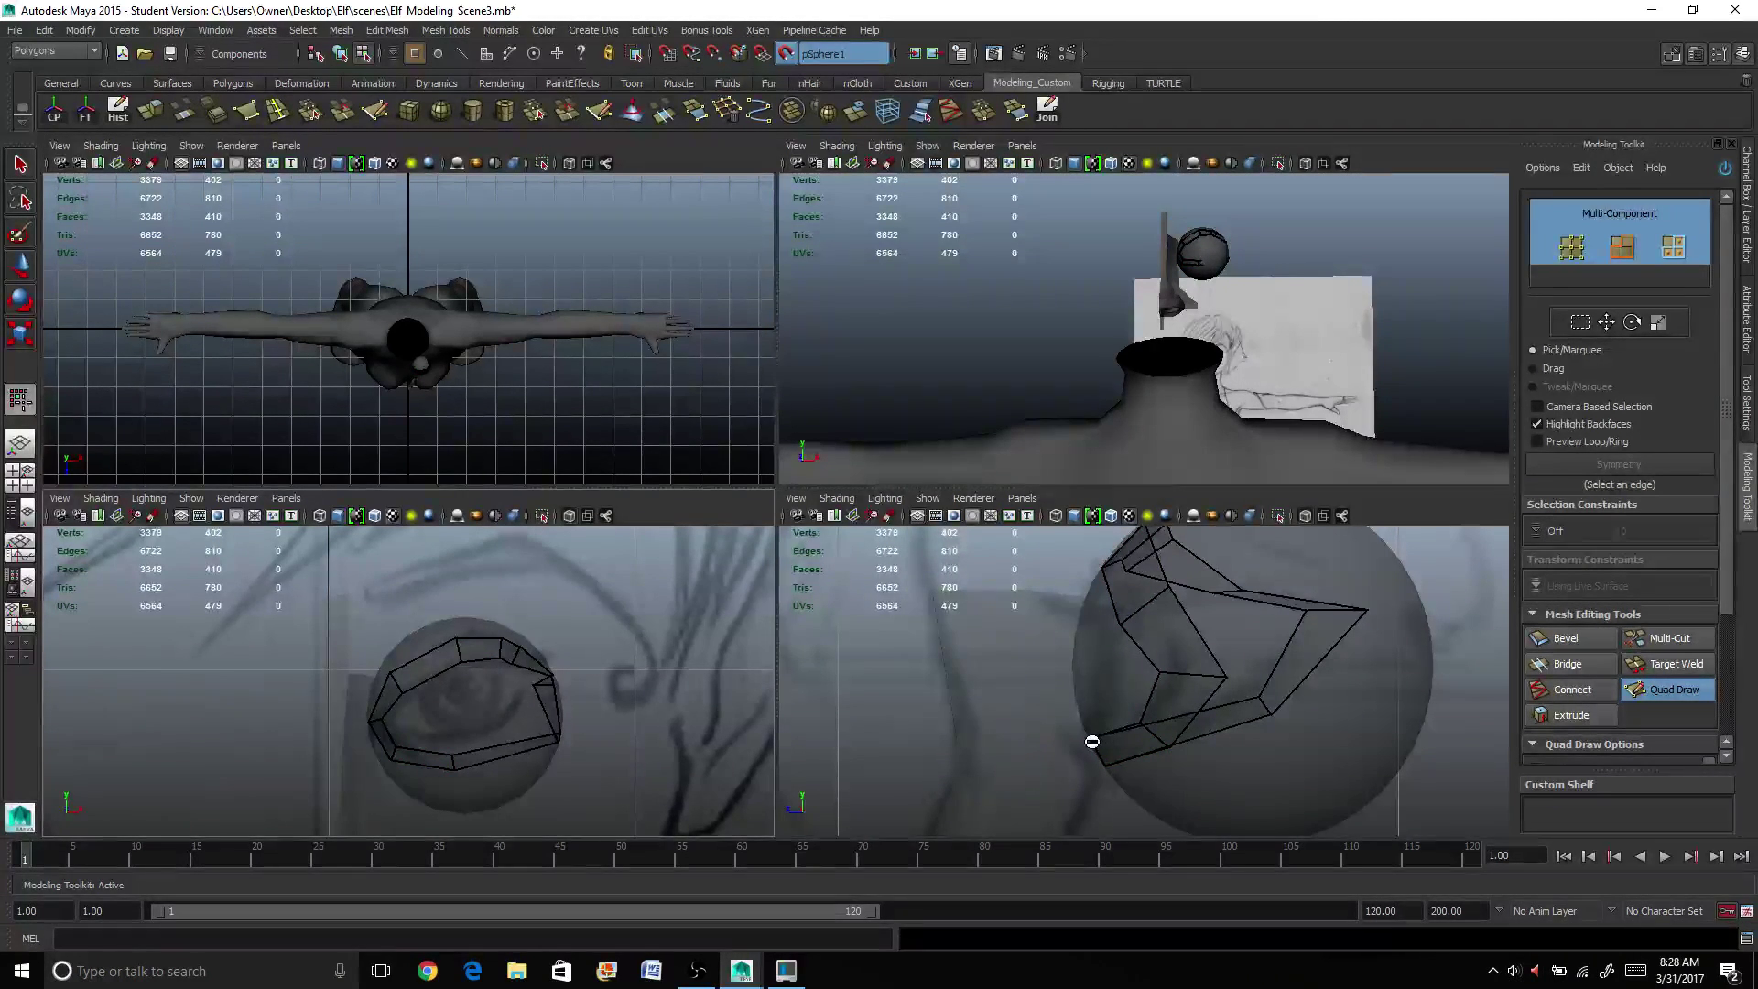
# Step: Raise the upper lid's outer-corner vertex in the side view, and reposition the upper lid's edges to even out their spacing
pyautogui.scroll(1, 1179, 586)
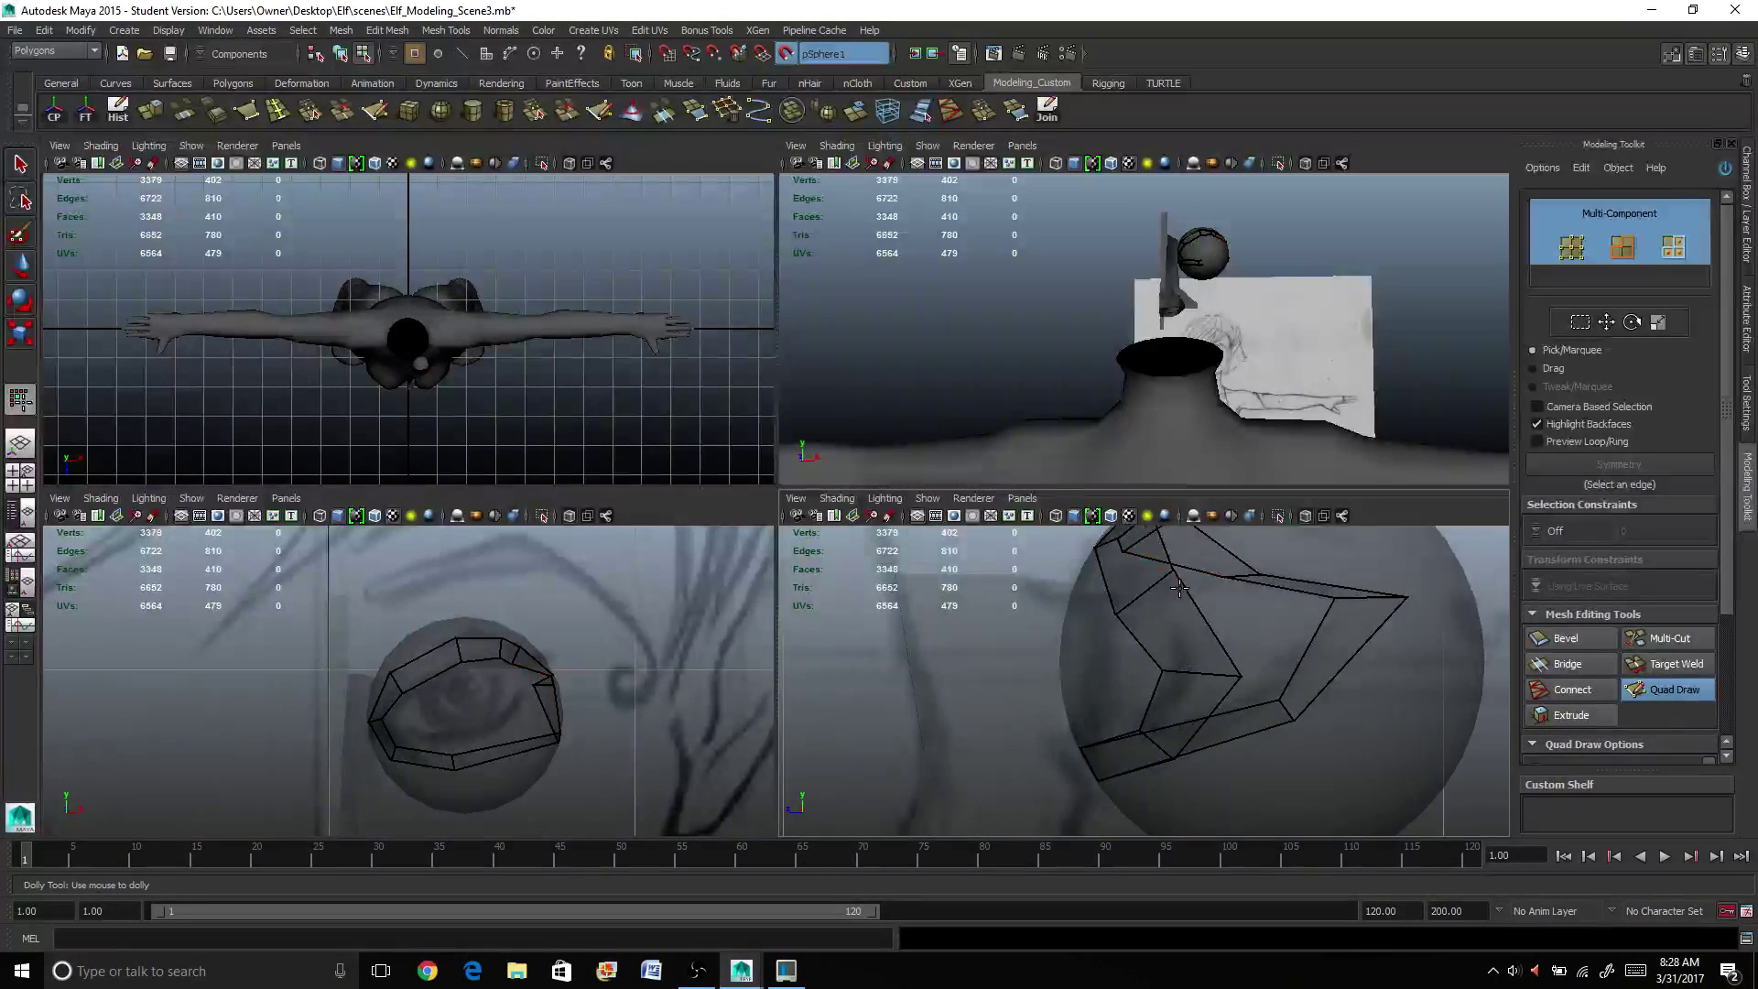
pyautogui.keyDown('alt'); pyautogui.moveTo(1181, 587); pyautogui.dragTo(1113, 695, button='middle'); pyautogui.keyUp('alt')
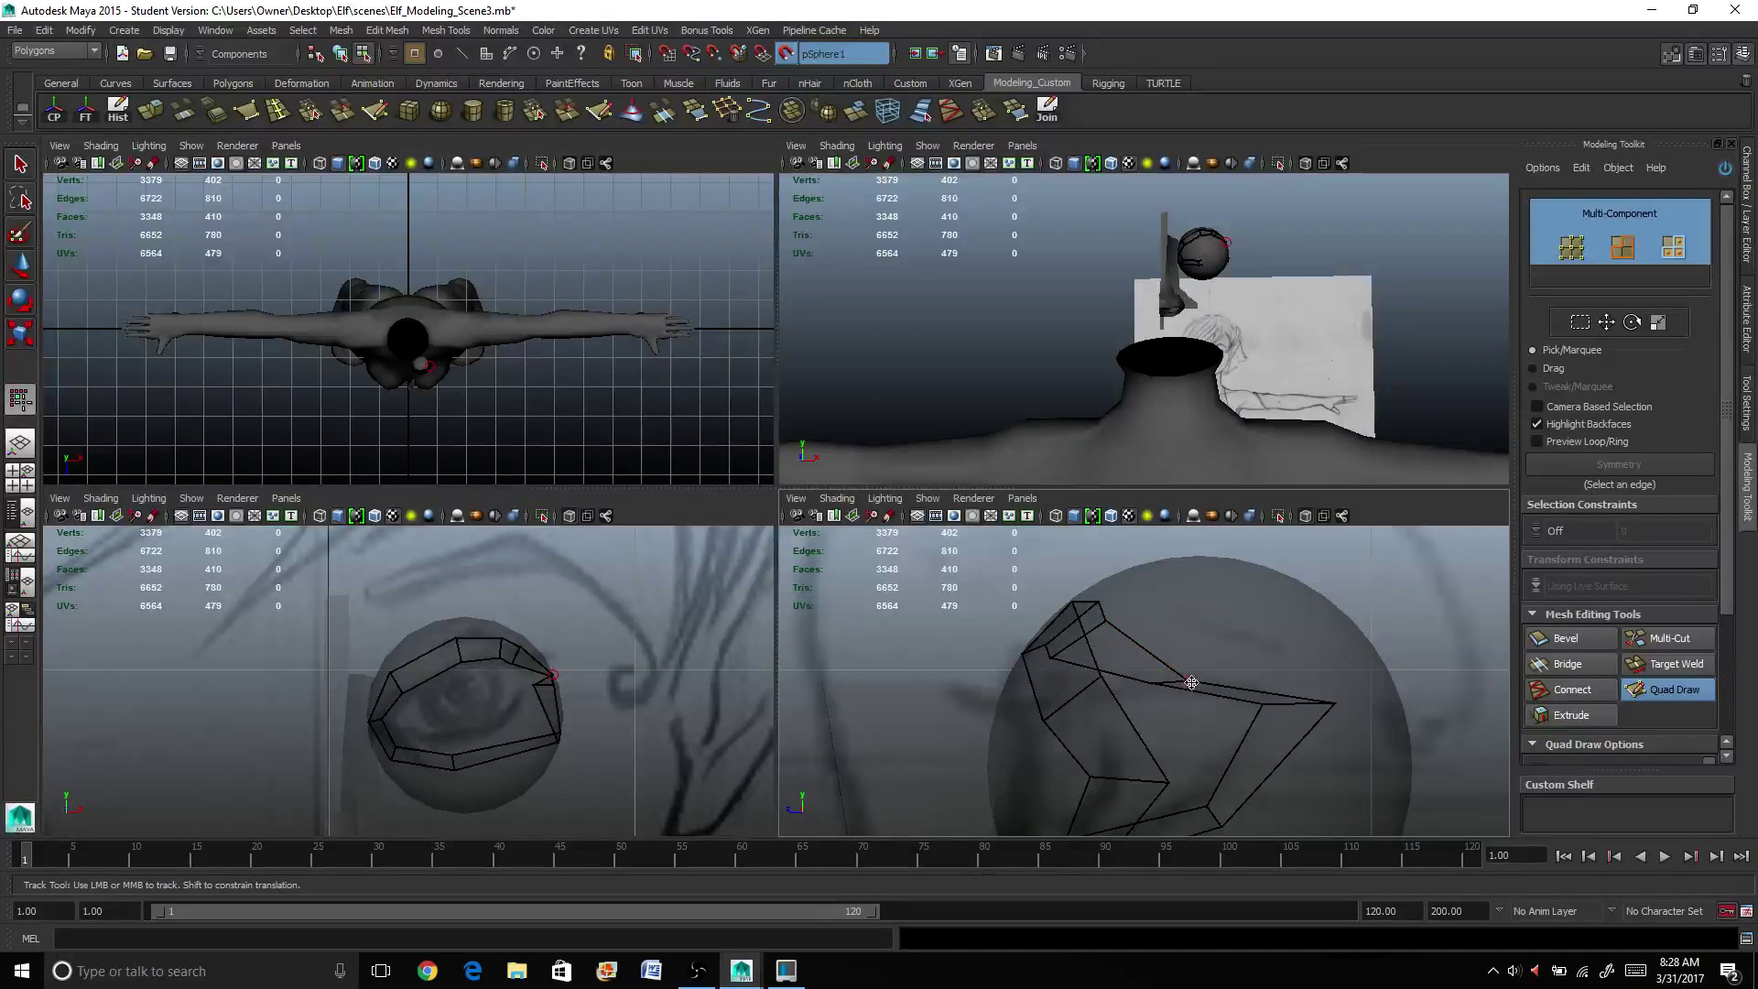
pyautogui.moveTo(1187, 681); pyautogui.dragTo(1178, 643)
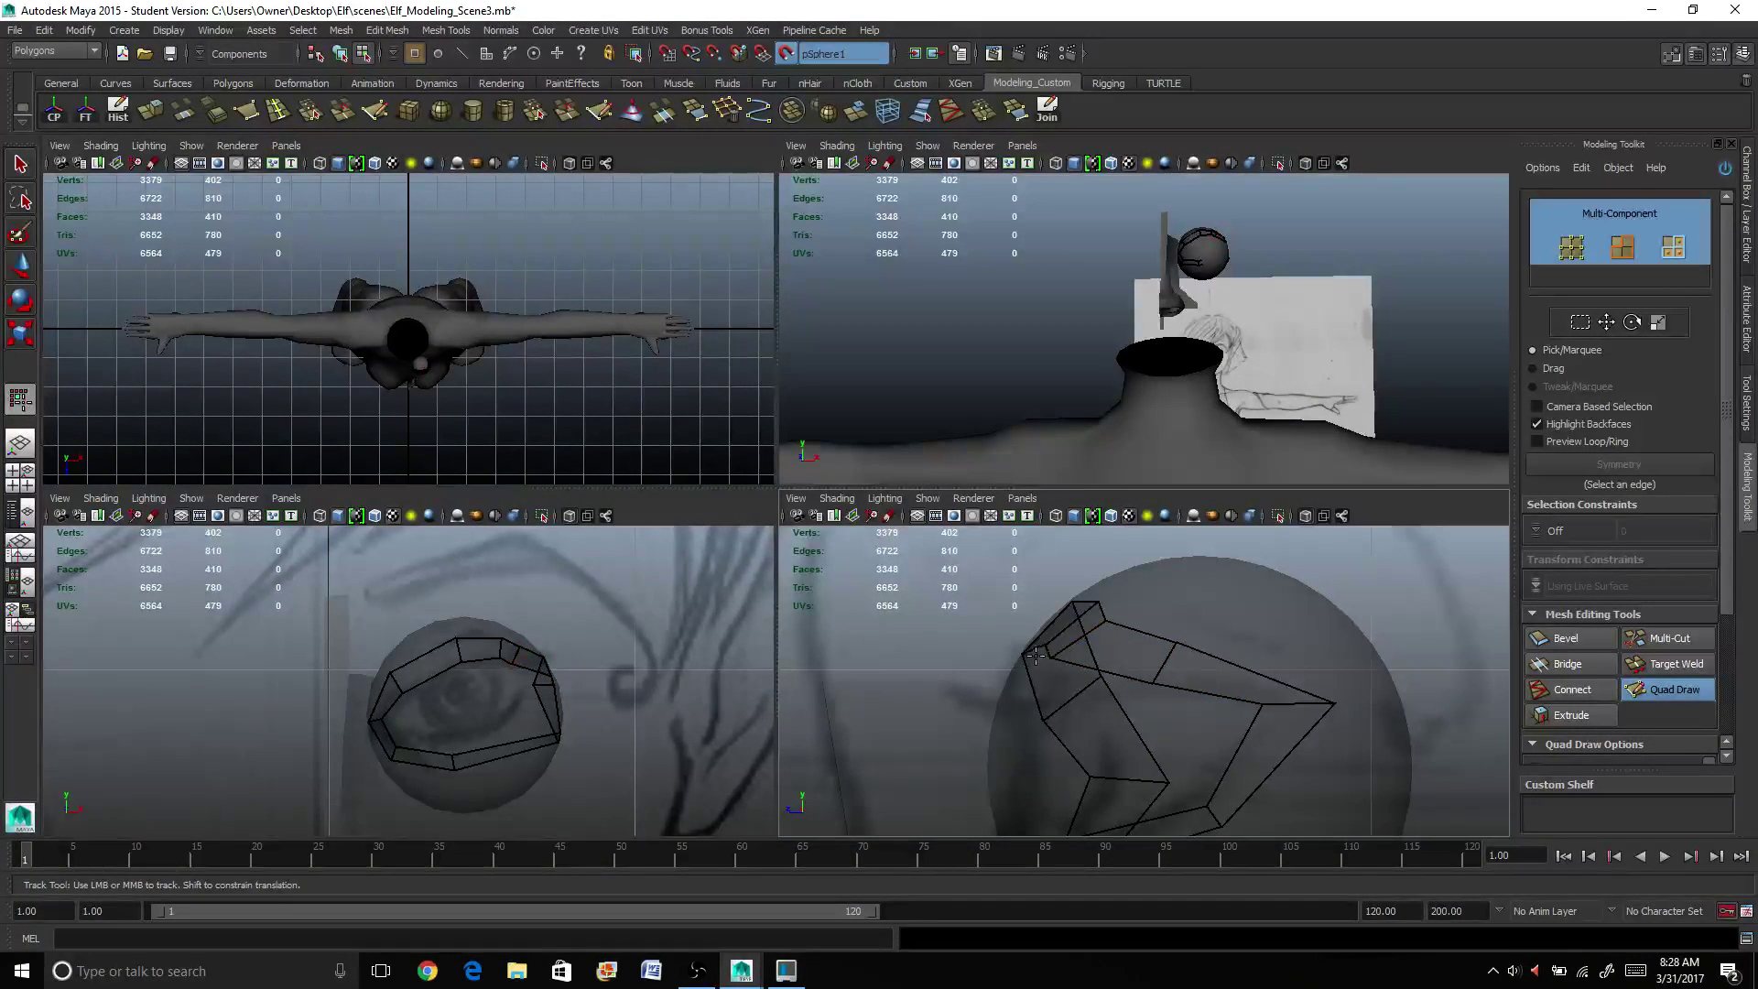
pyautogui.moveTo(1062, 632)
pyautogui.mouseDown()
pyautogui.moveTo(1032, 661)
pyautogui.moveTo(1071, 665)
pyautogui.moveTo(1061, 687)
pyautogui.moveTo(1020, 653)
pyautogui.mouseUp()
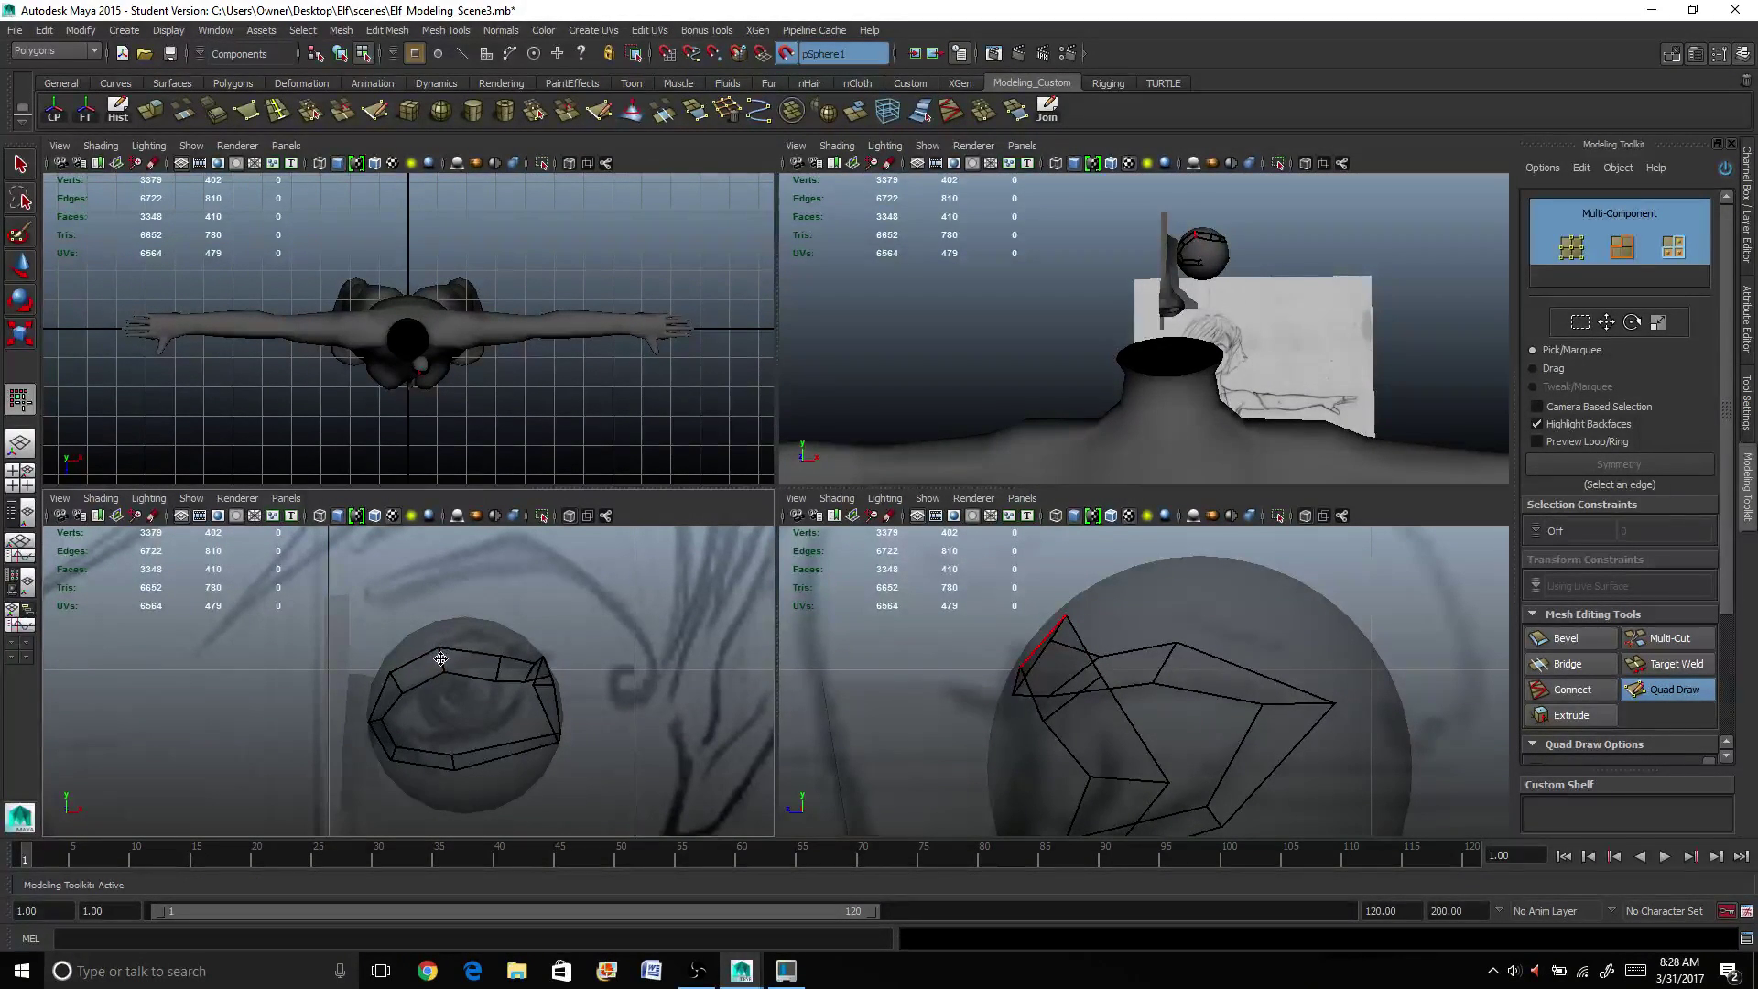
pyautogui.moveTo(440, 658); pyautogui.dragTo(441, 662)
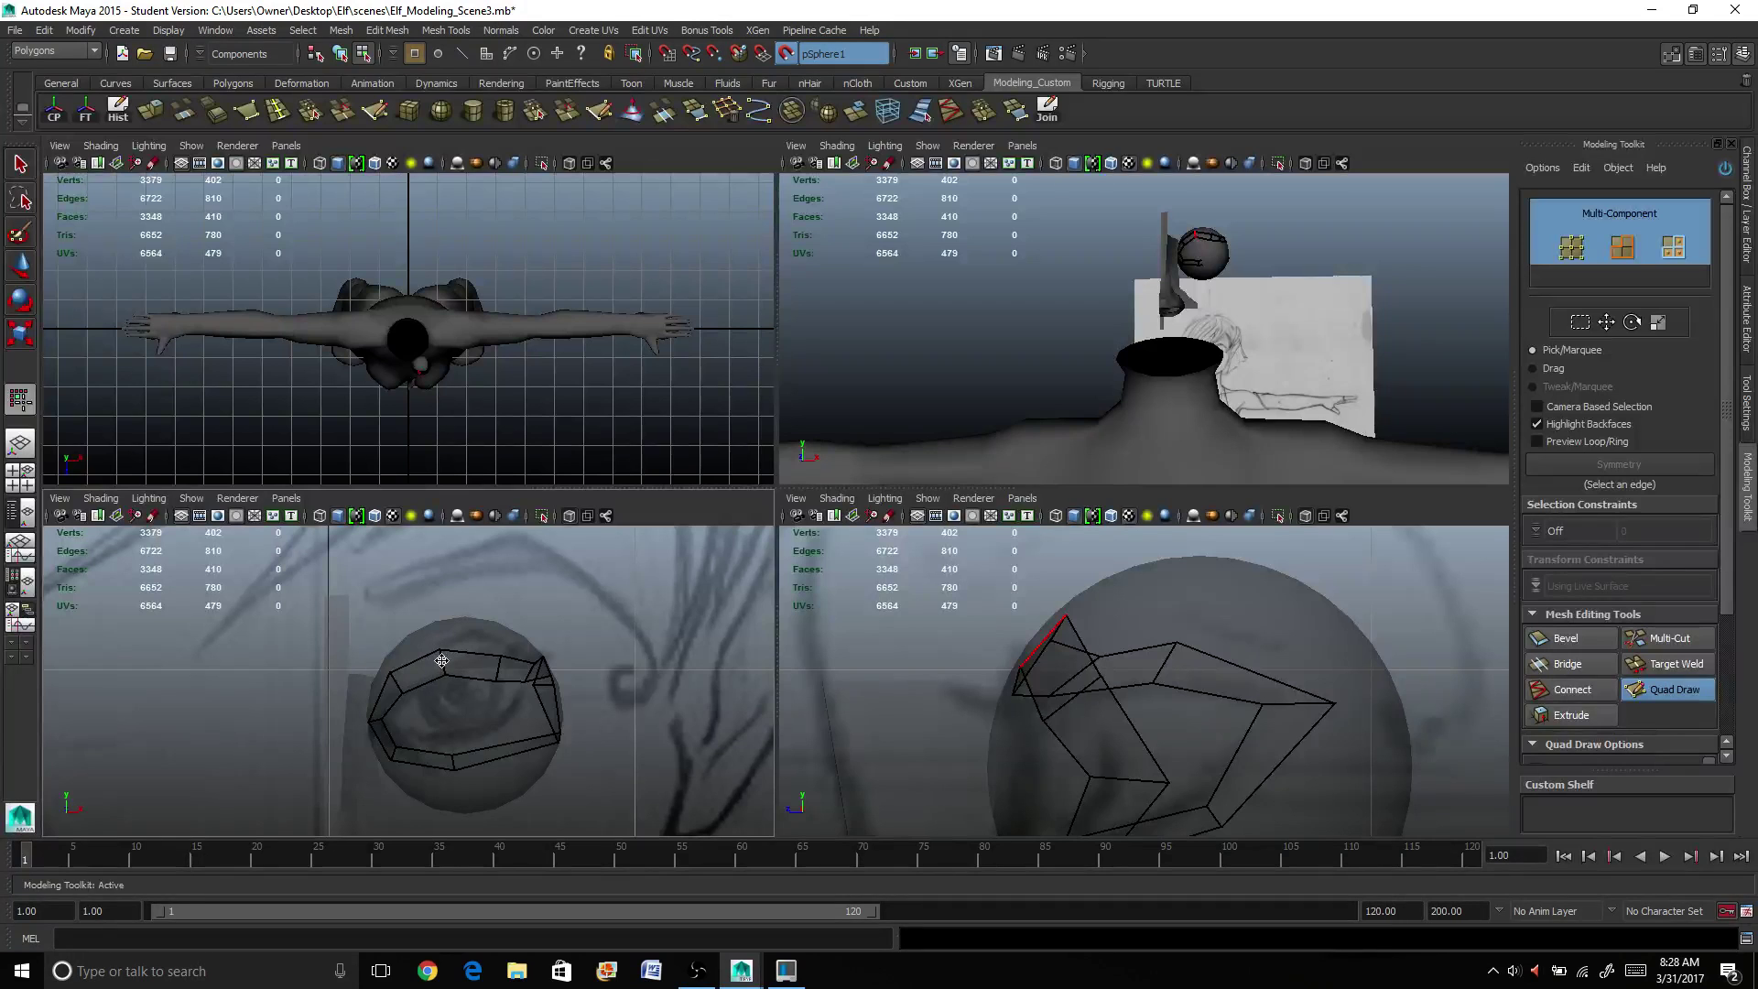
pyautogui.keyDown('ctrl'); pyautogui.click(506, 673); pyautogui.keyUp('ctrl')
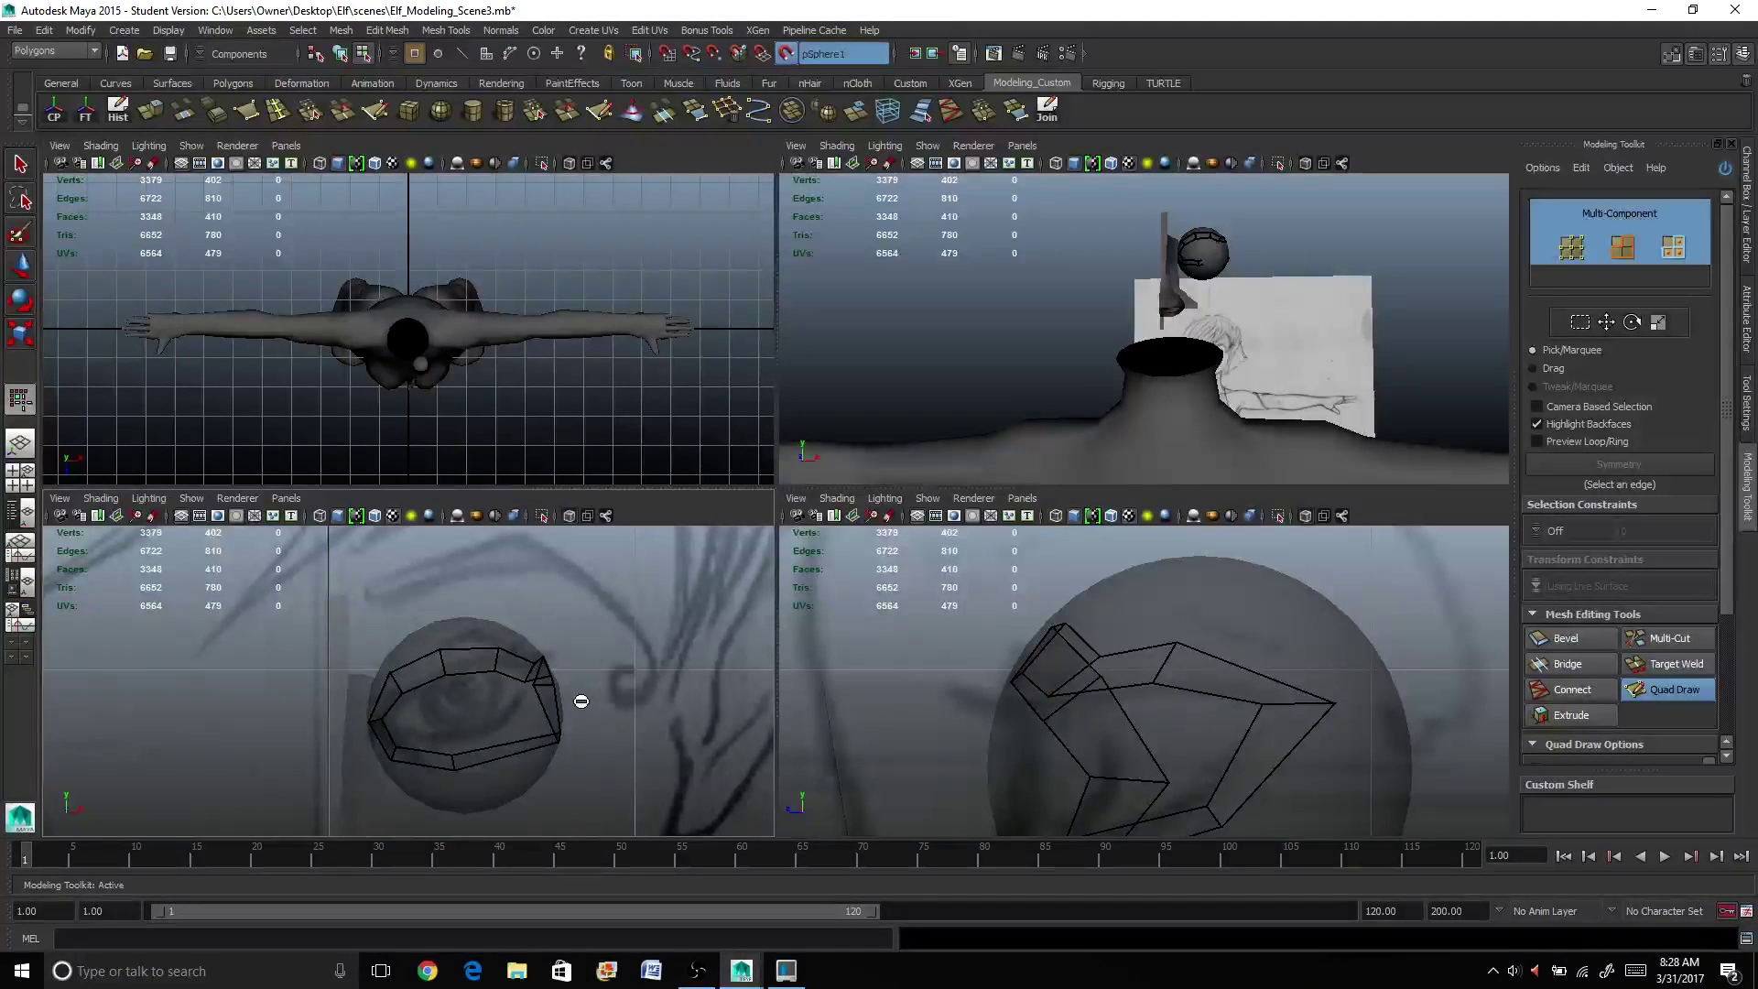
# Step: Reposition the lower lid's outer edges in the front view, and pull the outer one back along the eyeball in the side view
pyautogui.scroll(4, 543, 671)
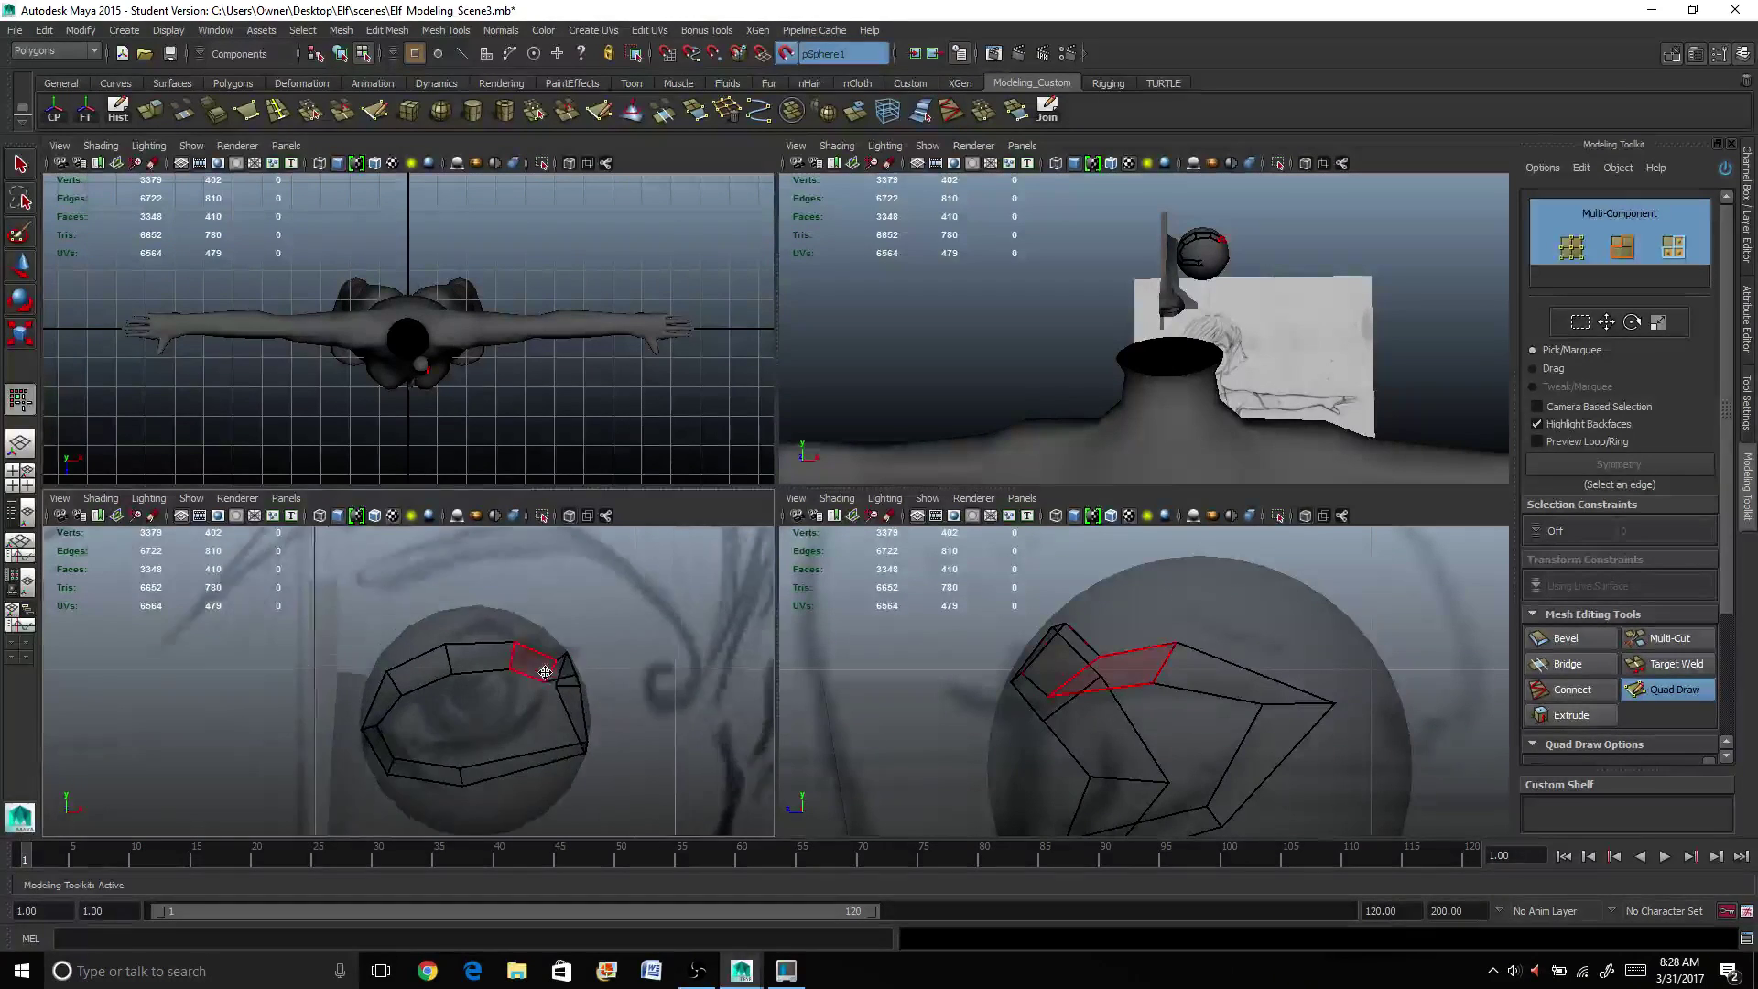
pyautogui.keyDown('alt'); pyautogui.moveTo(581, 678); pyautogui.dragTo(413, 621, button='middle'); pyautogui.keyUp('alt')
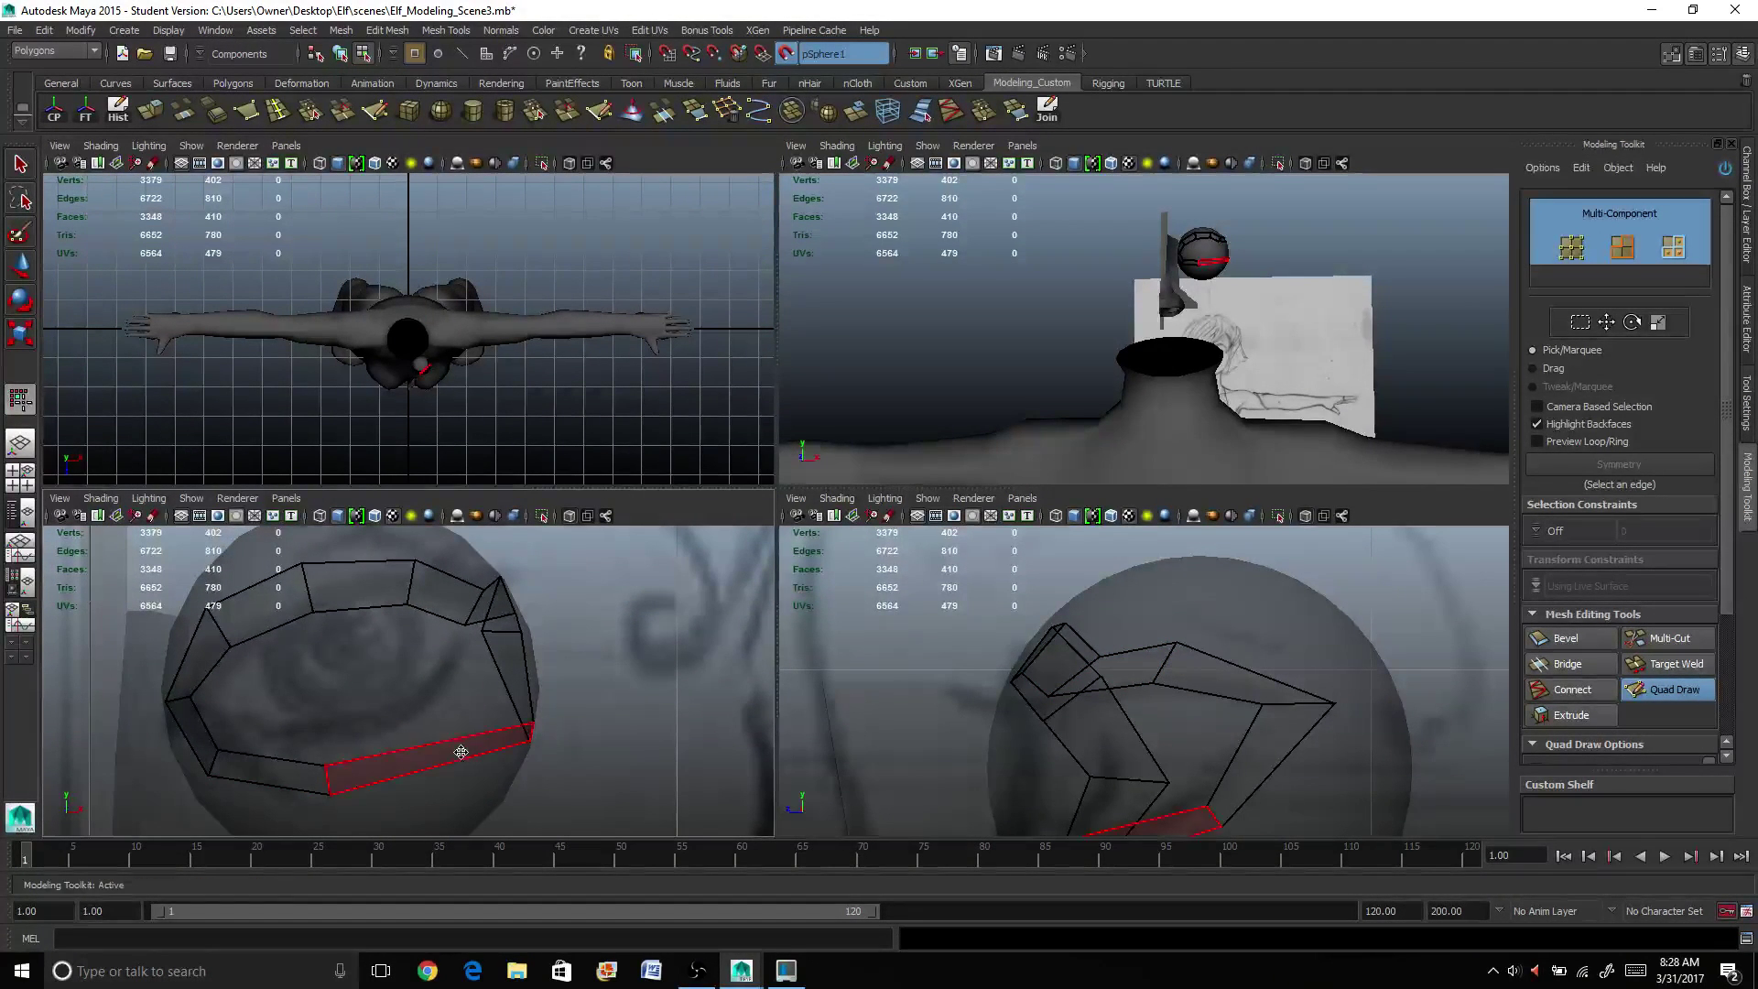
pyautogui.moveTo(483, 745)
pyautogui.mouseDown()
pyautogui.moveTo(463, 742)
pyautogui.moveTo(503, 735)
pyautogui.moveTo(418, 728)
pyautogui.mouseUp()
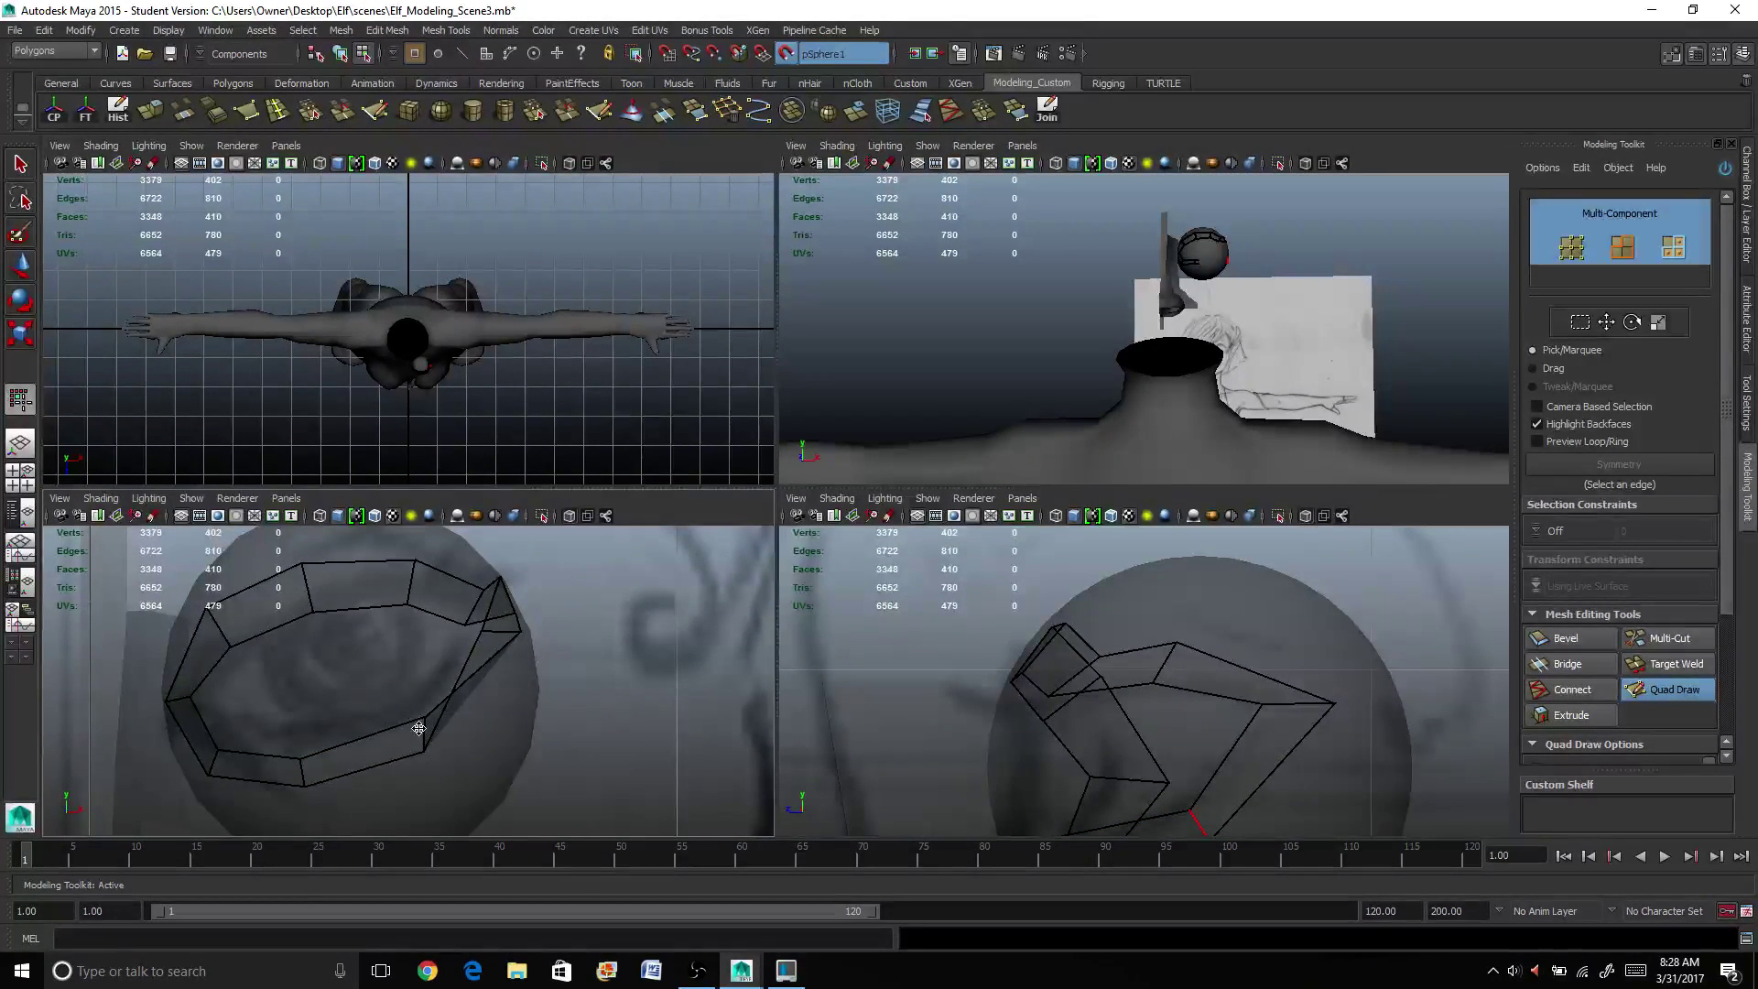
pyautogui.scroll(3, 1080, 242)
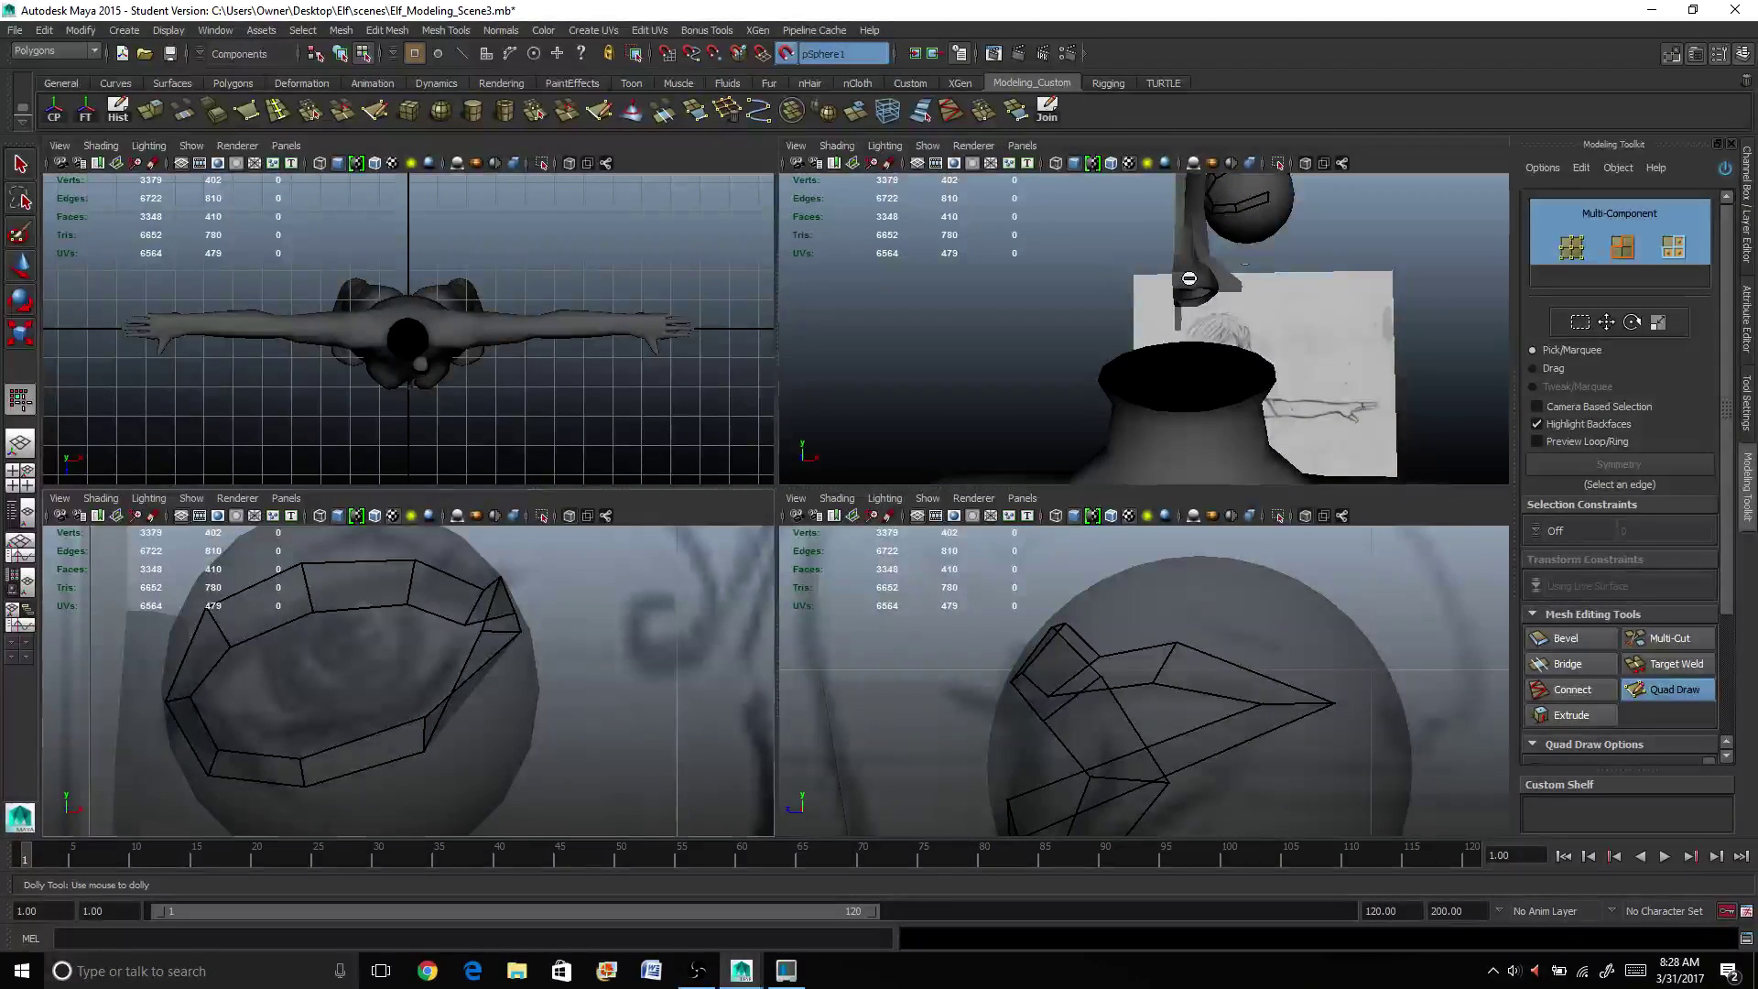
pyautogui.keyDown('alt'); pyautogui.moveTo(991, 826); pyautogui.dragTo(1030, 679, button='middle'); pyautogui.keyUp('alt')
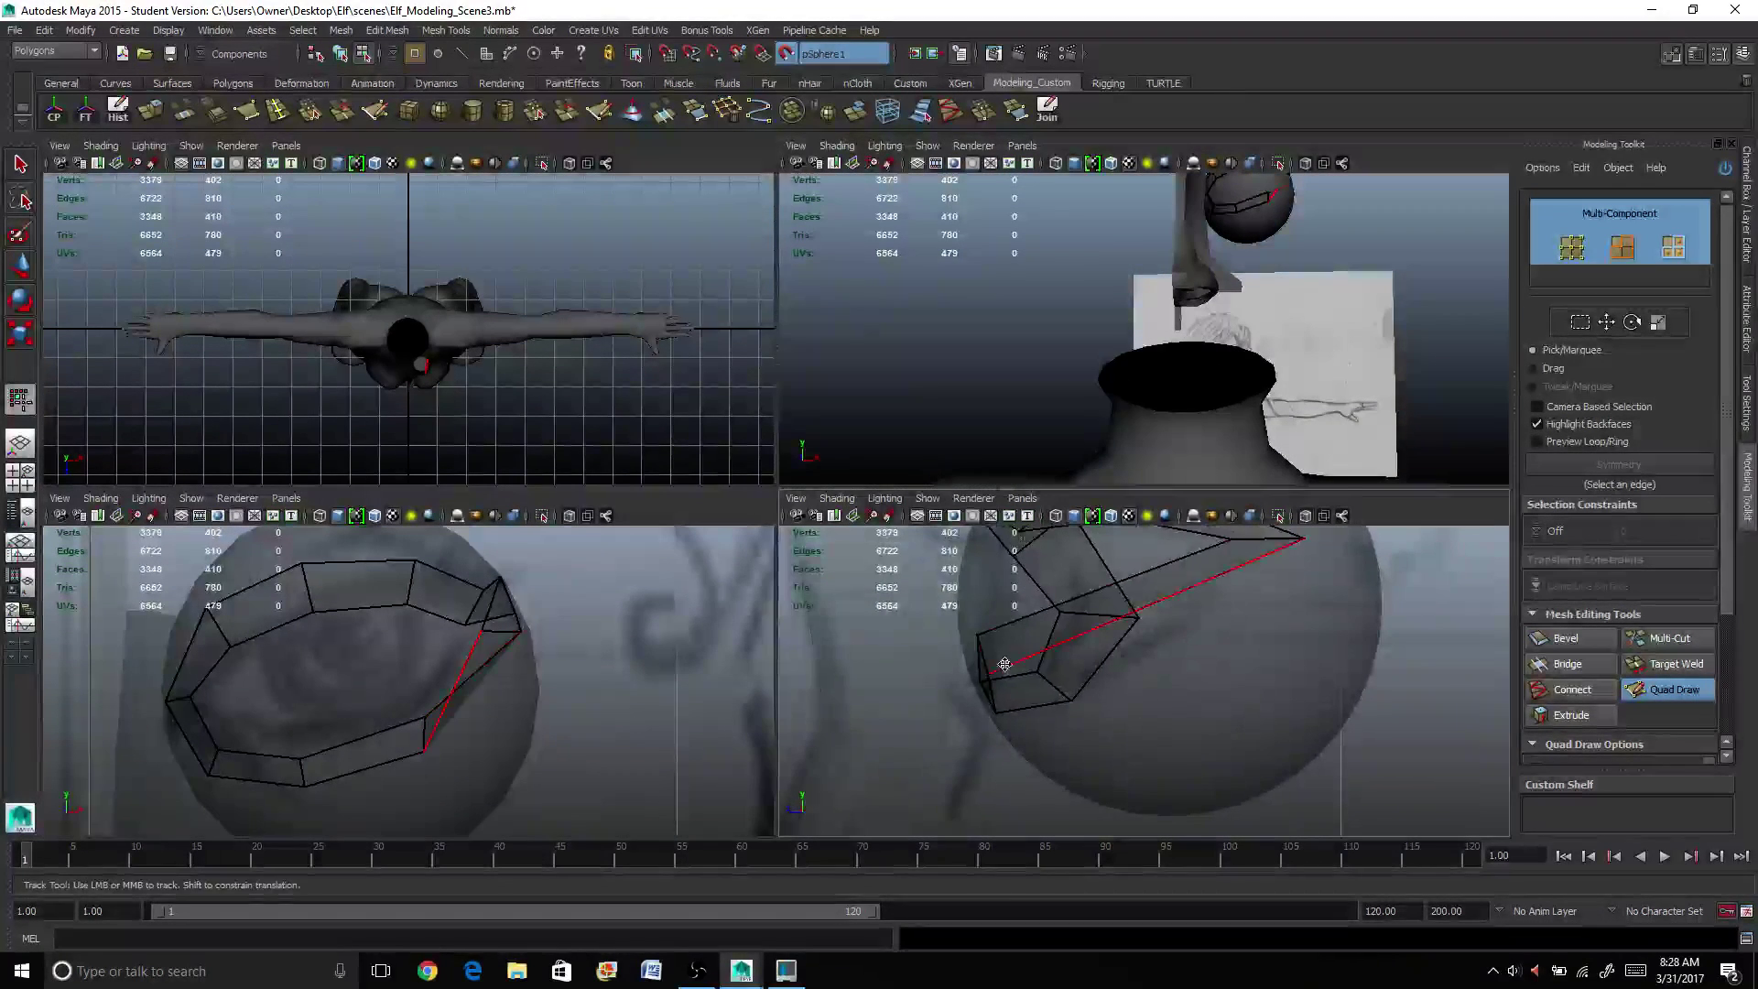
pyautogui.moveTo(1024, 679); pyautogui.dragTo(1105, 692)
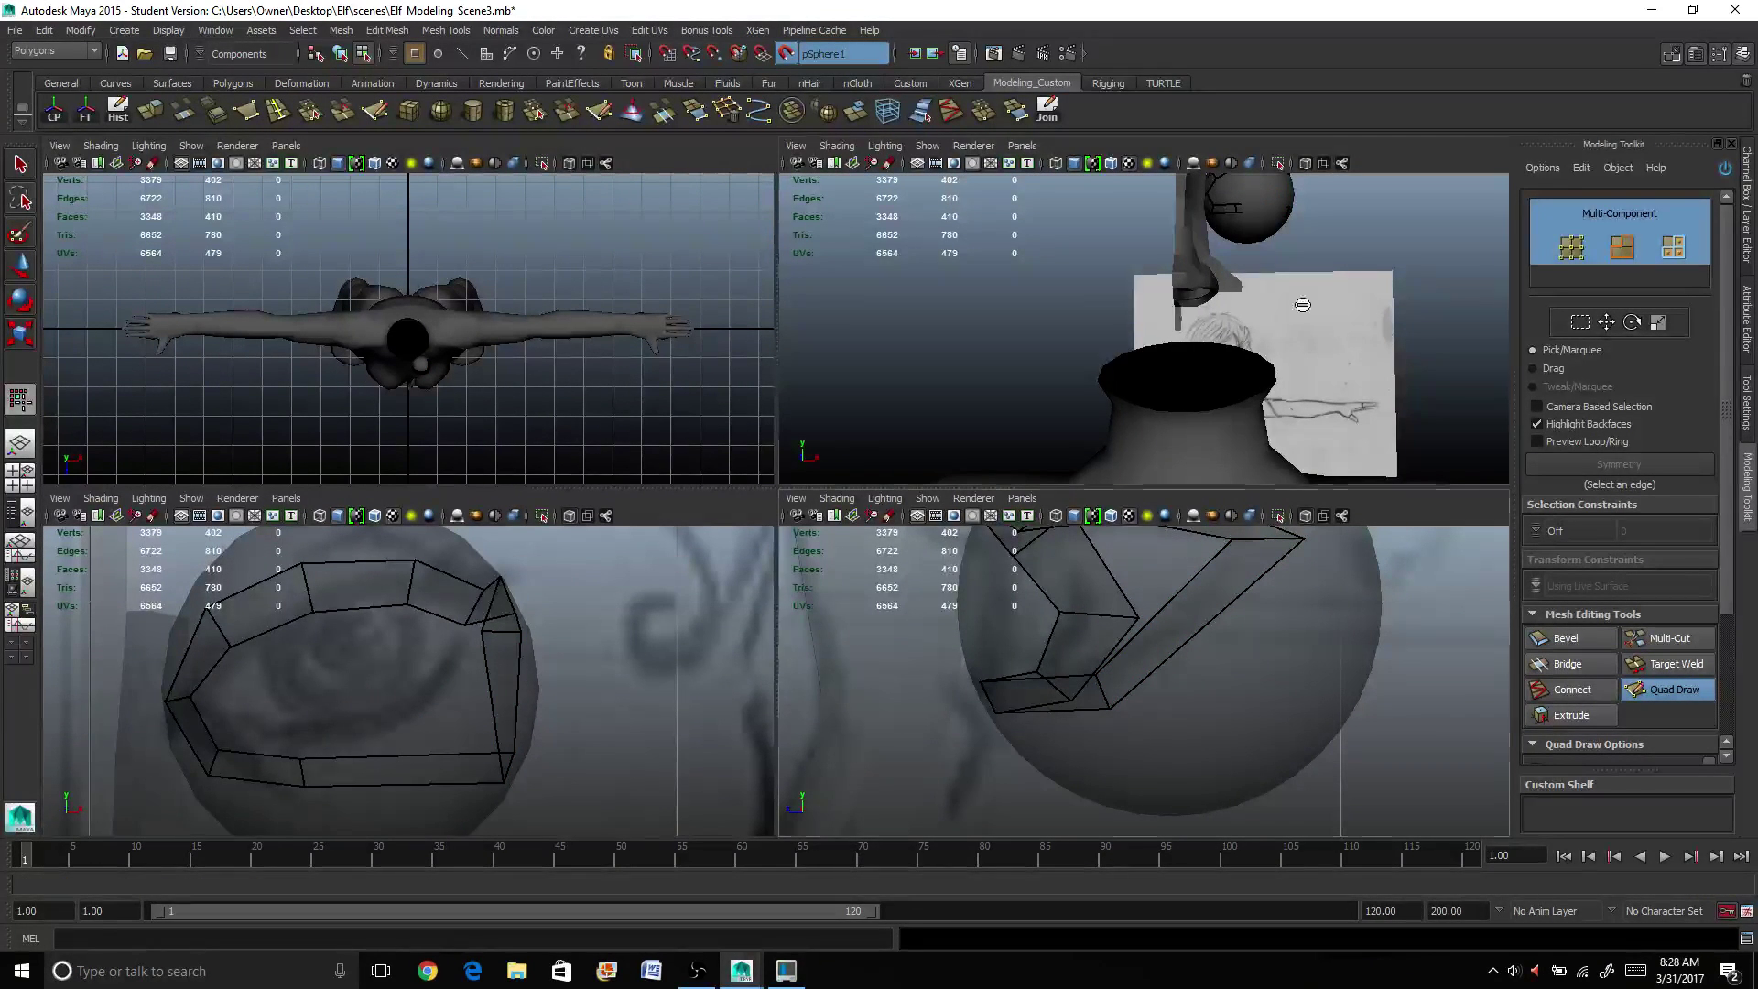
# Step: Leave Quad Draw for object mode and deselect the eyelid mesh in a close perspective view of the eyeball
pyautogui.keyDown('alt'); pyautogui.moveTo(1281, 320); pyautogui.dragTo(1187, 499, button='middle'); pyautogui.keyUp('alt')
pyautogui.scroll(5, 1206, 322)
pyautogui.moveTo(1206, 322); pyautogui.dragTo(1232, 299, button='right')
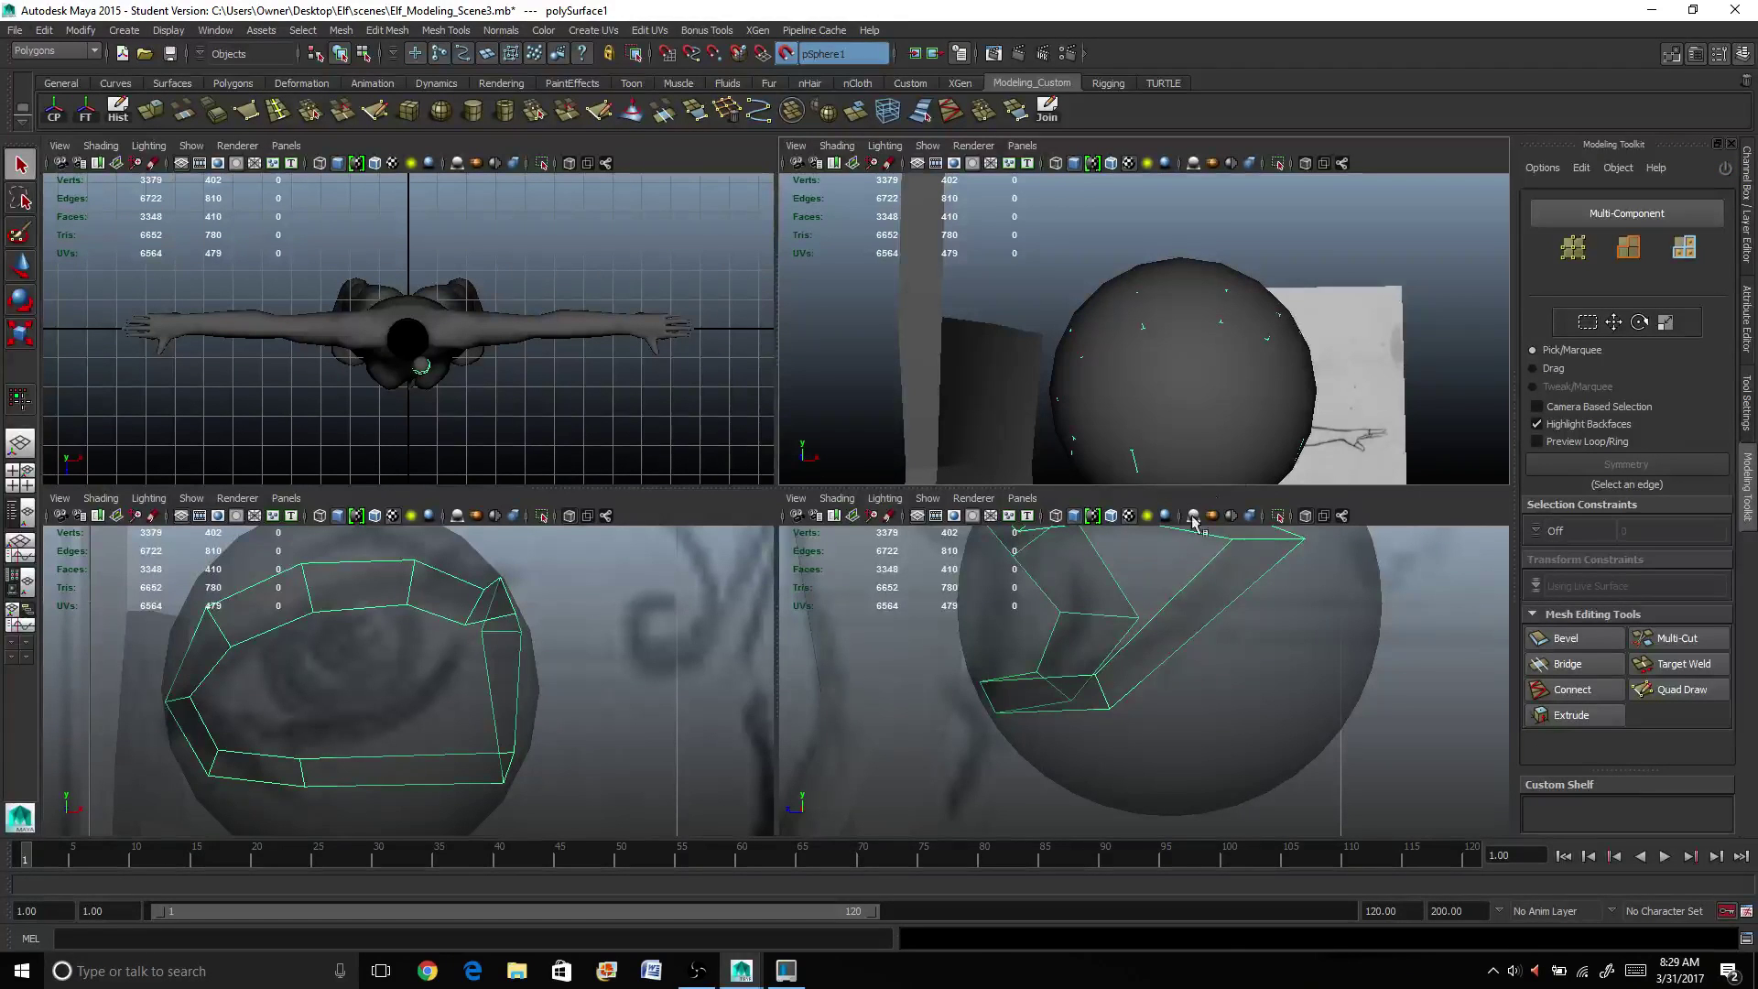
pyautogui.keyDown('alt'); pyautogui.moveTo(1263, 429); pyautogui.dragTo(1206, 392); pyautogui.keyUp('alt')
pyautogui.click(1249, 377)
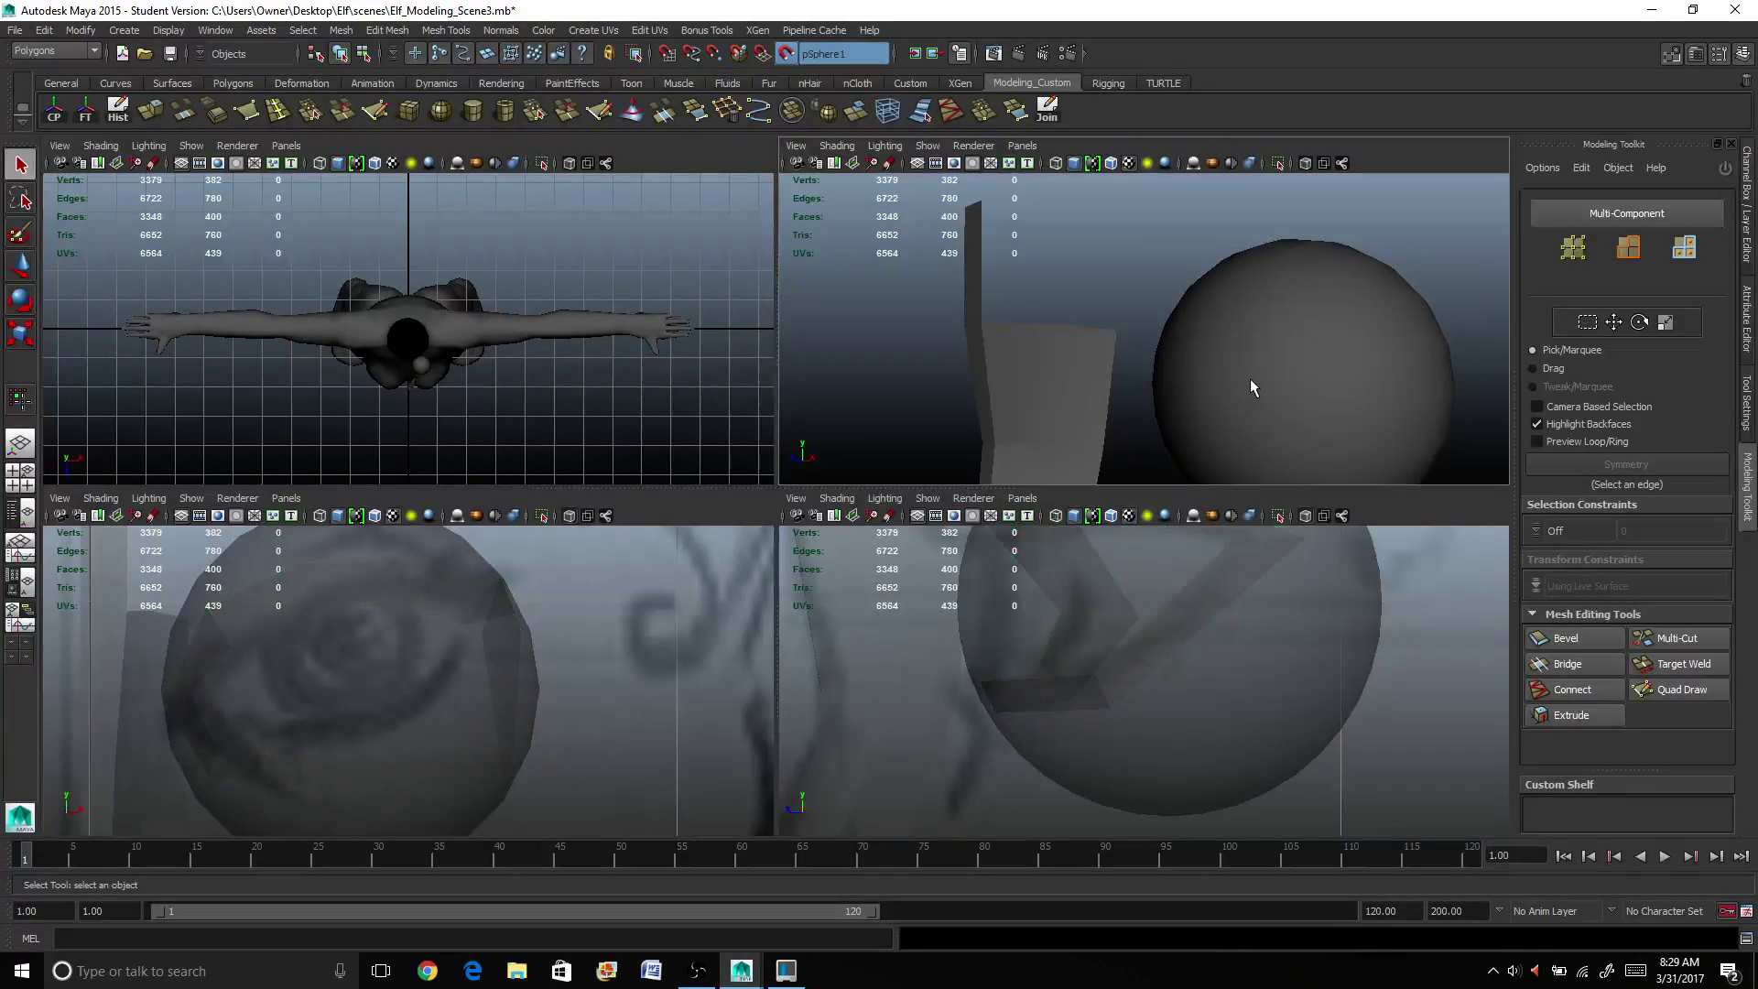
# Step: Turn off the eyeball sphere's live surface and move the sphere back, clear of the eyelid mesh
pyautogui.scroll(-3, 1250, 377)
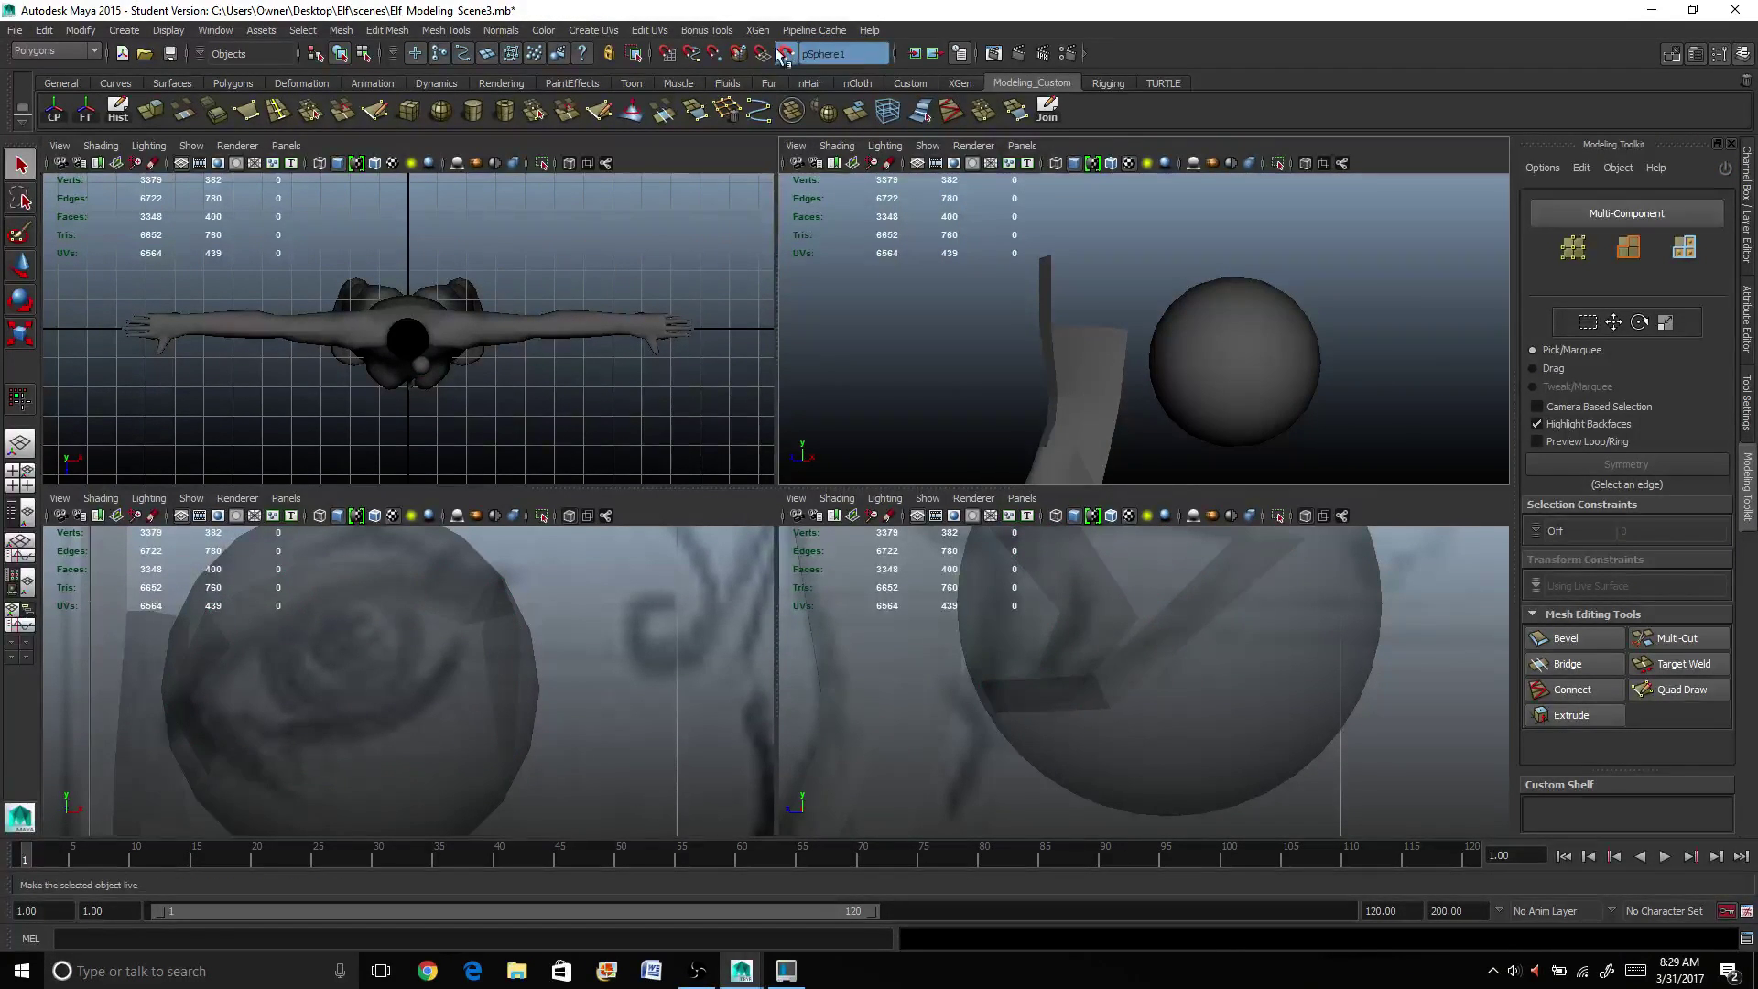
pyautogui.click(785, 55)
pyautogui.click(1256, 342)
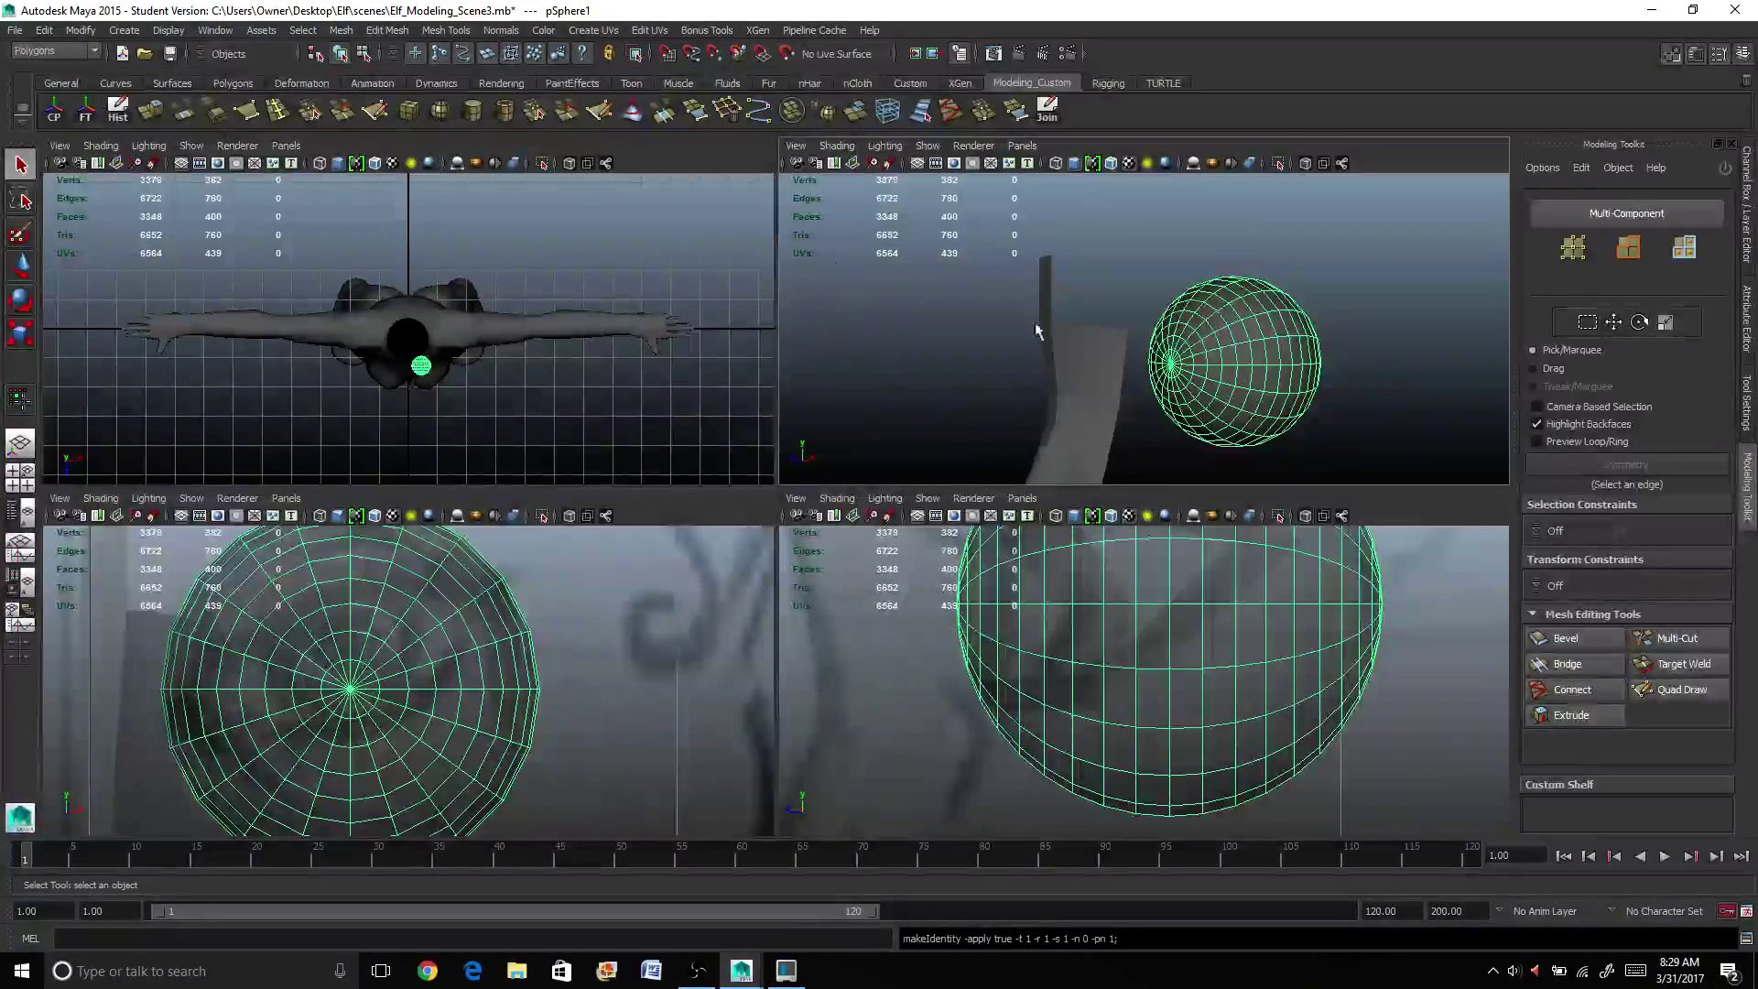
pyautogui.scroll(-3, 1319, 352)
pyautogui.keyDown('alt'); pyautogui.moveTo(1311, 357); pyautogui.dragTo(1274, 360); pyautogui.keyUp('alt')
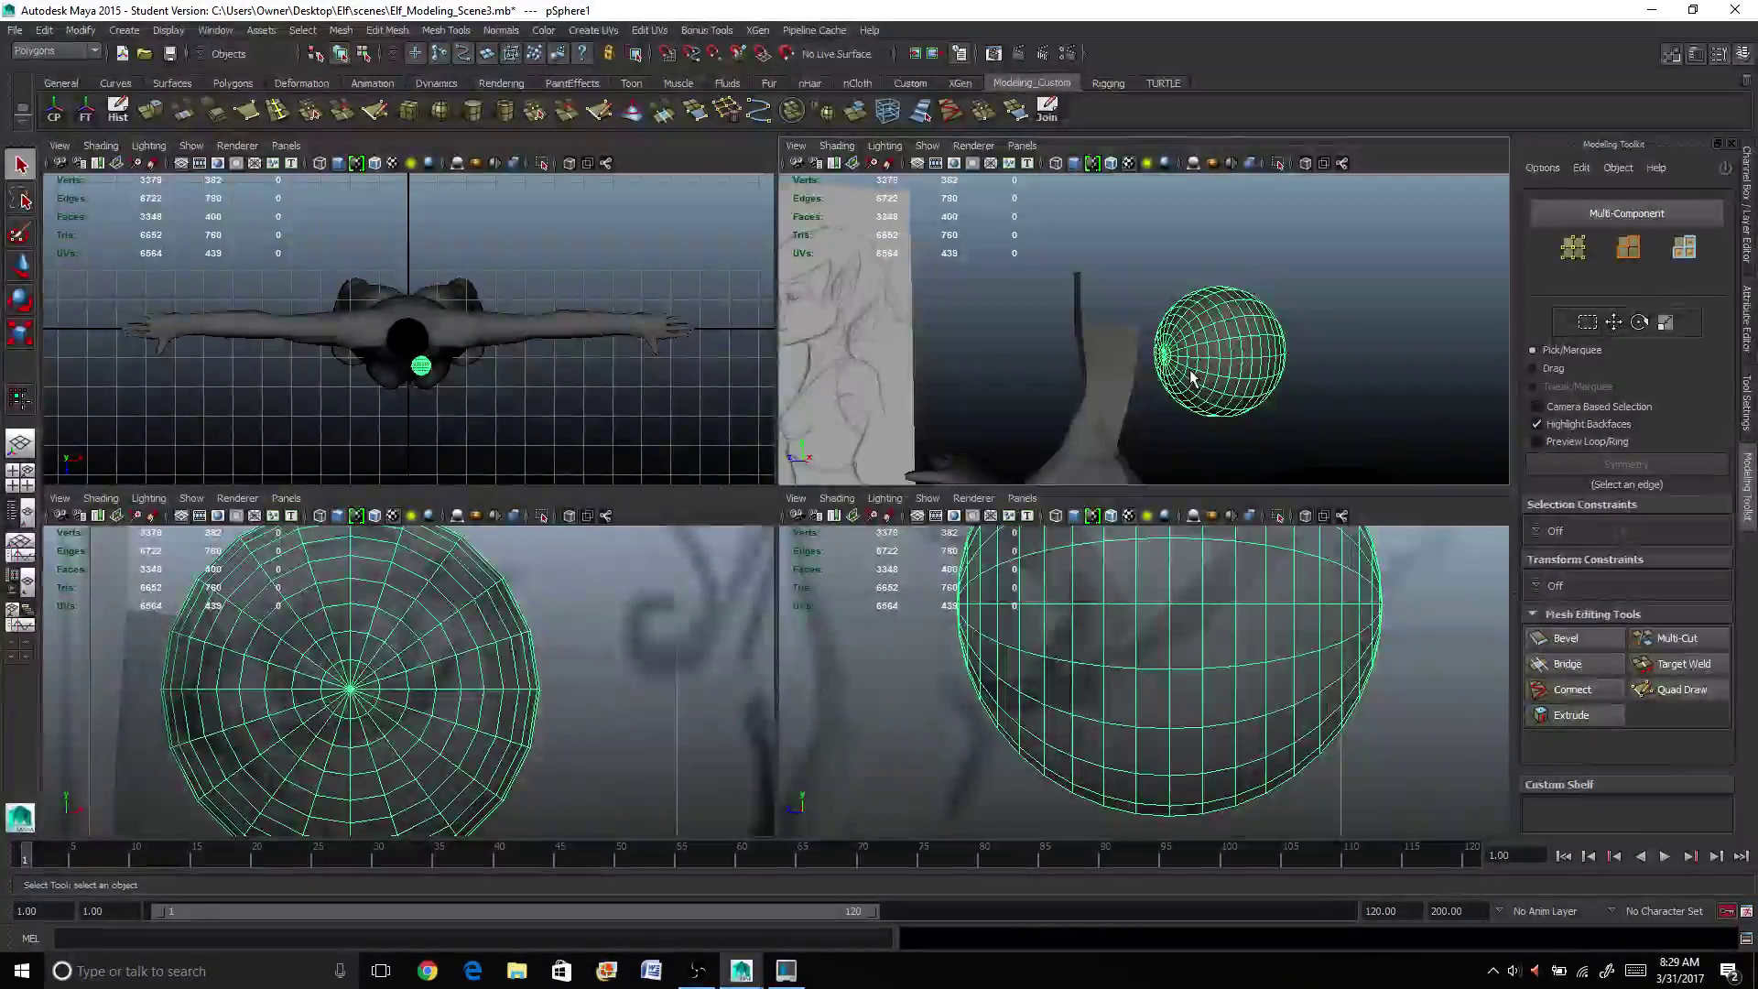
pyautogui.press('w')
pyautogui.moveTo(1149, 356); pyautogui.dragTo(1332, 350)
# Step: Switch the eyelid mesh to vertex editing and raise the upper lid's vertex pair nearest the outer corner
pyautogui.scroll(2, 1290, 390)
pyautogui.click(1291, 315)
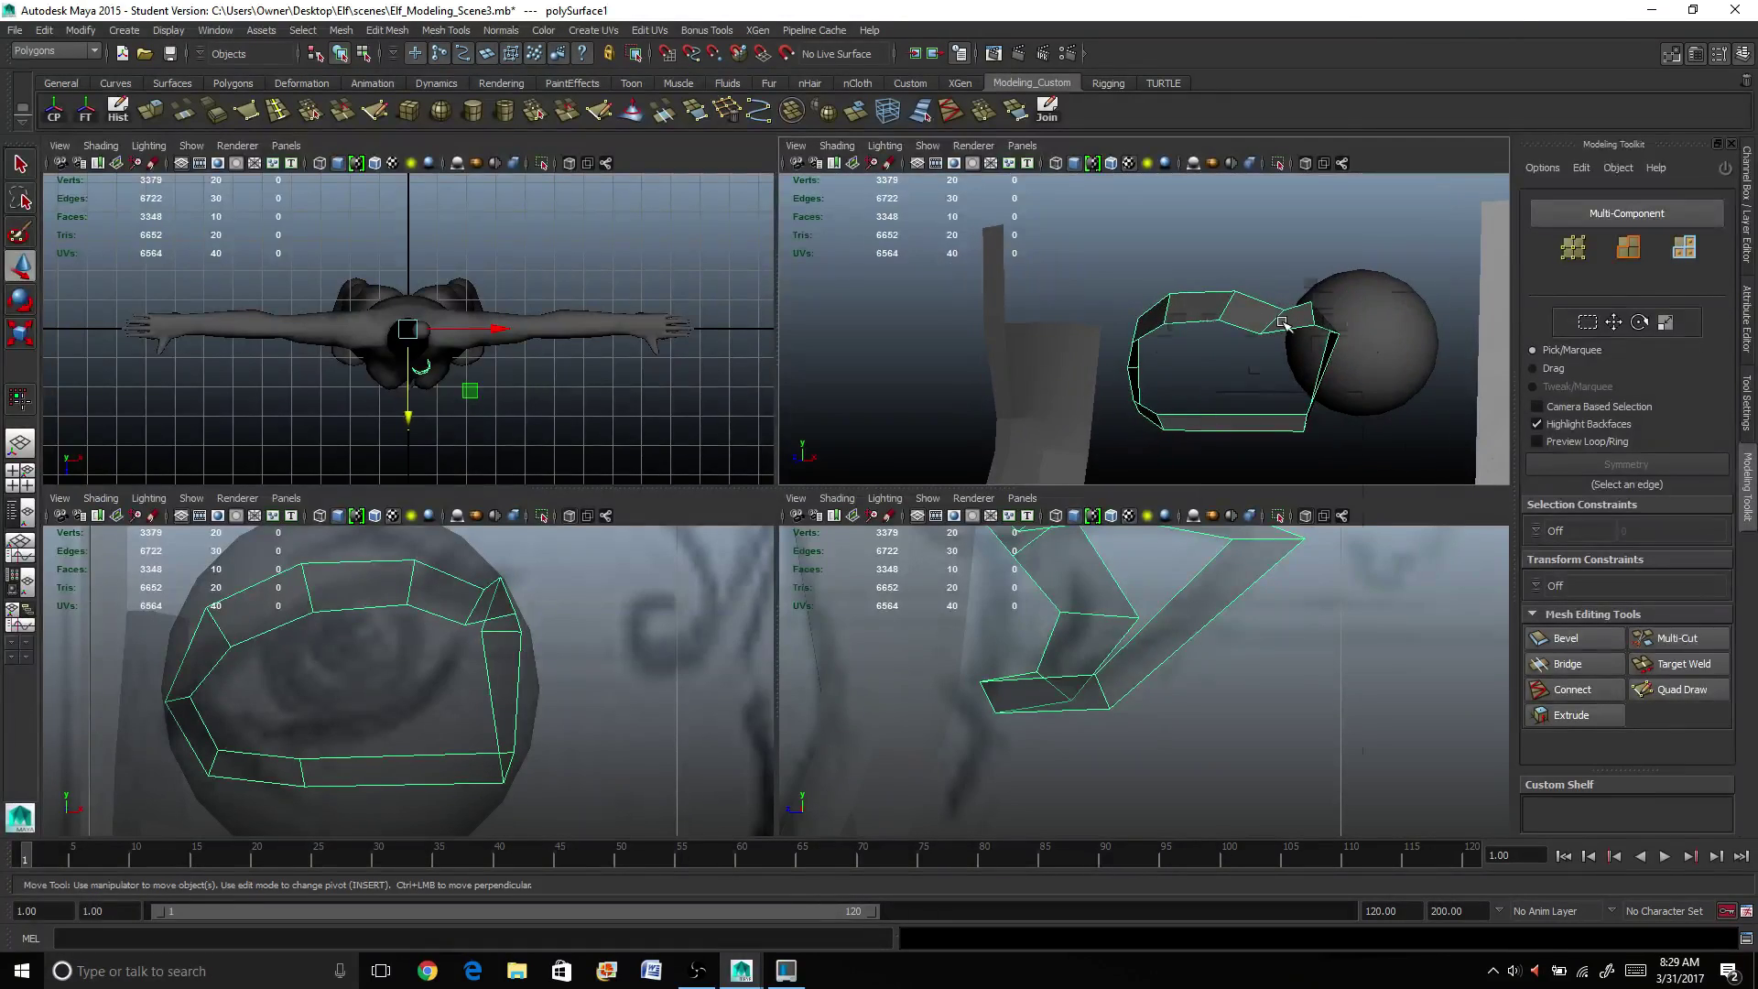
pyautogui.moveTo(1282, 322); pyautogui.dragTo(1211, 306, button='right')
pyautogui.moveTo(1254, 291); pyautogui.dragTo(1232, 366)
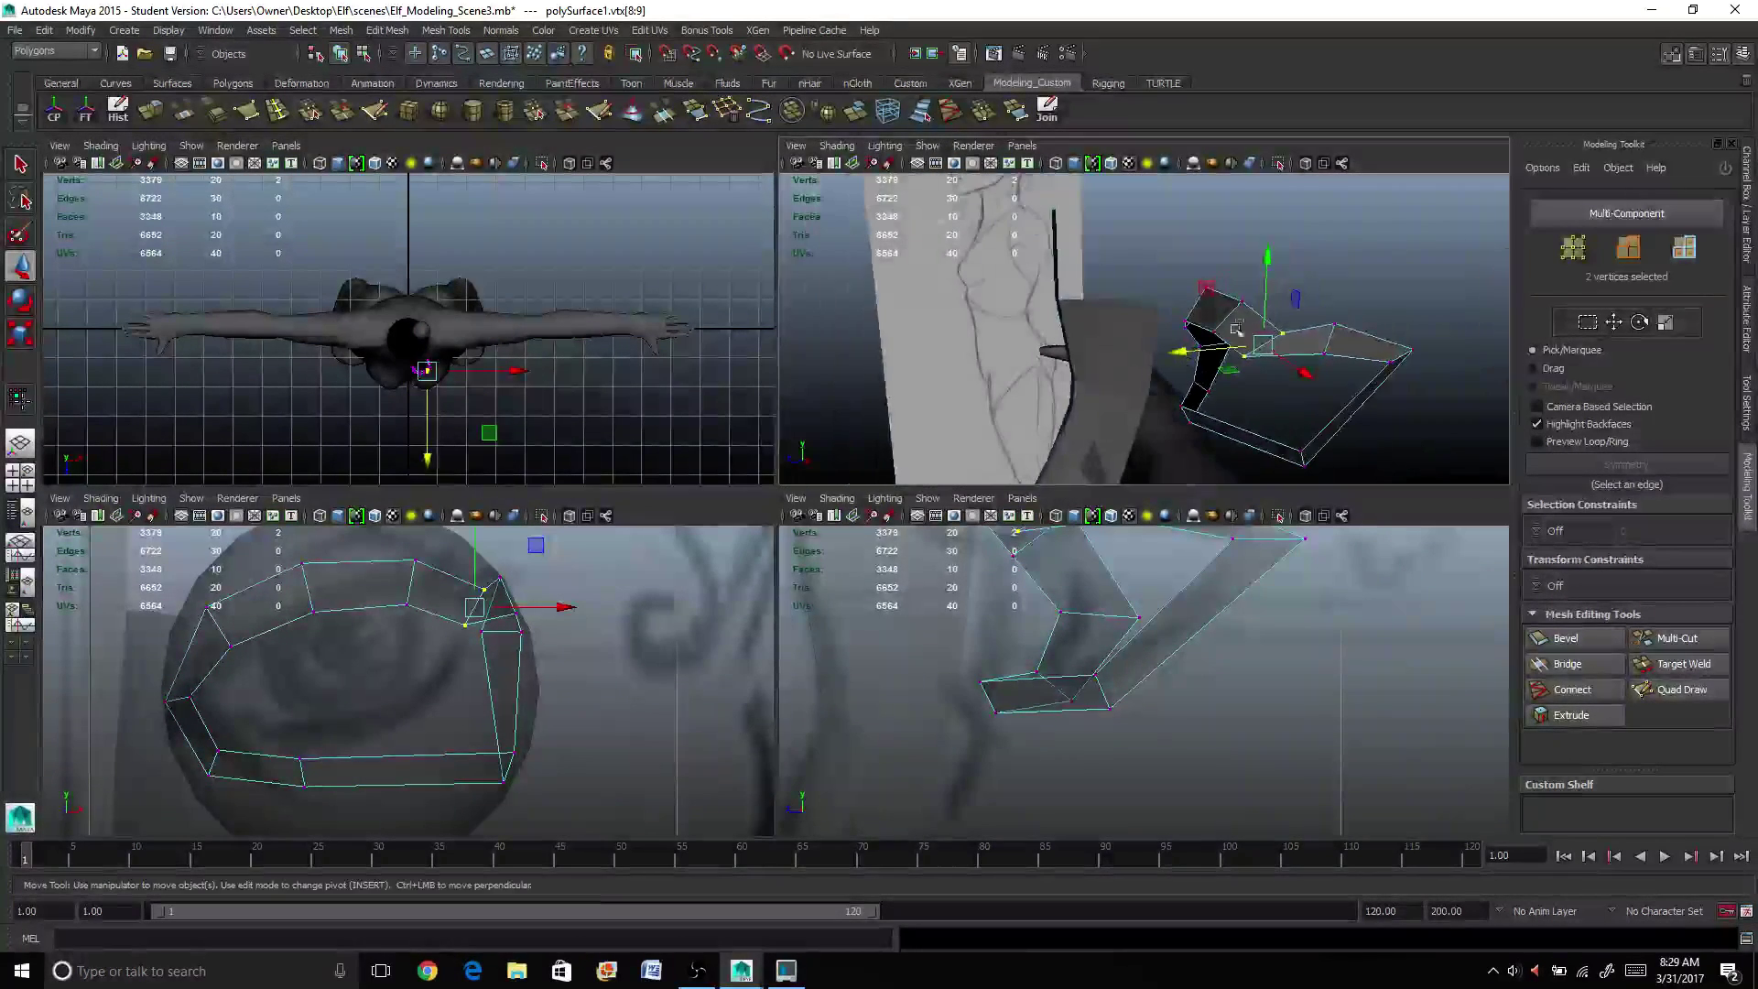
pyautogui.moveTo(1266, 265); pyautogui.dragTo(1272, 238)
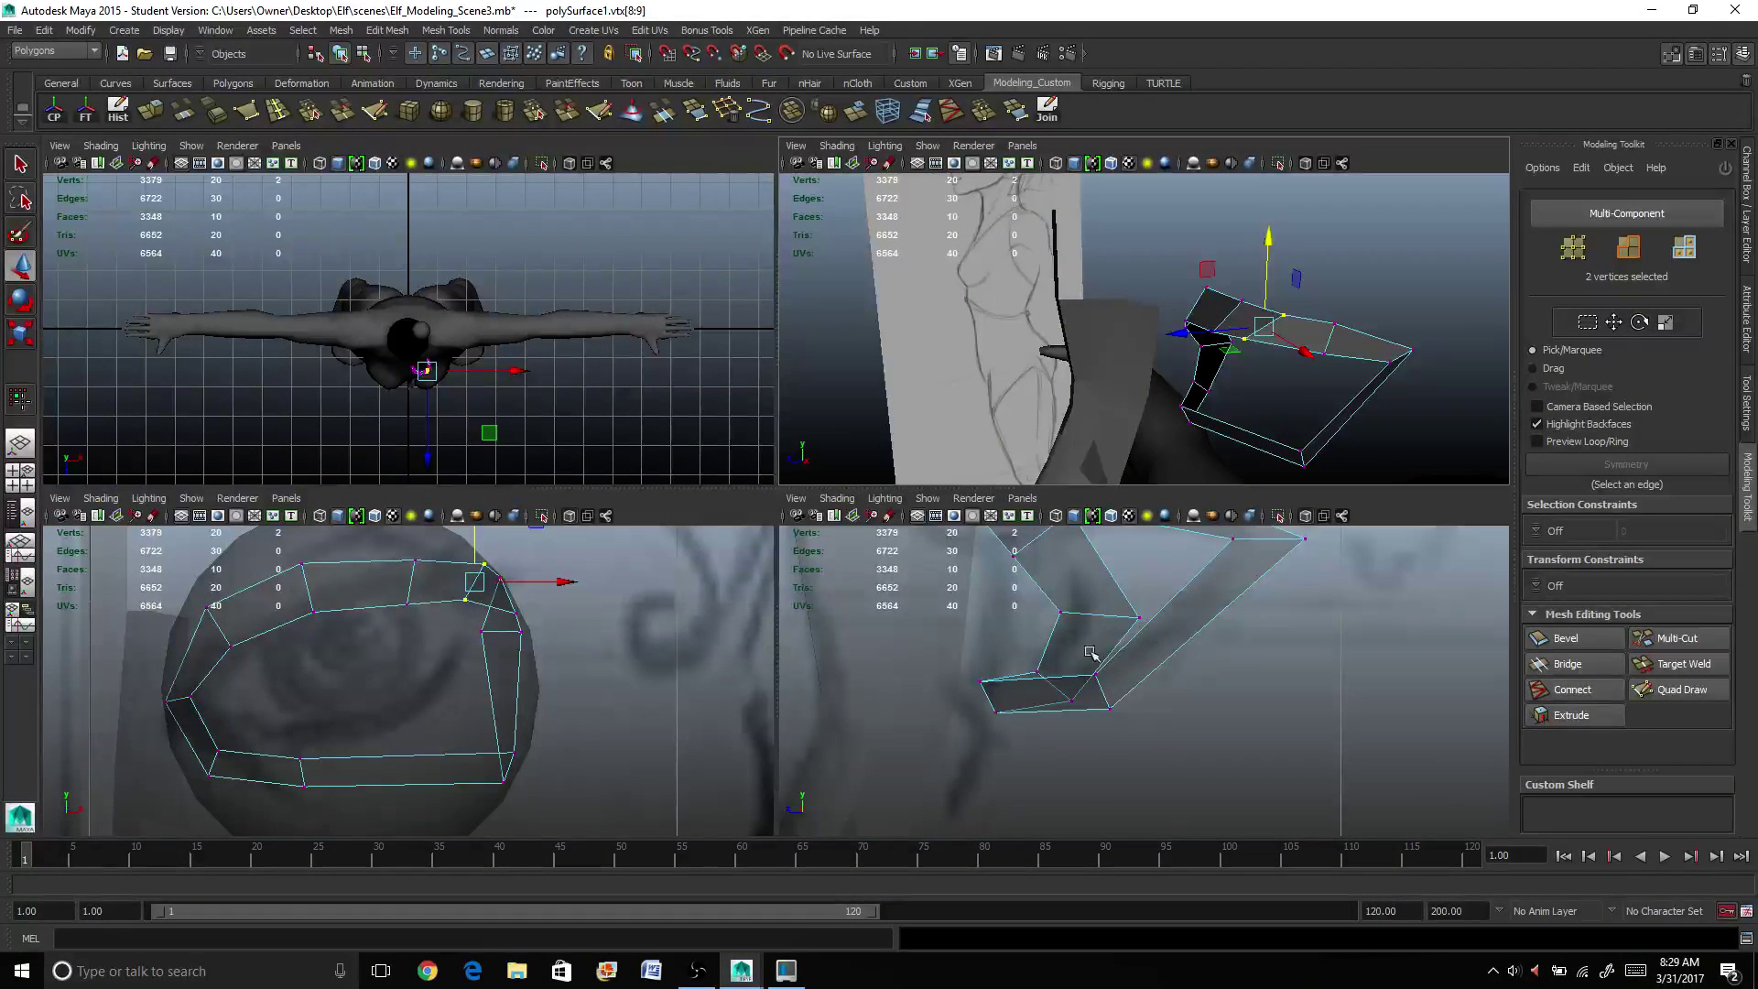
pyautogui.keyDown('alt'); pyautogui.moveTo(1105, 589); pyautogui.dragTo(1075, 684, button='middle'); pyautogui.keyUp('alt')
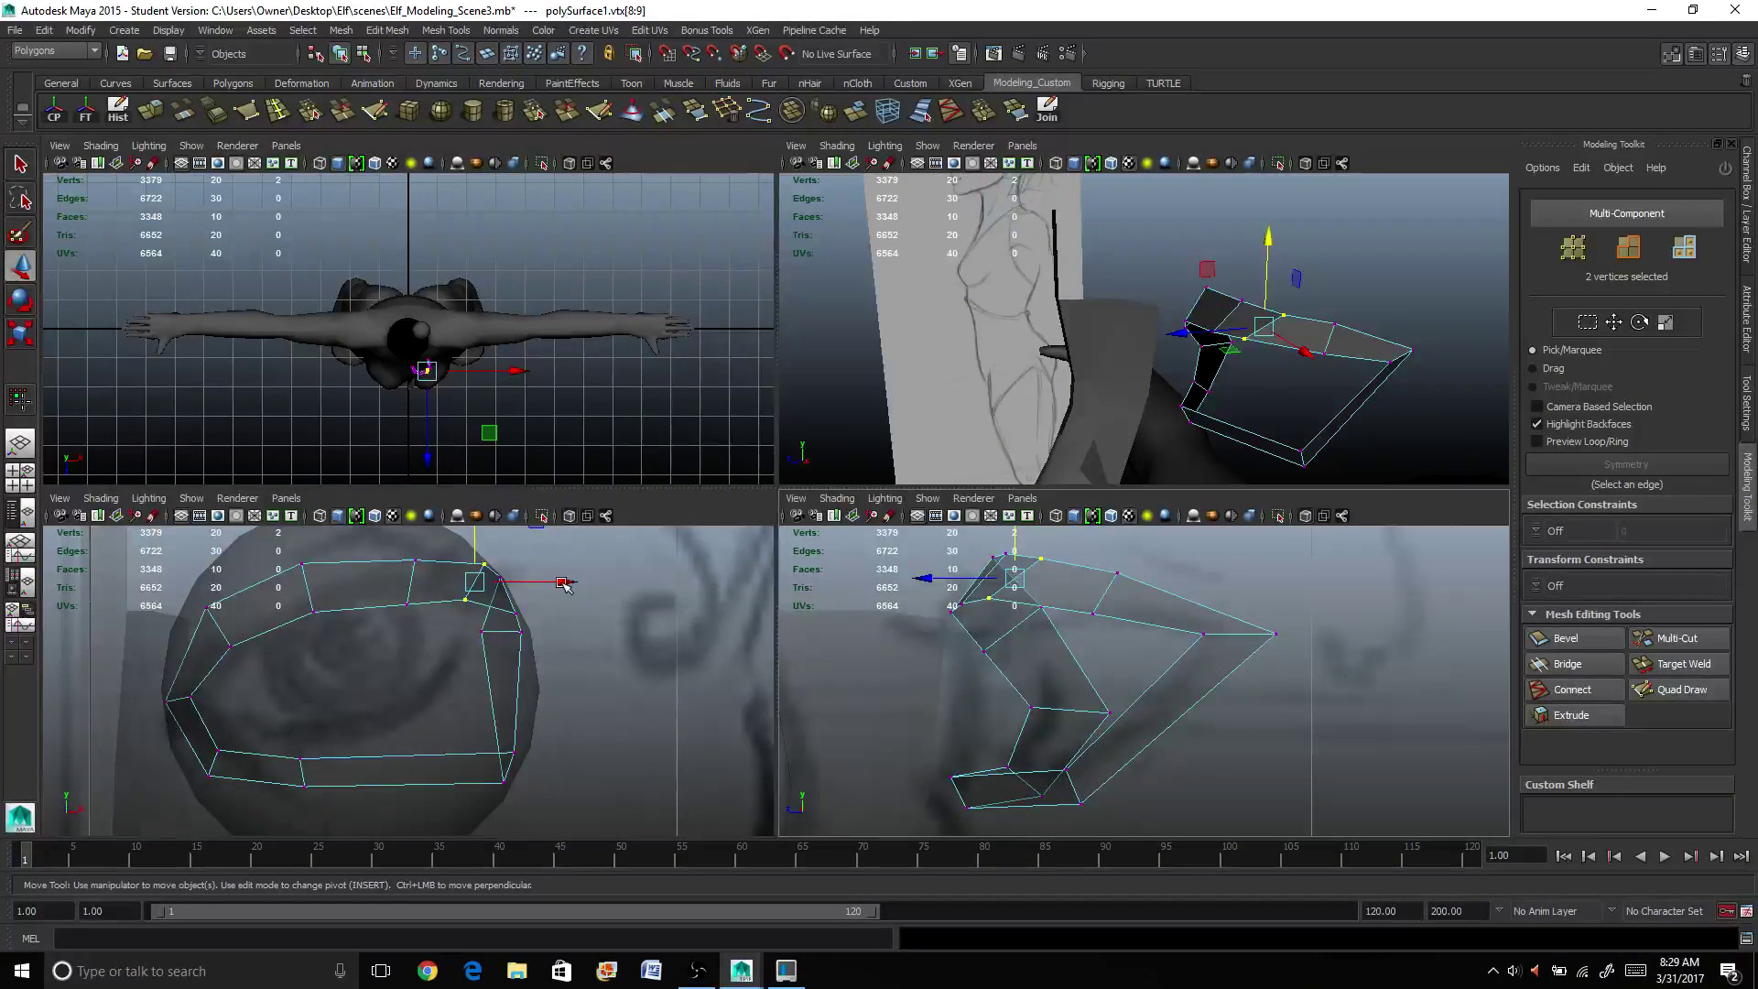
pyautogui.moveTo(565, 586); pyautogui.dragTo(561, 586)
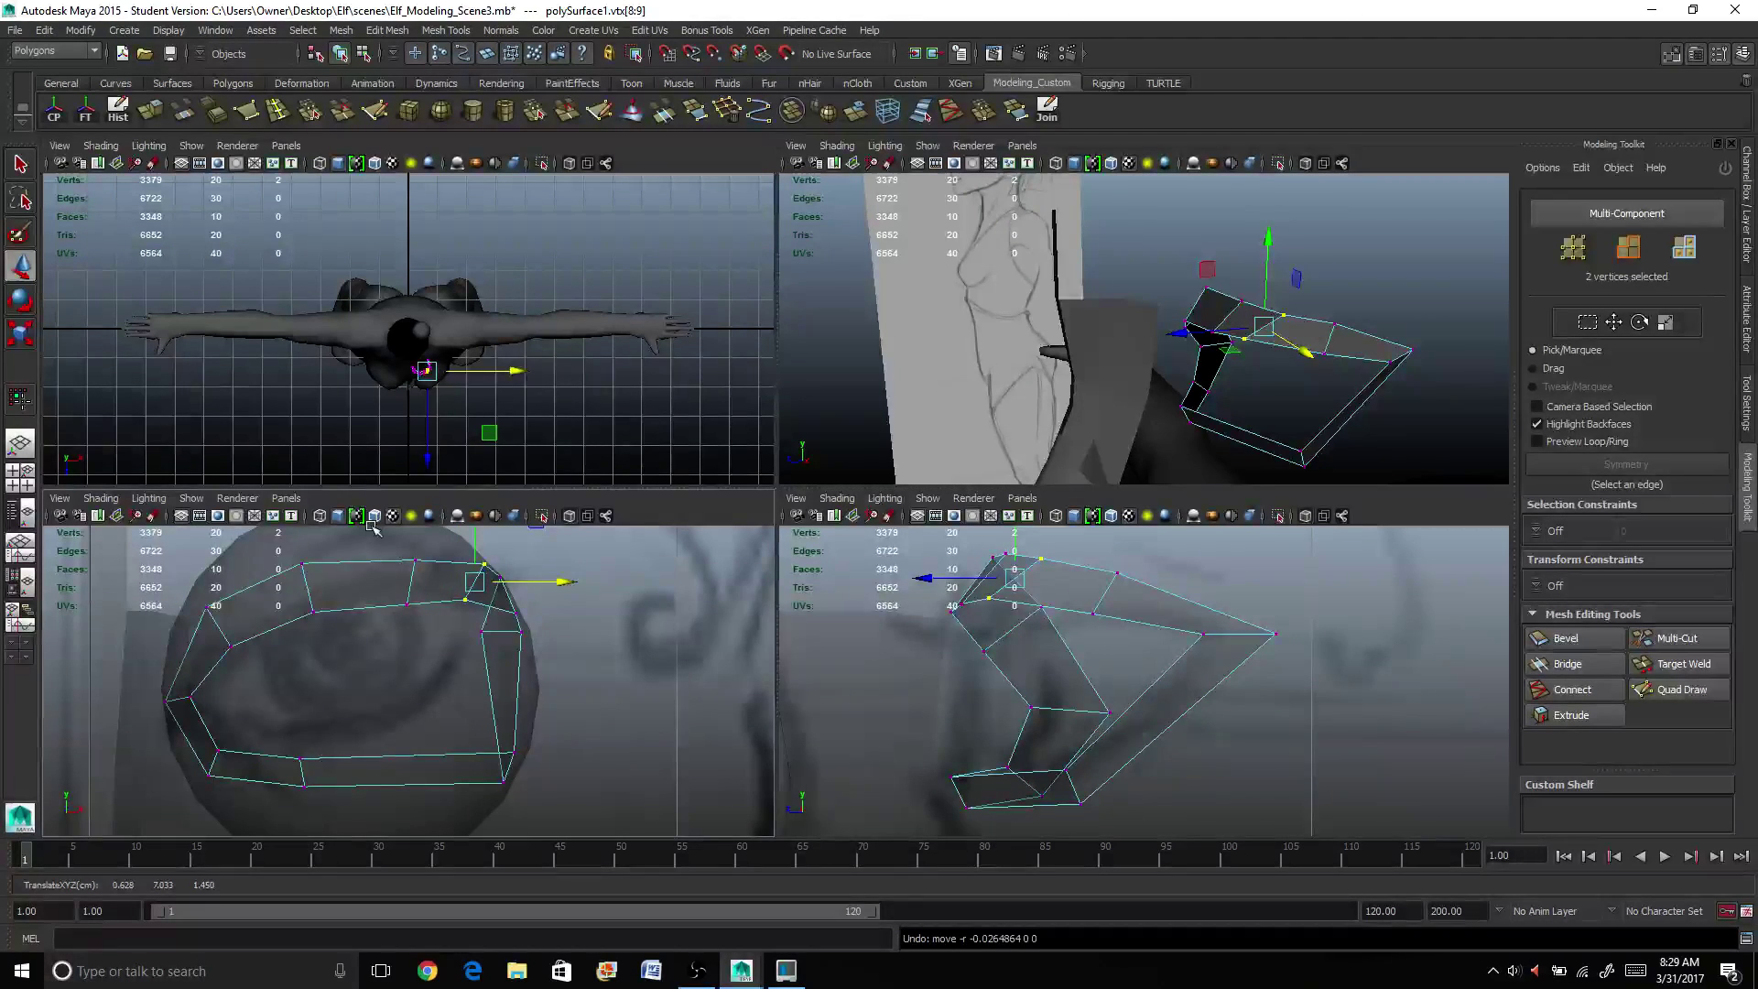
# Step: Shift the upper lid's middle and outer vertex pairs inward in the front view to even out their spacing along the lid curve
pyautogui.moveTo(371, 542); pyautogui.dragTo(463, 672)
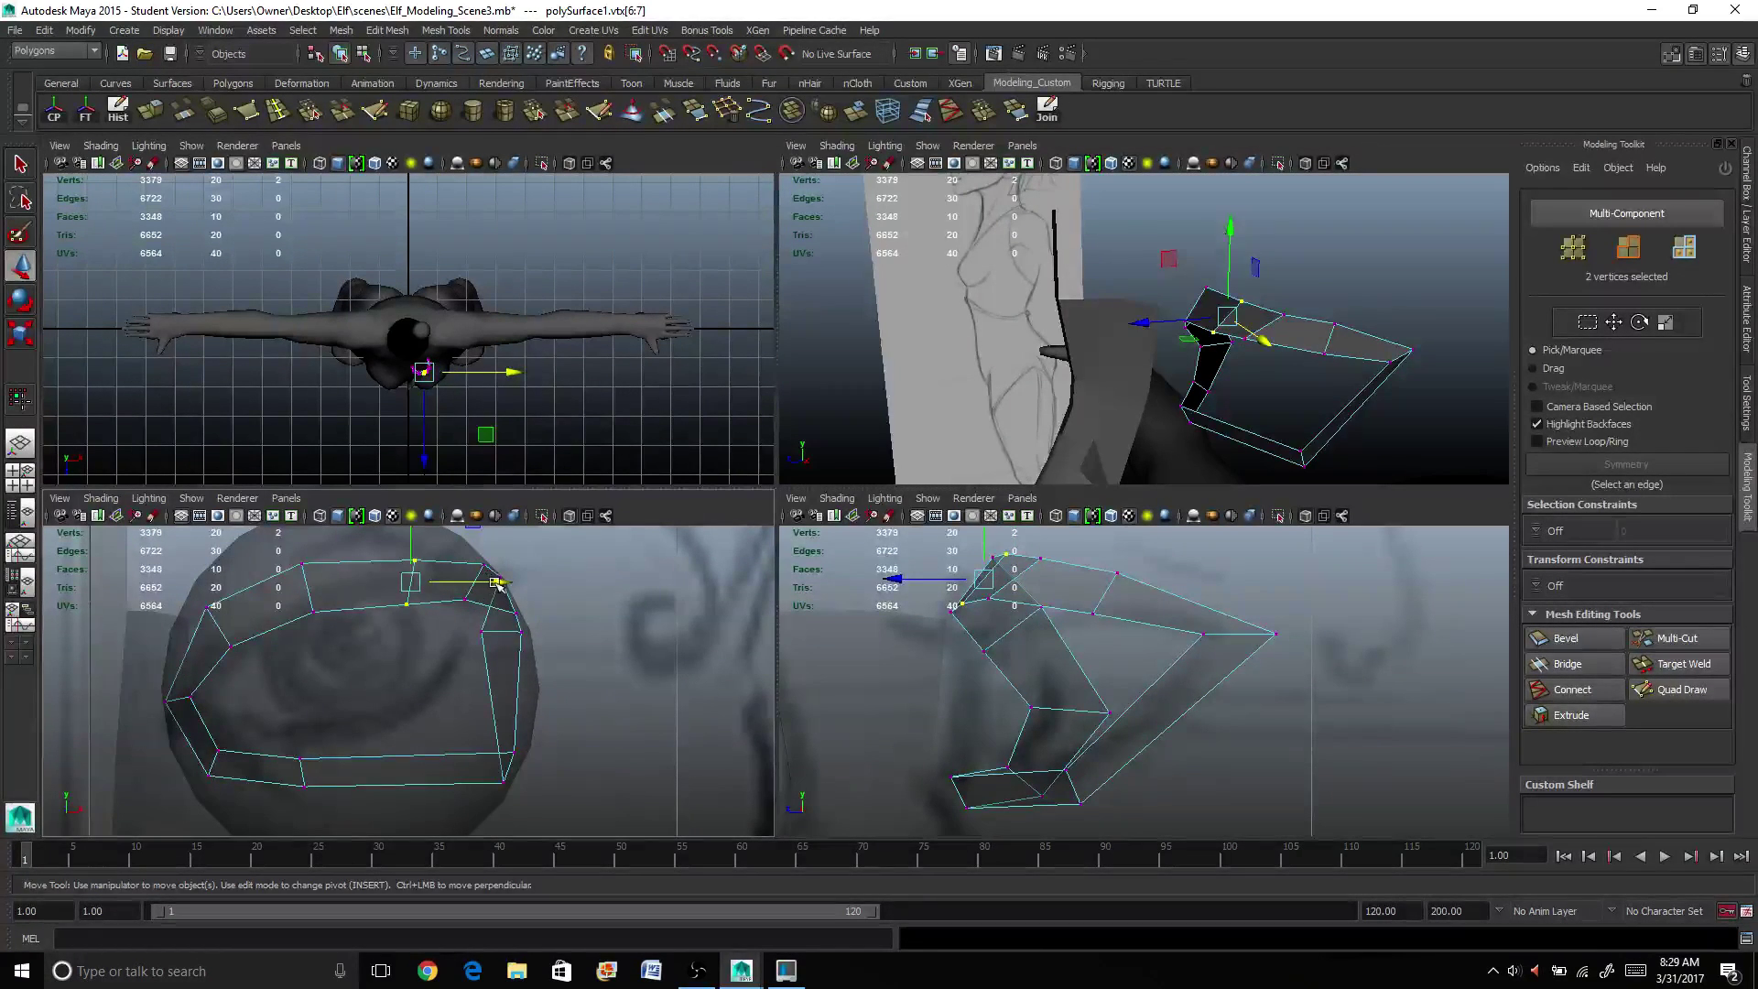
pyautogui.moveTo(498, 585); pyautogui.dragTo(489, 624)
pyautogui.moveTo(578, 572); pyautogui.dragTo(491, 570)
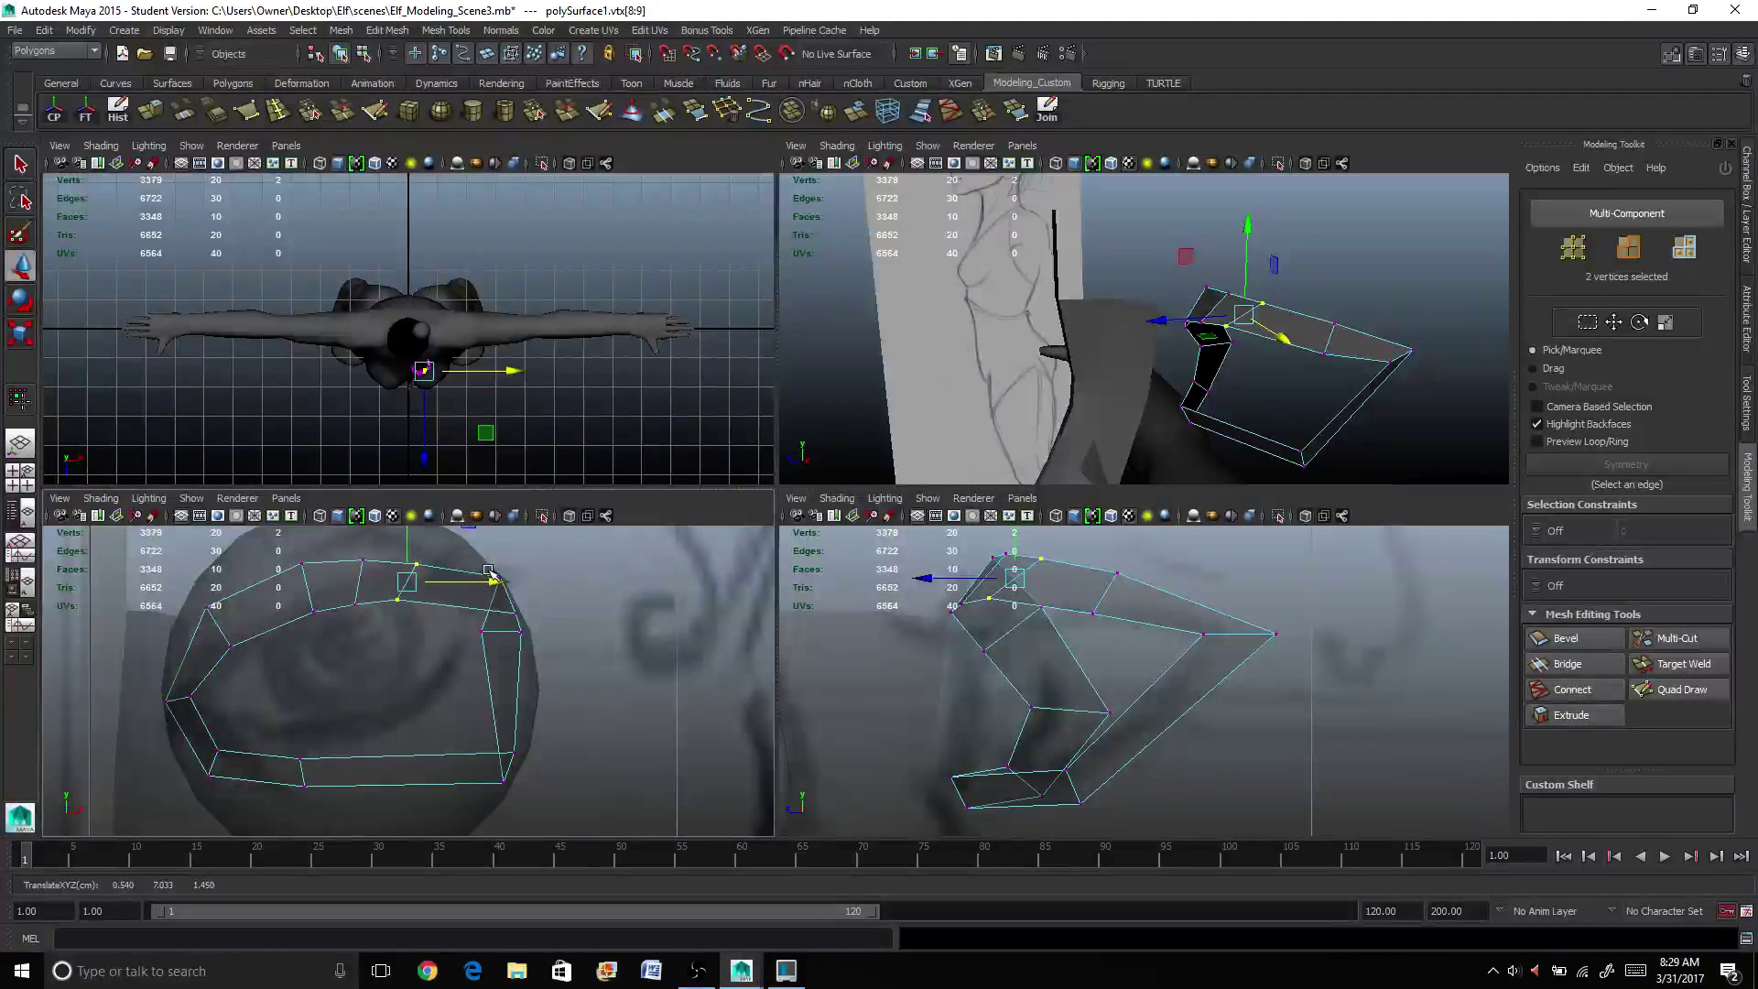
pyautogui.moveTo(528, 616); pyautogui.dragTo(531, 569)
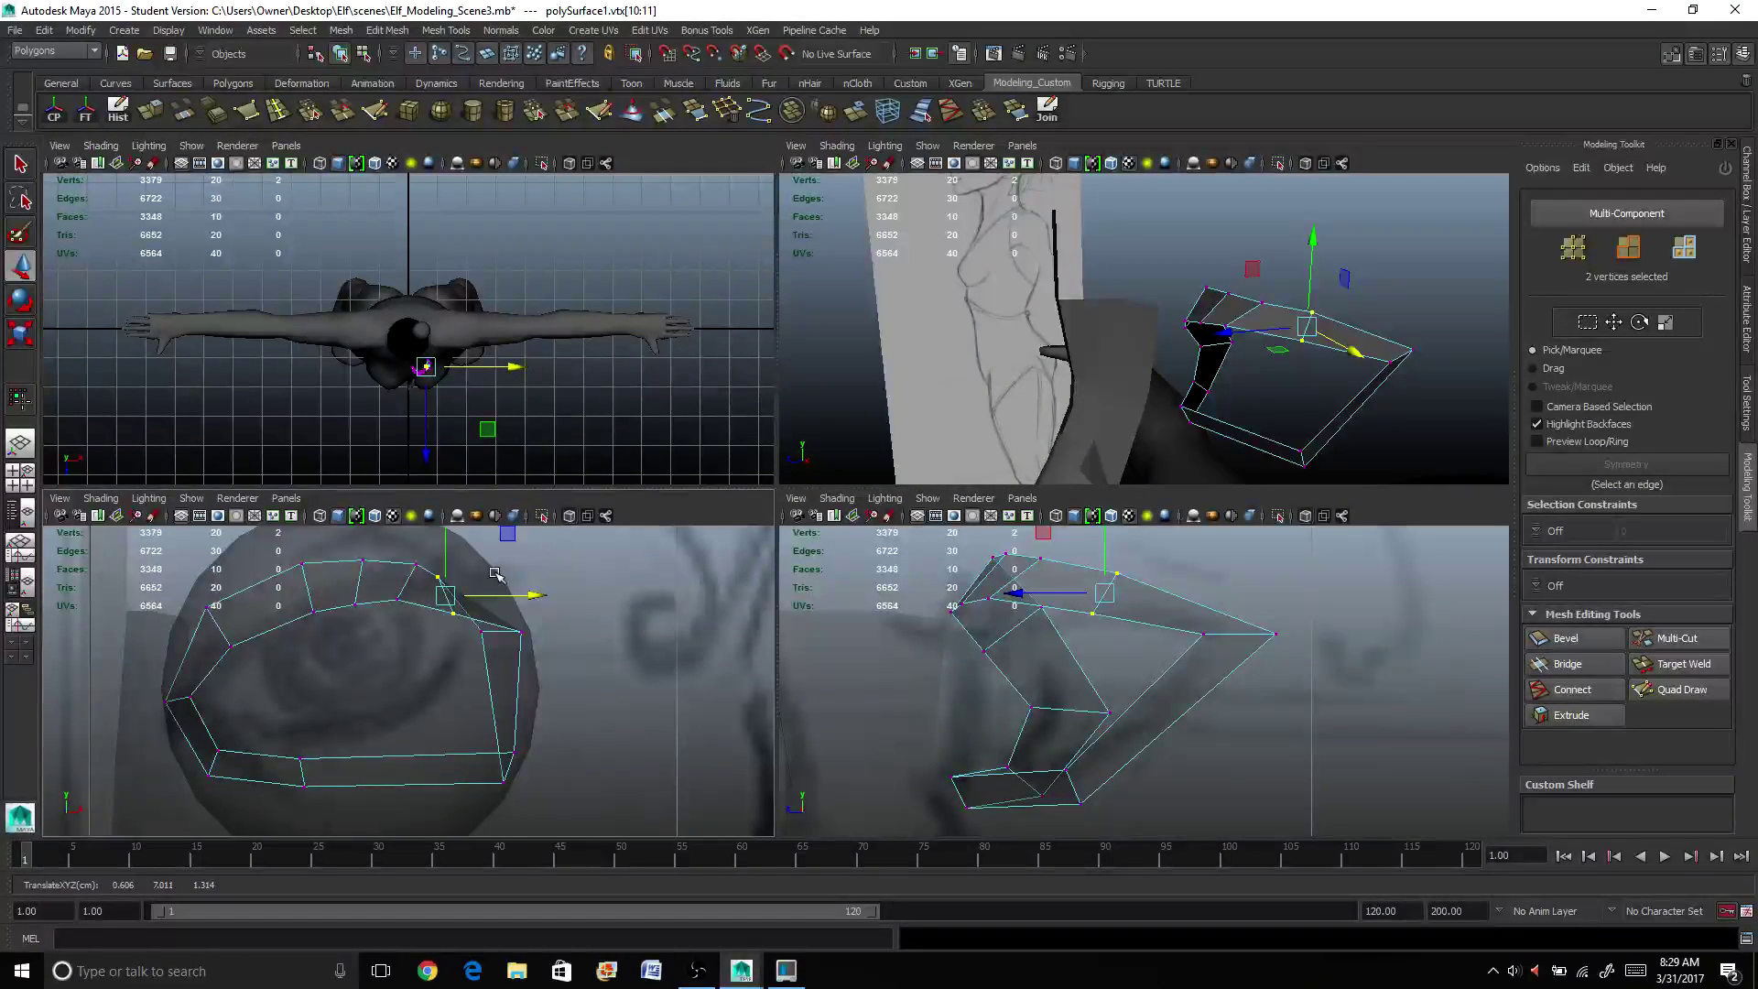
# Step: Try to rotate the eyelid's outer-corner vertex pair in the perspective view
pyautogui.keyDown('alt'); pyautogui.moveTo(1115, 392); pyautogui.dragTo(1352, 396); pyautogui.keyUp('alt')
pyautogui.scroll(4, 1351, 395)
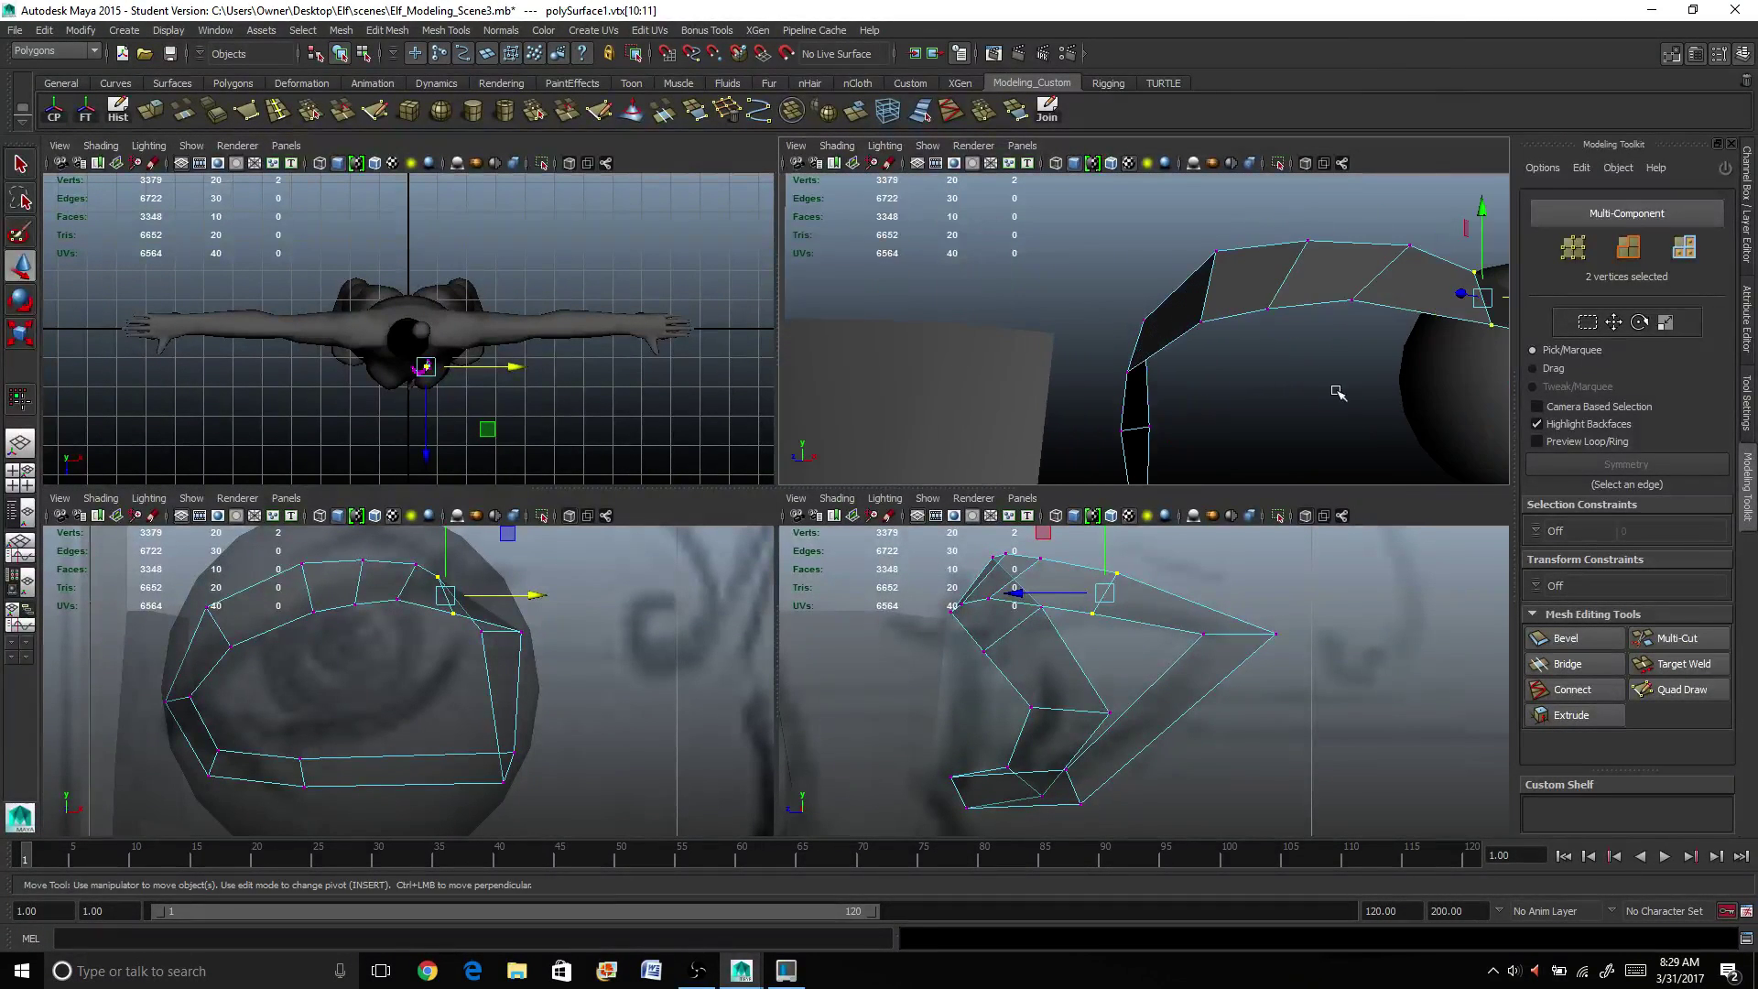
pyautogui.keyDown('alt'); pyautogui.middleClick(506, 624); pyautogui.keyUp('alt')
pyautogui.keyDown('alt'); pyautogui.moveTo(1275, 636); pyautogui.dragTo(1200, 686, button='middle'); pyautogui.keyUp('alt')
pyautogui.scroll(-4, 1259, 399)
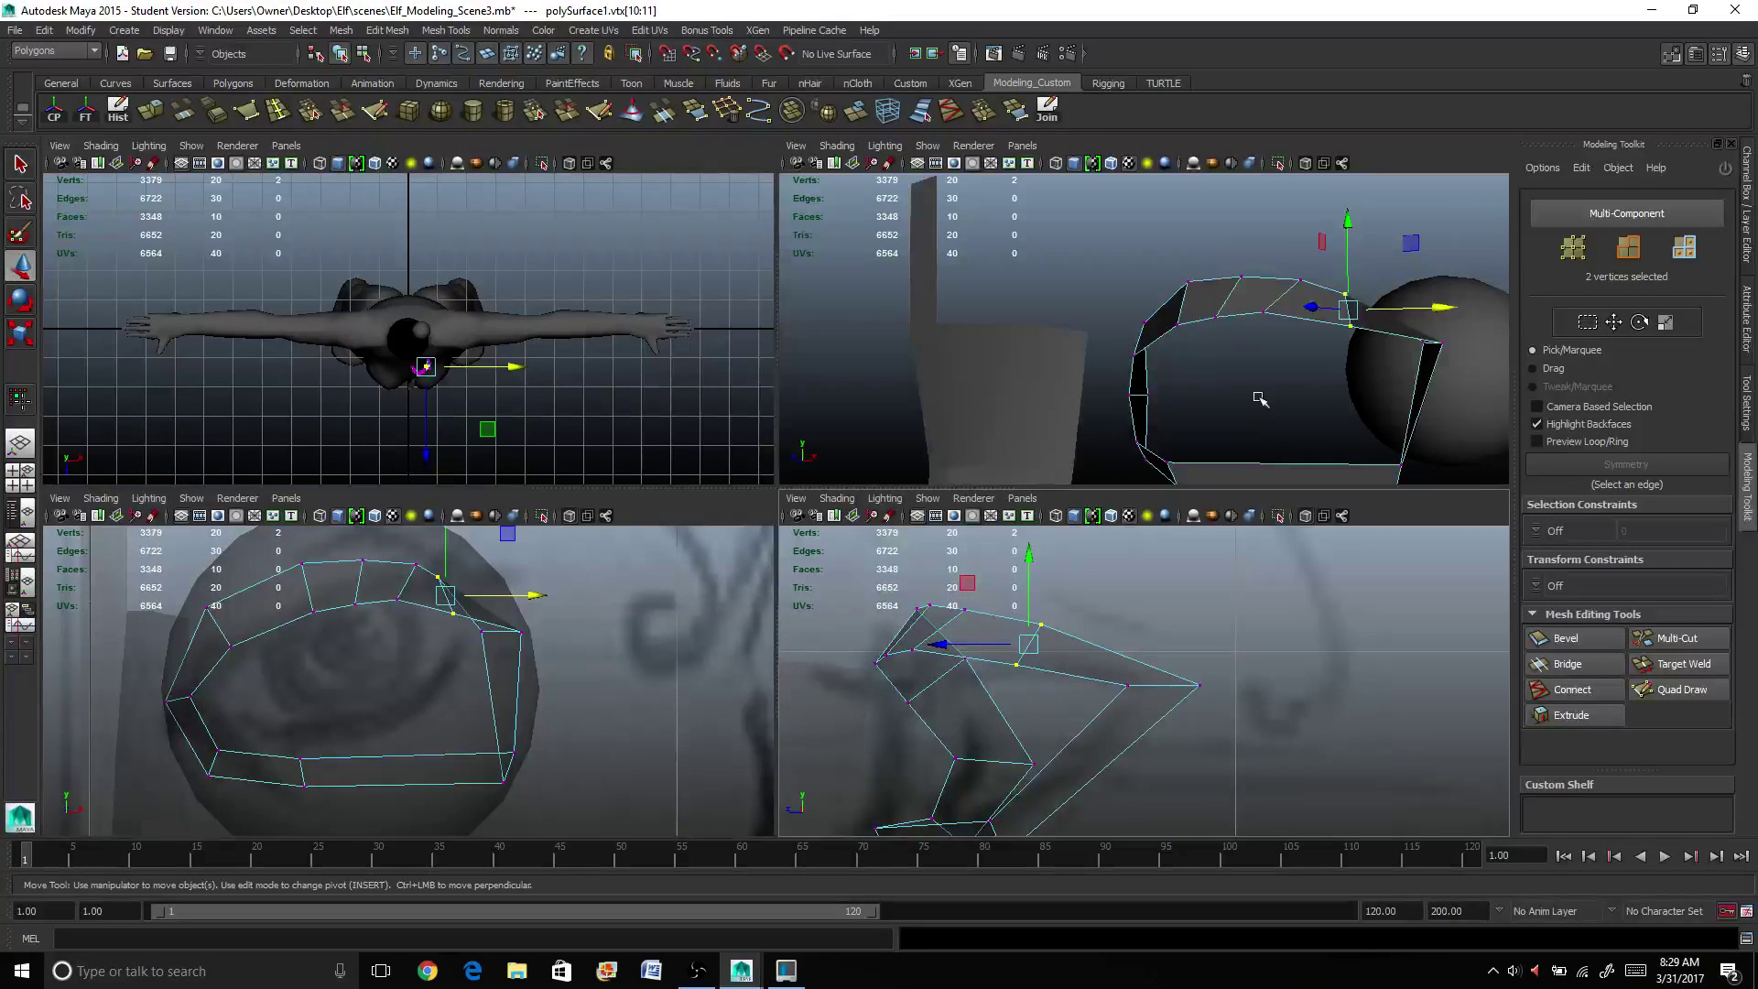
pyautogui.keyDown('alt'); pyautogui.moveTo(1260, 399); pyautogui.dragTo(1135, 270); pyautogui.keyUp('alt')
pyautogui.moveTo(1298, 257); pyautogui.dragTo(1298, 258)
pyautogui.keyDown('alt'); pyautogui.moveTo(1298, 260); pyautogui.dragTo(1278, 304); pyautogui.keyUp('alt')
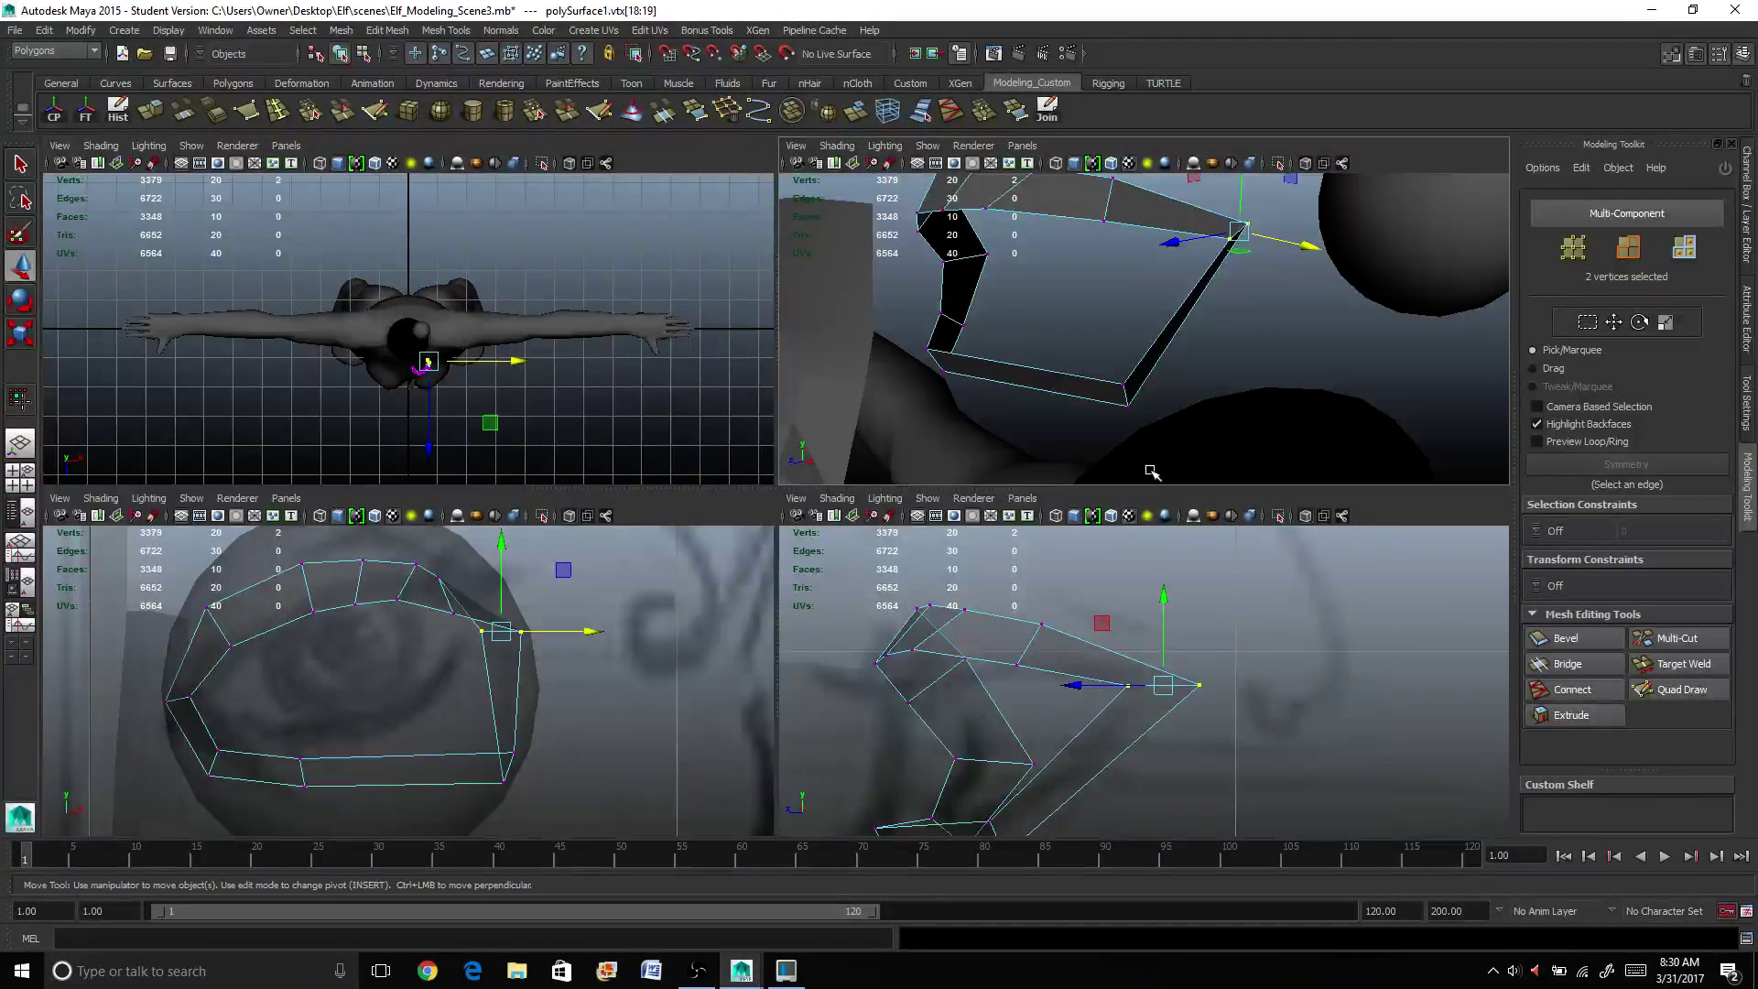
pyautogui.press('e')
pyautogui.moveTo(1284, 250)
pyautogui.mouseDown()
pyautogui.moveTo(1240, 238)
pyautogui.moveTo(1079, 294)
pyautogui.moveTo(1181, 302)
pyautogui.moveTo(1203, 261)
pyautogui.moveTo(1149, 265)
pyautogui.moveTo(1177, 259)
pyautogui.mouseUp()
# Step: Rotate the lower lid's outer vertex pair to untwist its face, and move it up and inward to follow the lid sketch
pyautogui.scroll(-2, 1218, 248)
pyautogui.moveTo(1092, 350); pyautogui.dragTo(1185, 411)
pyautogui.keyDown('alt'); pyautogui.moveTo(1006, 688); pyautogui.dragTo(1013, 591, button='middle'); pyautogui.keyUp('alt')
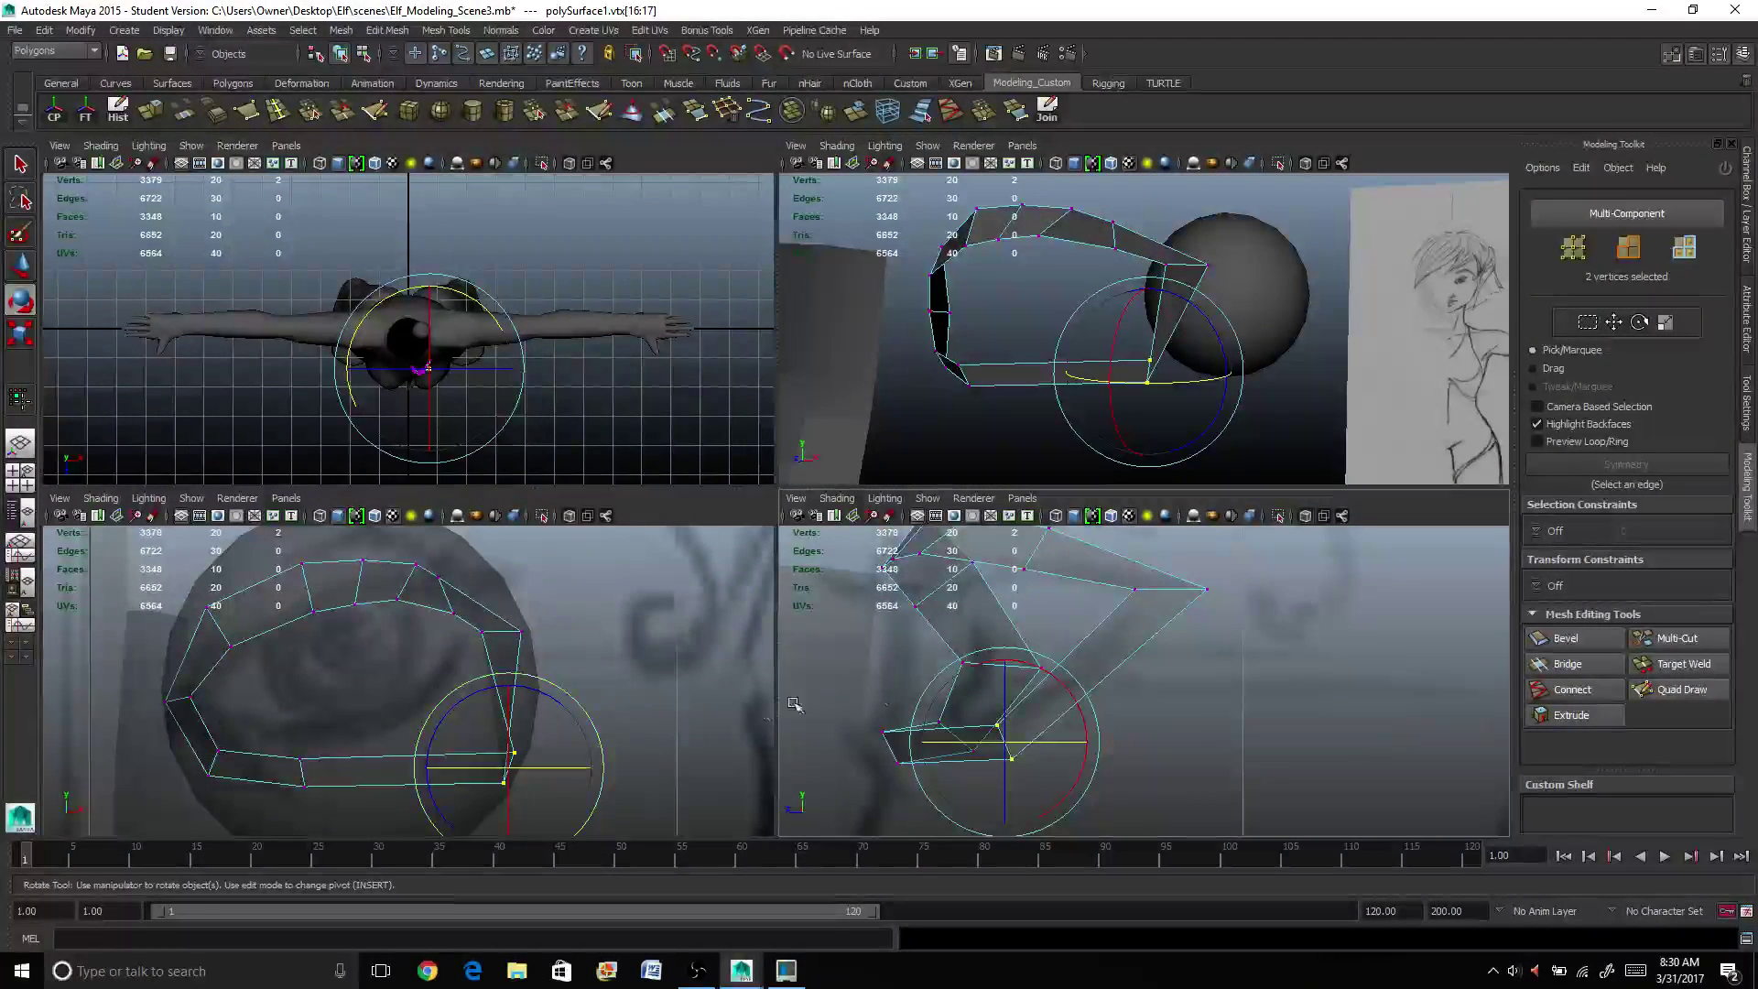
pyautogui.moveTo(551, 766); pyautogui.dragTo(391, 775)
pyautogui.press('w')
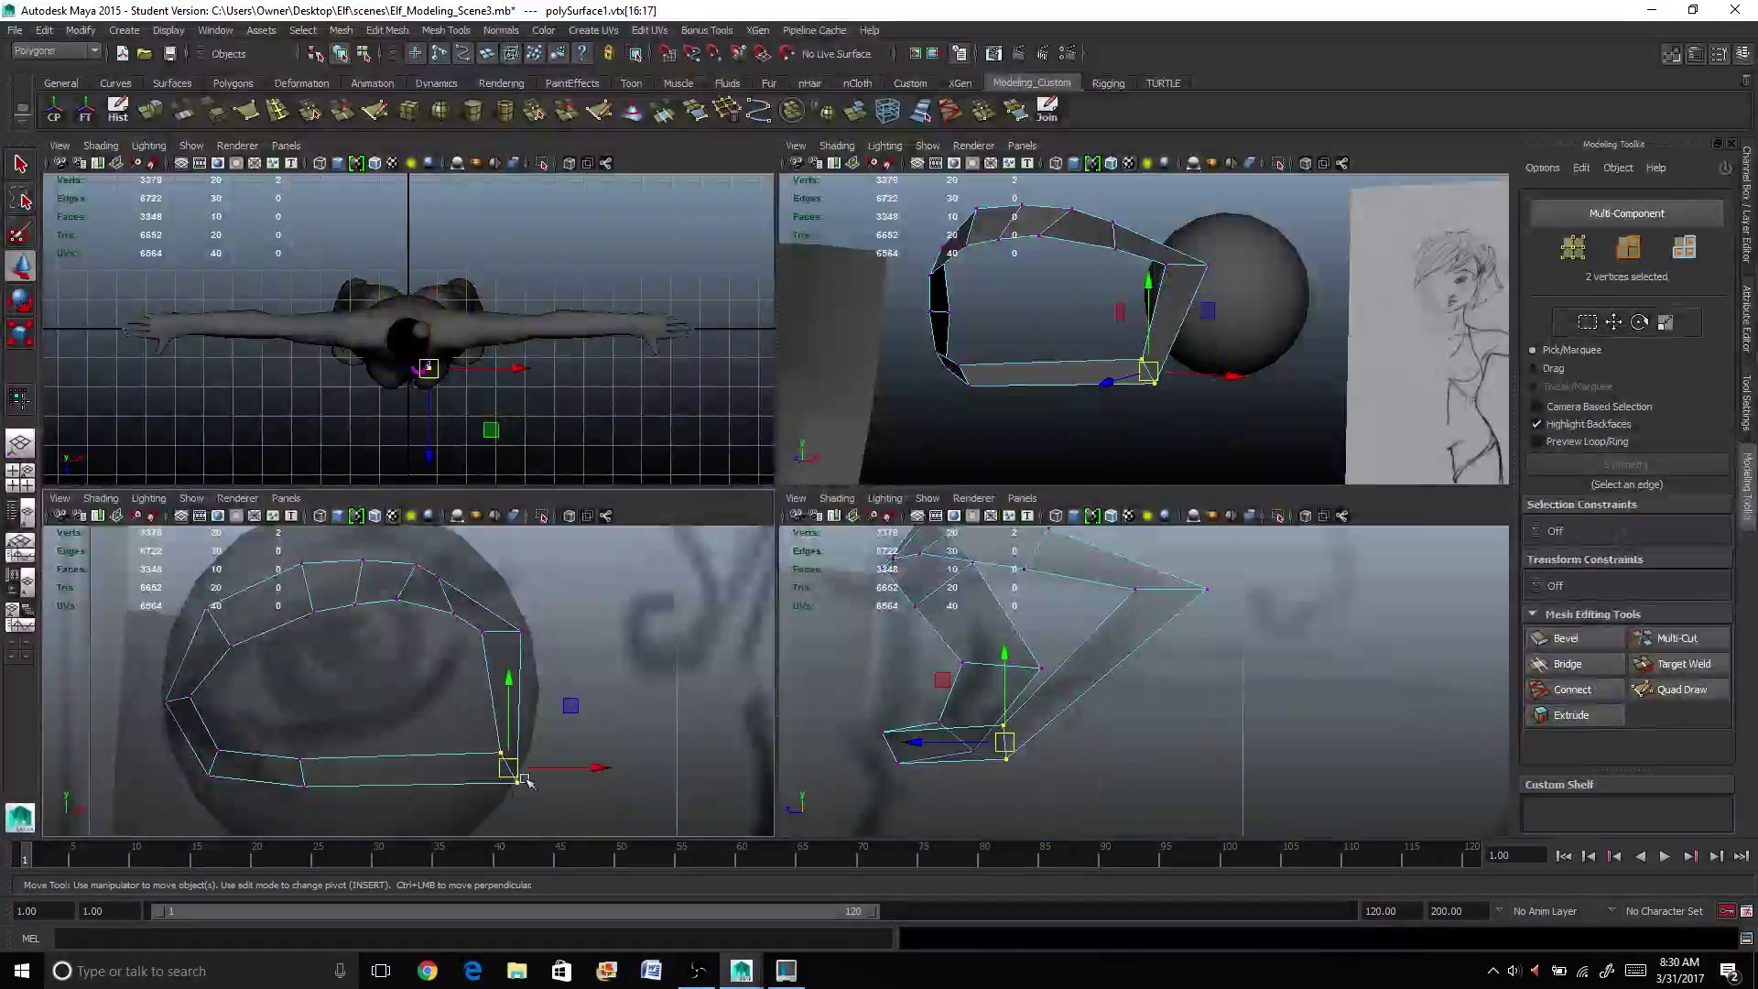
pyautogui.moveTo(510, 683); pyautogui.dragTo(509, 671)
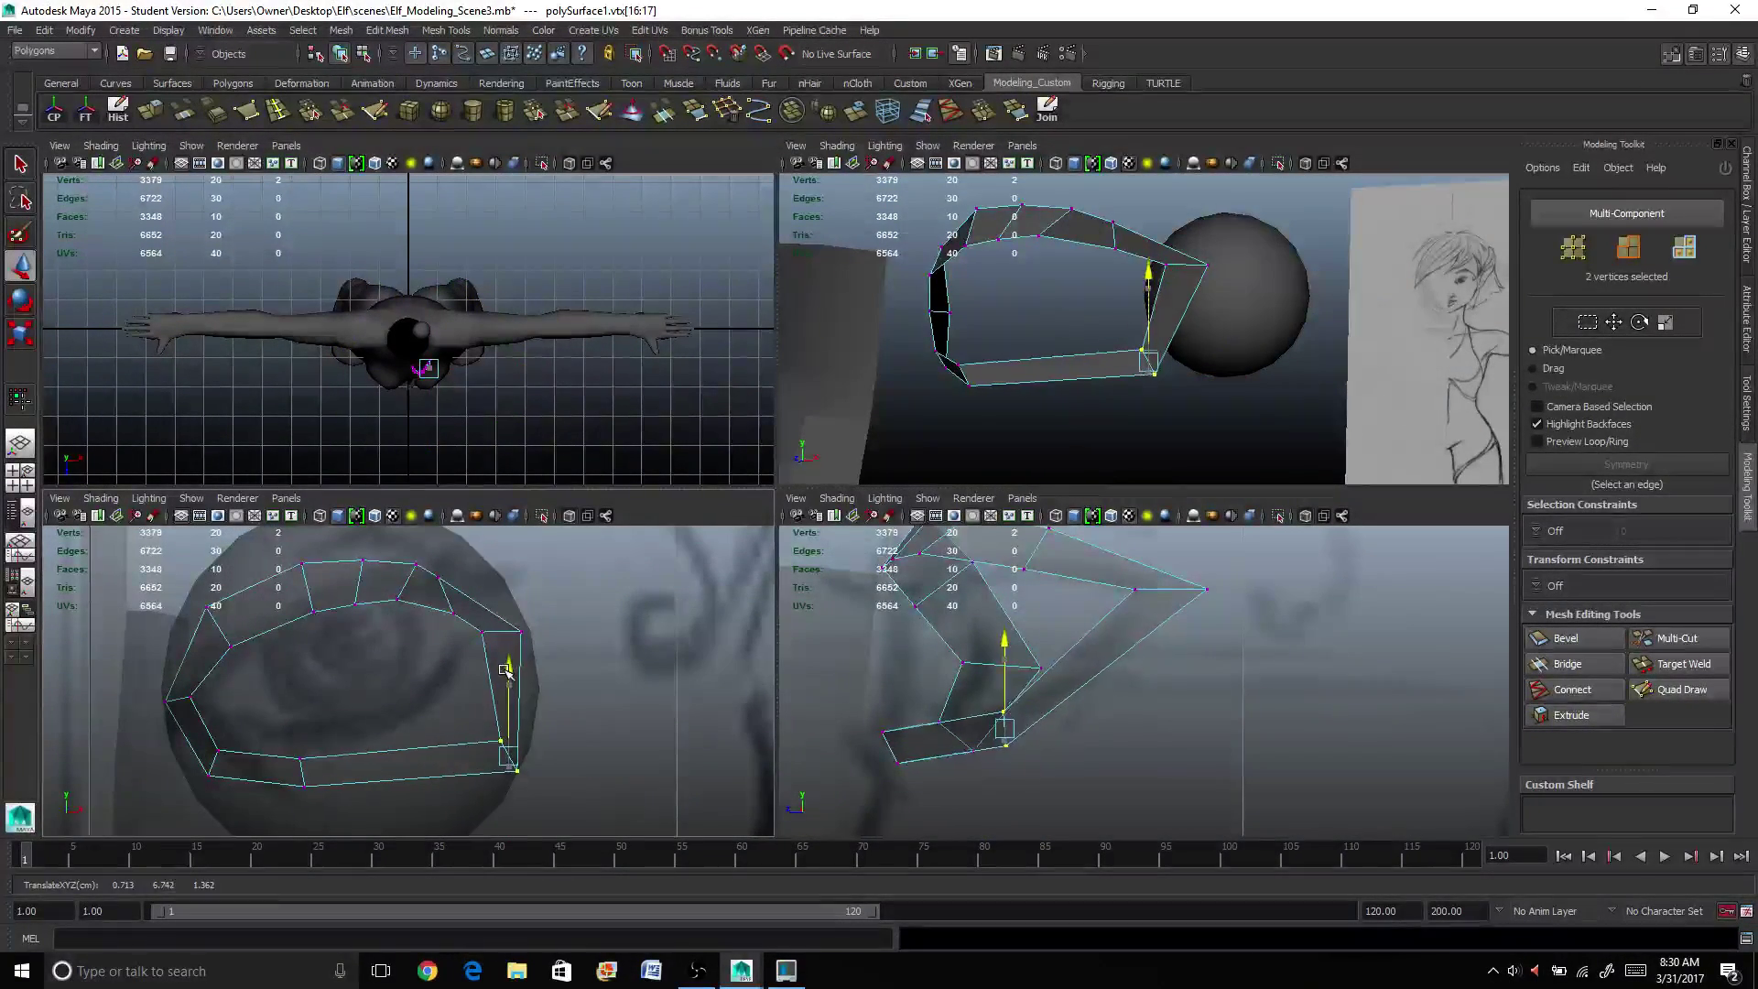
pyautogui.moveTo(595, 762); pyautogui.dragTo(469, 760)
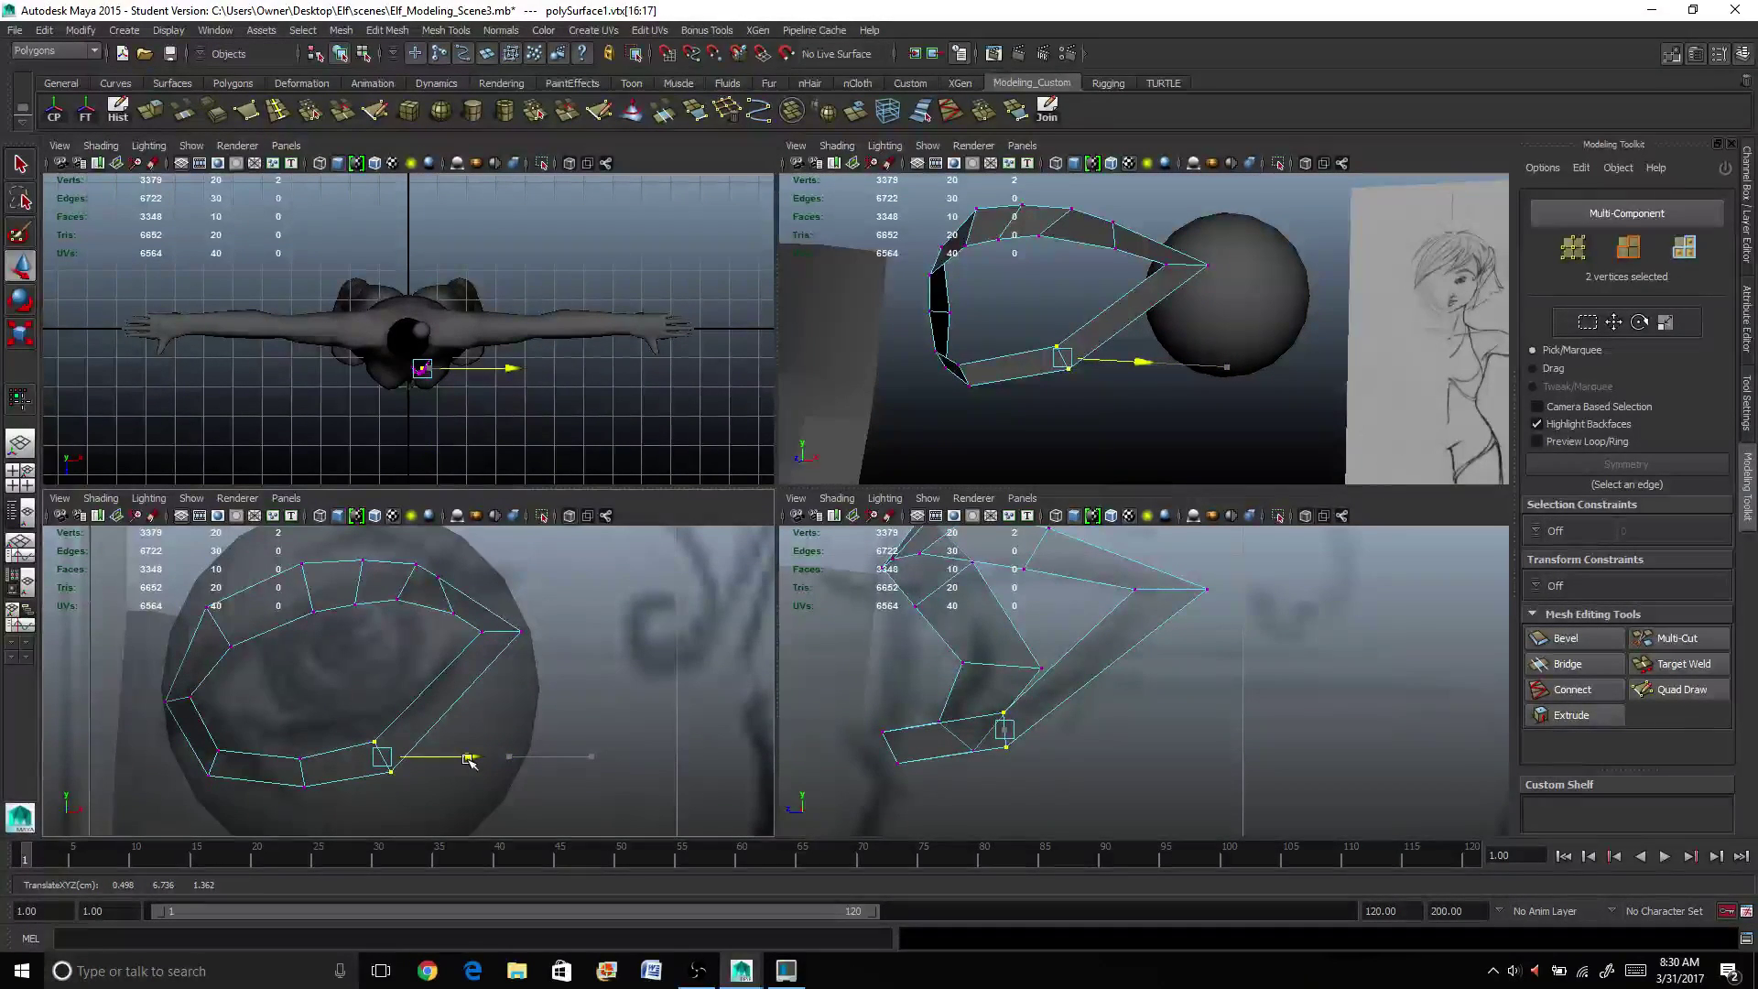
# Step: Raise the lower lid's middle and outer vertex pairs slightly in the front view
pyautogui.moveTo(1108, 380)
pyautogui.keyDown('alt'); pyautogui.mouseDown()
pyautogui.moveTo(1154, 366)
pyautogui.moveTo(1080, 381)
pyautogui.mouseUp(); pyautogui.keyUp('alt')
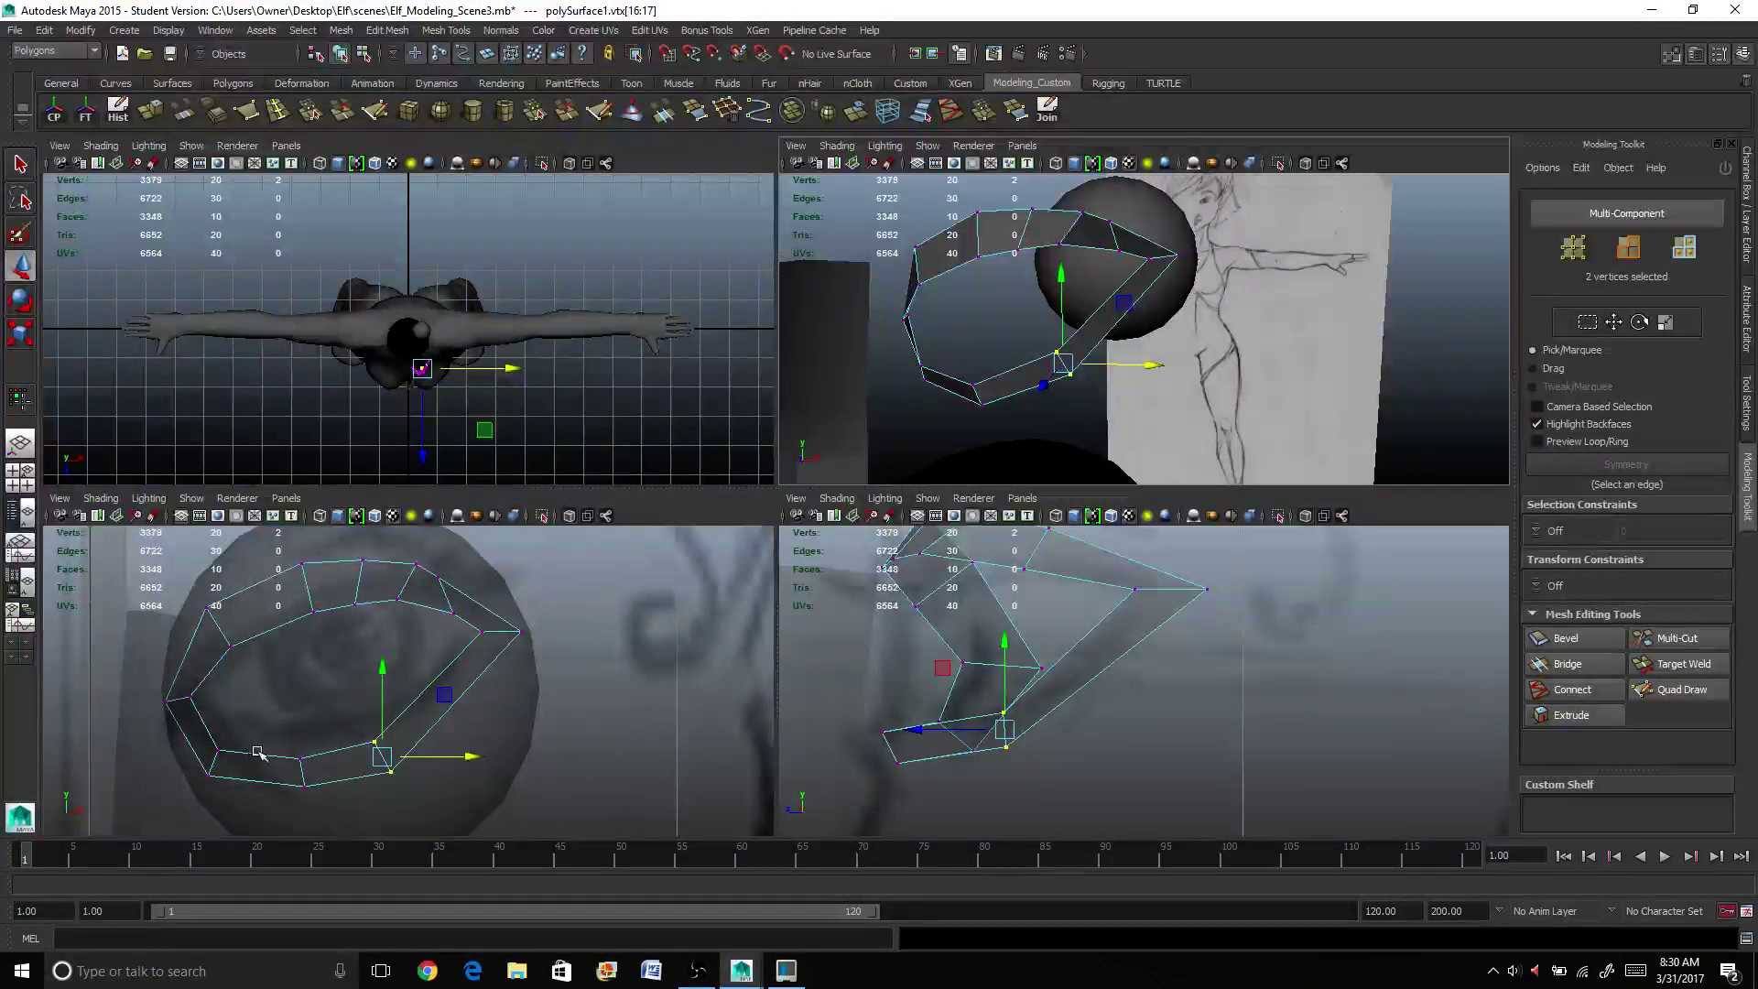
pyautogui.moveTo(284, 748); pyautogui.dragTo(320, 801)
pyautogui.moveTo(304, 689); pyautogui.dragTo(305, 675)
pyautogui.moveTo(353, 734); pyautogui.dragTo(426, 811)
pyautogui.moveTo(382, 682); pyautogui.dragTo(377, 659)
# Step: Raise the lower lid's inner-corner-side vertex pair and shift it slightly toward the lid's middle in the front view
pyautogui.moveTo(187, 732); pyautogui.dragTo(236, 789)
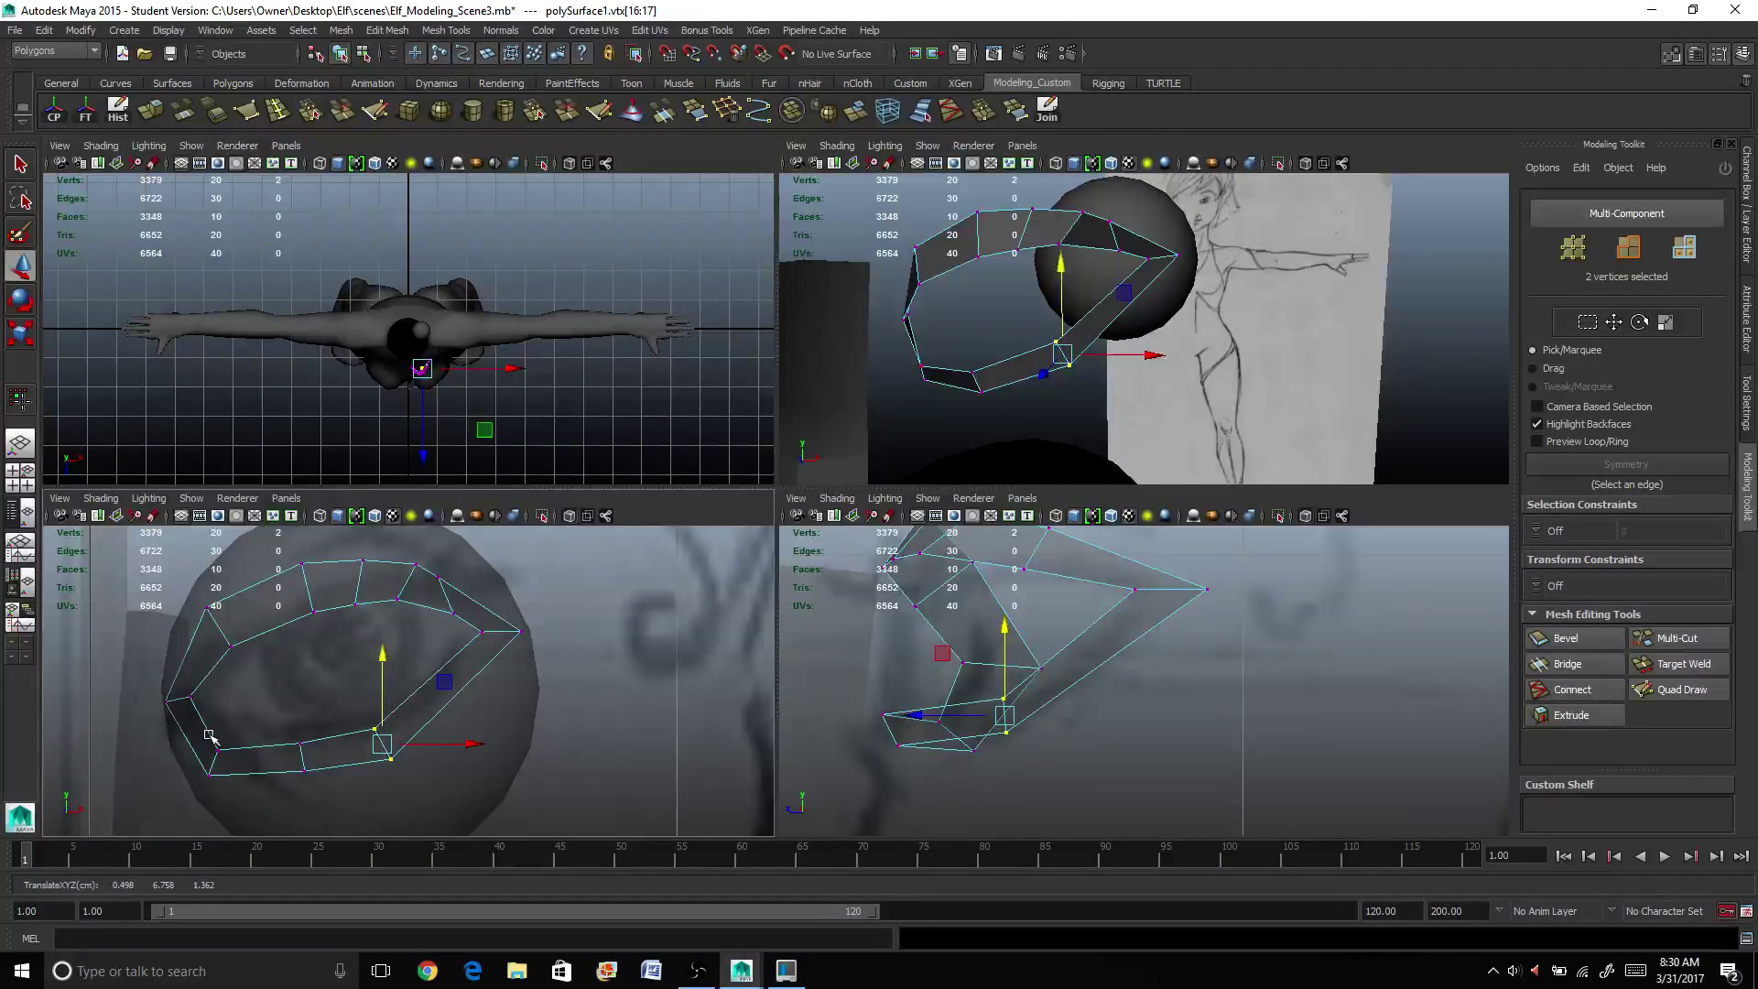
pyautogui.moveTo(224, 666); pyautogui.dragTo(221, 673)
pyautogui.moveTo(305, 752)
pyautogui.mouseDown()
pyautogui.moveTo(326, 748)
pyautogui.moveTo(307, 740)
pyautogui.mouseUp()
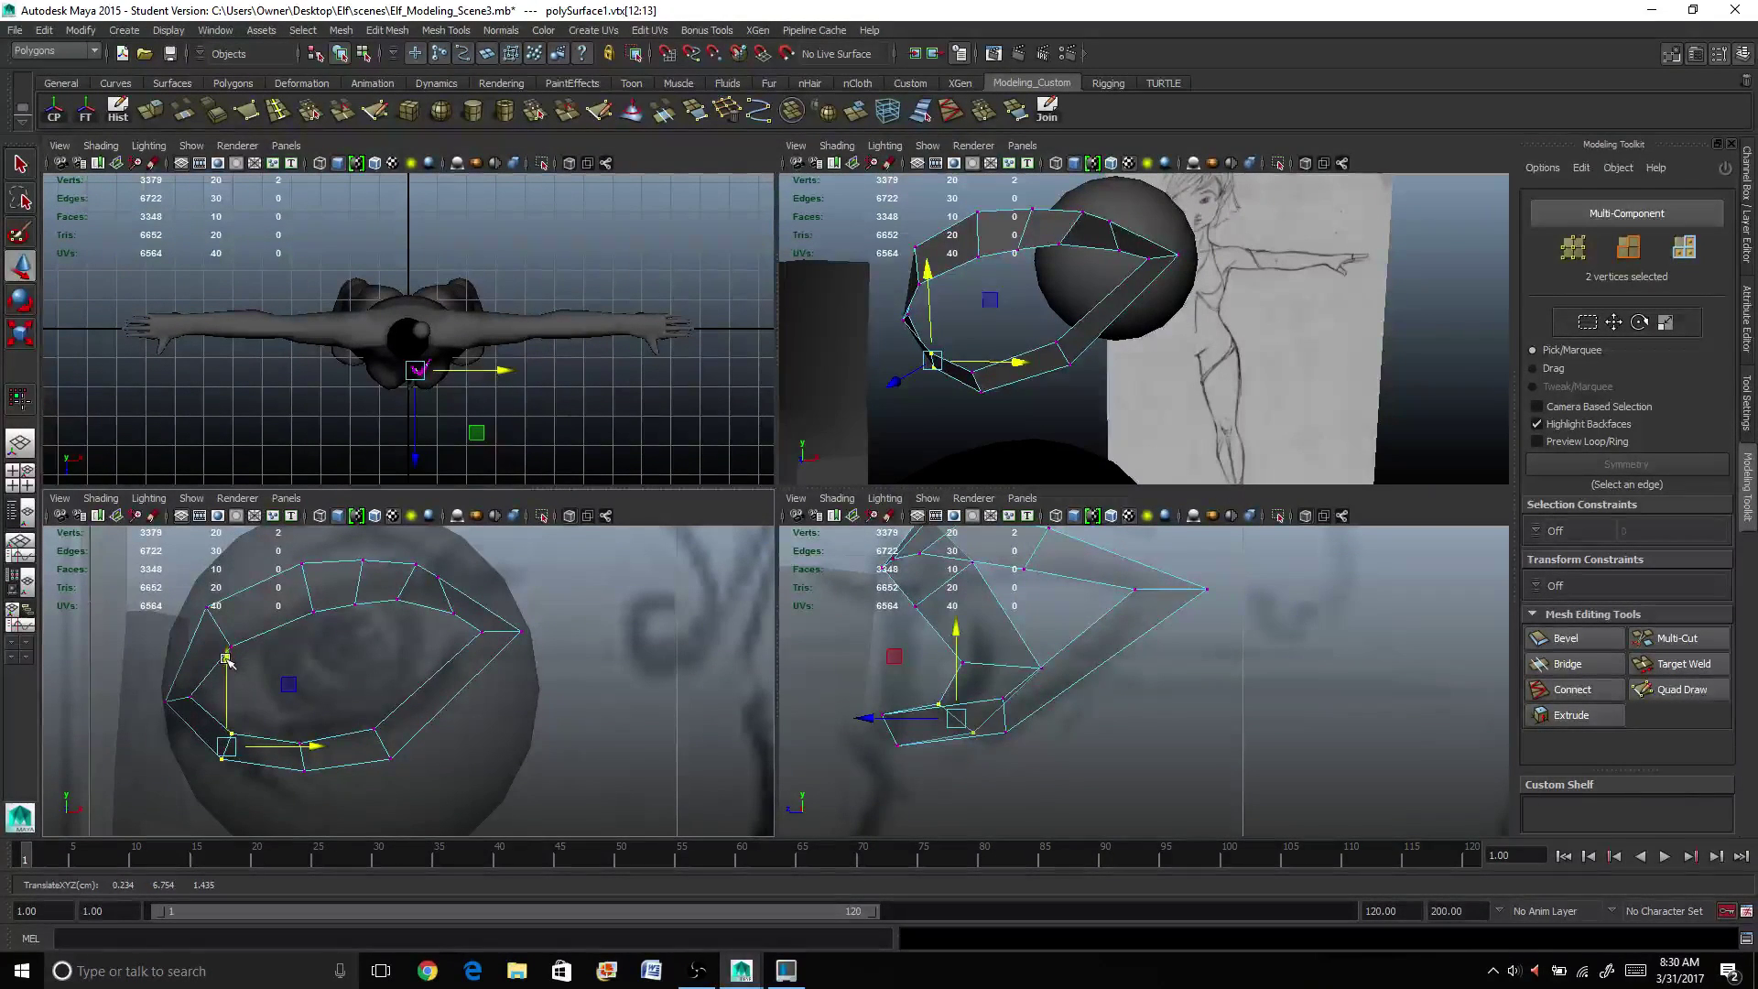
pyautogui.moveTo(227, 659); pyautogui.dragTo(227, 655)
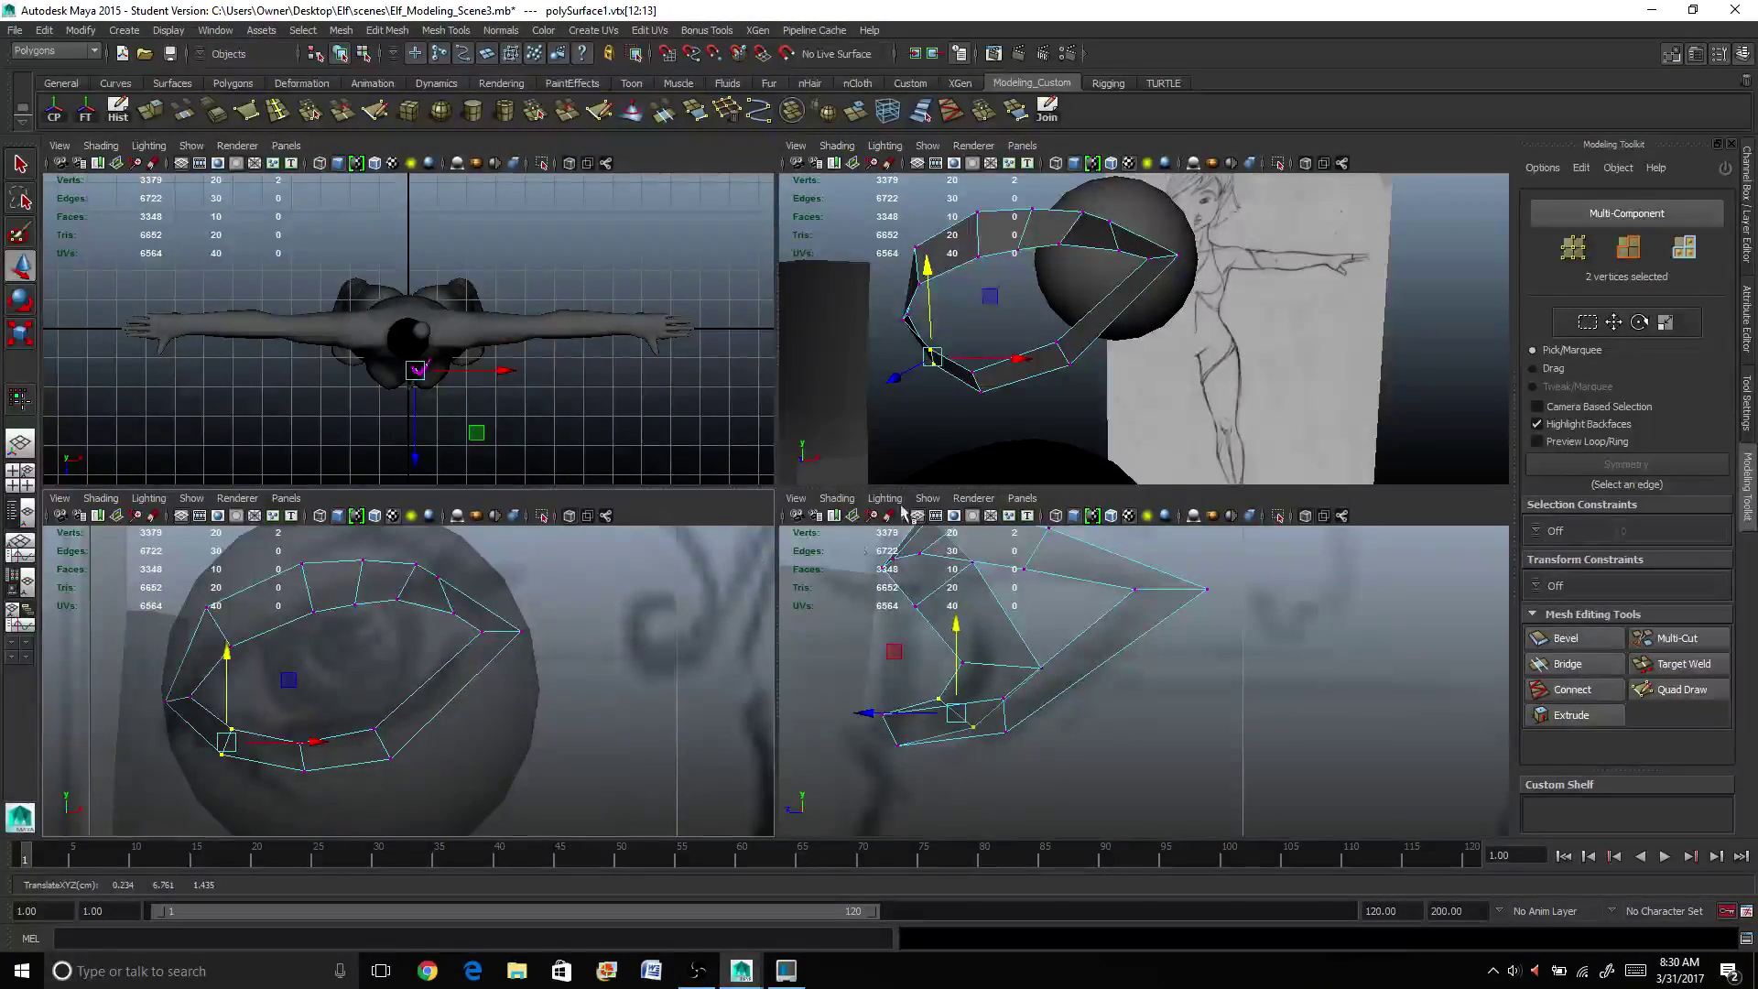
# Step: Pull the lower lid's outer vertex pair forward in depth to round the lid's curve
pyautogui.scroll(-3, 954, 328)
pyautogui.moveTo(955, 328)
pyautogui.keyDown('alt'); pyautogui.mouseDown()
pyautogui.moveTo(1034, 335)
pyautogui.moveTo(910, 314)
pyautogui.moveTo(1140, 351)
pyautogui.moveTo(1074, 358)
pyautogui.moveTo(1117, 372)
pyautogui.moveTo(1244, 365)
pyautogui.moveTo(1206, 369)
pyautogui.mouseUp(); pyautogui.keyUp('alt')
pyautogui.scroll(-3, 988, 333)
pyautogui.scroll(5, 1074, 358)
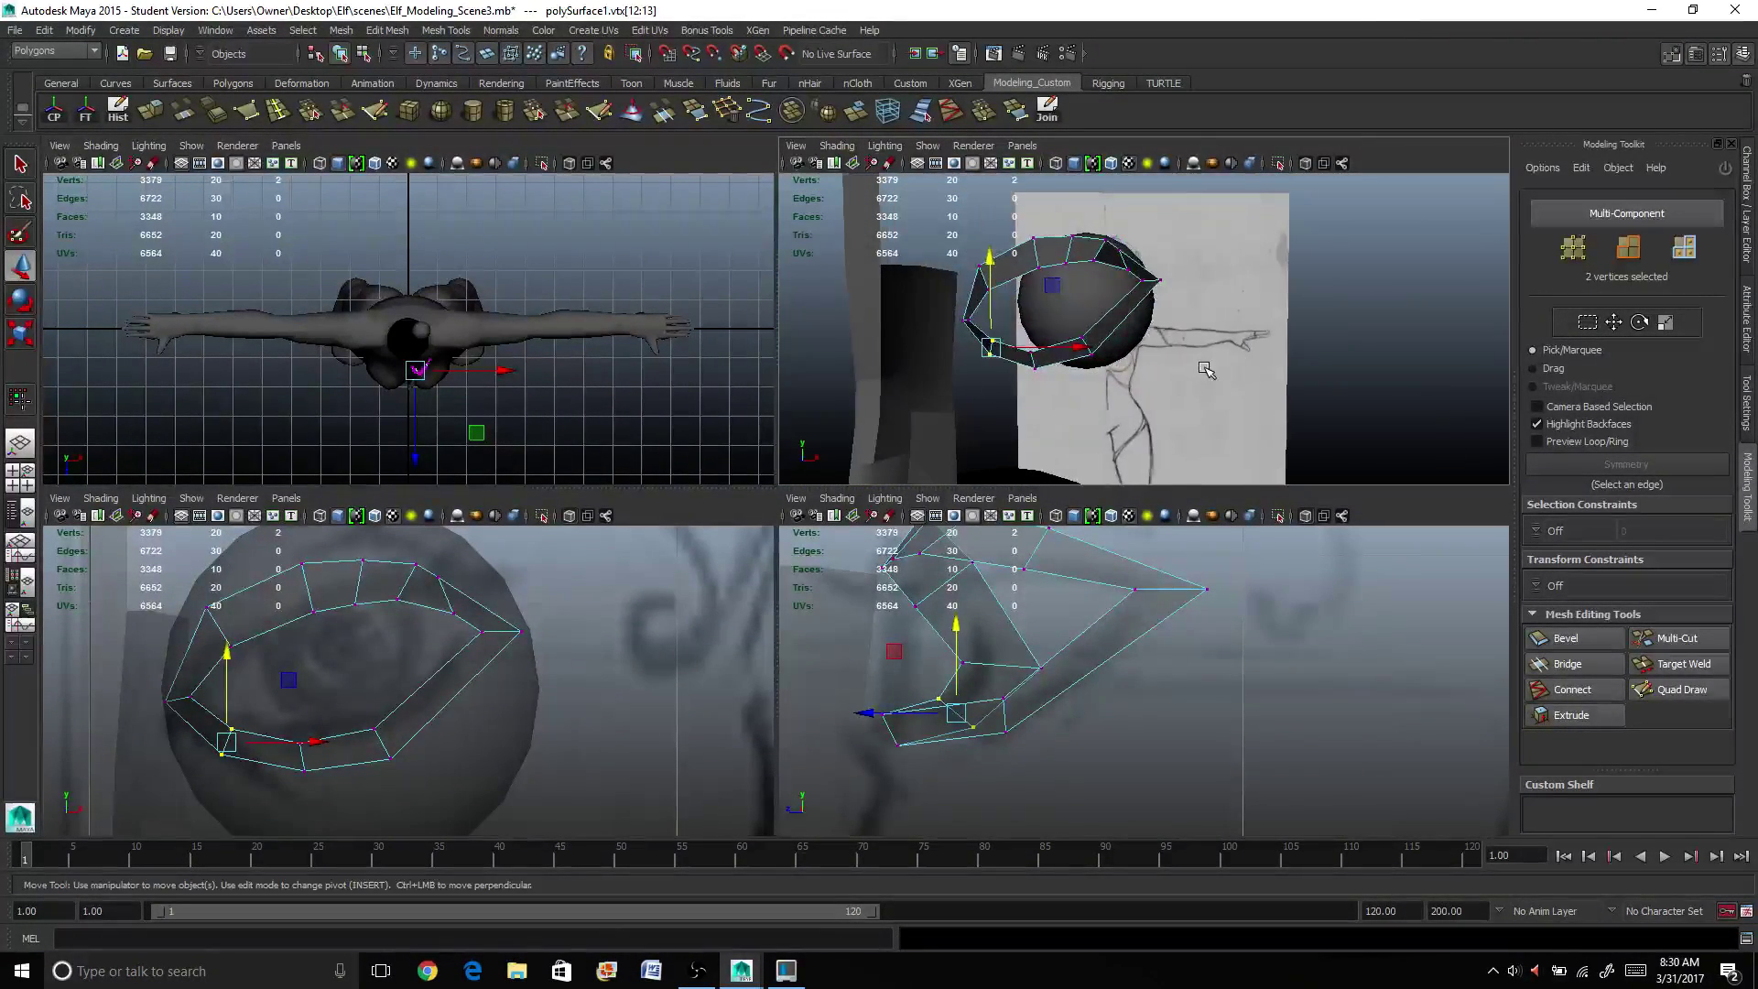
pyautogui.moveTo(1149, 281)
pyautogui.keyDown('alt'); pyautogui.mouseDown()
pyautogui.moveTo(855, 373)
pyautogui.moveTo(869, 340)
pyautogui.moveTo(1142, 341)
pyautogui.moveTo(1058, 340)
pyautogui.moveTo(1160, 404)
pyautogui.mouseUp(); pyautogui.keyUp('alt')
pyautogui.moveTo(1140, 384); pyautogui.dragTo(1206, 359)
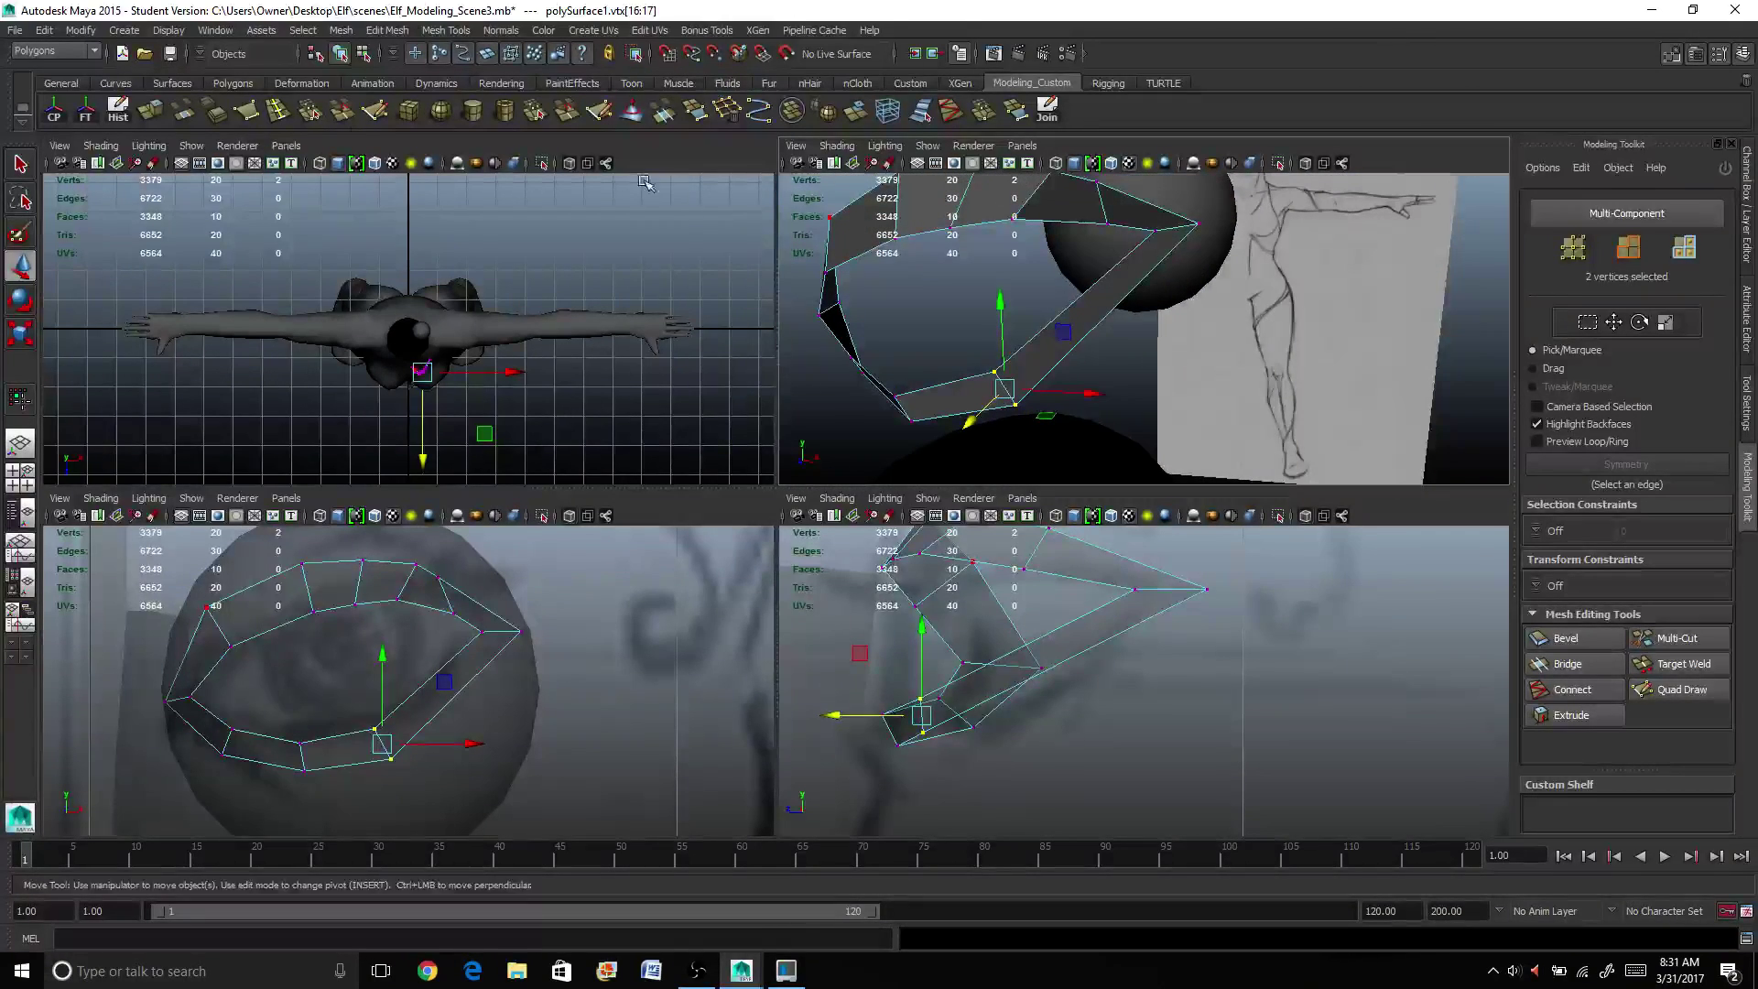
# Step: Insert an edge loop across the long lower-lid face between the outer vertex pair and the outer corner
pyautogui.click(280, 112)
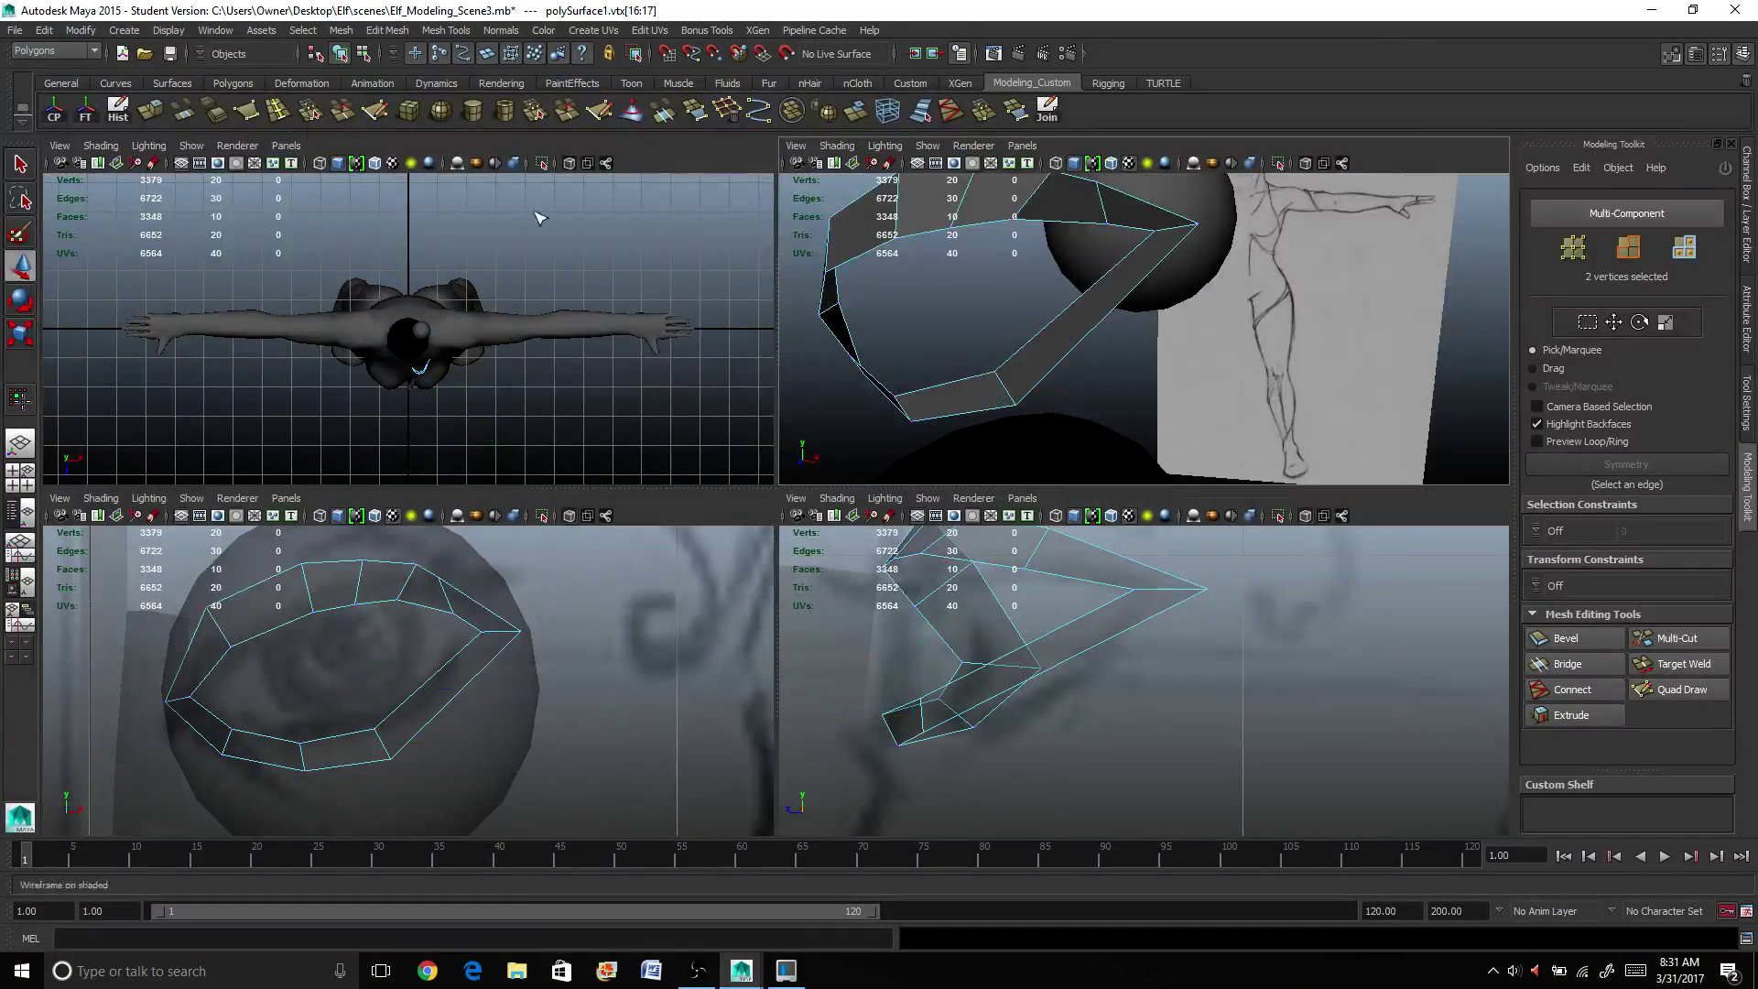
pyautogui.click(1079, 310)
pyautogui.keyDown('alt'); pyautogui.moveTo(1105, 378); pyautogui.dragTo(1073, 348); pyautogui.keyUp('alt')
pyautogui.scroll(-4, 1103, 347)
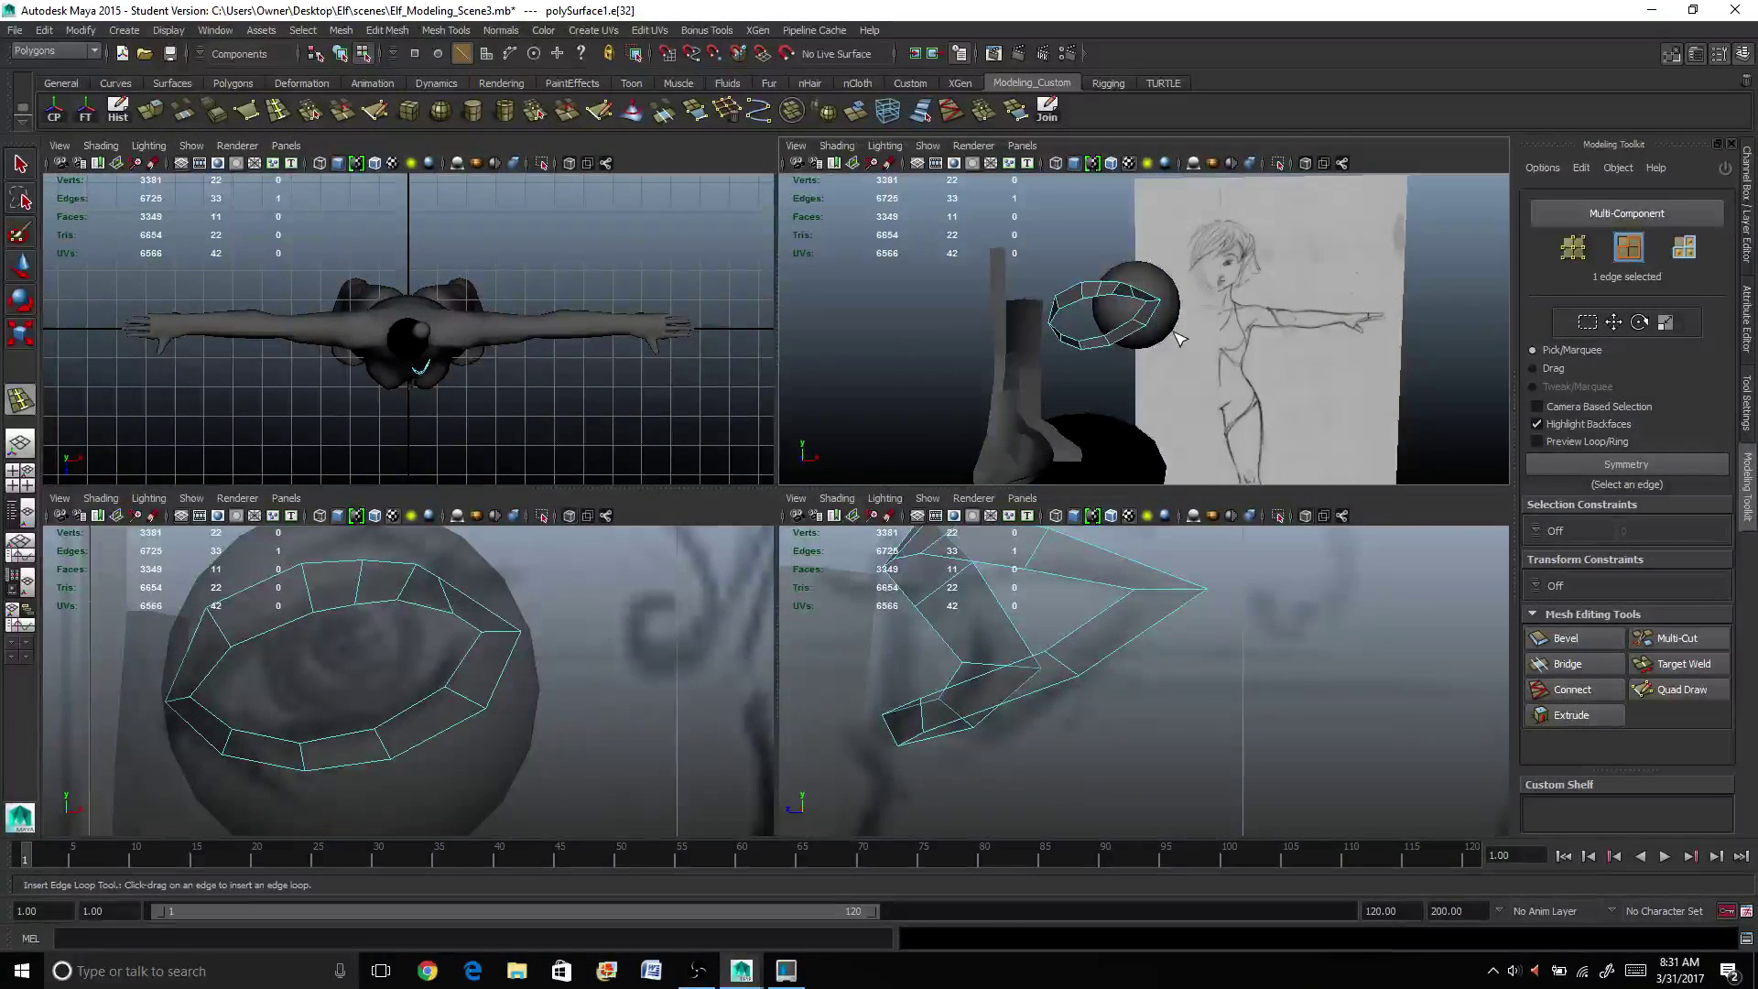
# Step: Rotate the new lower-lid edge to follow the curve of the lid toward the outer corner
pyautogui.press('e')
pyautogui.scroll(3, 1162, 325)
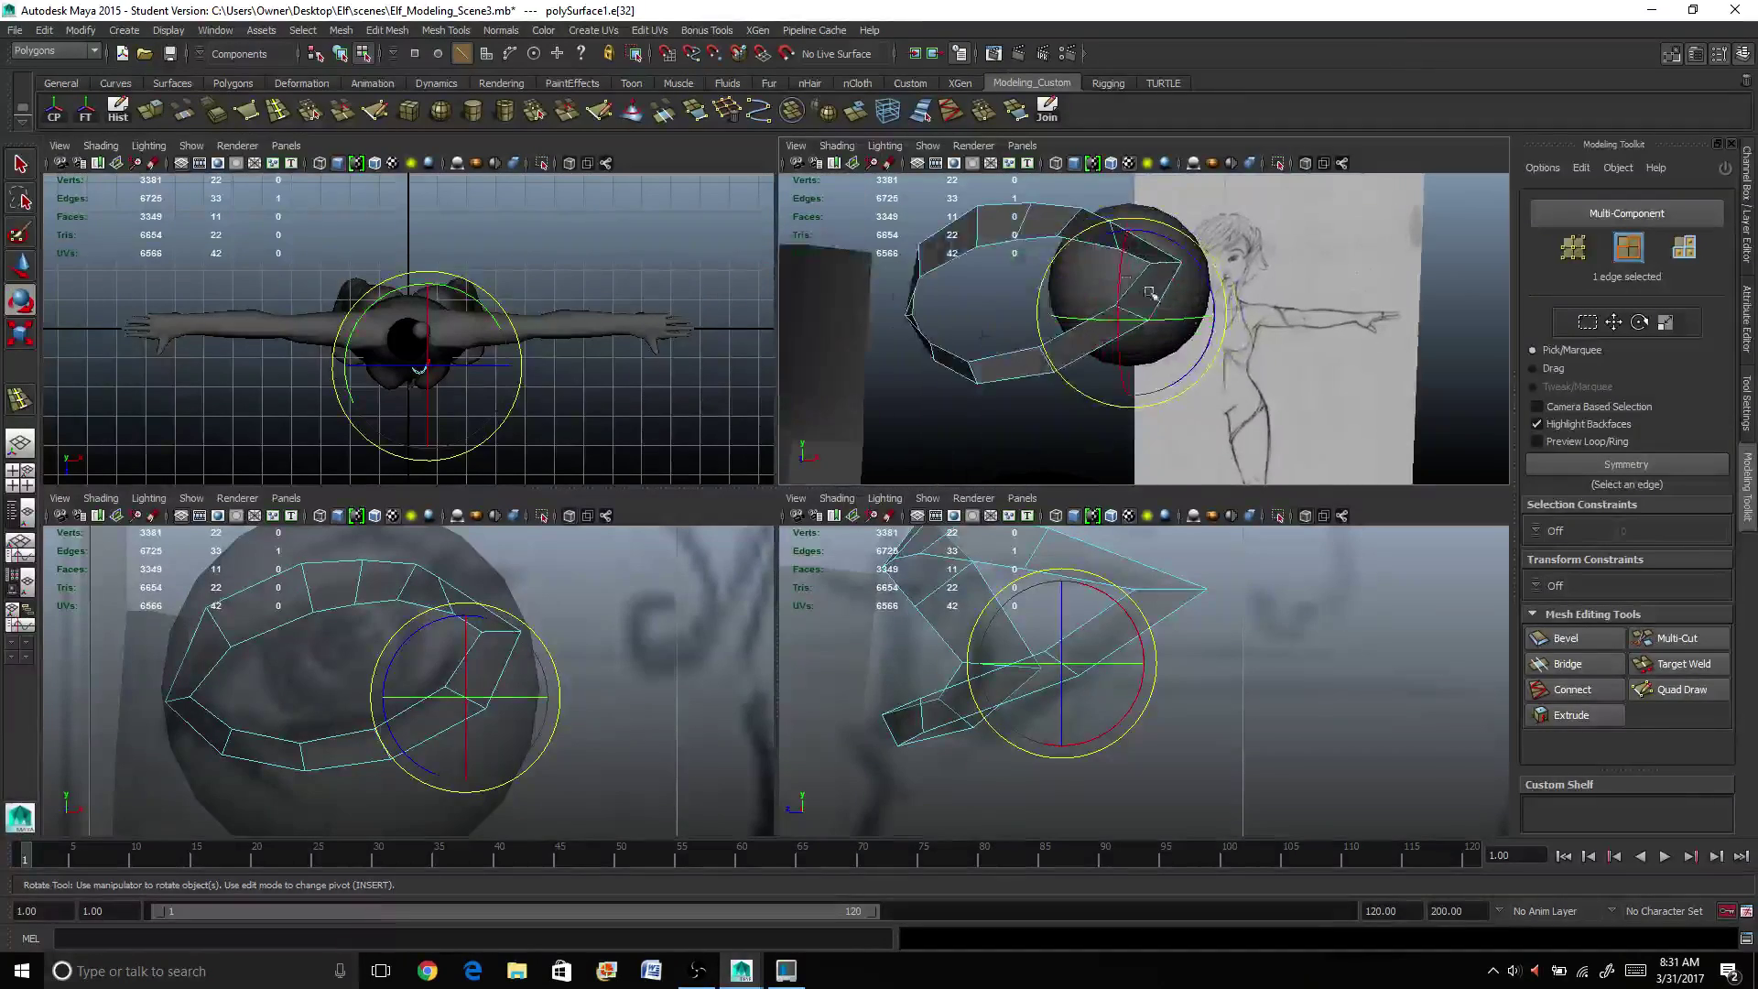
pyautogui.moveTo(1152, 314)
pyautogui.mouseDown()
pyautogui.moveTo(1143, 279)
pyautogui.moveTo(1124, 295)
pyautogui.mouseUp()
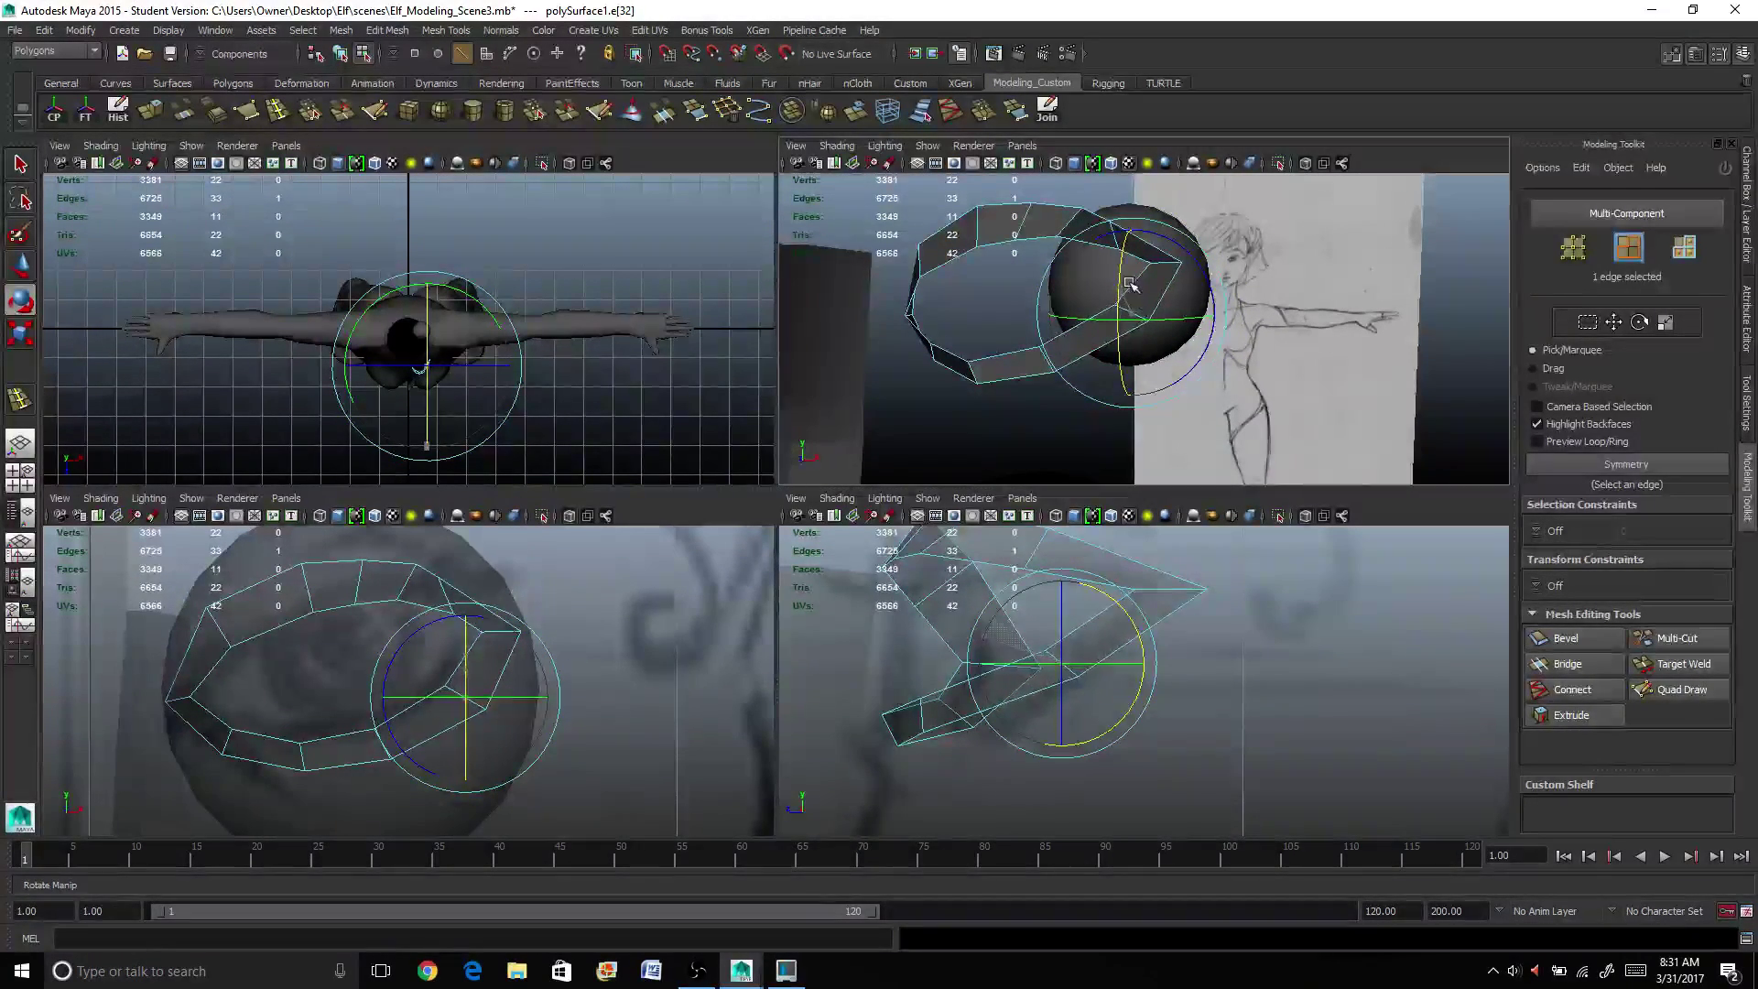
pyautogui.moveTo(1168, 240)
pyautogui.mouseDown()
pyautogui.moveTo(1199, 251)
pyautogui.moveTo(1174, 262)
pyautogui.mouseUp()
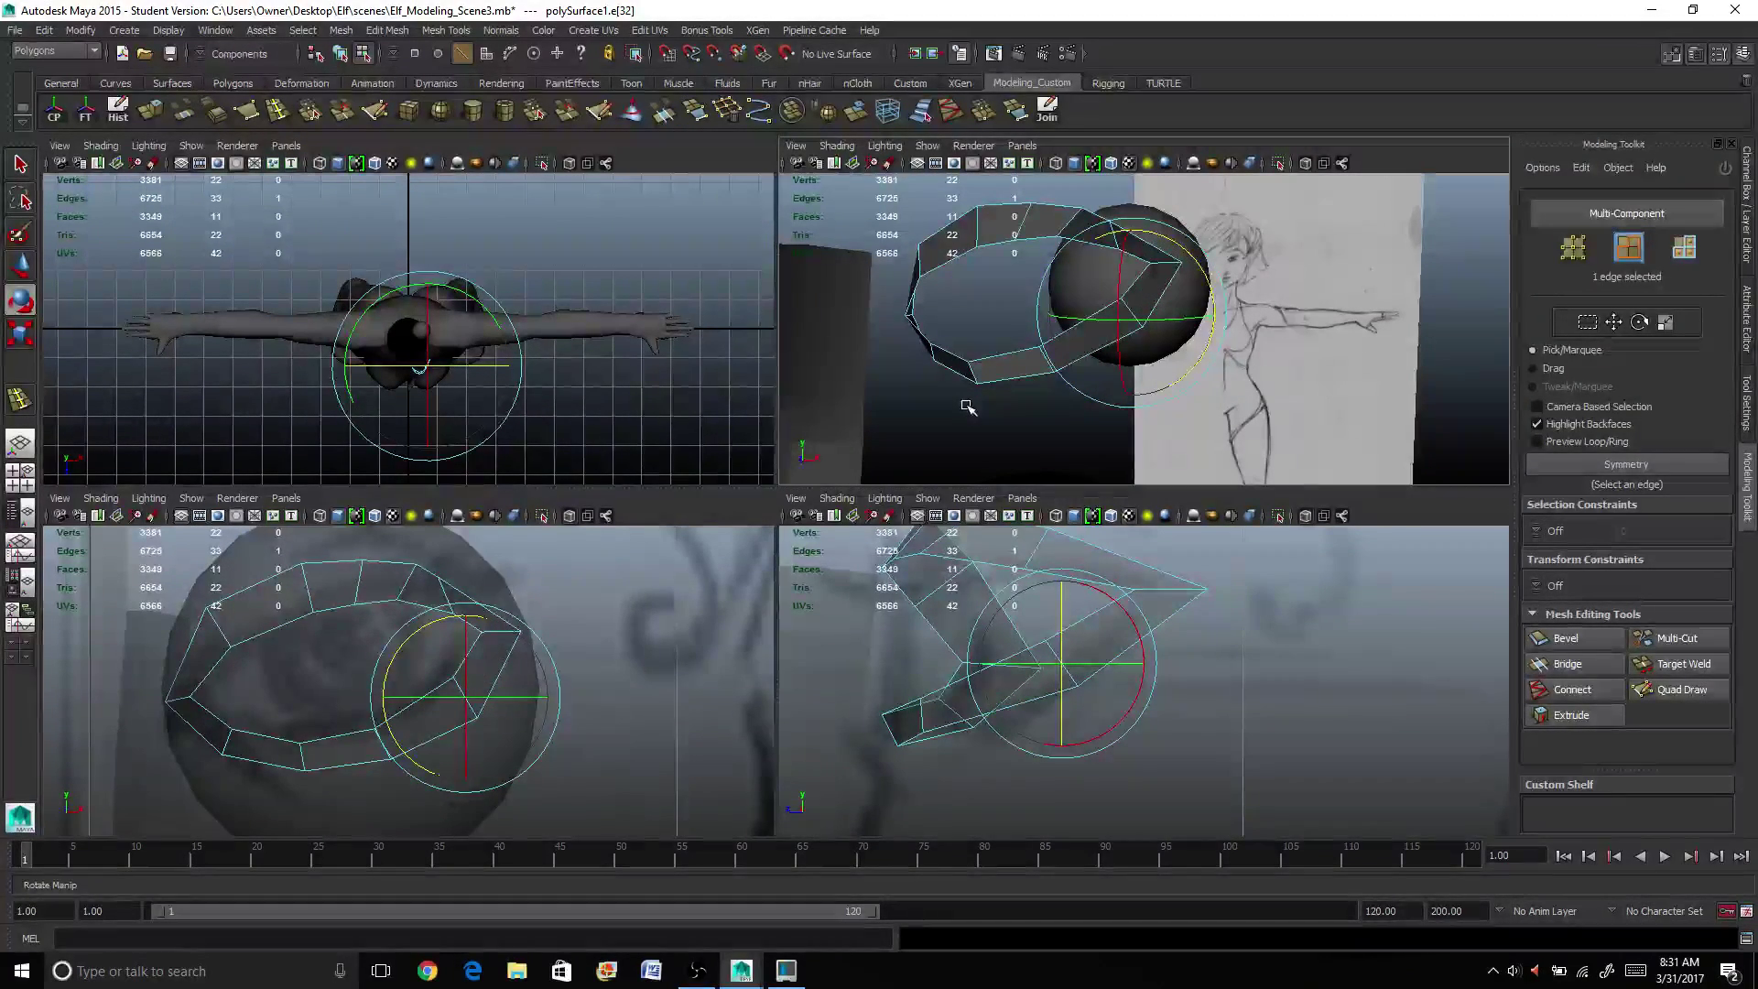
pyautogui.press('q')
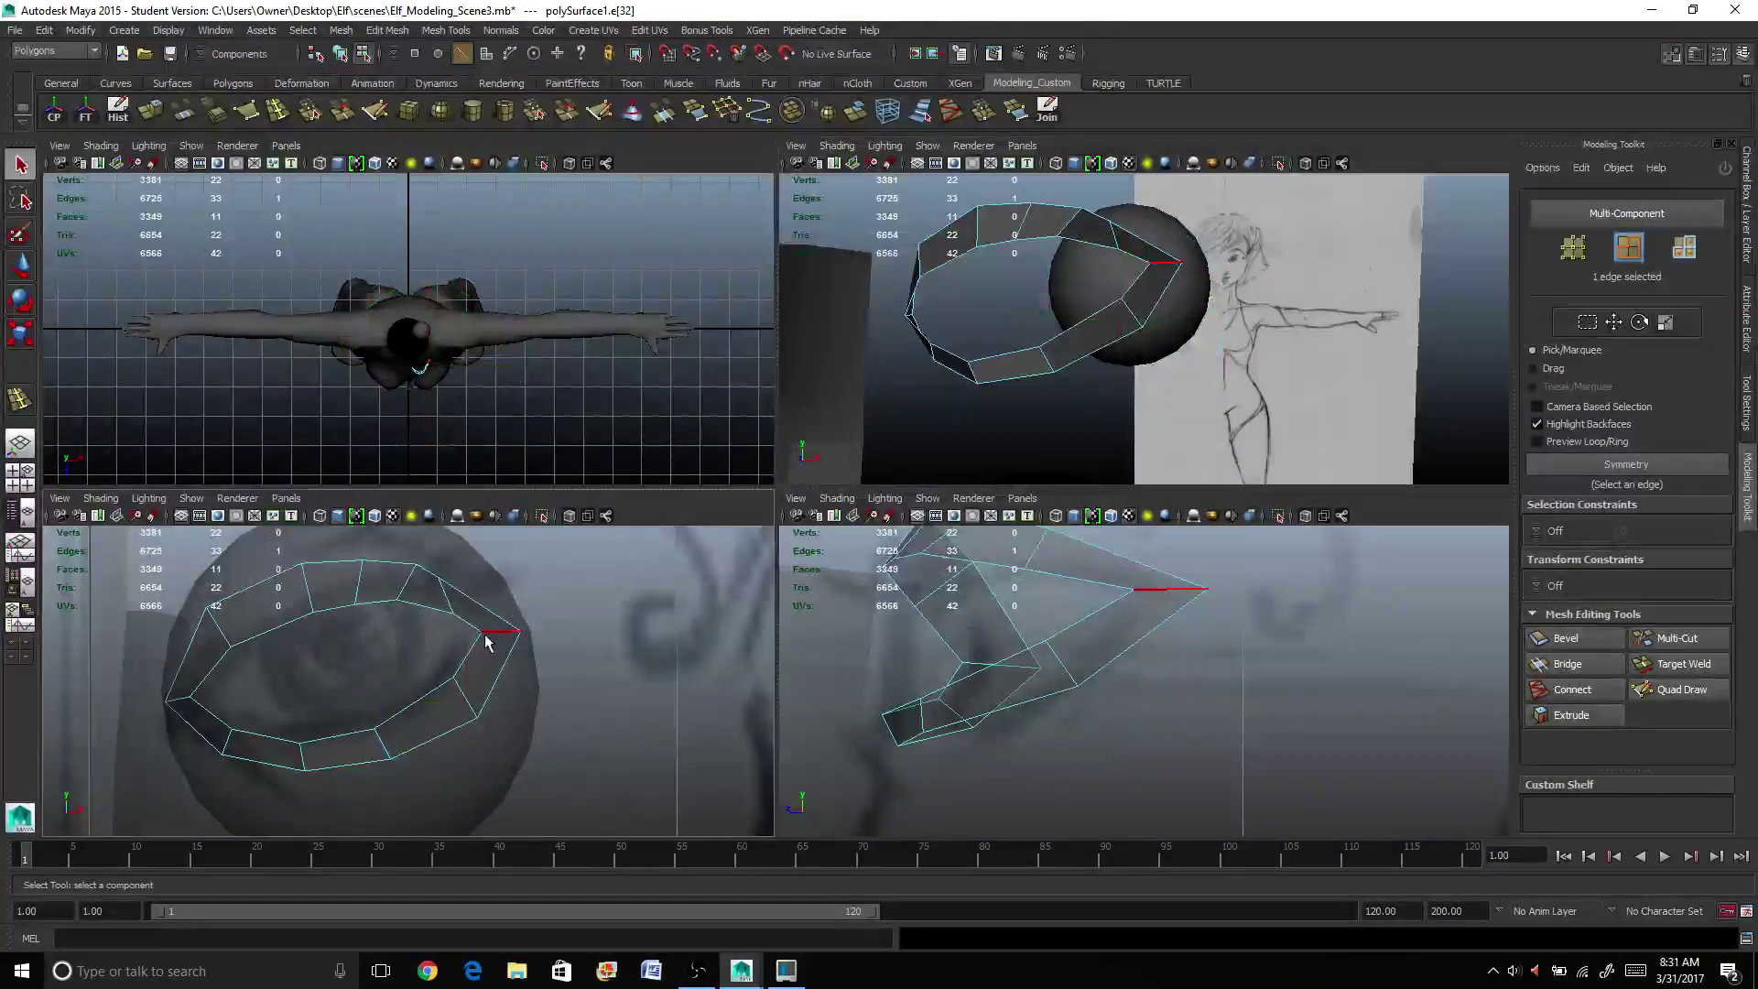
# Step: Move the outer corner's inner-rim vertex slightly inward and raise the lower lid's middle inner-rim vertex in the front view
pyautogui.moveTo(475, 643); pyautogui.dragTo(421, 540, button='right')
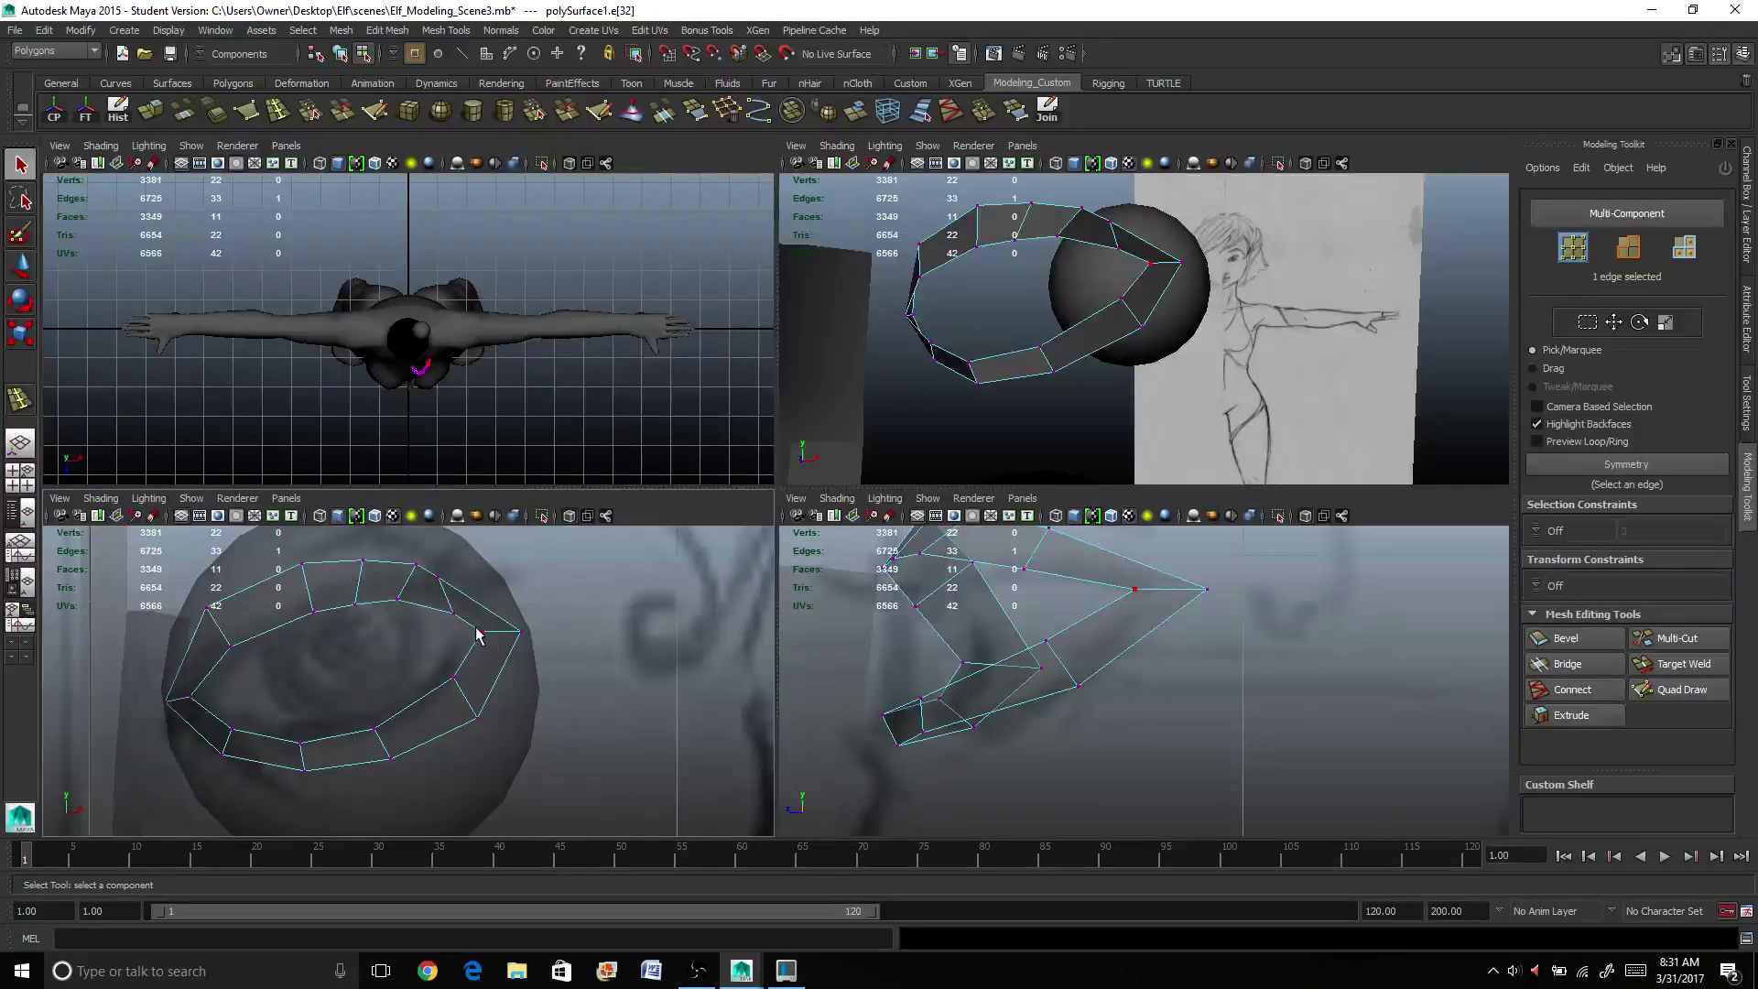
pyautogui.click(482, 631)
pyautogui.press('w')
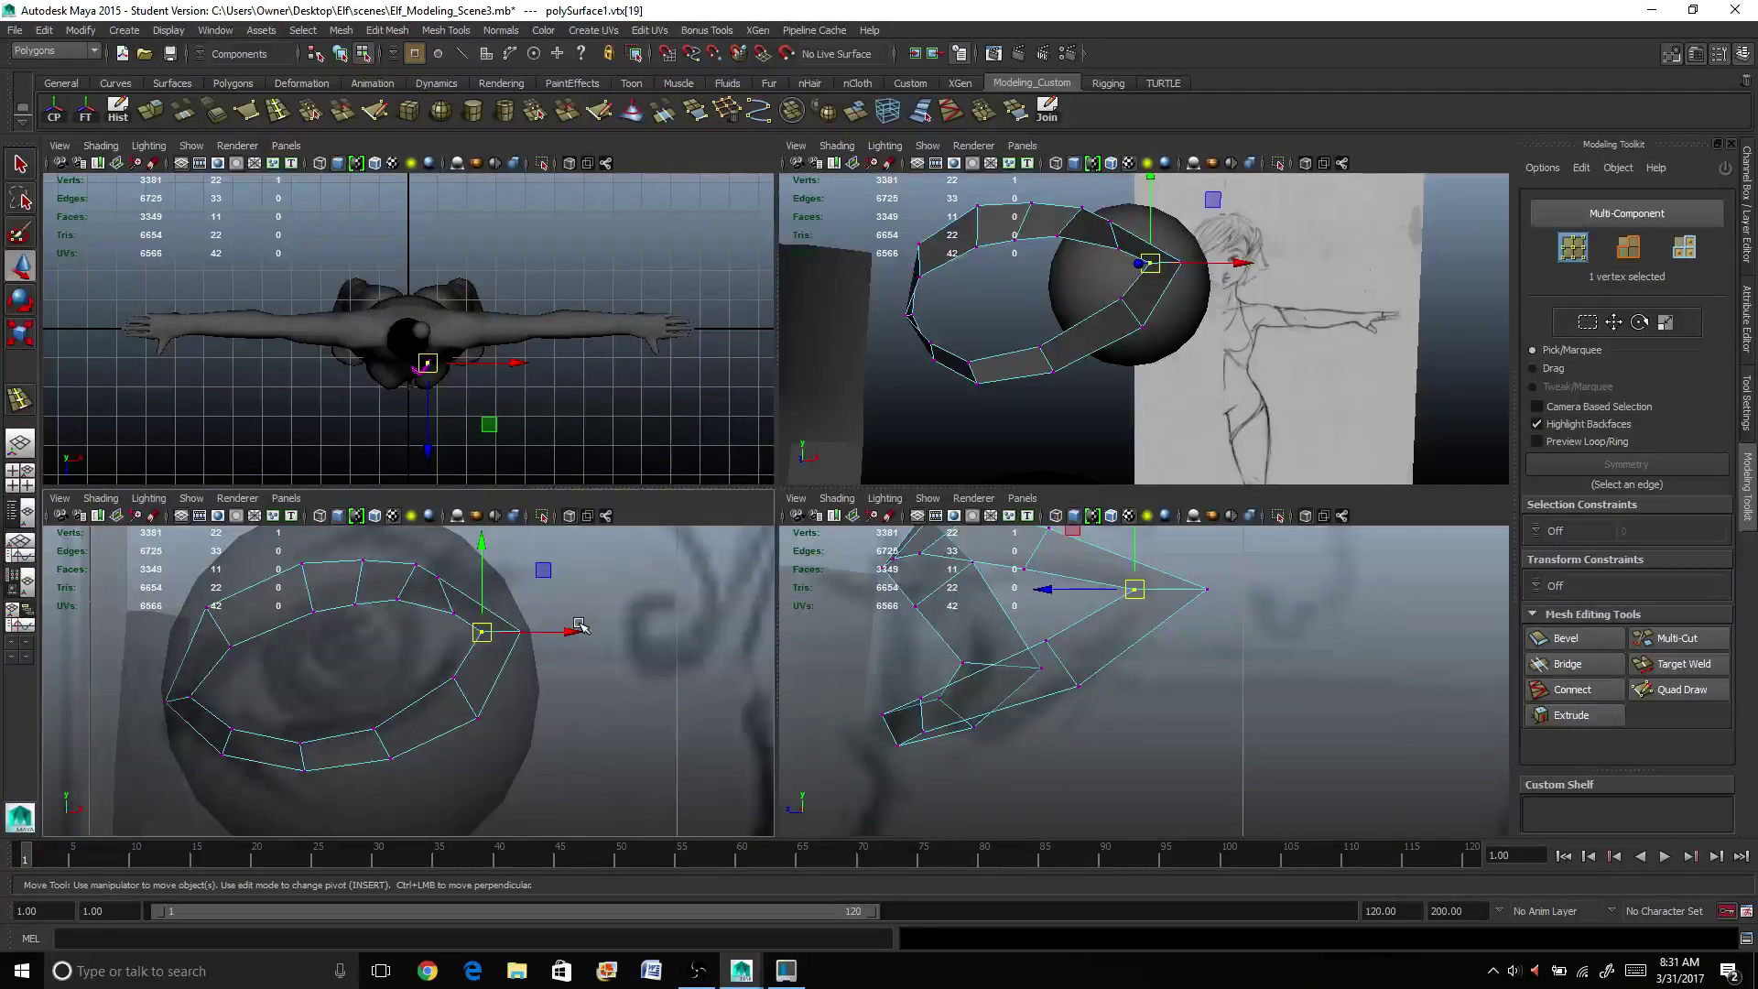
pyautogui.moveTo(571, 628); pyautogui.dragTo(563, 631)
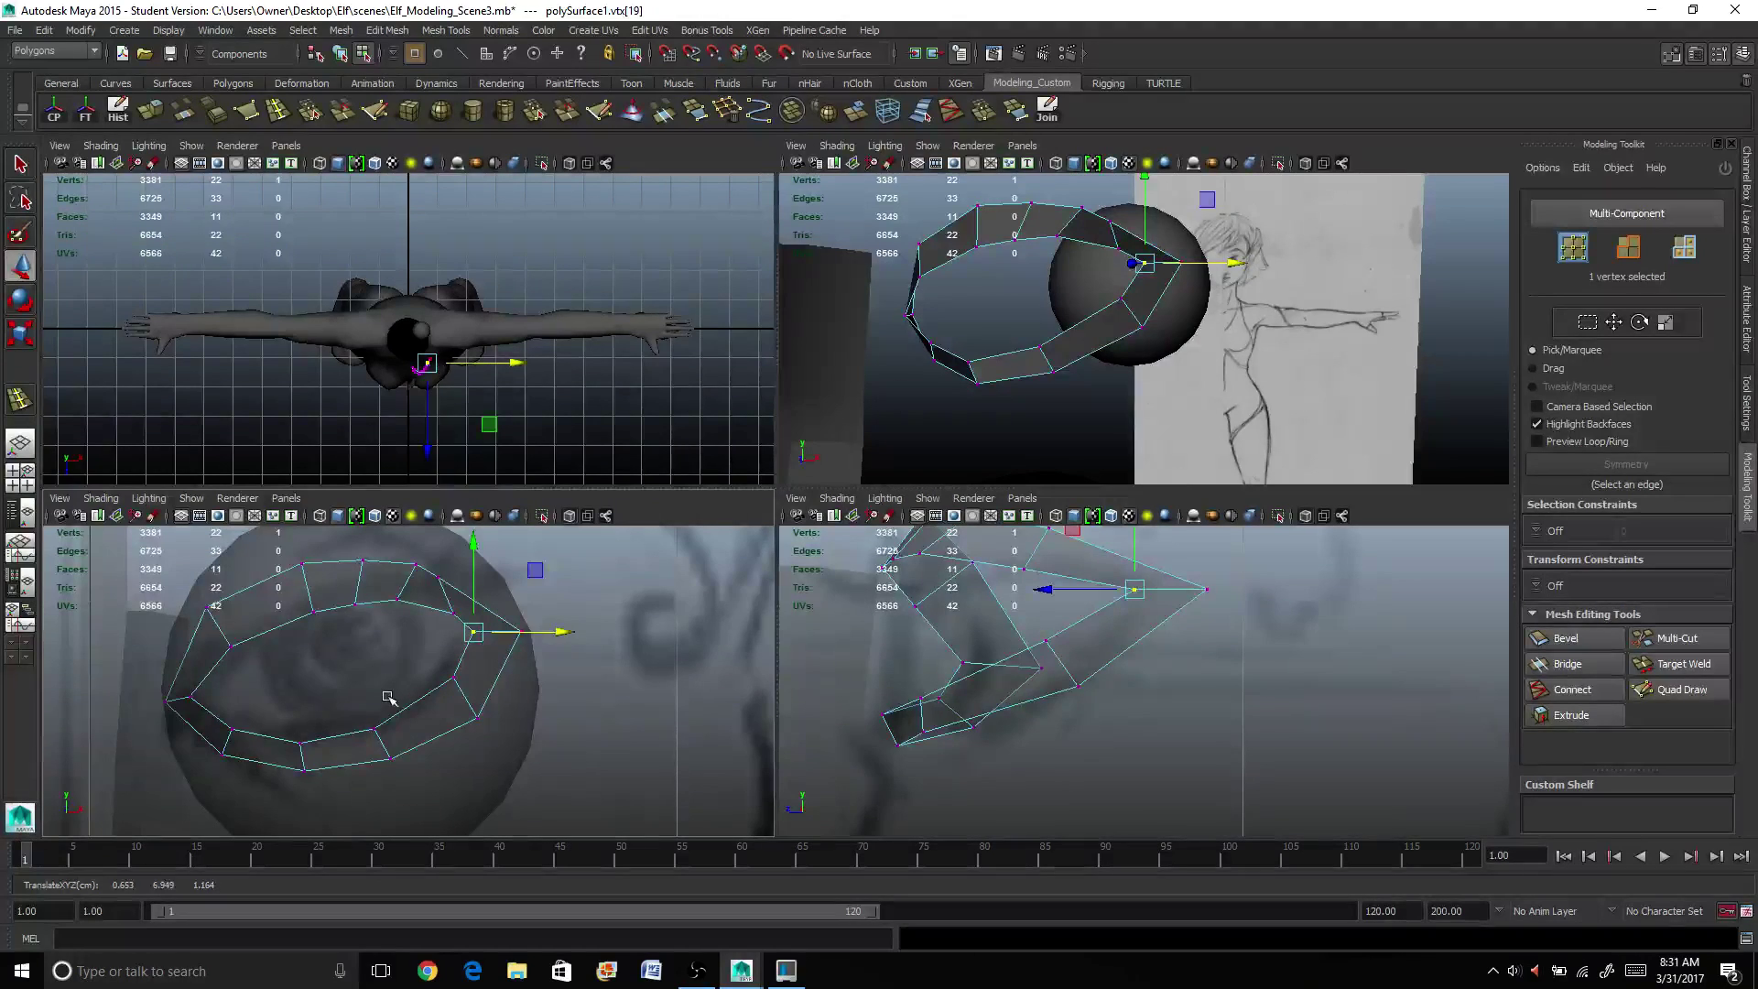
pyautogui.click(298, 741)
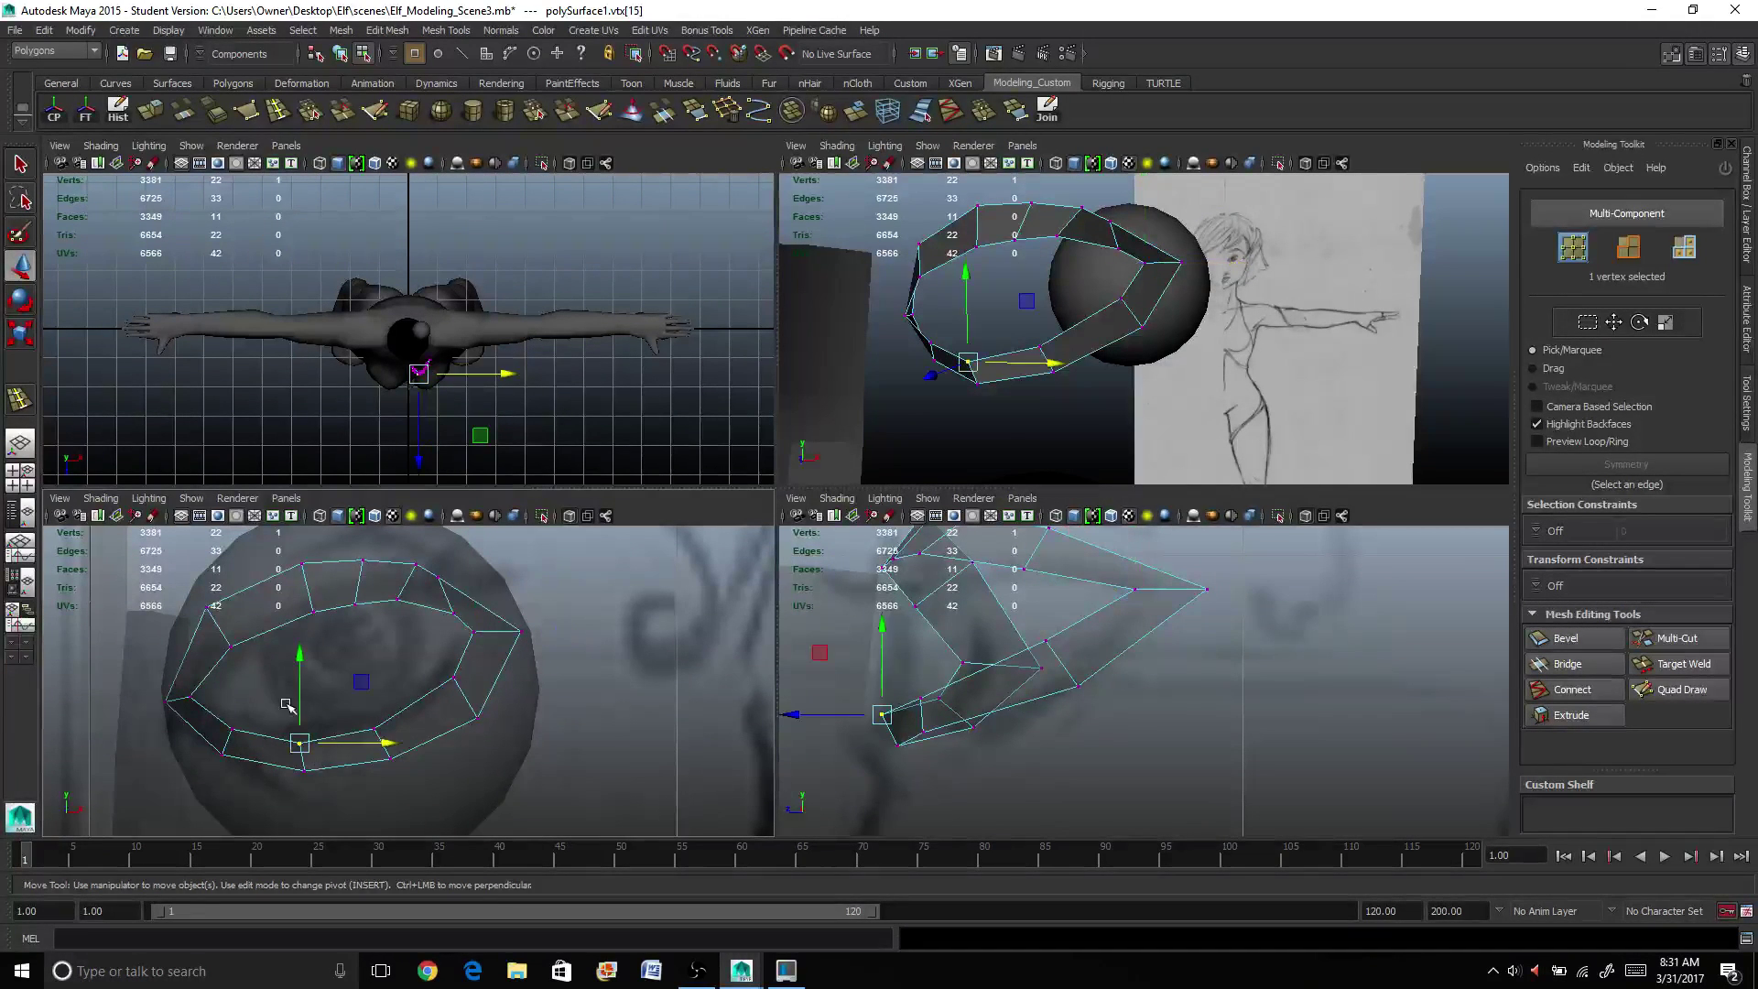
pyautogui.moveTo(295, 665); pyautogui.dragTo(295, 658)
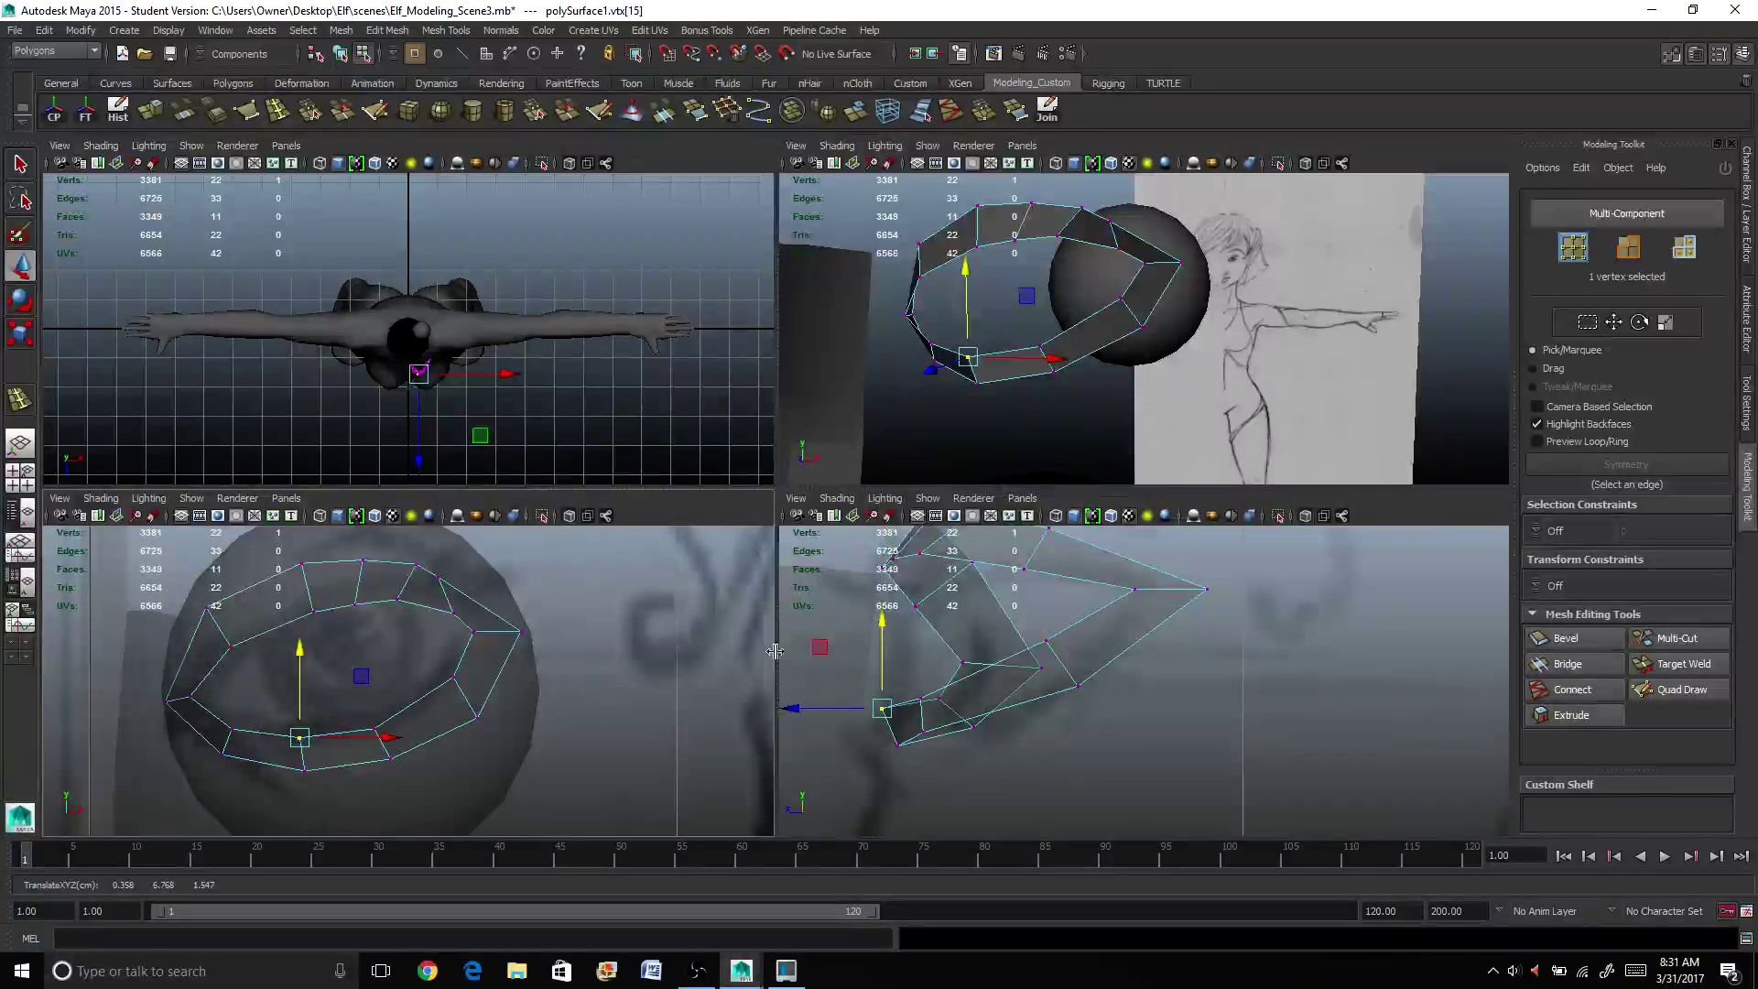
# Step: Pull the outer eye corner's two vertices slightly forward in depth in the side view
pyautogui.scroll(-10, 903, 749)
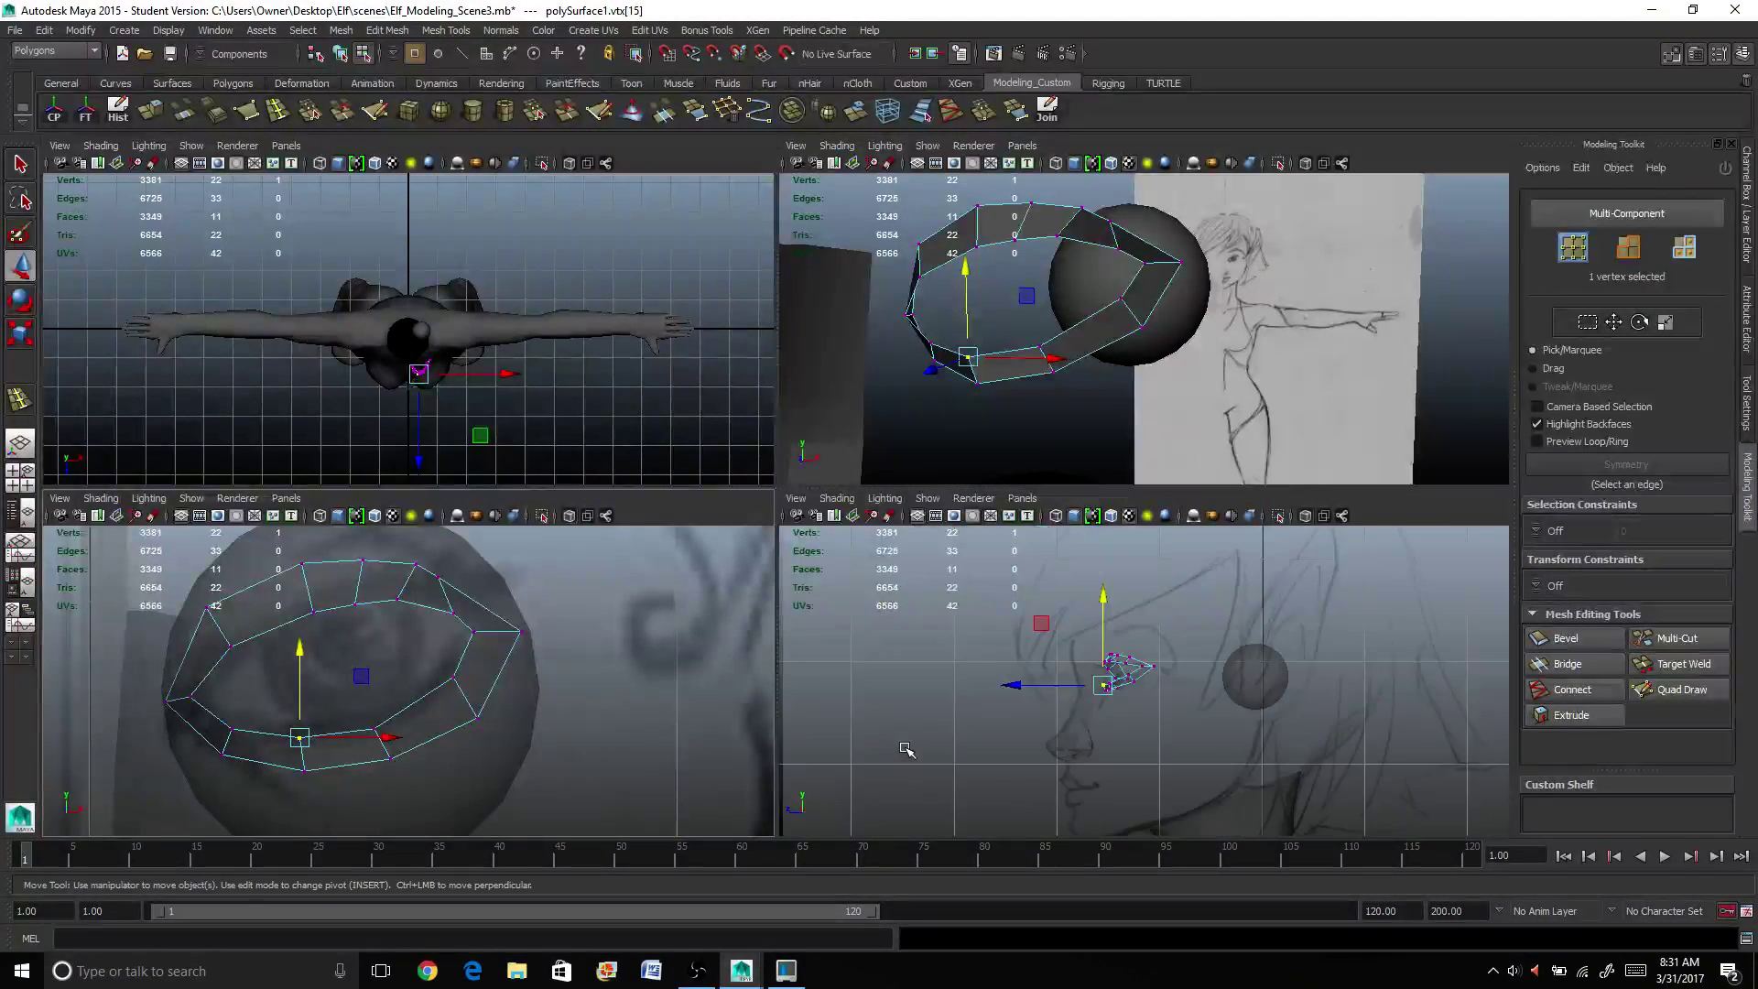
pyautogui.scroll(6, 915, 739)
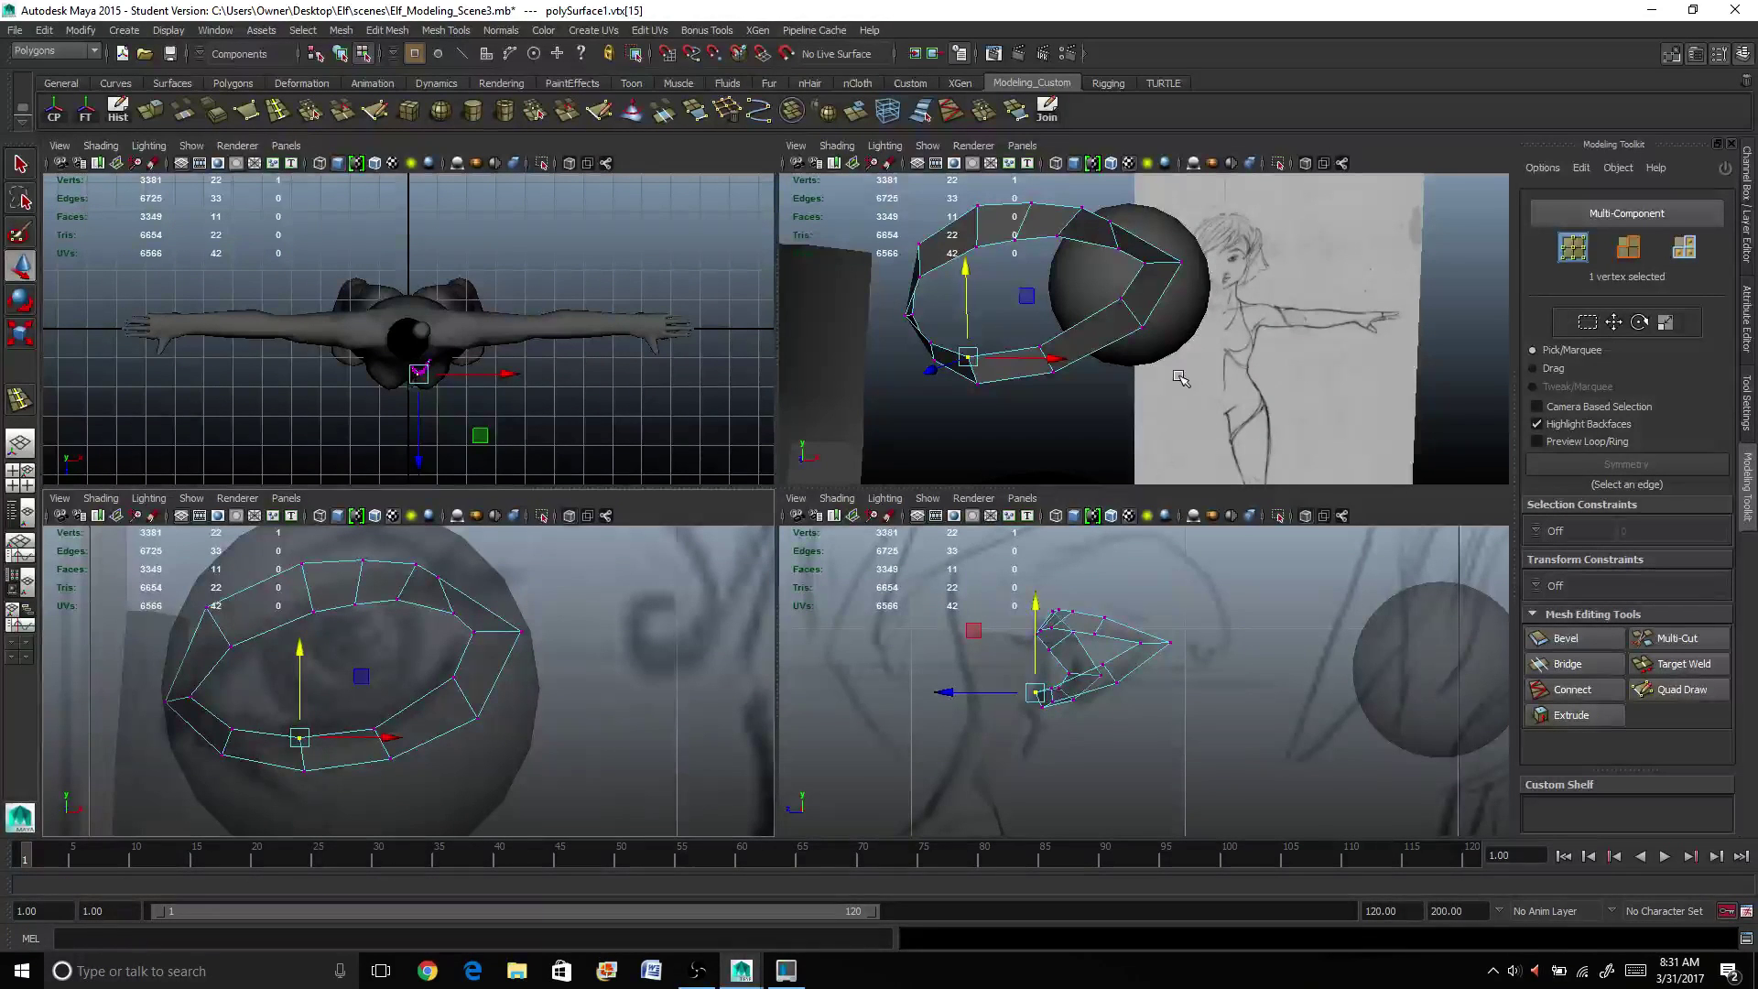
pyautogui.keyDown('alt'); pyautogui.moveTo(1023, 378); pyautogui.dragTo(895, 333); pyautogui.keyUp('alt')
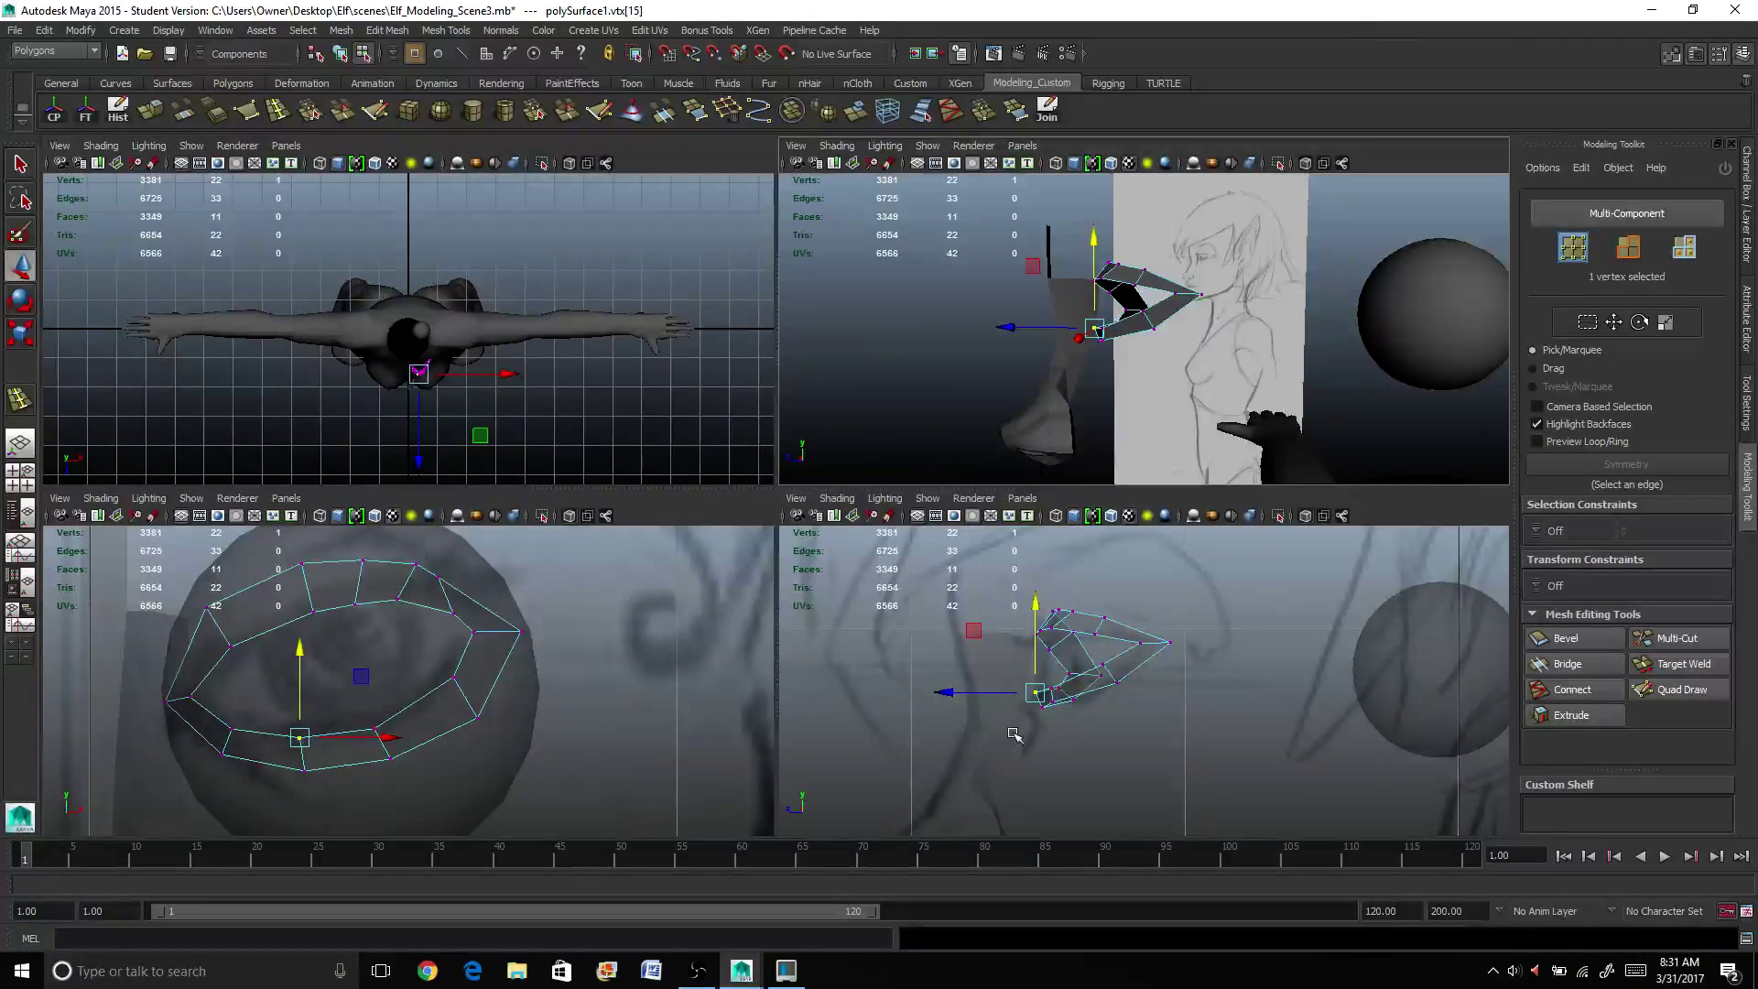
pyautogui.scroll(3, 1018, 730)
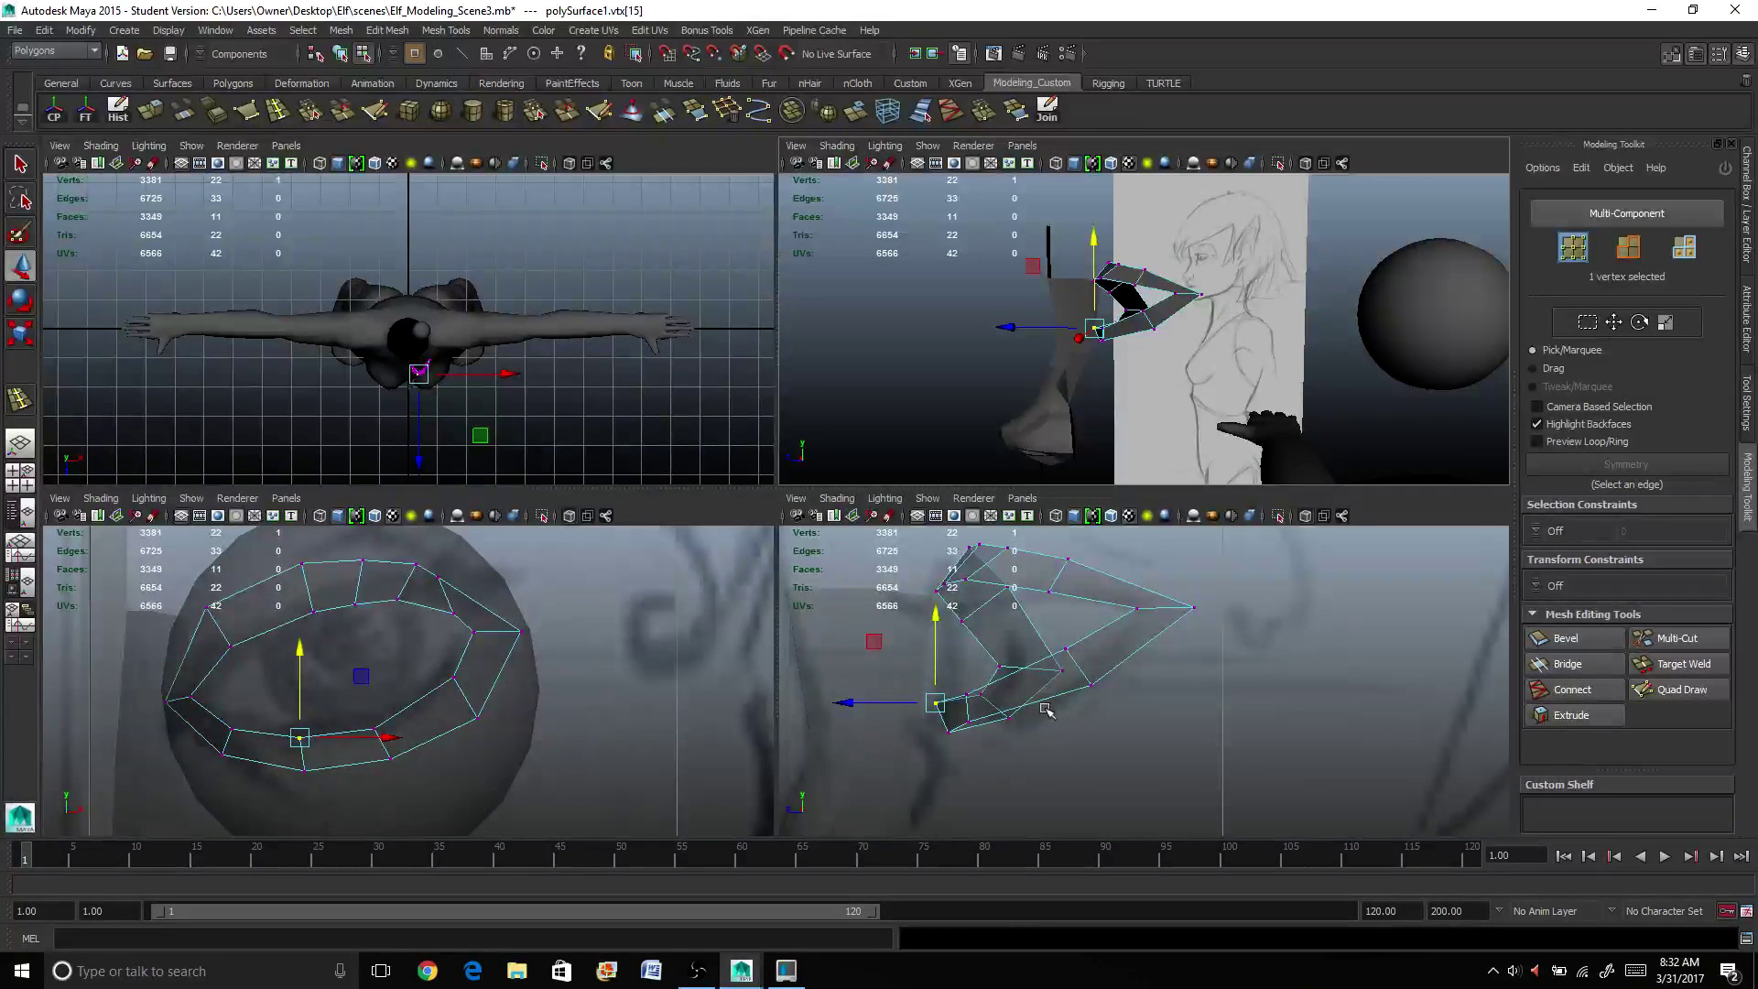
pyautogui.moveTo(1132, 587); pyautogui.dragTo(1236, 648)
pyautogui.moveTo(1087, 608); pyautogui.dragTo(1077, 610)
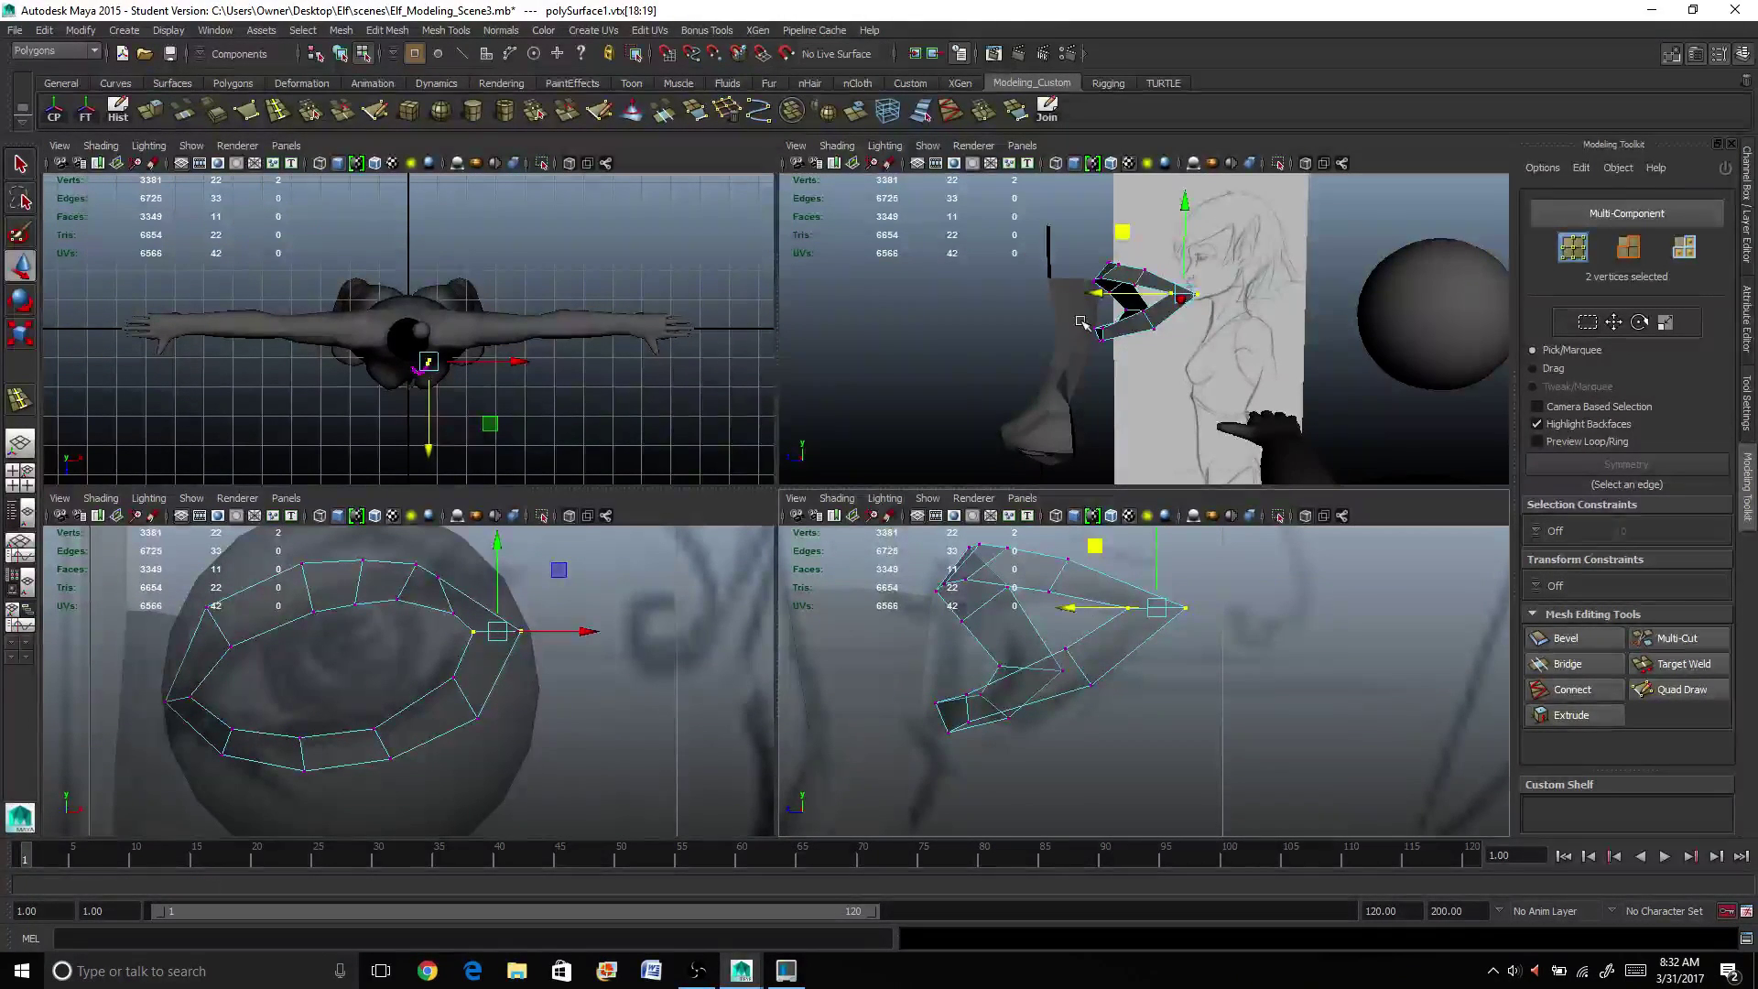
# Step: Move the lower lid's six middle vertices forward in depth and slightly down in the side view
pyautogui.moveTo(945, 706); pyautogui.dragTo(1021, 771)
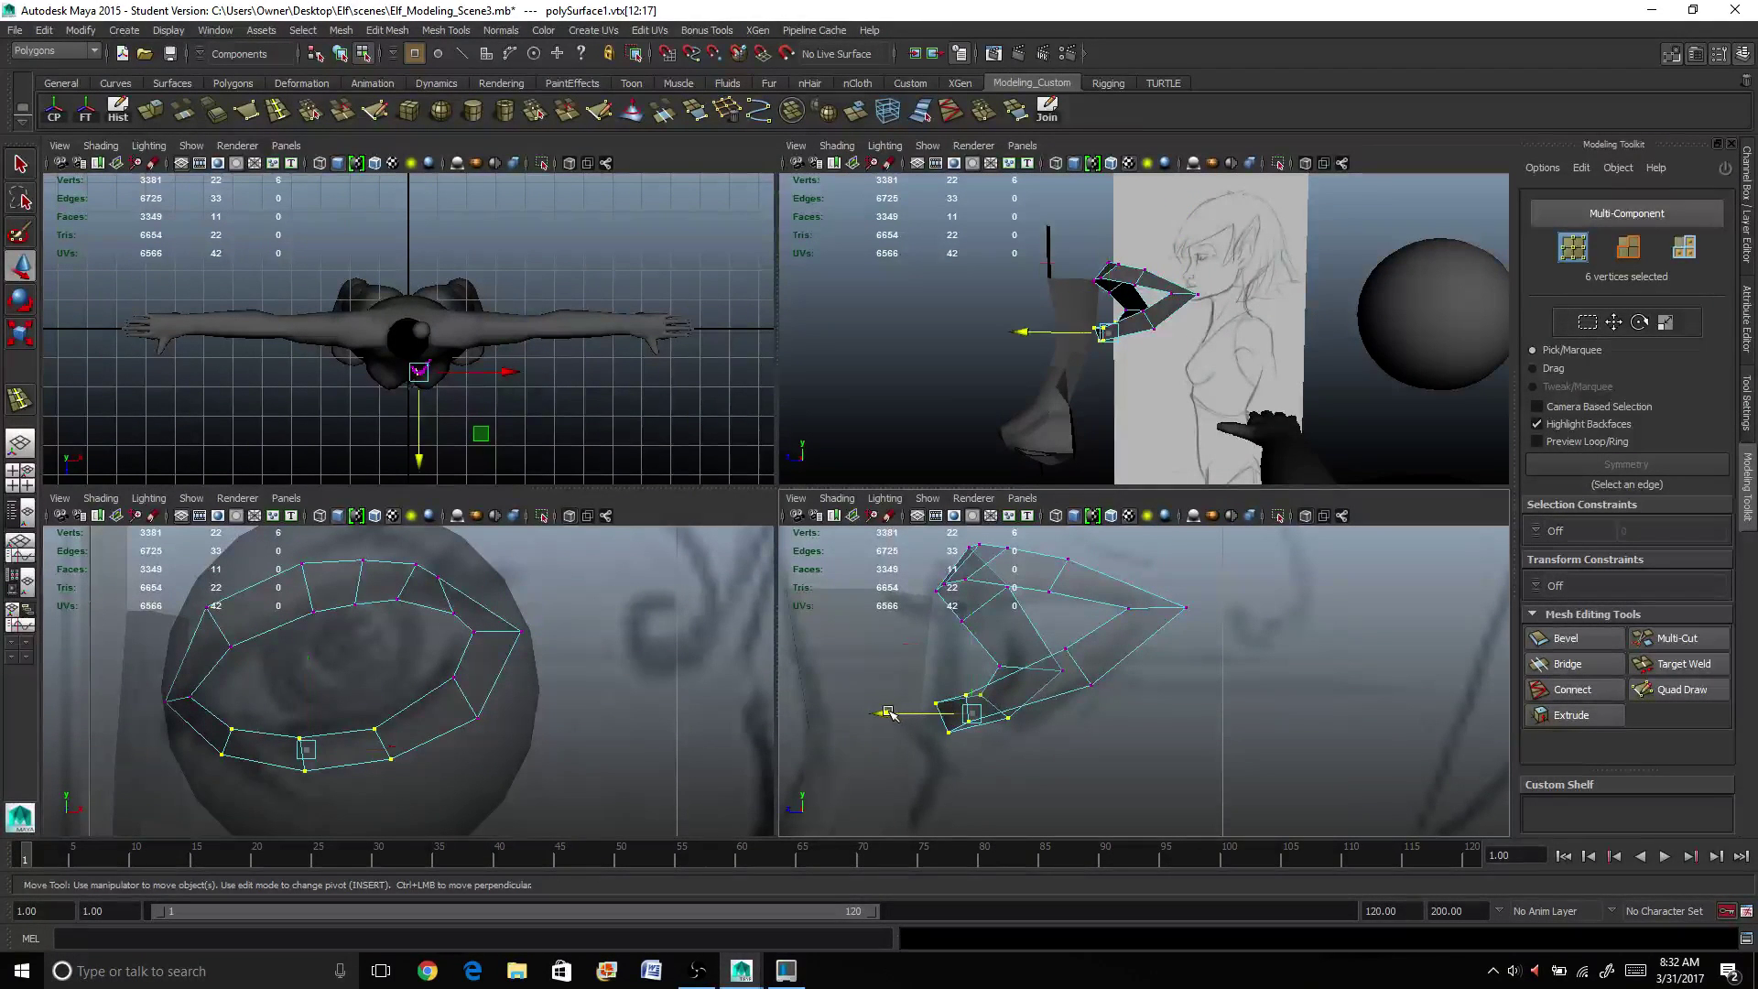
pyautogui.moveTo(905, 709); pyautogui.dragTo(890, 710)
pyautogui.moveTo(963, 621); pyautogui.dragTo(955, 642)
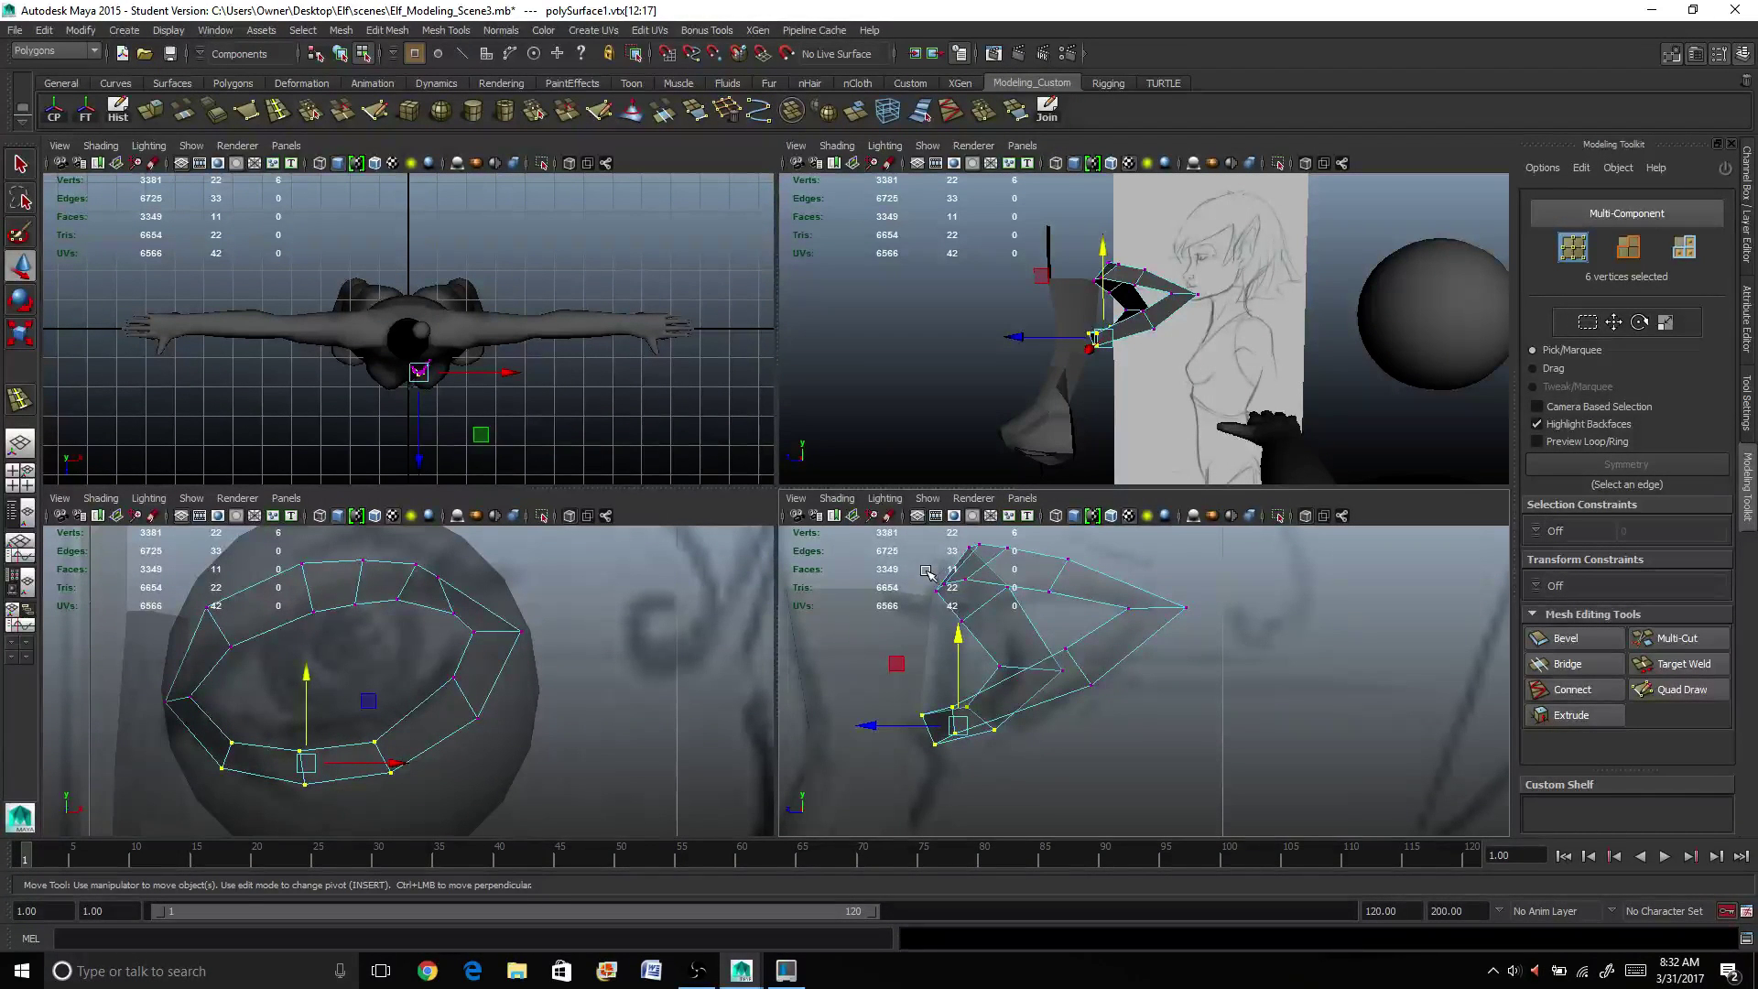
# Step: Pull the upper lid's three inner-rim vertices forward in depth and lower them slightly
pyautogui.moveTo(973, 609); pyautogui.dragTo(977, 614)
pyautogui.moveTo(868, 585); pyautogui.dragTo(853, 585)
pyautogui.moveTo(941, 537); pyautogui.dragTo(930, 555)
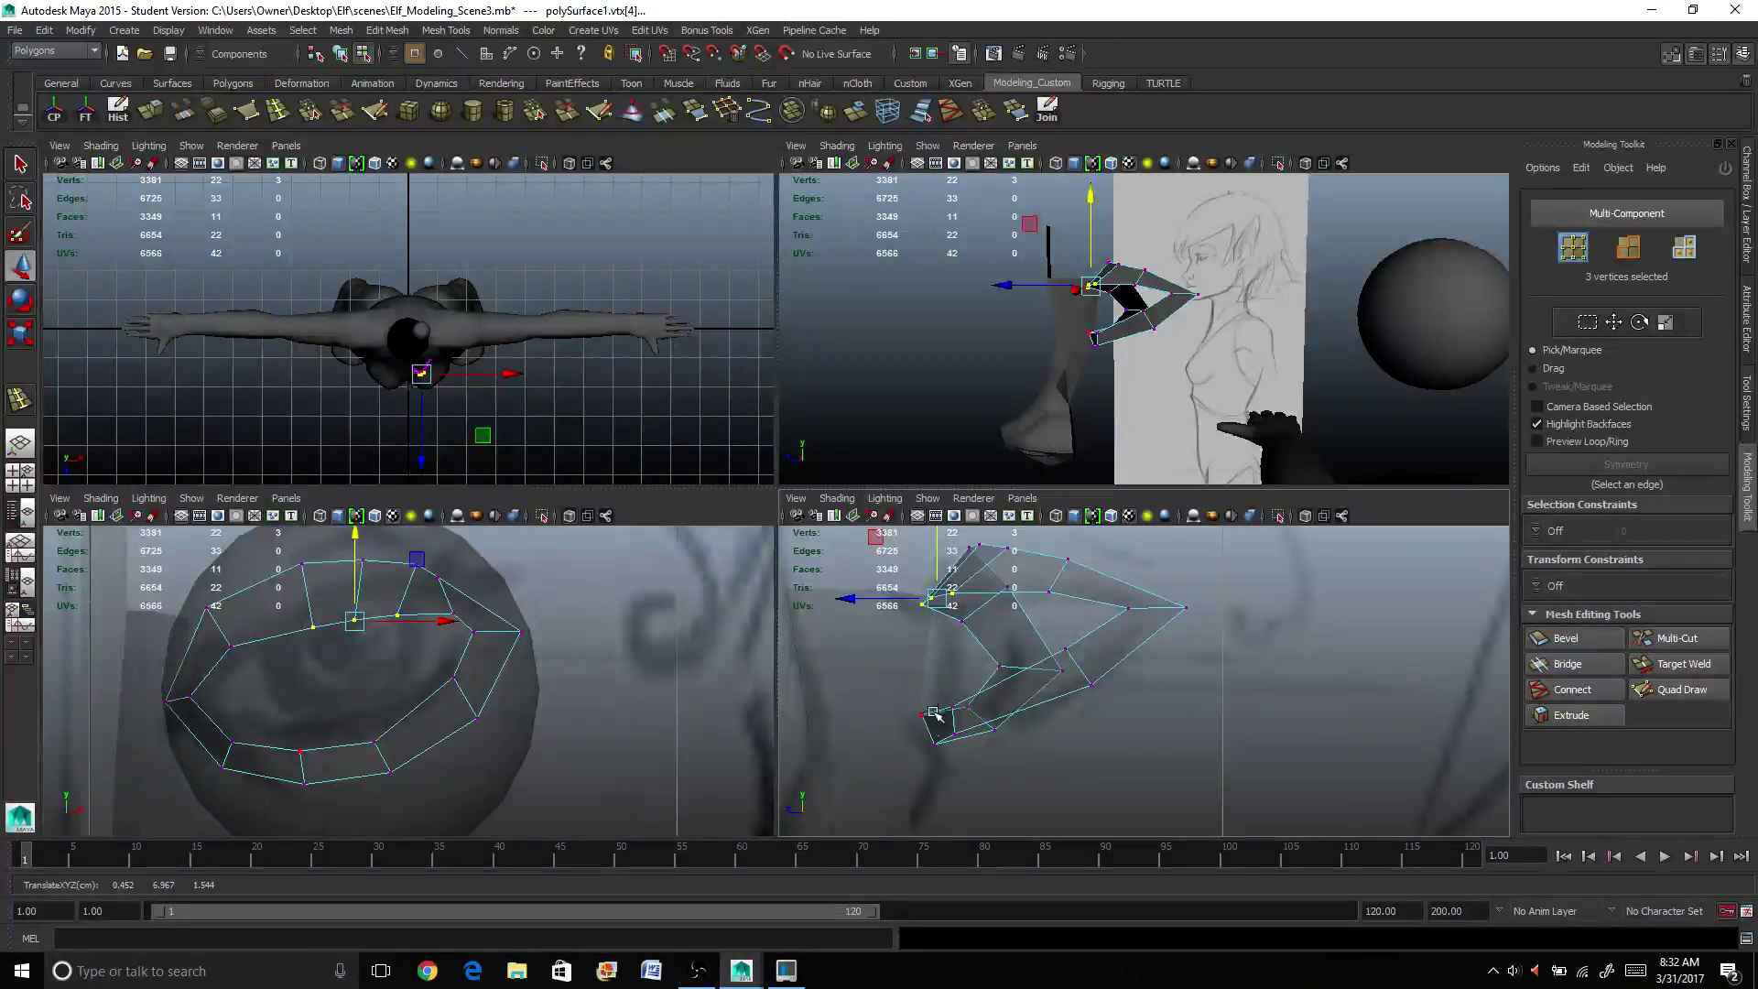
# Step: Lower the lower lid's two outer-rim vertices and pull its three inner-rim vertices forward in the side view
pyautogui.moveTo(928, 722); pyautogui.dragTo(974, 766)
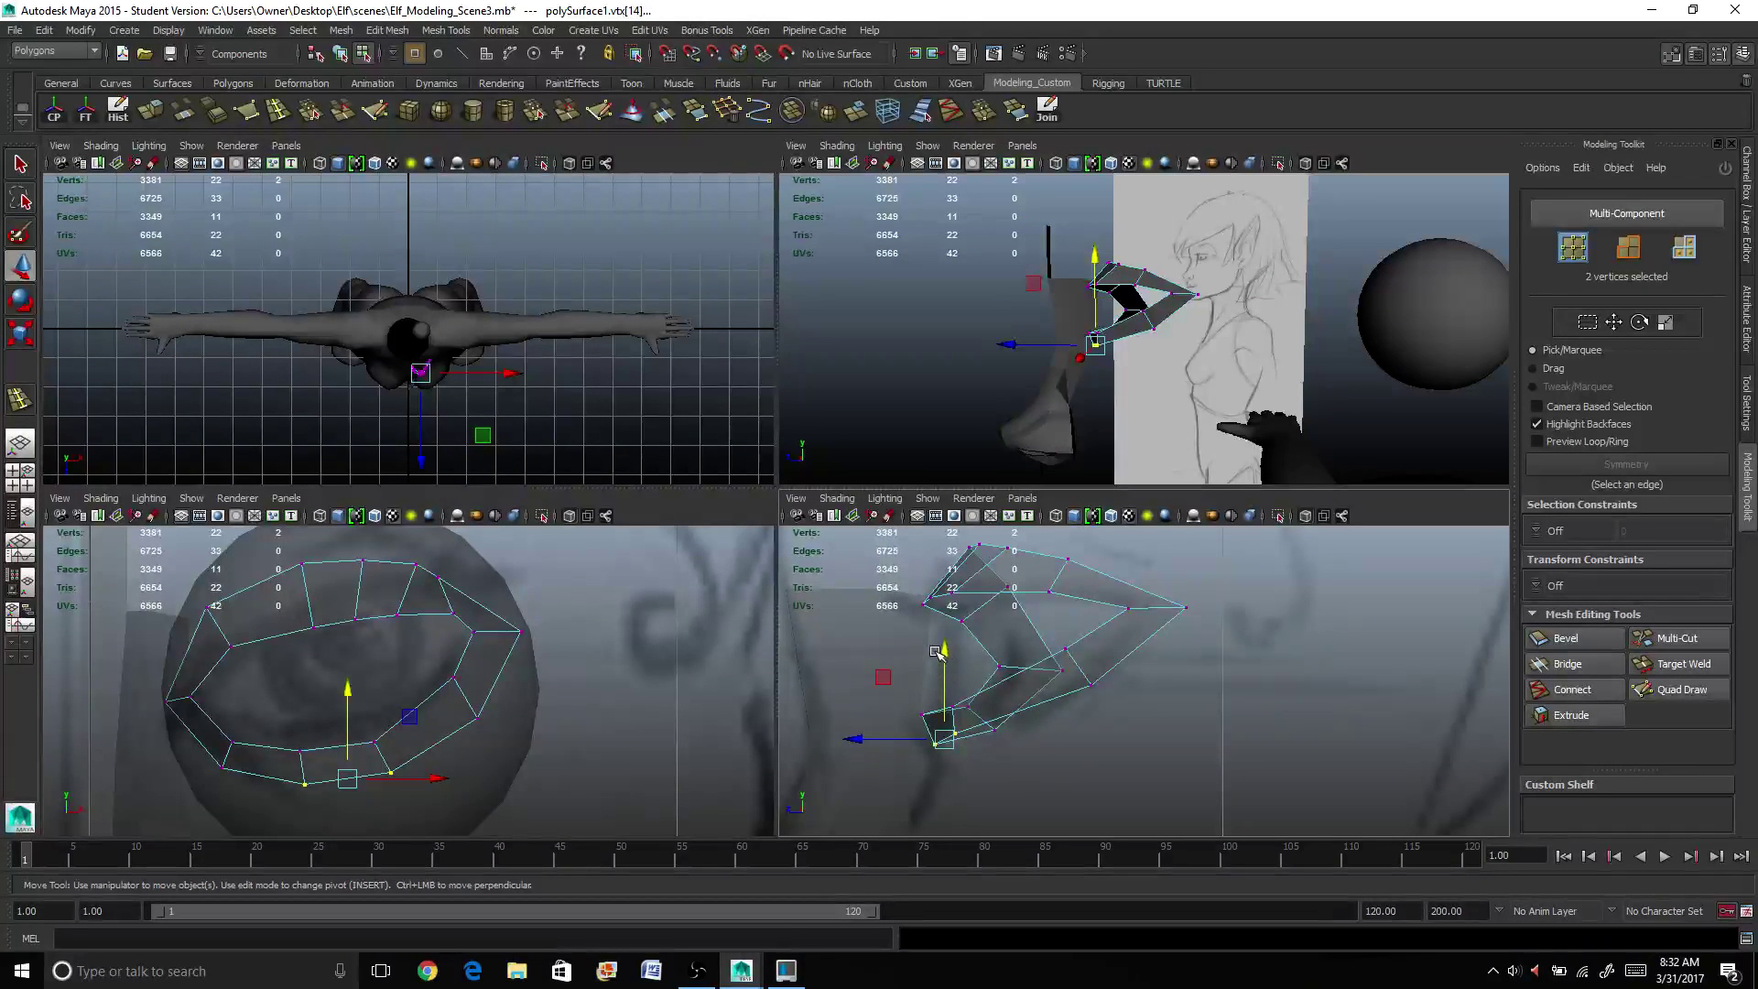
pyautogui.moveTo(936, 652); pyautogui.dragTo(977, 719)
pyautogui.hotkey('ctrl', 'z')
pyautogui.moveTo(857, 710); pyautogui.dragTo(840, 711)
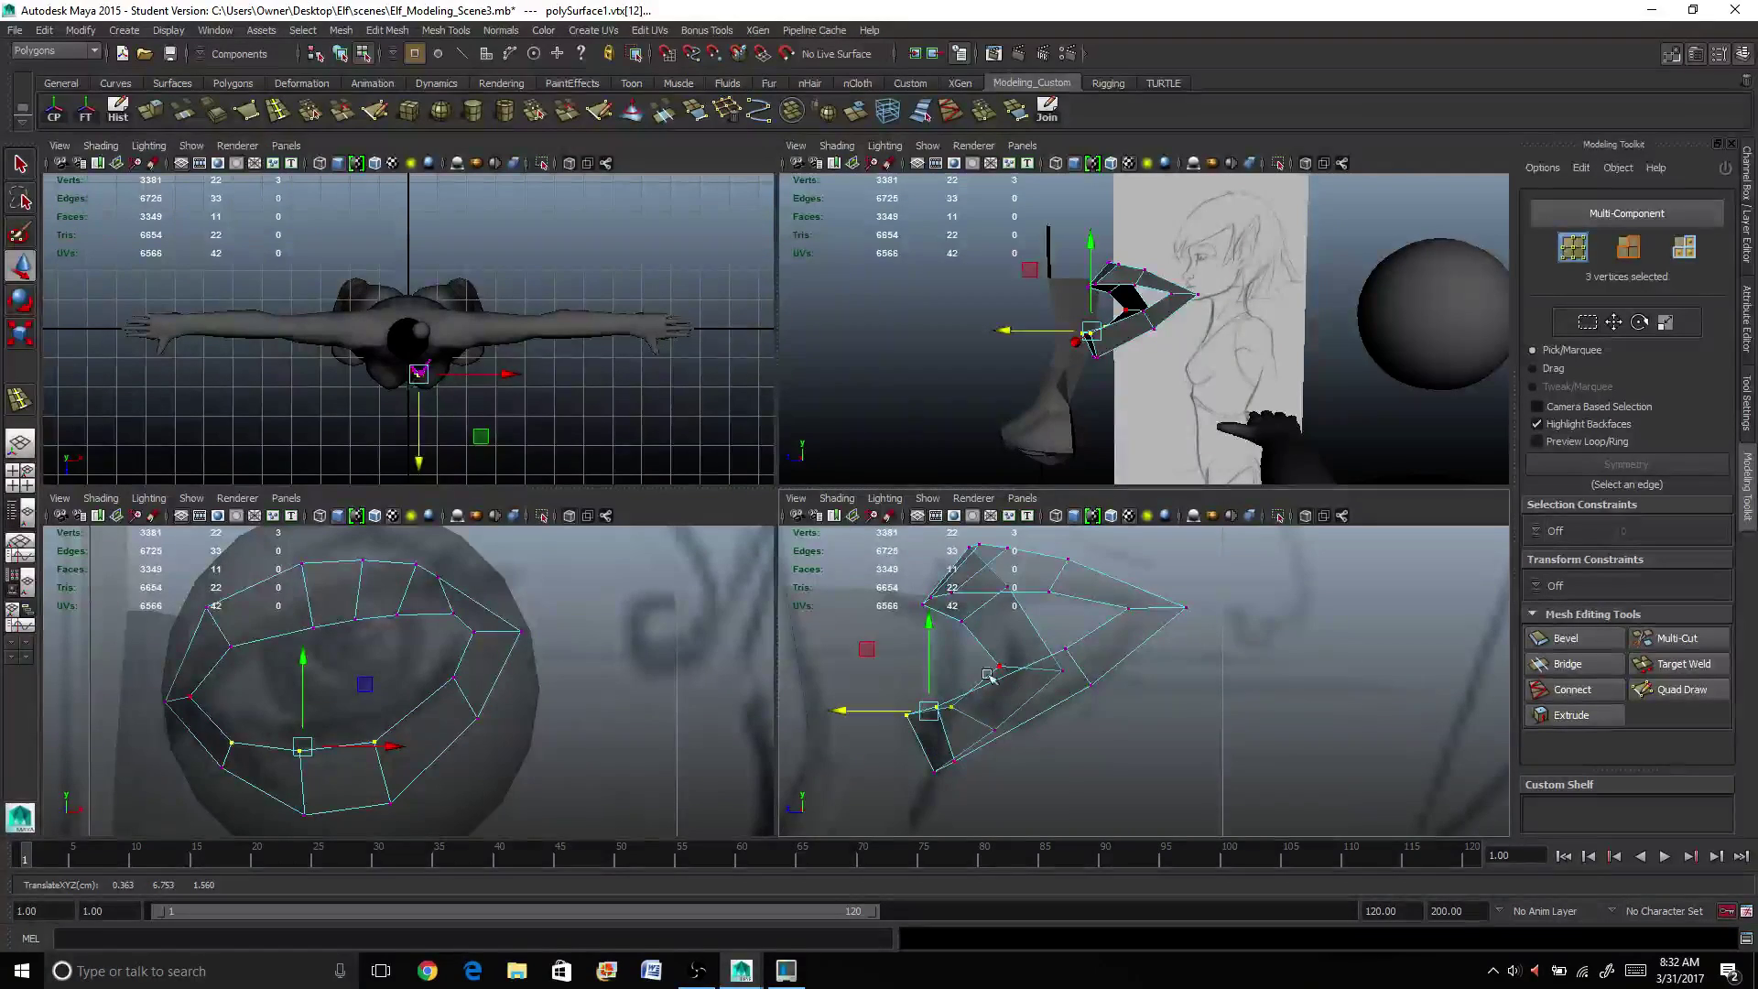
# Step: Move the lower lid's vertex pair beside the middle outward and up along the curve toward the outer corner
pyautogui.moveTo(1136, 431)
pyautogui.keyDown('alt'); pyautogui.mouseDown()
pyautogui.moveTo(1150, 369)
pyautogui.moveTo(1334, 376)
pyautogui.moveTo(1272, 380)
pyautogui.moveTo(1310, 380)
pyautogui.mouseUp(); pyautogui.keyUp('alt')
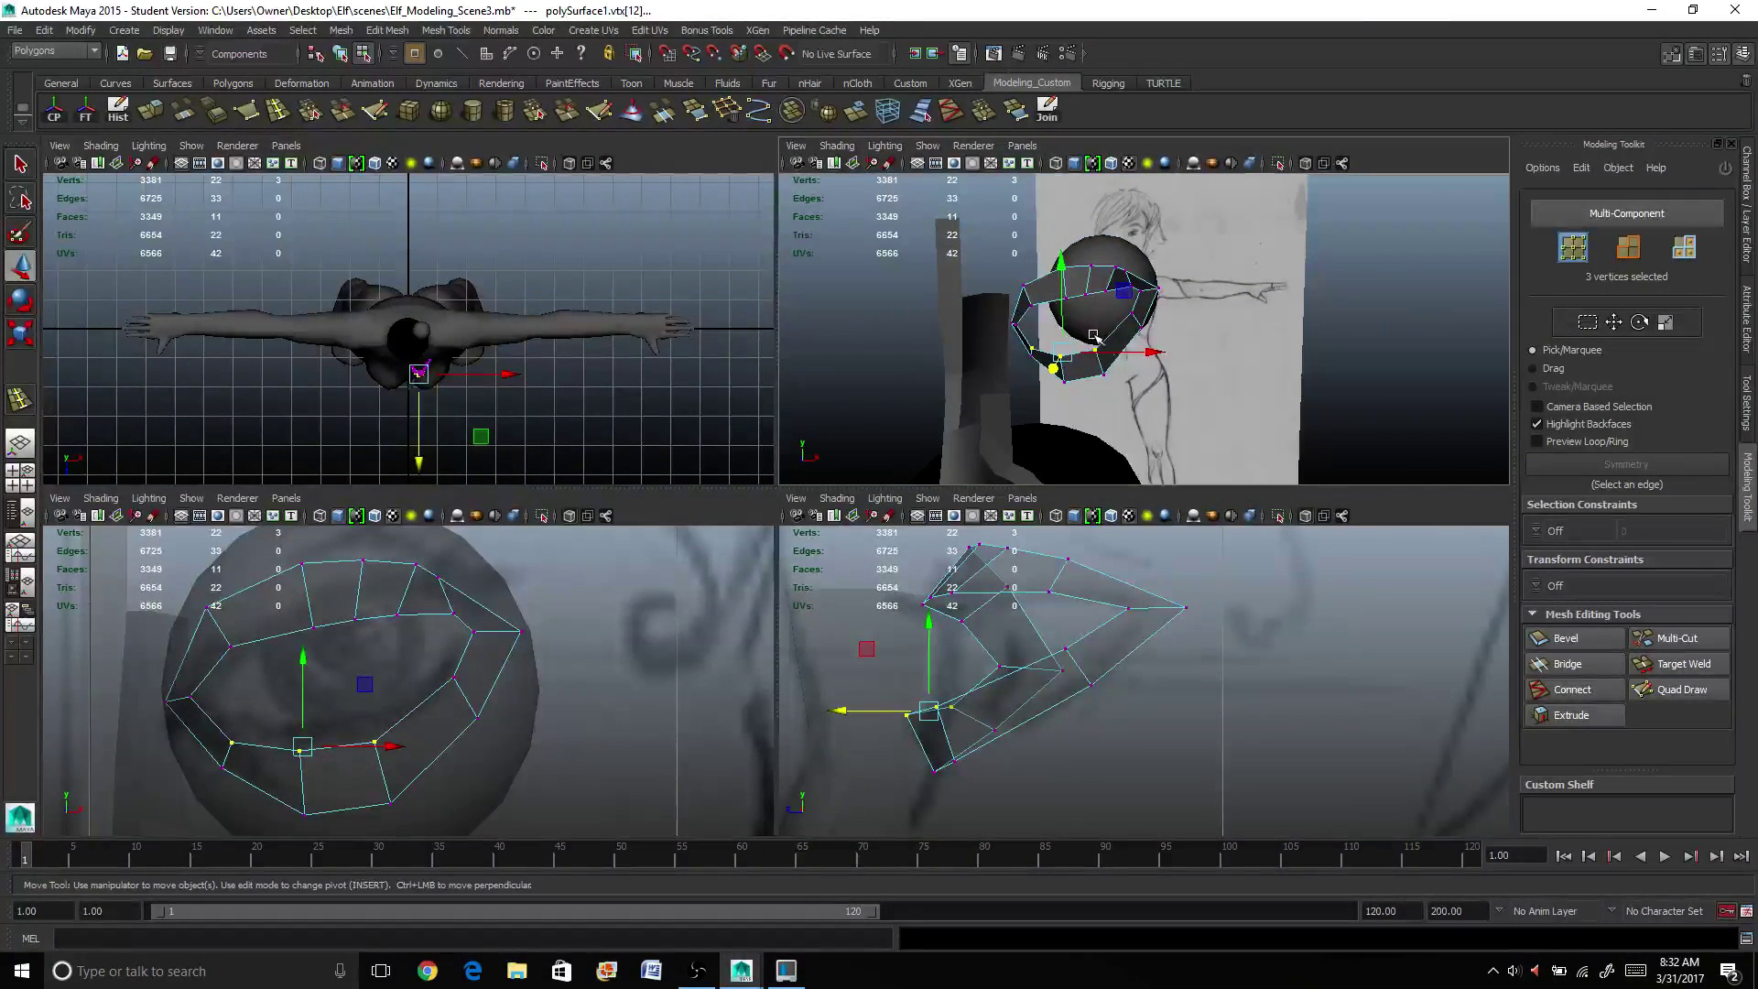
pyautogui.moveTo(1094, 336); pyautogui.dragTo(1199, 363)
pyautogui.moveTo(1121, 300)
pyautogui.mouseDown()
pyautogui.moveTo(1116, 267)
pyautogui.moveTo(1156, 324)
pyautogui.moveTo(1125, 325)
pyautogui.mouseUp()
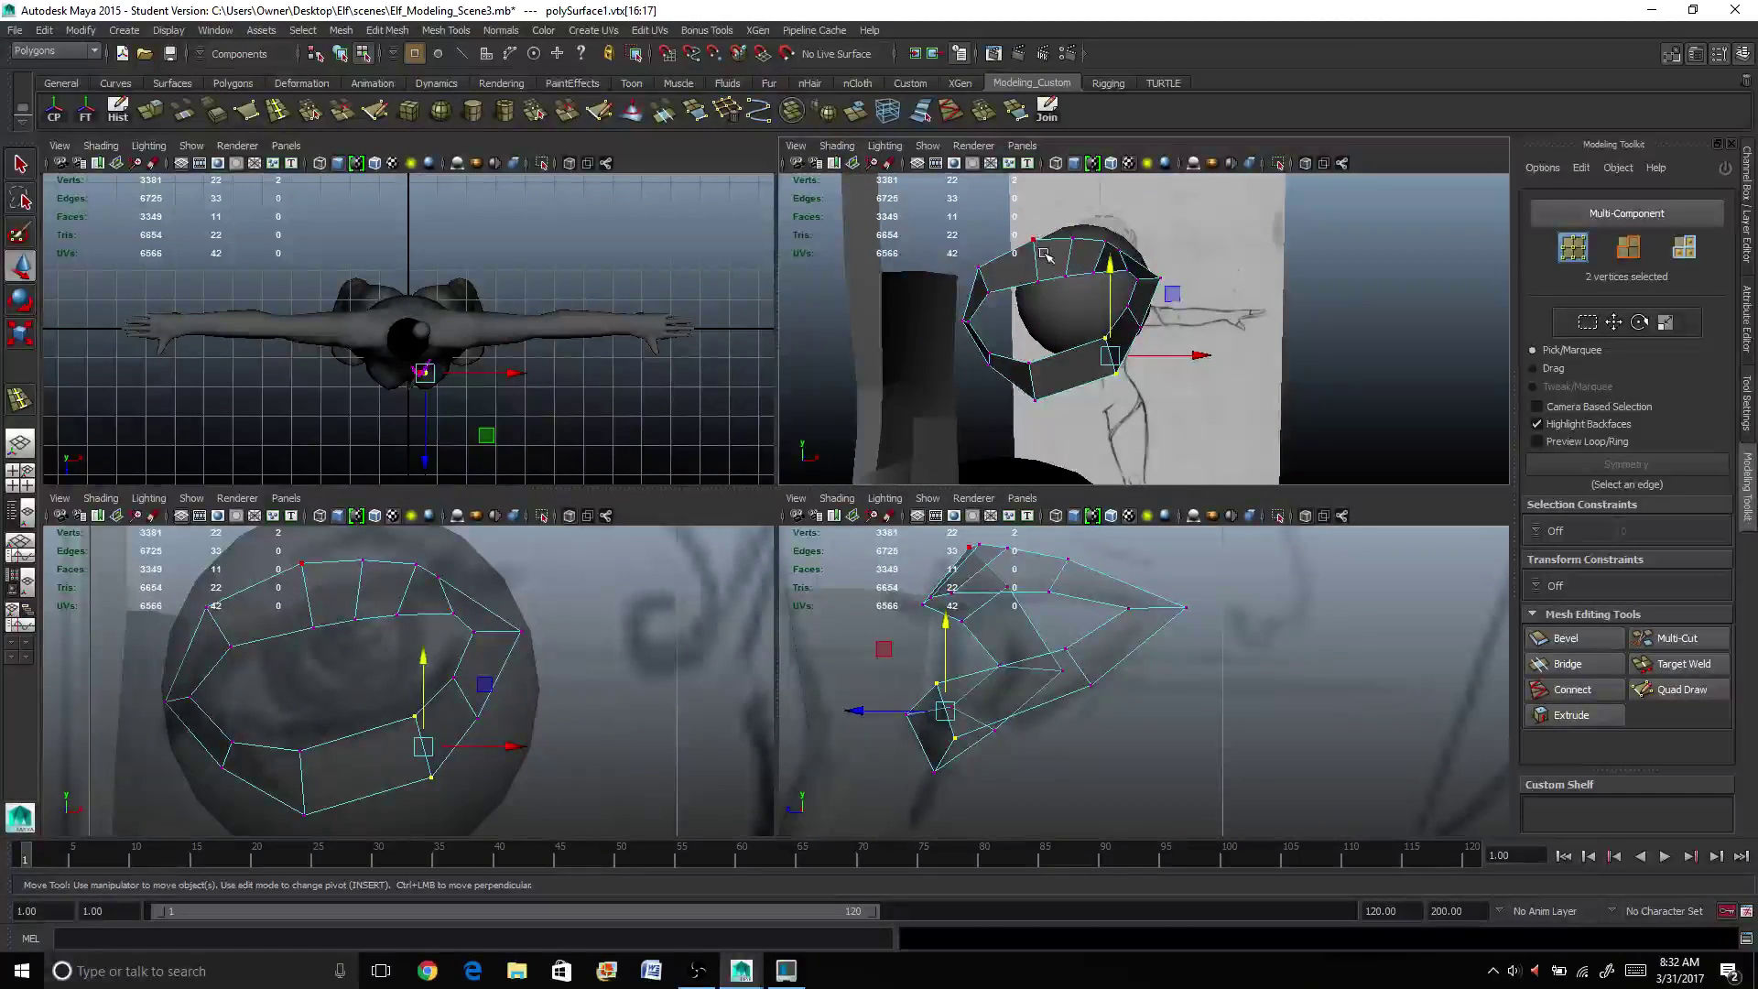
# Step: Select the eyeball sphere in object mode, enlarge the perspective view and set the sphere's Translate Z to 0
pyautogui.moveTo(1045, 254); pyautogui.dragTo(1117, 231, button='right')
pyautogui.click(1044, 287)
pyautogui.press('space')
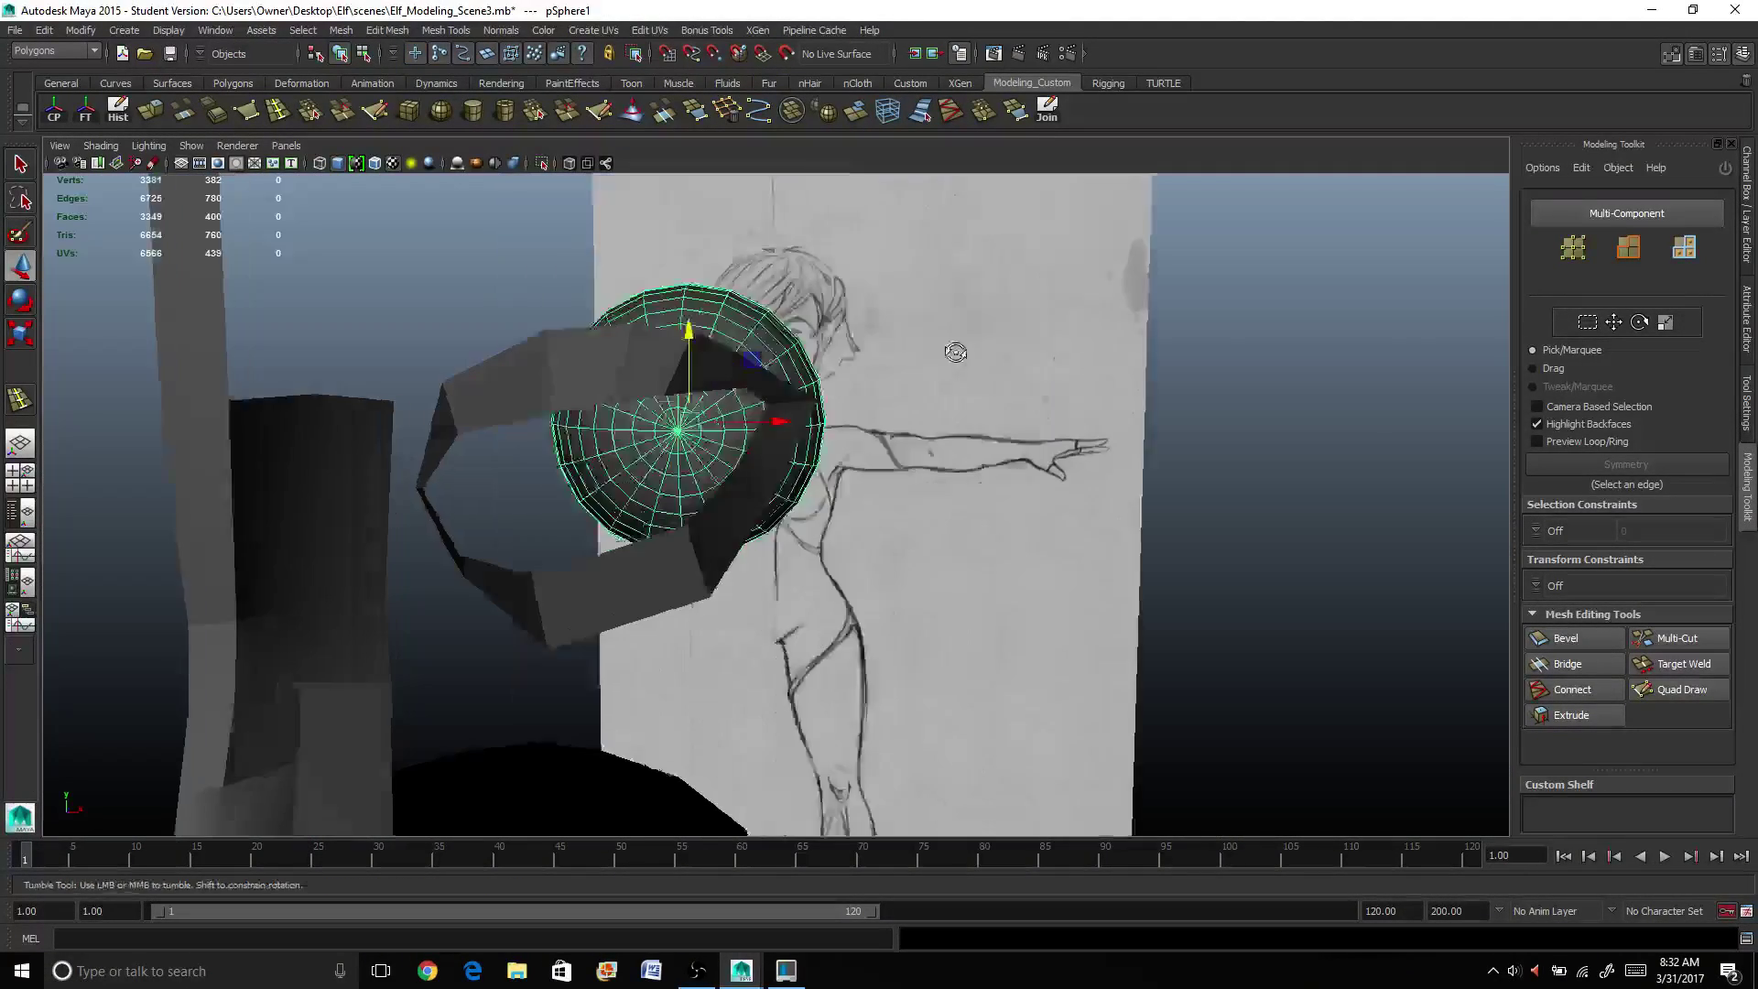
pyautogui.keyDown('alt'); pyautogui.moveTo(1044, 286); pyautogui.dragTo(936, 357); pyautogui.keyUp('alt')
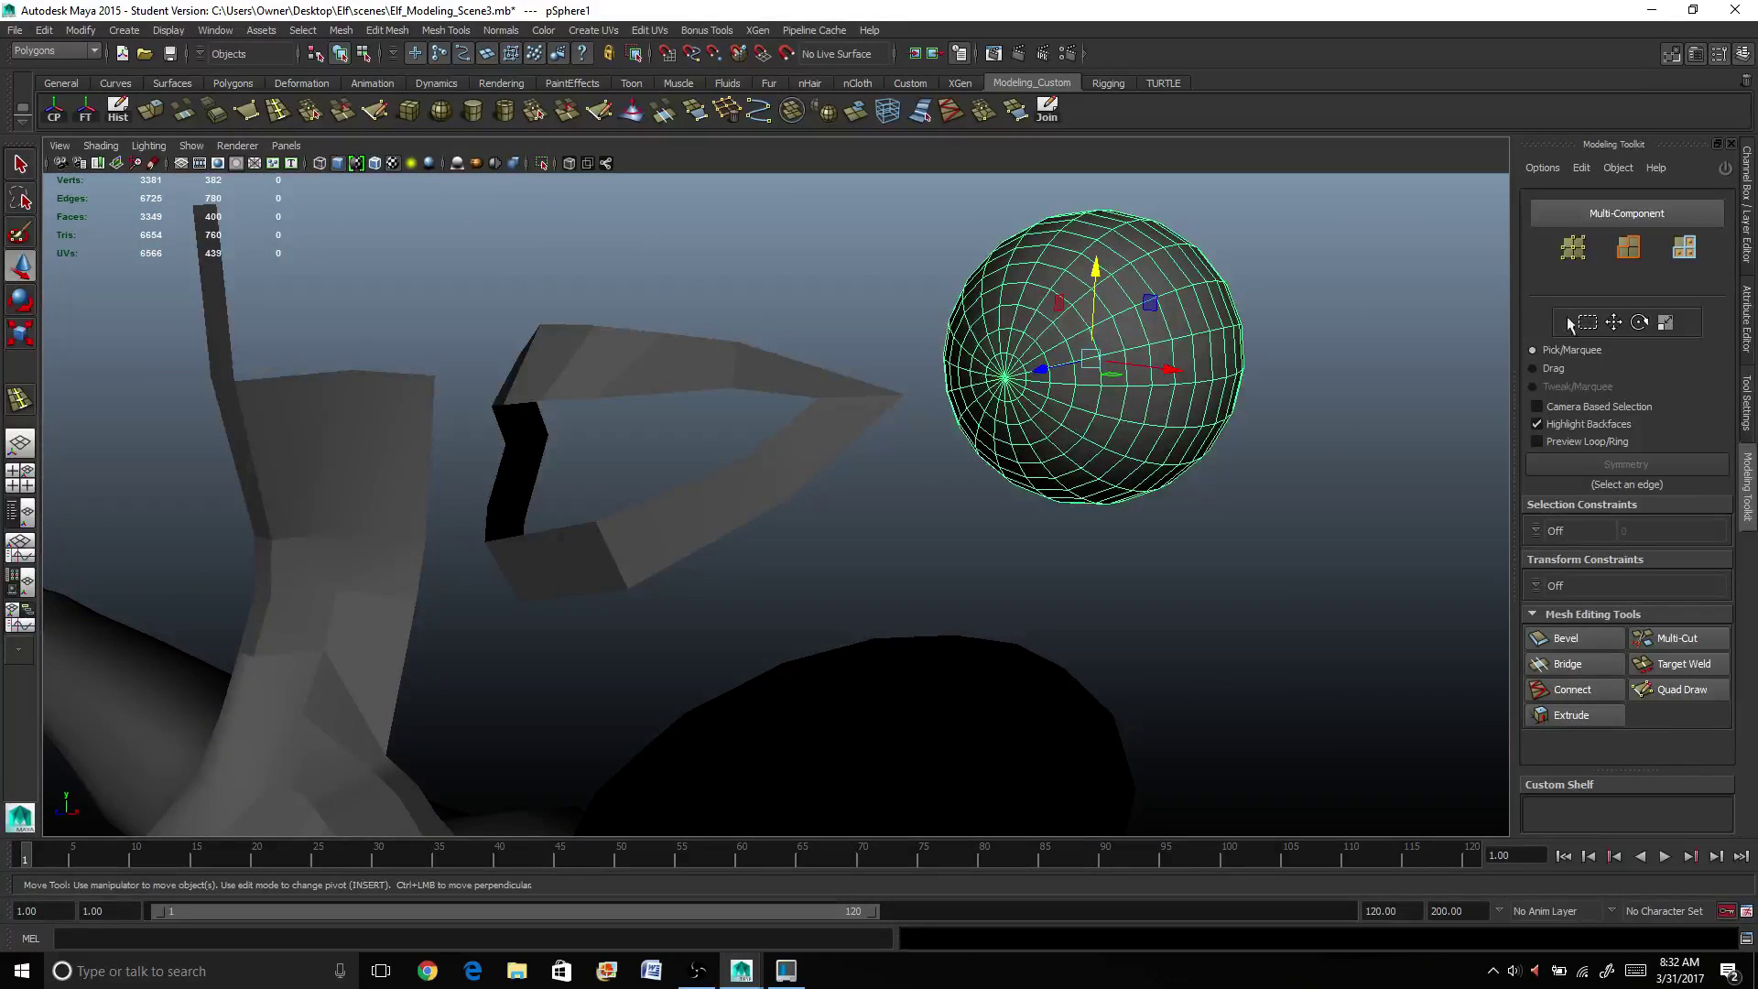
pyautogui.click(1746, 206)
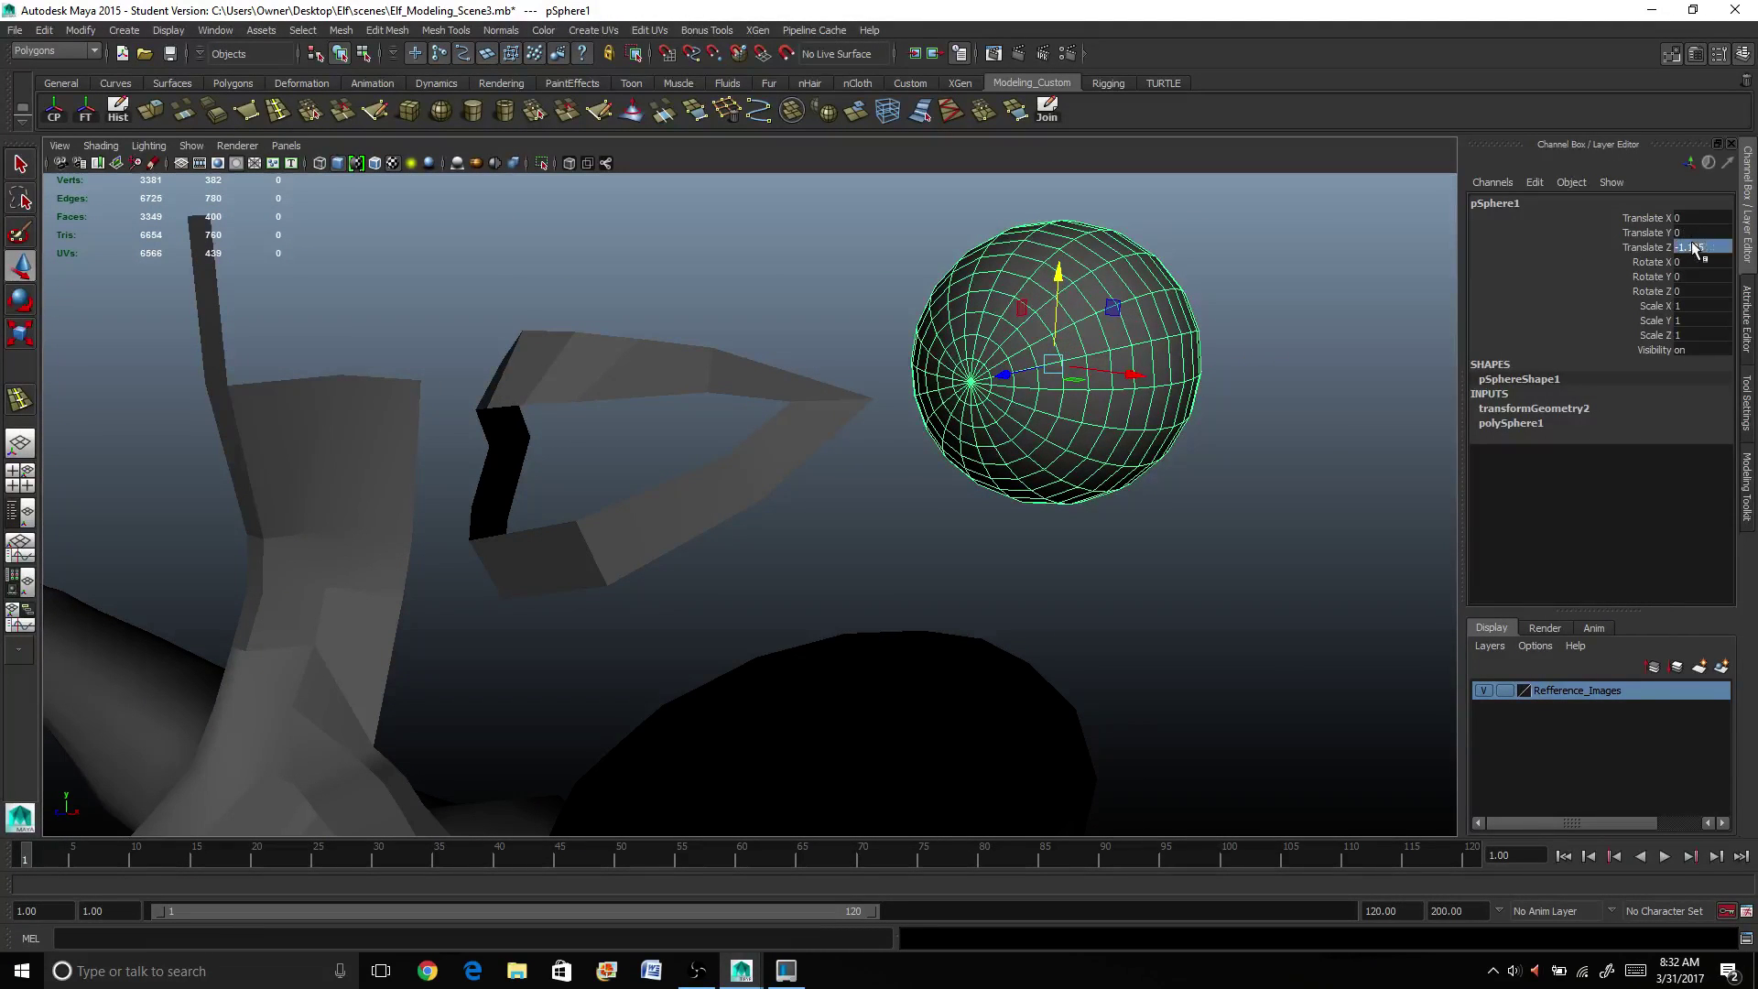
pyautogui.press('Return')
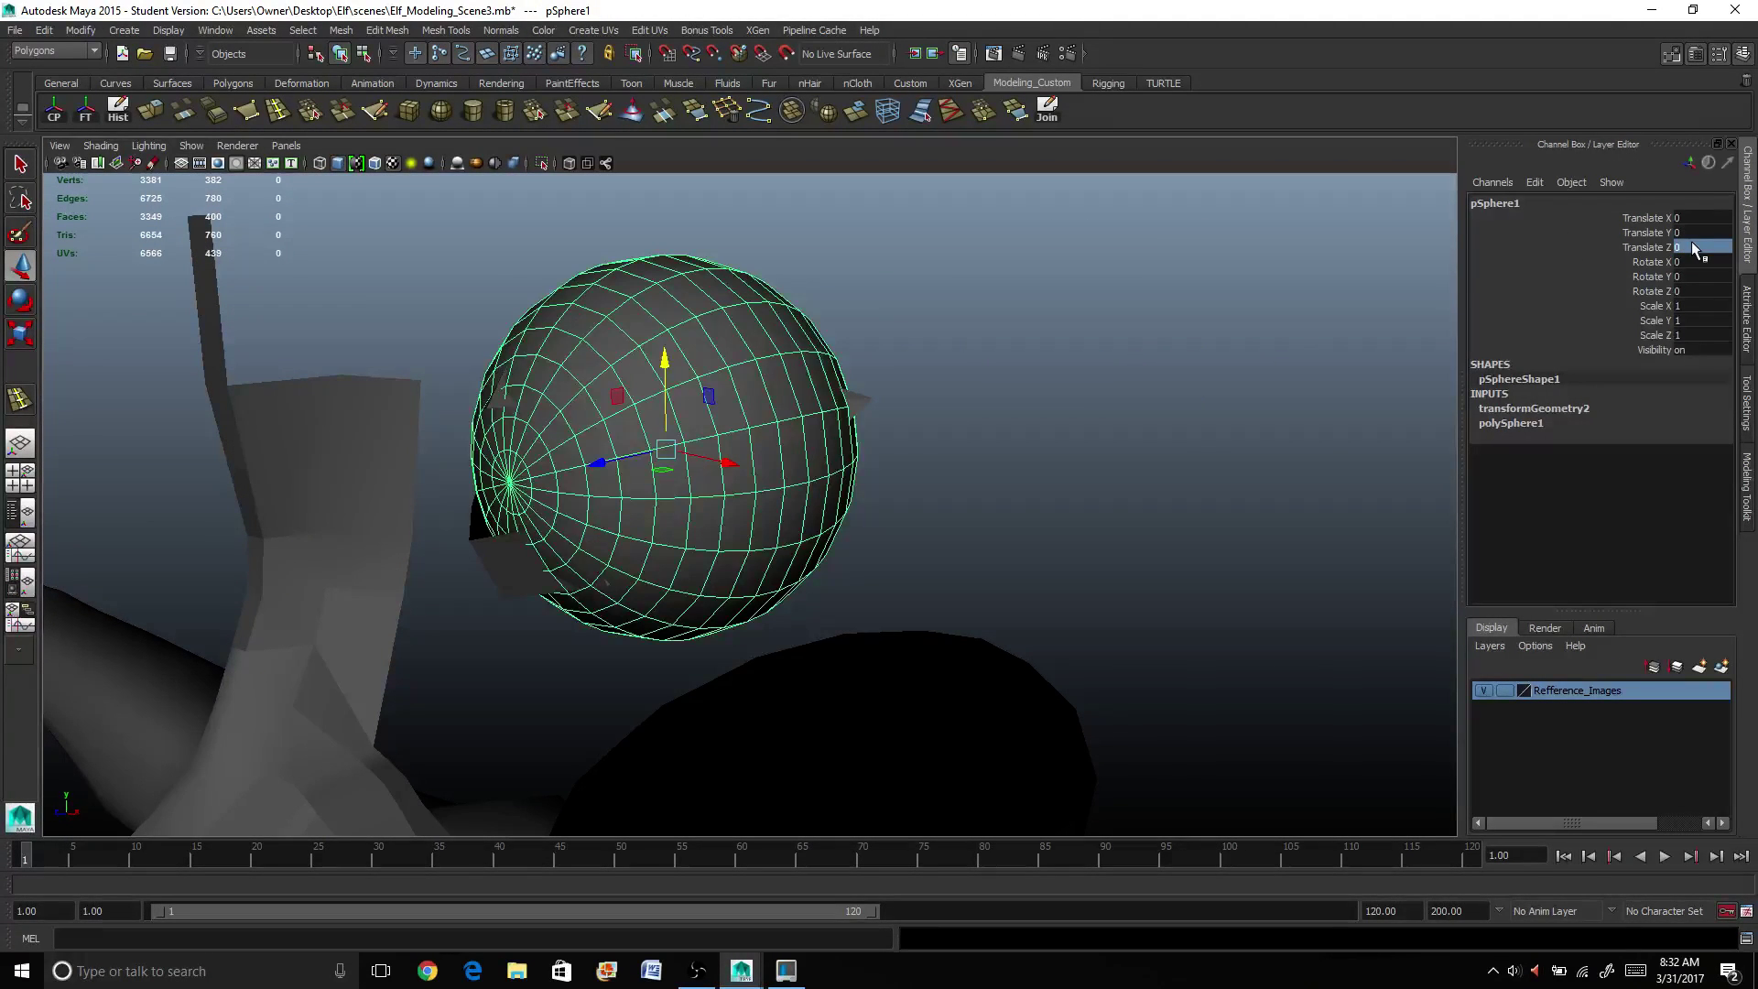
# Step: Shift the eyeball sphere to about -0.095 in X and -0.099 in Z so it sits within the eyelid ring
pyautogui.keyDown('alt'); pyautogui.moveTo(1355, 357); pyautogui.dragTo(641, 512); pyautogui.keyUp('alt')
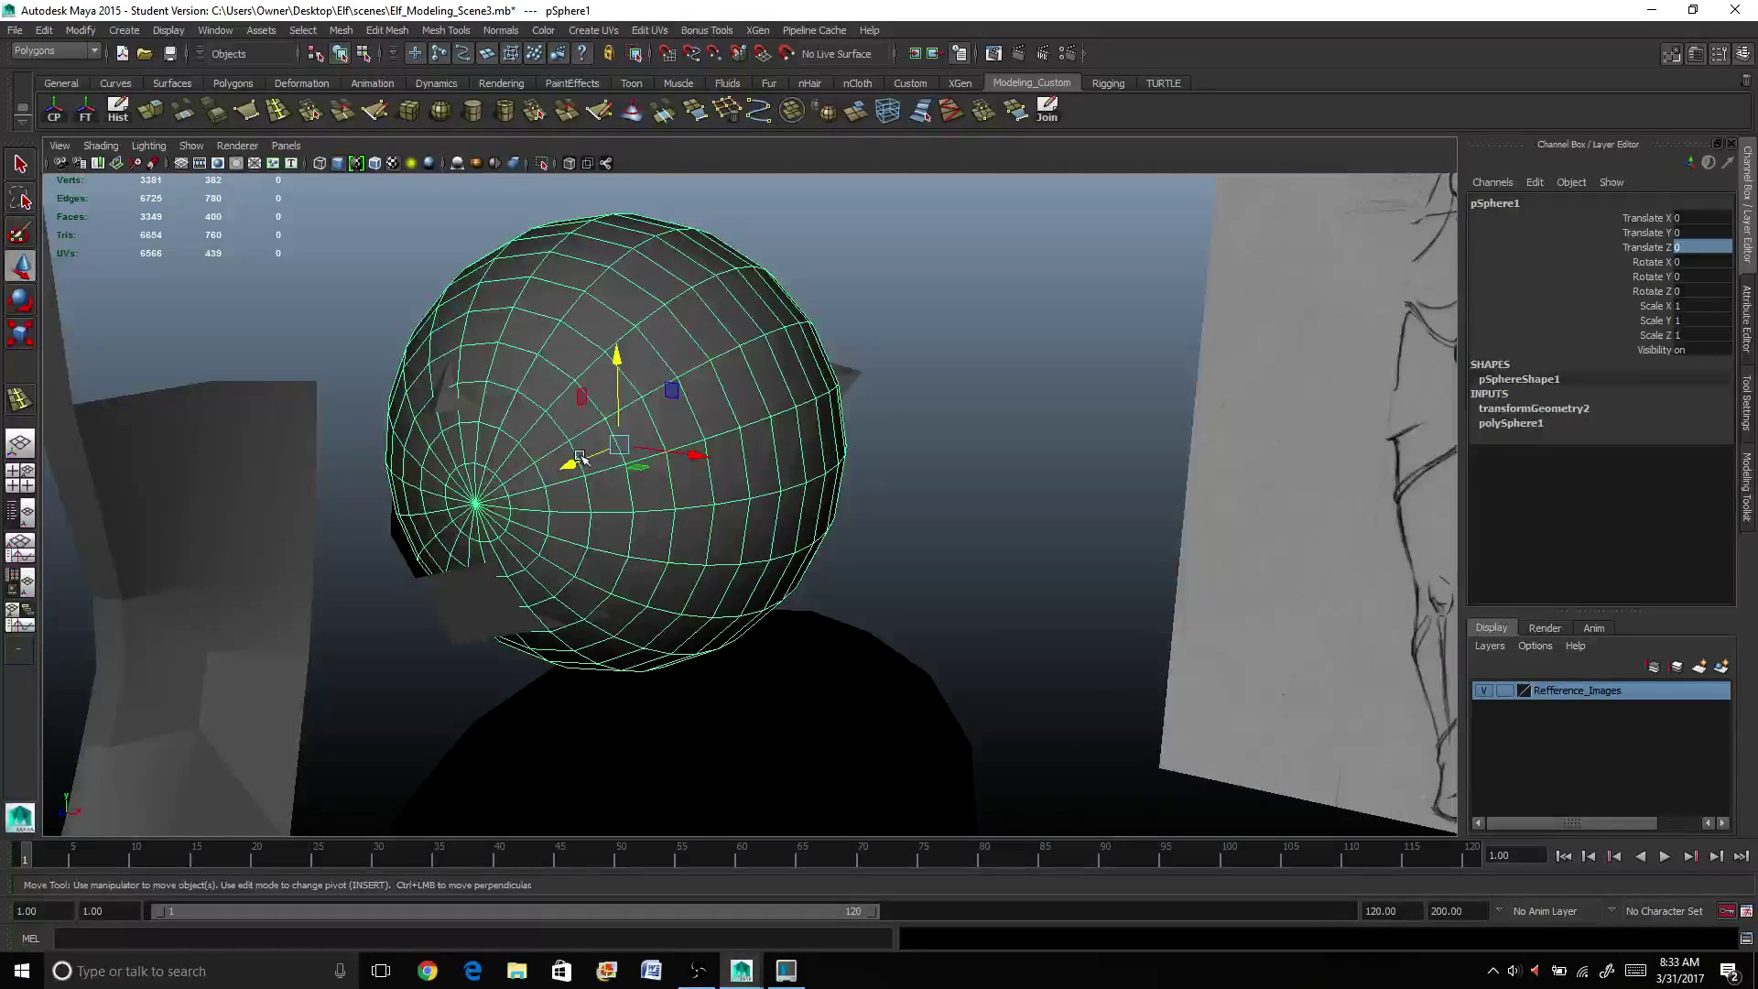
pyautogui.moveTo(565, 461); pyautogui.dragTo(656, 424)
pyautogui.moveTo(637, 419); pyautogui.dragTo(595, 410)
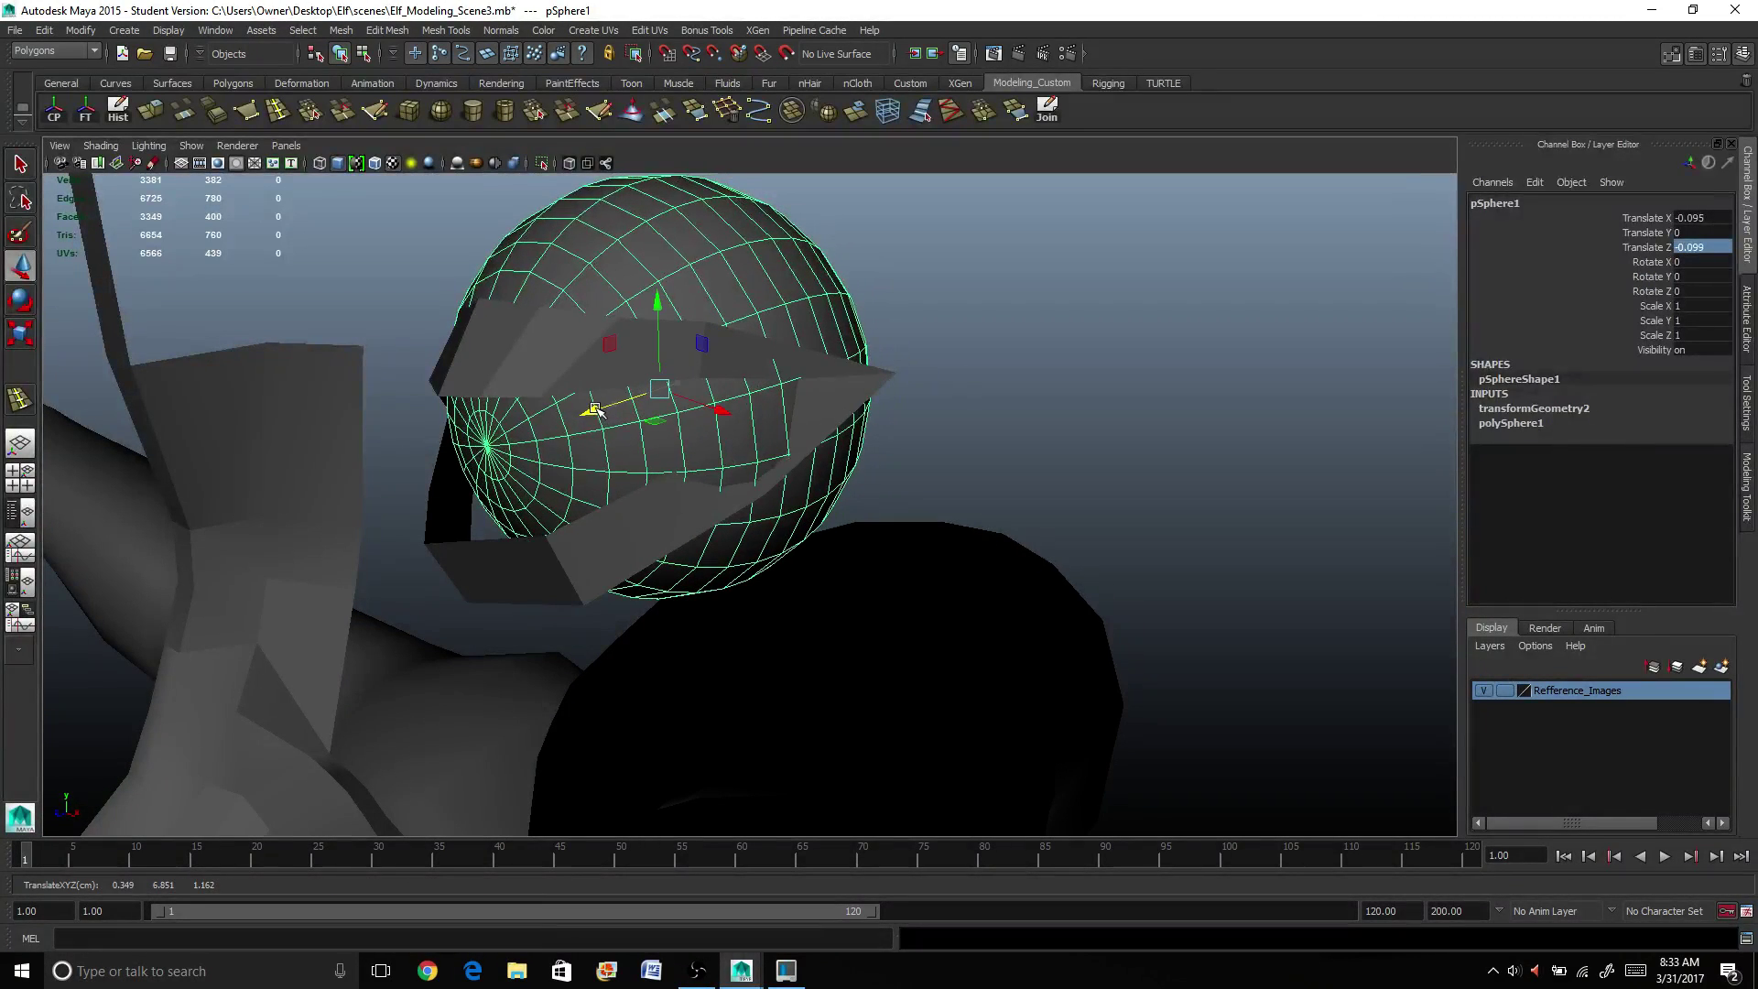
# Step: Return the eyelid mesh to unsmoothed display and examine its fit around the eyeball from several angles
pyautogui.click(547, 377)
pyautogui.keyDown('alt'); pyautogui.moveTo(514, 365); pyautogui.dragTo(567, 367); pyautogui.keyUp('alt')
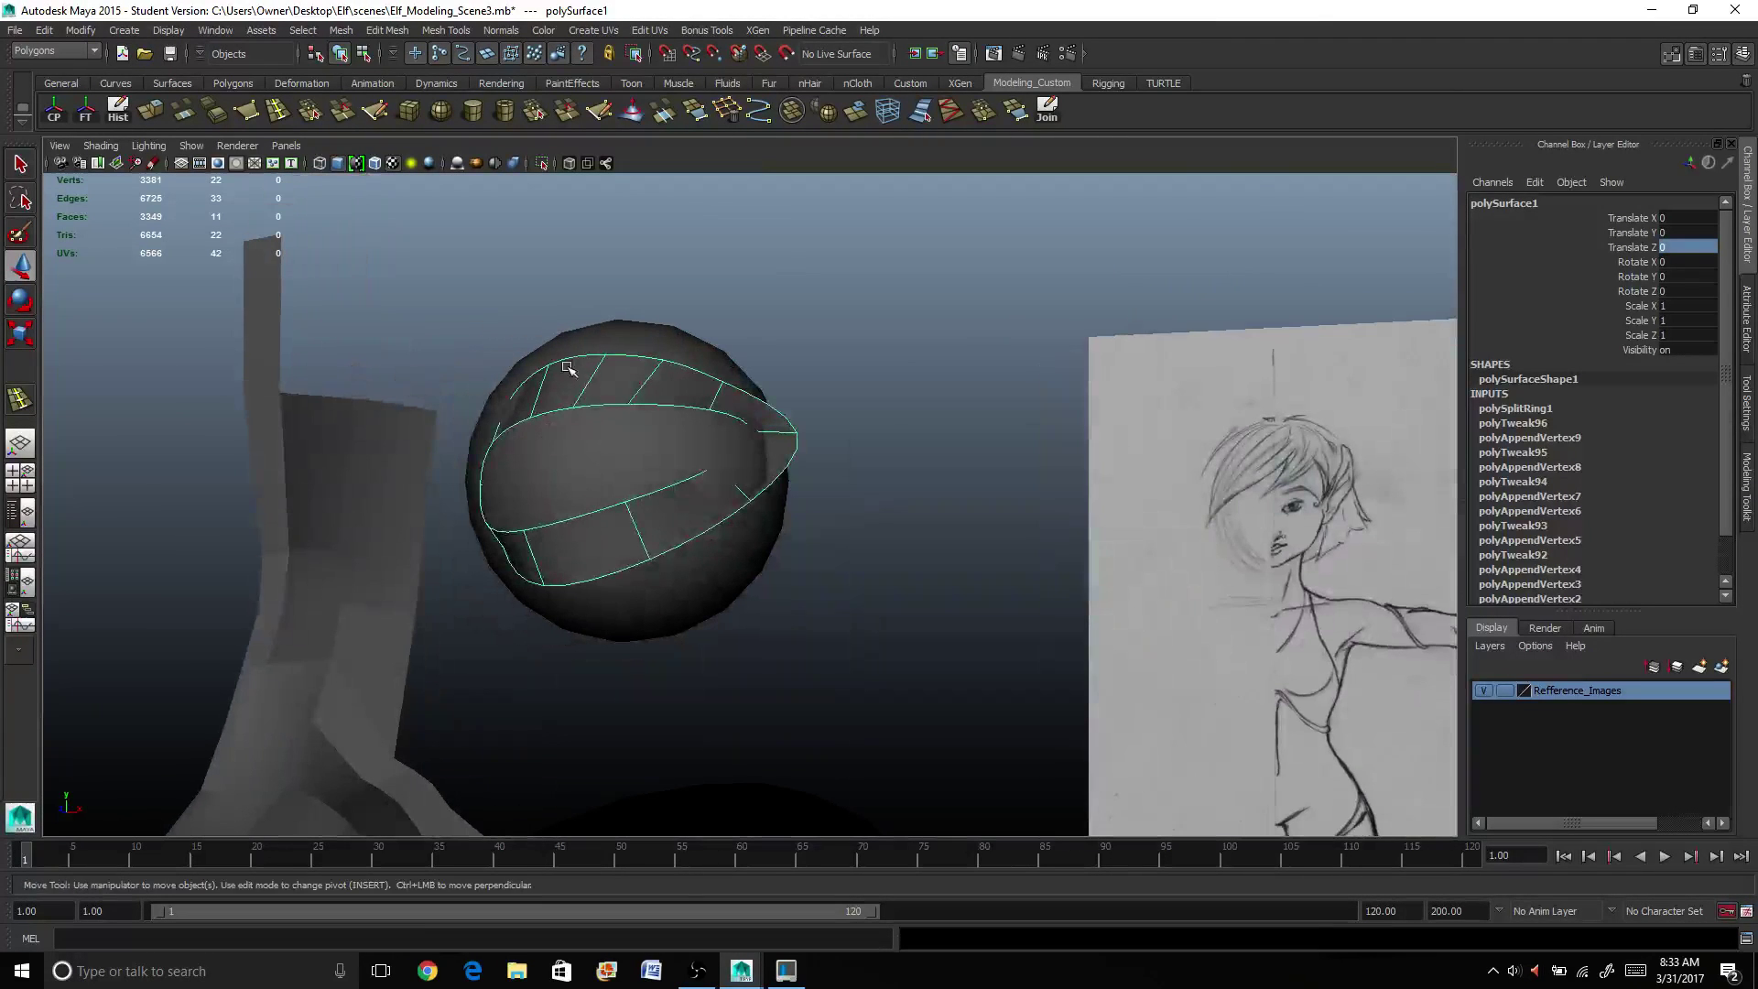
pyautogui.press('1')
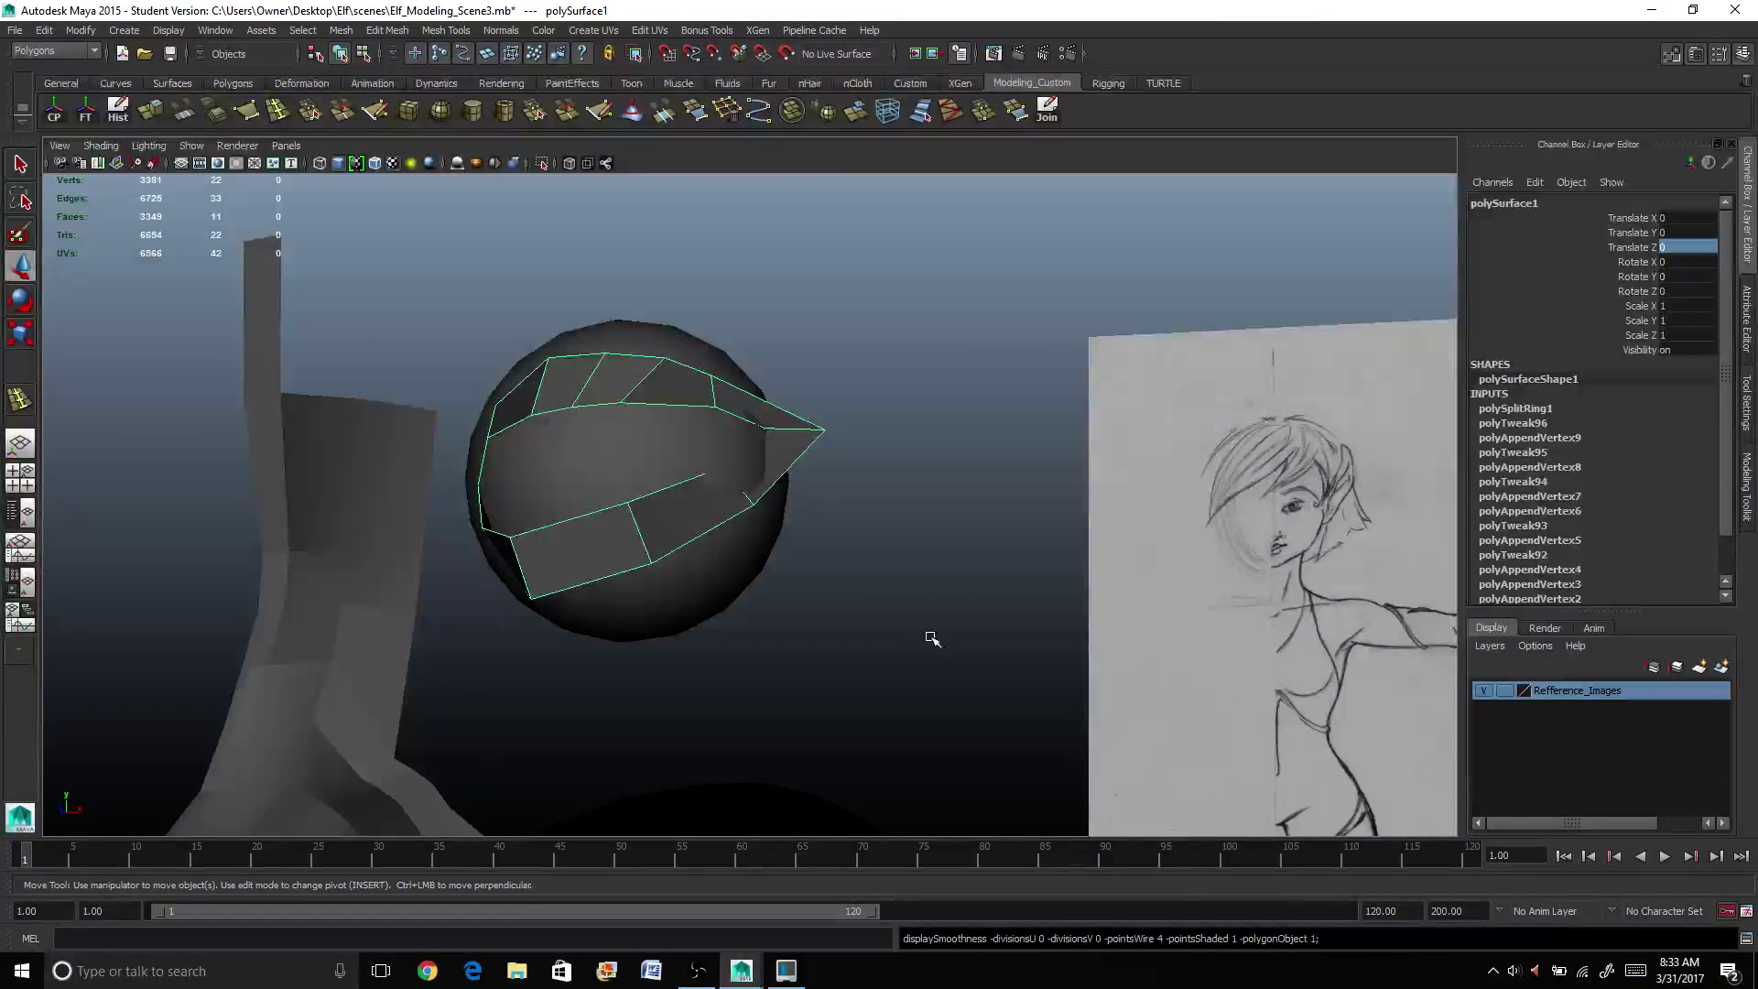
pyautogui.keyDown('alt'); pyautogui.moveTo(932, 638); pyautogui.dragTo(760, 401); pyautogui.keyUp('alt')
pyautogui.click(651, 453)
pyautogui.click(551, 487)
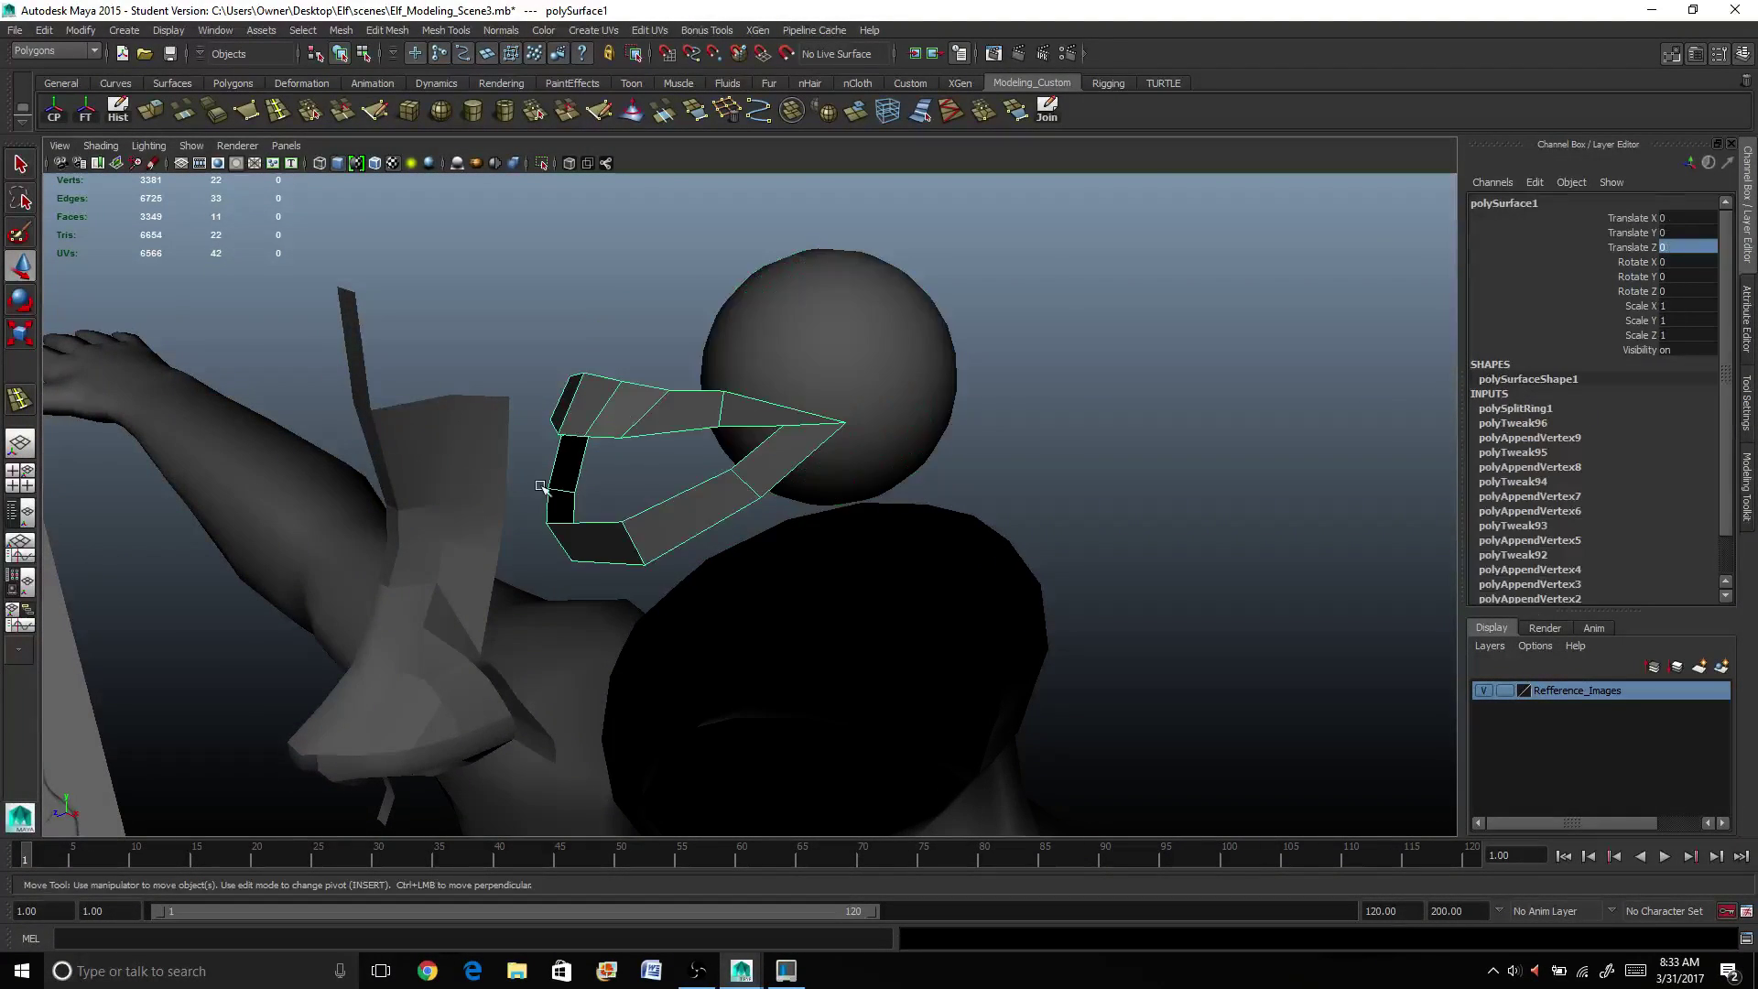
pyautogui.moveTo(554, 493)
pyautogui.keyDown('alt'); pyautogui.mouseDown()
pyautogui.moveTo(687, 412)
pyautogui.moveTo(657, 439)
pyautogui.mouseUp(); pyautogui.keyUp('alt')
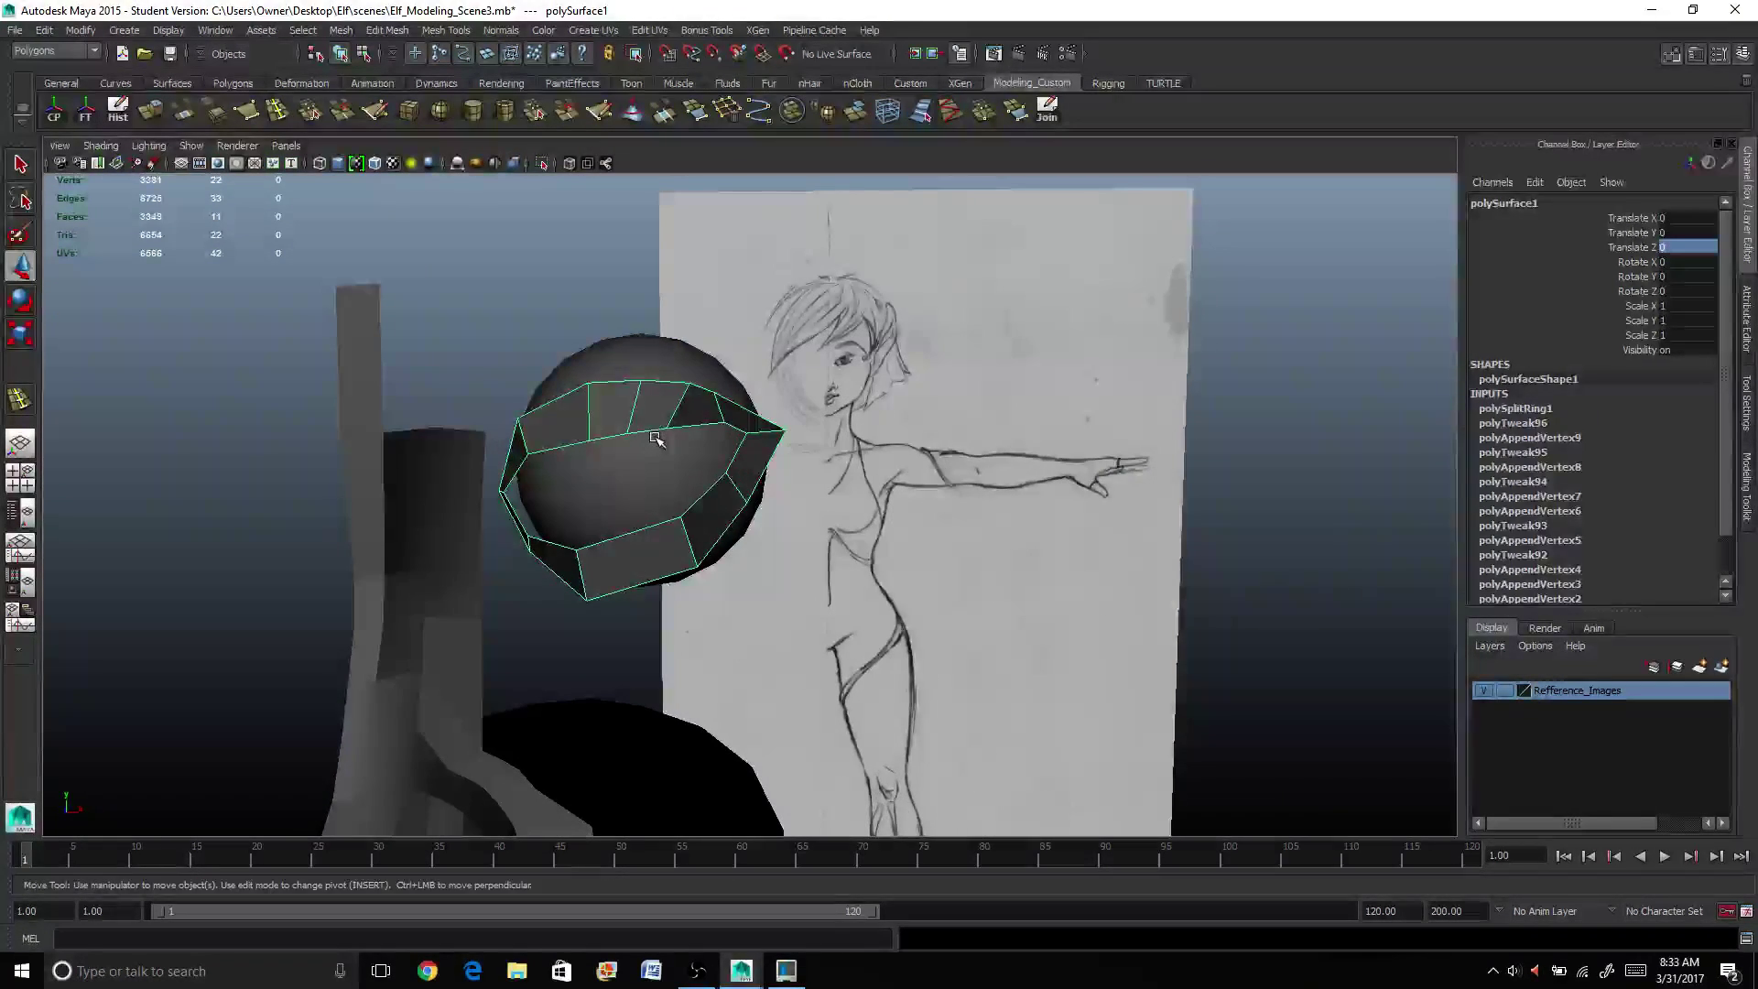
pyautogui.moveTo(622, 572)
pyautogui.keyDown('alt'); pyautogui.mouseDown()
pyautogui.moveTo(498, 576)
pyautogui.moveTo(623, 568)
pyautogui.moveTo(600, 569)
pyautogui.mouseUp(); pyautogui.keyUp('alt')
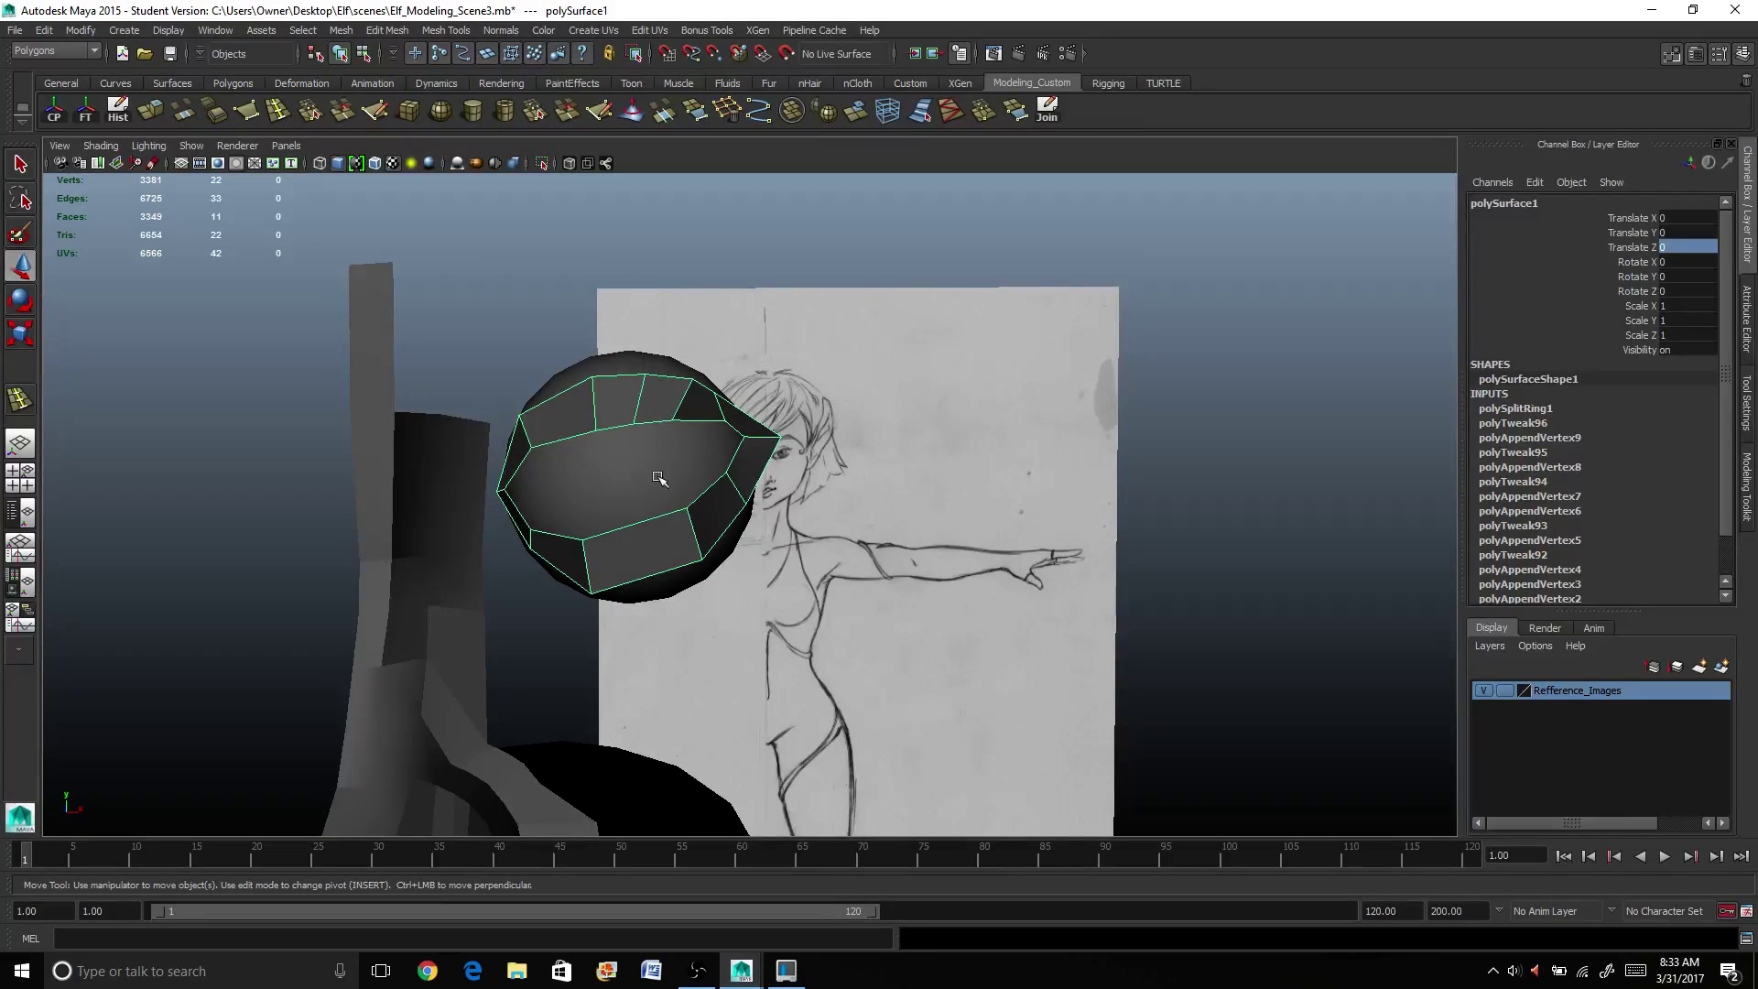
pyautogui.keyDown('alt'); pyautogui.moveTo(657, 478); pyautogui.dragTo(641, 486); pyautogui.keyUp('alt')
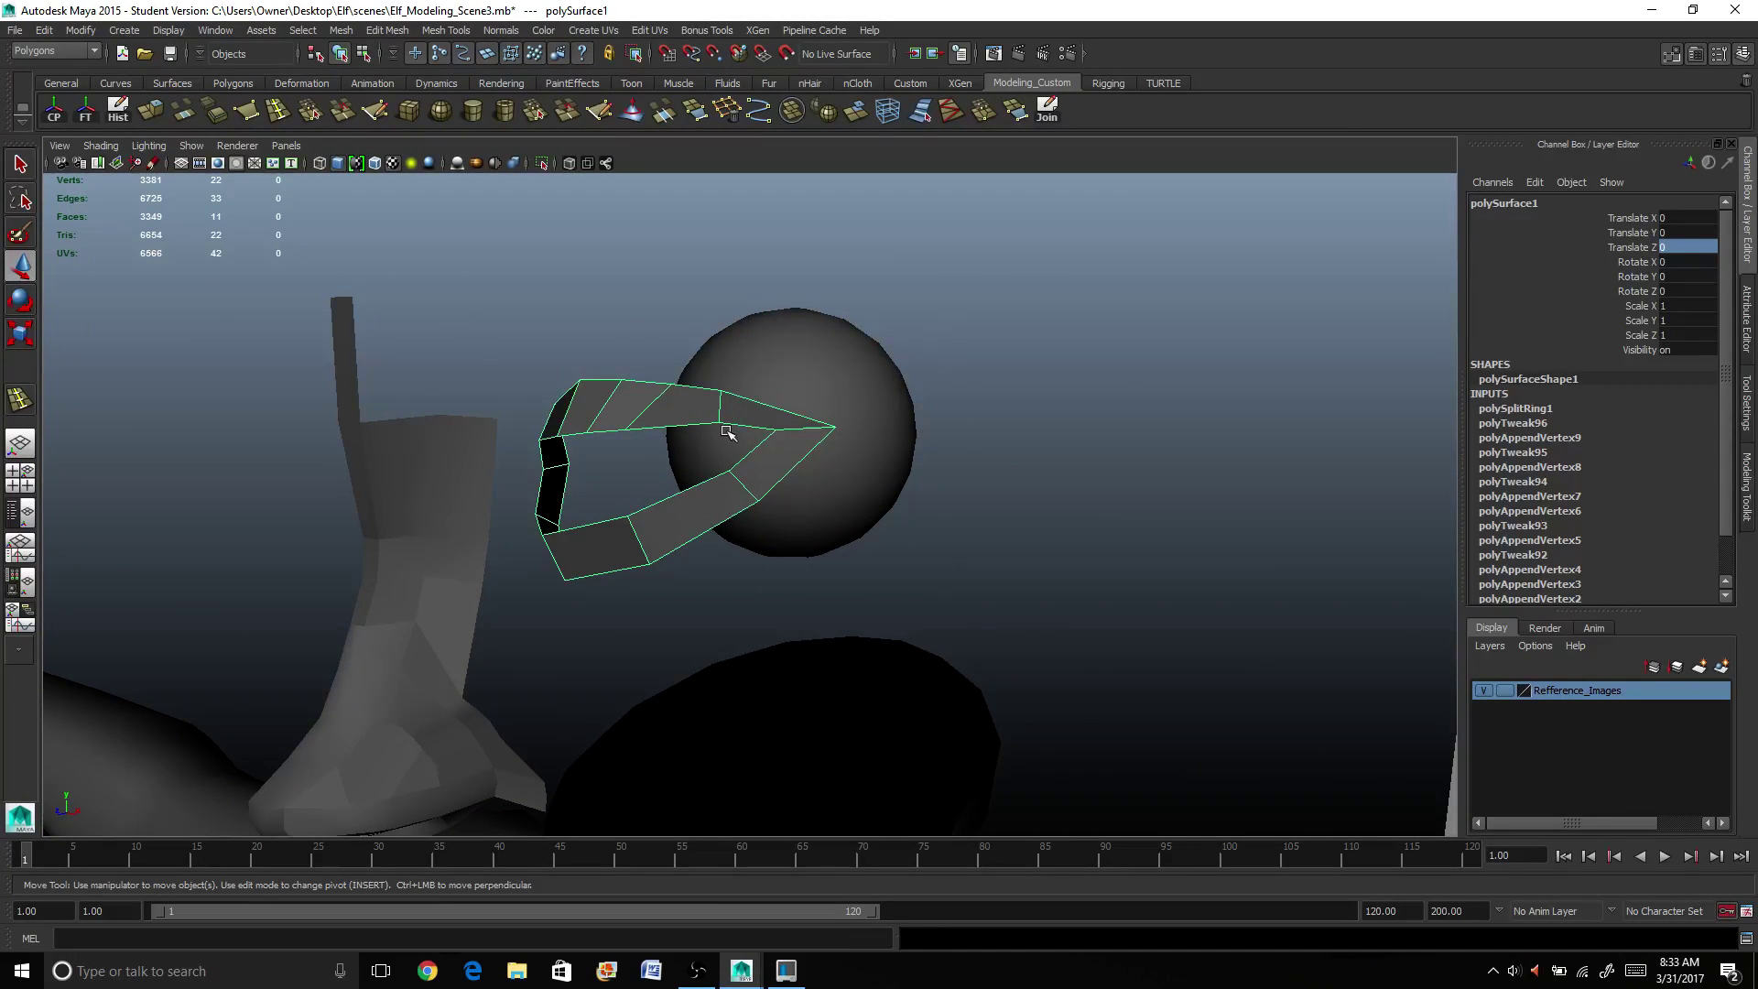
pyautogui.keyDown('alt'); pyautogui.moveTo(728, 432); pyautogui.dragTo(587, 416); pyautogui.keyUp('alt')
# Step: Extrude the eyelid's complete outer border edge loop with a local Z translation of about 0.091
pyautogui.moveTo(583, 387); pyautogui.dragTo(586, 348, button='right')
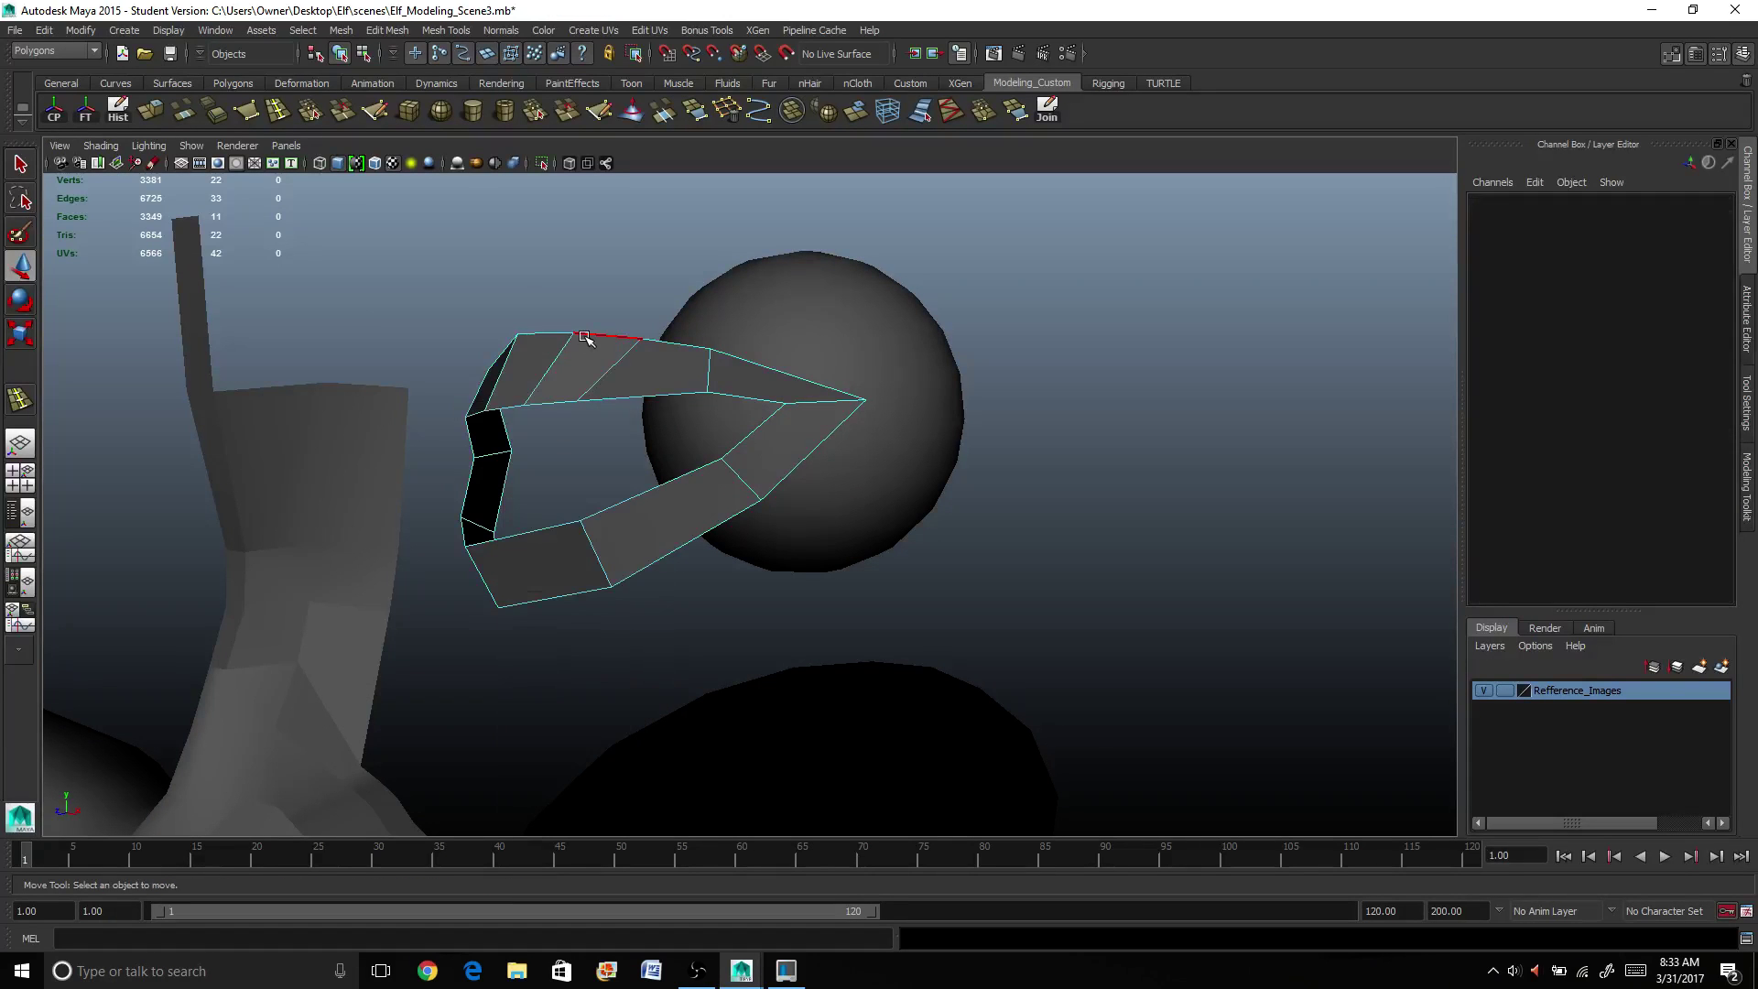
pyautogui.click(584, 337)
pyautogui.moveTo(625, 452)
pyautogui.keyDown('alt'); pyautogui.mouseDown()
pyautogui.moveTo(498, 455)
pyautogui.moveTo(561, 438)
pyautogui.mouseUp(); pyautogui.keyUp('alt')
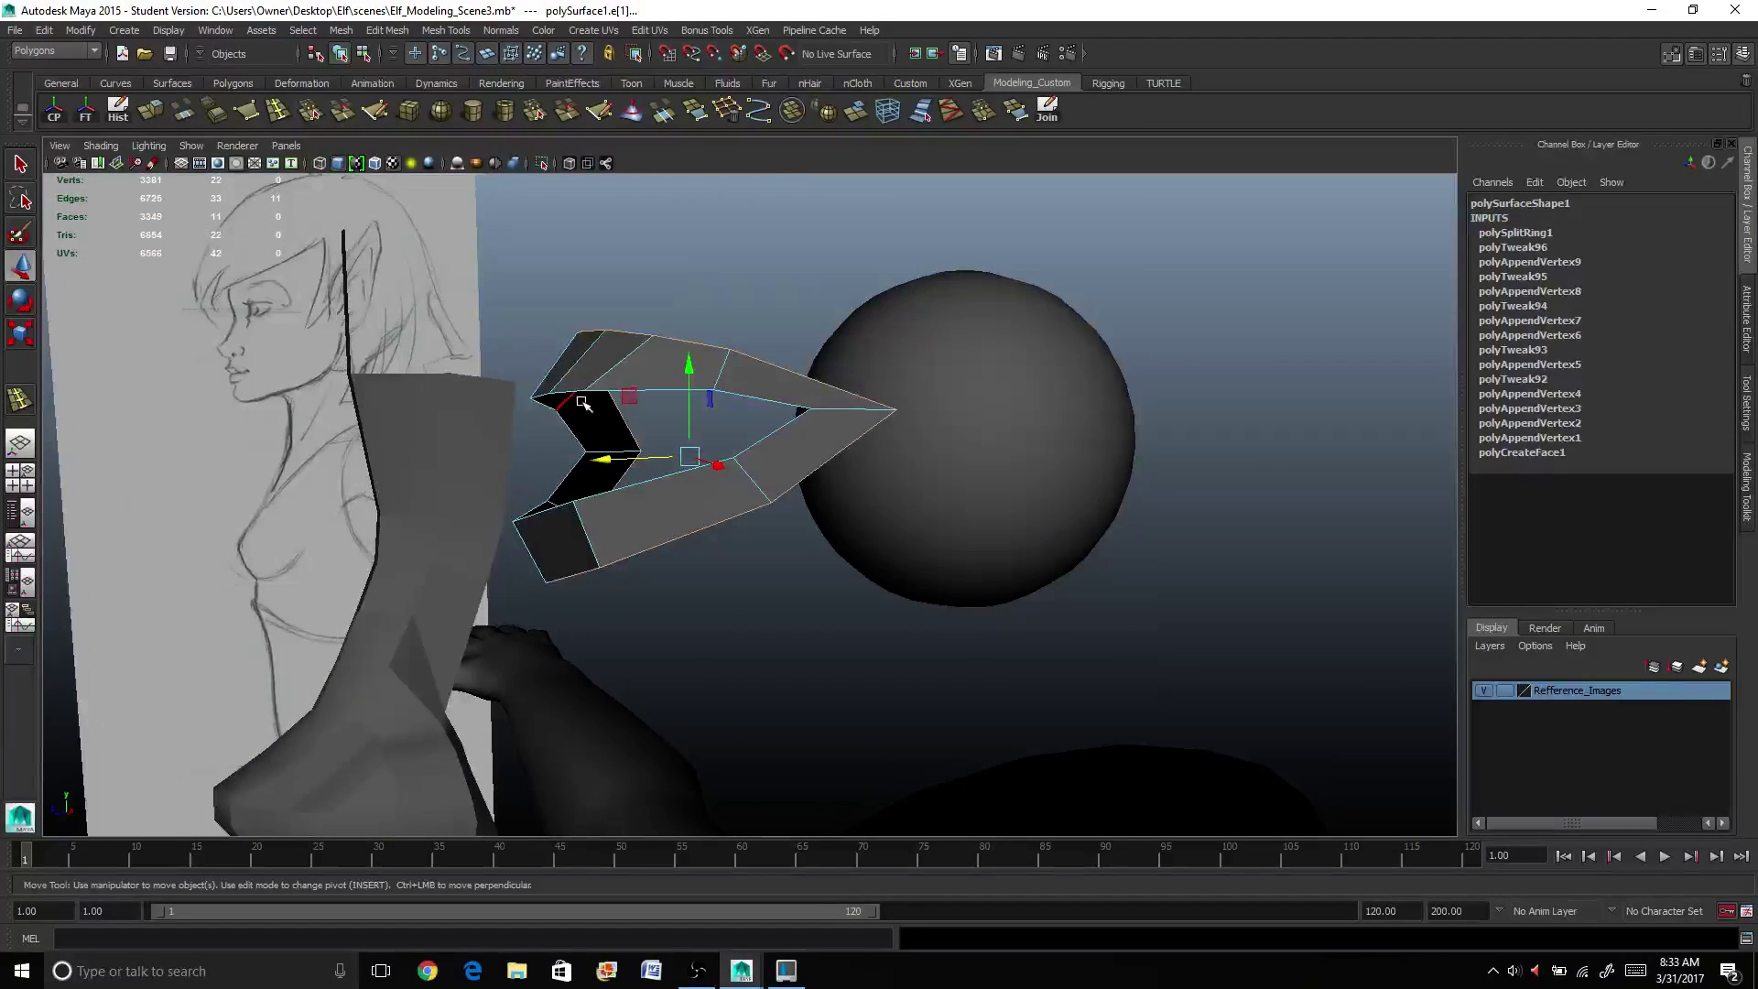
pyautogui.moveTo(622, 611)
pyautogui.keyDown('alt'); pyautogui.mouseDown()
pyautogui.moveTo(767, 619)
pyautogui.moveTo(701, 618)
pyautogui.mouseUp(); pyautogui.keyUp('alt')
pyautogui.scroll(-1, 651, 596)
pyautogui.scroll(3, 651, 595)
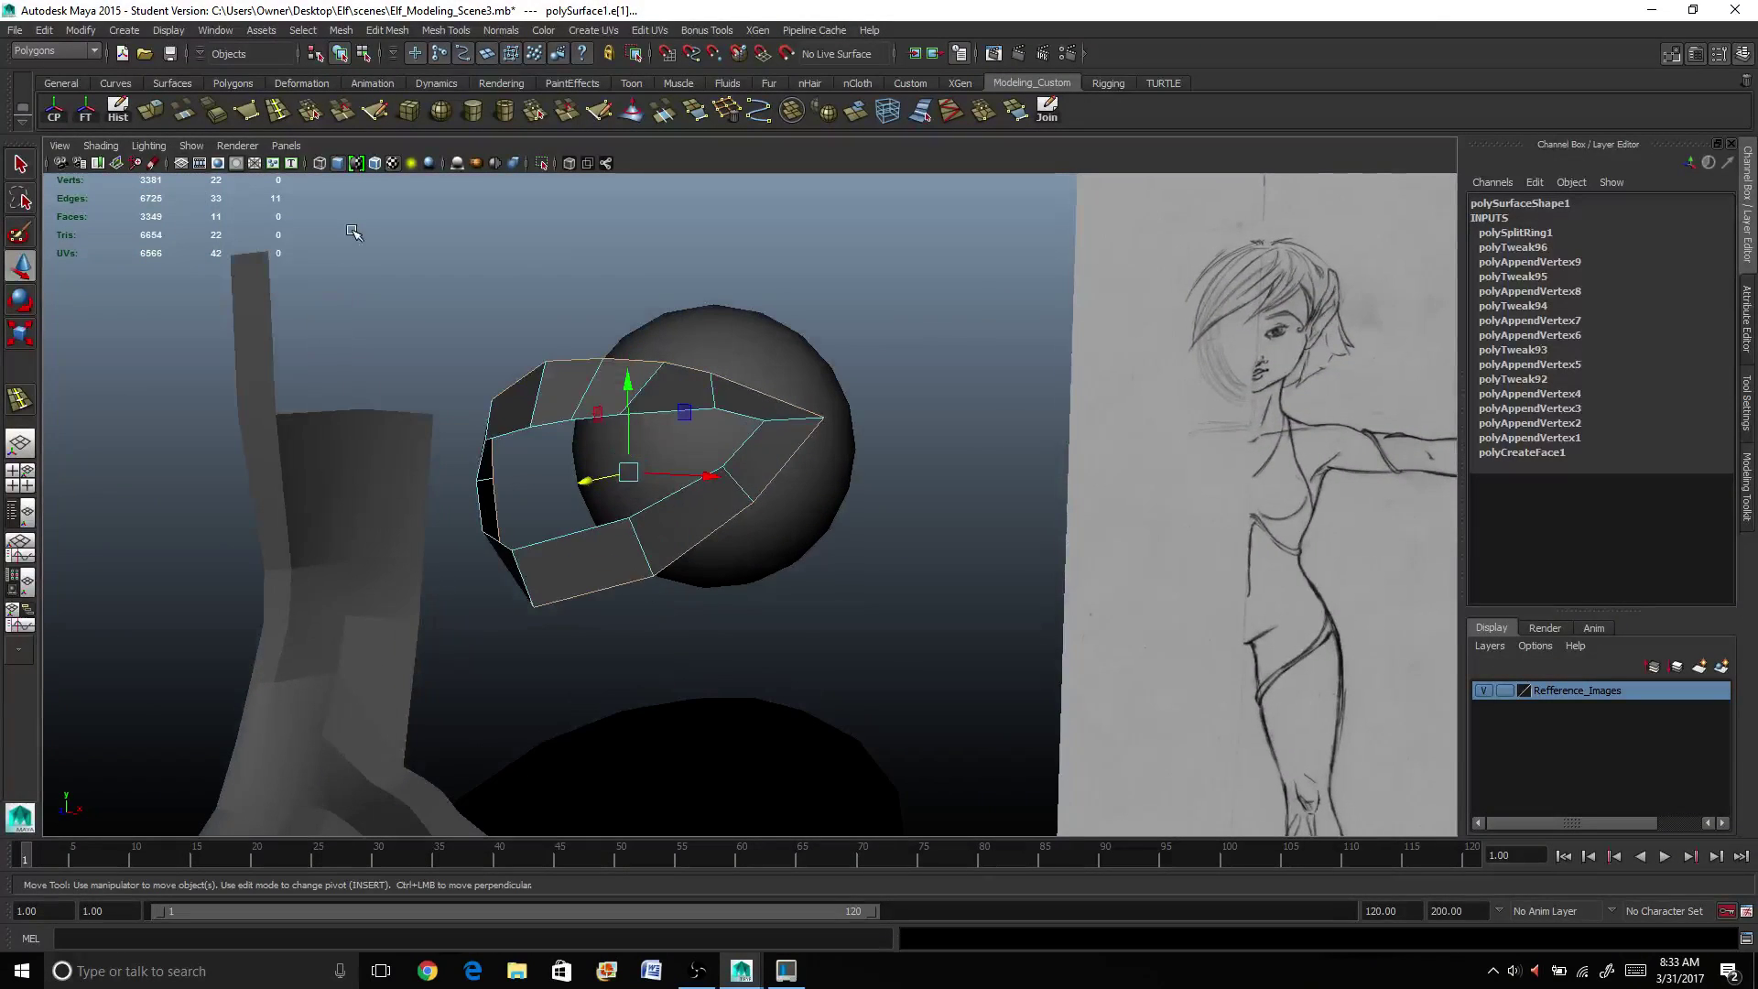
pyautogui.keyDown('alt'); pyautogui.moveTo(573, 432); pyautogui.dragTo(561, 373); pyautogui.keyUp('alt')
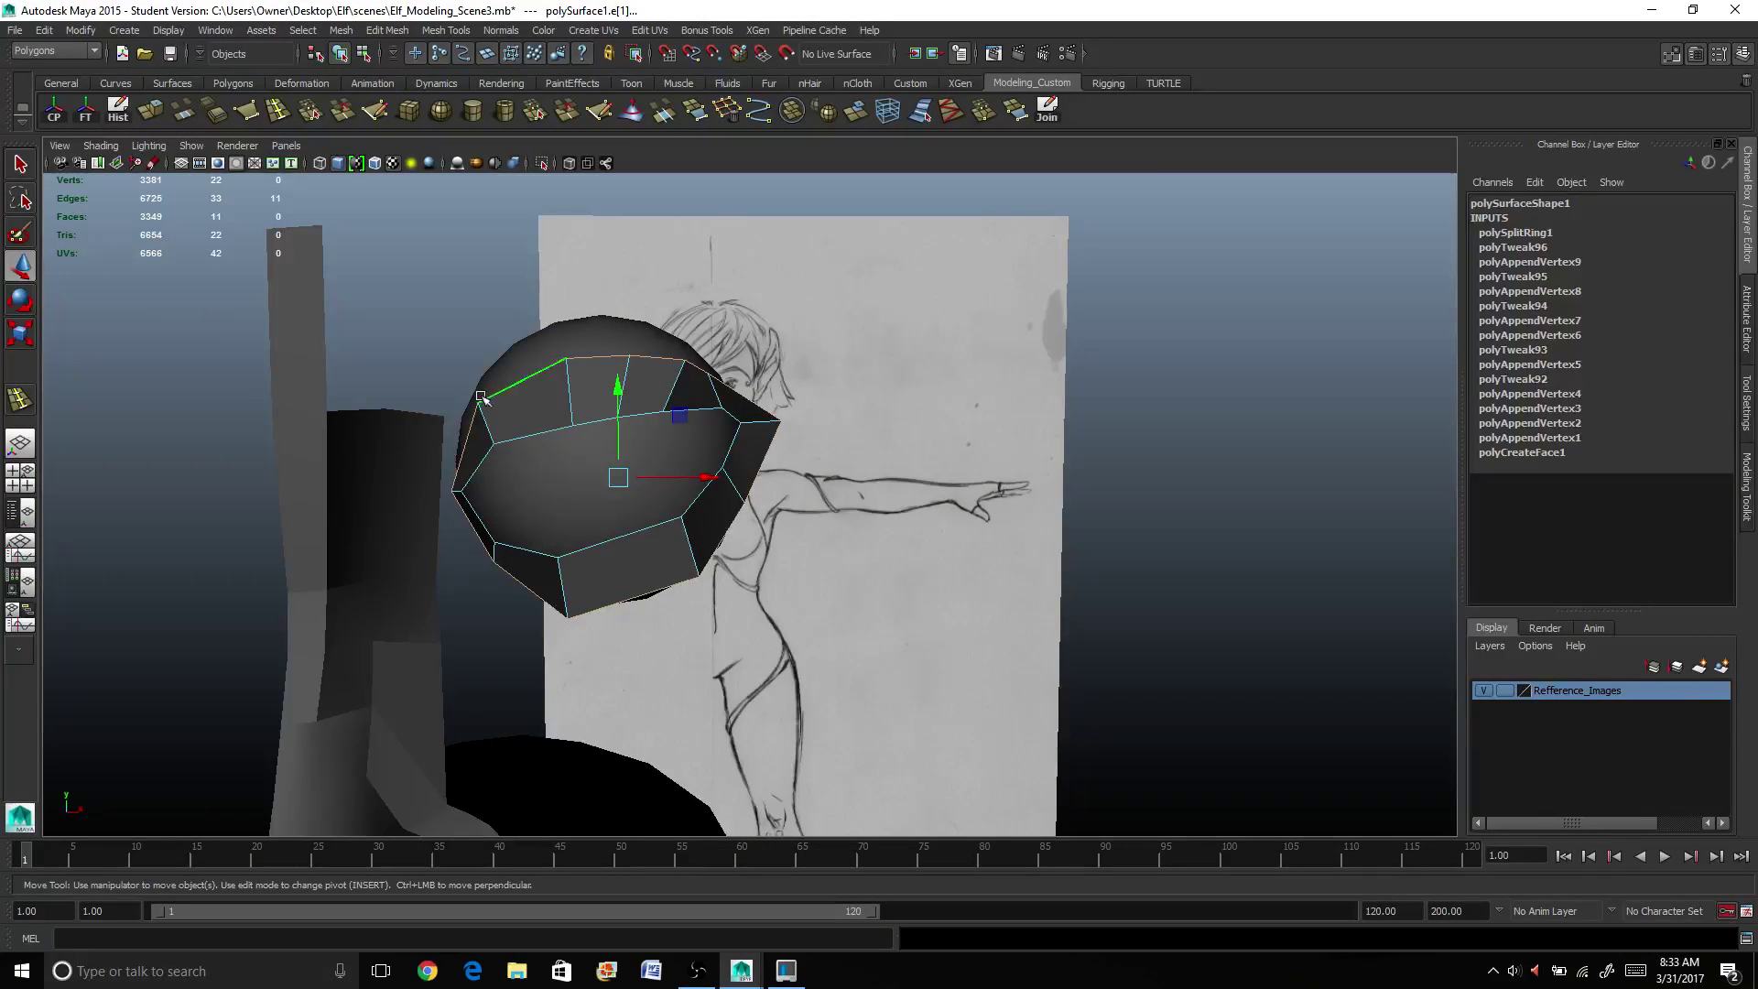
pyautogui.click(152, 111)
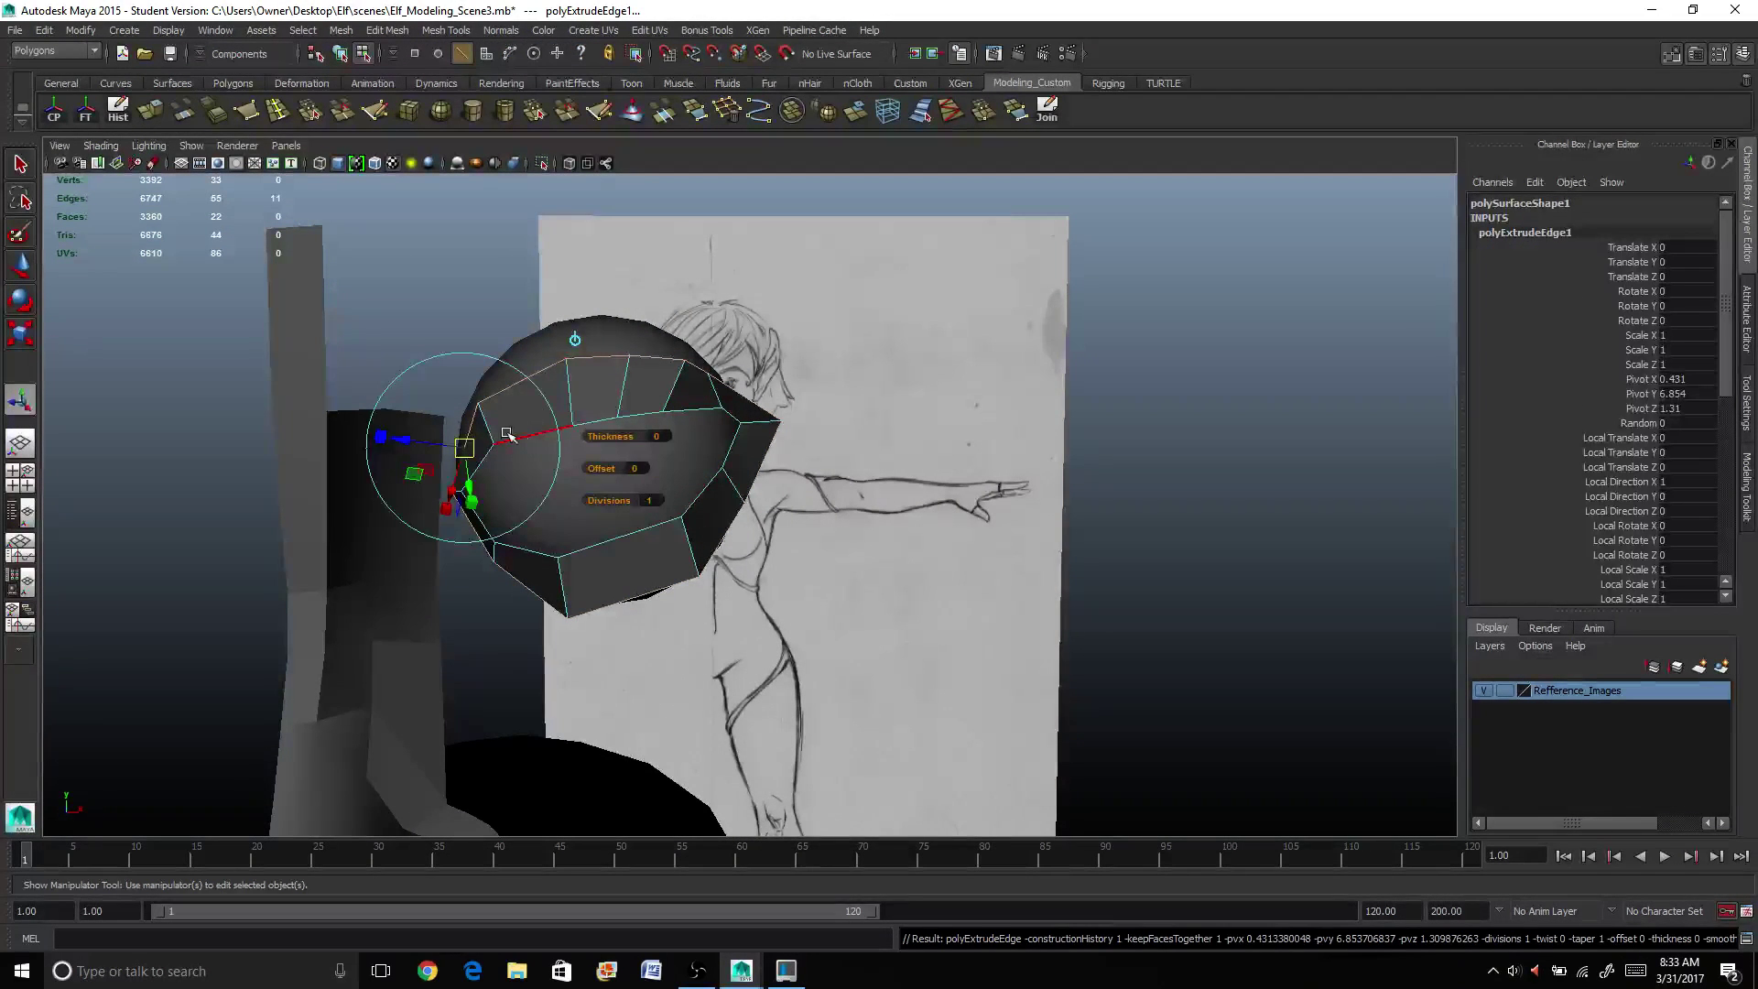
pyautogui.moveTo(405, 438); pyautogui.dragTo(347, 423)
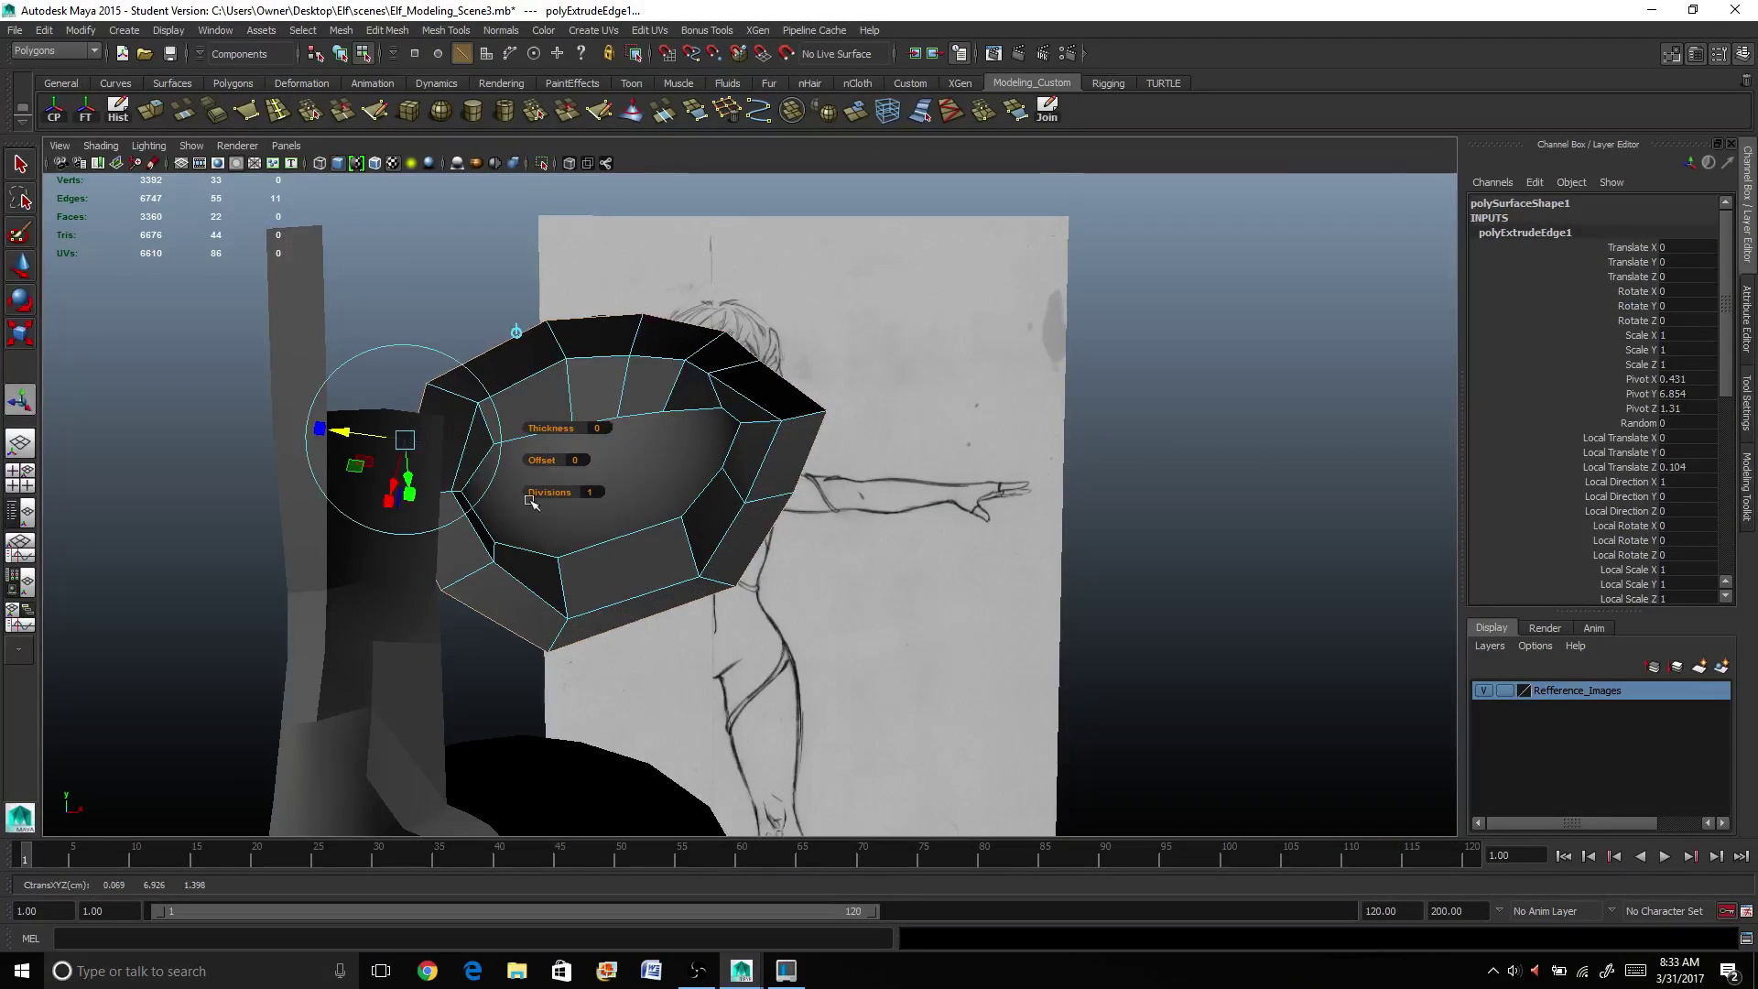
pyautogui.keyDown('alt'); pyautogui.moveTo(531, 501); pyautogui.dragTo(486, 501); pyautogui.keyUp('alt')
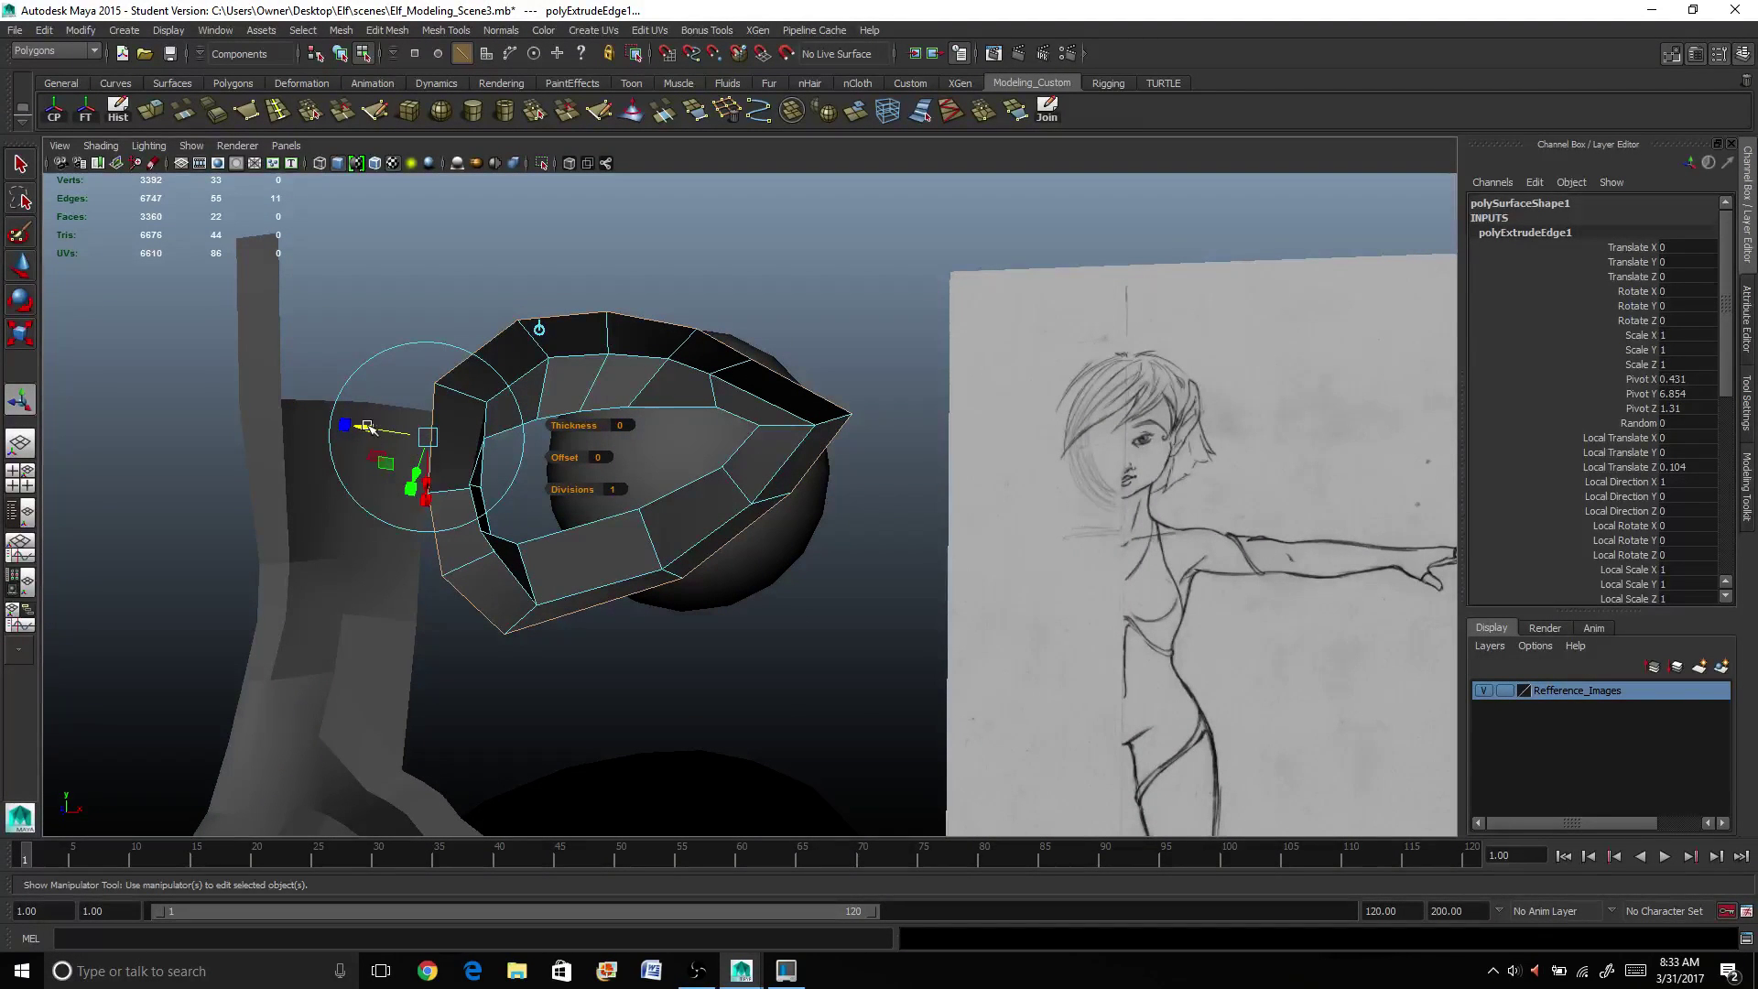
pyautogui.moveTo(368, 427); pyautogui.dragTo(380, 430)
pyautogui.moveTo(499, 561)
pyautogui.keyDown('alt'); pyautogui.mouseDown()
pyautogui.moveTo(550, 549)
pyautogui.moveTo(481, 588)
pyautogui.moveTo(684, 504)
pyautogui.mouseUp(); pyautogui.keyUp('alt')
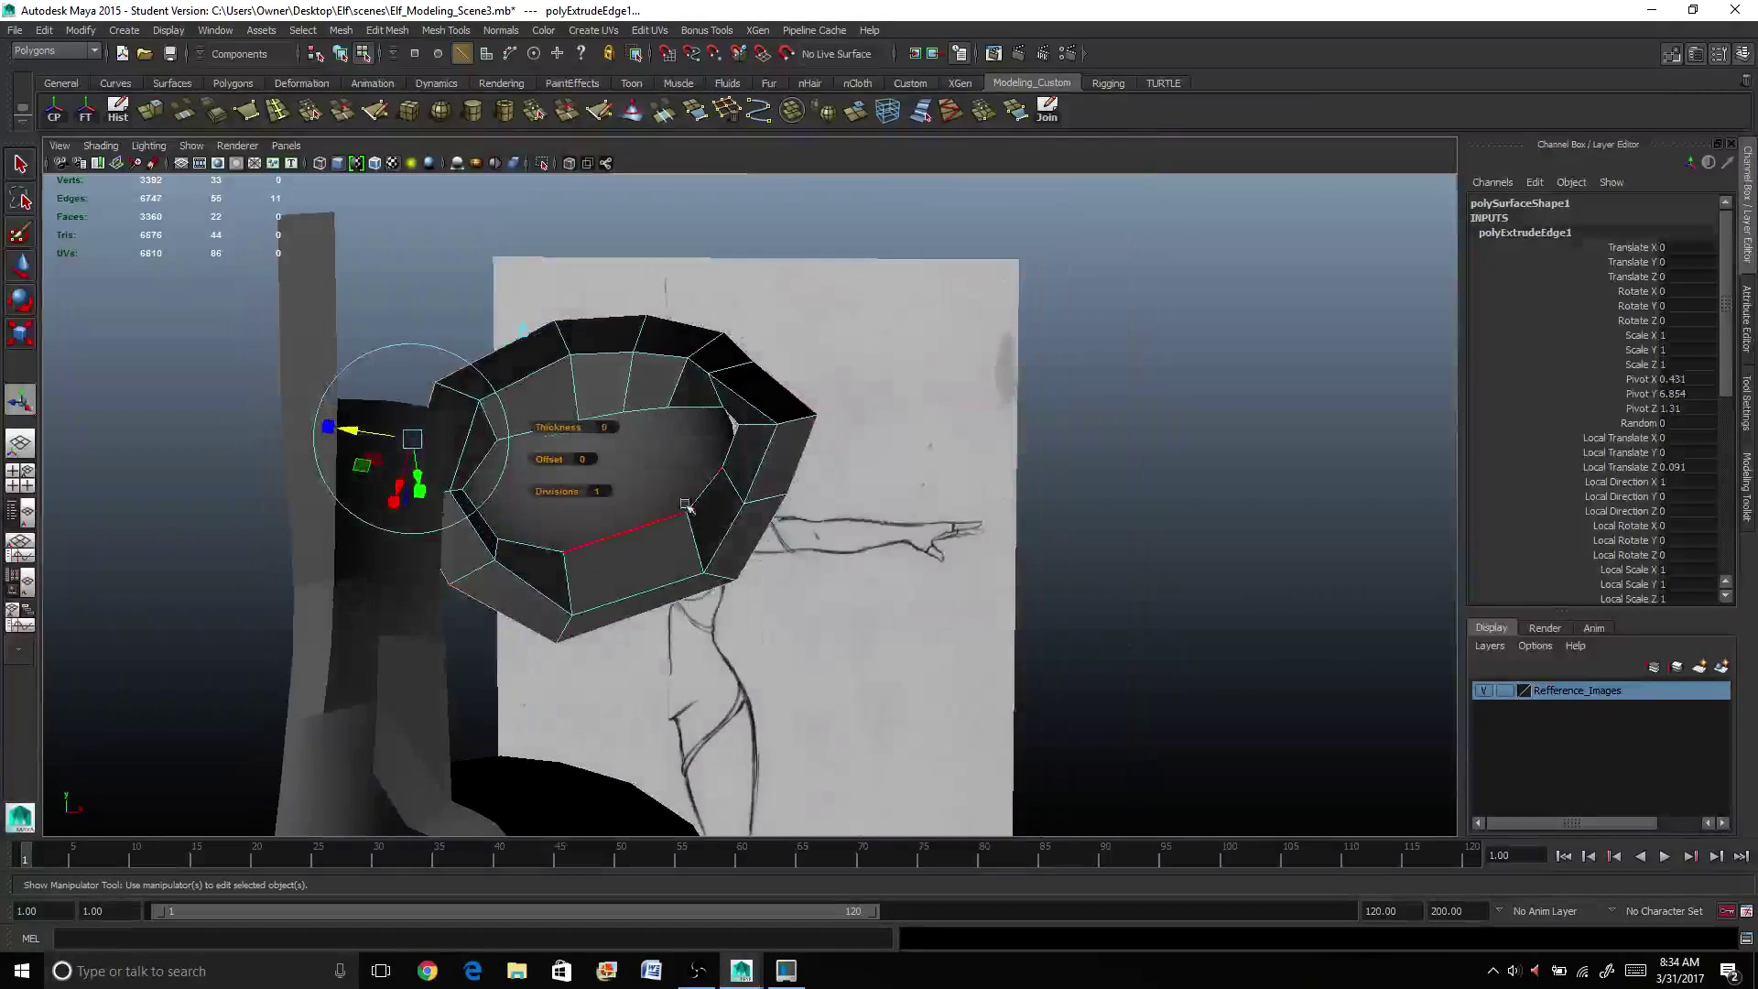
# Step: Finish the extrusion, select the three upper border edges of the eyelid mesh and move them forward and up toward the brow
pyautogui.keyDown('alt'); pyautogui.moveTo(812, 454); pyautogui.dragTo(663, 460); pyautogui.keyUp('alt')
pyautogui.moveTo(719, 388); pyautogui.dragTo(750, 376, button='right')
pyautogui.click(742, 399)
pyautogui.keyDown('alt'); pyautogui.moveTo(730, 440); pyautogui.dragTo(685, 357); pyautogui.keyUp('alt')
pyautogui.moveTo(682, 357); pyautogui.dragTo(632, 335, button='right')
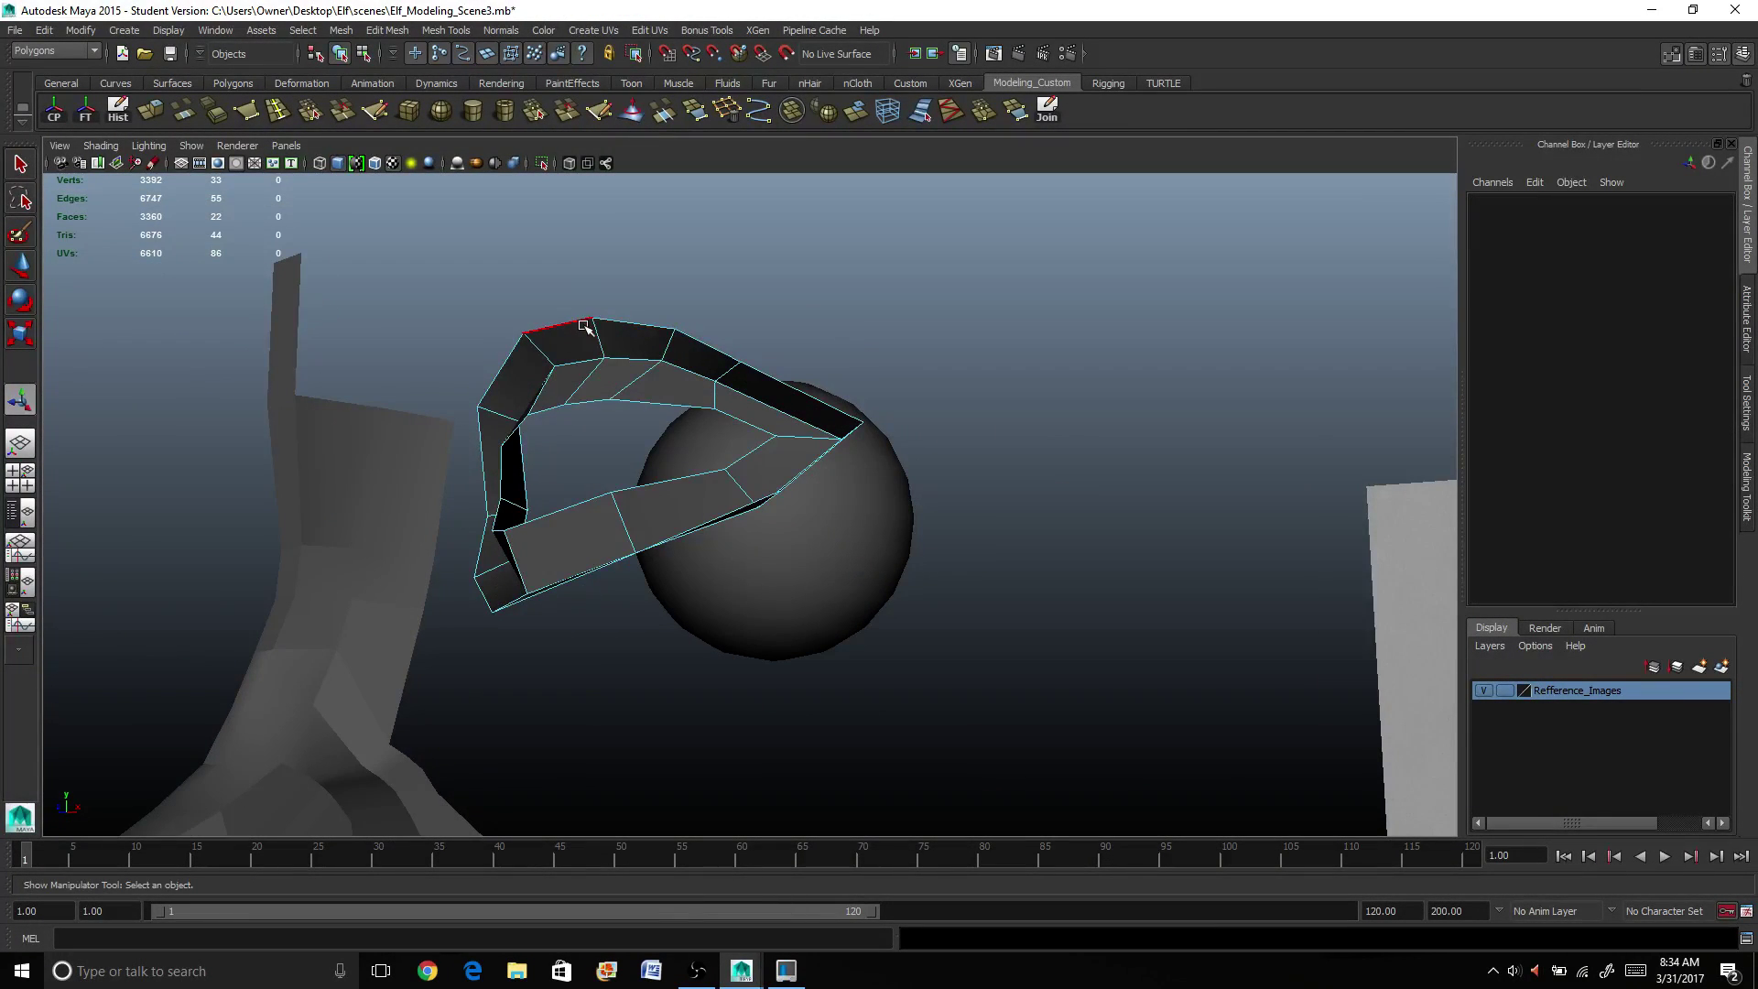
pyautogui.click(584, 325)
pyautogui.keyDown('shift'); pyautogui.click(655, 328); pyautogui.keyUp('shift')
pyautogui.keyDown('alt'); pyautogui.moveTo(655, 328); pyautogui.dragTo(688, 418); pyautogui.keyUp('alt')
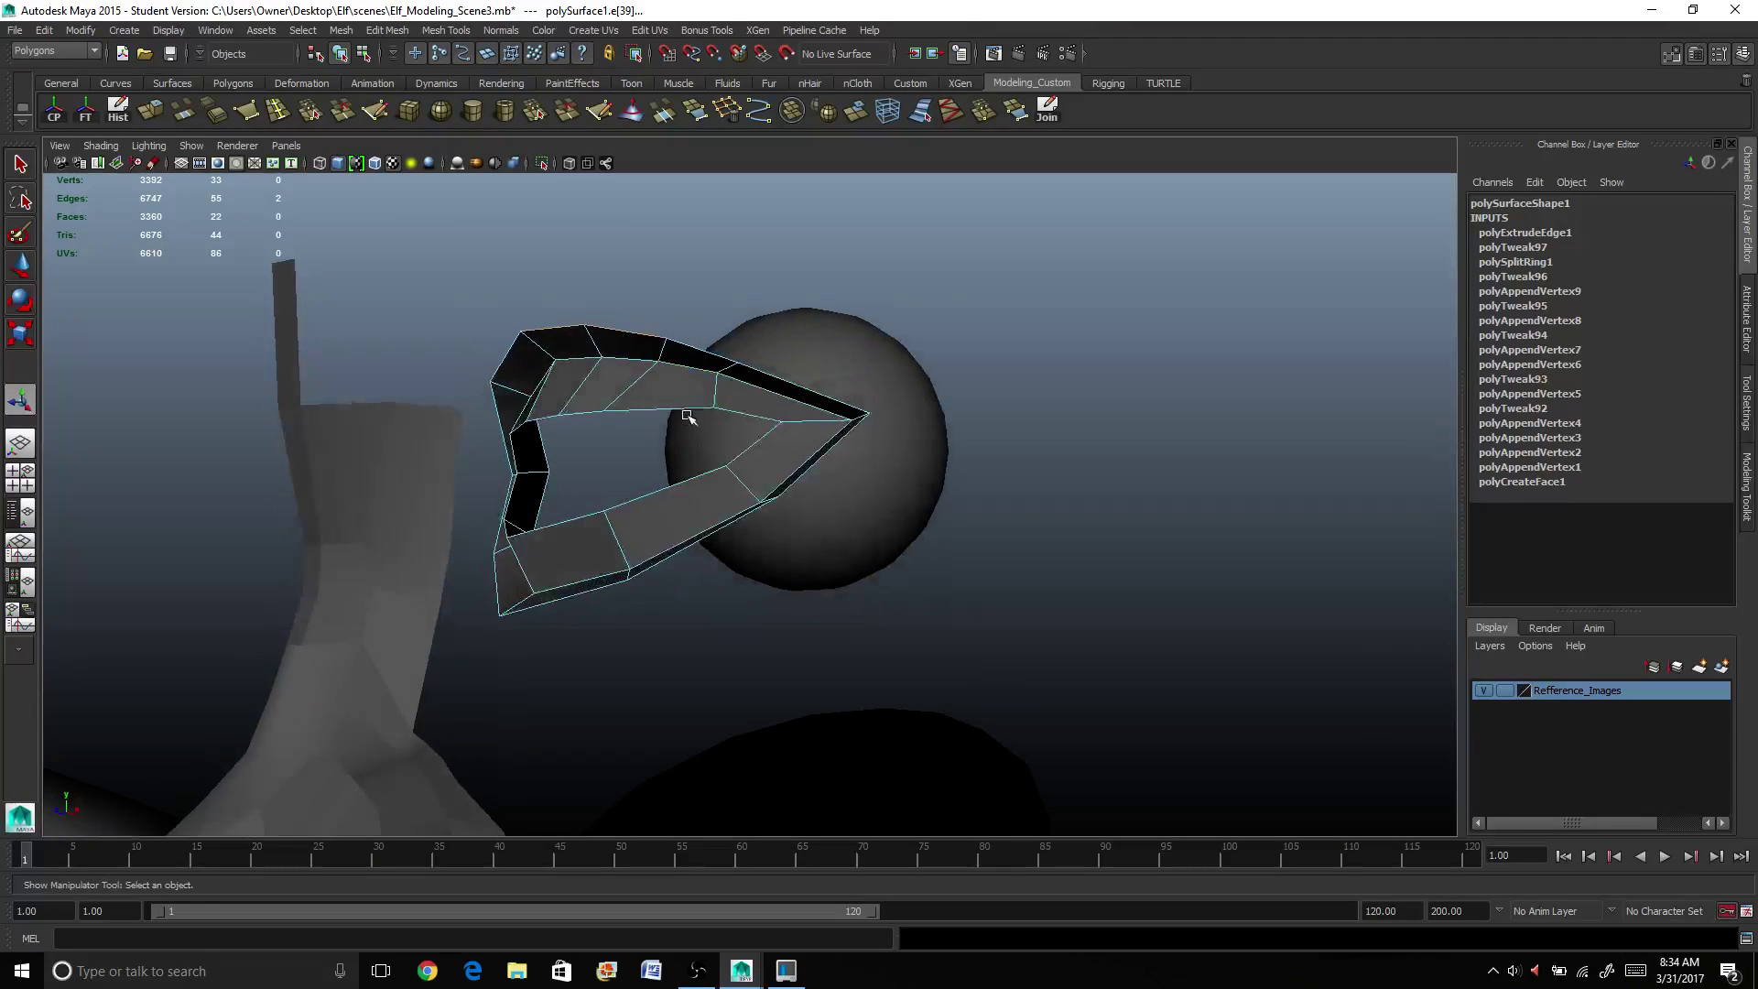
pyautogui.keyDown('shift'); pyautogui.click(509, 346); pyautogui.keyUp('shift')
pyautogui.click(20, 477)
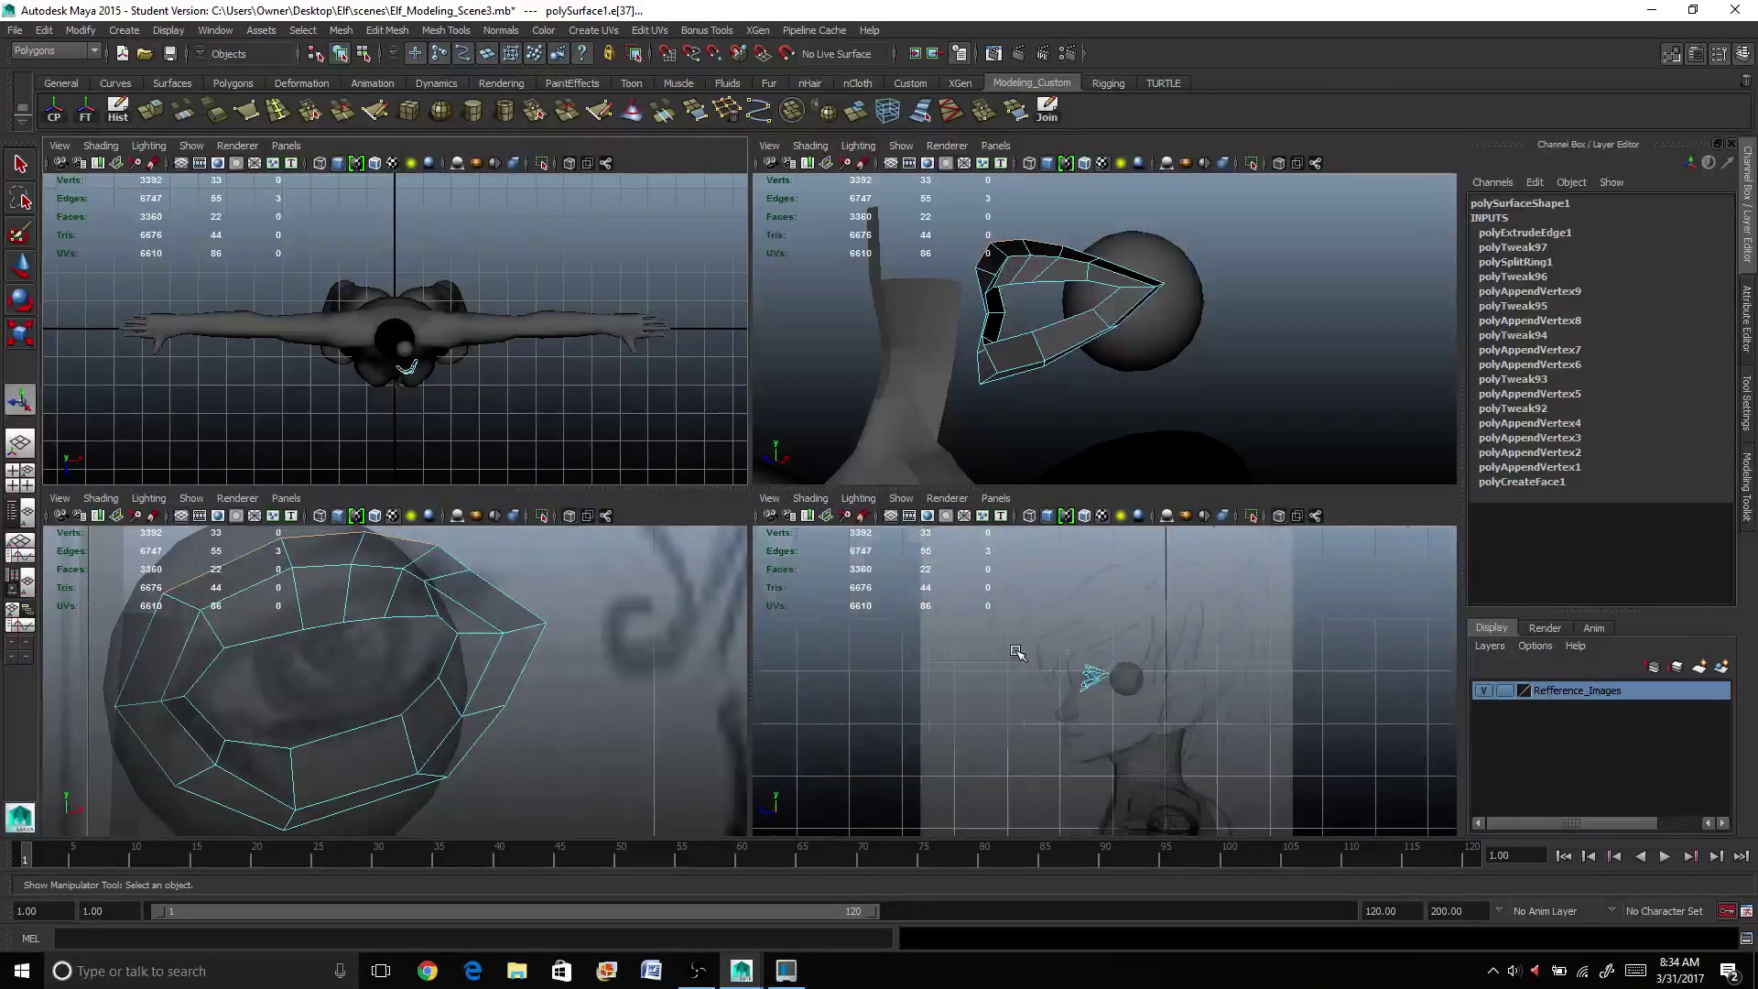
pyautogui.scroll(3, 1014, 650)
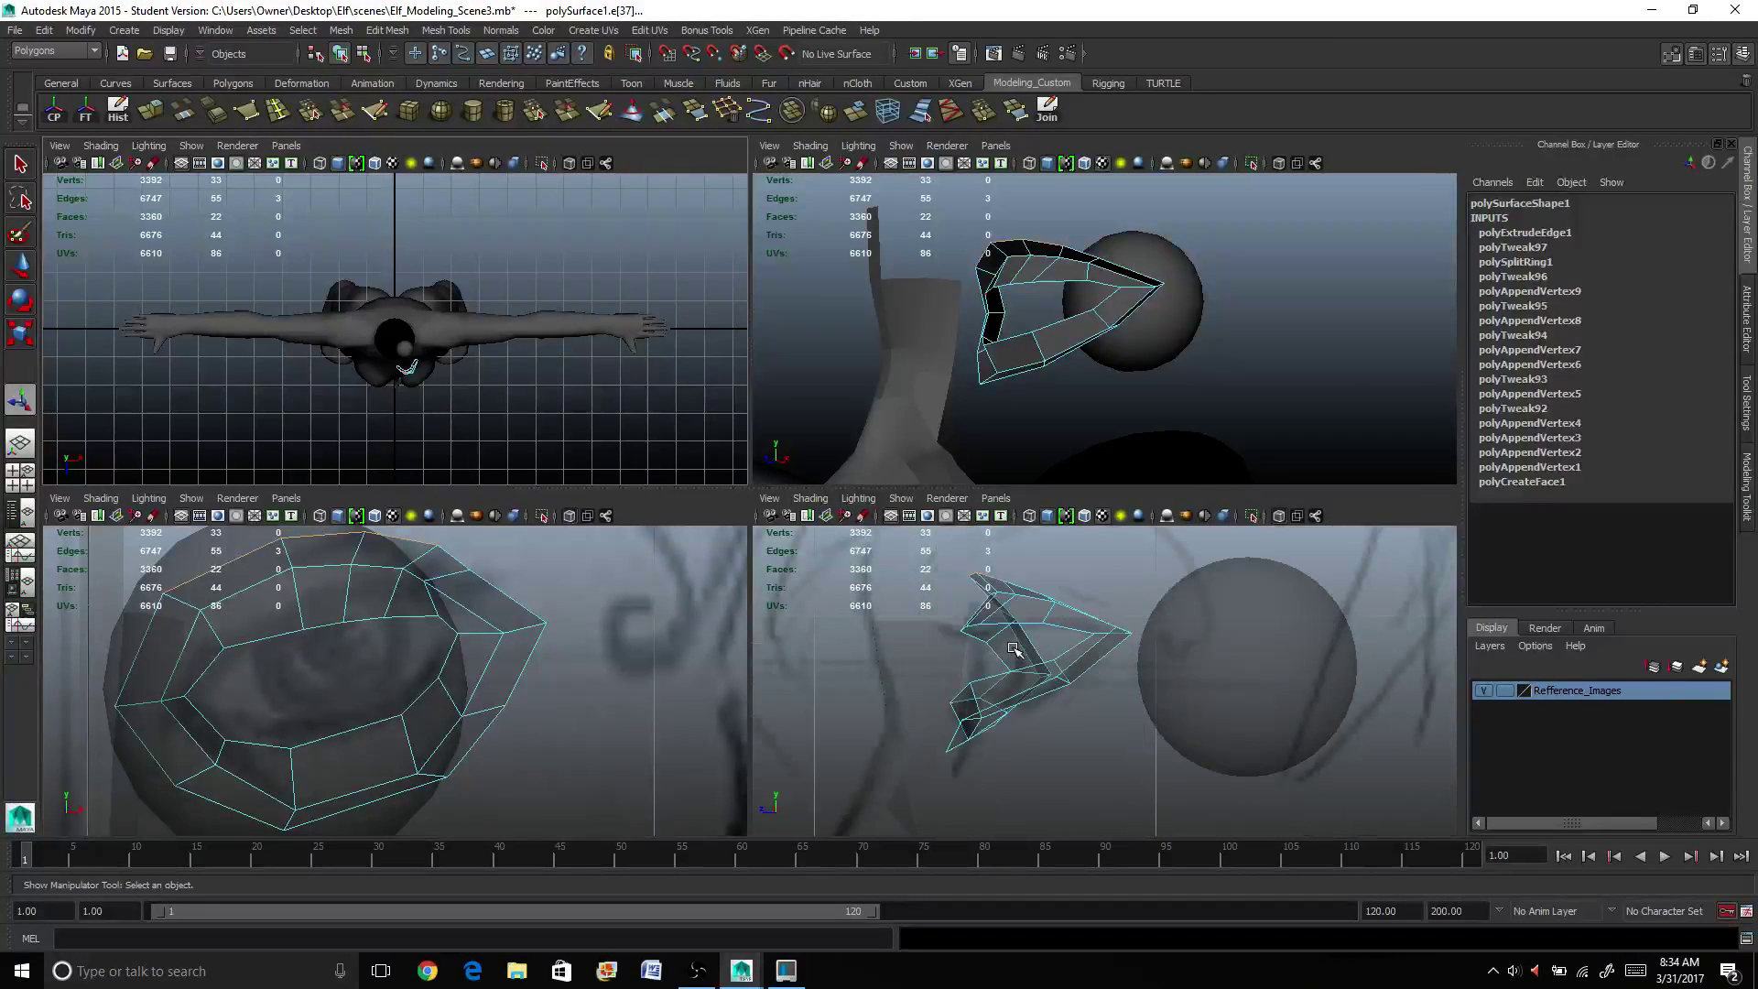
pyautogui.press('w')
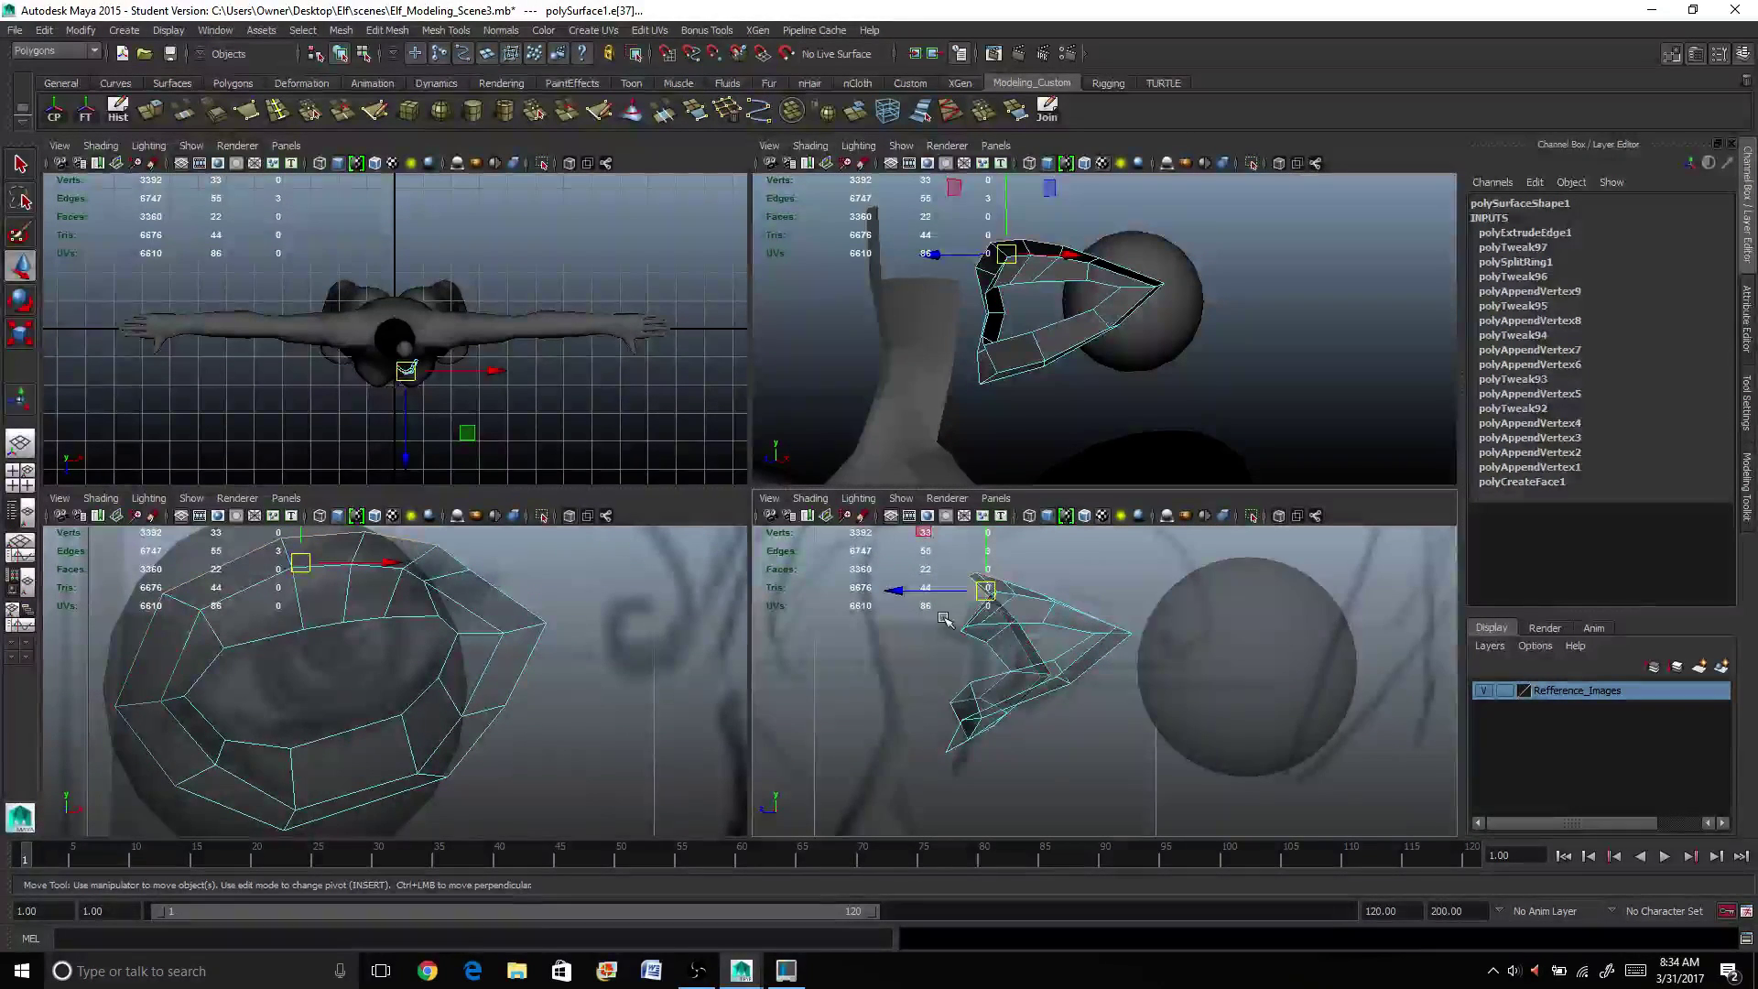
pyautogui.scroll(-5, 945, 620)
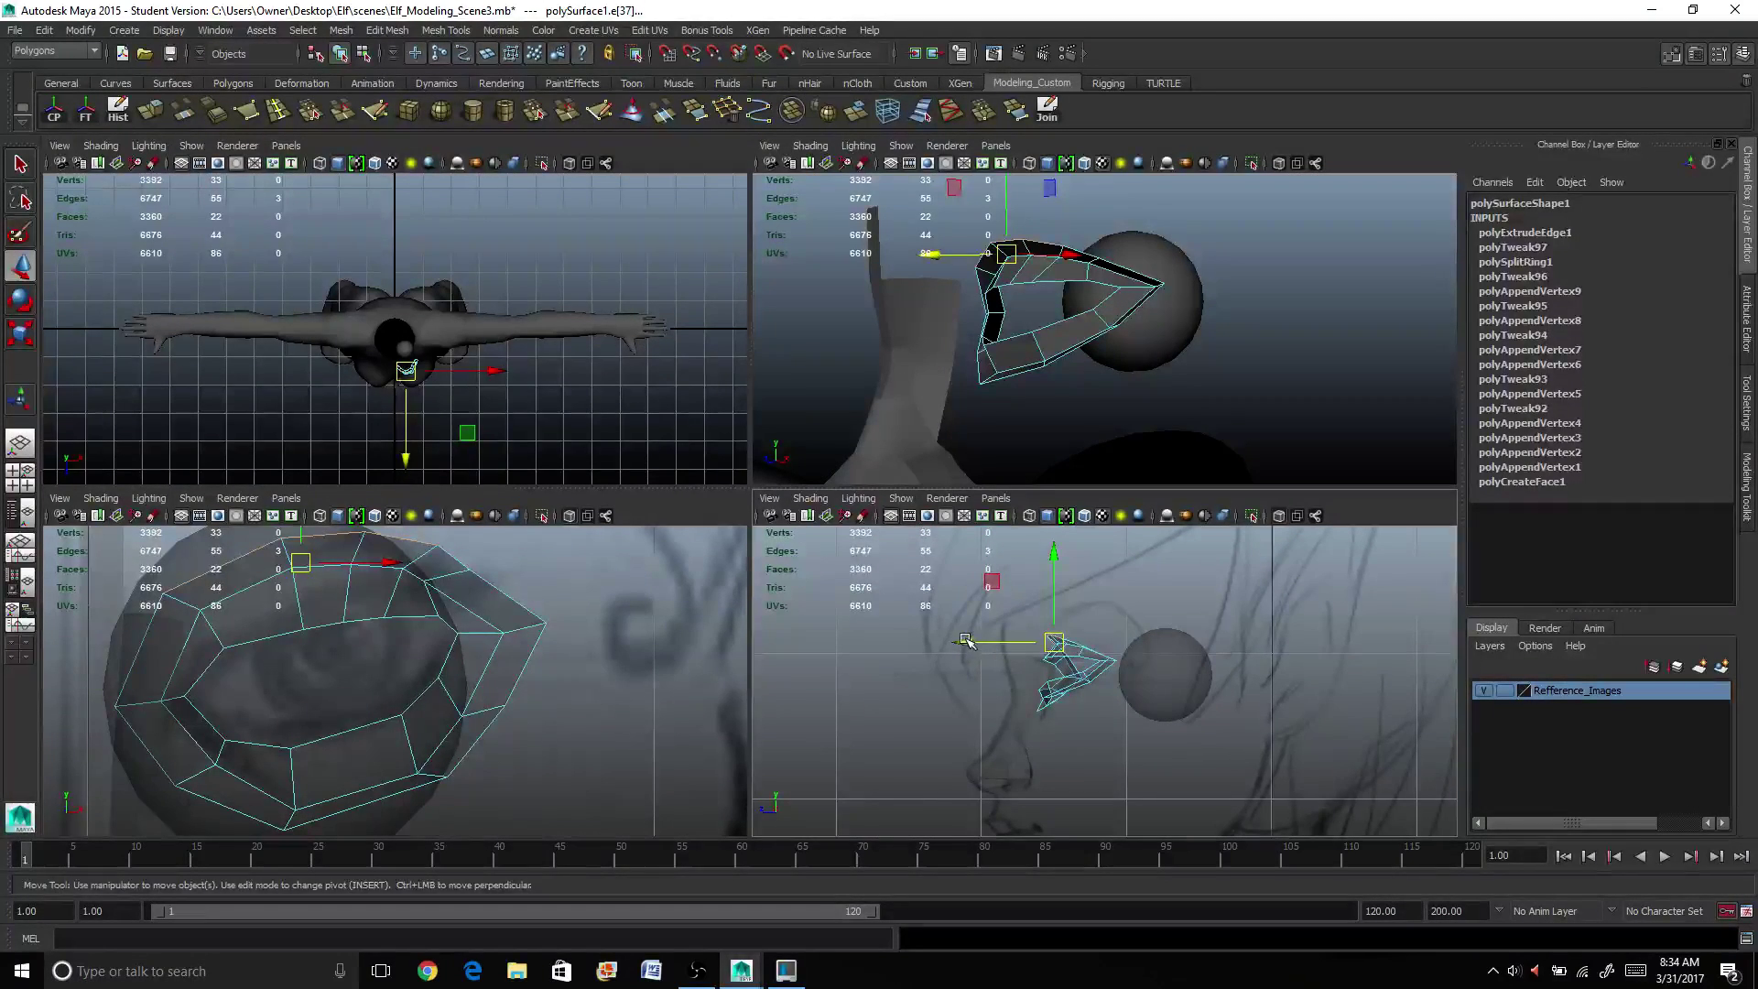
pyautogui.moveTo(975, 648); pyautogui.dragTo(964, 647)
pyautogui.moveTo(1044, 556); pyautogui.dragTo(1044, 545)
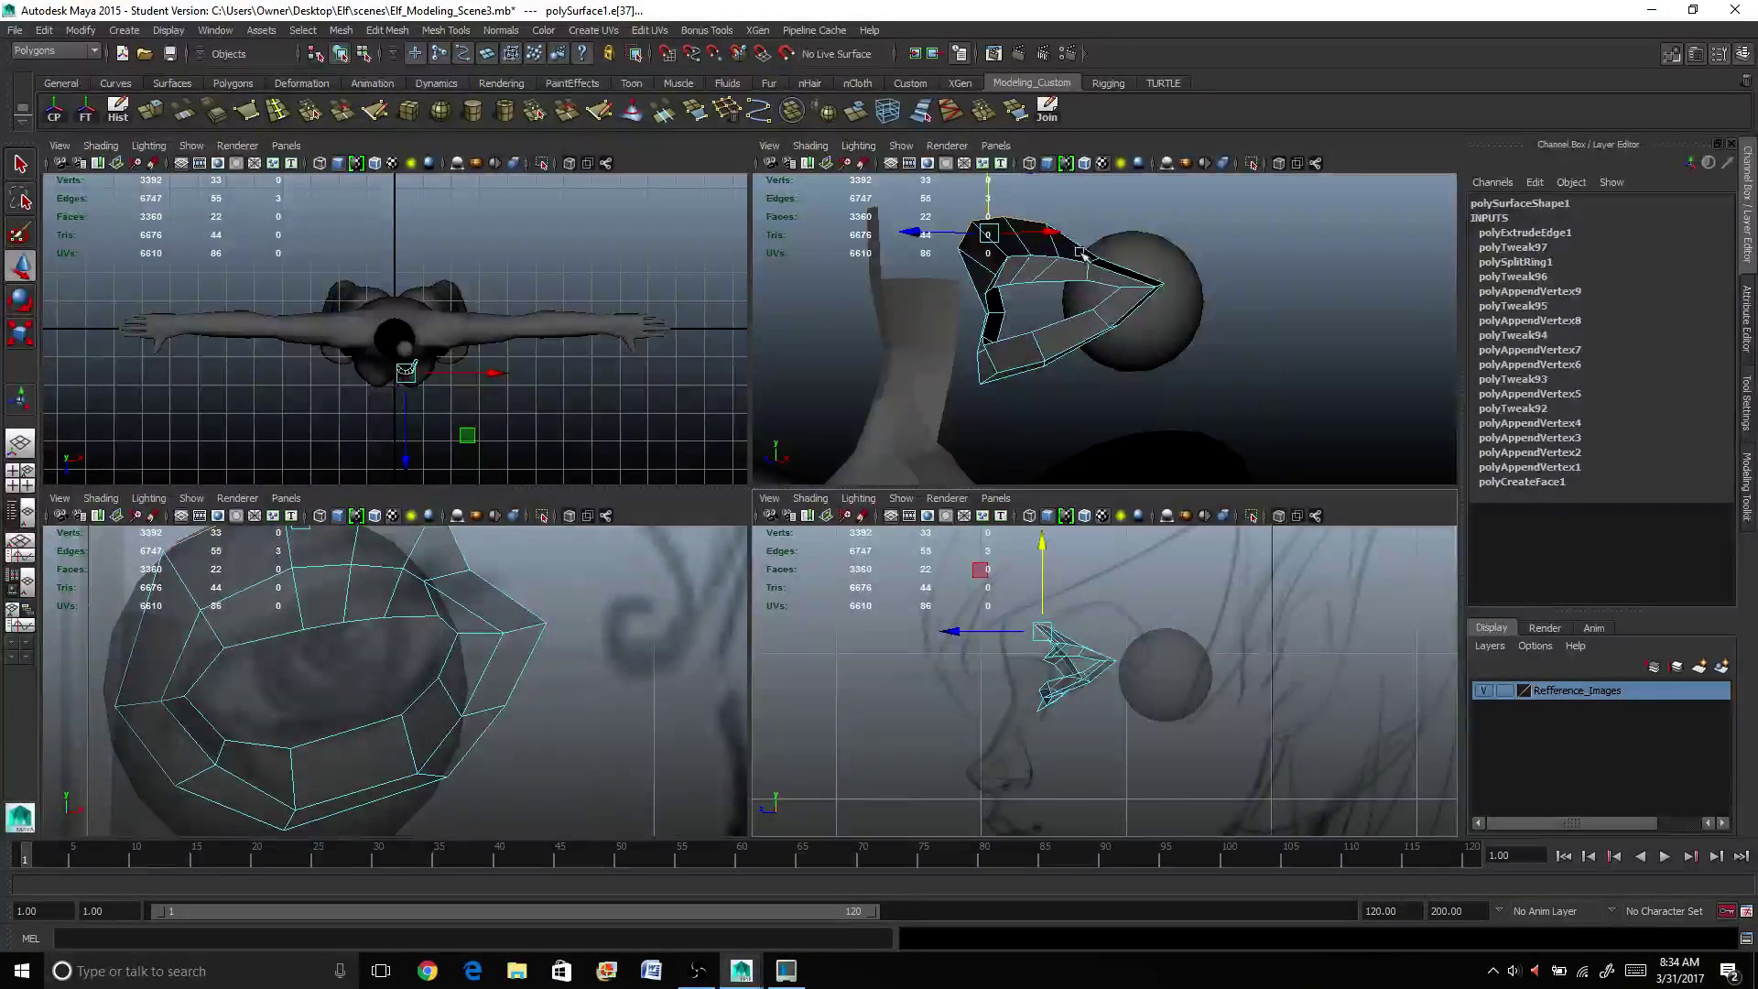
# Step: Move the two border edges at the eyelid's upper outer corner outward along X to match the front sketch
pyautogui.moveTo(1077, 260); pyautogui.dragTo(1080, 219, button='right')
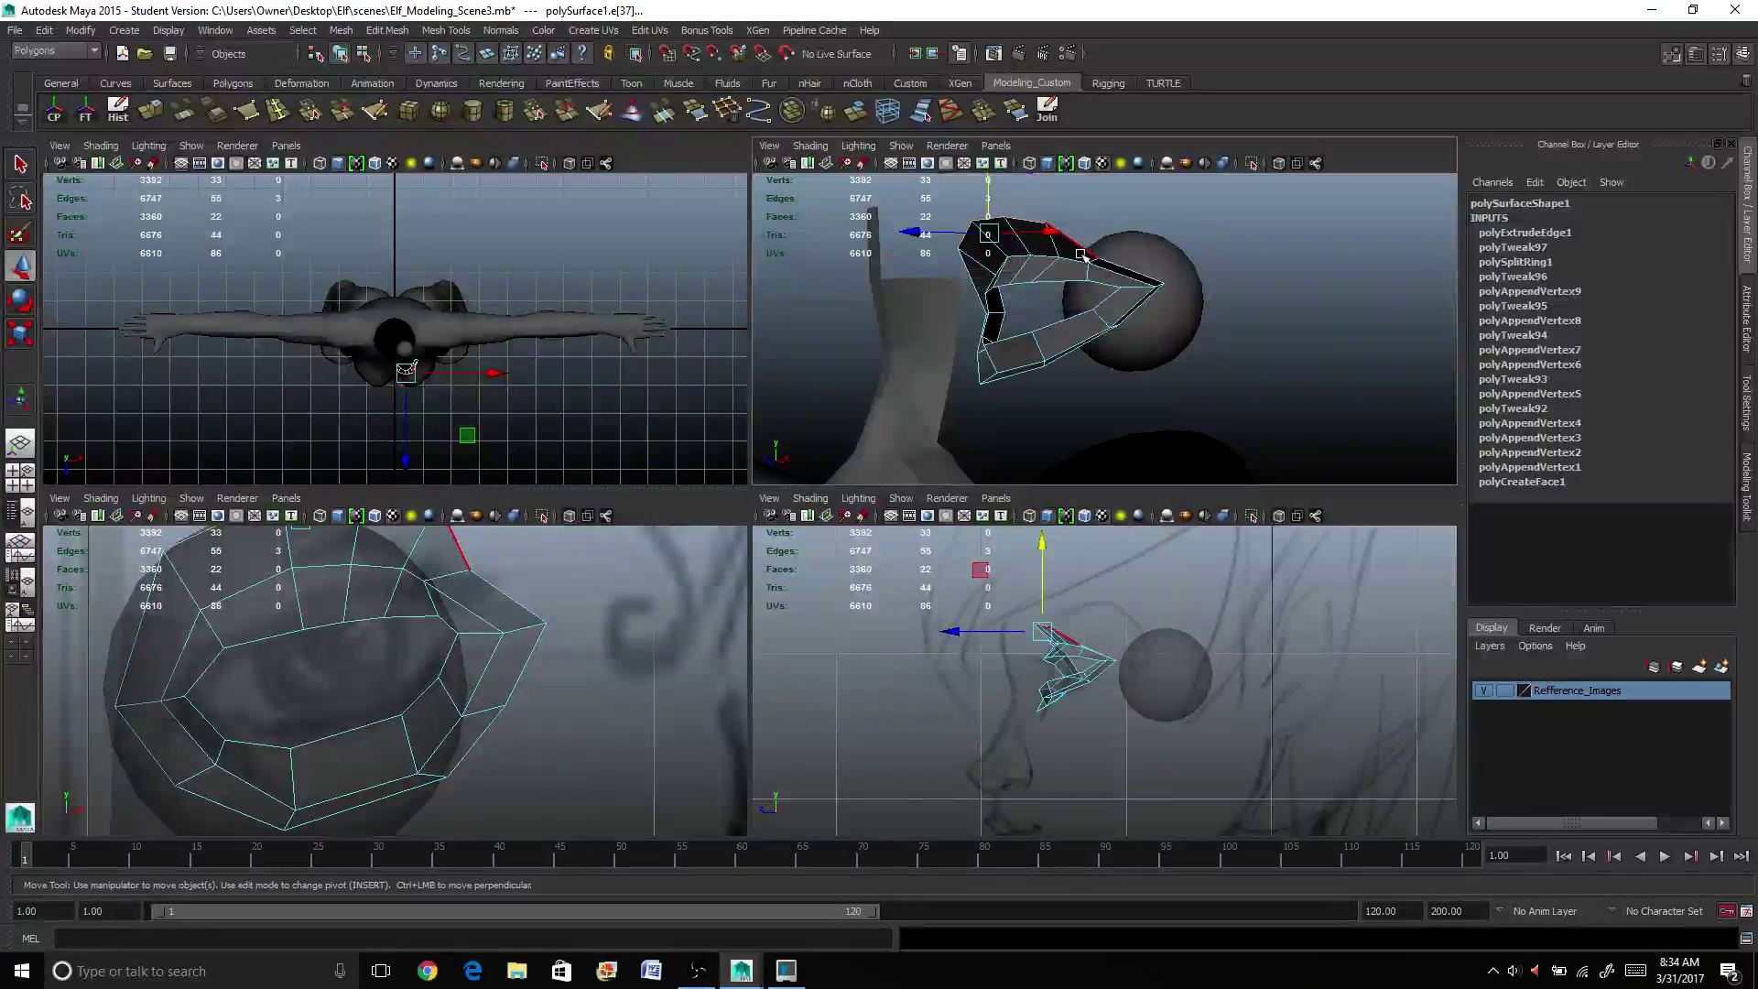
pyautogui.click(1089, 251)
pyautogui.keyDown('shift'); pyautogui.click(1133, 271); pyautogui.keyUp('shift')
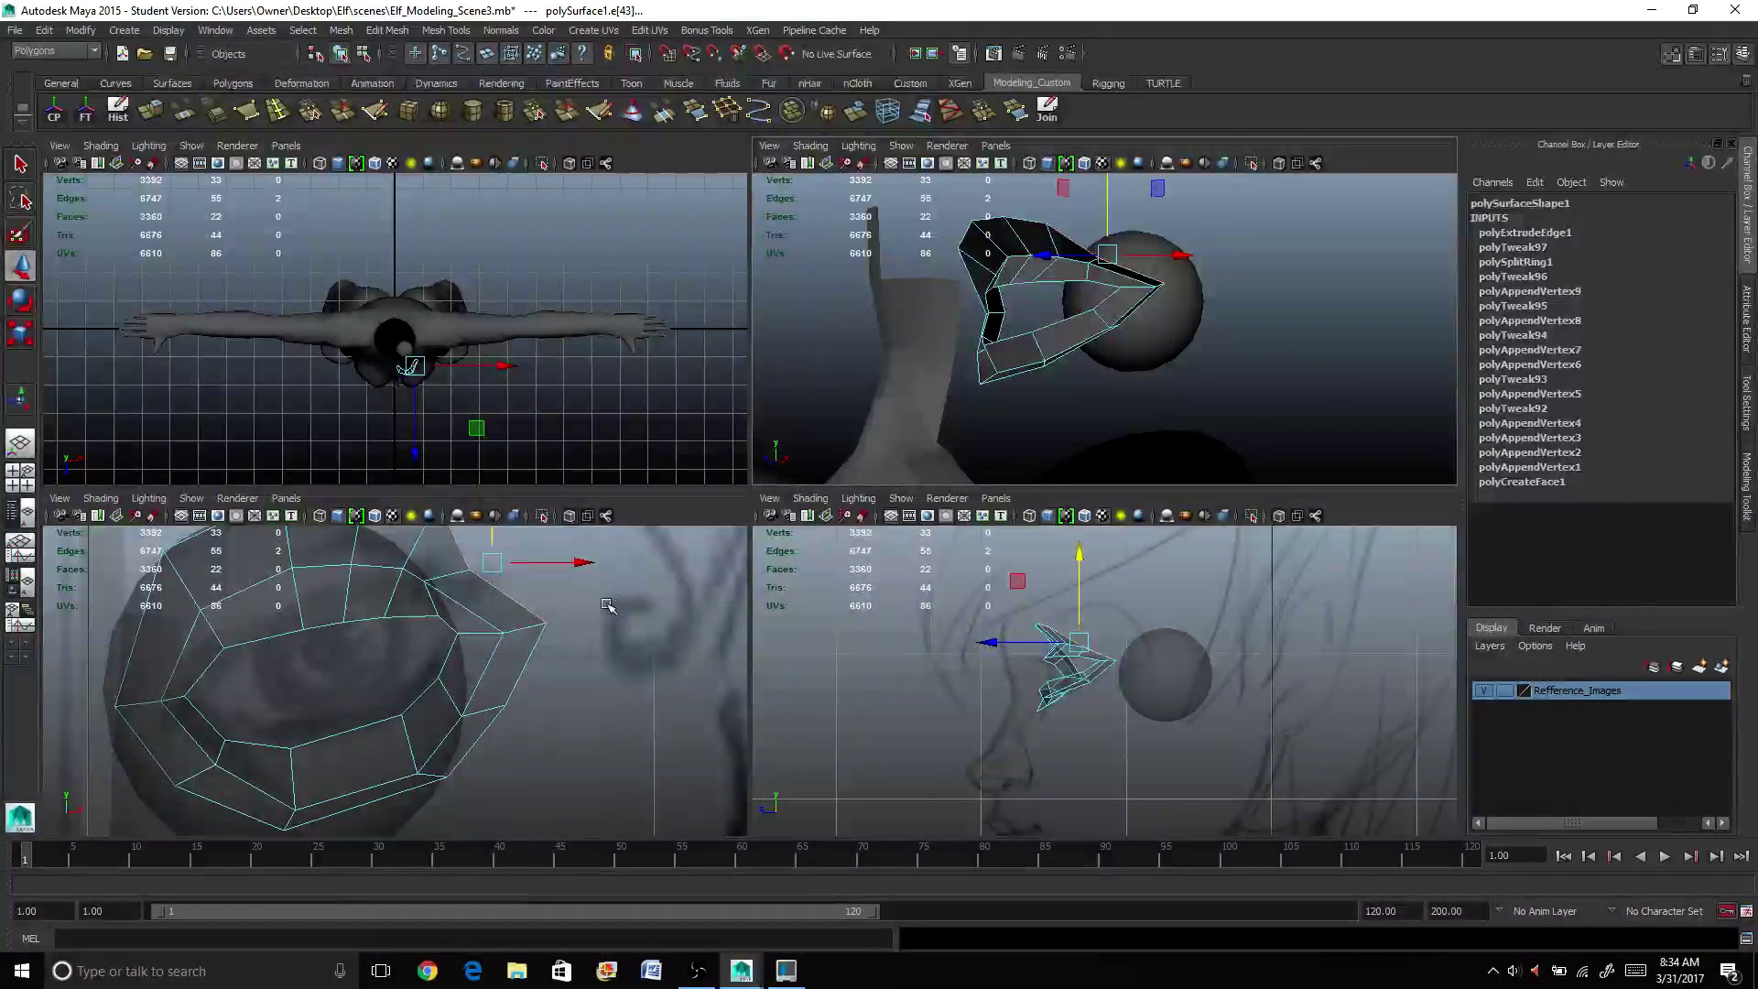
pyautogui.keyDown('alt'); pyautogui.moveTo(604, 614); pyautogui.dragTo(604, 671, button='middle'); pyautogui.keyUp('alt')
pyautogui.scroll(-6, 573, 663)
pyautogui.scroll(2, 559, 662)
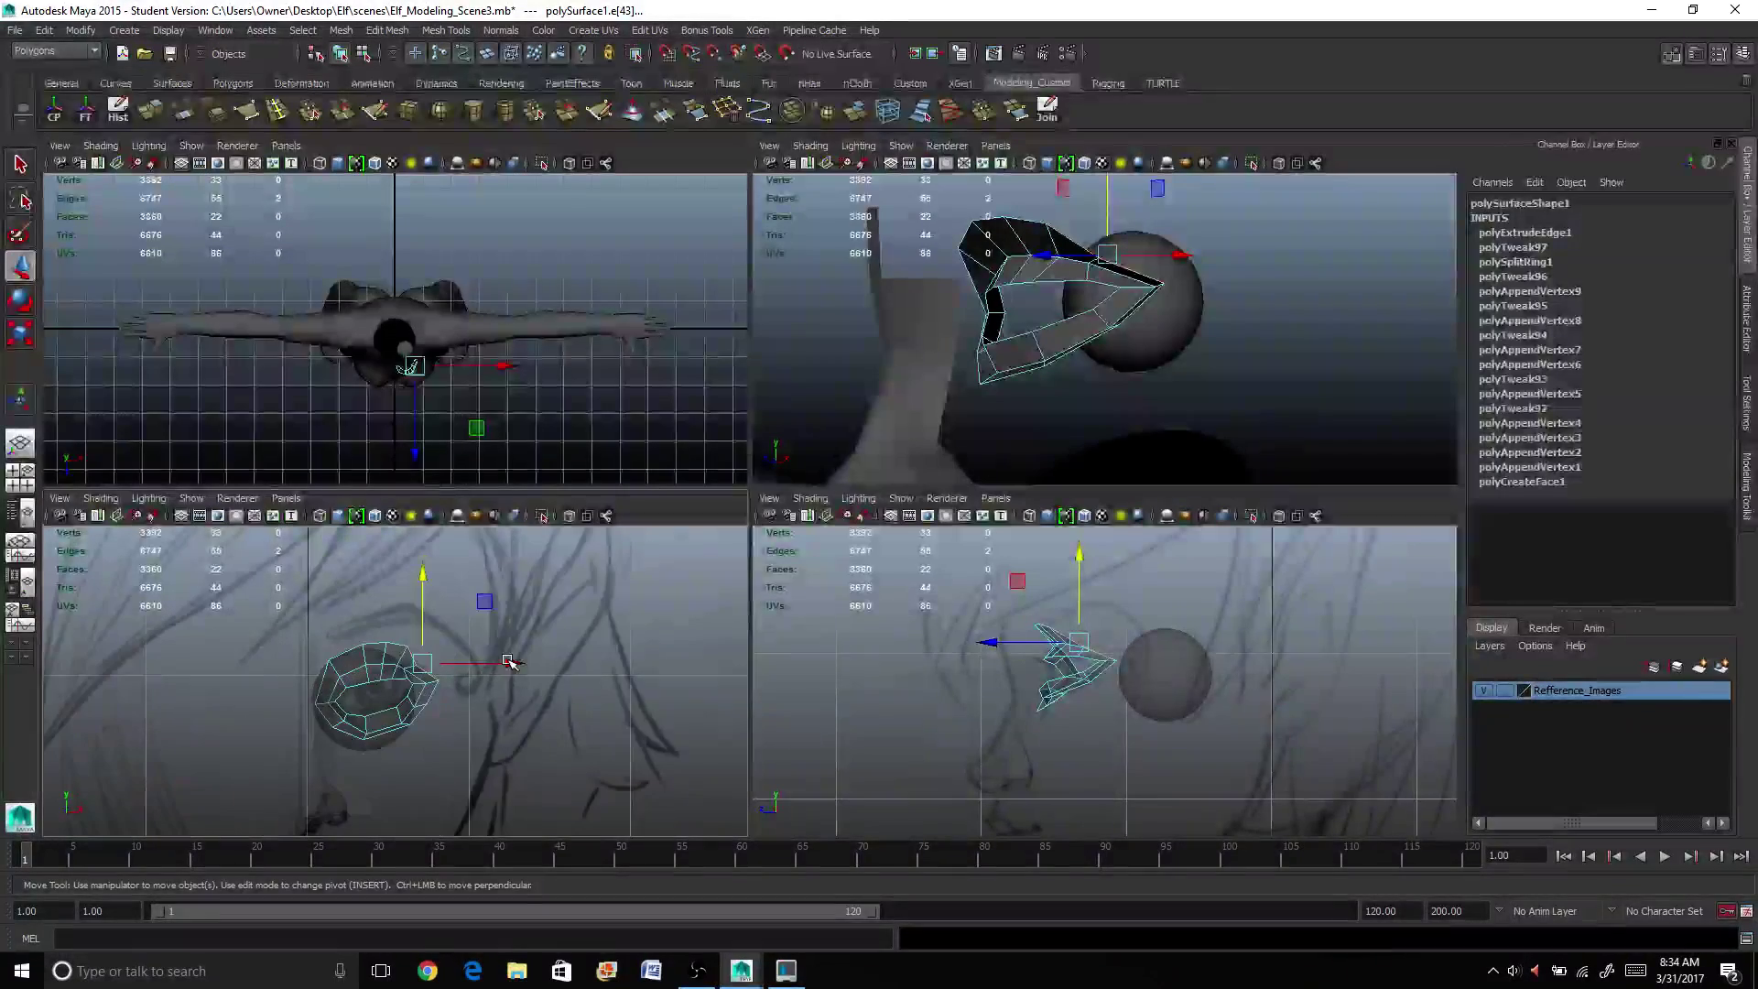
pyautogui.moveTo(504, 662); pyautogui.dragTo(519, 662)
pyautogui.scroll(4, 518, 662)
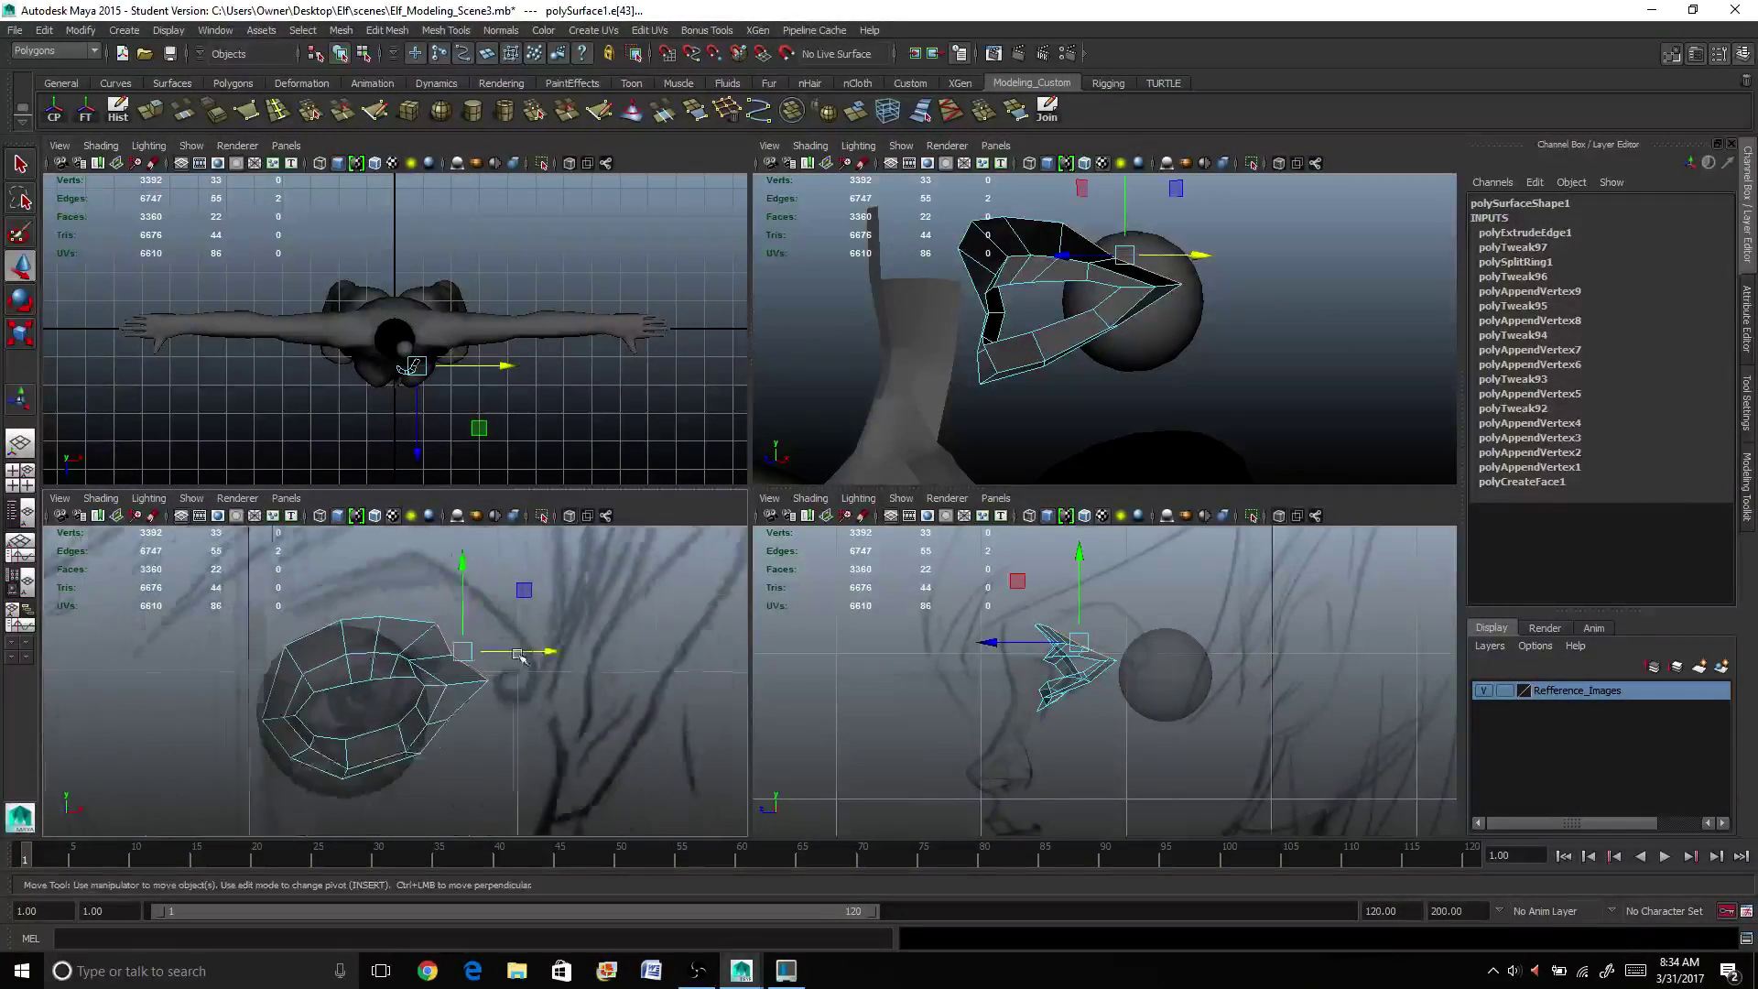
# Step: Shift the border vertex above the outer corner outward, and push the outer corner vertex back in Z toward the eyeball
pyautogui.moveTo(458, 652); pyautogui.dragTo(435, 647, button='right')
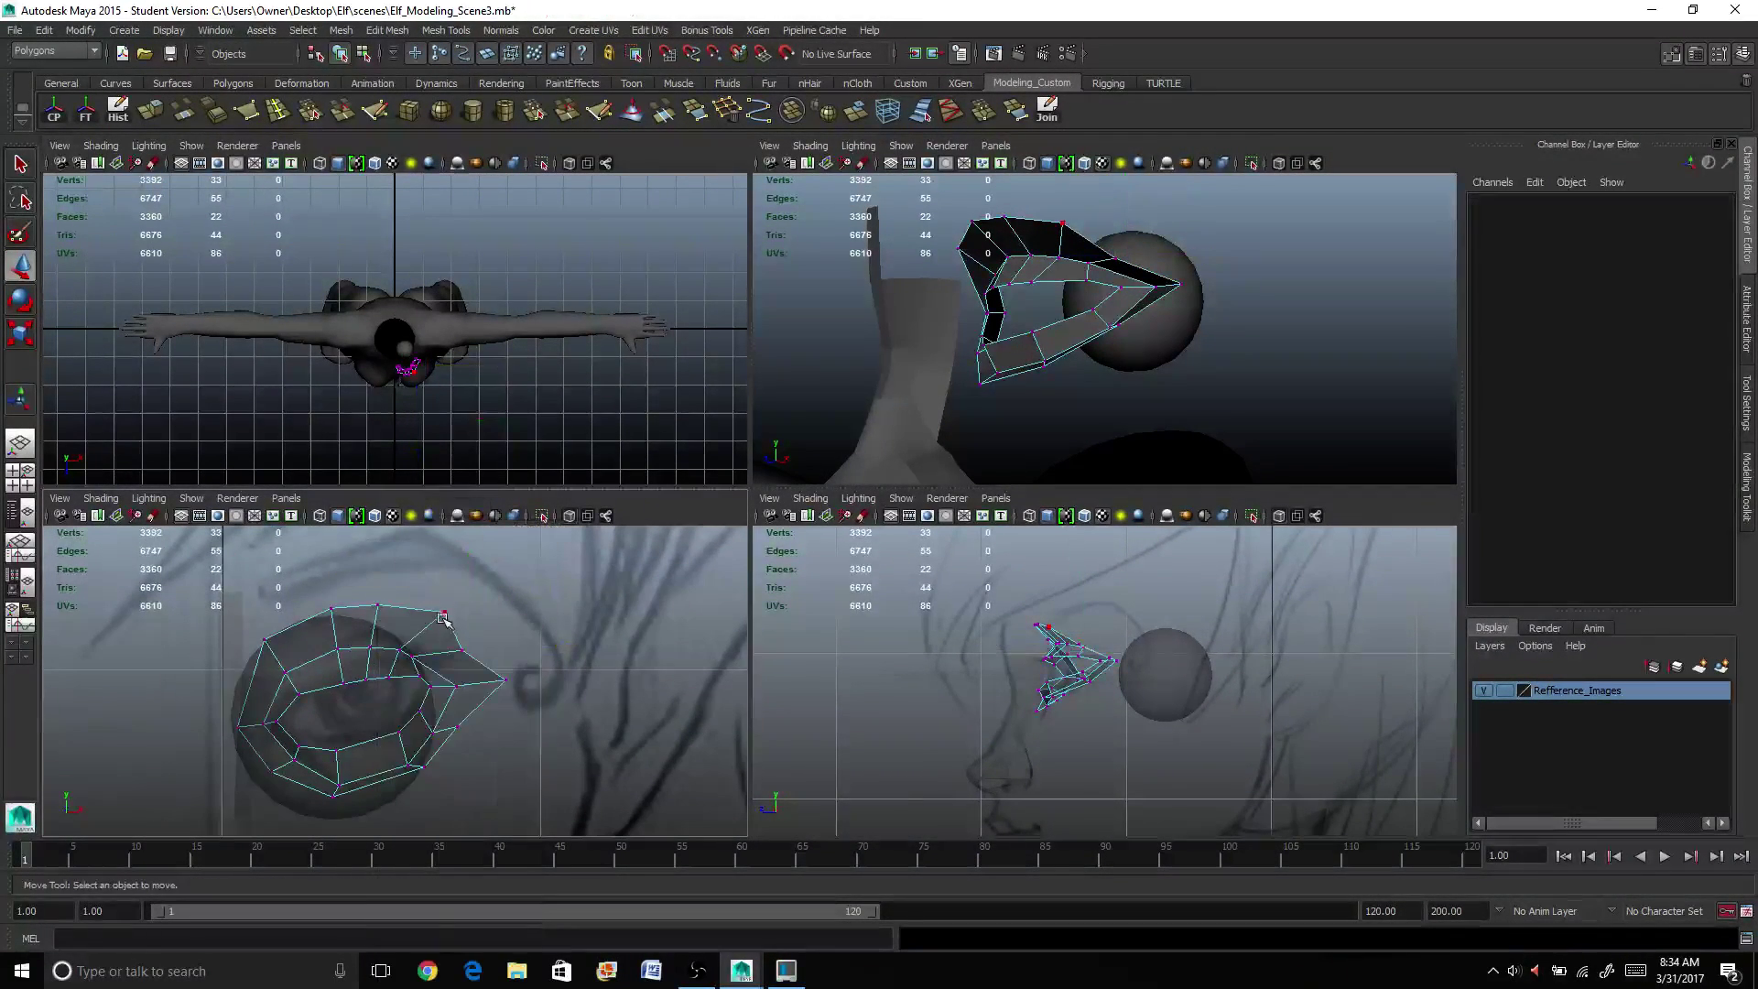
pyautogui.moveTo(531, 664); pyautogui.dragTo(566, 648)
pyautogui.keyDown('alt'); pyautogui.moveTo(1025, 366); pyautogui.dragTo(976, 330); pyautogui.keyUp('alt')
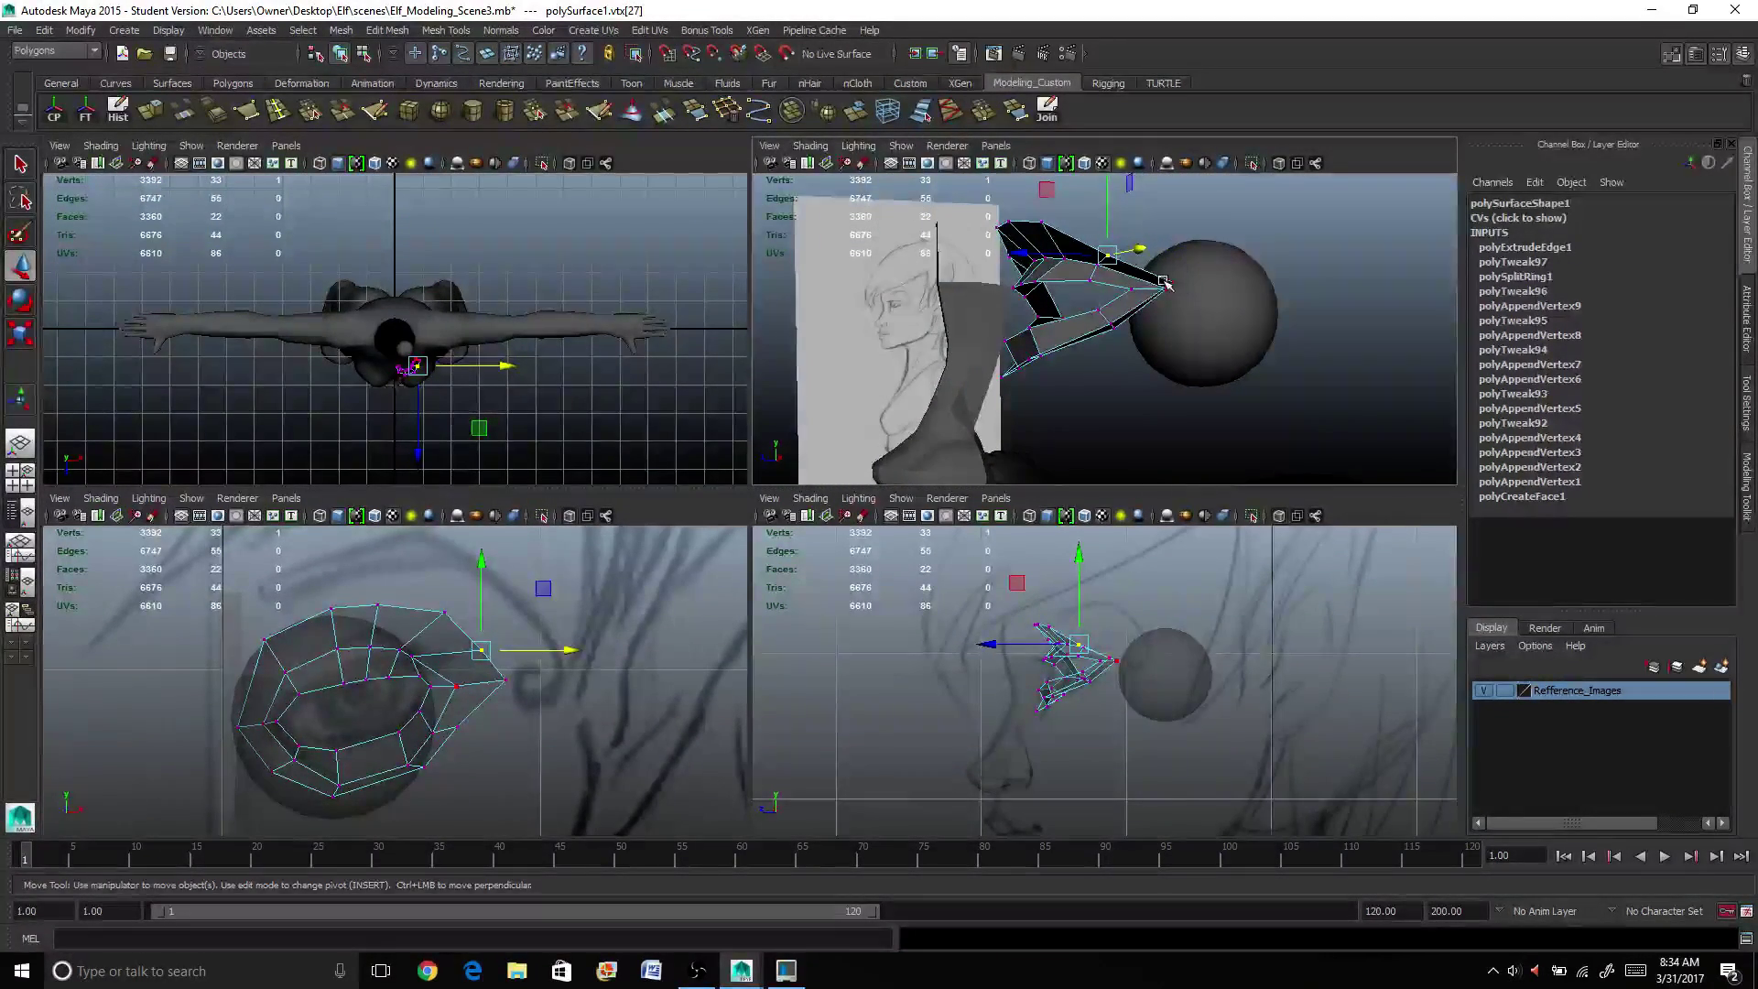
pyautogui.click(1175, 283)
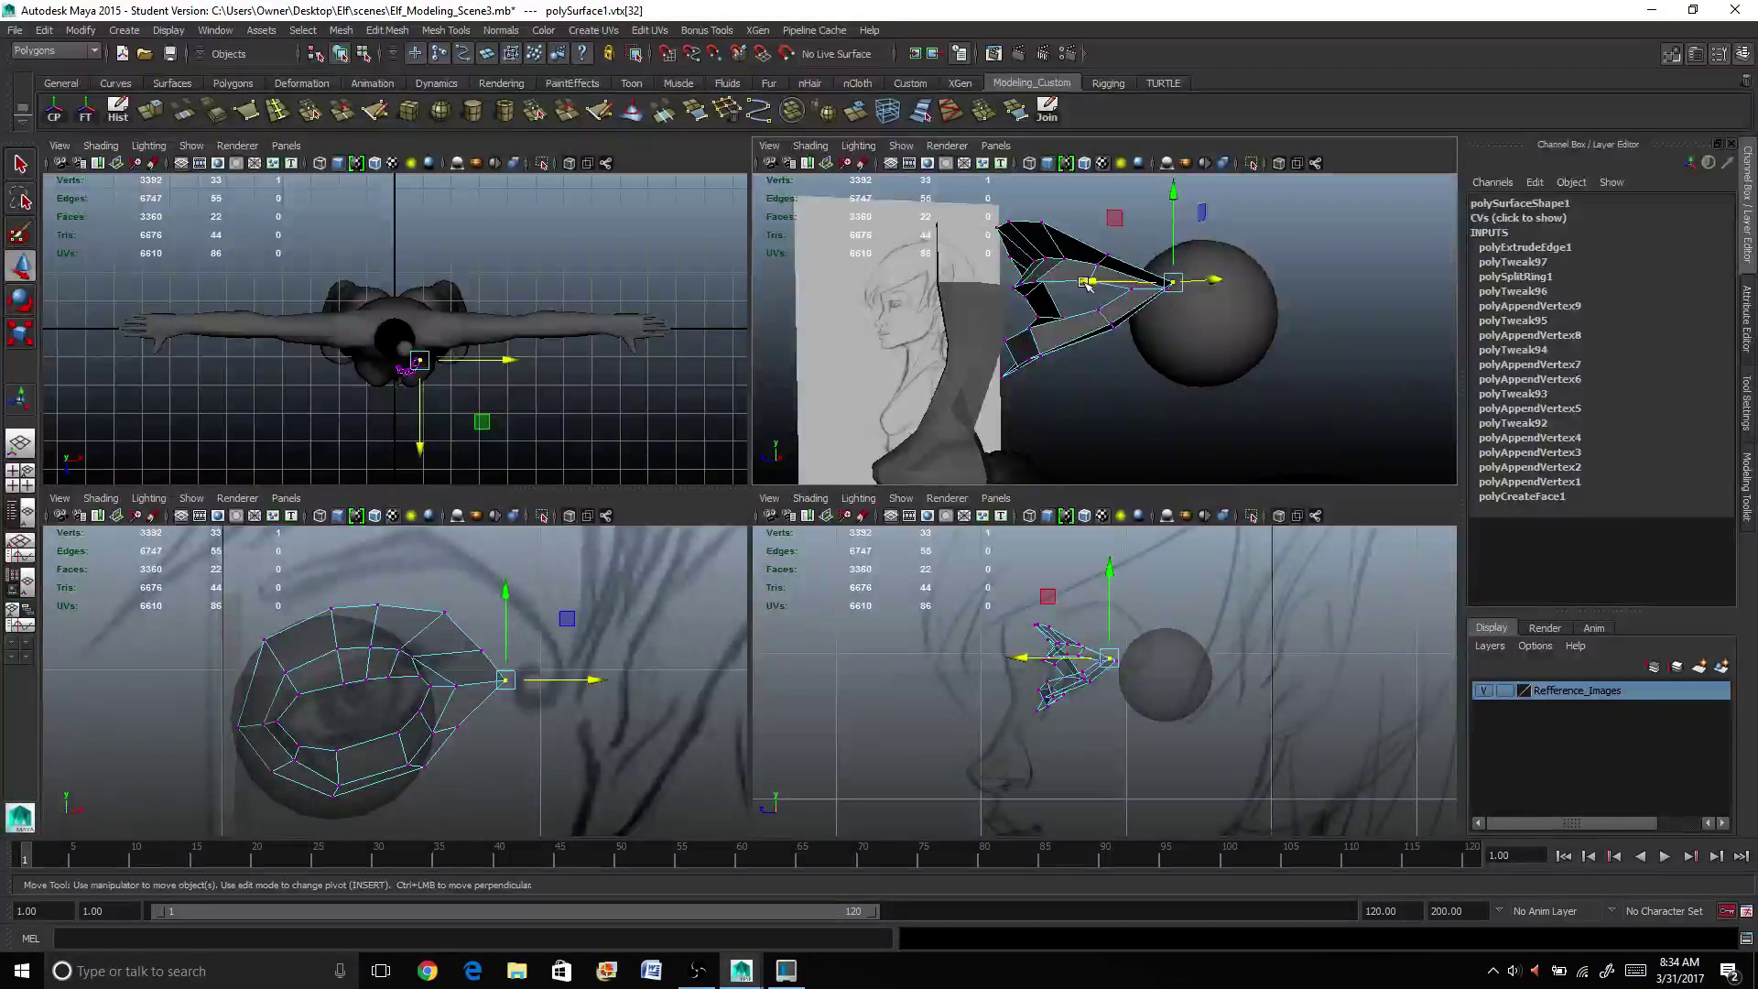
pyautogui.moveTo(1086, 284); pyautogui.dragTo(1136, 285)
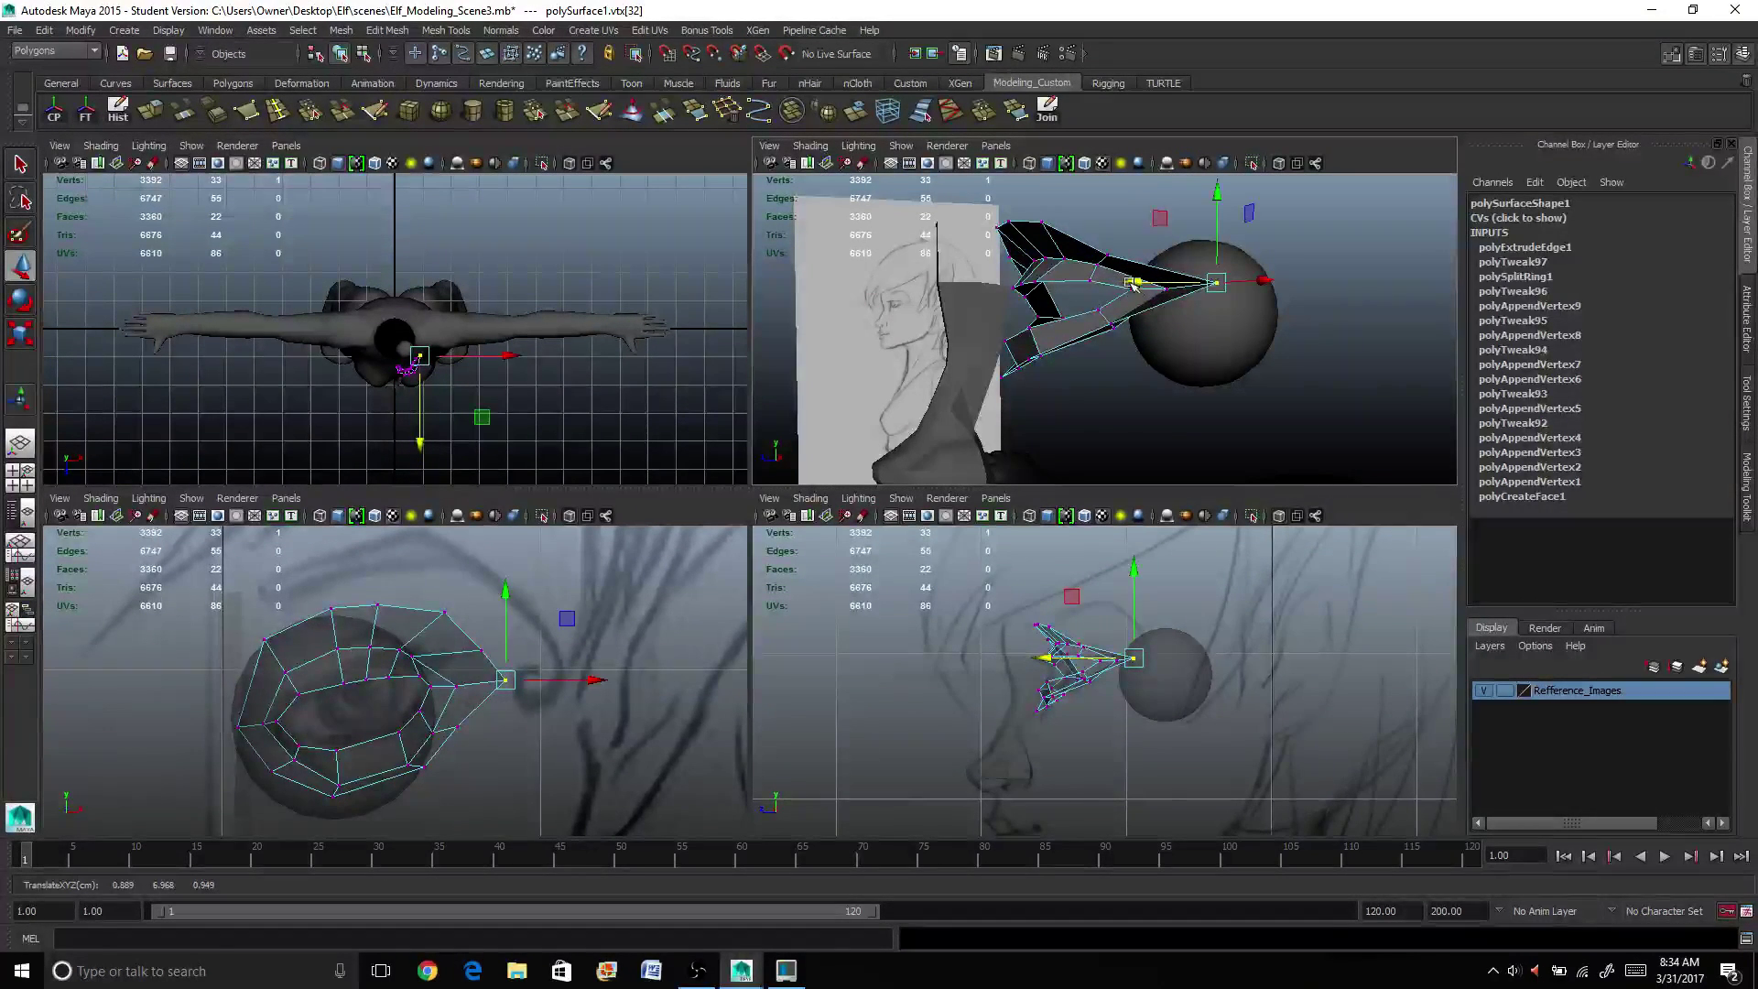
# Step: Raise the border vertex just above the eyelid's outer corner to widen the socket
pyautogui.click(1106, 257)
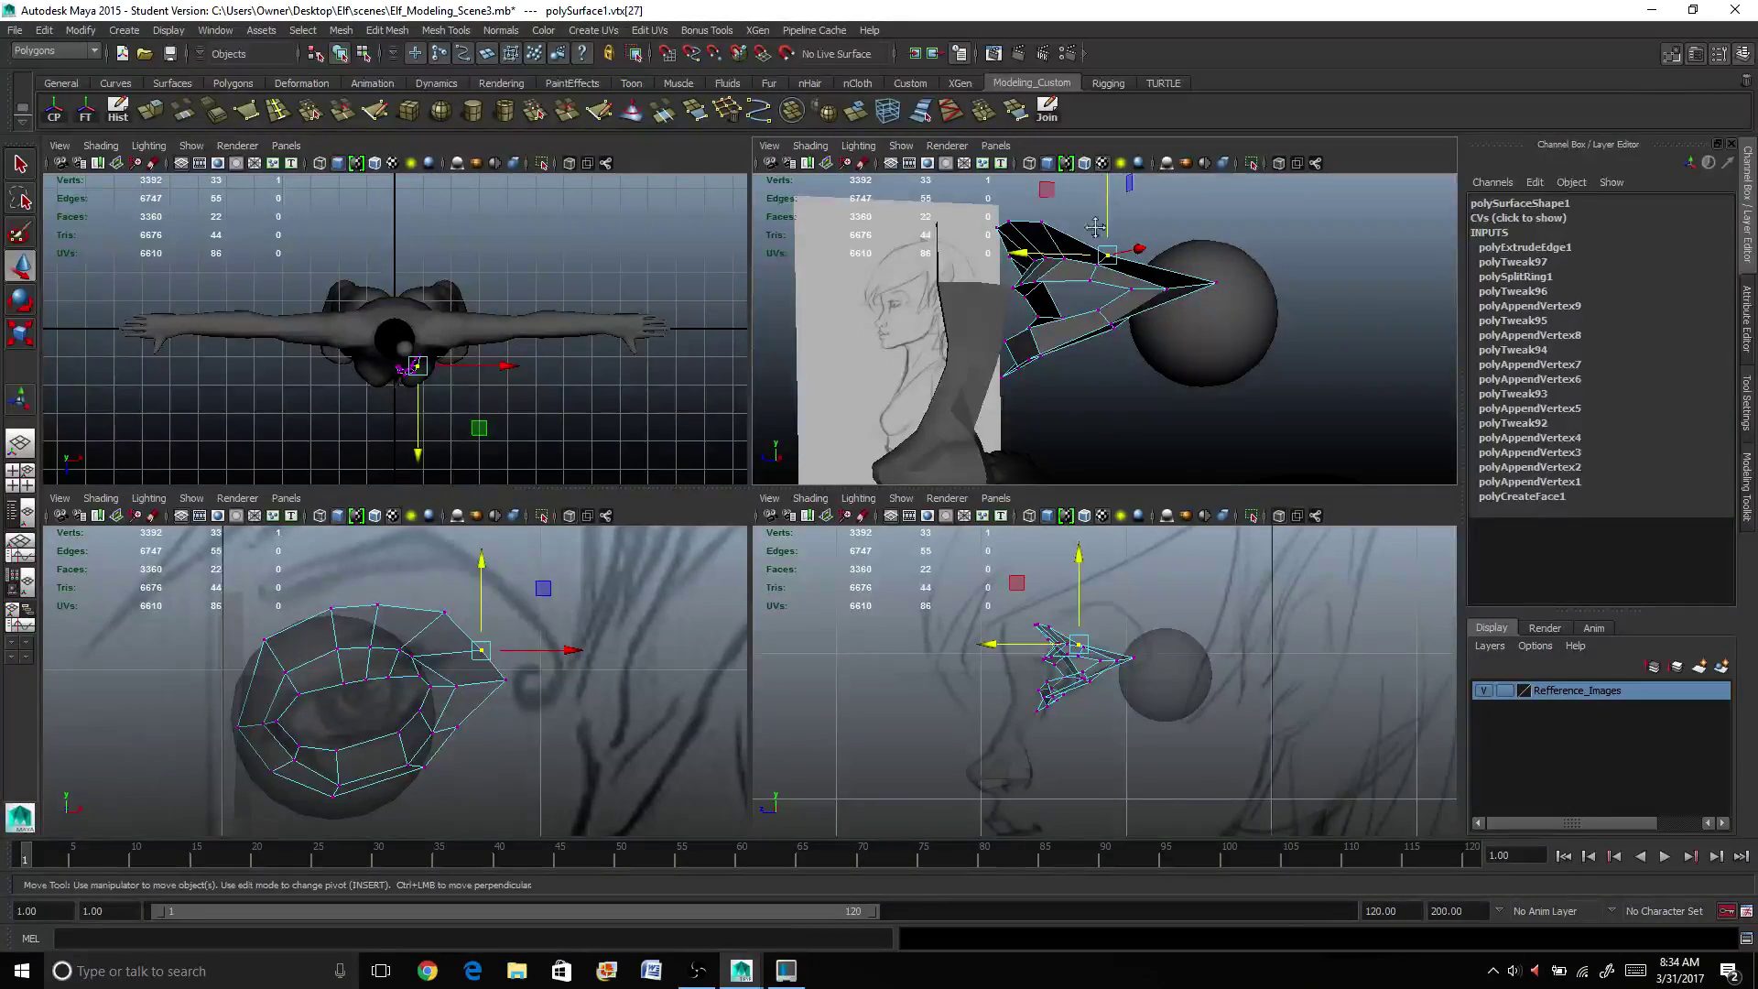
pyautogui.moveTo(1095, 227)
pyautogui.keyDown('alt'); pyautogui.mouseDown()
pyautogui.moveTo(1083, 277)
pyautogui.moveTo(1092, 239)
pyautogui.mouseUp(); pyautogui.keyUp('alt')
pyautogui.scroll(5, 1116, 418)
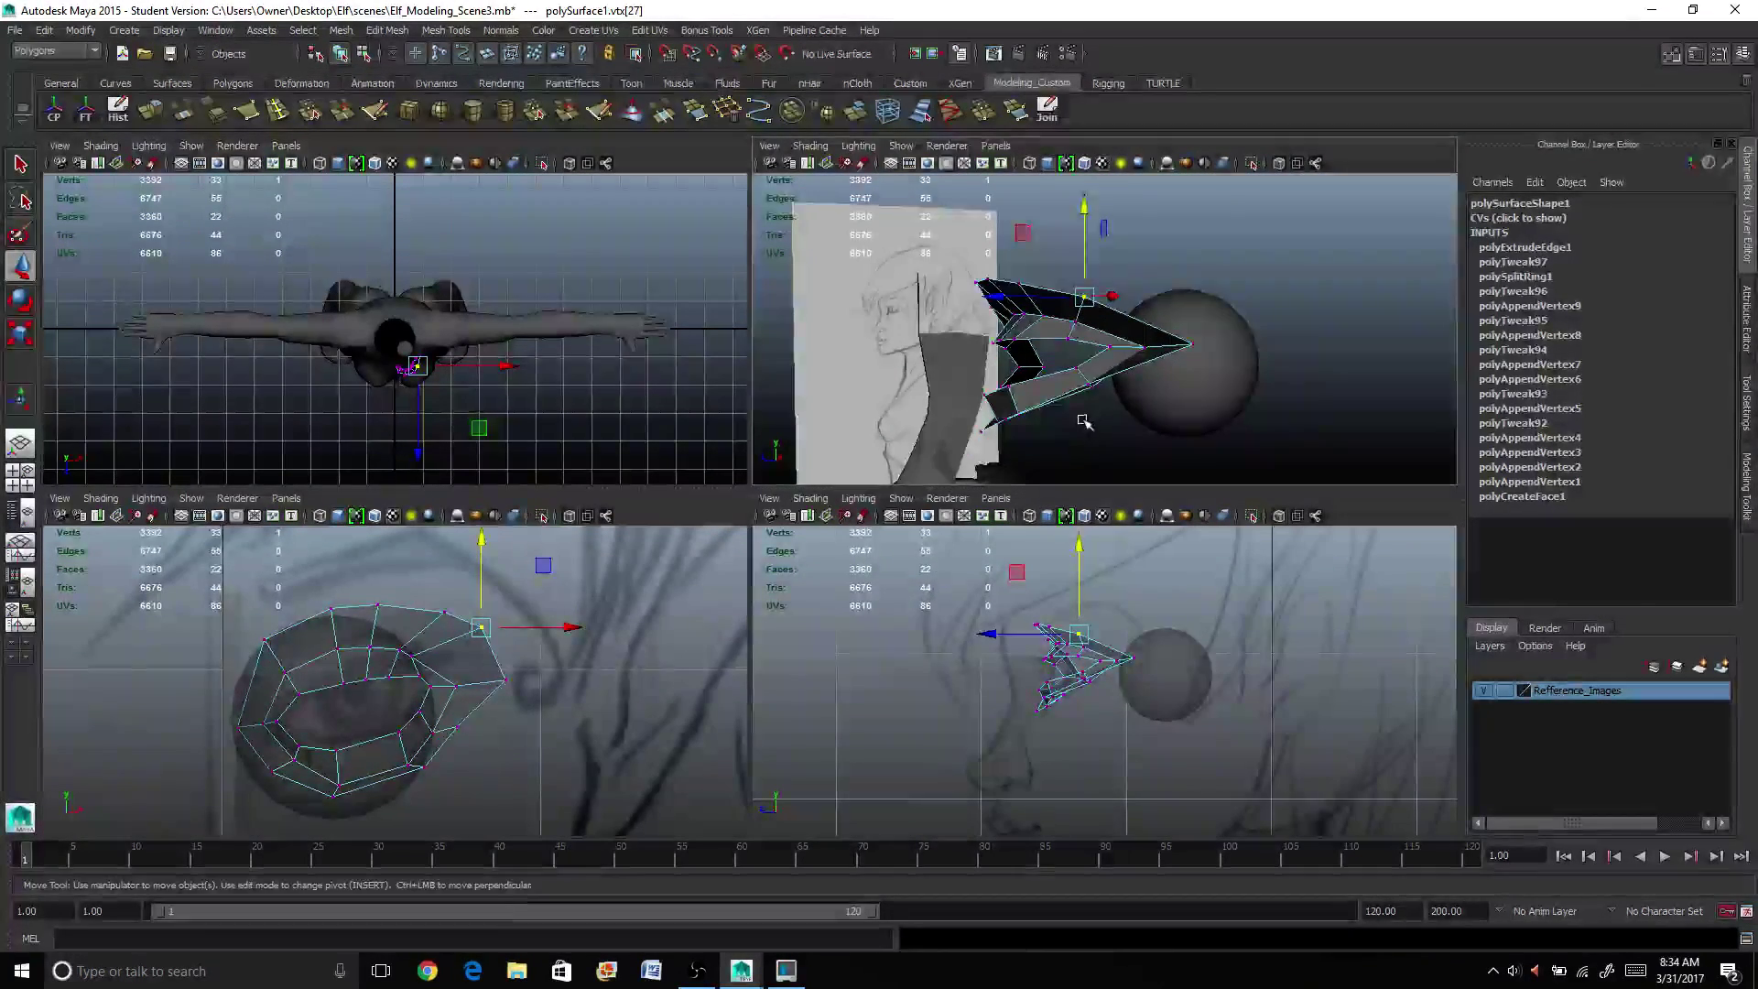
pyautogui.scroll(5, 1083, 419)
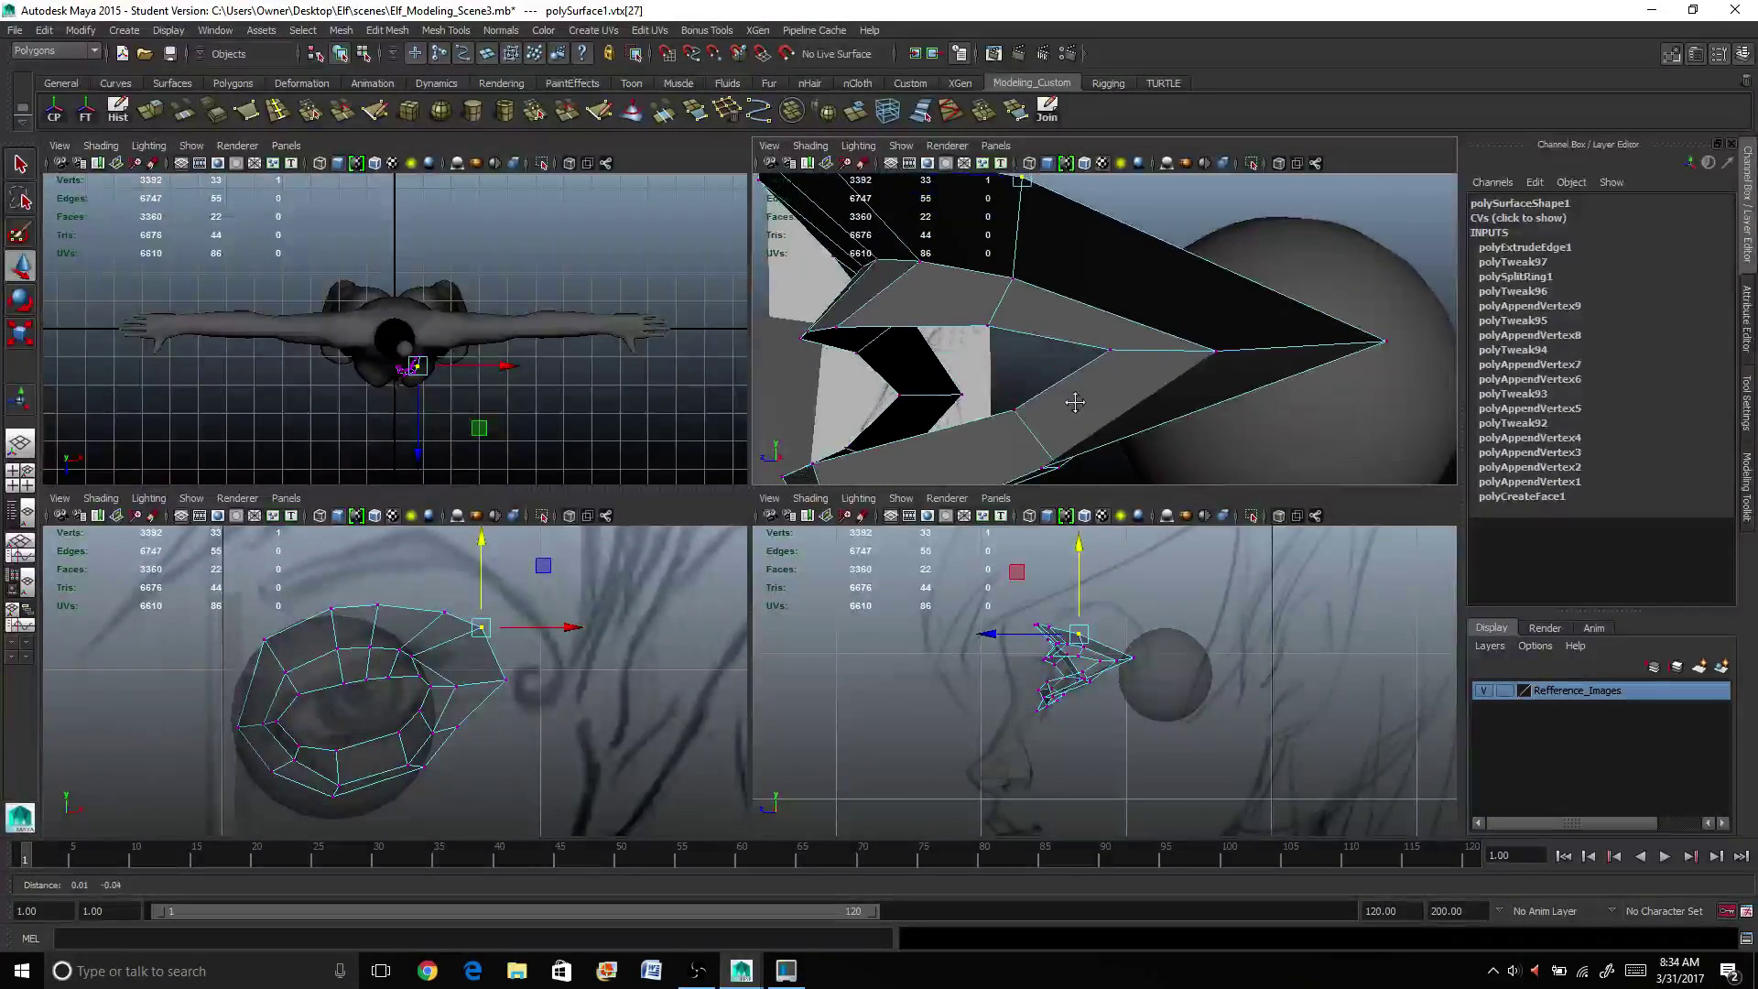
pyautogui.scroll(-3, 1084, 454)
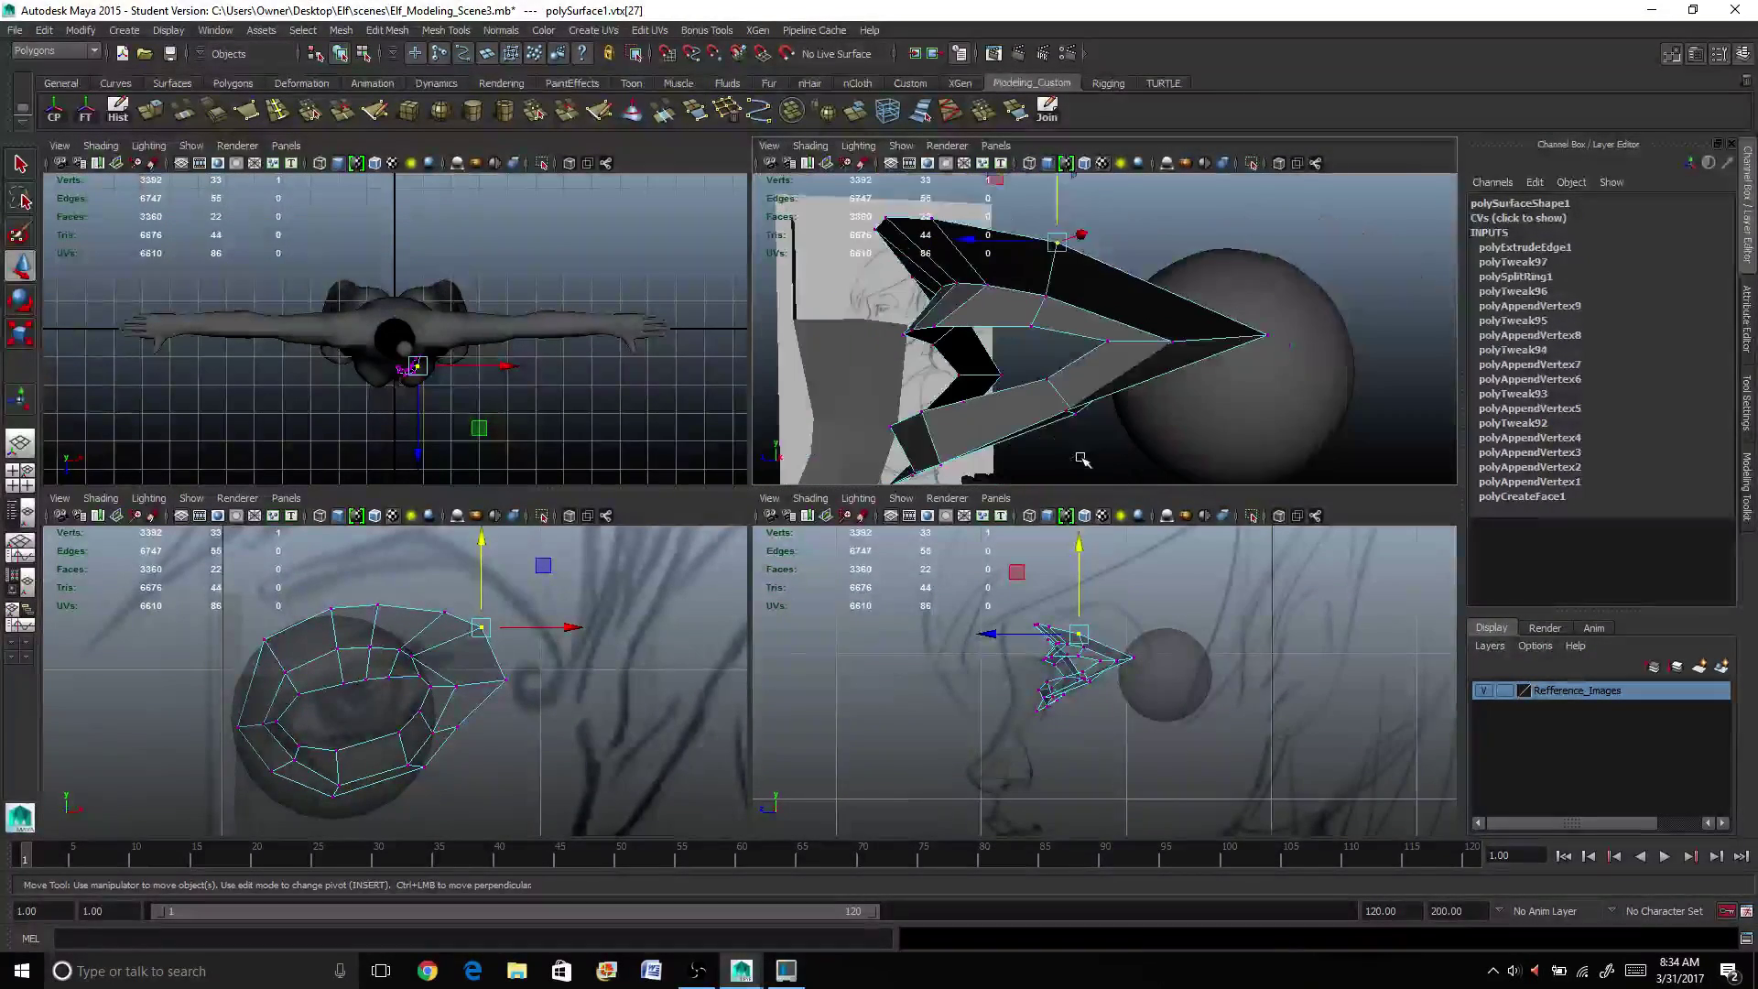
# Step: Lower the border vertex just below the eyelid's outer corner
pyautogui.keyDown('alt'); pyautogui.moveTo(1083, 455); pyautogui.dragTo(925, 413); pyautogui.keyUp('alt')
pyautogui.click(1070, 345)
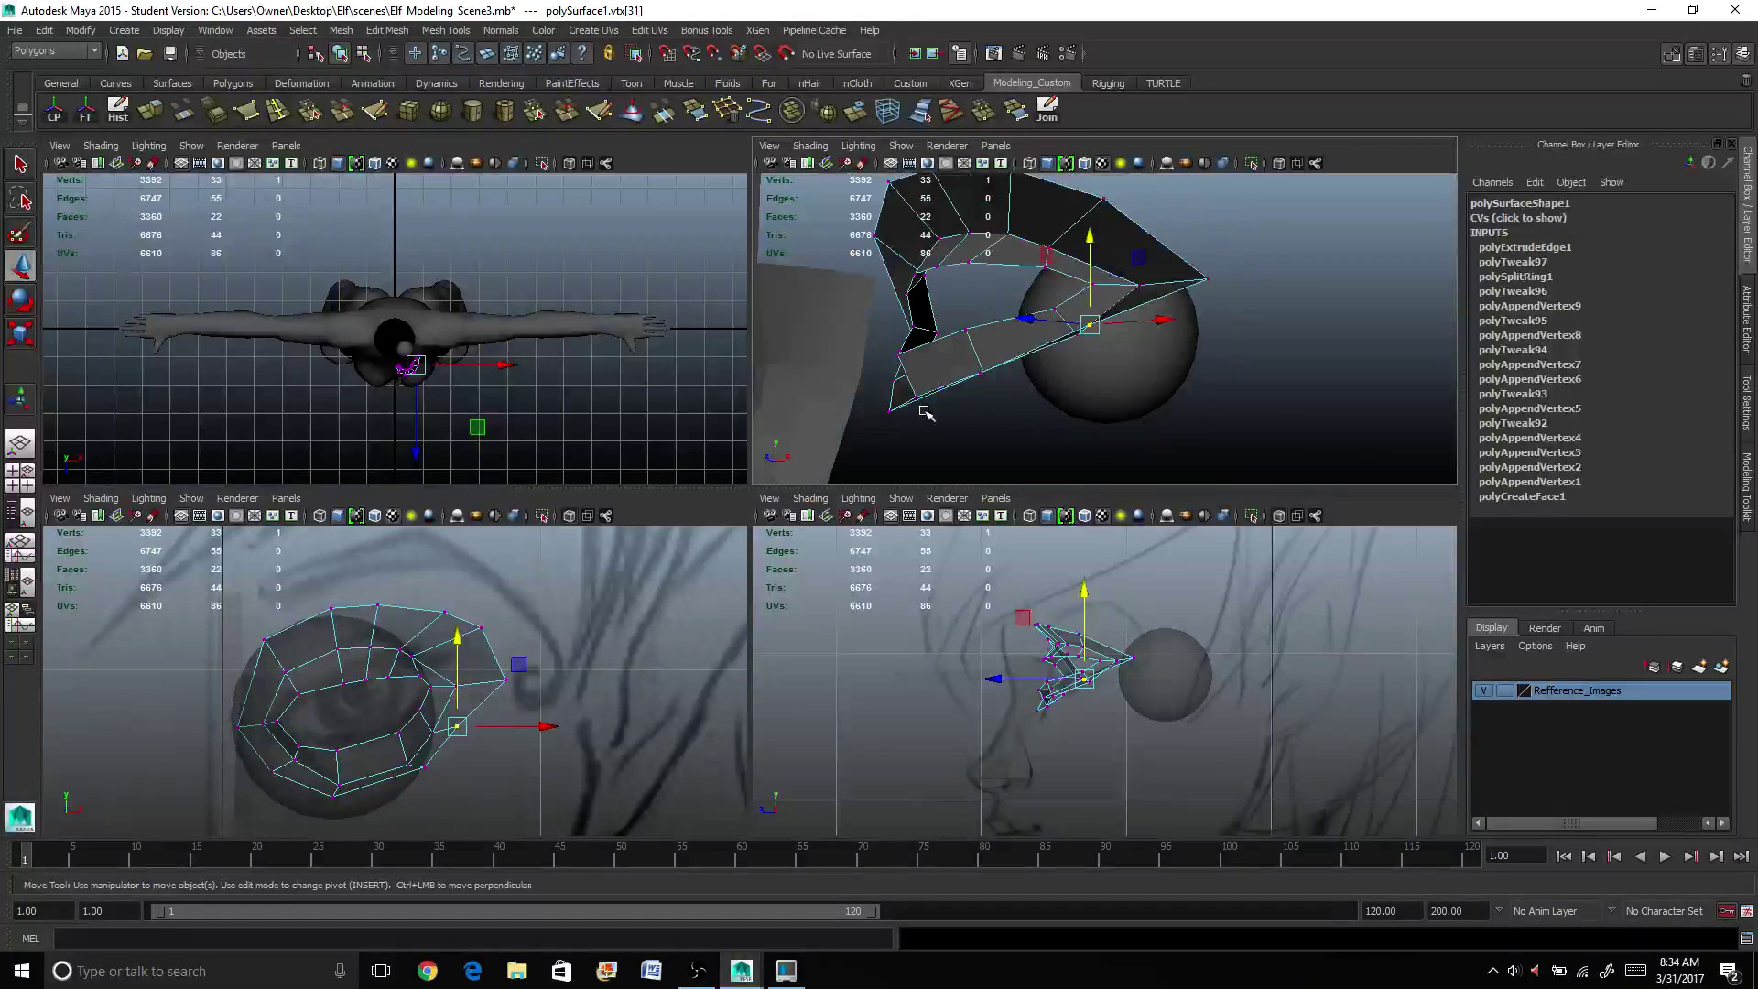
pyautogui.moveTo(1094, 245); pyautogui.dragTo(1098, 291)
pyautogui.keyDown('alt'); pyautogui.moveTo(1097, 291); pyautogui.dragTo(1045, 256); pyautogui.keyUp('alt')
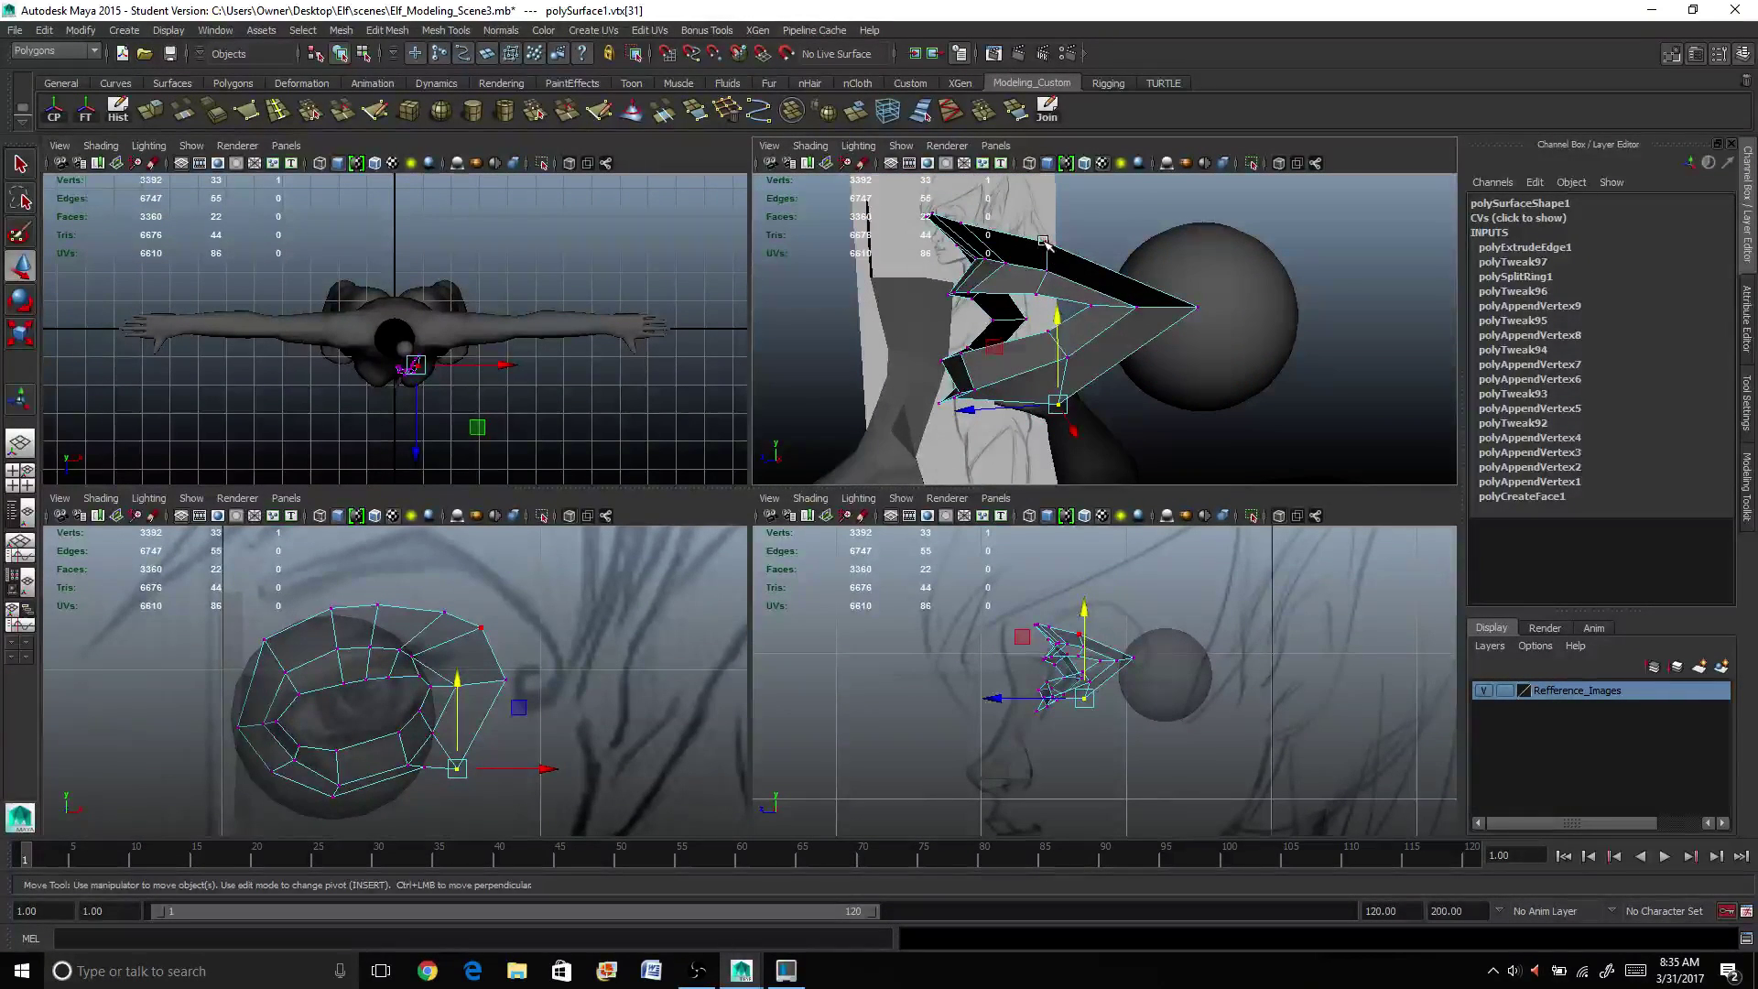
# Step: Raise the upper outer border vertex further and push it back in Z, and move the lower outer vertex down and back
pyautogui.click(1044, 243)
pyautogui.moveTo(1046, 194); pyautogui.dragTo(1046, 163)
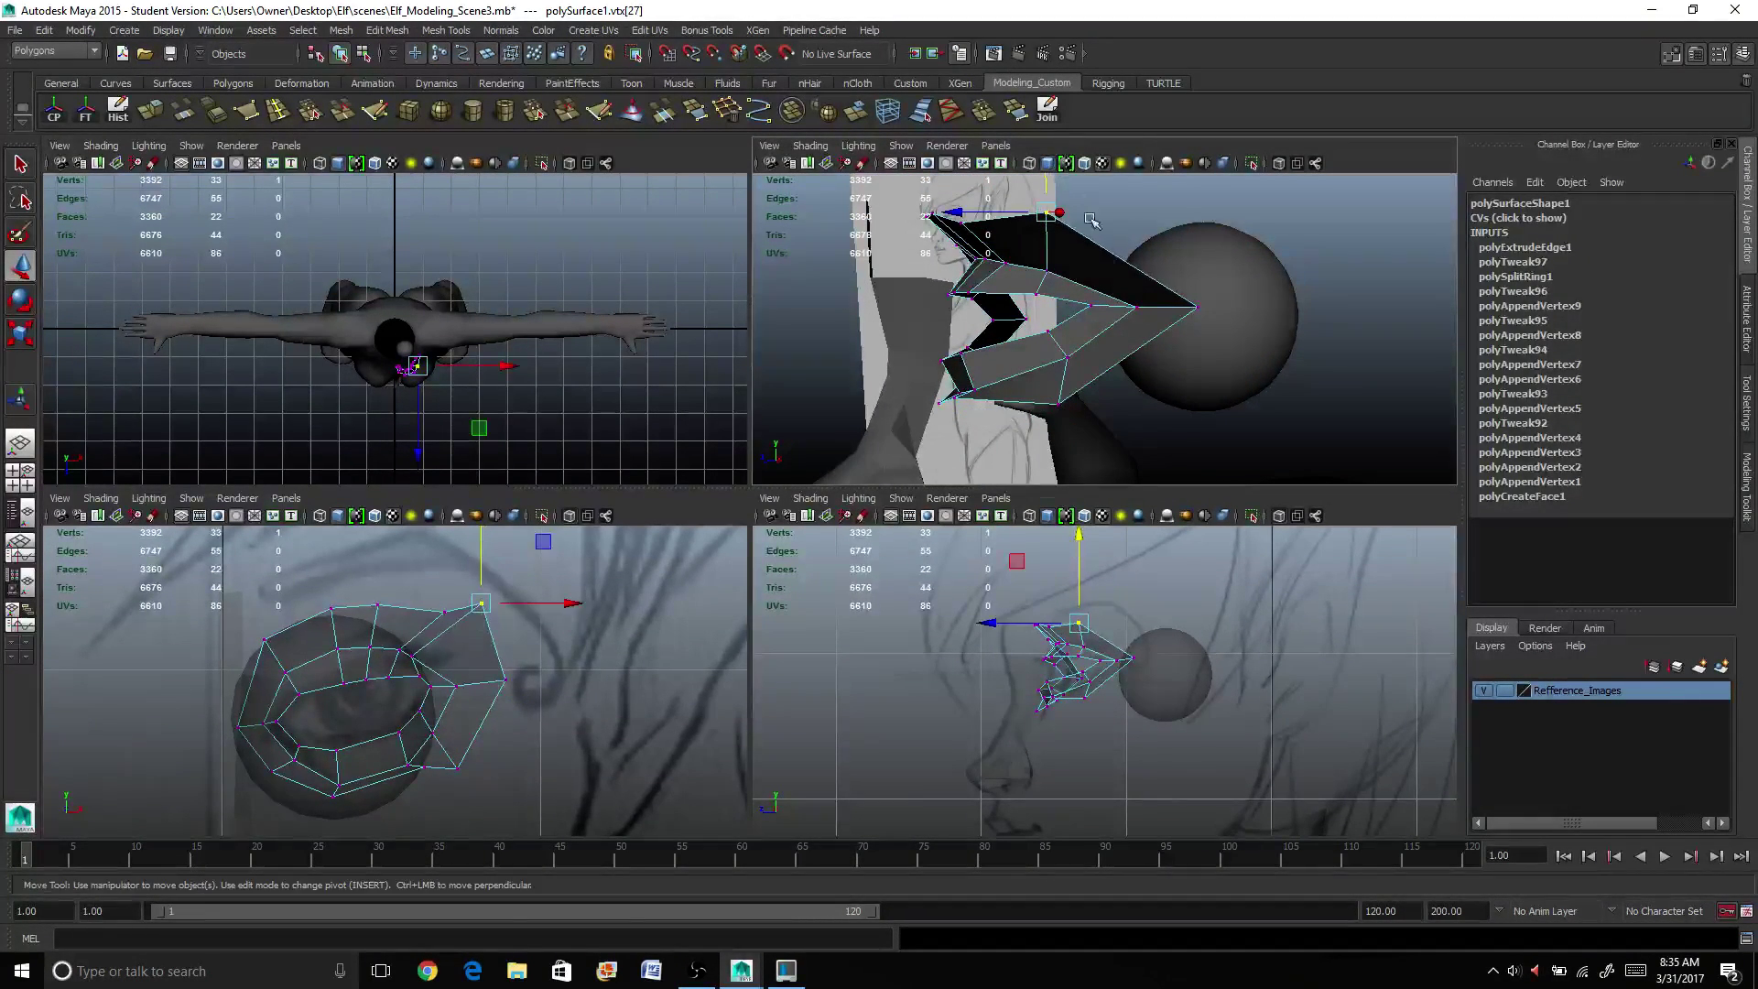
pyautogui.keyDown('alt'); pyautogui.moveTo(1136, 337); pyautogui.dragTo(1089, 435); pyautogui.keyUp('alt')
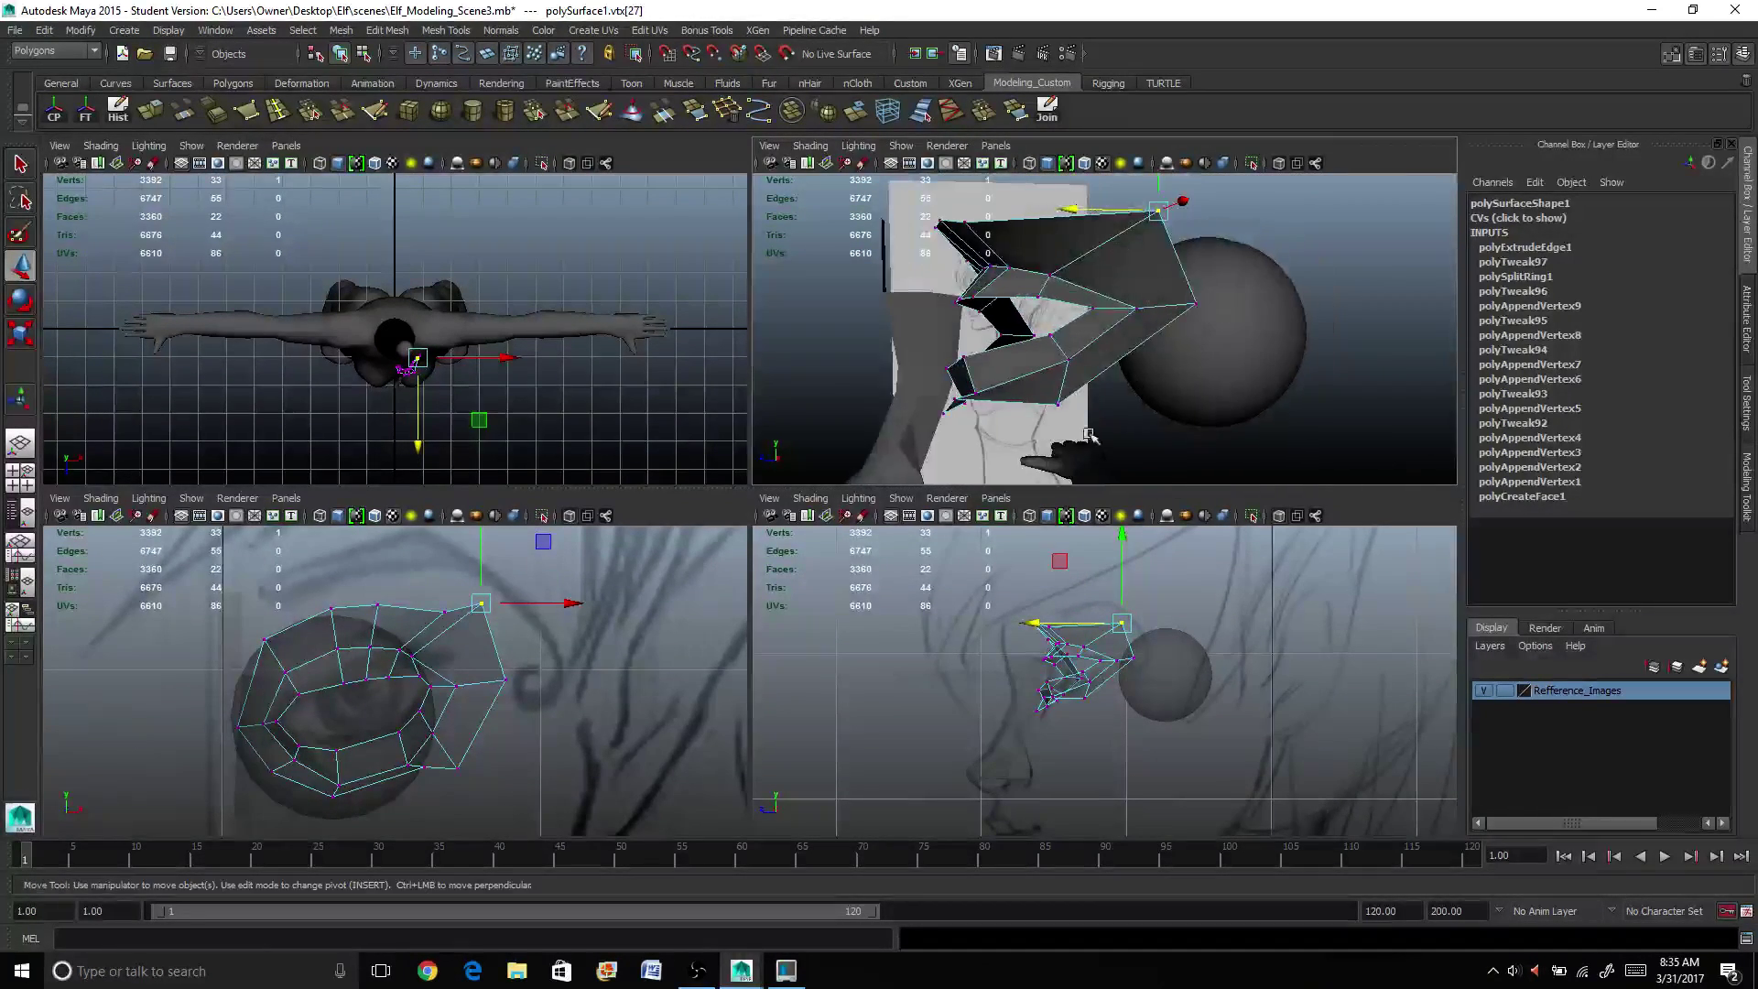
pyautogui.click(1060, 405)
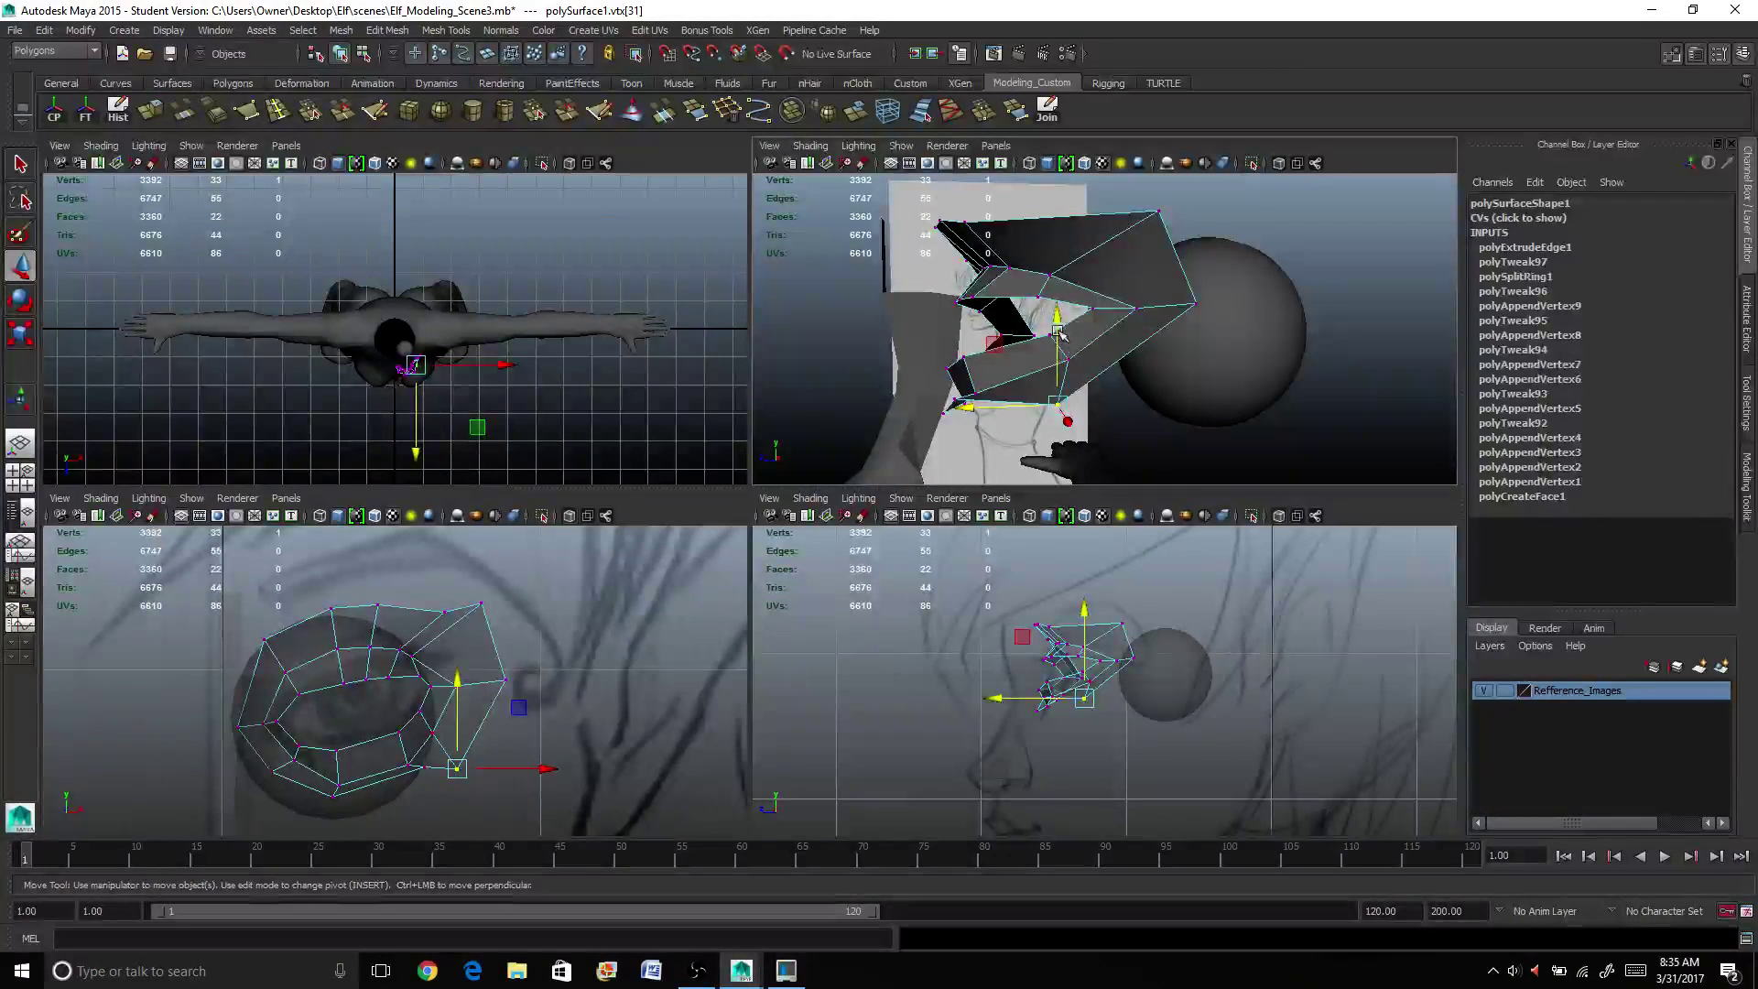
pyautogui.moveTo(1059, 361); pyautogui.dragTo(1005, 389)
# Step: Select the two bottom border vertices of the eyelid mesh and move them down and forward to widen the lower rim
pyautogui.click(955, 397)
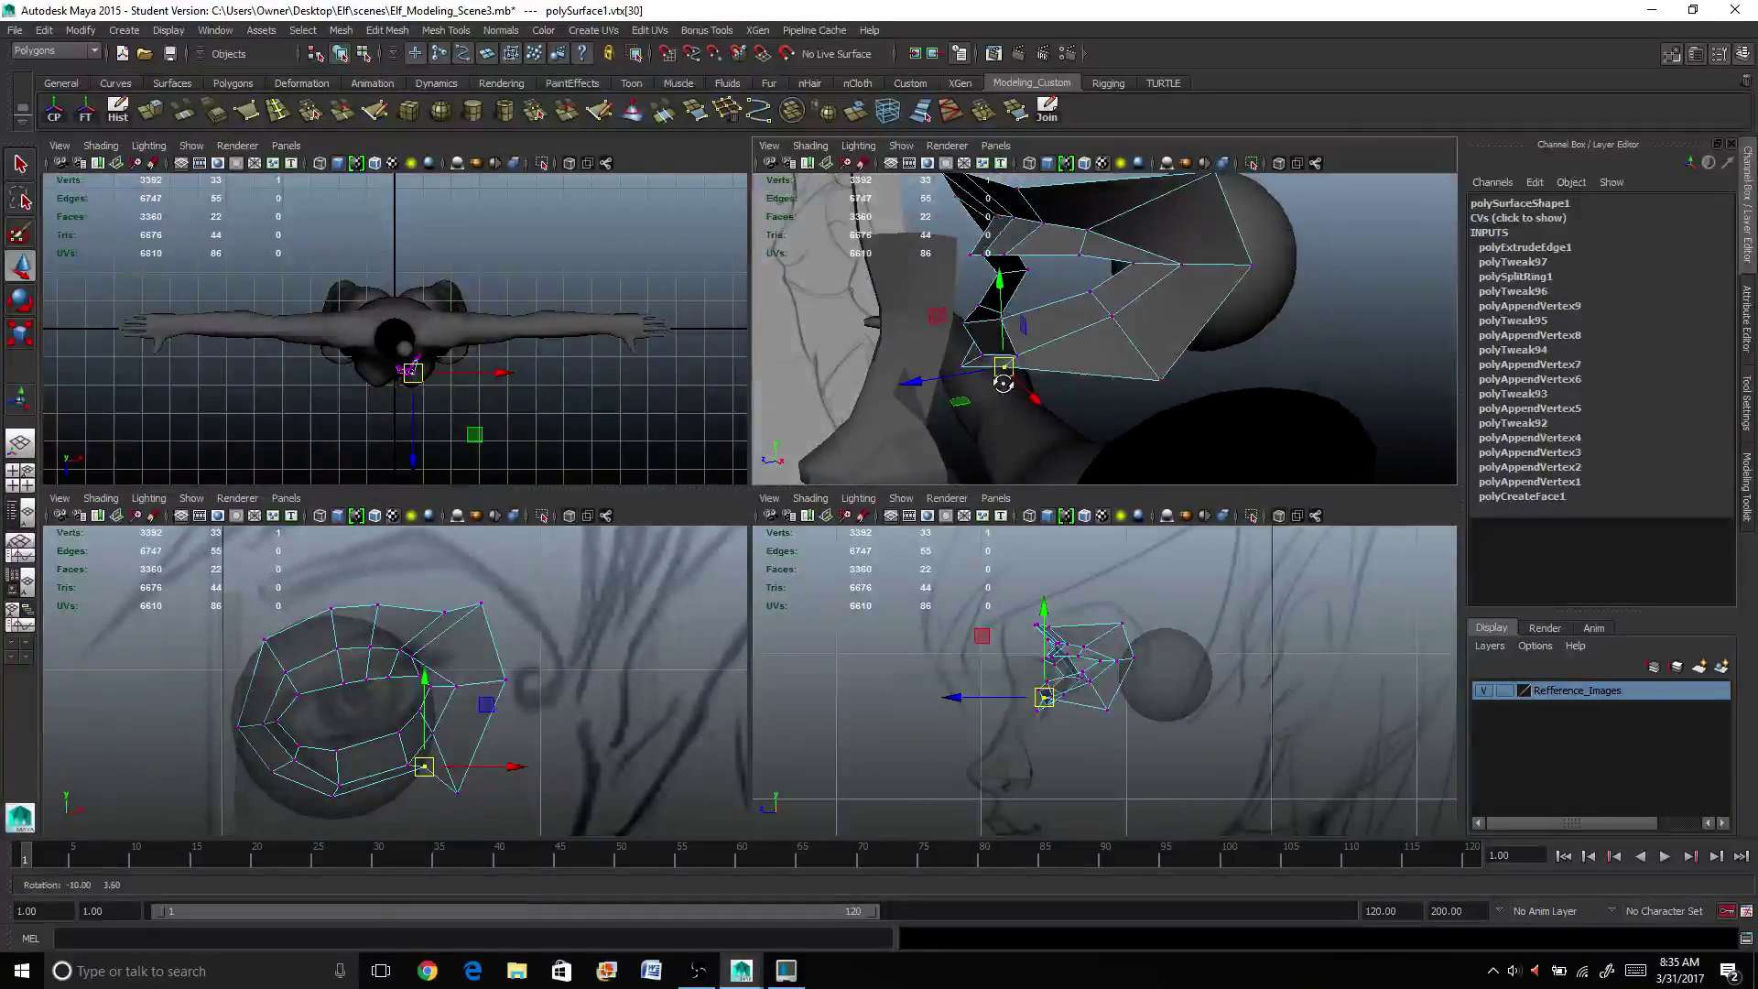
pyautogui.press('q')
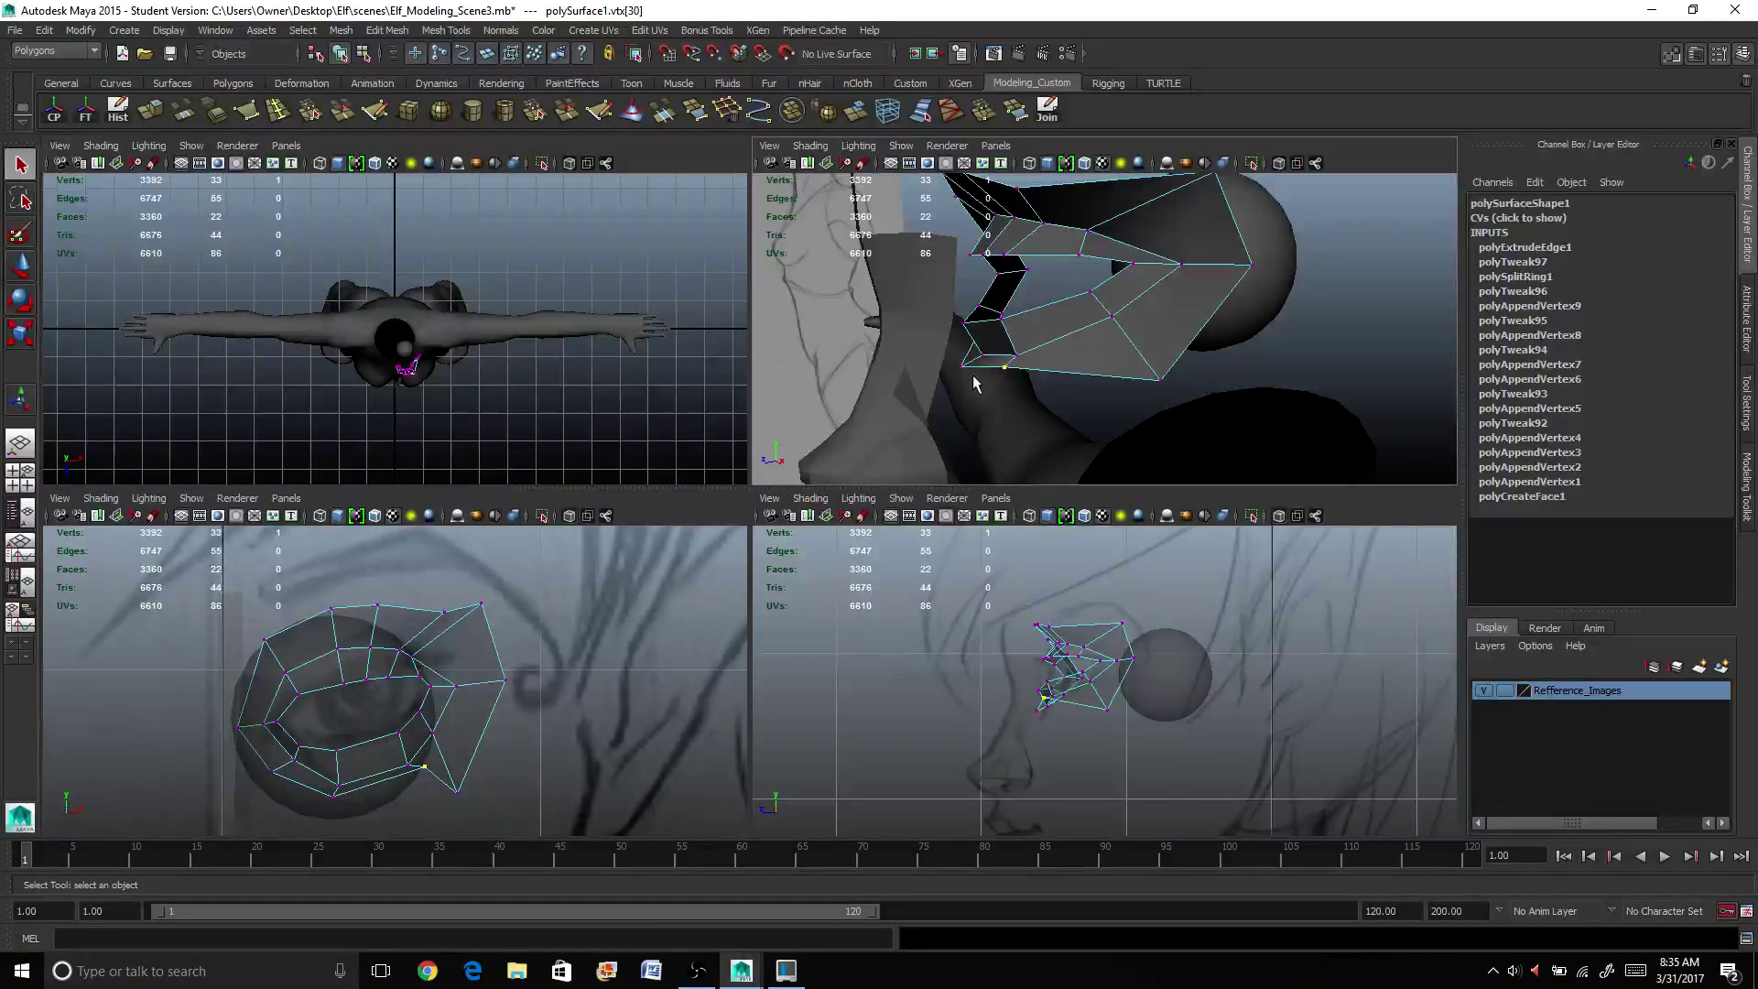
pyautogui.keyDown('alt'); pyautogui.moveTo(982, 388); pyautogui.dragTo(982, 381); pyautogui.keyUp('alt')
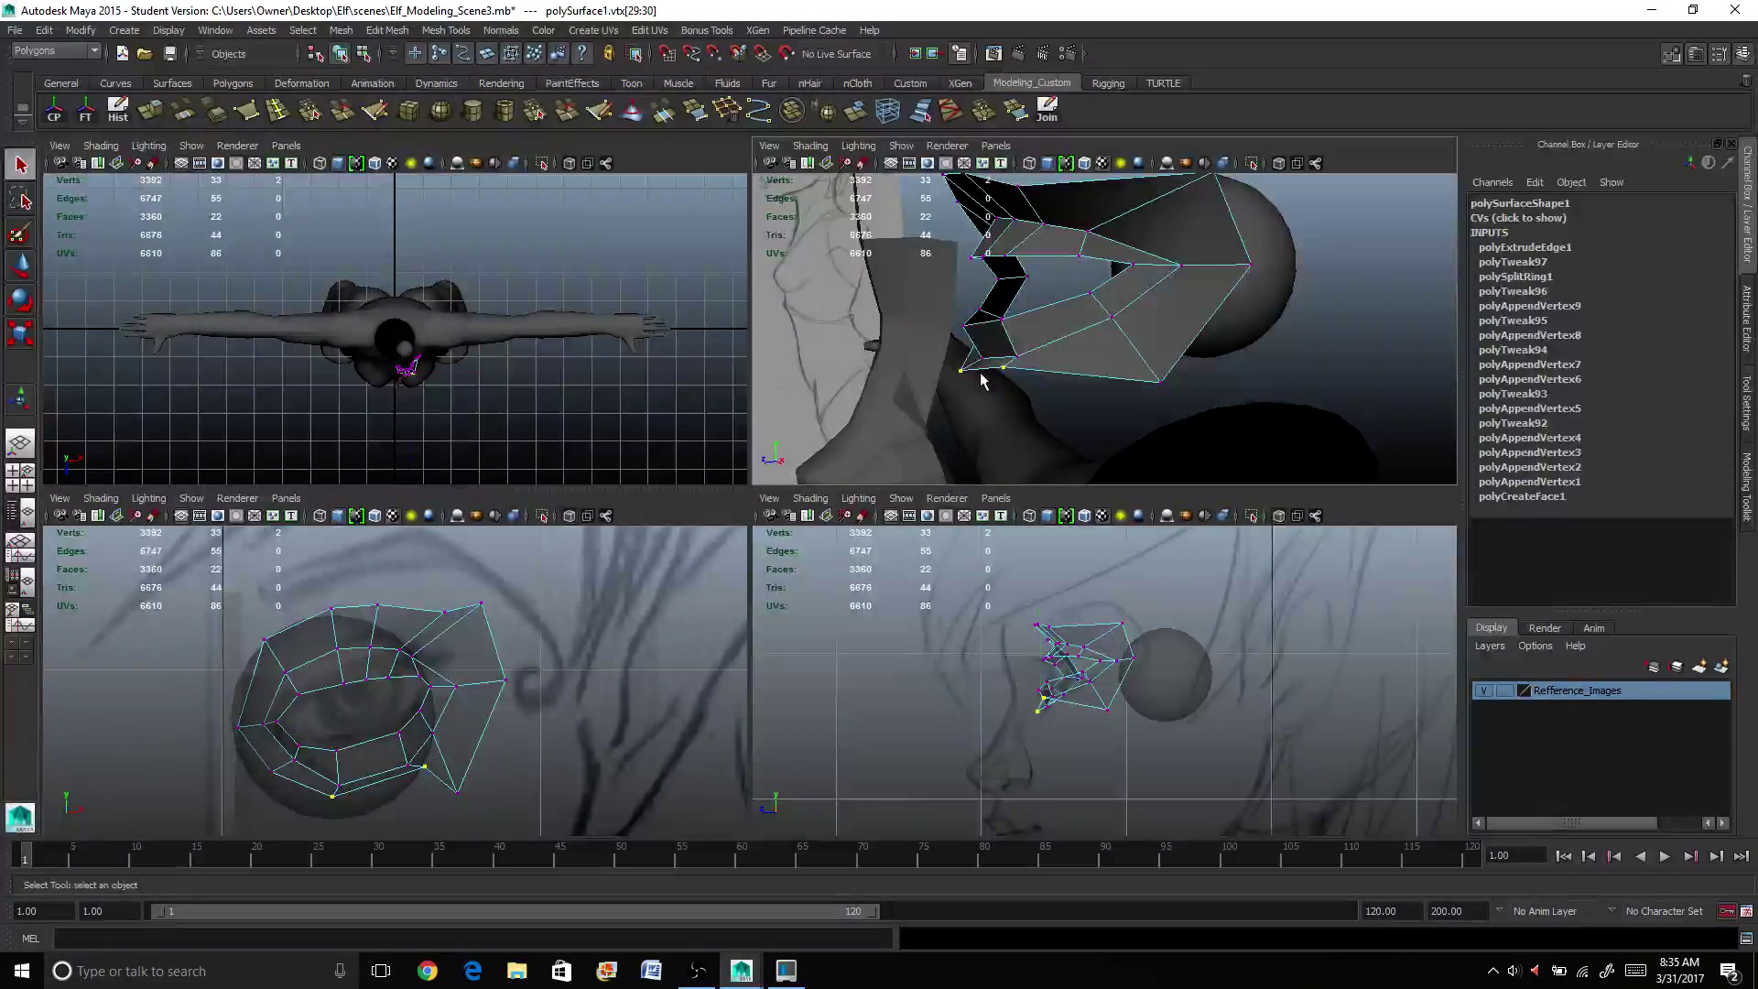
pyautogui.press('w')
pyautogui.moveTo(977, 290); pyautogui.dragTo(1068, 418)
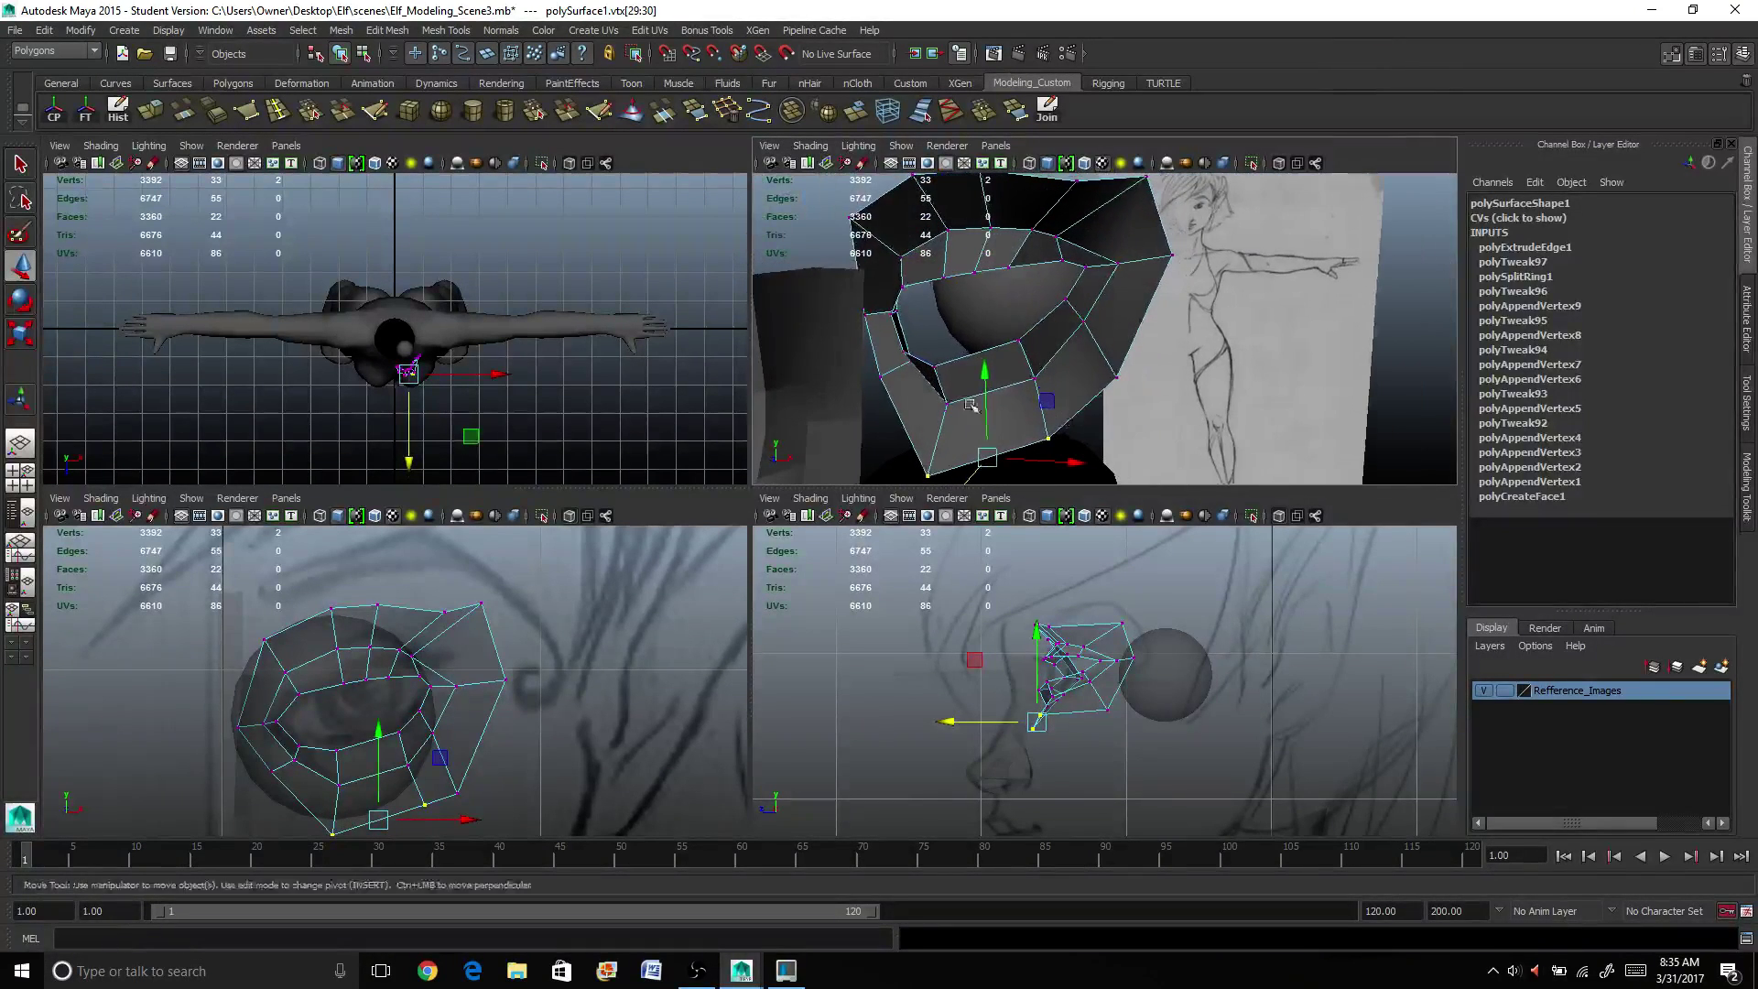
# Step: Pull the border vertex at the lower inner corner of the eye socket forward in Z
pyautogui.click(882, 373)
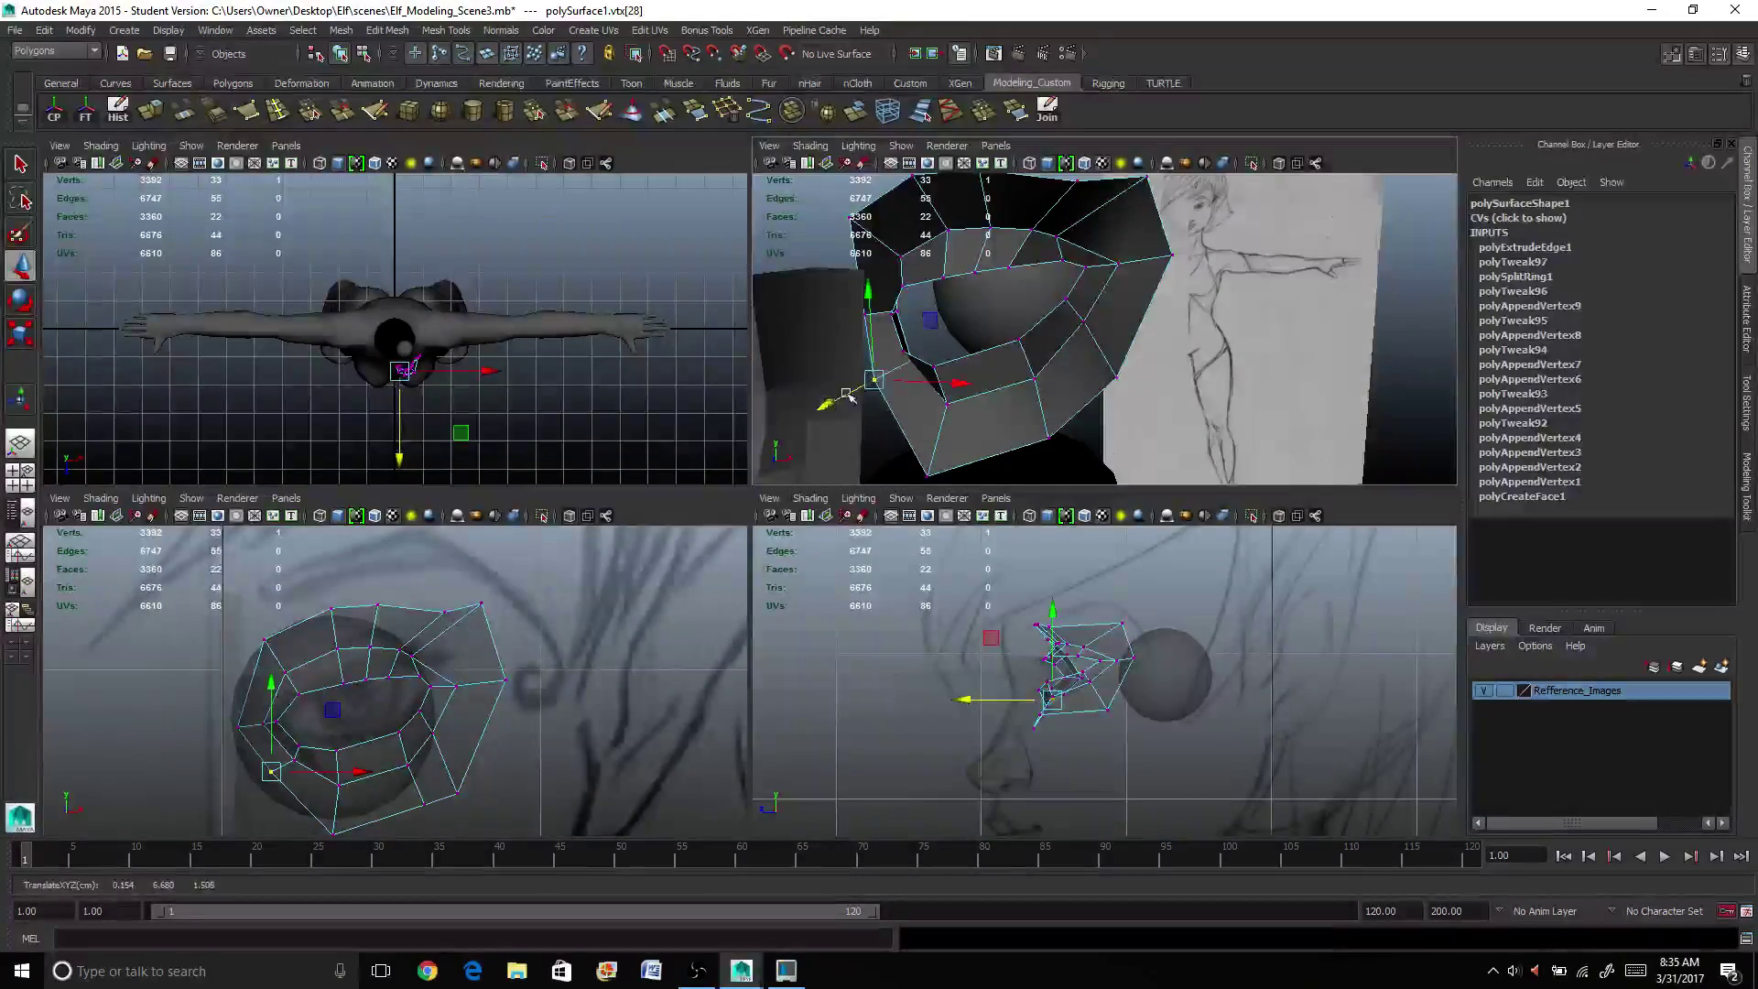
pyautogui.keyDown('alt'); pyautogui.moveTo(893, 380); pyautogui.dragTo(986, 411); pyautogui.keyUp('alt')
pyautogui.scroll(5, 989, 412)
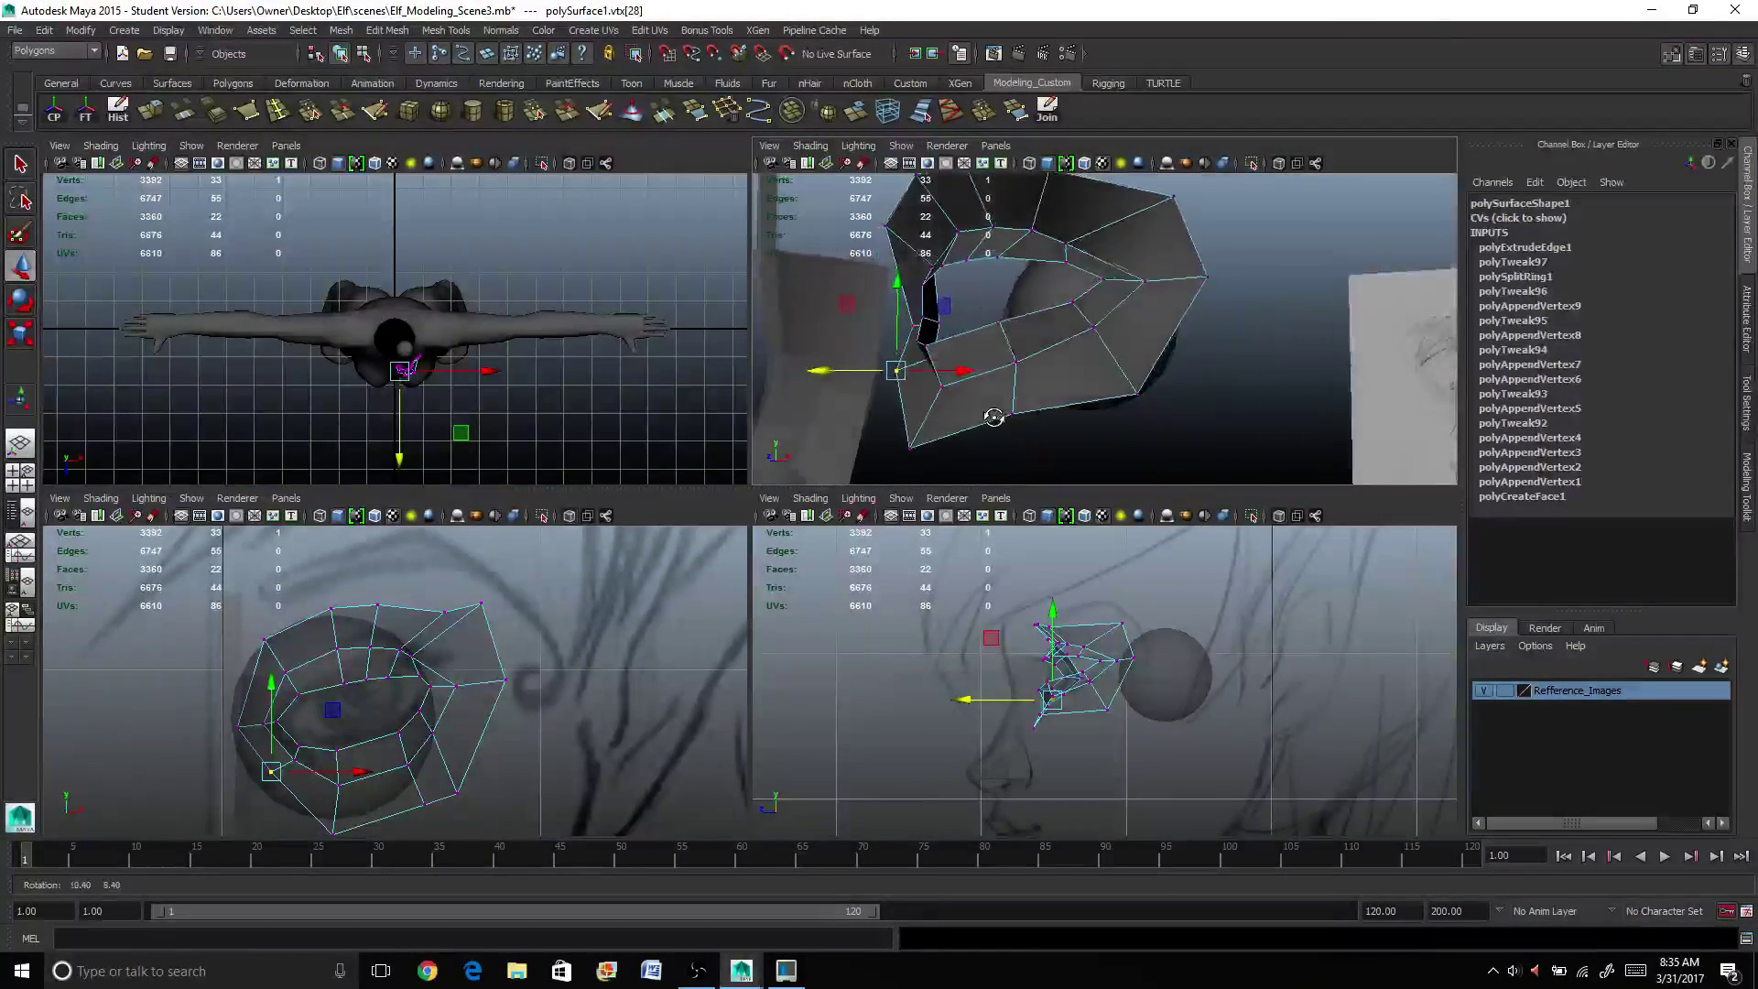
# Step: Lower the bottom border vertex nearest the outer corner and return the eyelid mesh to object mode
pyautogui.click(1016, 426)
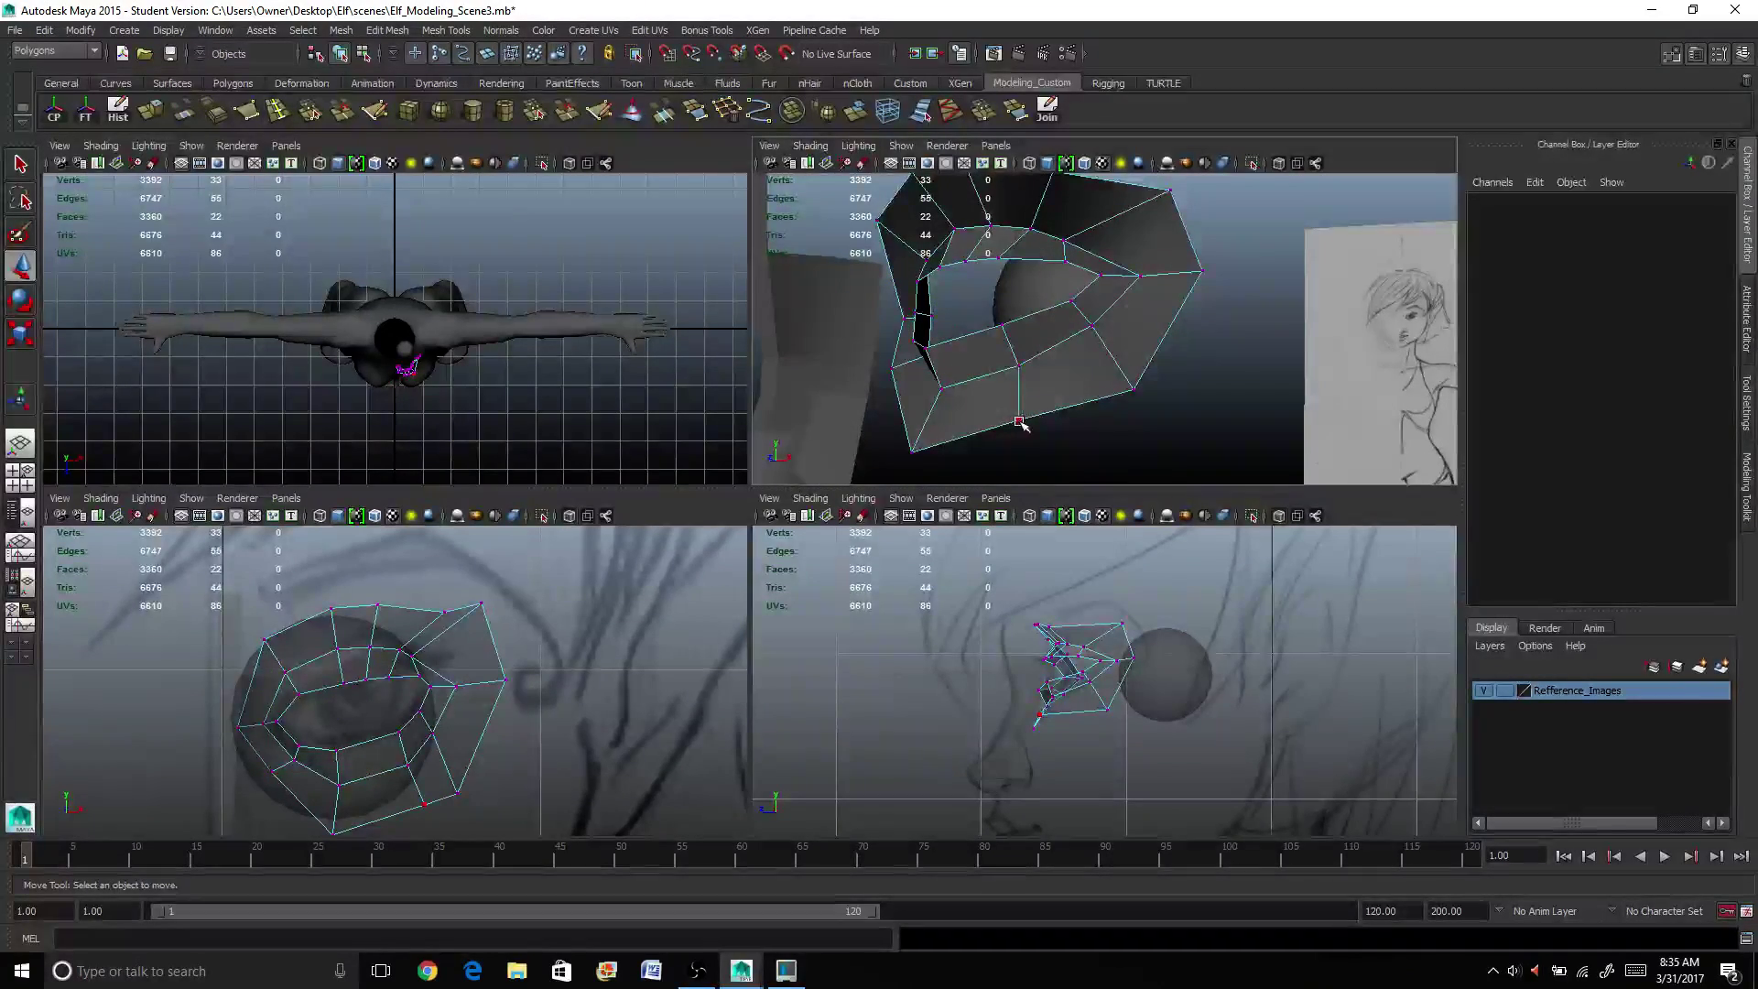
pyautogui.click(1019, 419)
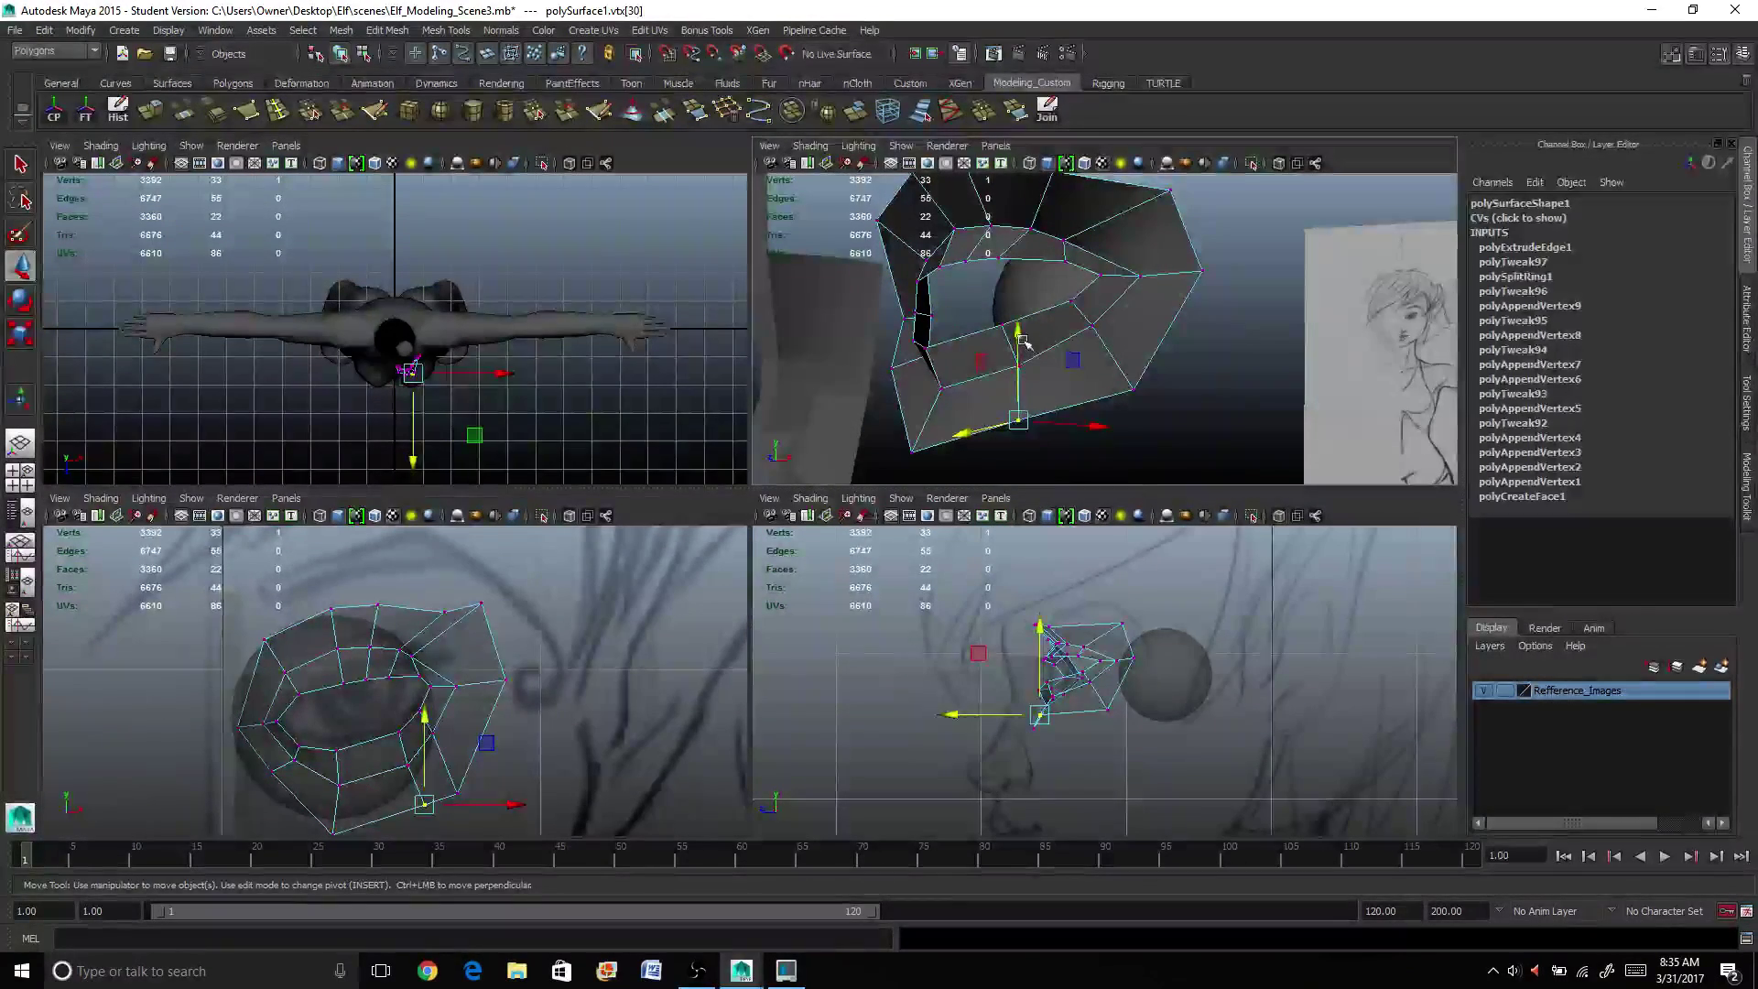
pyautogui.keyDown('alt'); pyautogui.moveTo(1101, 452); pyautogui.dragTo(1018, 439); pyautogui.keyUp('alt')
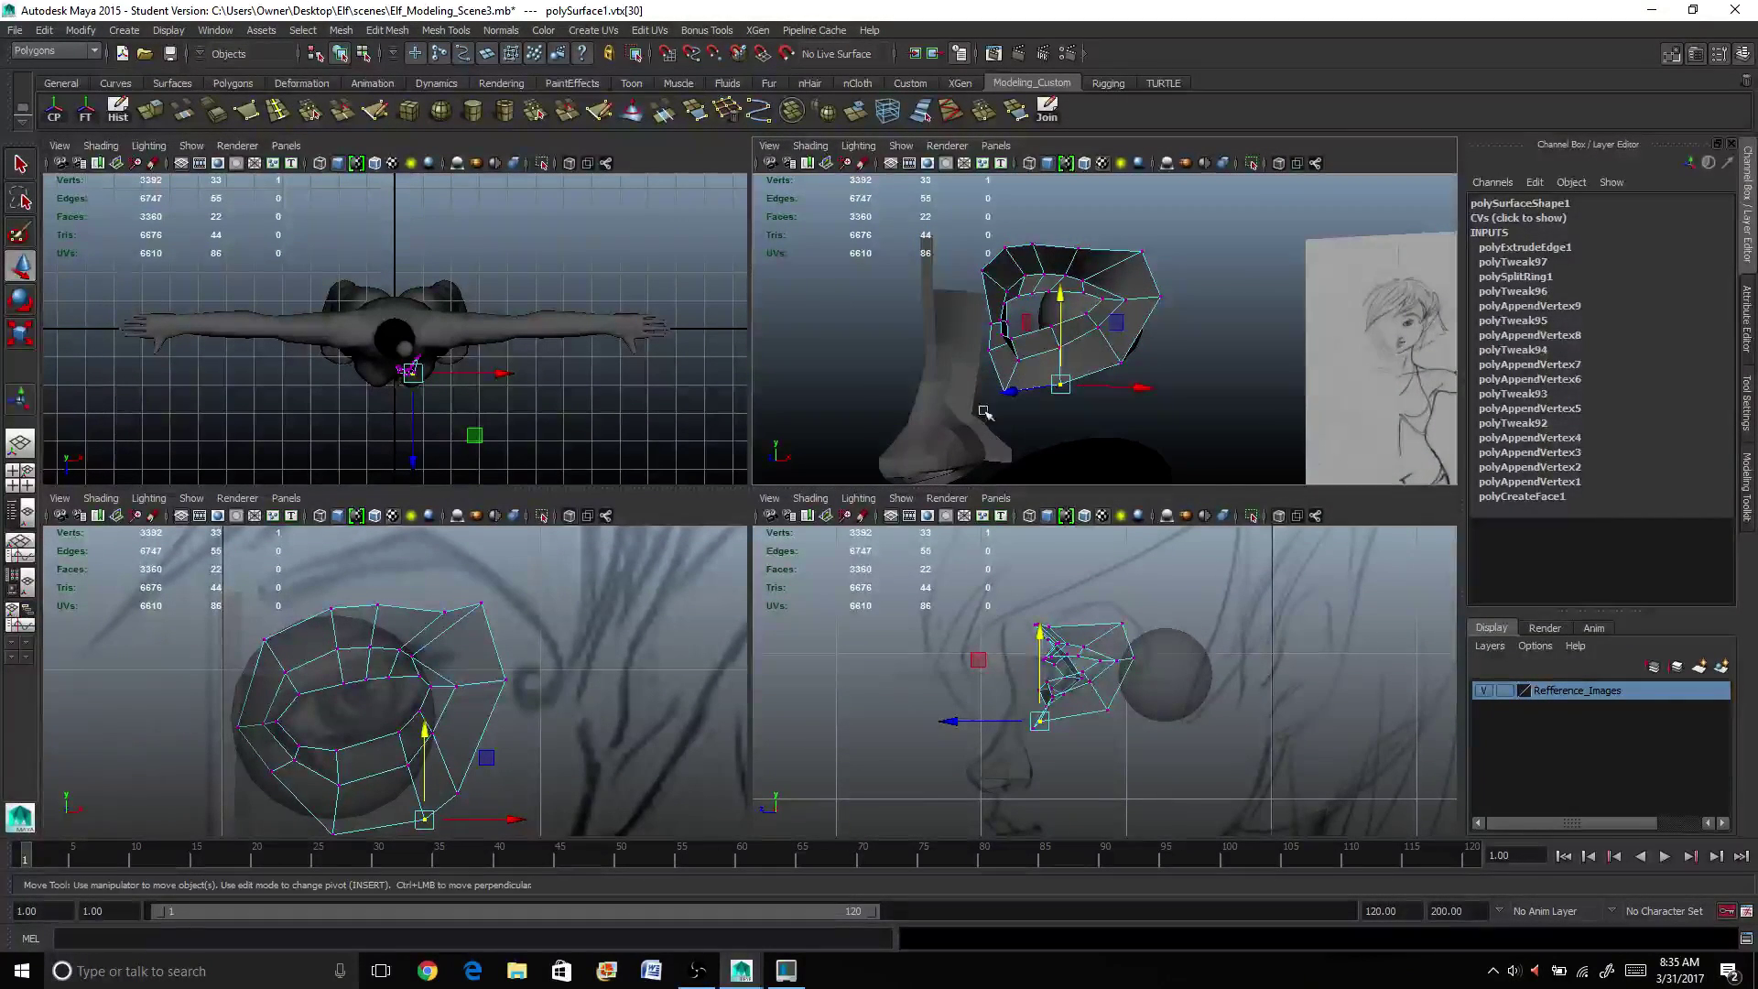
pyautogui.scroll(2, 987, 322)
pyautogui.scroll(-1, 985, 322)
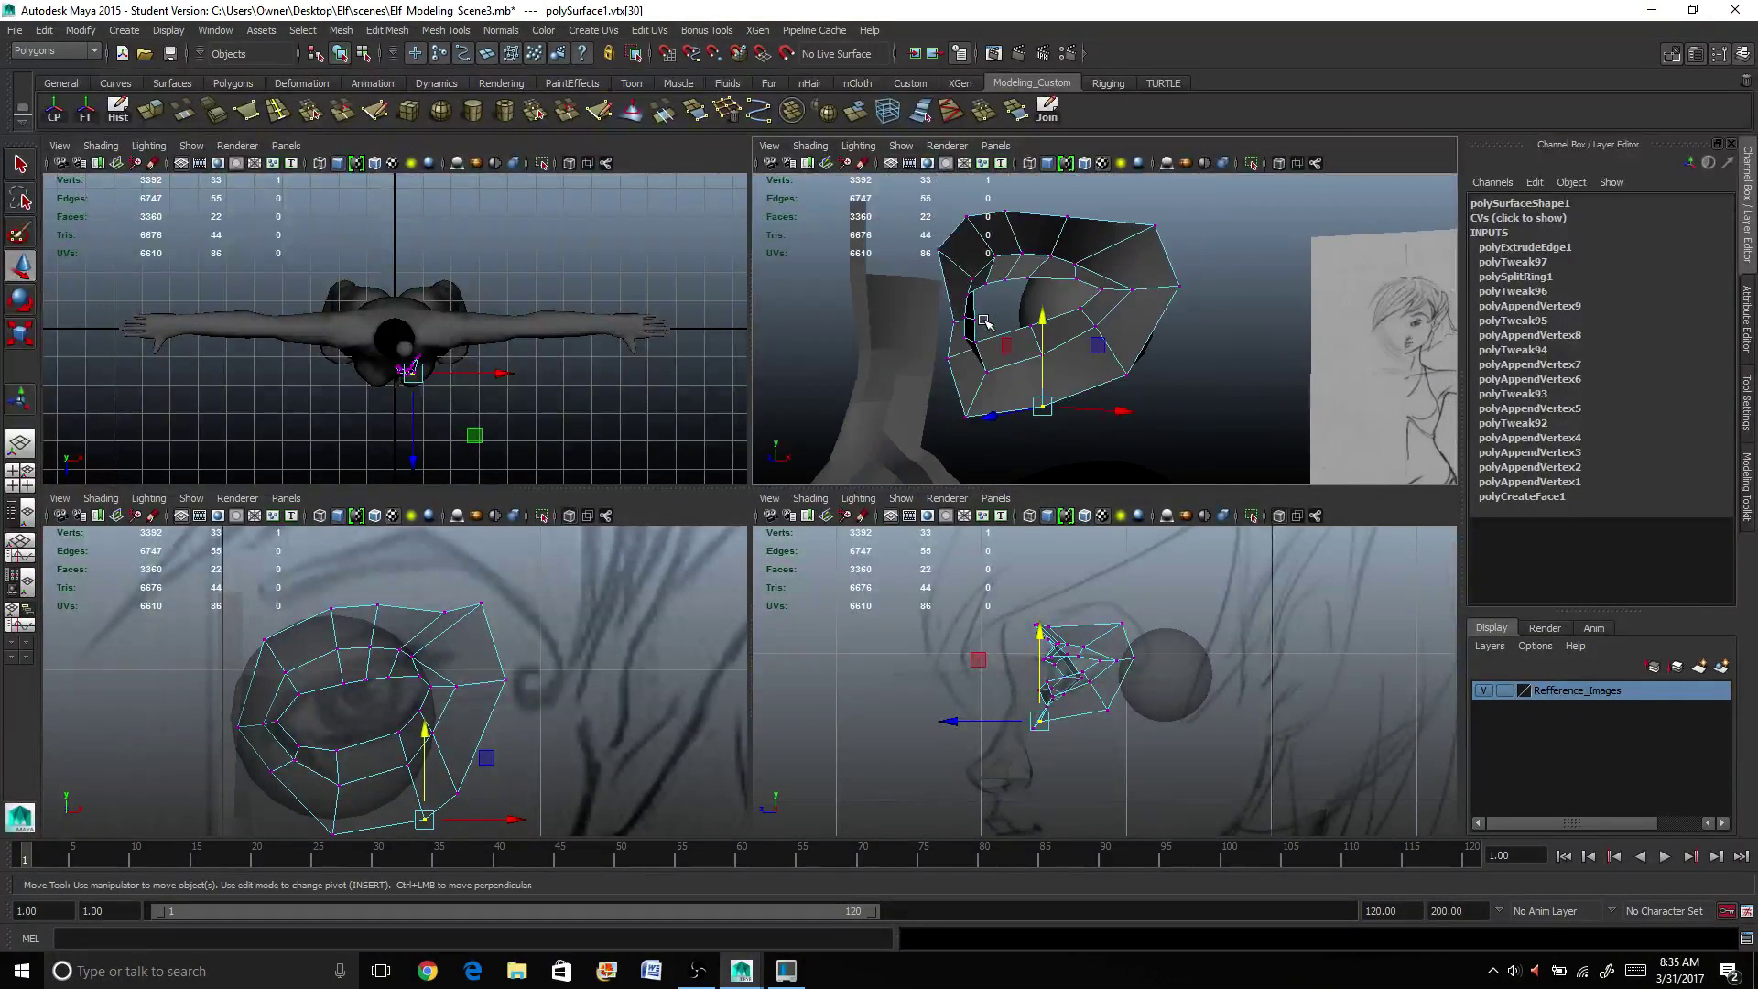
pyautogui.moveTo(970, 384); pyautogui.dragTo(1034, 365, button='right')
pyautogui.click(1011, 363)
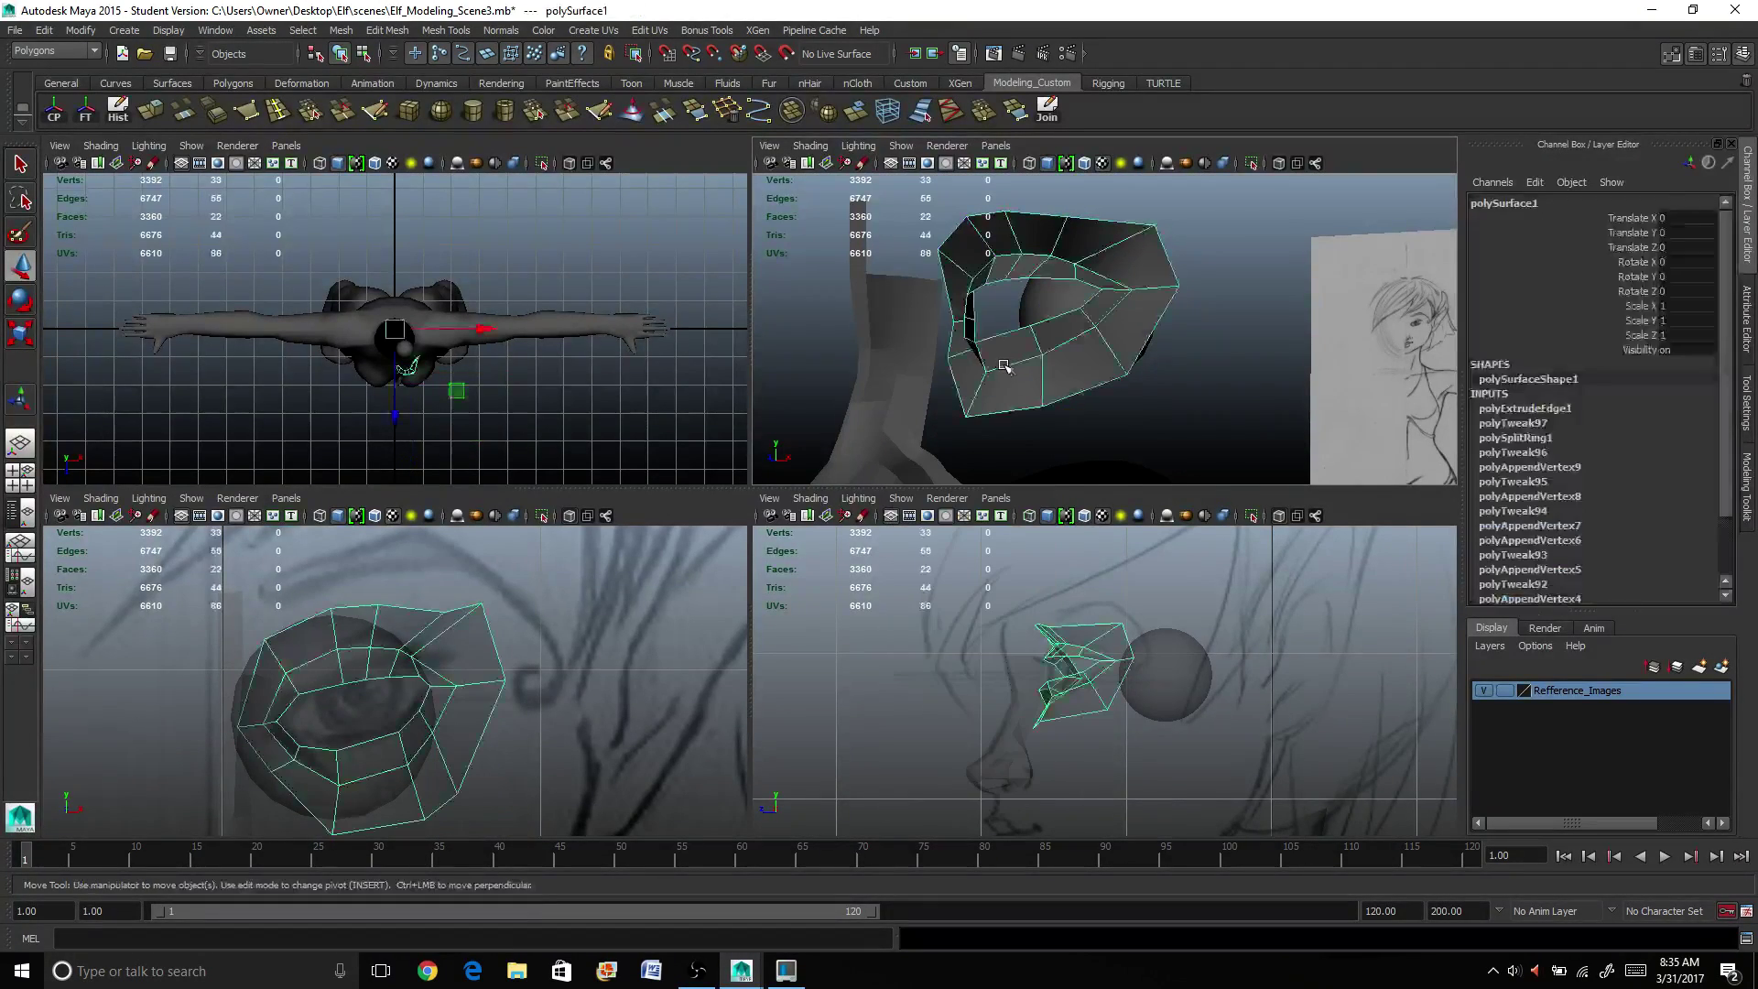
# Step: Combine the elf's face mesh with the eyelid mesh into a single polygon object
pyautogui.click(913, 373)
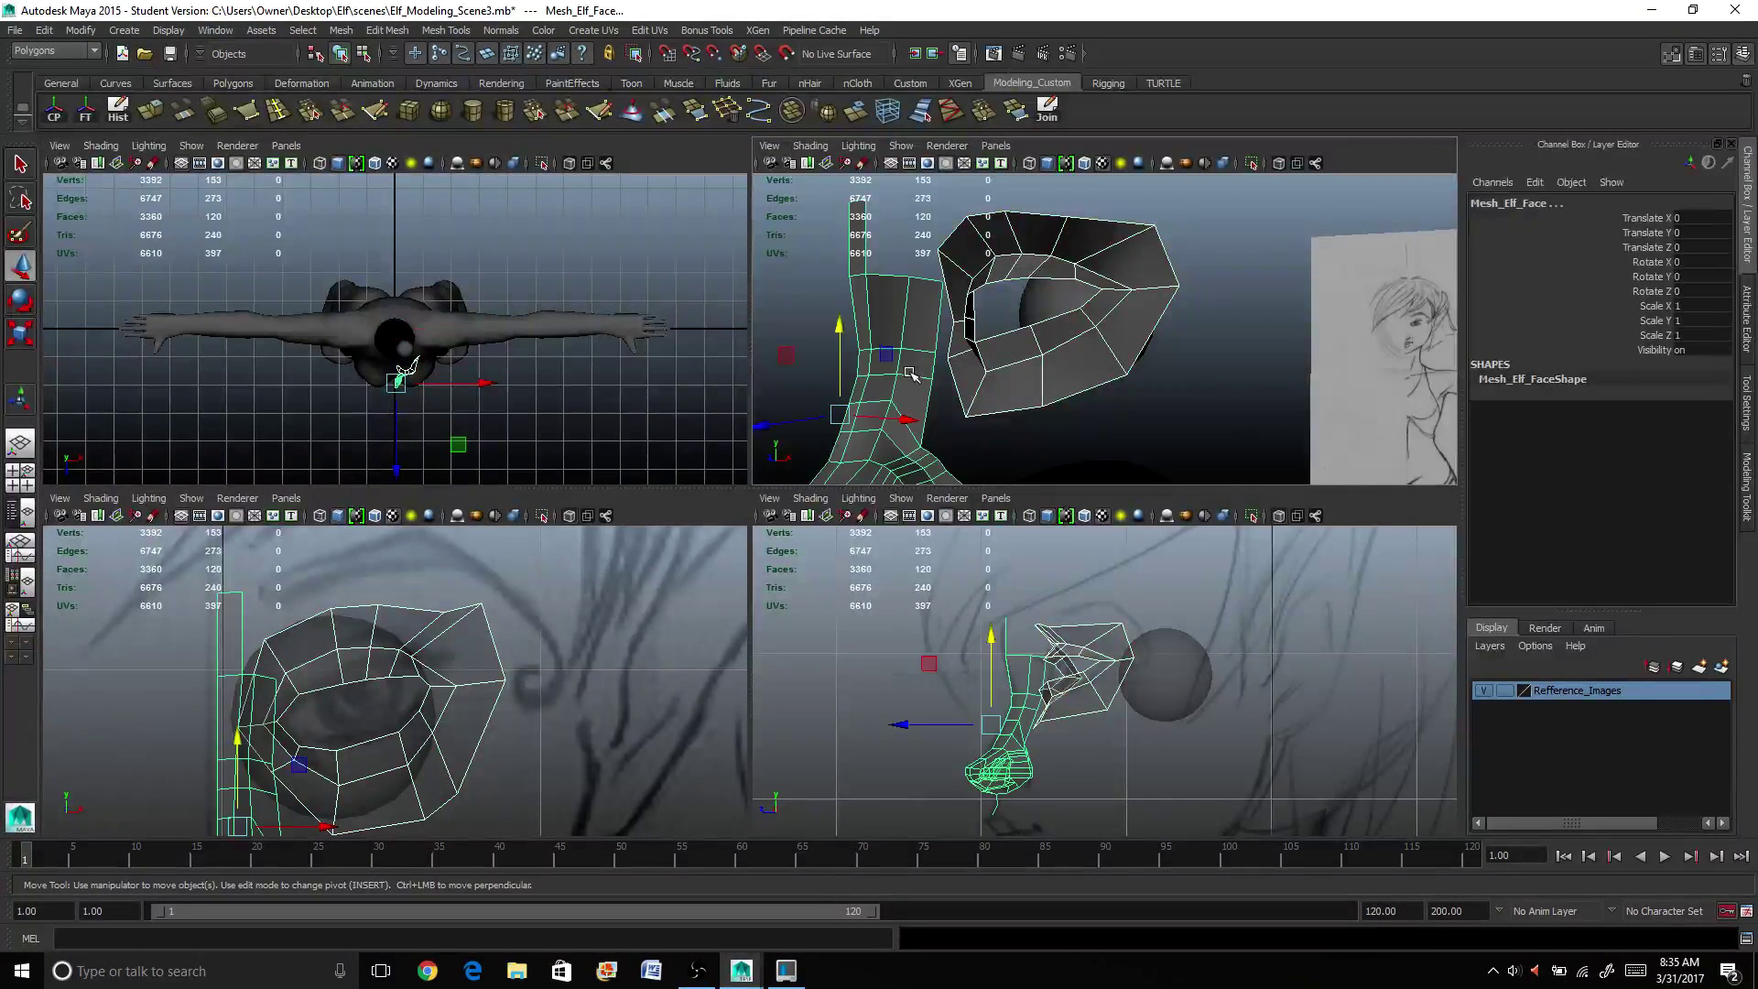
pyautogui.click(791, 111)
pyautogui.press('space')
pyautogui.press('space')
# Step: Target Weld the inner border vertices of the eye socket to the adjacent vertices along the side of the nose bridge
pyautogui.keyDown('alt'); pyautogui.moveTo(855, 423); pyautogui.dragTo(1110, 553); pyautogui.keyUp('alt')
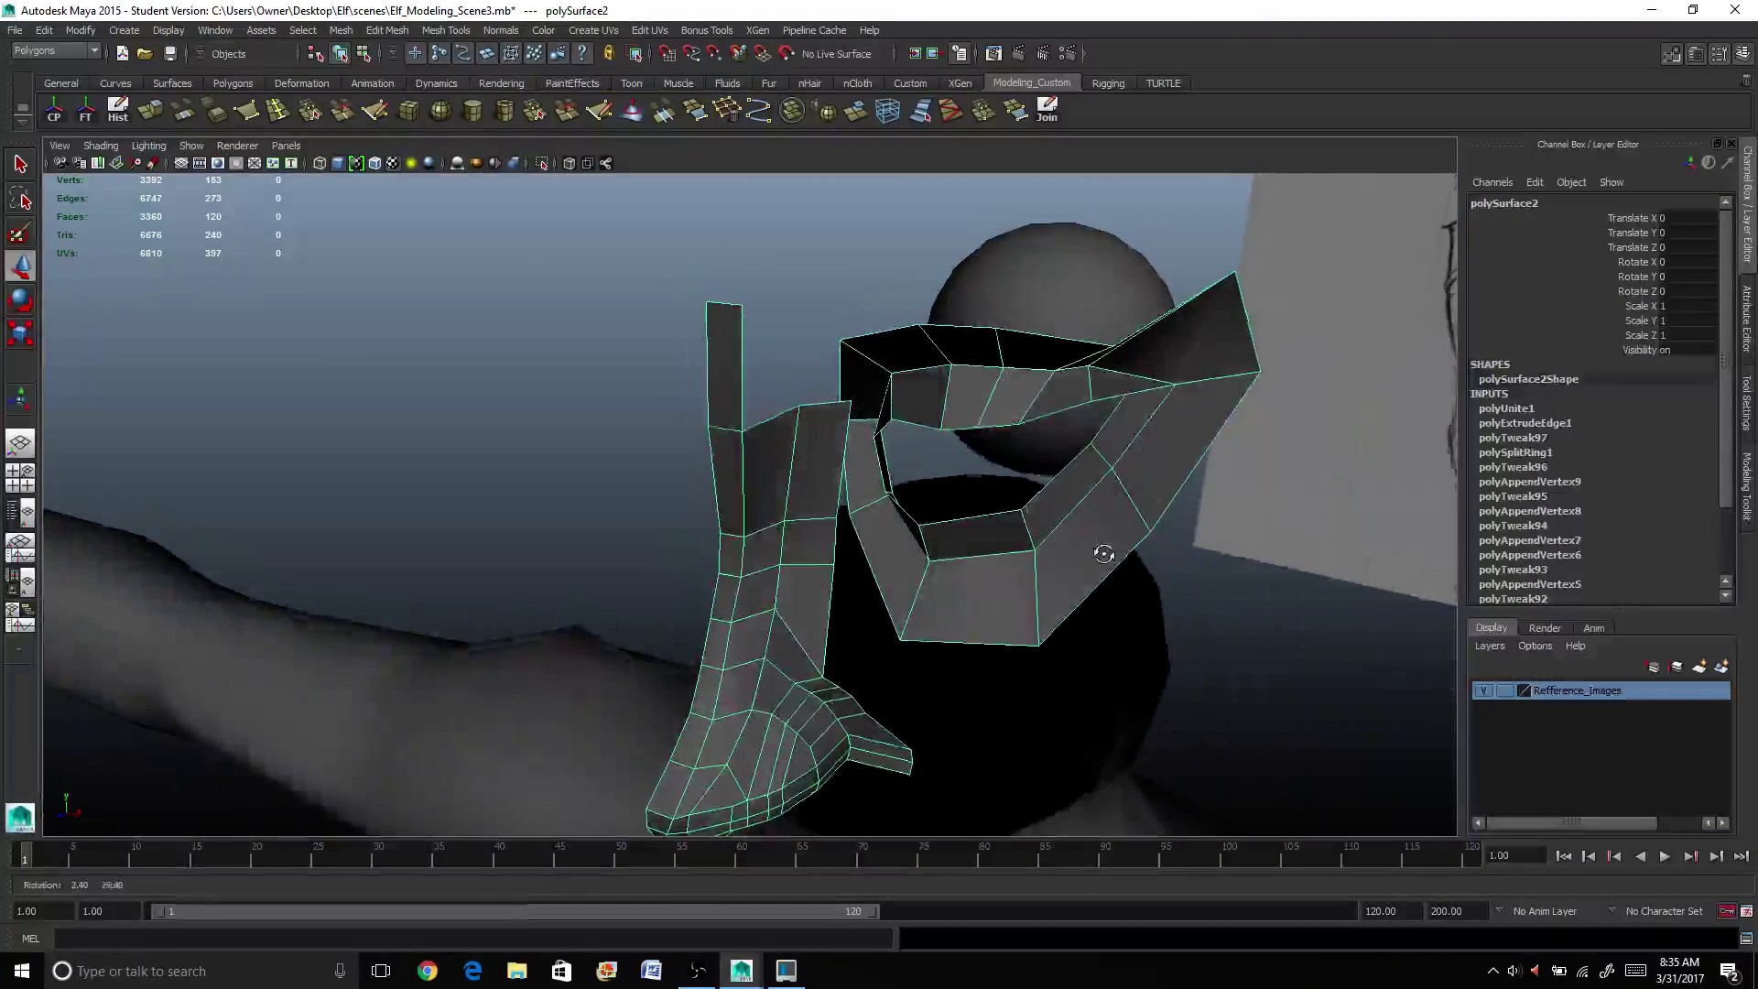
pyautogui.keyDown('alt'); pyautogui.moveTo(877, 478); pyautogui.dragTo(827, 465); pyautogui.keyUp('alt')
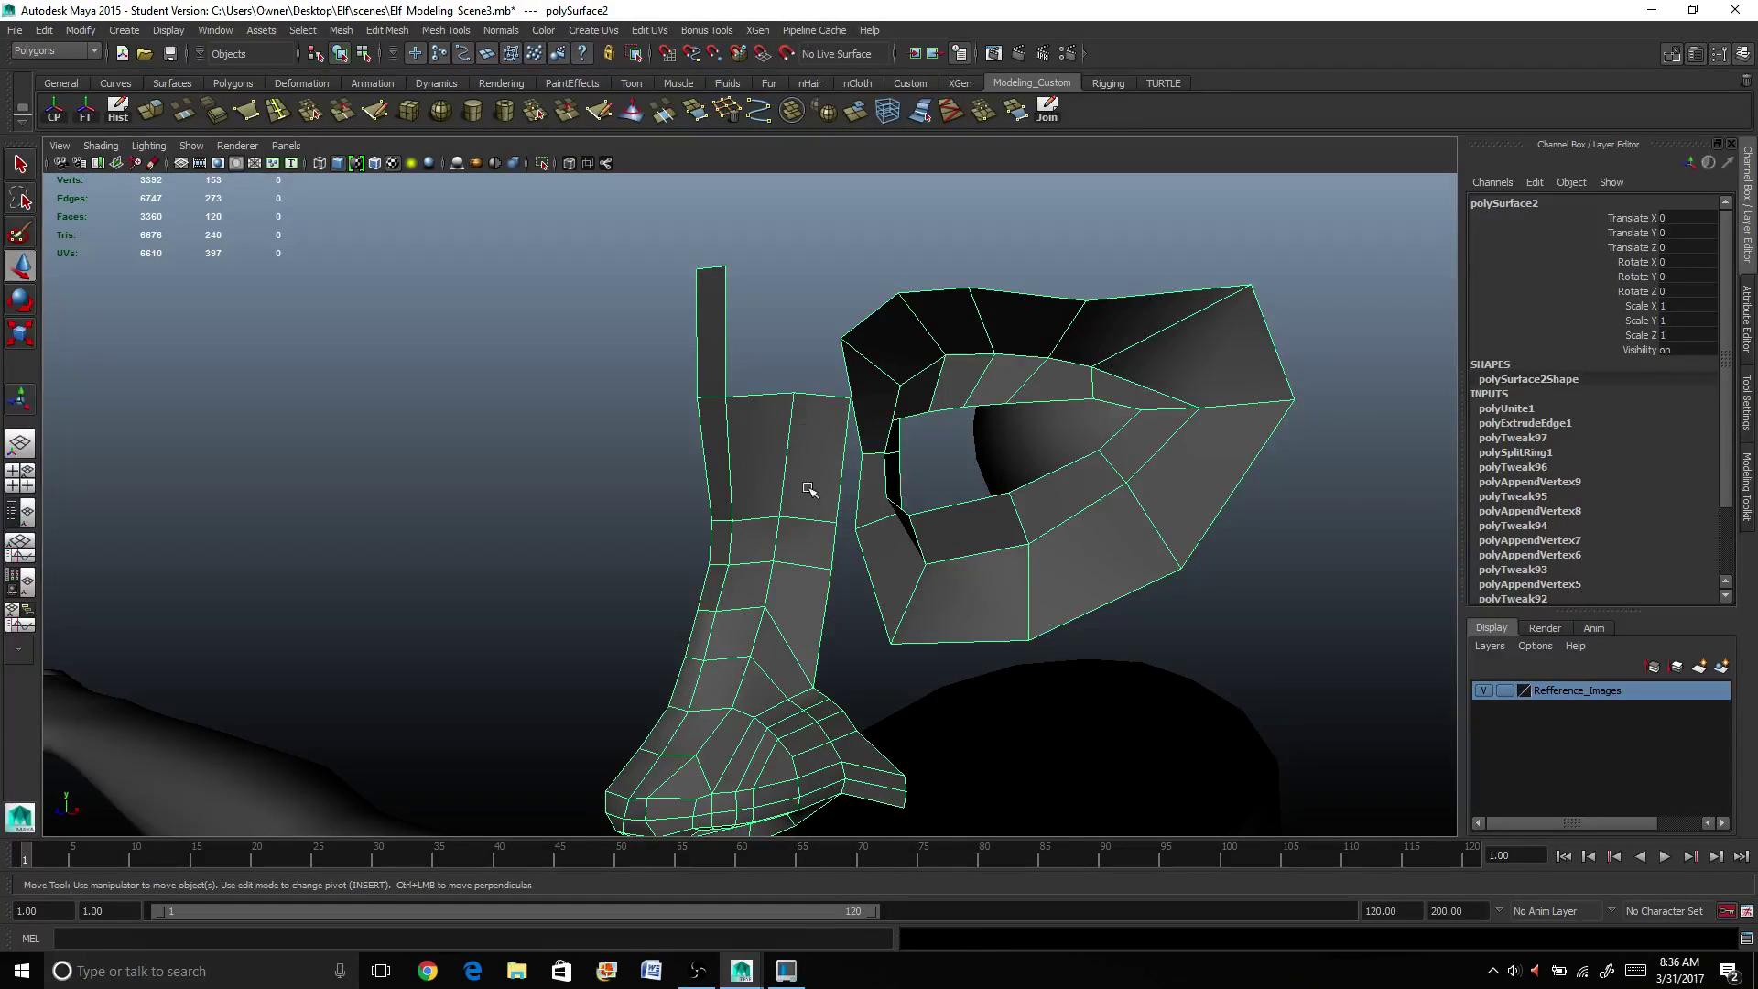
pyautogui.moveTo(986, 429)
pyautogui.keyDown('alt'); pyautogui.mouseDown()
pyautogui.moveTo(820, 443)
pyautogui.moveTo(796, 412)
pyautogui.moveTo(862, 418)
pyautogui.mouseUp(); pyautogui.keyUp('alt')
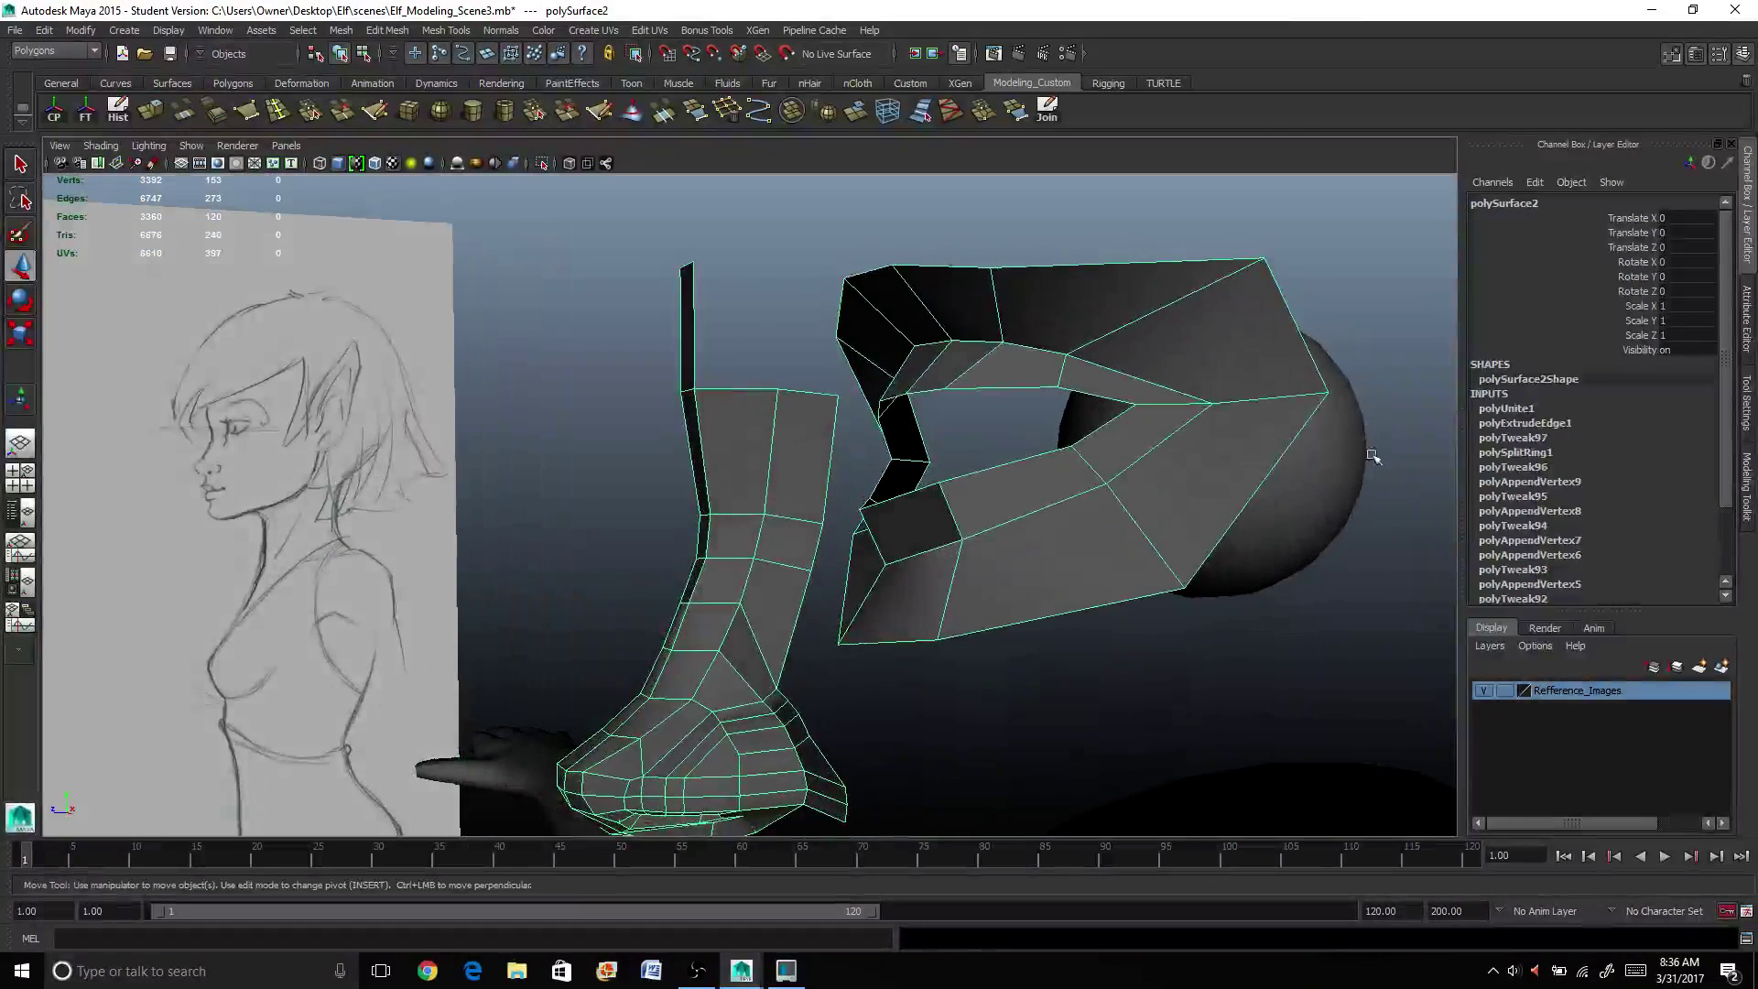
pyautogui.click(1749, 462)
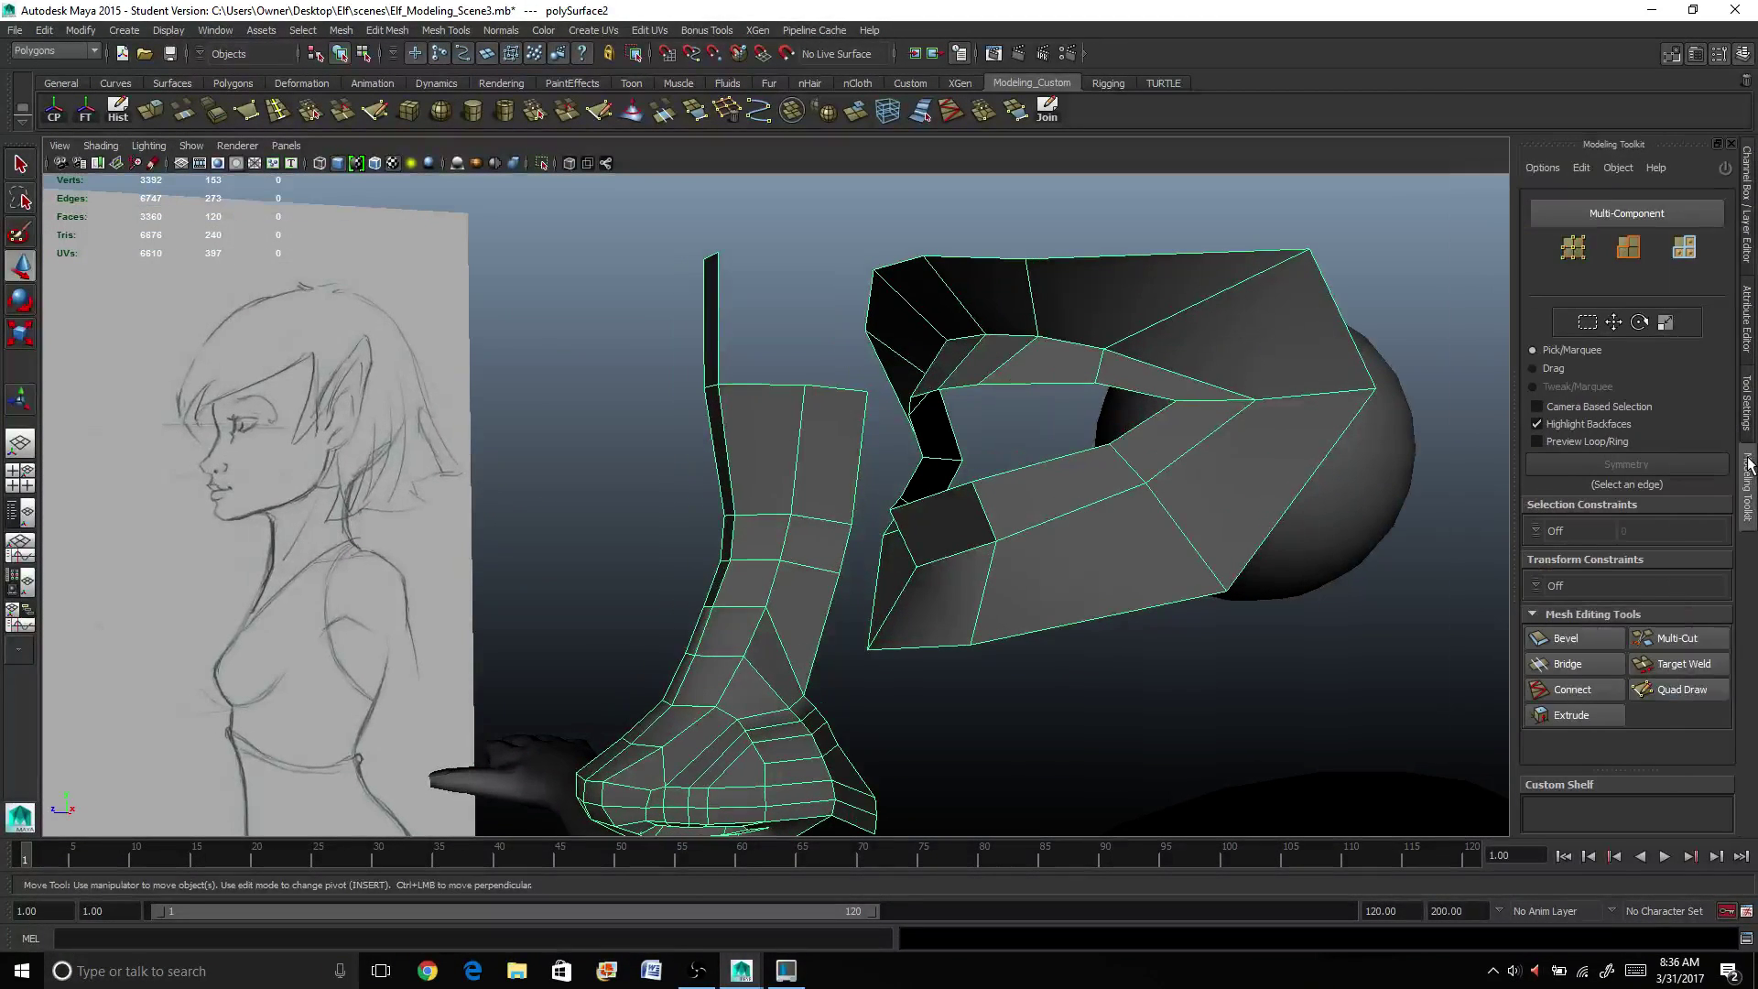
pyautogui.click(1652, 663)
pyautogui.moveTo(871, 476)
pyautogui.keyDown('alt'); pyautogui.mouseDown()
pyautogui.moveTo(867, 541)
pyautogui.moveTo(903, 522)
pyautogui.moveTo(889, 540)
pyautogui.moveTo(888, 510)
pyautogui.mouseUp(); pyautogui.keyUp('alt')
pyautogui.moveTo(838, 613)
pyautogui.keyDown('alt'); pyautogui.mouseDown()
pyautogui.moveTo(786, 608)
pyautogui.moveTo(830, 603)
pyautogui.mouseUp(); pyautogui.keyUp('alt')
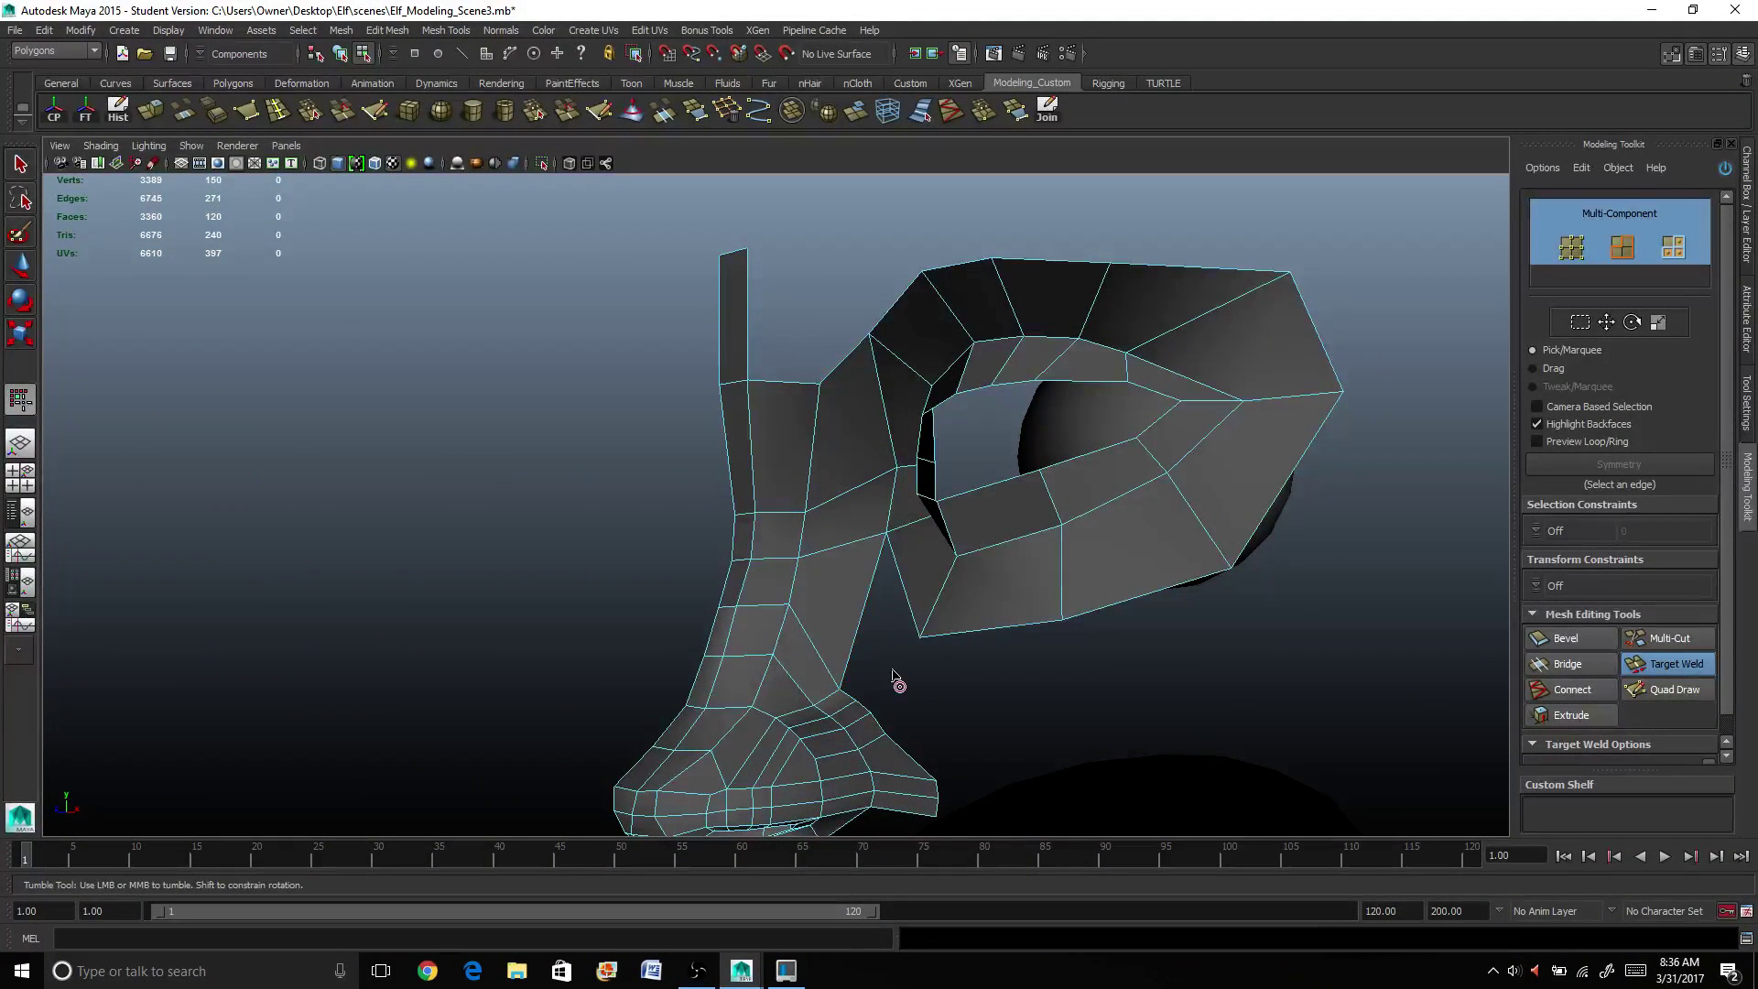
# Step: Examine the welded join between nose bridge and eye socket, including the open gap below it, from several angles
pyautogui.moveTo(866, 634)
pyautogui.keyDown('alt'); pyautogui.mouseDown()
pyautogui.moveTo(908, 637)
pyautogui.moveTo(872, 628)
pyautogui.mouseUp(); pyautogui.keyUp('alt')
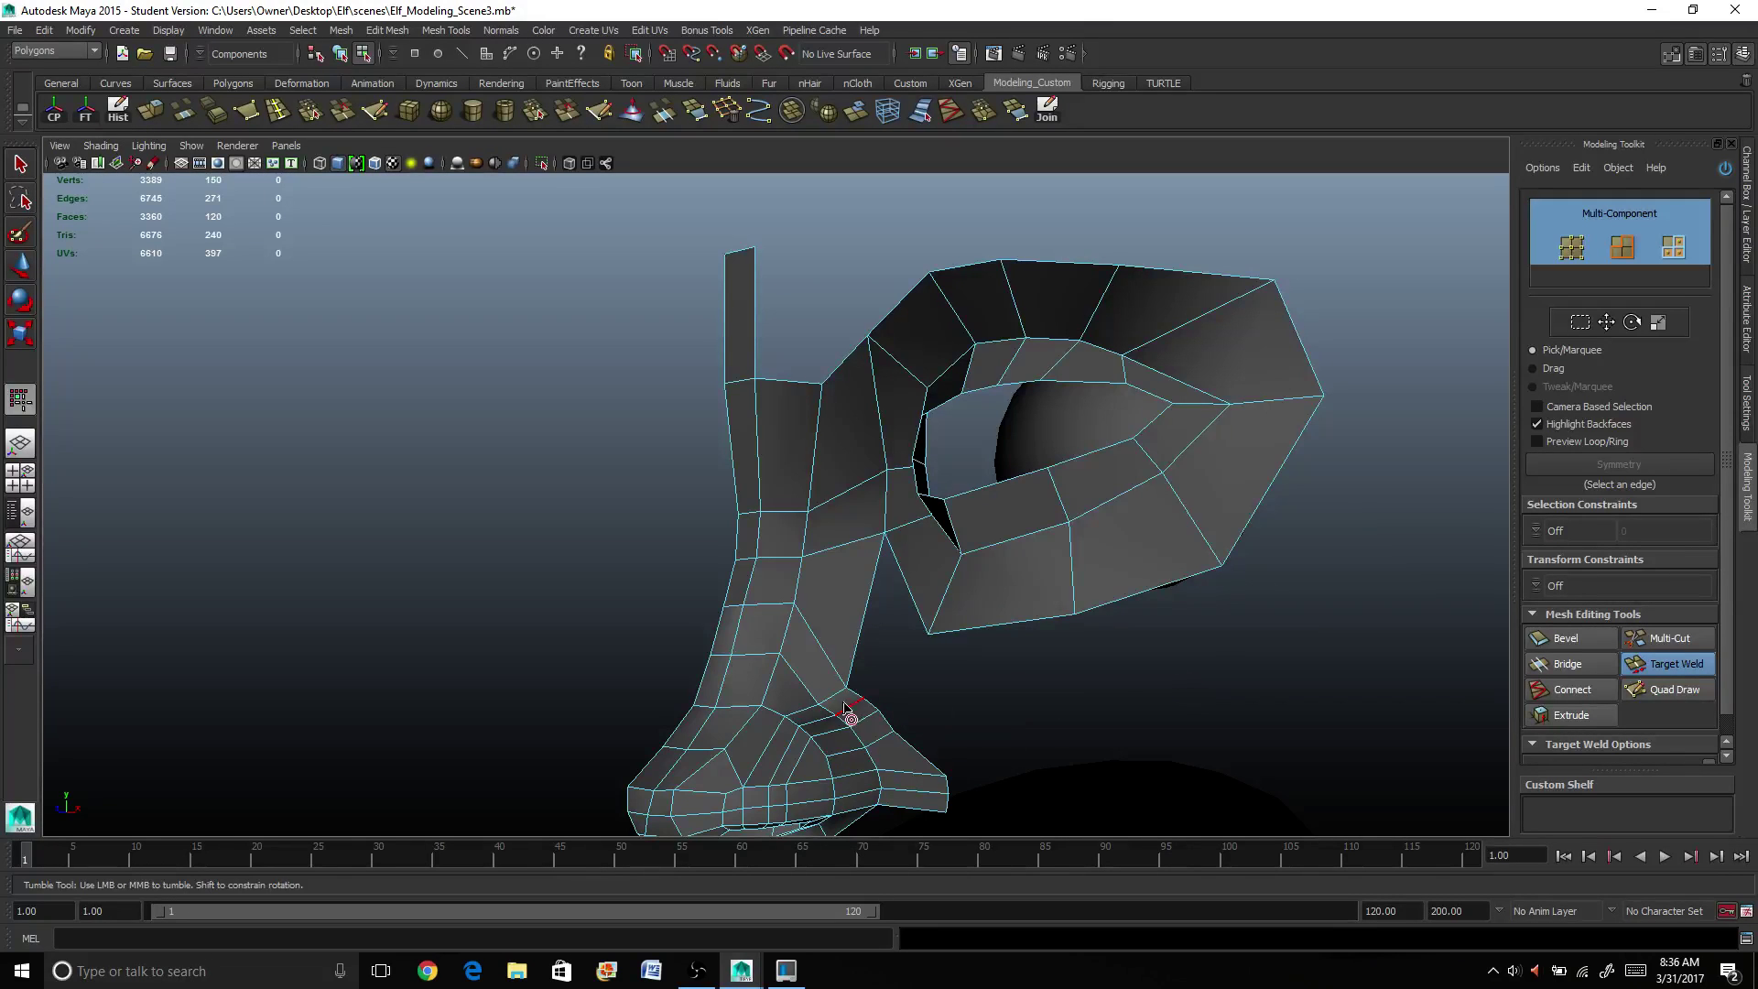
pyautogui.keyDown('alt'); pyautogui.moveTo(794, 703); pyautogui.dragTo(825, 705); pyautogui.keyUp('alt')
pyautogui.scroll(-2, 828, 699)
pyautogui.keyDown('alt'); pyautogui.moveTo(912, 524); pyautogui.dragTo(992, 689, button='middle'); pyautogui.keyUp('alt')
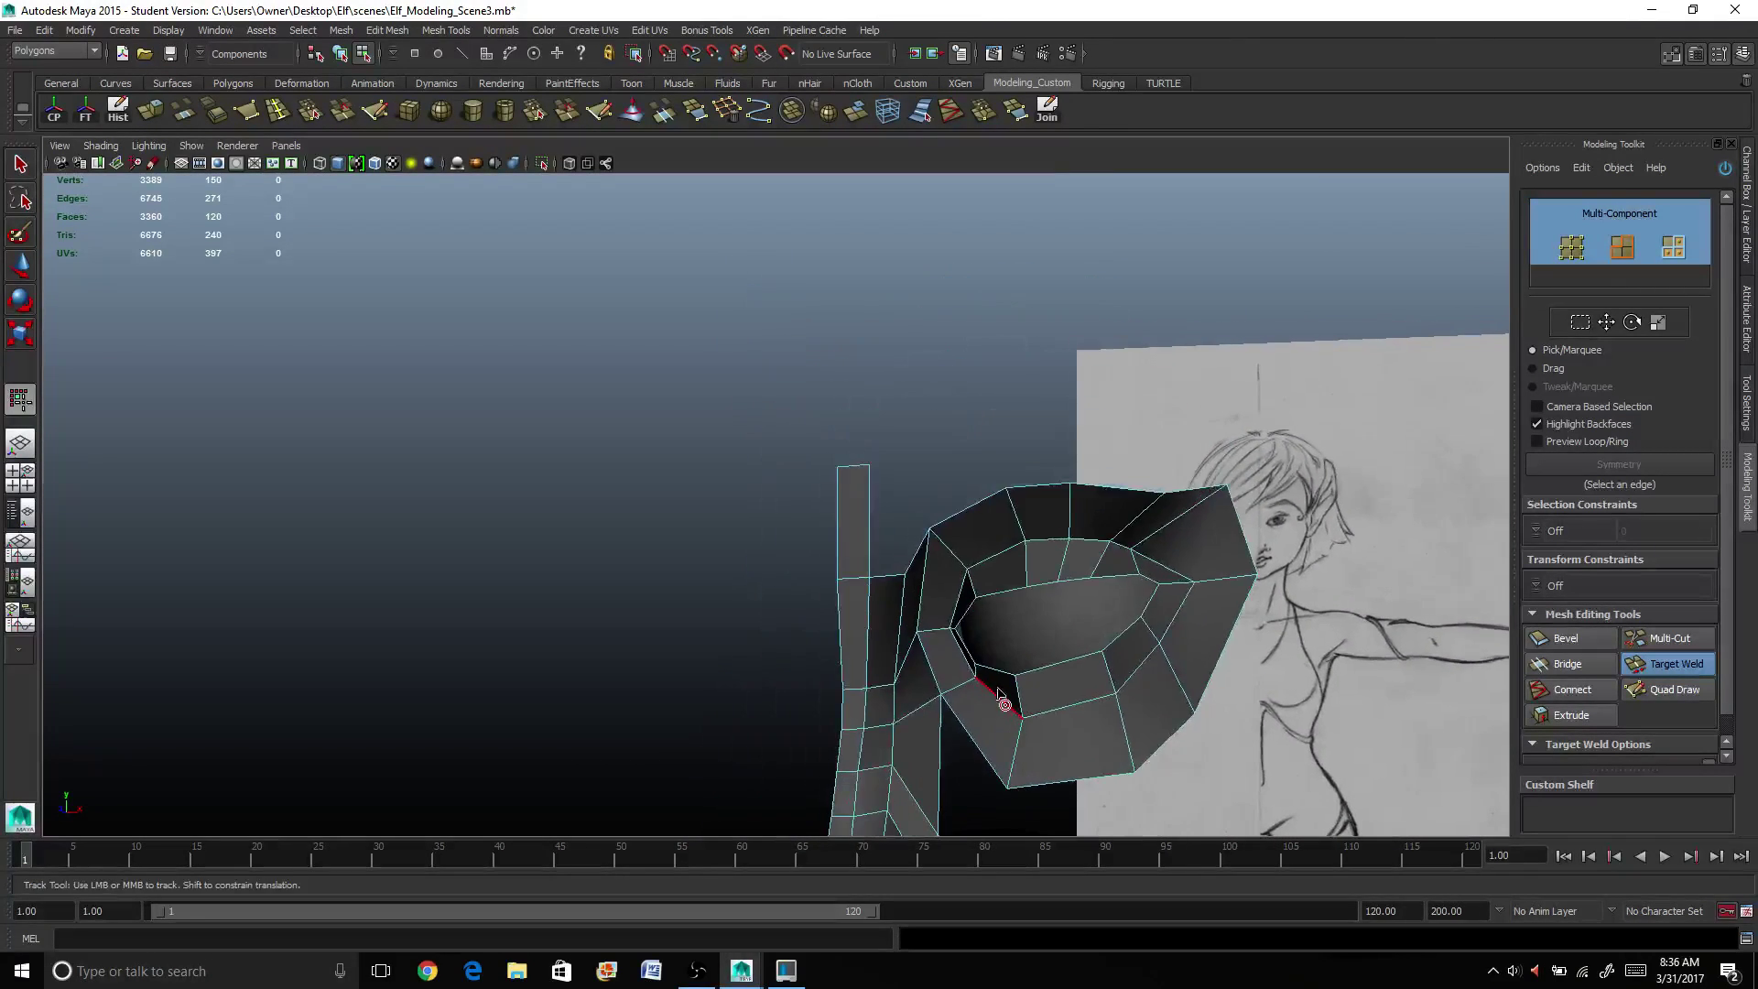
pyautogui.keyDown('alt'); pyautogui.moveTo(949, 621); pyautogui.dragTo(892, 606); pyautogui.keyUp('alt')
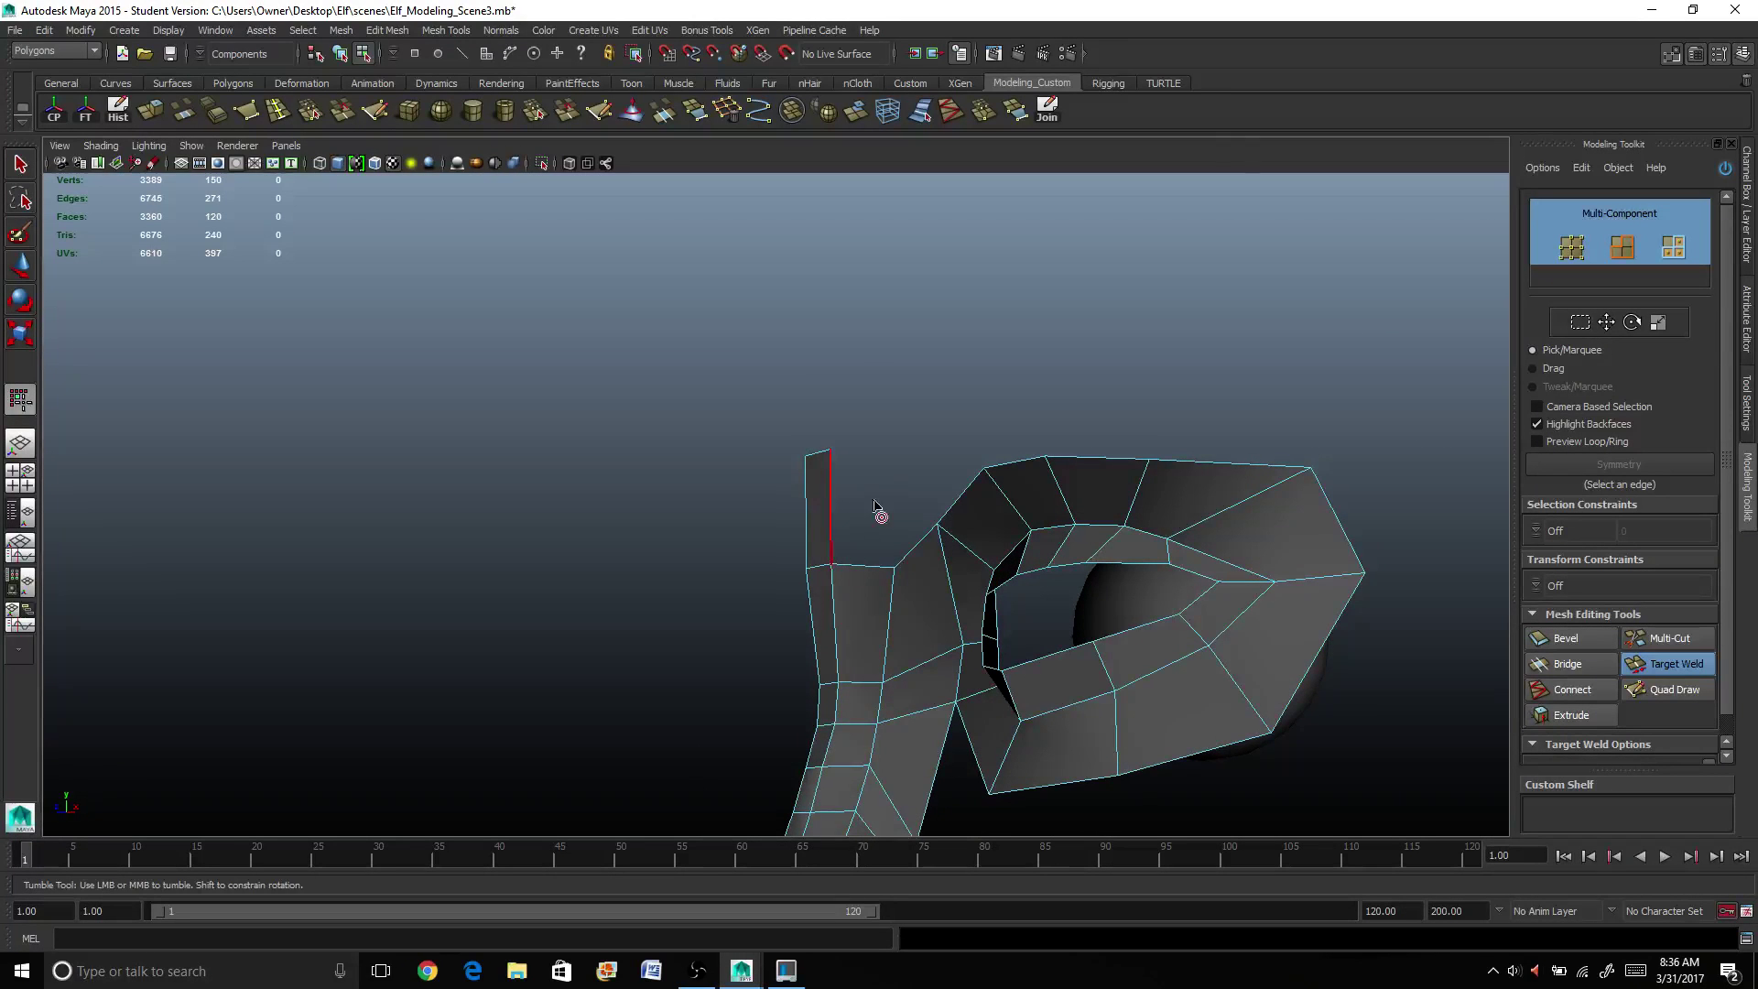
pyautogui.scroll(-2, 1141, 449)
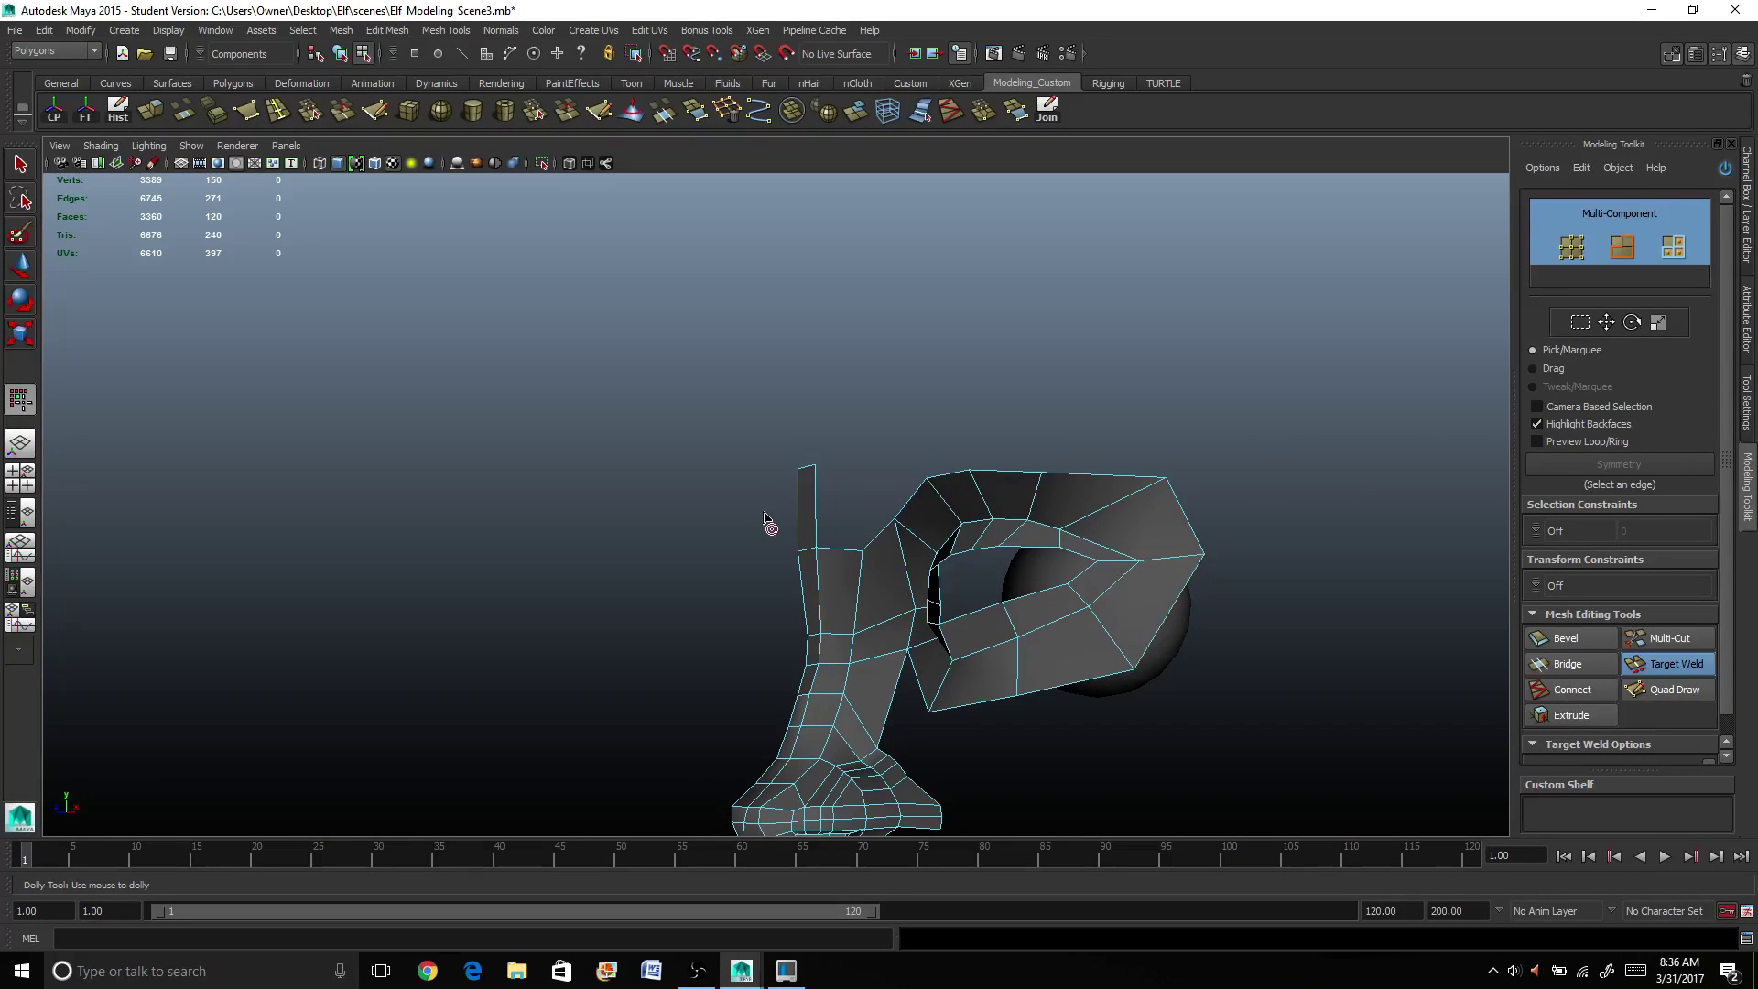
pyautogui.scroll(-4, 766, 518)
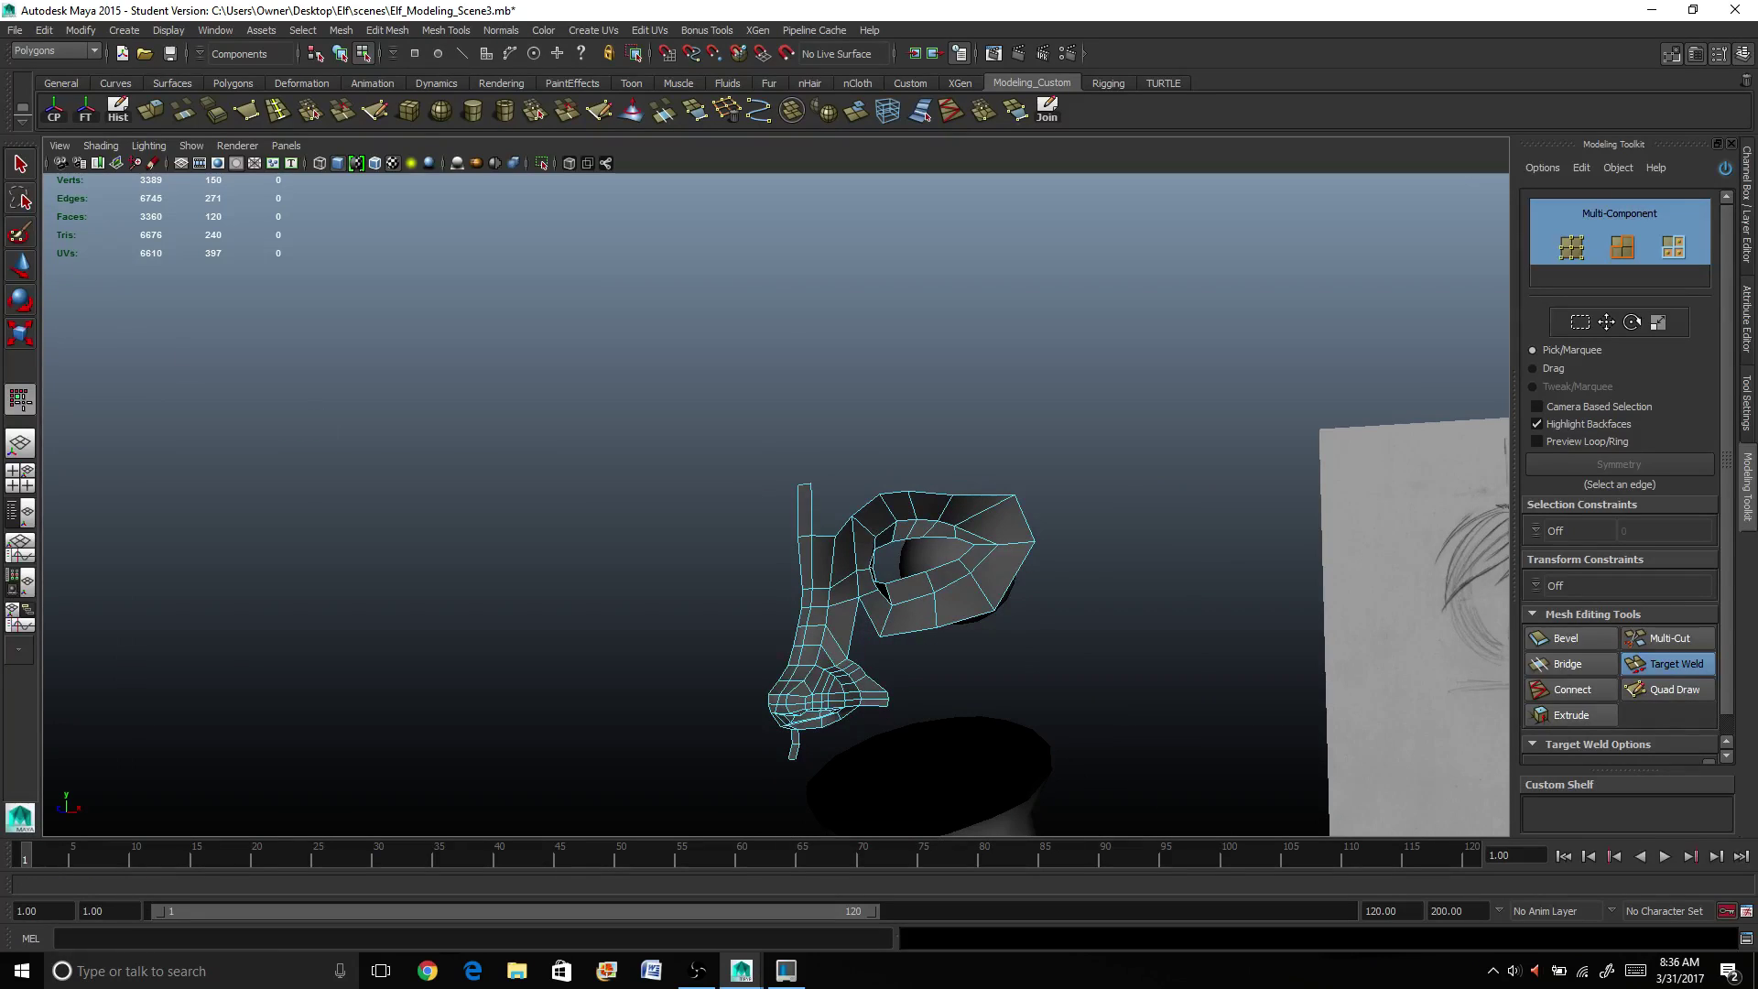
# Step: Leave Target Weld for object mode, preview the combined mesh smoothed, and return it to the unsmoothed display
pyautogui.press('q')
pyautogui.scroll(4, 806, 531)
pyautogui.moveTo(916, 543); pyautogui.dragTo(947, 524, button='right')
pyautogui.press('F8')
pyautogui.press('3')
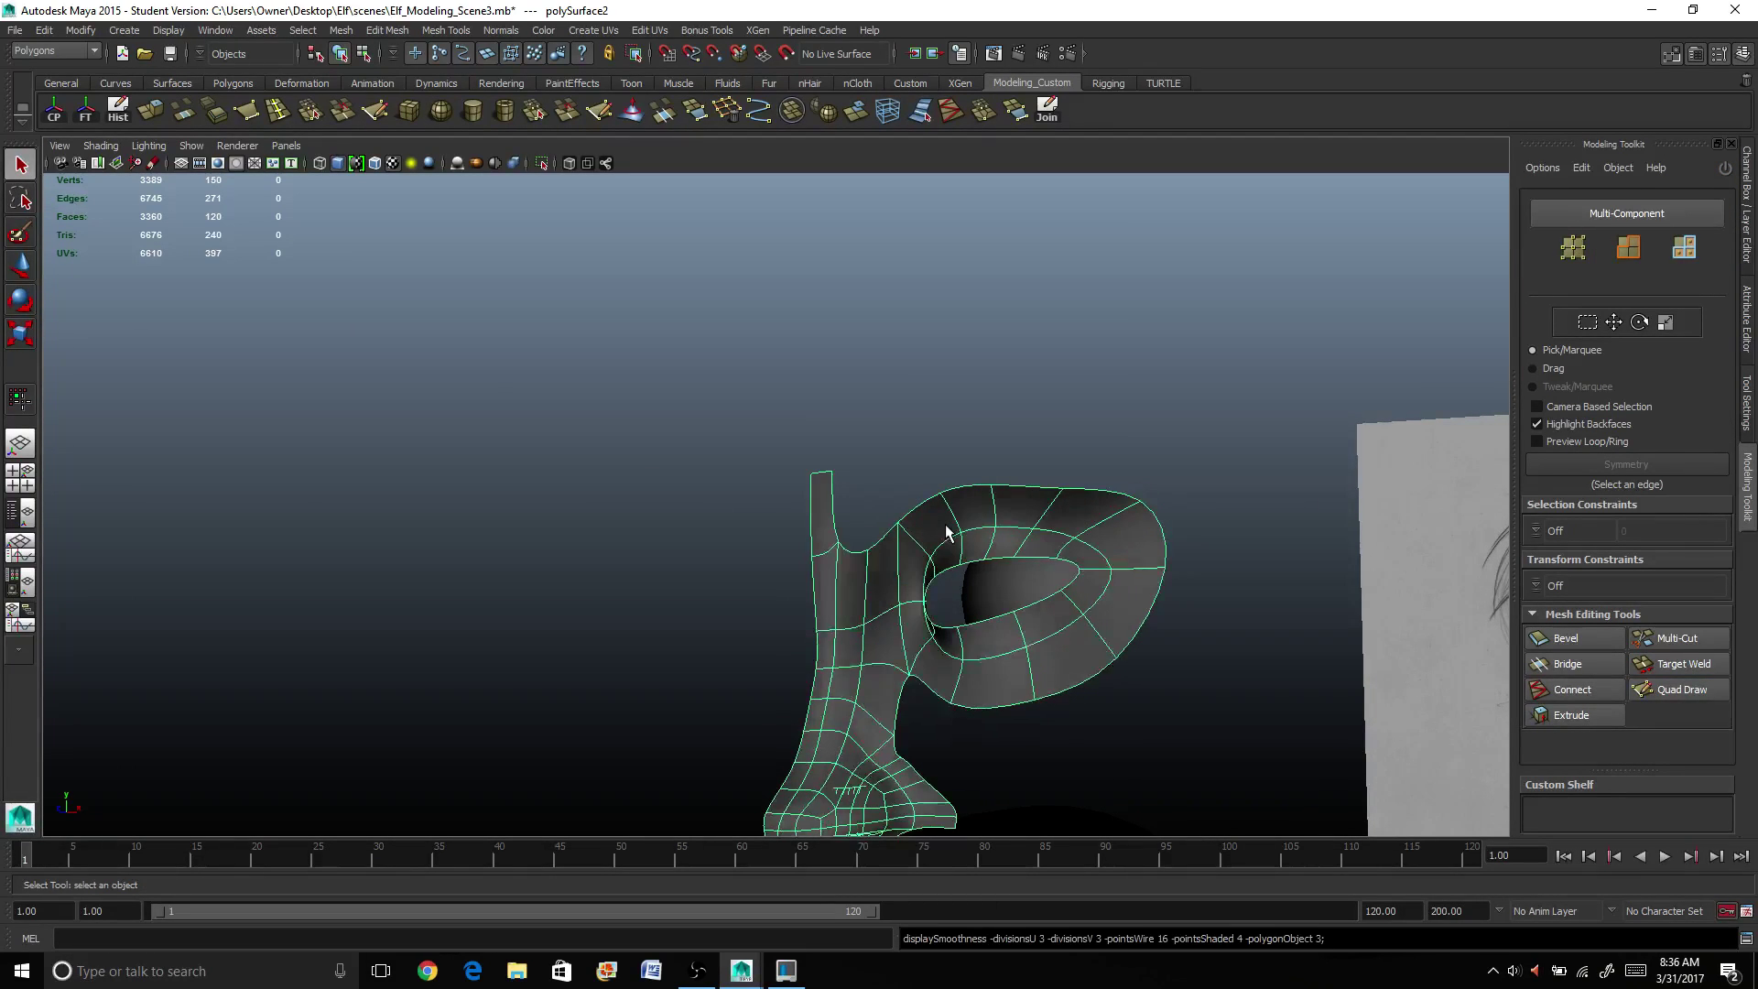
pyautogui.click(906, 428)
pyautogui.keyDown('alt'); pyautogui.moveTo(907, 427); pyautogui.dragTo(861, 513); pyautogui.keyUp('alt')
pyautogui.click(882, 569)
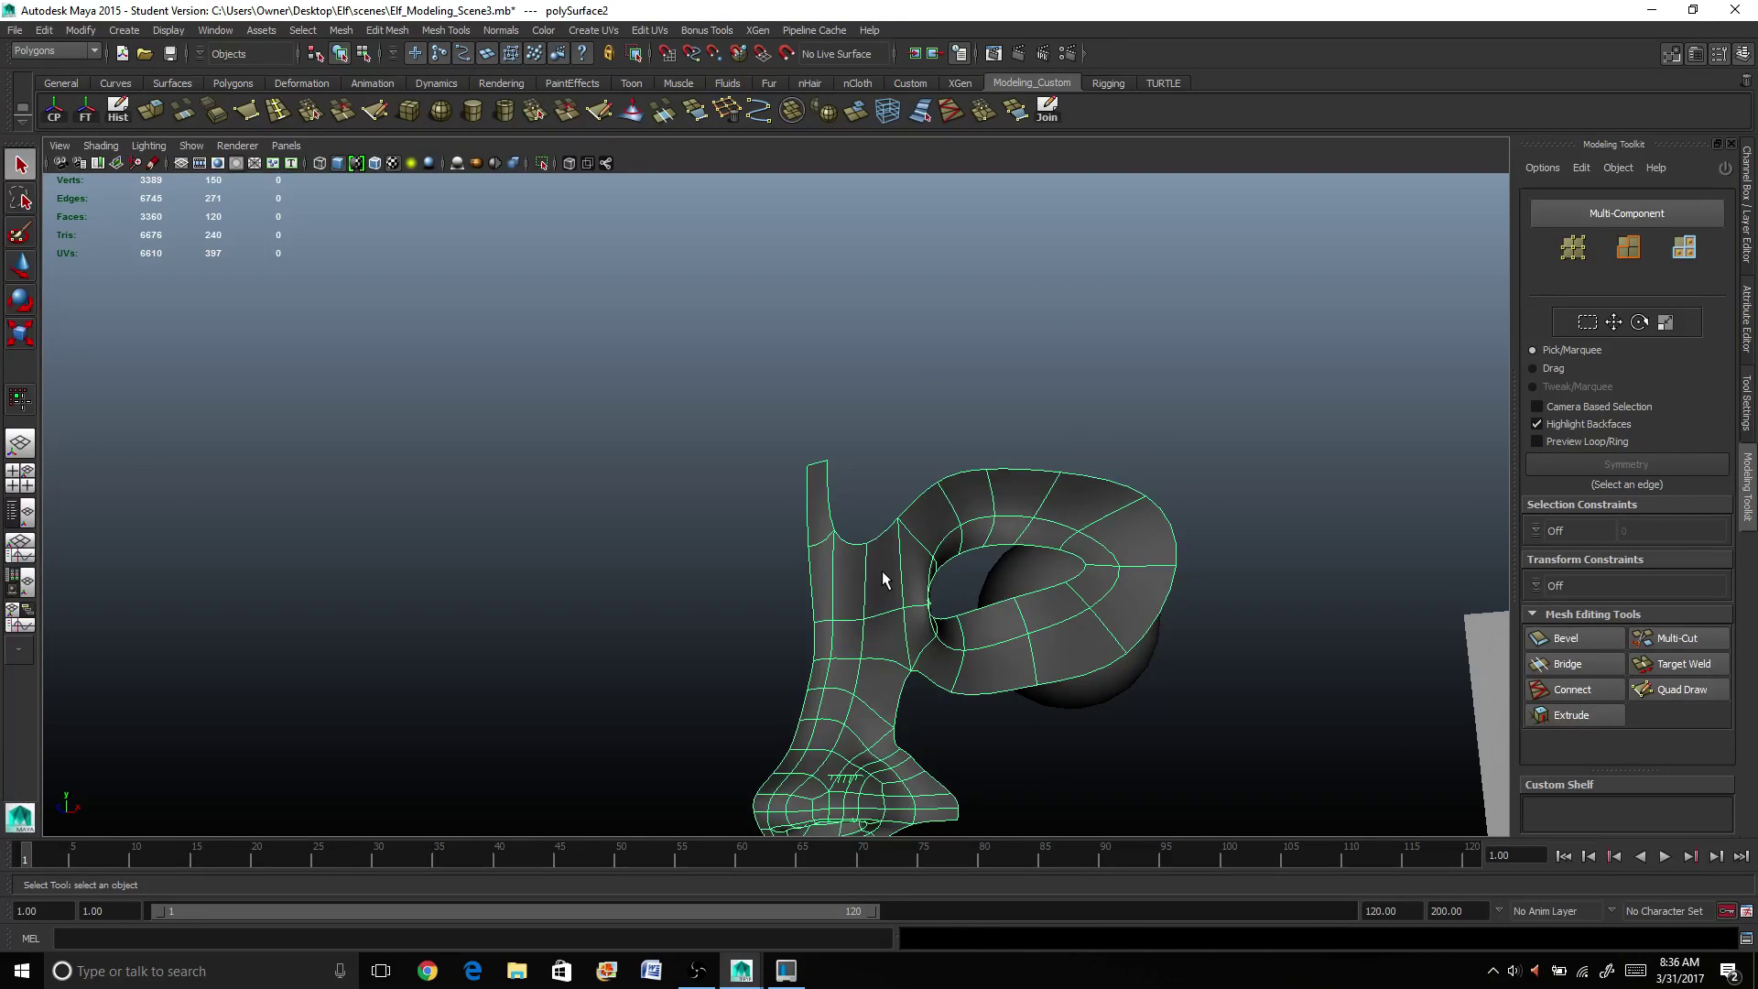
pyautogui.press('1')
# Step: Select the 11 border edges around the eye opening and extrude them slightly back towards the eyeball along world Z
pyautogui.scroll(3, 882, 570)
pyautogui.scroll(3, 913, 563)
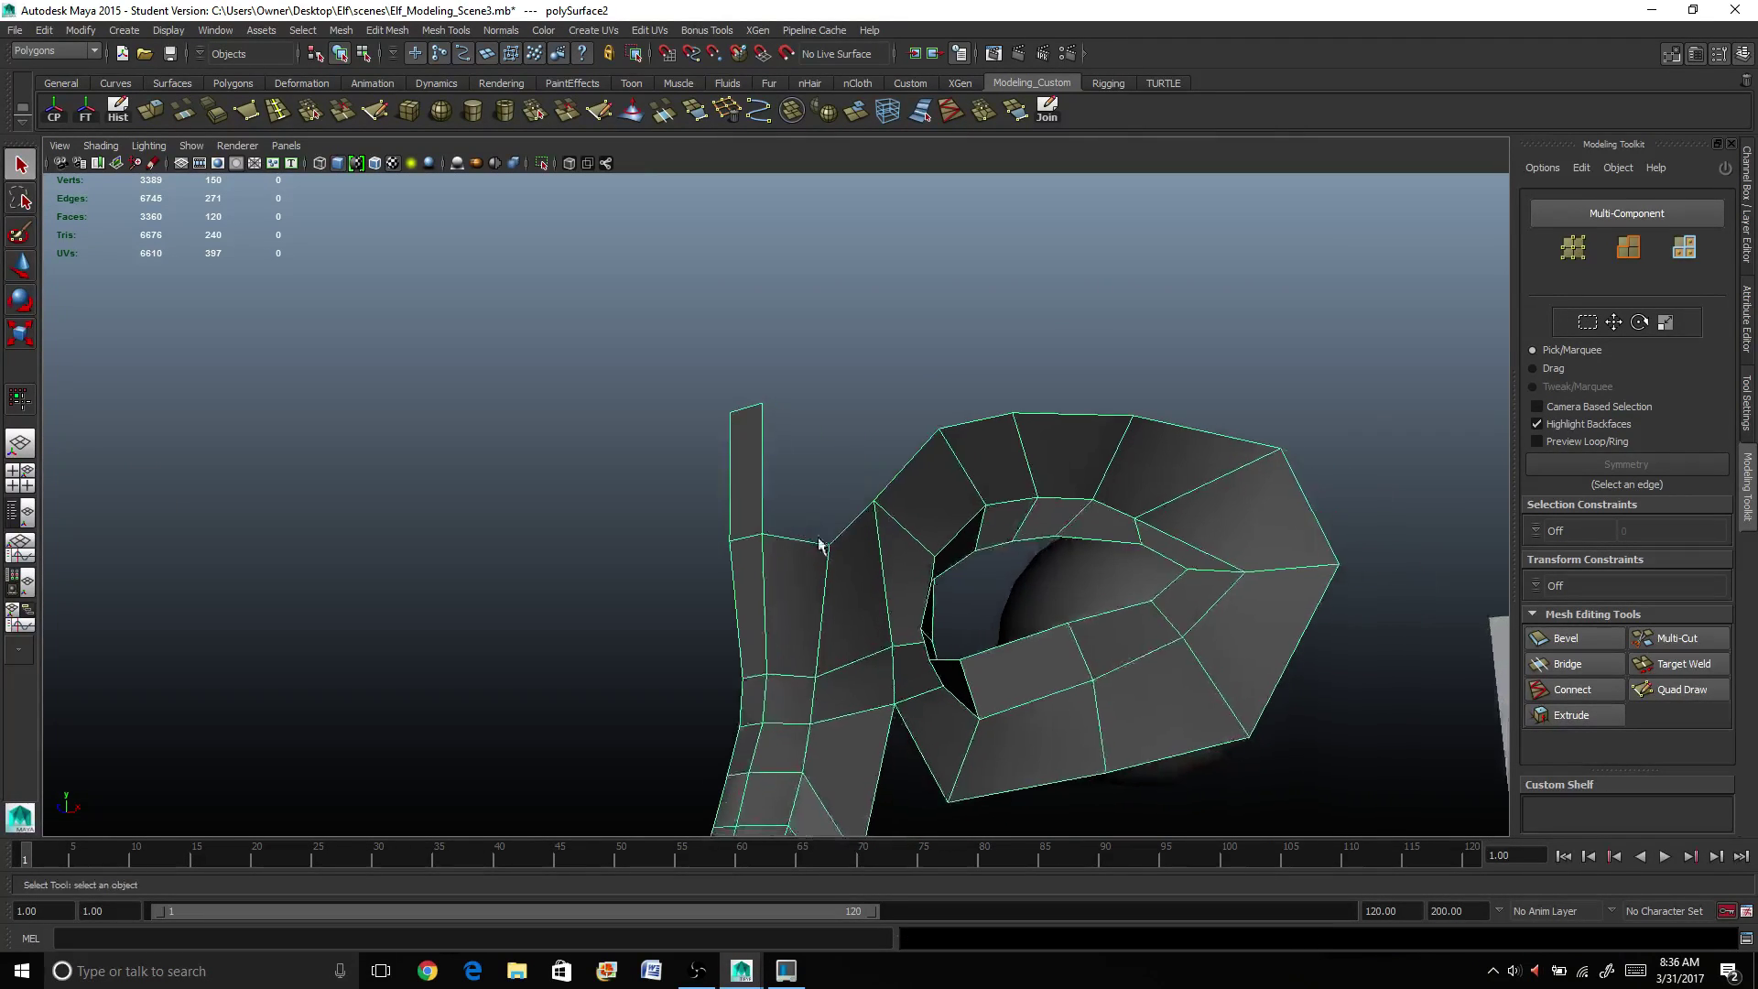
pyautogui.moveTo(922, 561)
pyautogui.keyDown('alt'); pyautogui.mouseDown()
pyautogui.moveTo(452, 443)
pyautogui.moveTo(538, 469)
pyautogui.moveTo(555, 452)
pyautogui.mouseUp(); pyautogui.keyUp('alt')
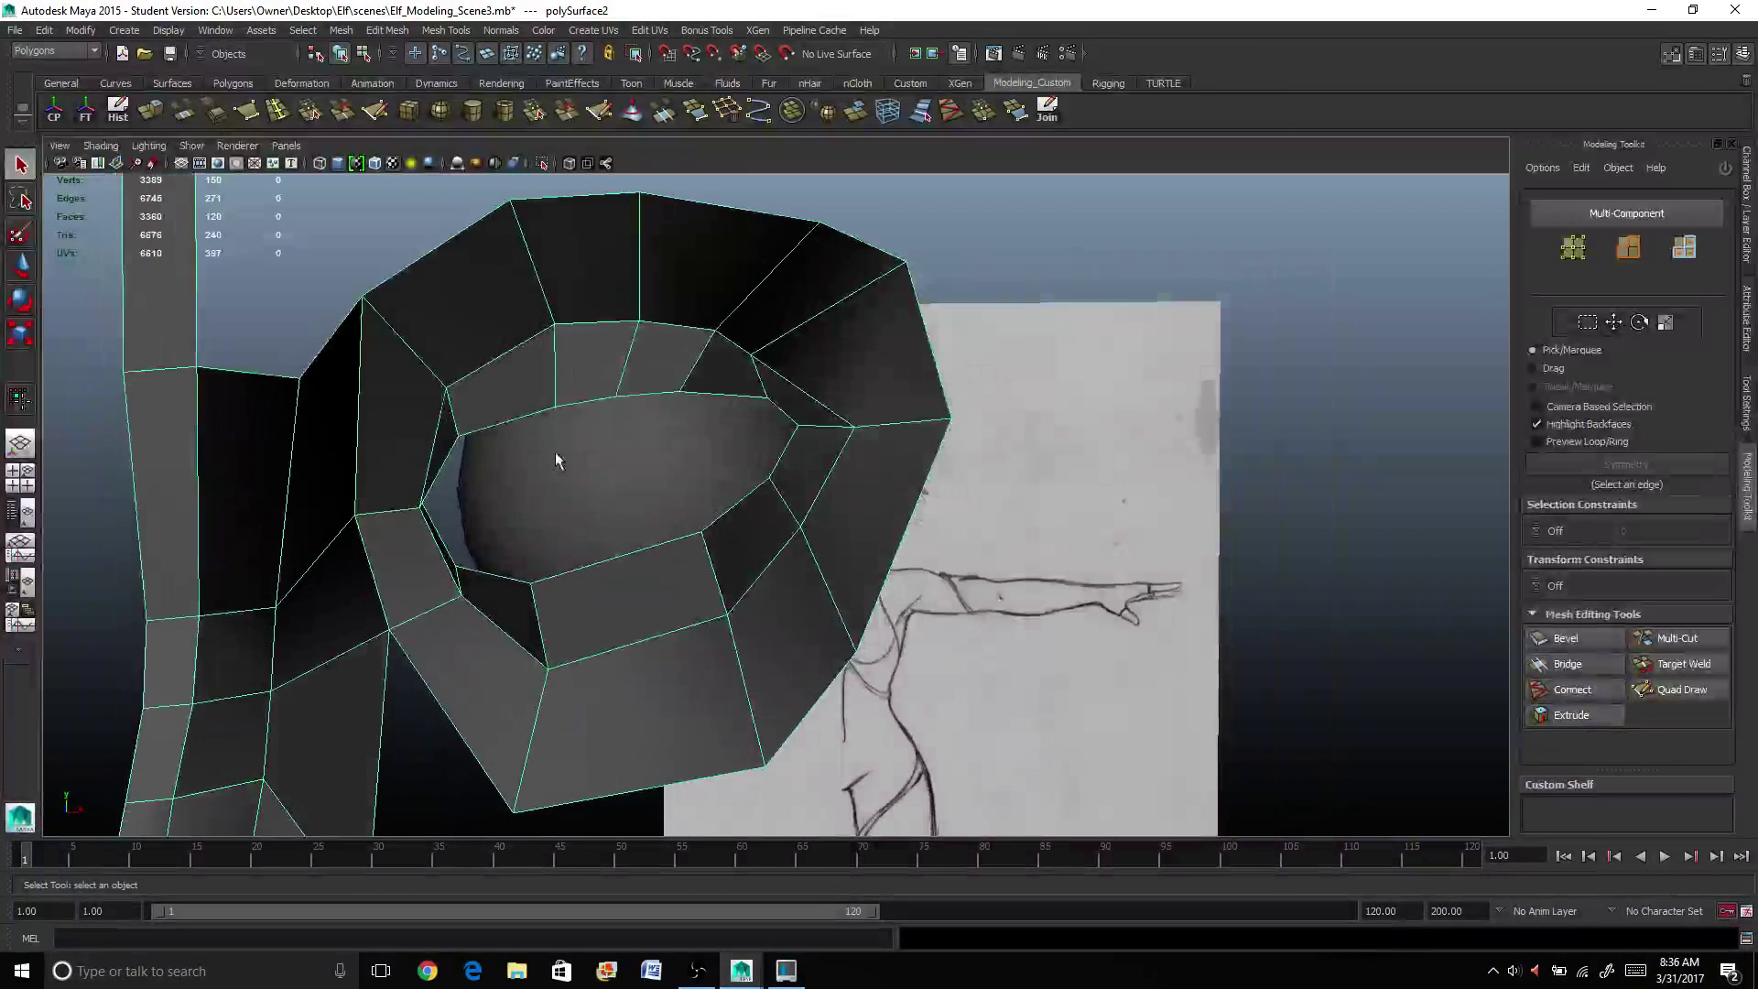
pyautogui.moveTo(567, 409); pyautogui.dragTo(586, 366, button='right')
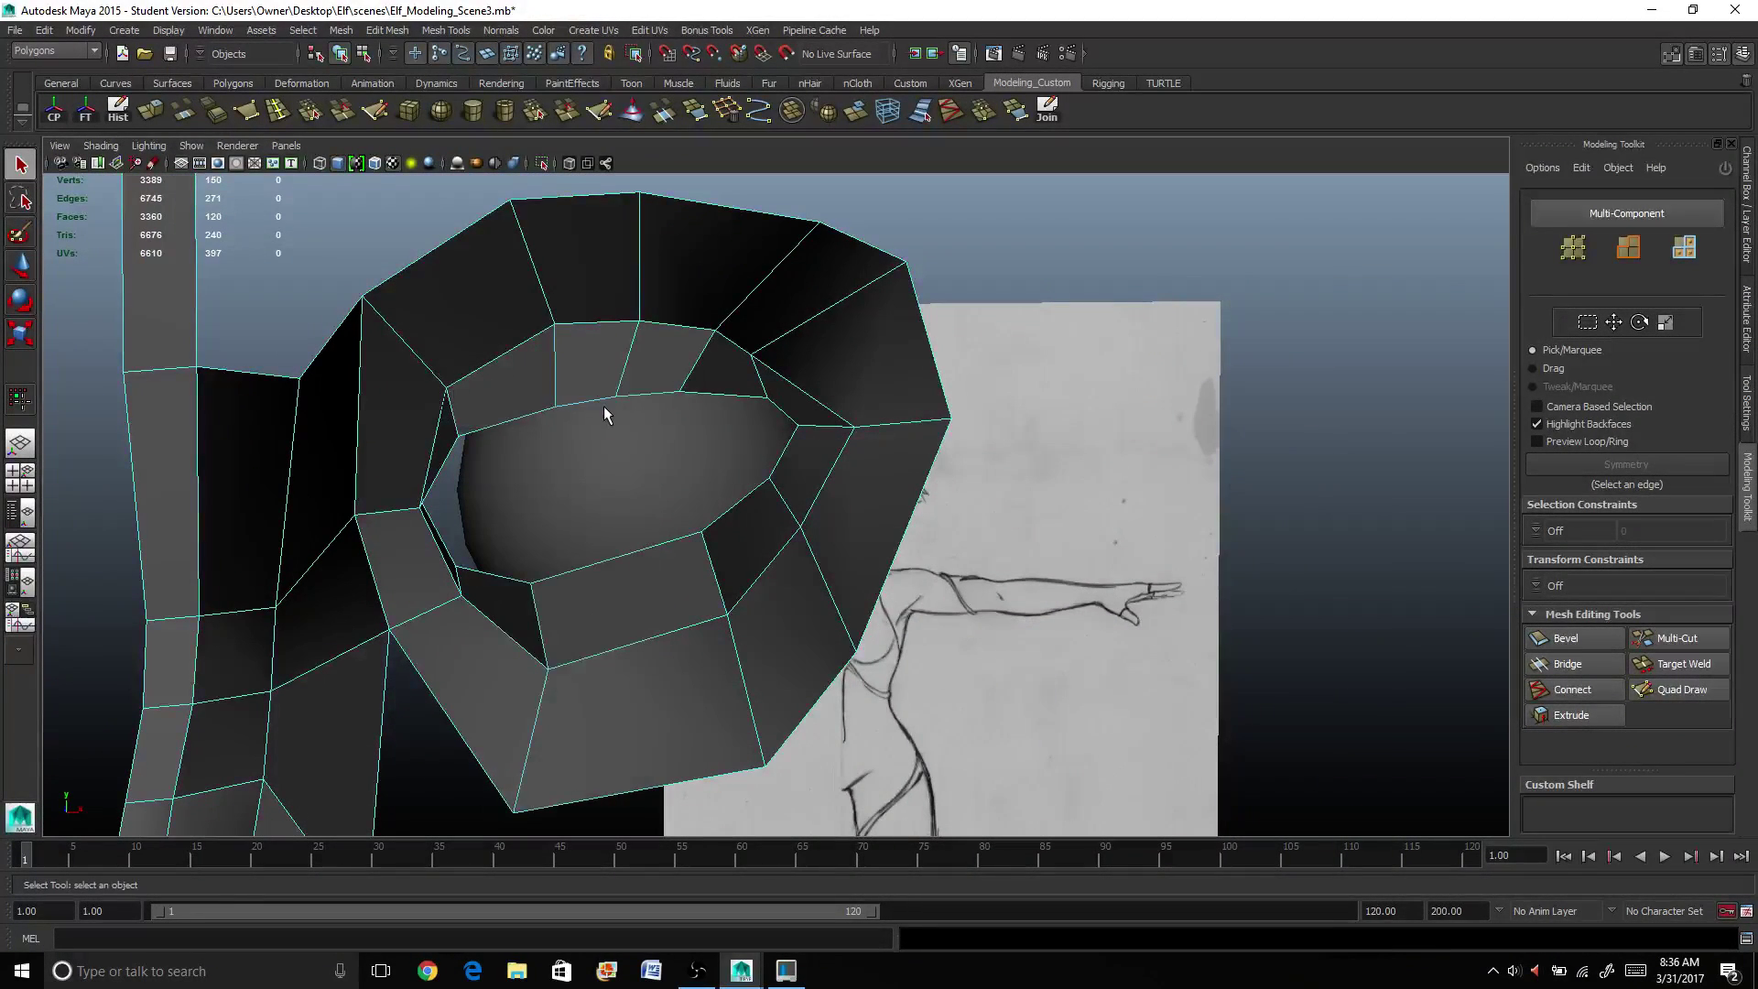
pyautogui.keyDown('alt'); pyautogui.moveTo(683, 465); pyautogui.dragTo(640, 480); pyautogui.keyUp('alt')
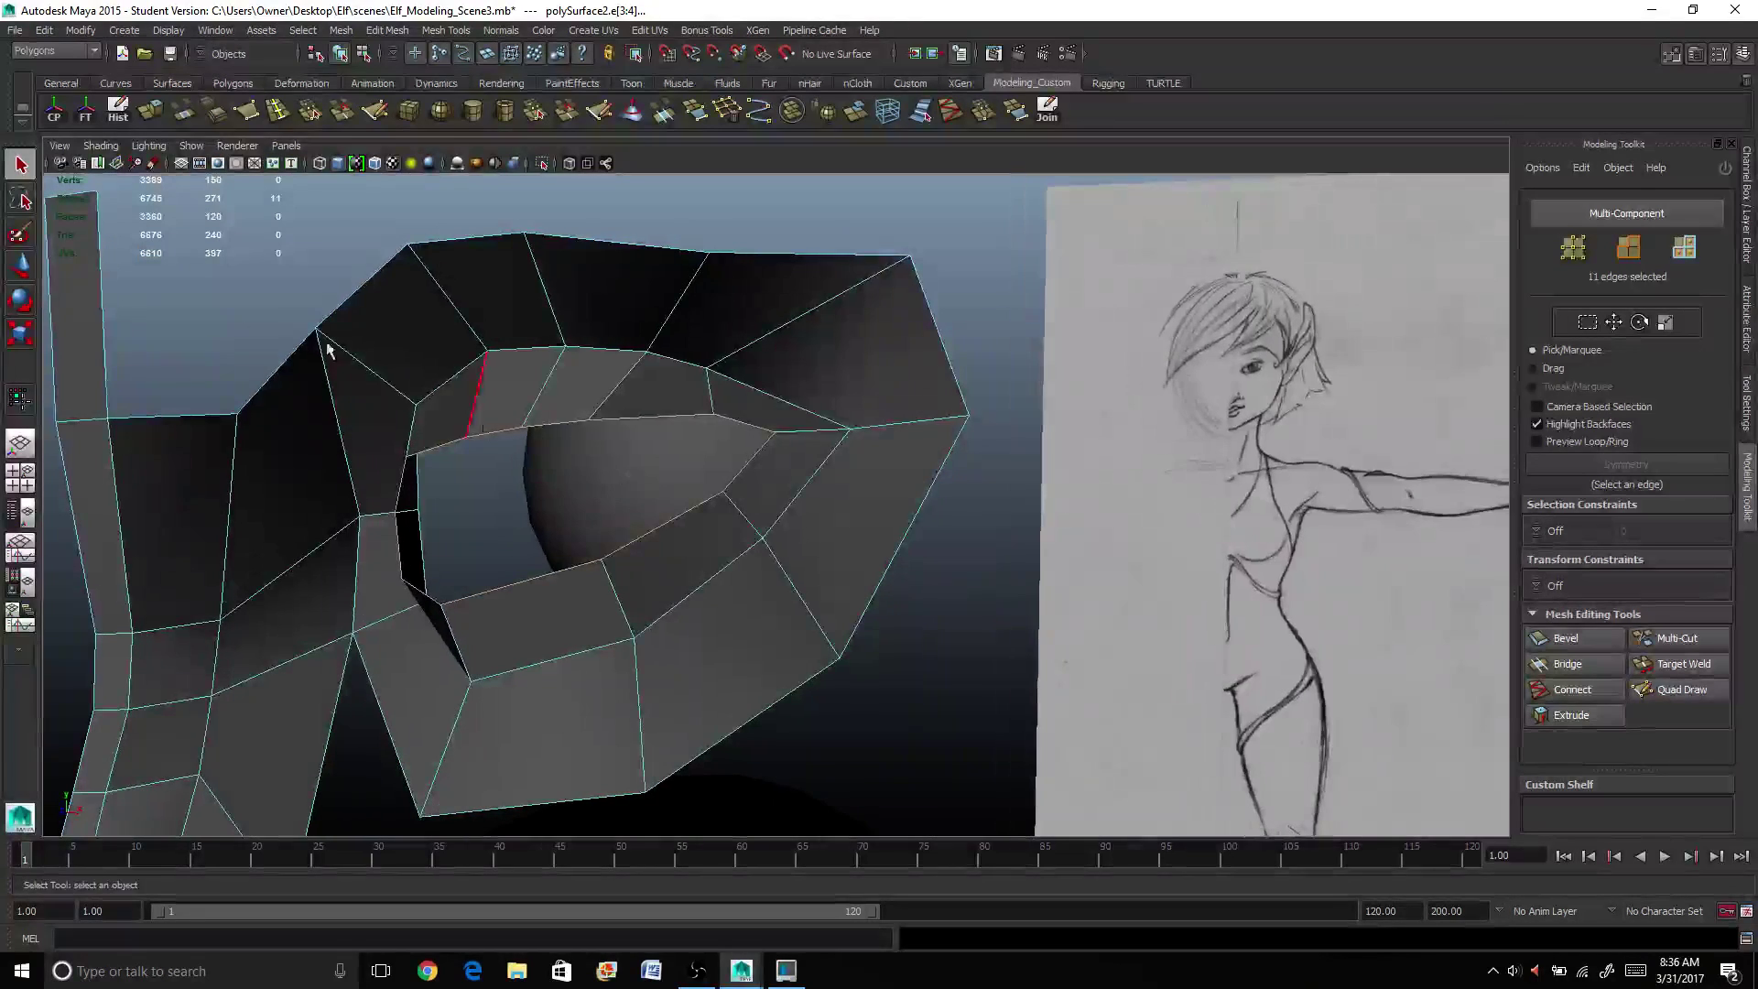
pyautogui.click(146, 113)
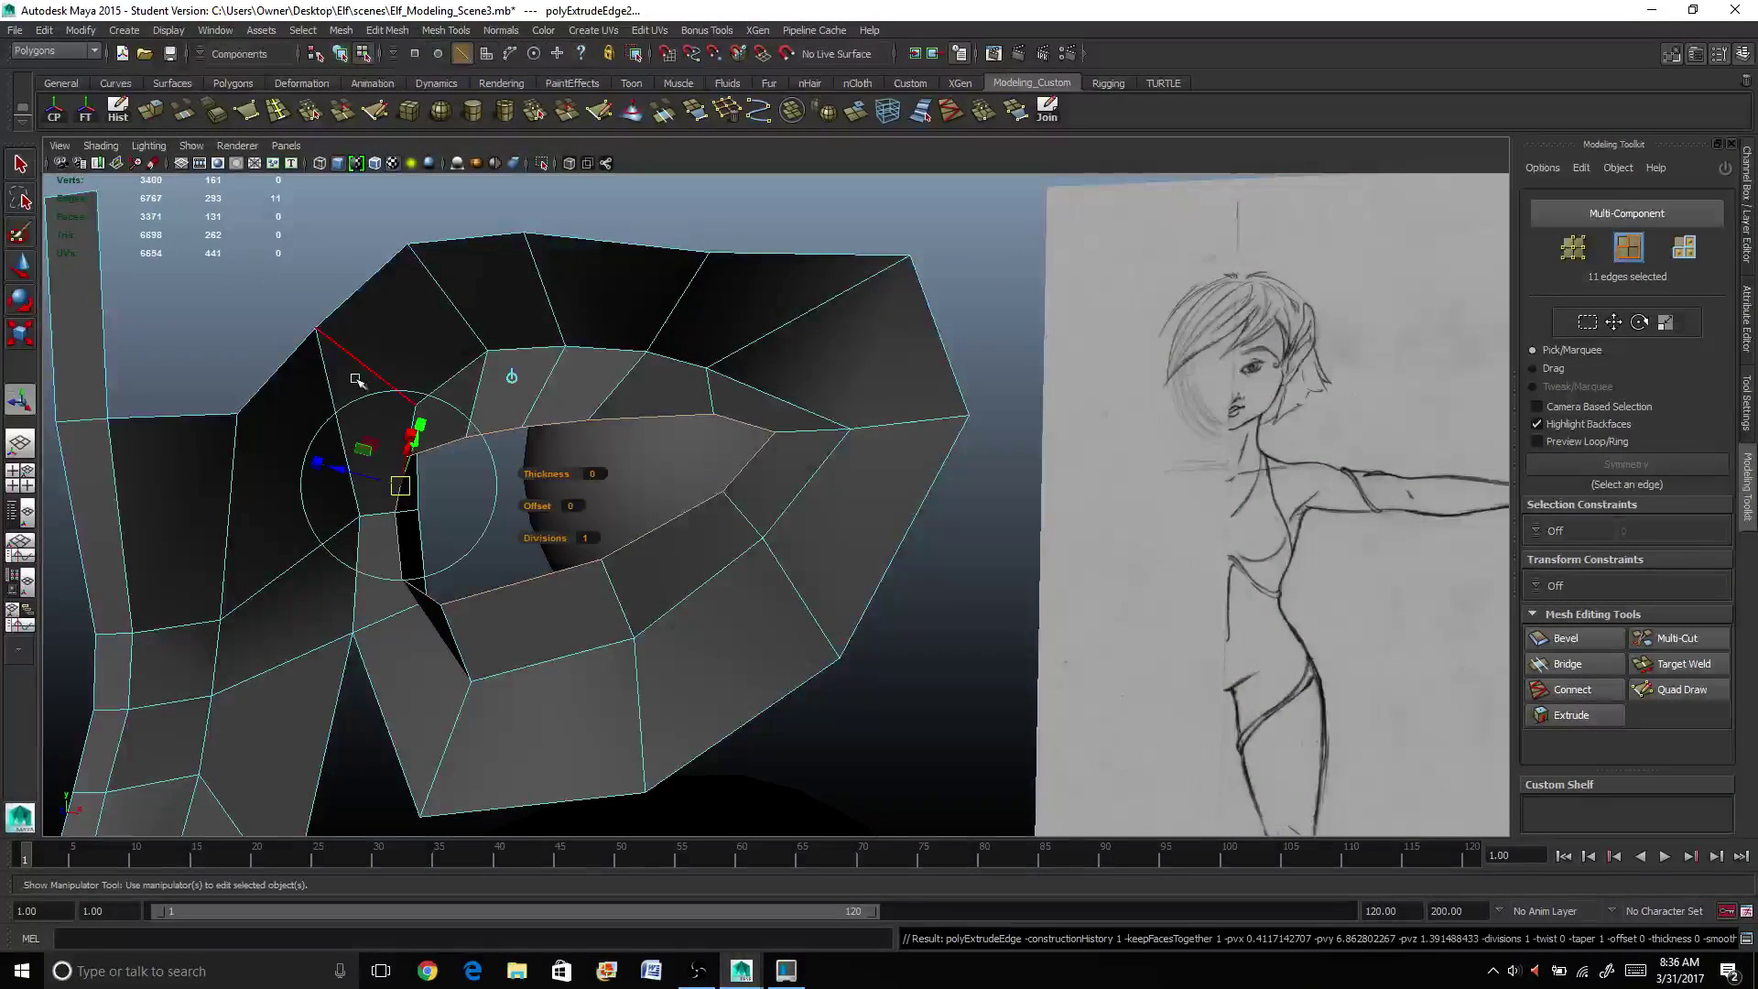
pyautogui.click(511, 379)
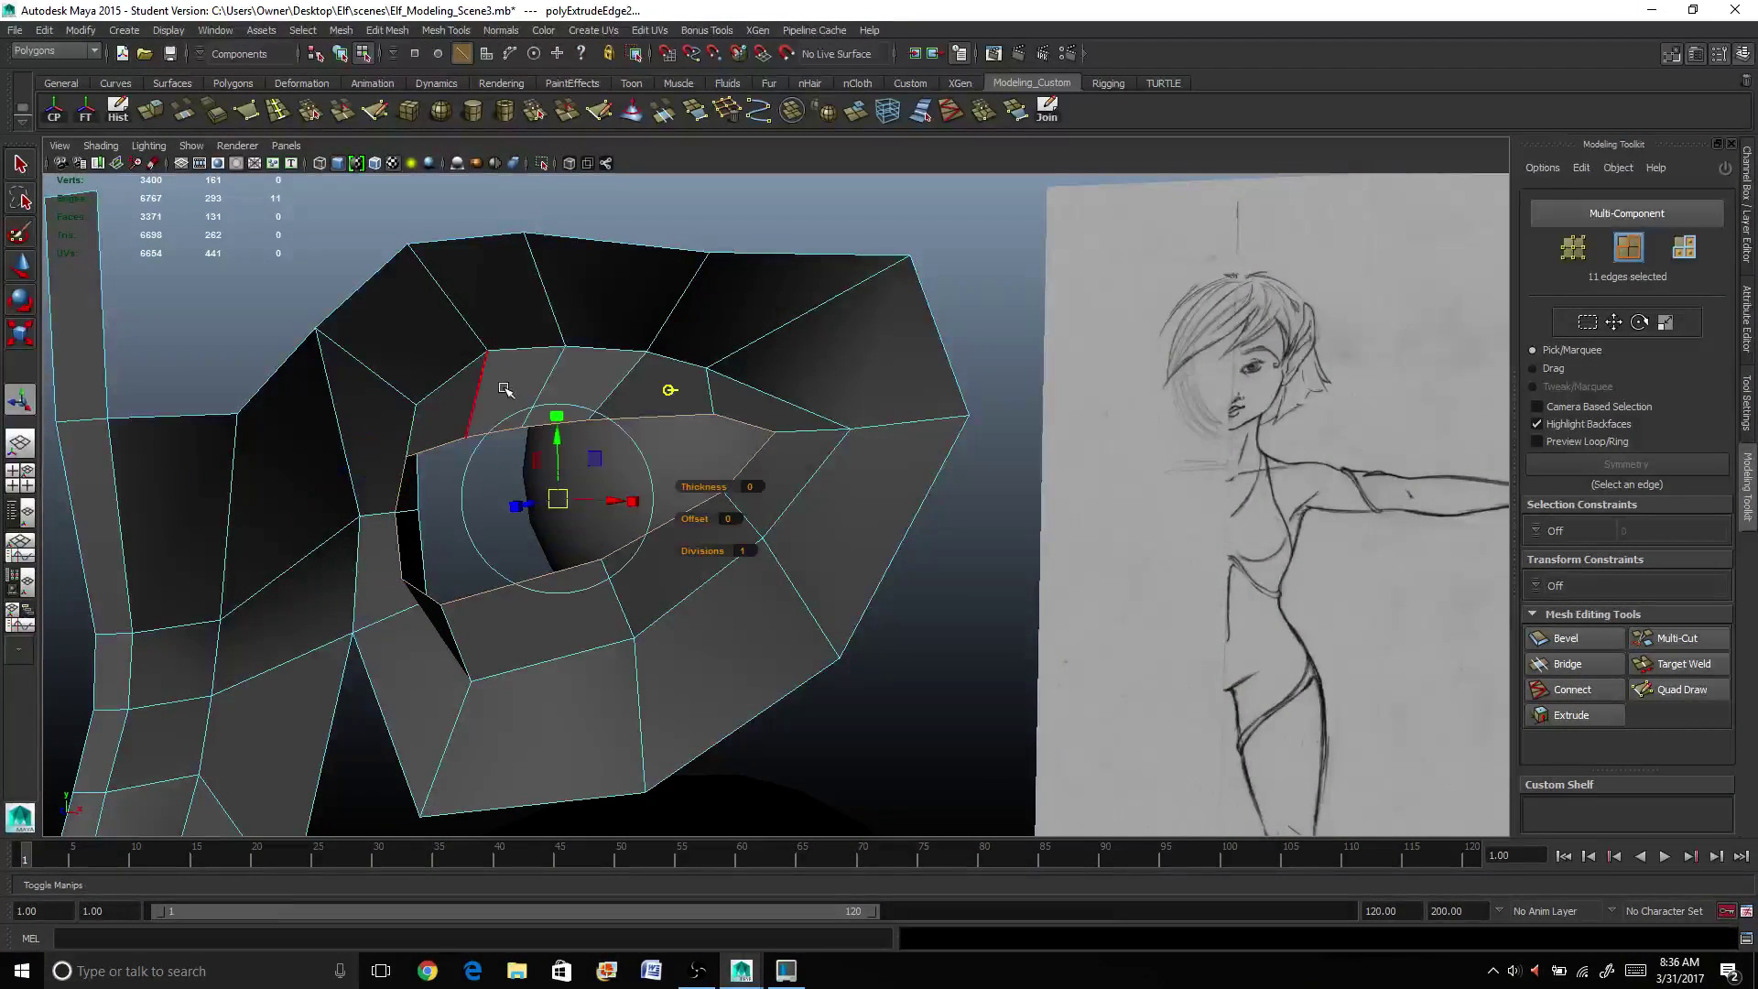
pyautogui.click(557, 417)
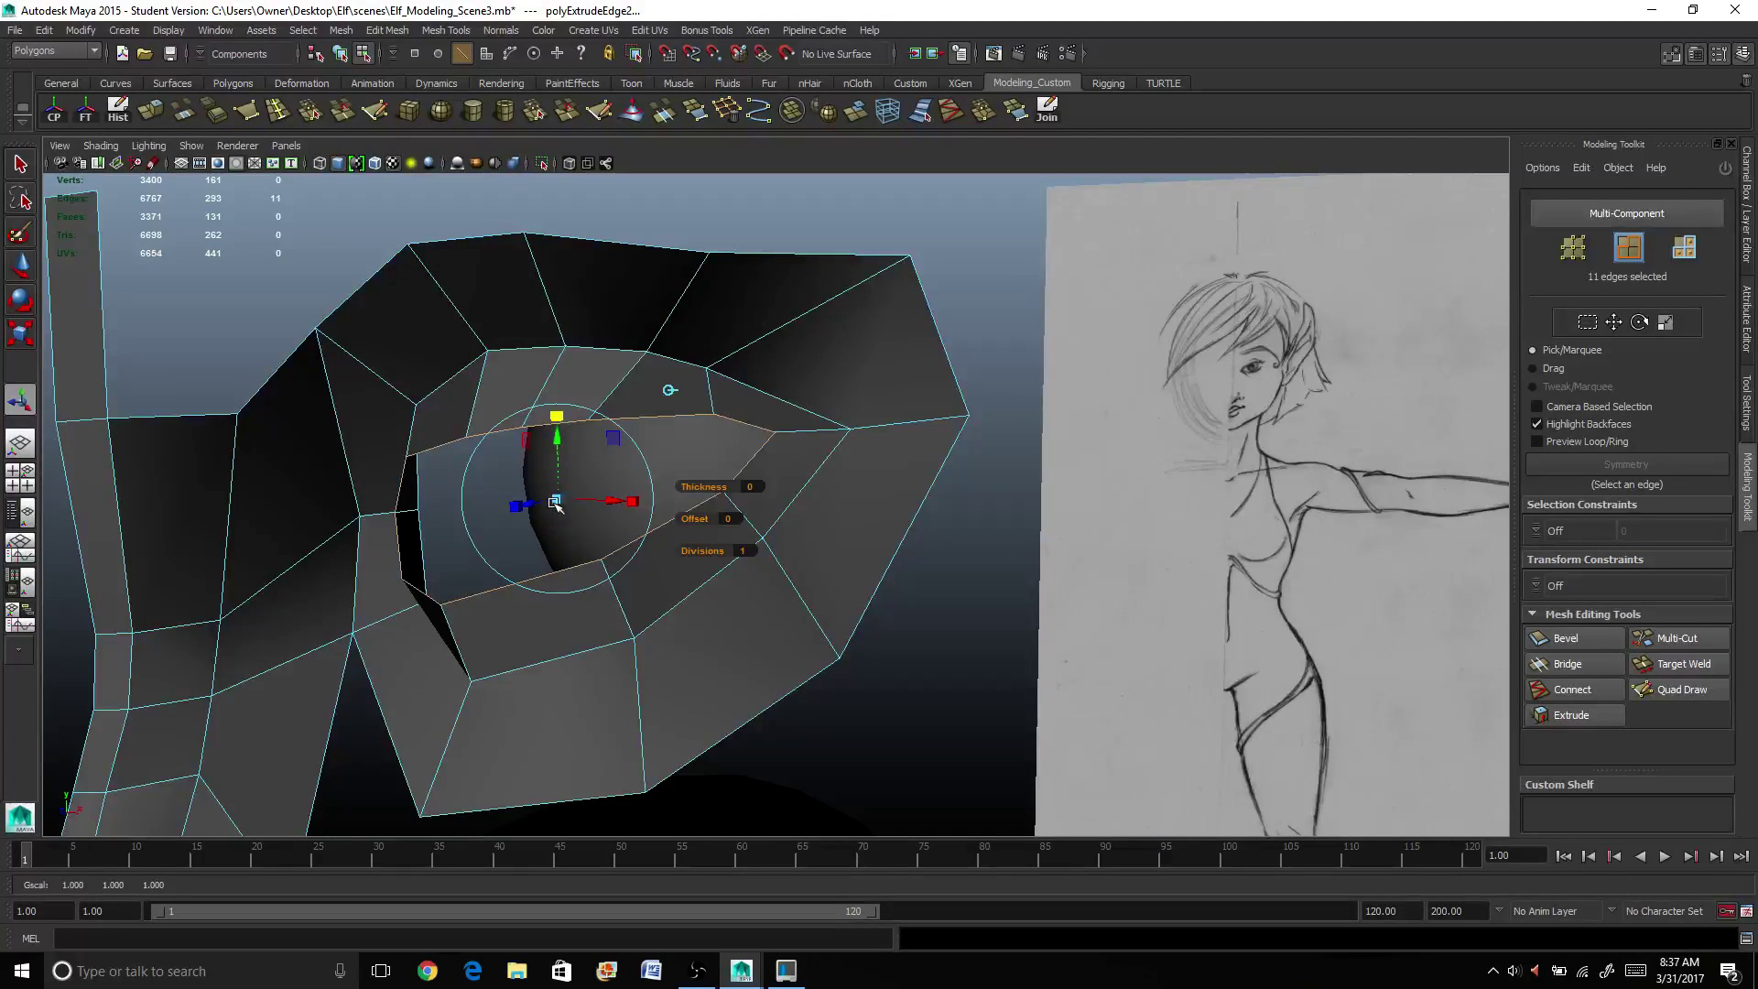
pyautogui.moveTo(556, 502); pyautogui.dragTo(467, 552)
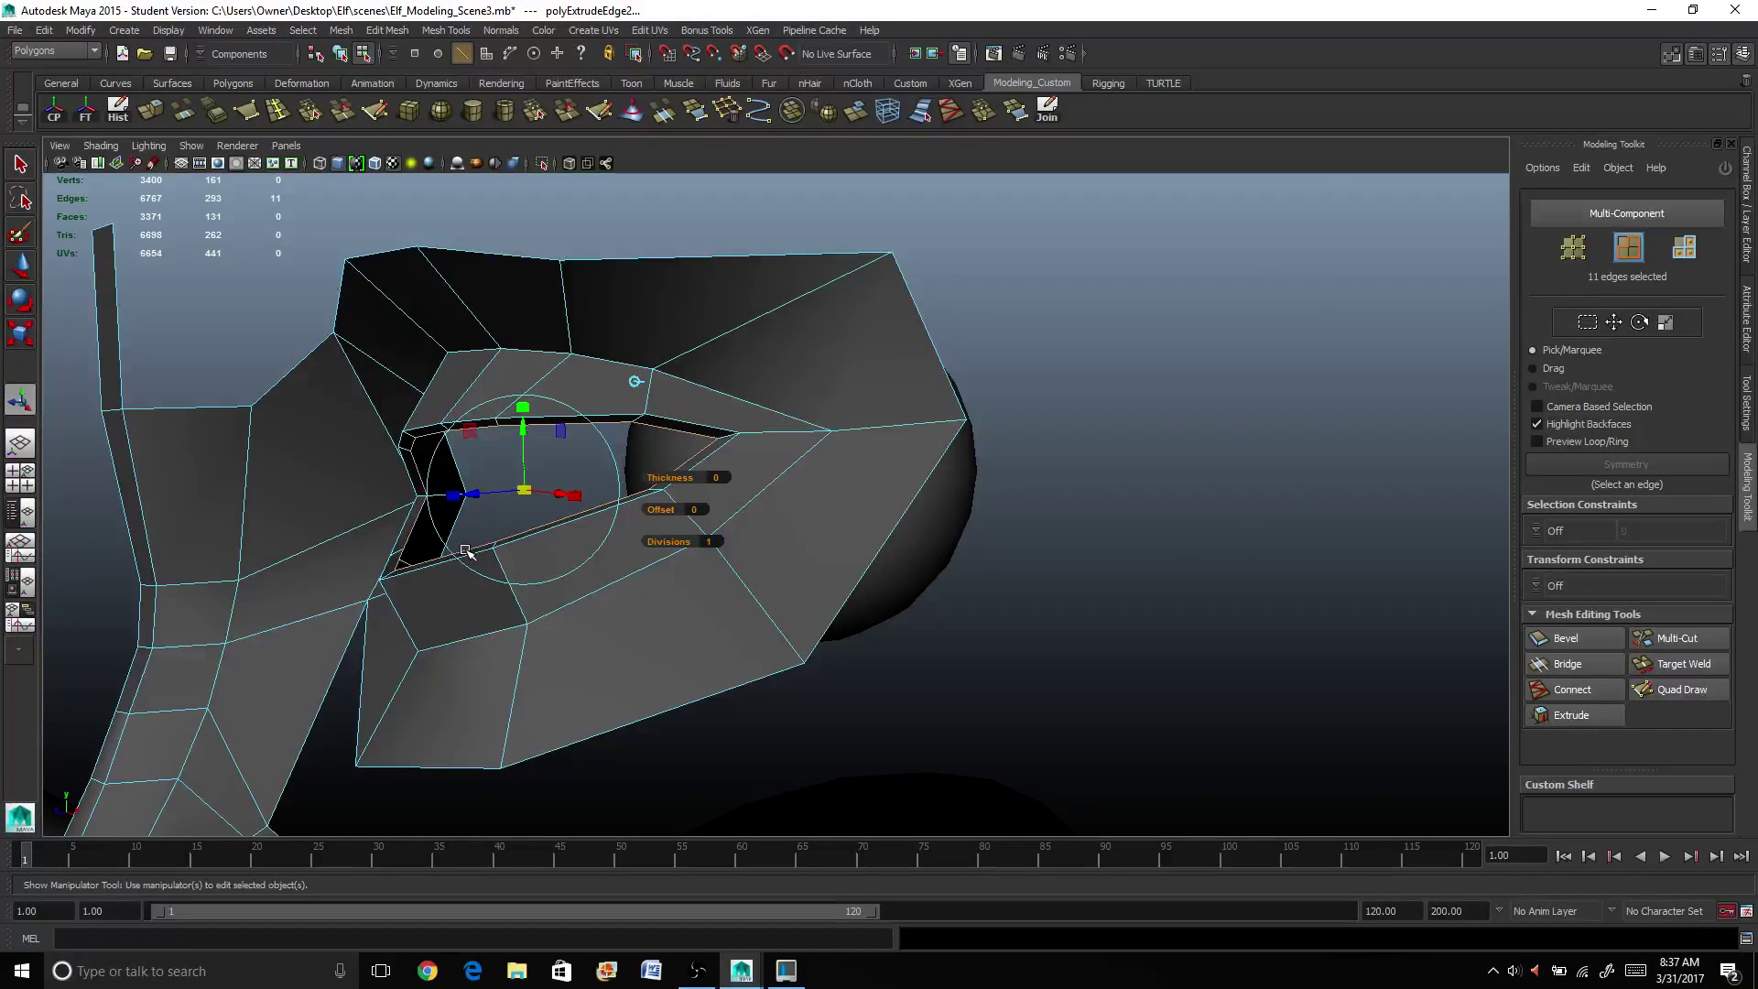
# Step: Extrude the eye opening's edges a second time, push them deeper towards the eyeball, and scale them in X
pyautogui.hotkey('ctrl', 'e')
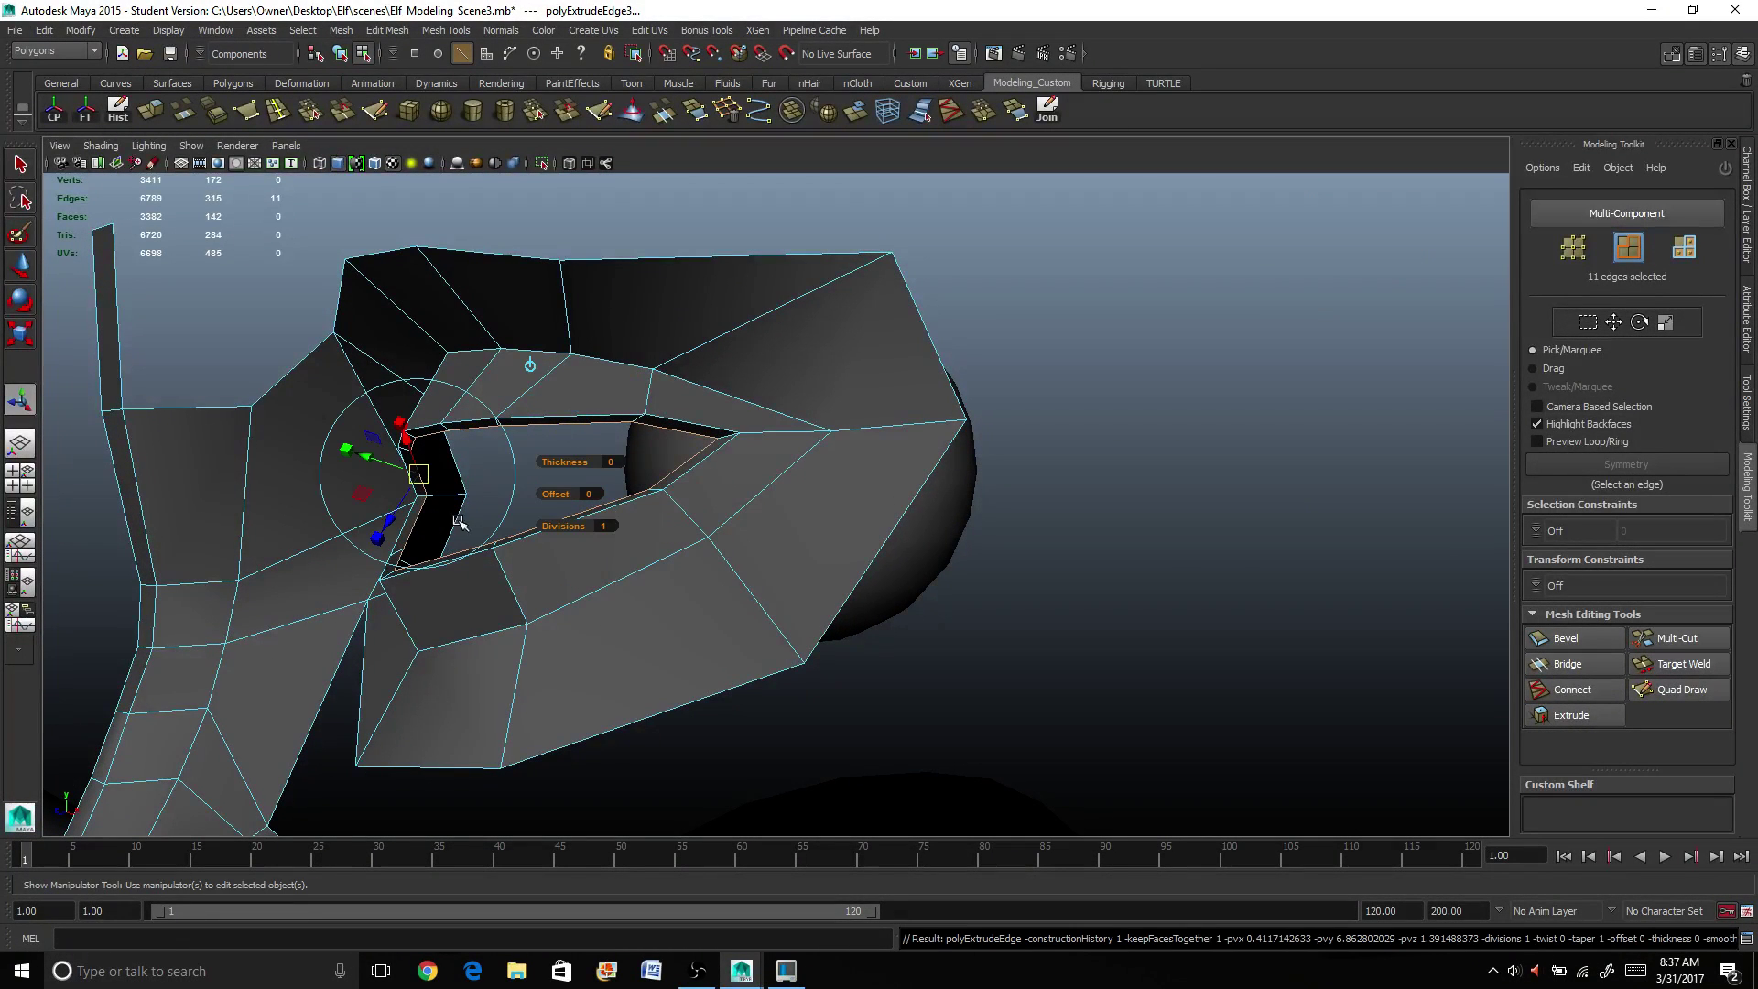
pyautogui.click(531, 366)
pyautogui.moveTo(488, 497); pyautogui.dragTo(733, 520)
pyautogui.click(699, 415)
pyautogui.click(733, 442)
pyautogui.keyDown('alt'); pyautogui.moveTo(898, 675); pyautogui.dragTo(730, 678); pyautogui.keyUp('alt')
pyautogui.scroll(3, 423, 590)
pyautogui.keyDown('alt'); pyautogui.moveTo(423, 590); pyautogui.dragTo(479, 538); pyautogui.keyUp('alt')
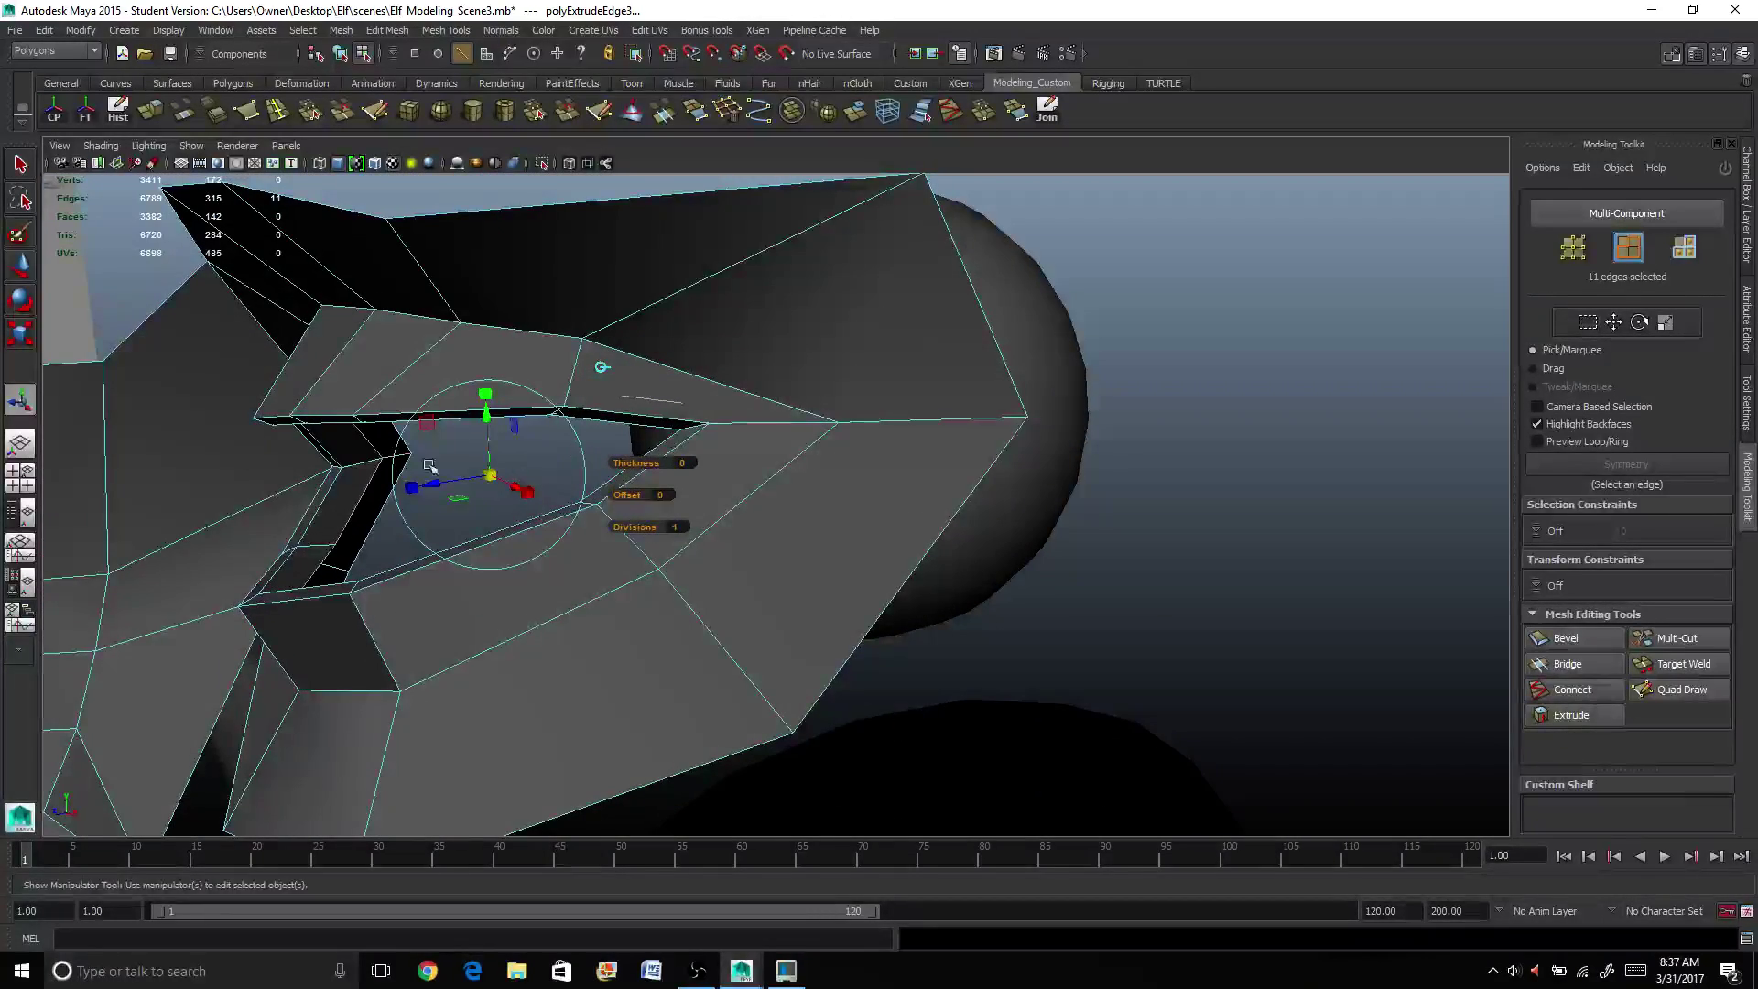
pyautogui.moveTo(429, 466)
pyautogui.keyDown('alt'); pyautogui.mouseDown()
pyautogui.moveTo(568, 545)
pyautogui.moveTo(566, 529)
pyautogui.mouseUp(); pyautogui.keyUp('alt')
pyautogui.moveTo(365, 663)
pyautogui.keyDown('alt'); pyautogui.mouseDown()
pyautogui.moveTo(321, 663)
pyautogui.moveTo(302, 628)
pyautogui.moveTo(431, 596)
pyautogui.moveTo(409, 591)
pyautogui.mouseUp(); pyautogui.keyUp('alt')
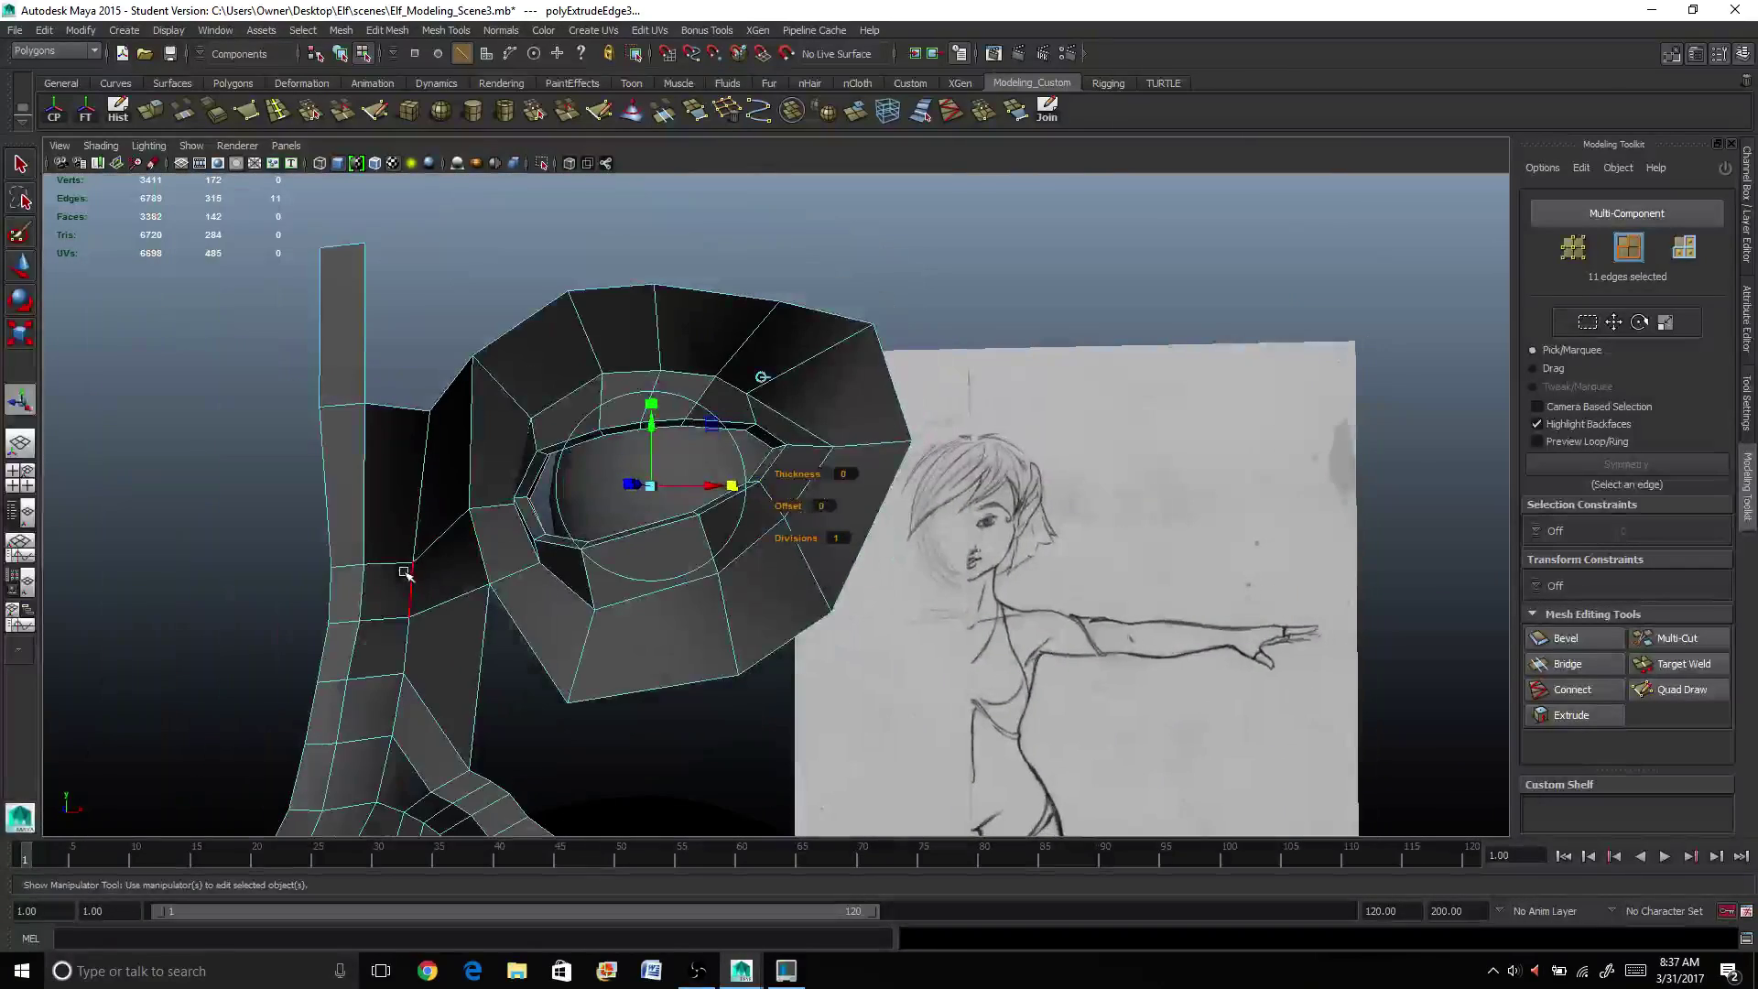
pyautogui.keyDown('alt'); pyautogui.moveTo(566, 442); pyautogui.dragTo(550, 462); pyautogui.keyUp('alt')
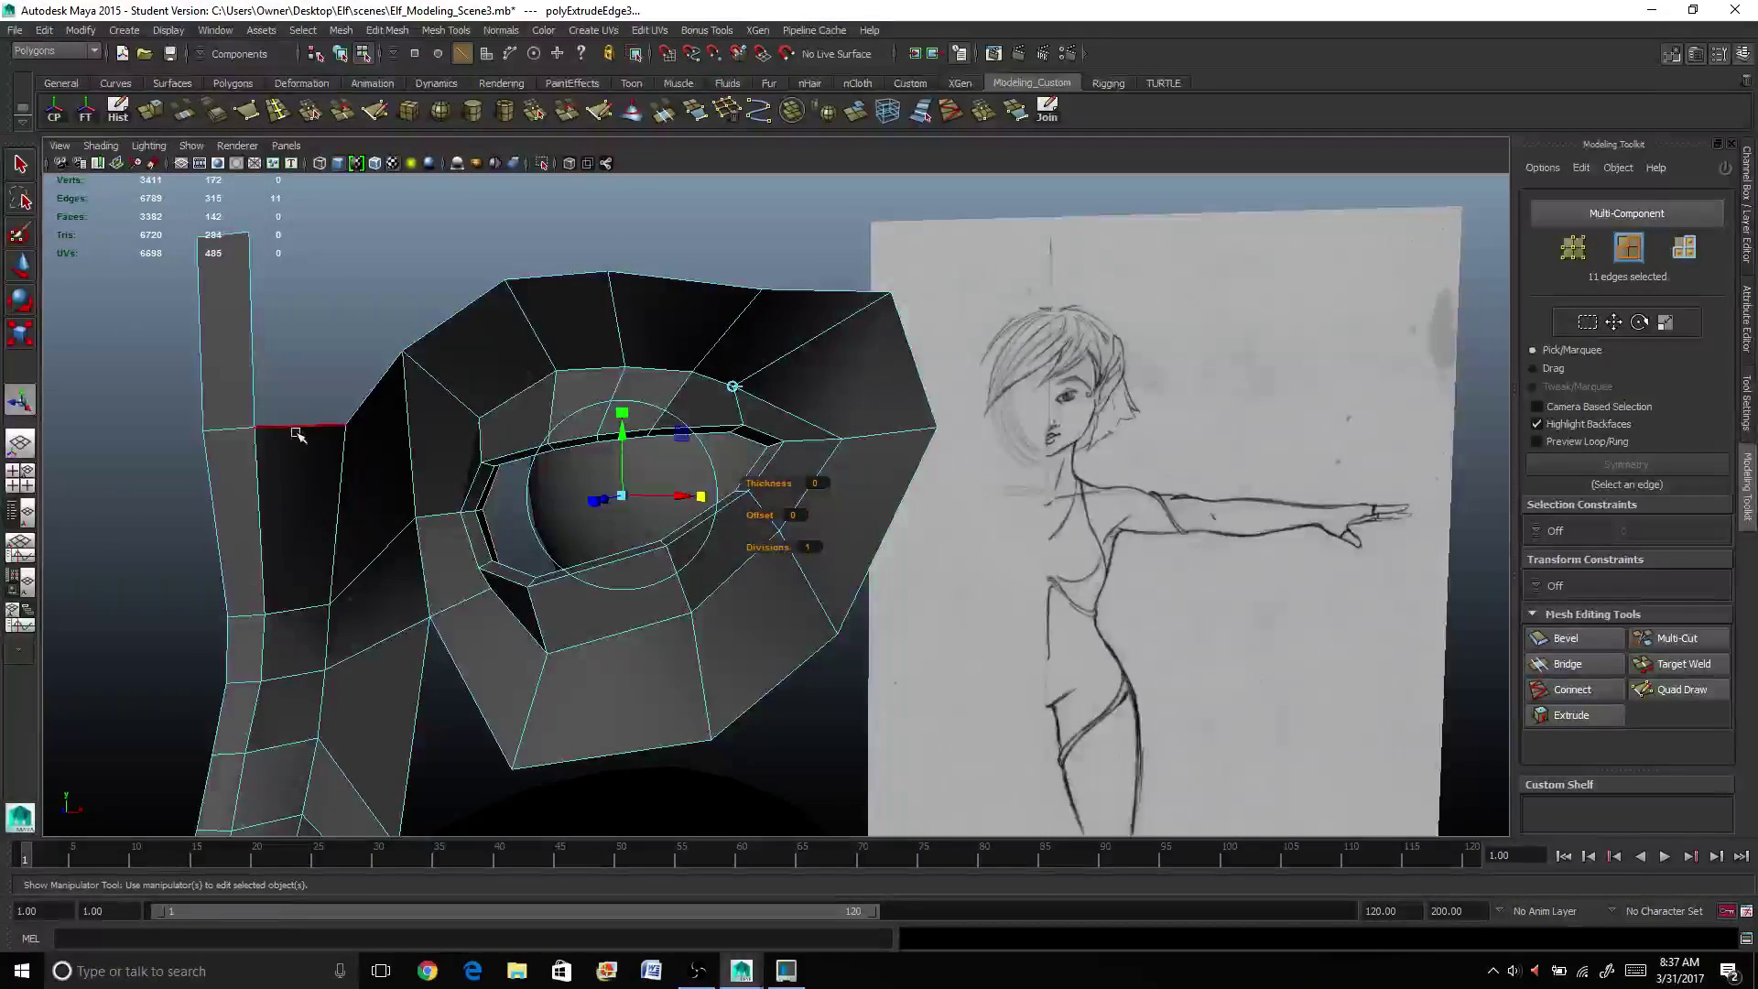
# Step: Extrude the outer side edge of the vertical strip above the nose bridge outward along world X towards the brow
pyautogui.moveTo(295, 434); pyautogui.dragTo(297, 400, button='right')
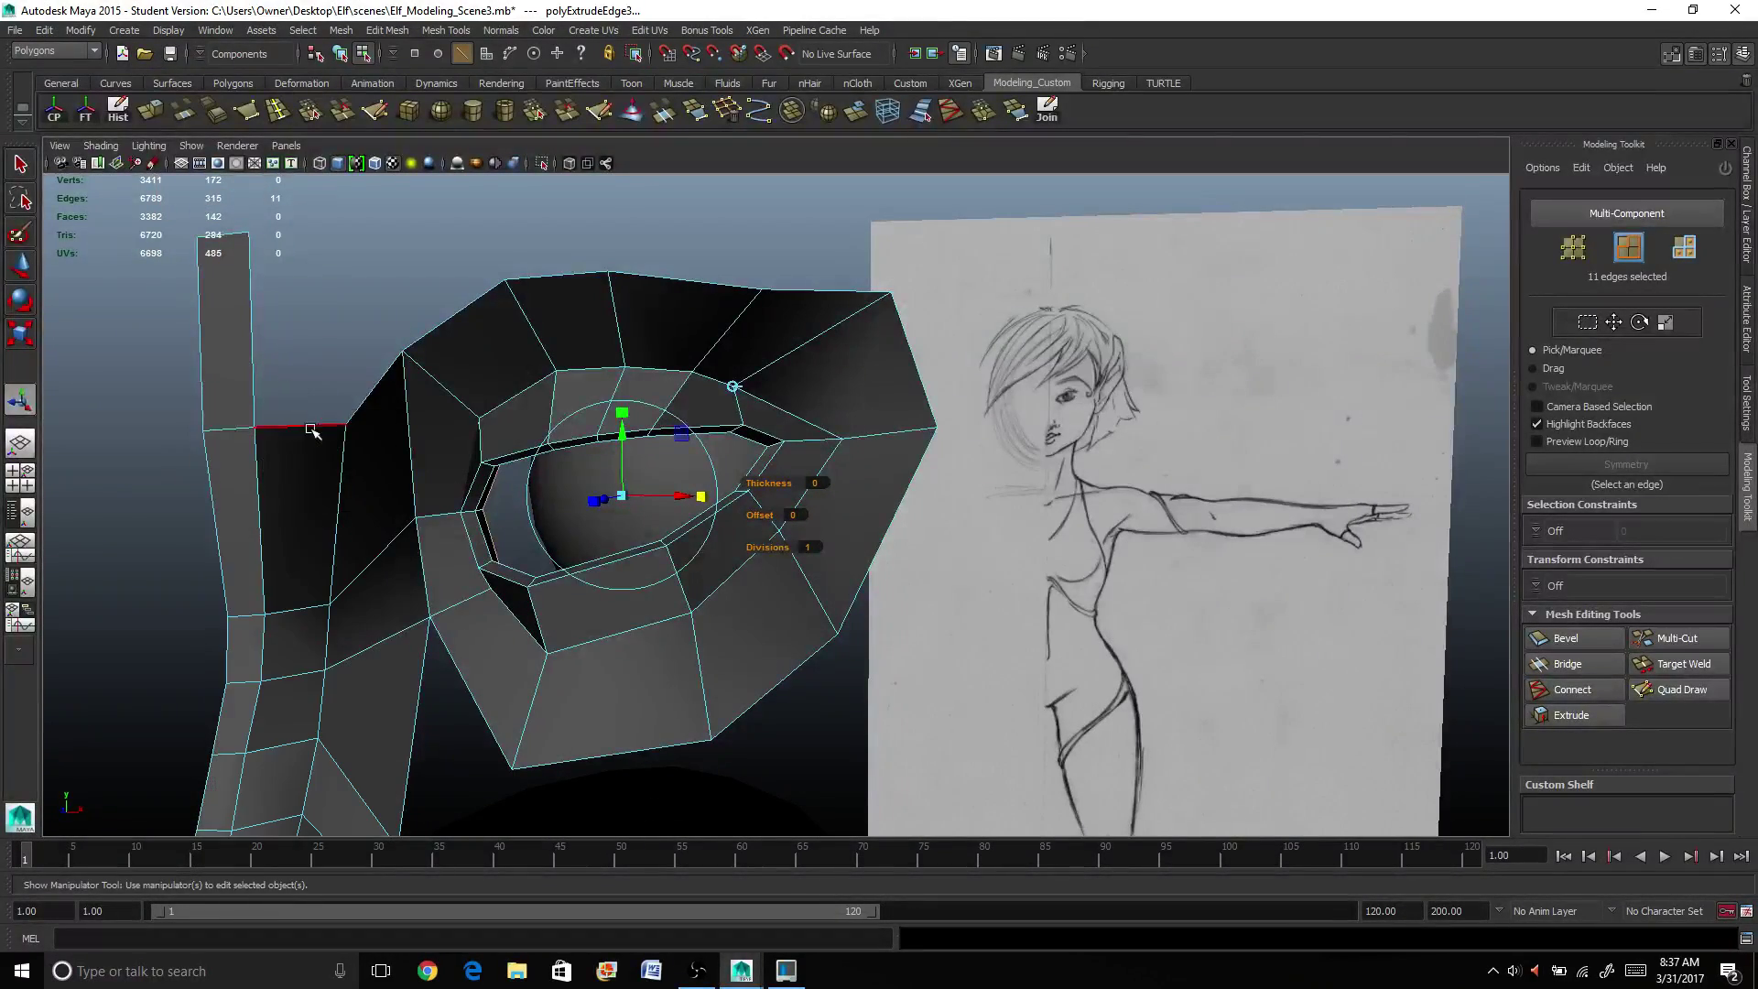
pyautogui.click(252, 355)
pyautogui.keyDown('alt'); pyautogui.moveTo(251, 356); pyautogui.dragTo(424, 414); pyautogui.keyUp('alt')
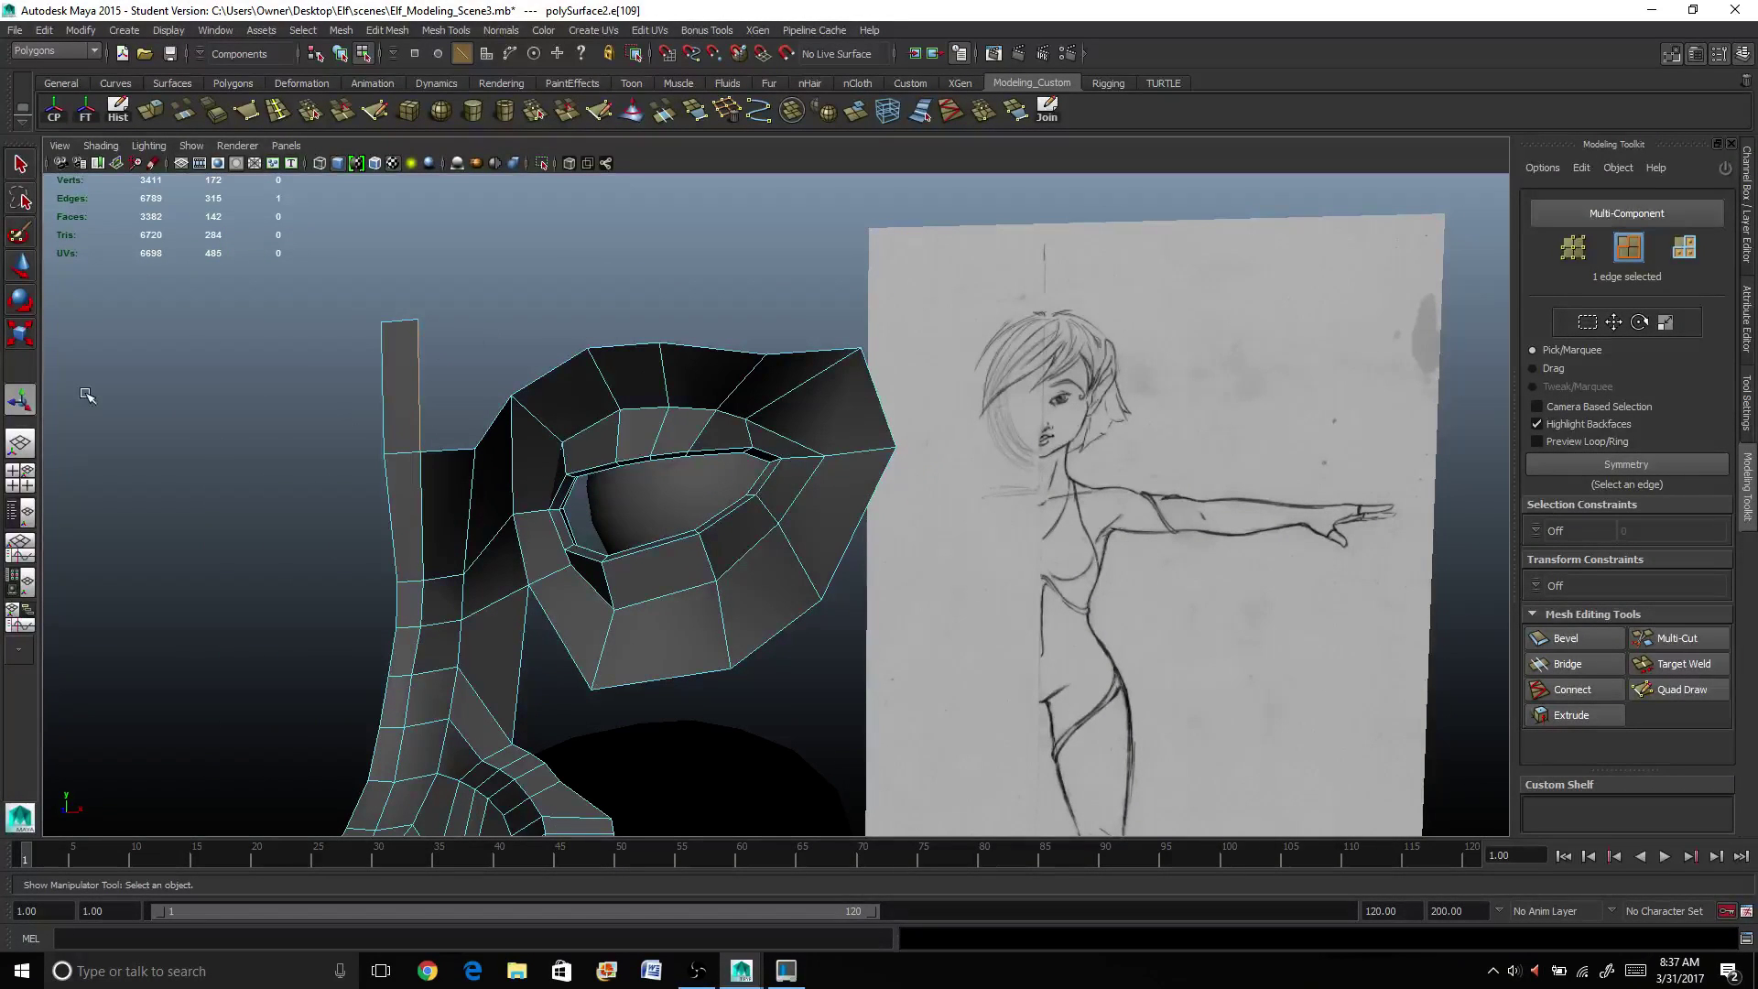
pyautogui.click(24, 470)
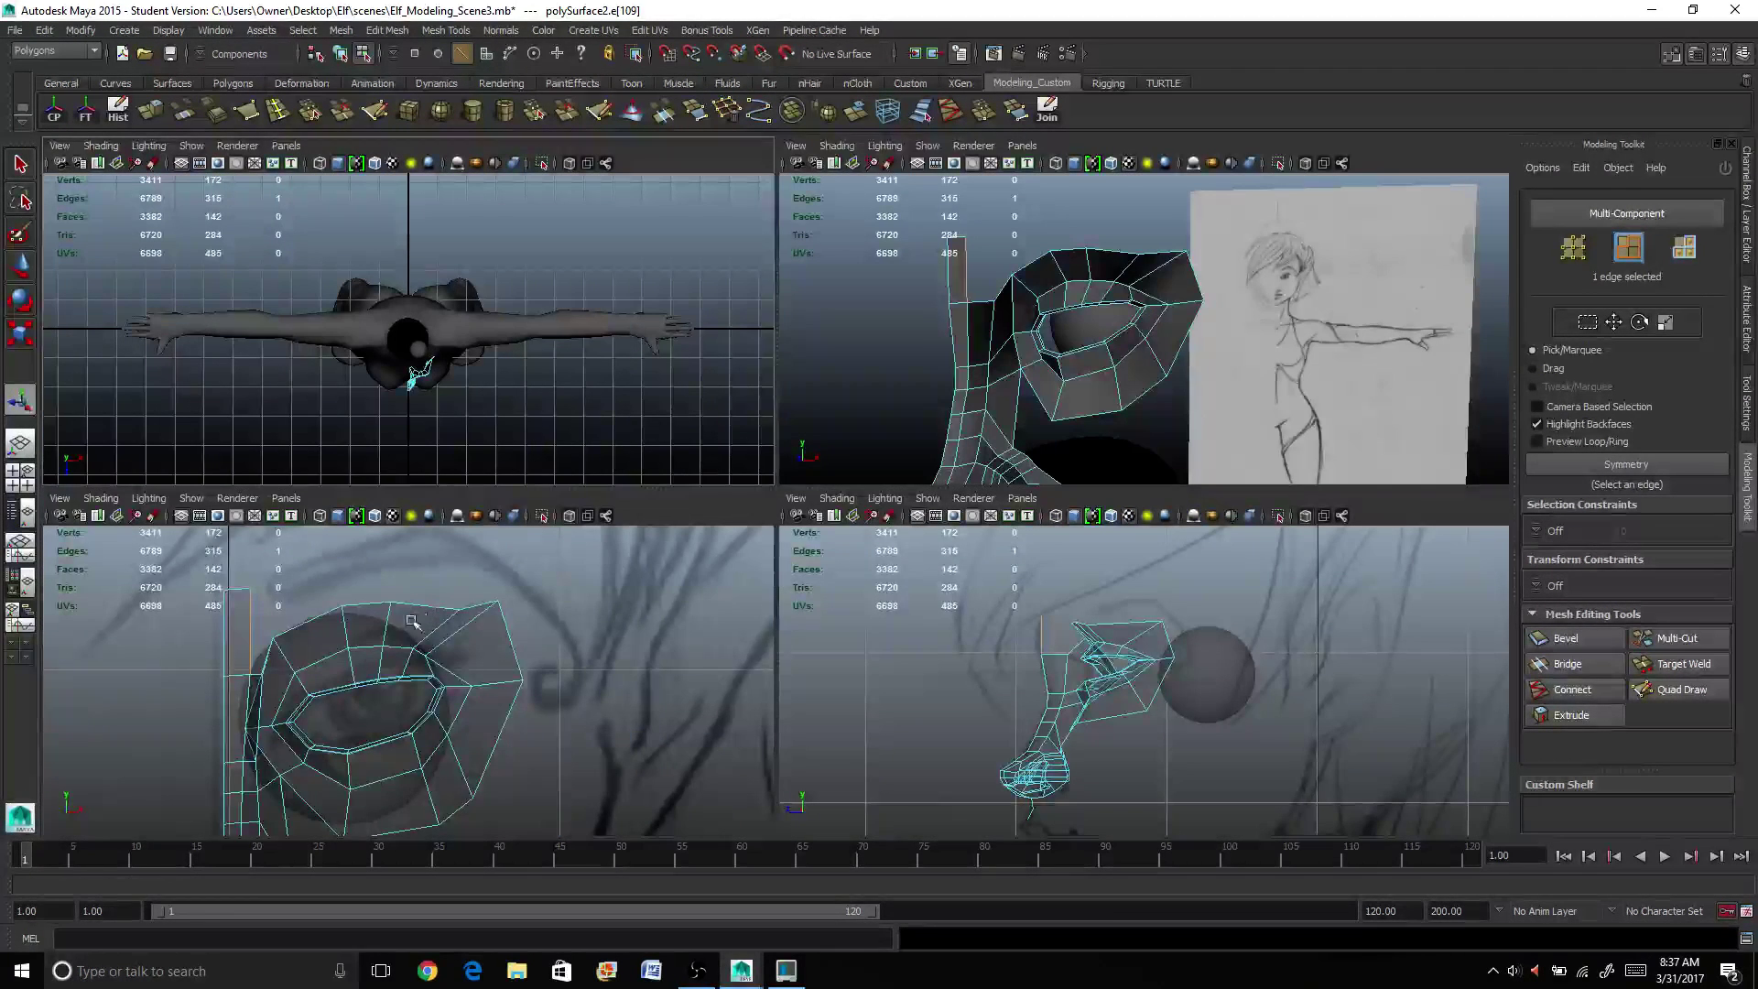
pyautogui.keyDown('alt'); pyautogui.moveTo(376, 638); pyautogui.dragTo(391, 674, button='middle'); pyautogui.keyUp('alt')
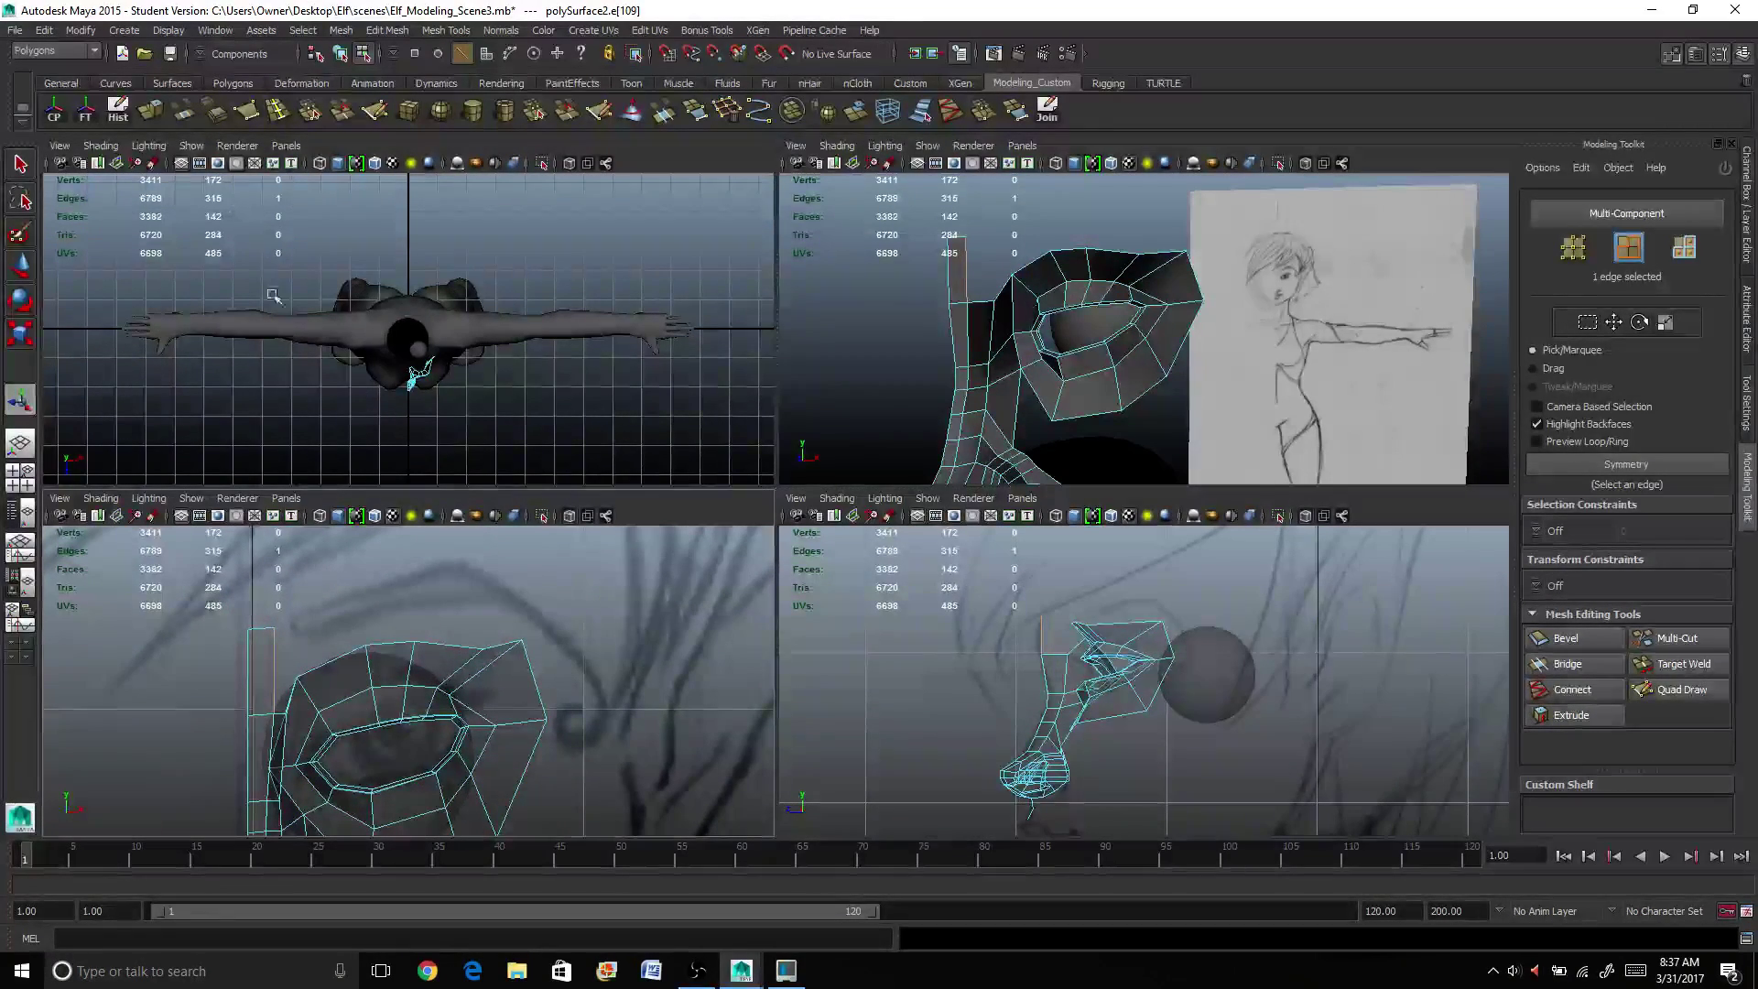
pyautogui.click(154, 111)
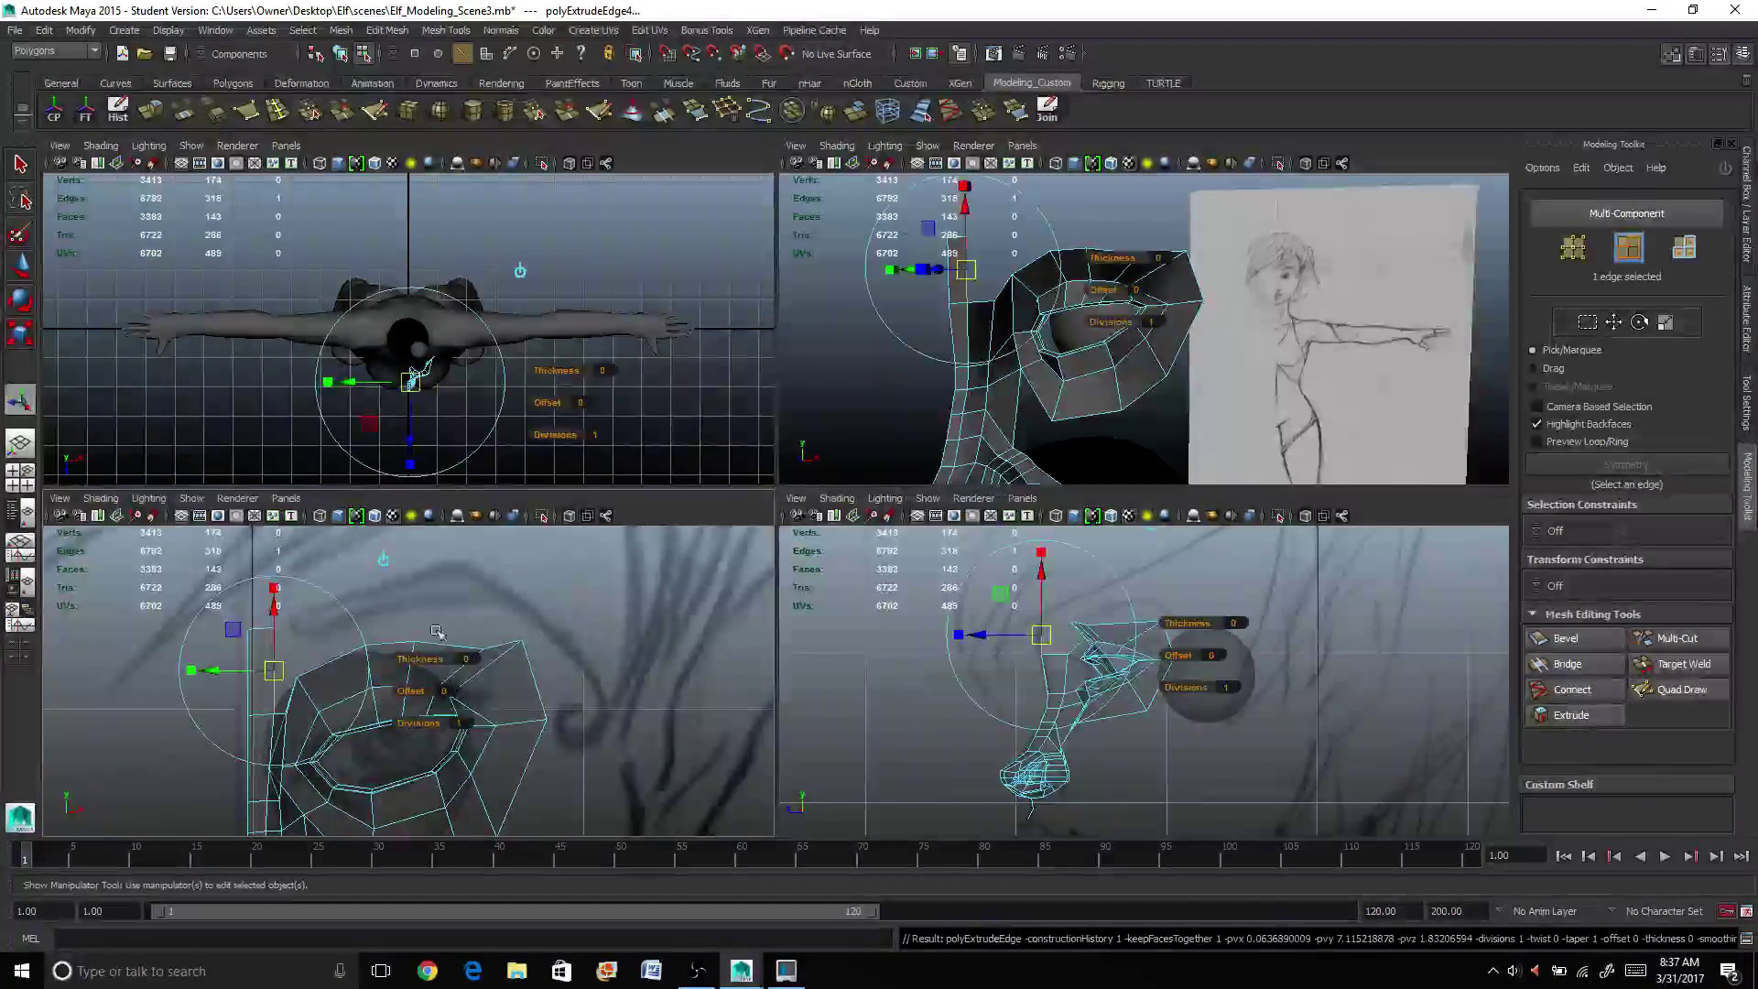
pyautogui.keyDown('alt'); pyautogui.moveTo(386, 634); pyautogui.dragTo(410, 623, button='middle'); pyautogui.keyUp('alt')
pyautogui.click(404, 545)
pyautogui.click(405, 547)
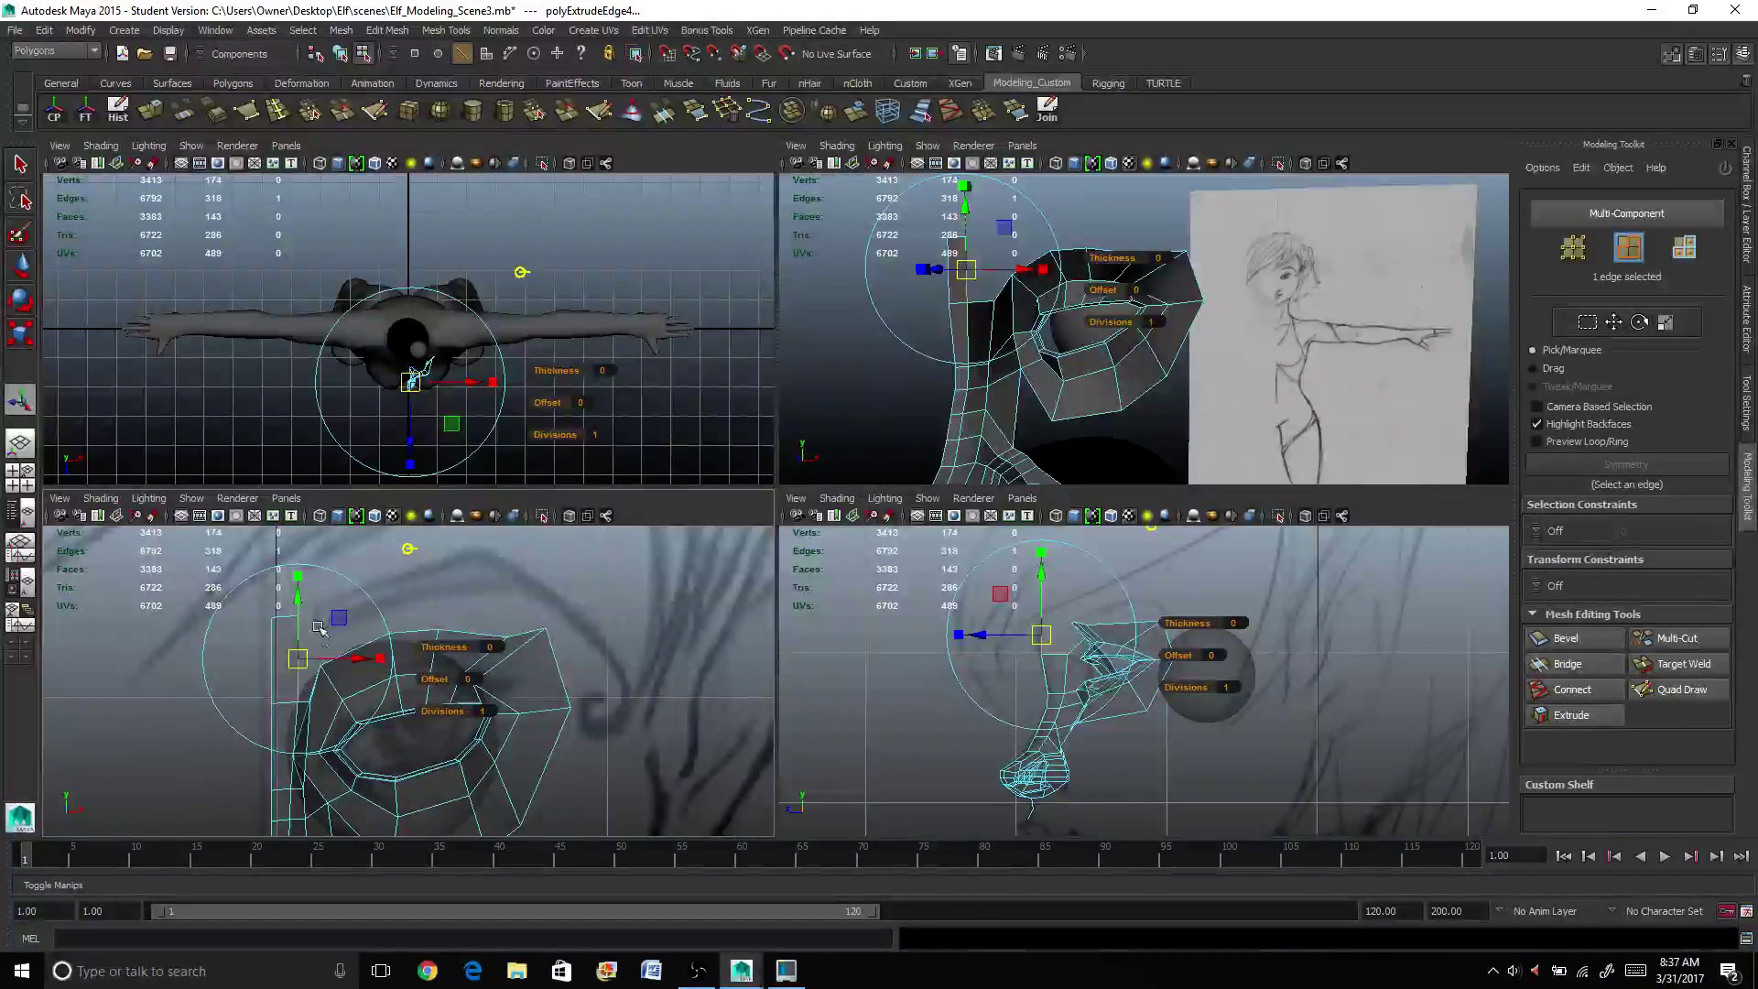
pyautogui.moveTo(353, 661); pyautogui.dragTo(386, 660)
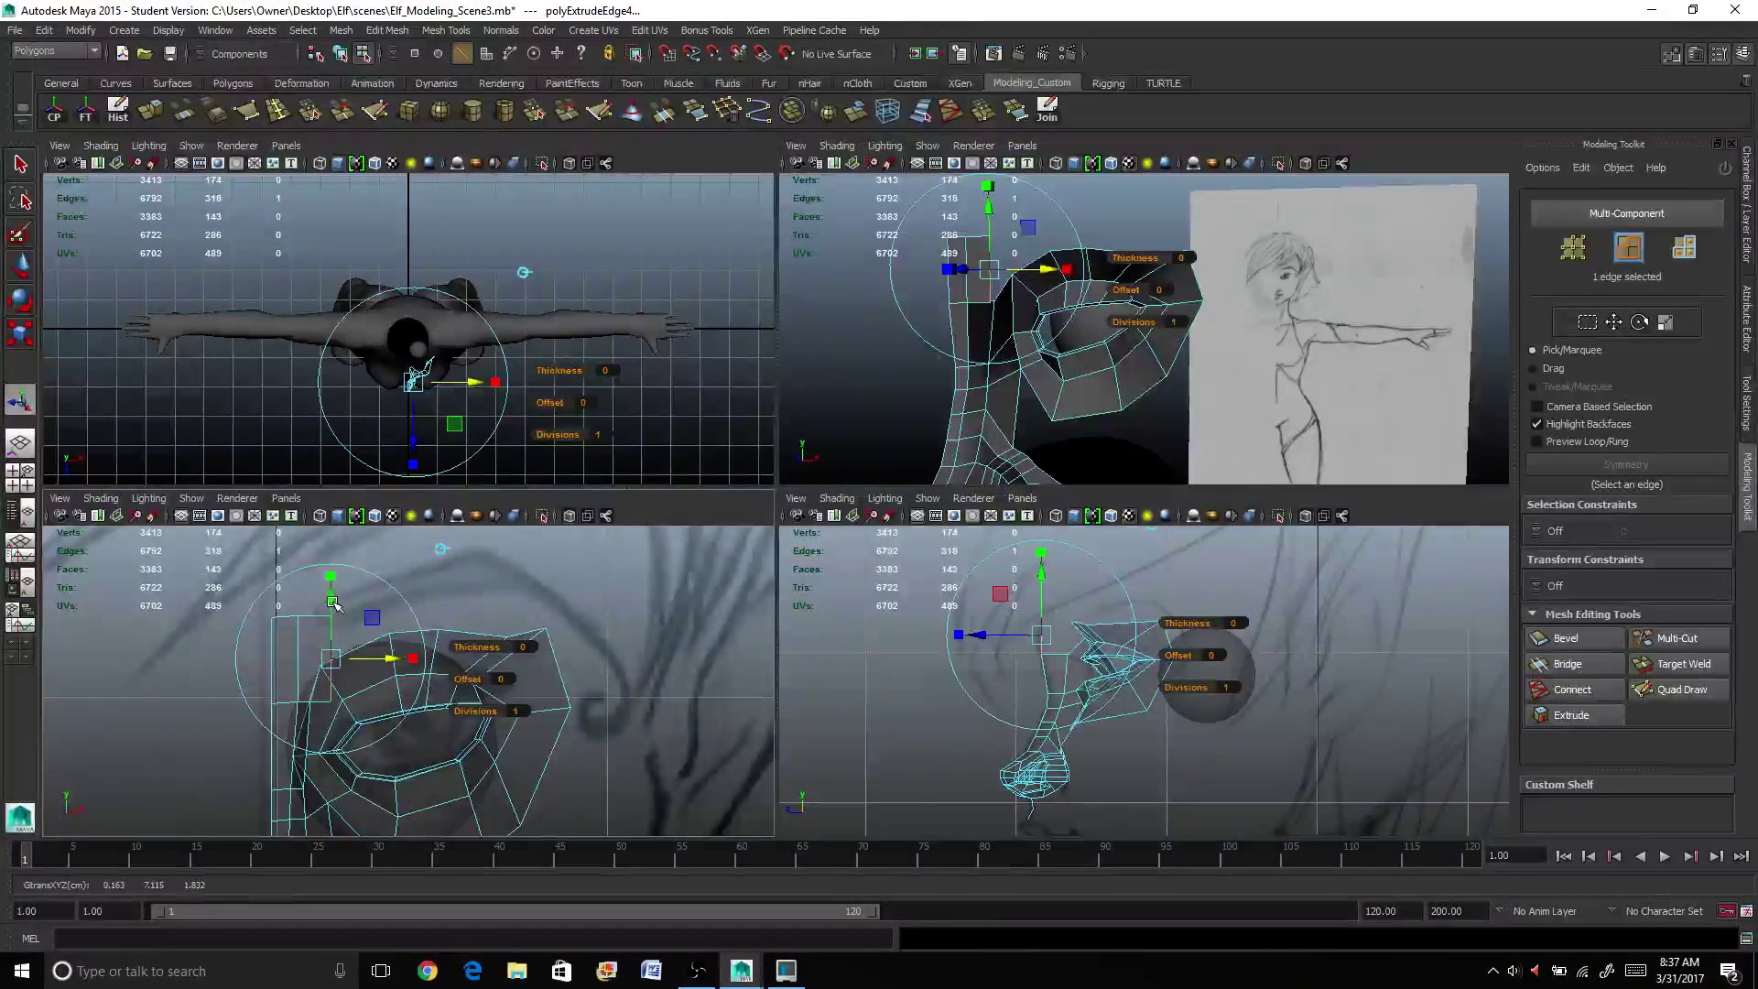
# Step: Raise the extruded brow edge and push it back in Z to follow the front and side reference sketches
pyautogui.moveTo(331, 593); pyautogui.dragTo(328, 539)
pyautogui.press('t')
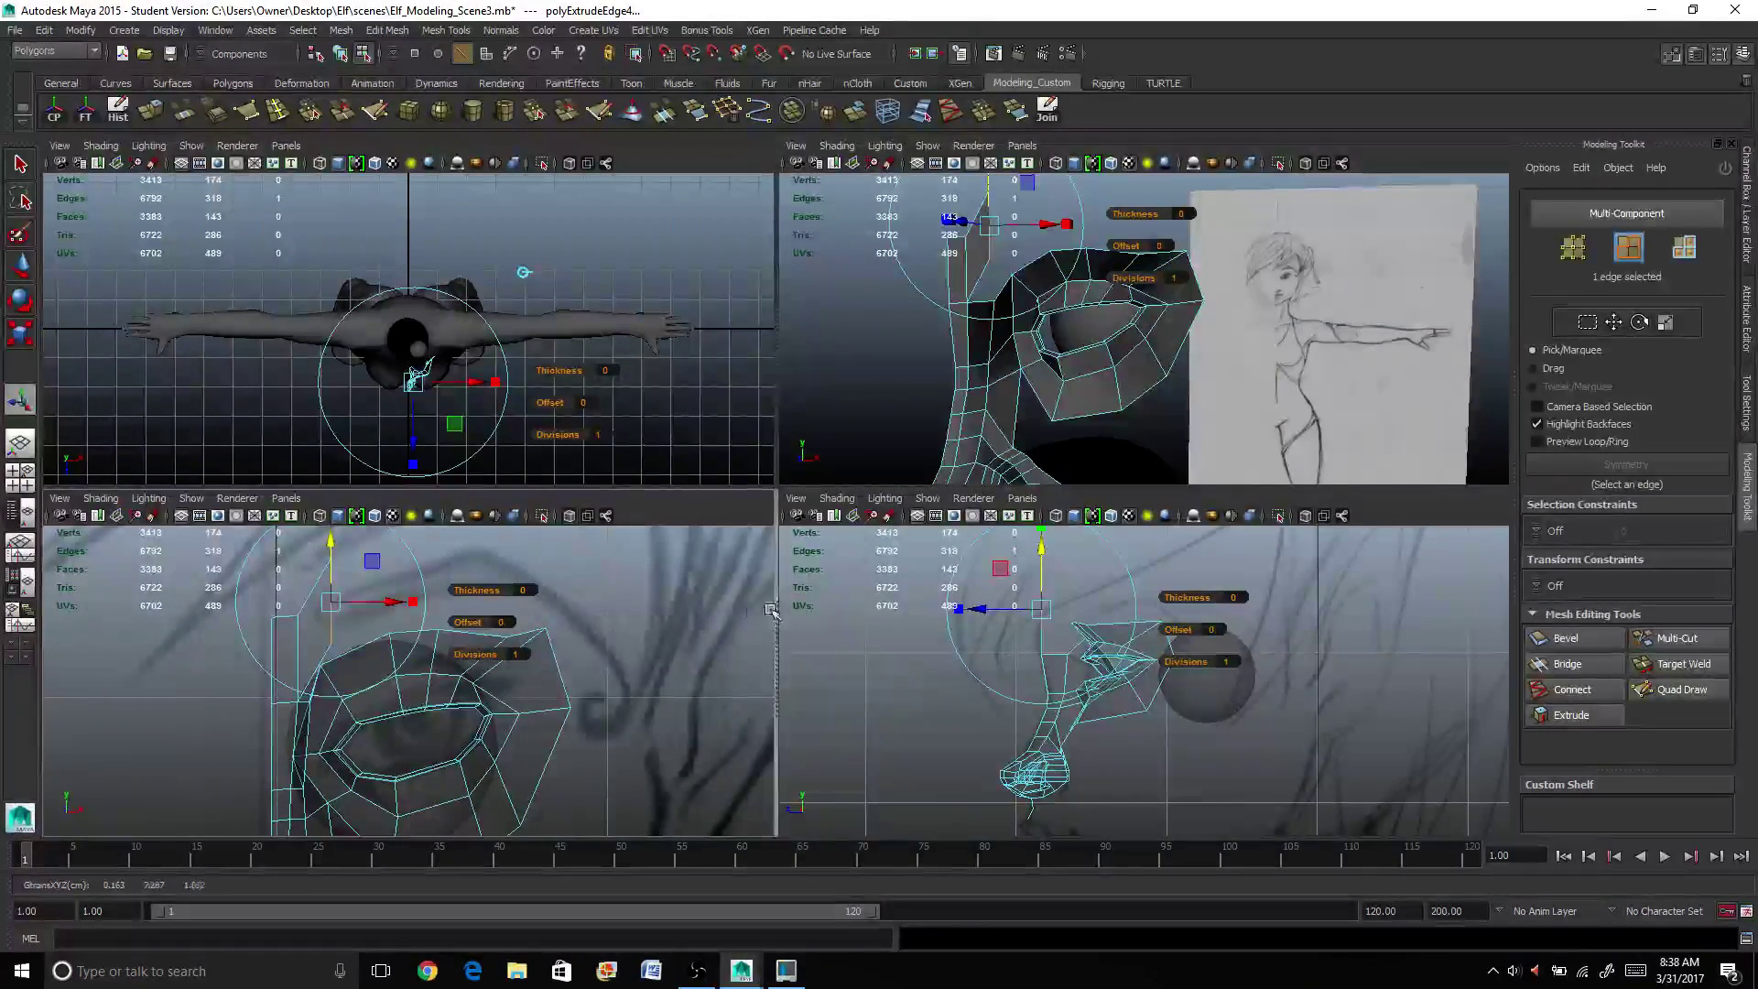
pyautogui.moveTo(979, 606); pyautogui.dragTo(1073, 549)
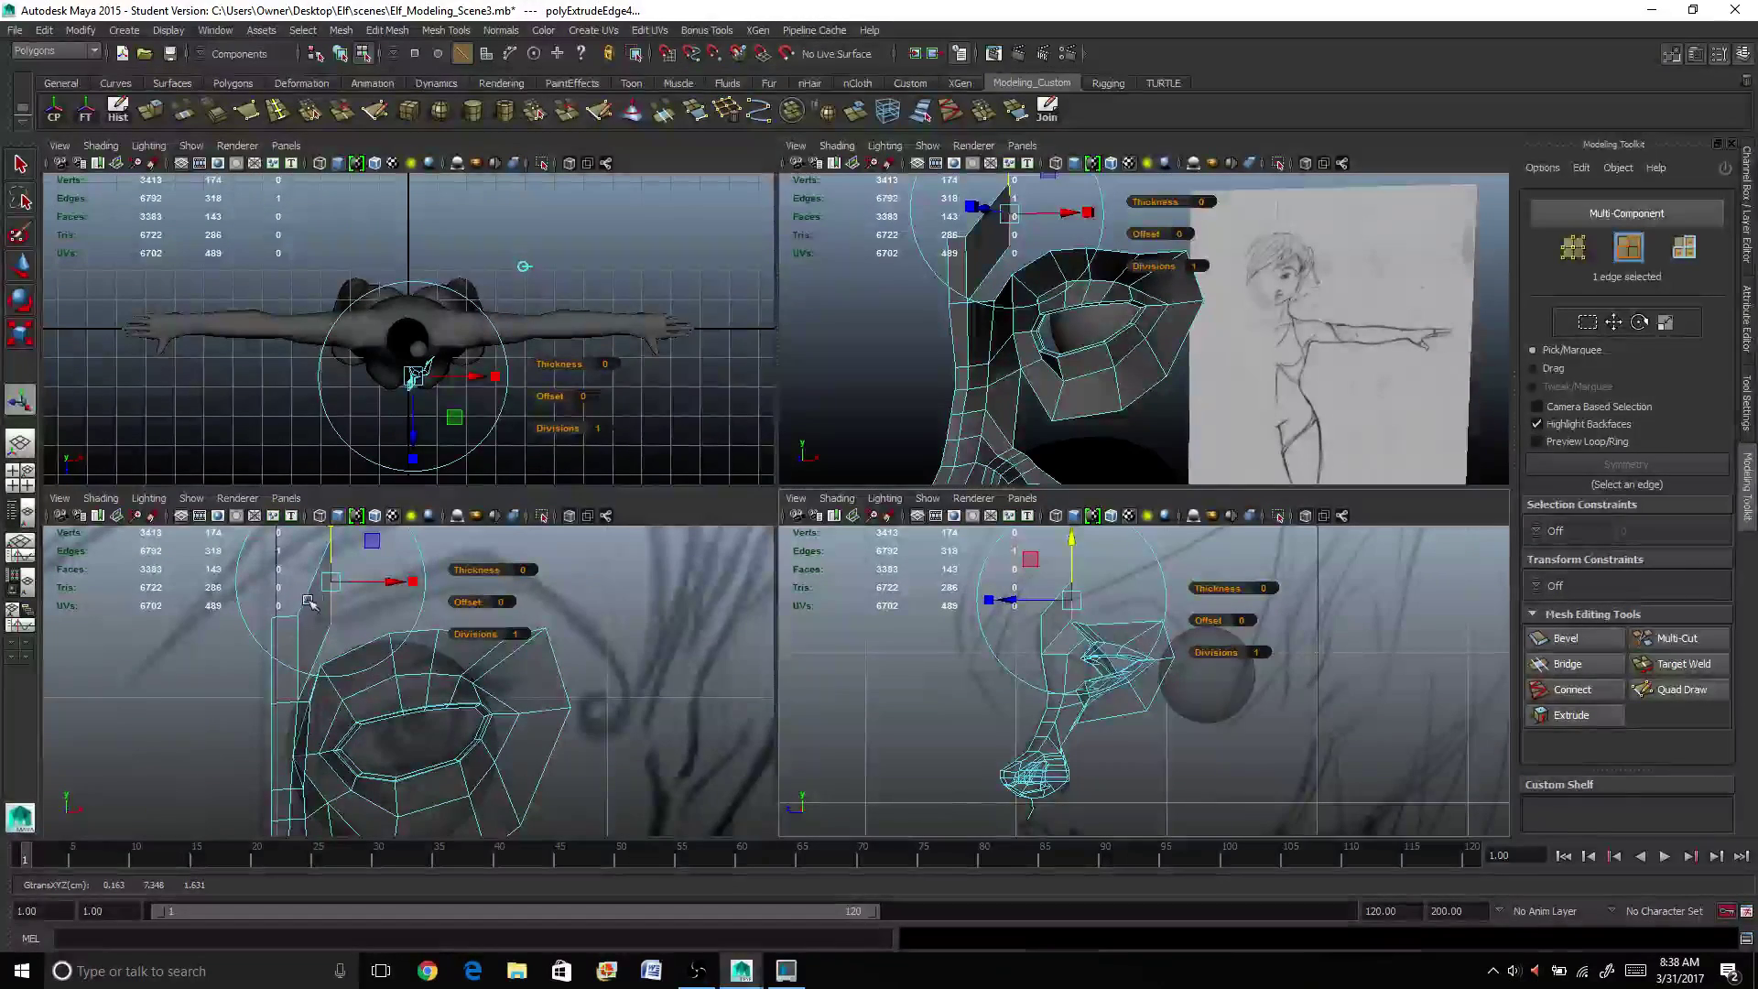
pyautogui.moveTo(337, 586)
pyautogui.keyDown('alt'); pyautogui.mouseDown()
pyautogui.moveTo(396, 574)
pyautogui.moveTo(364, 586)
pyautogui.moveTo(369, 615)
pyautogui.moveTo(355, 602)
pyautogui.mouseUp(); pyautogui.keyUp('alt')
pyautogui.scroll(3, 789, 702)
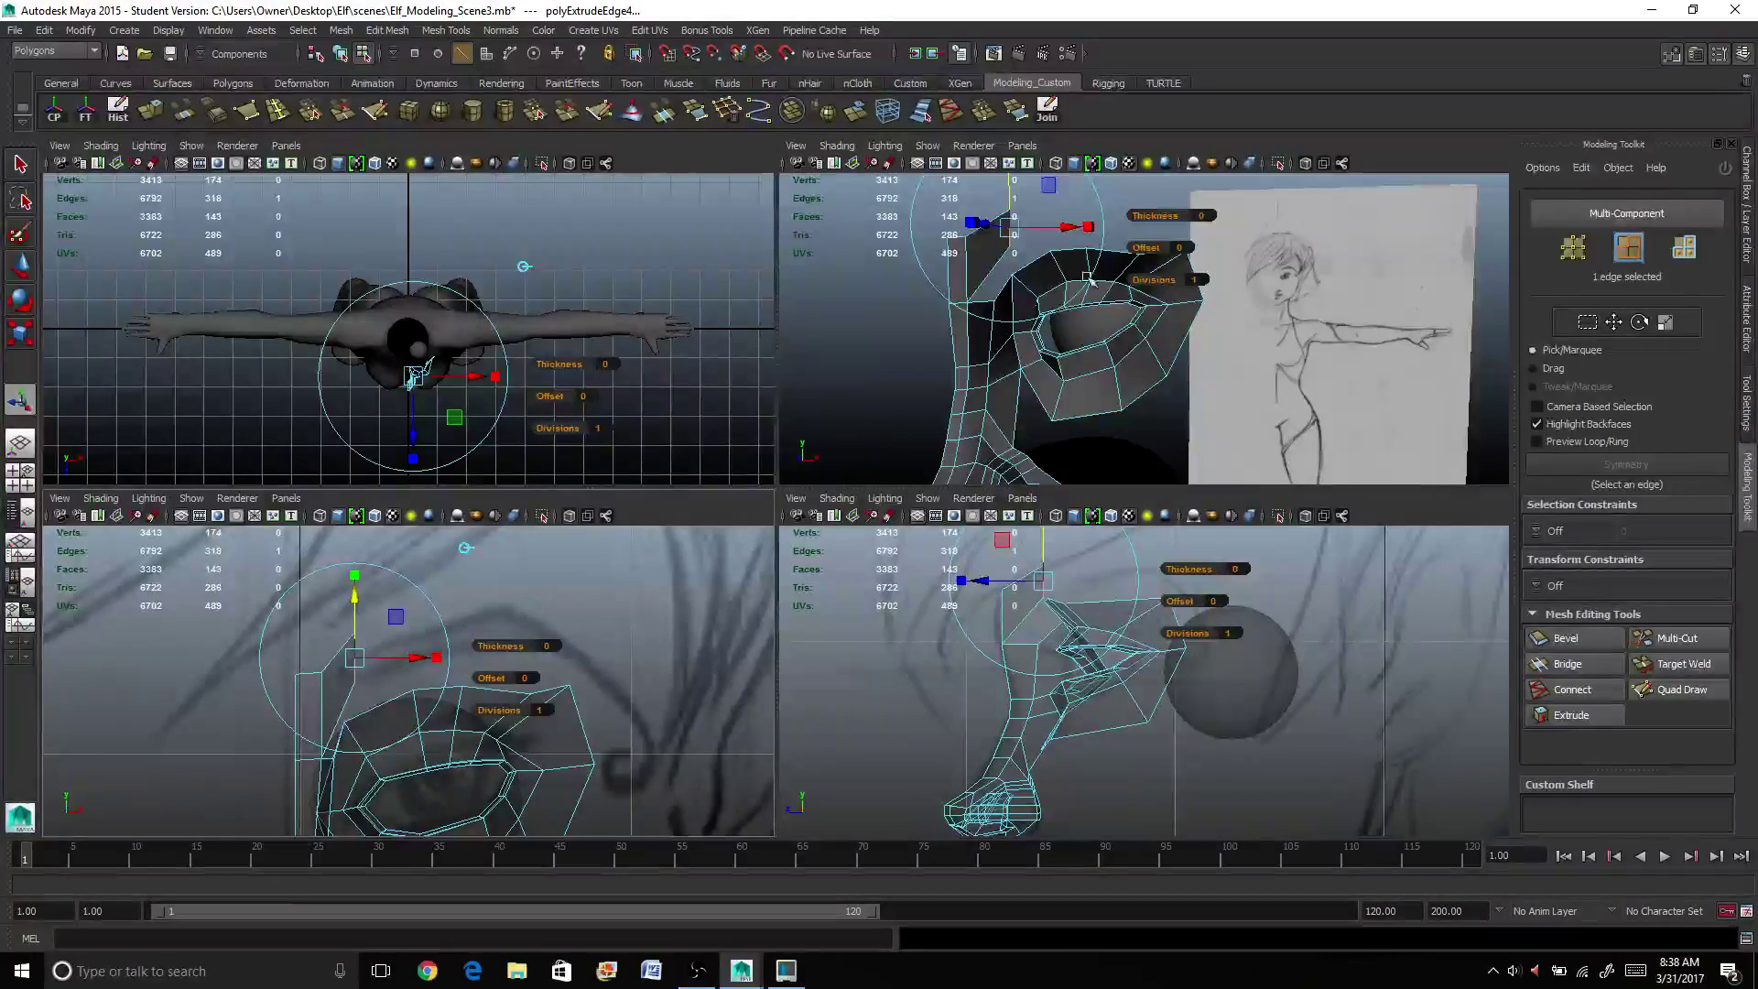
# Step: Extrude the brow strip's end edge and move it outward and up along the brow arch in the front view
pyautogui.moveTo(1080, 274)
pyautogui.keyDown('alt'); pyautogui.mouseDown()
pyautogui.moveTo(1105, 244)
pyautogui.moveTo(1100, 295)
pyautogui.moveTo(1151, 317)
pyautogui.moveTo(1138, 420)
pyautogui.moveTo(1110, 390)
pyautogui.moveTo(1051, 375)
pyautogui.mouseUp(); pyautogui.keyUp('alt')
pyautogui.scroll(4, 994, 318)
pyautogui.keyDown('alt'); pyautogui.moveTo(995, 320); pyautogui.dragTo(1043, 389); pyautogui.keyUp('alt')
pyautogui.click(1047, 396)
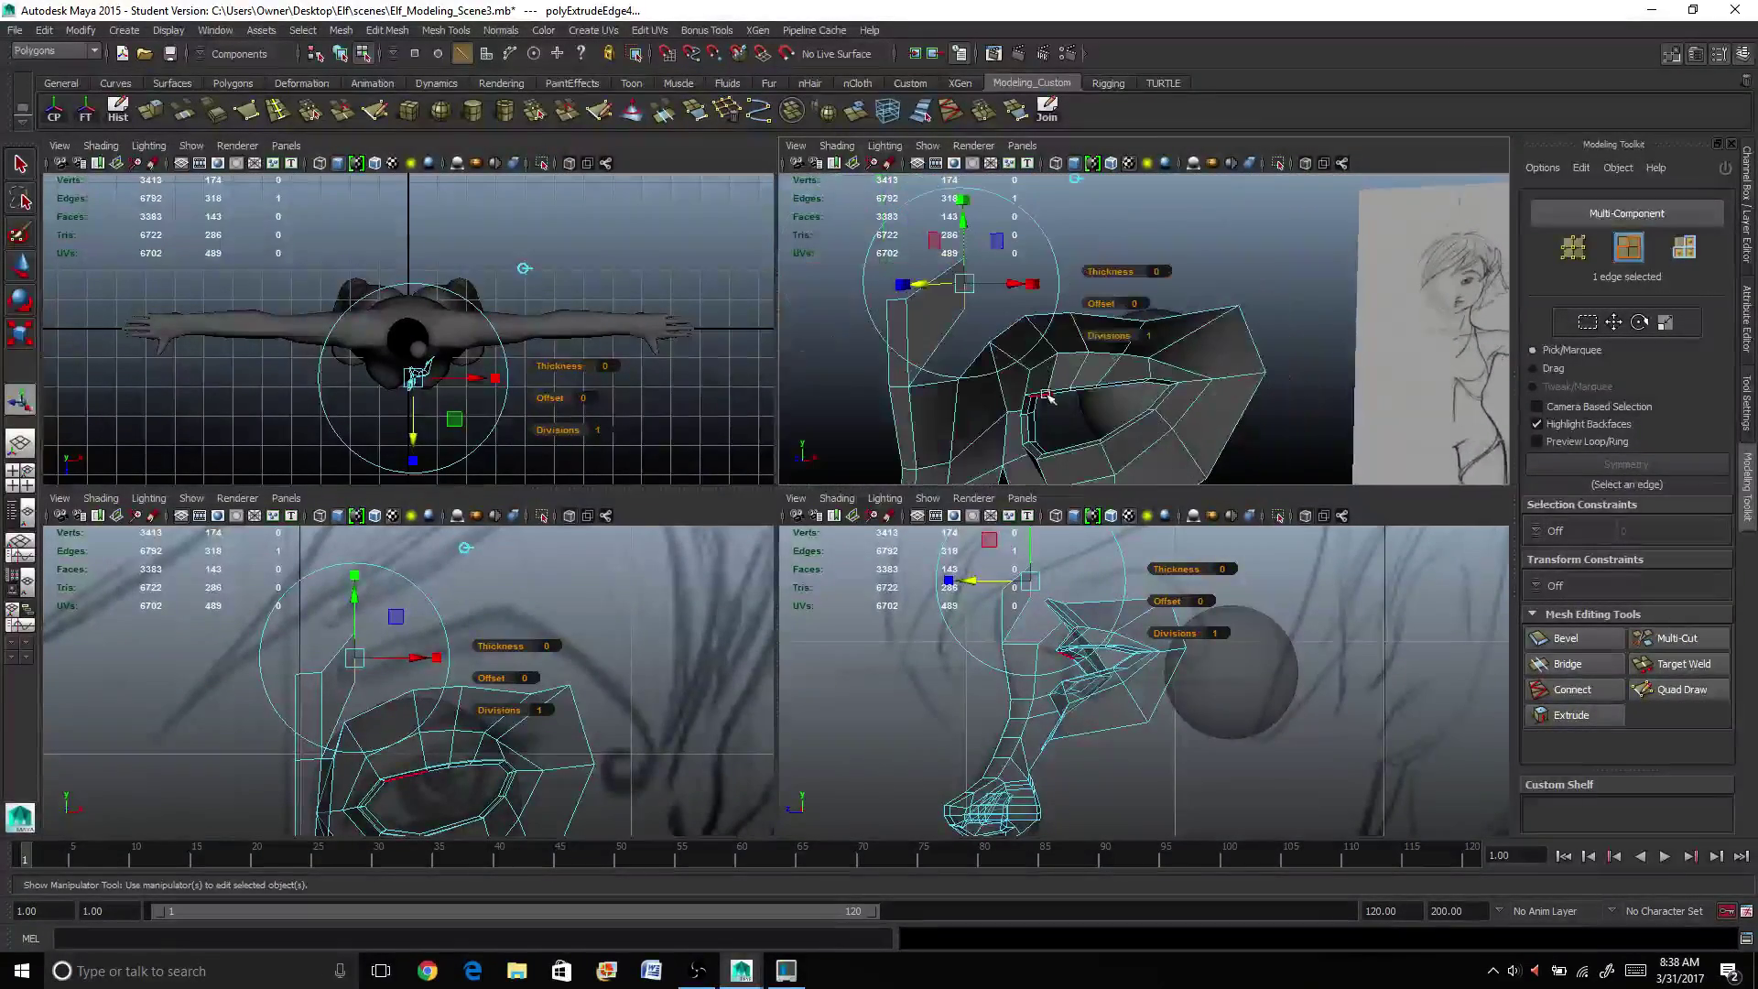
pyautogui.hotkey('ctrl', 'e')
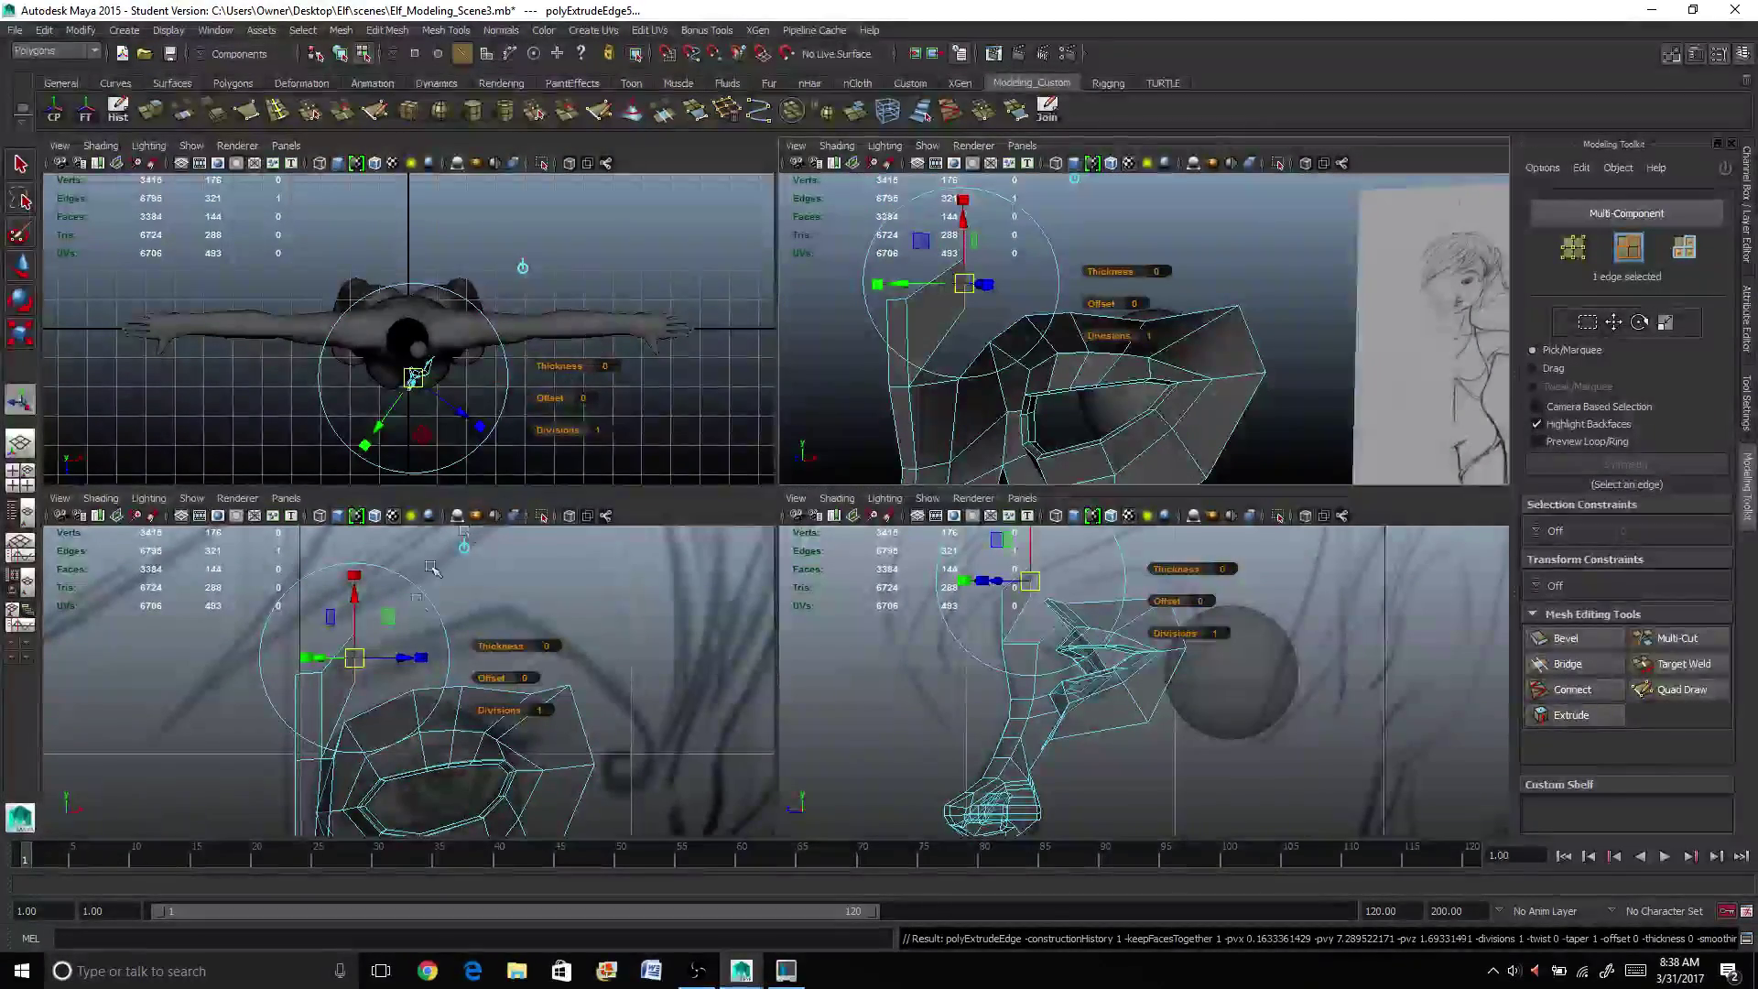
pyautogui.moveTo(395, 659); pyautogui.dragTo(495, 615)
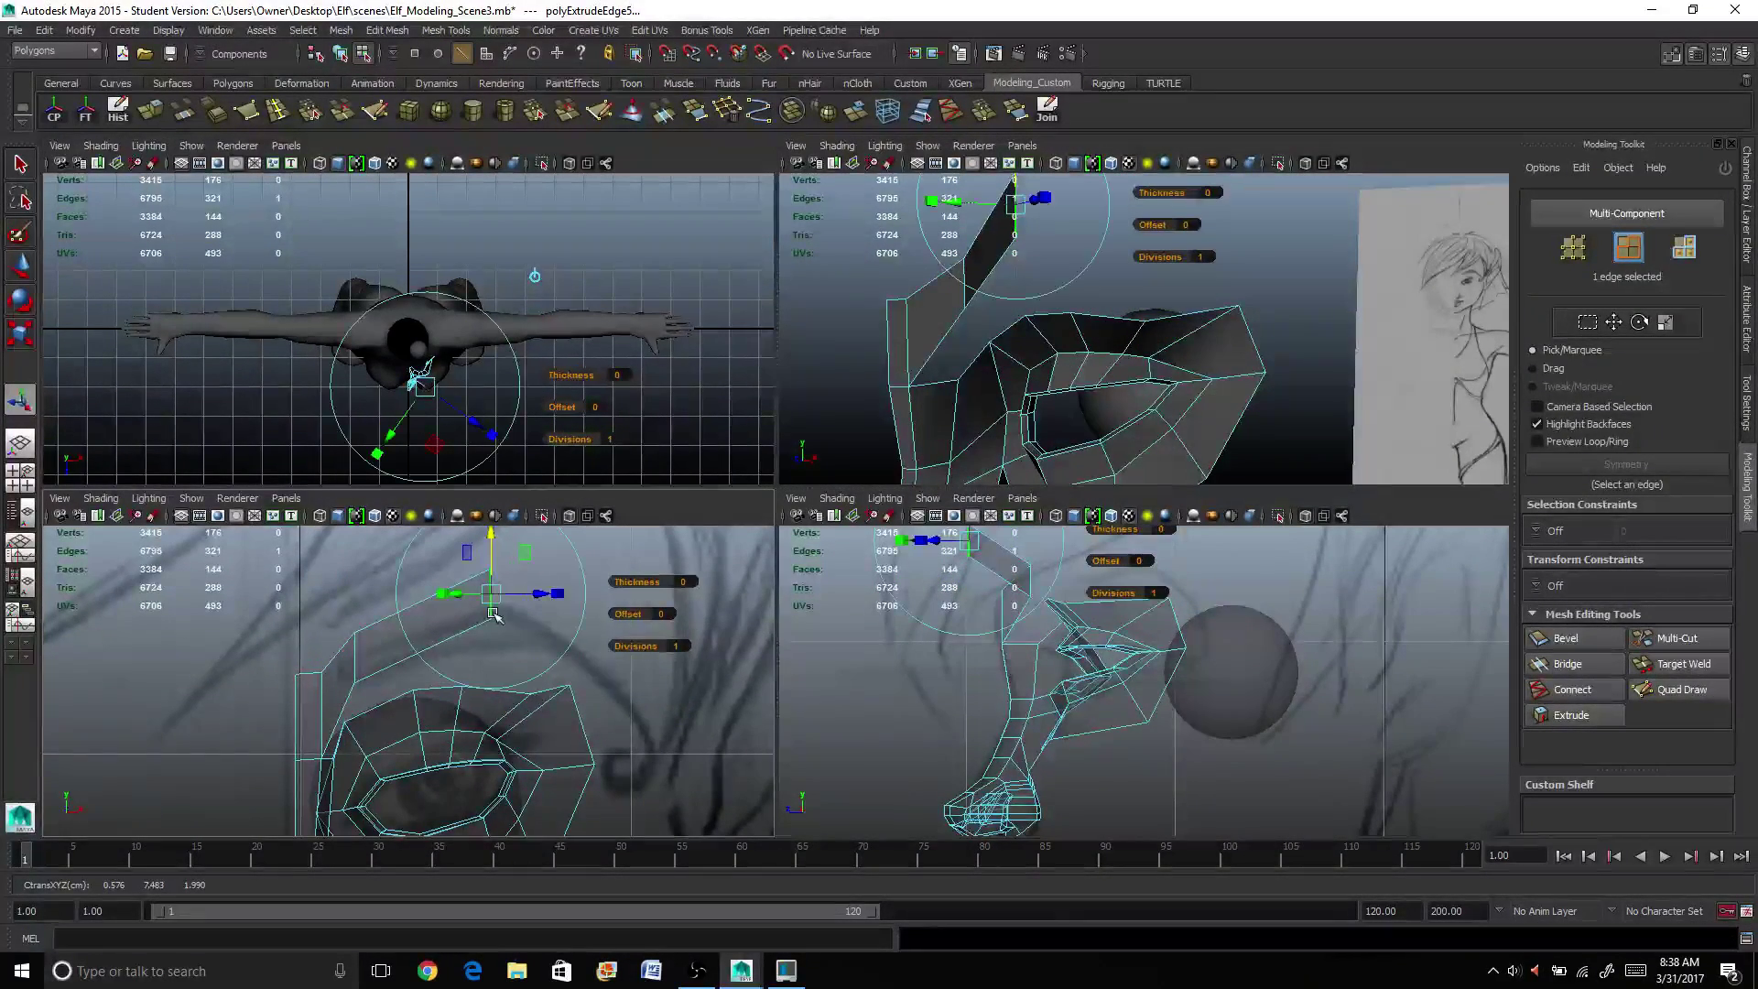
# Step: Extrude the brow's end edge again, move it outward along world X, and lower it slightly to continue the arch
pyautogui.hotkey('ctrl', 'e')
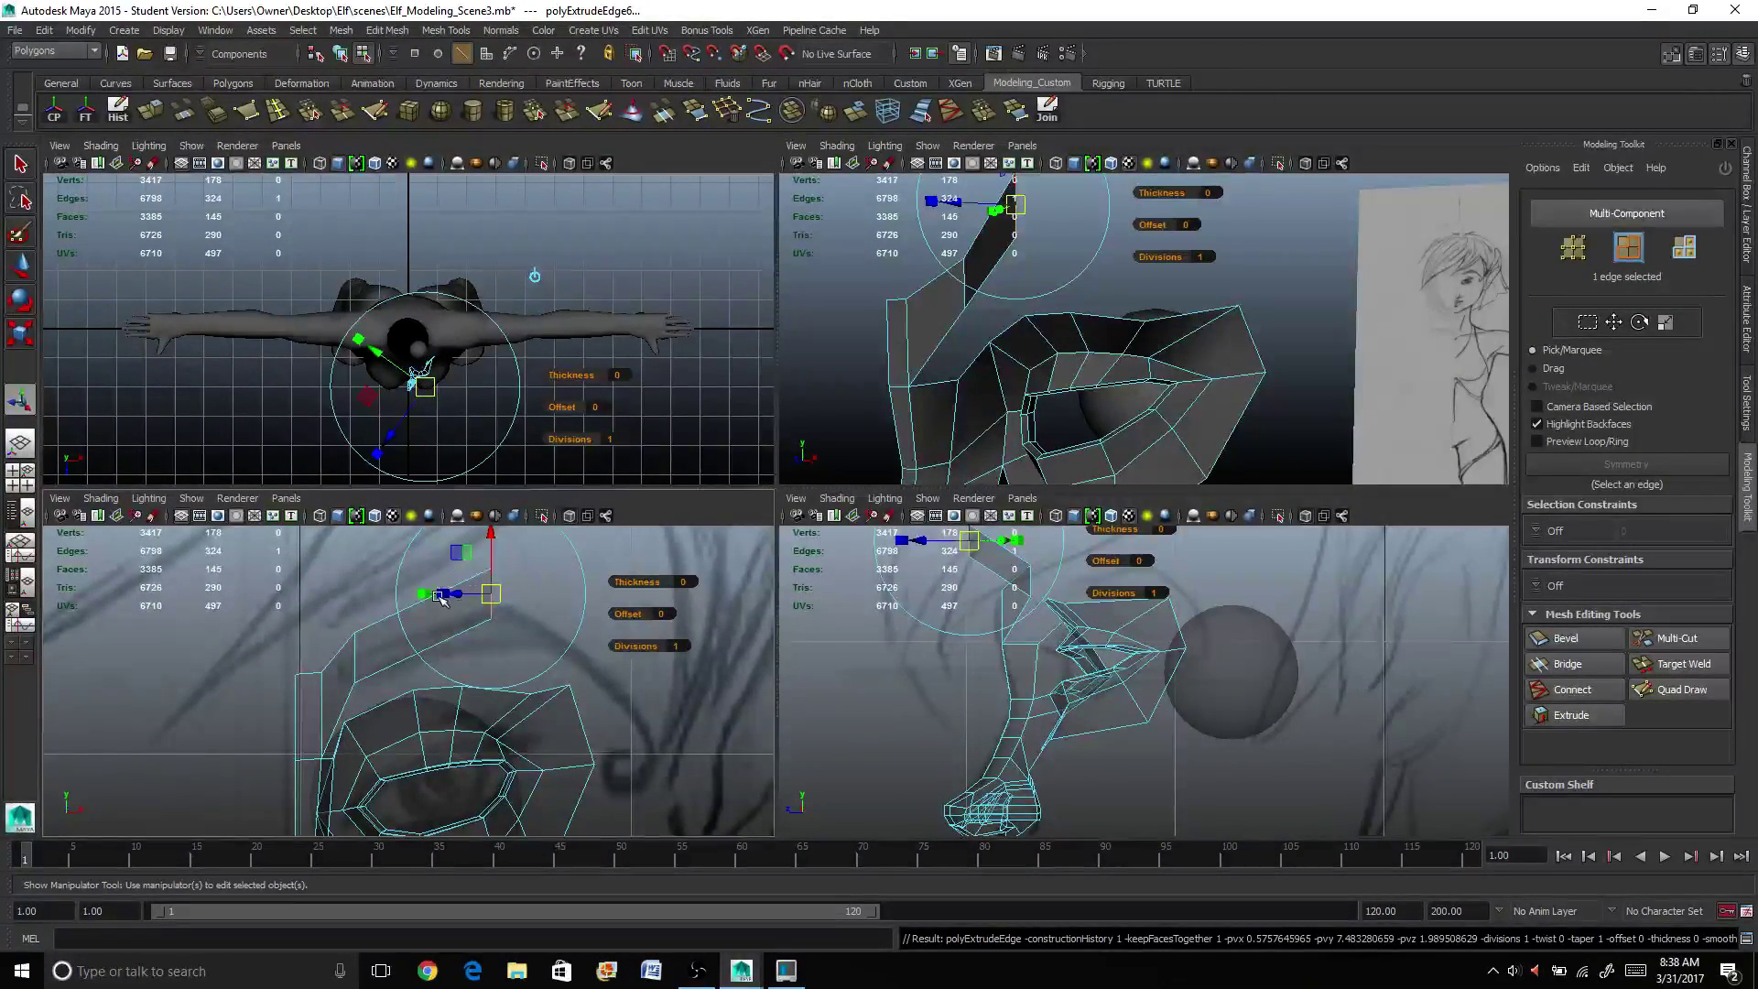
pyautogui.keyDown('alt'); pyautogui.moveTo(538, 600); pyautogui.dragTo(518, 803, button='middle'); pyautogui.keyUp('alt')
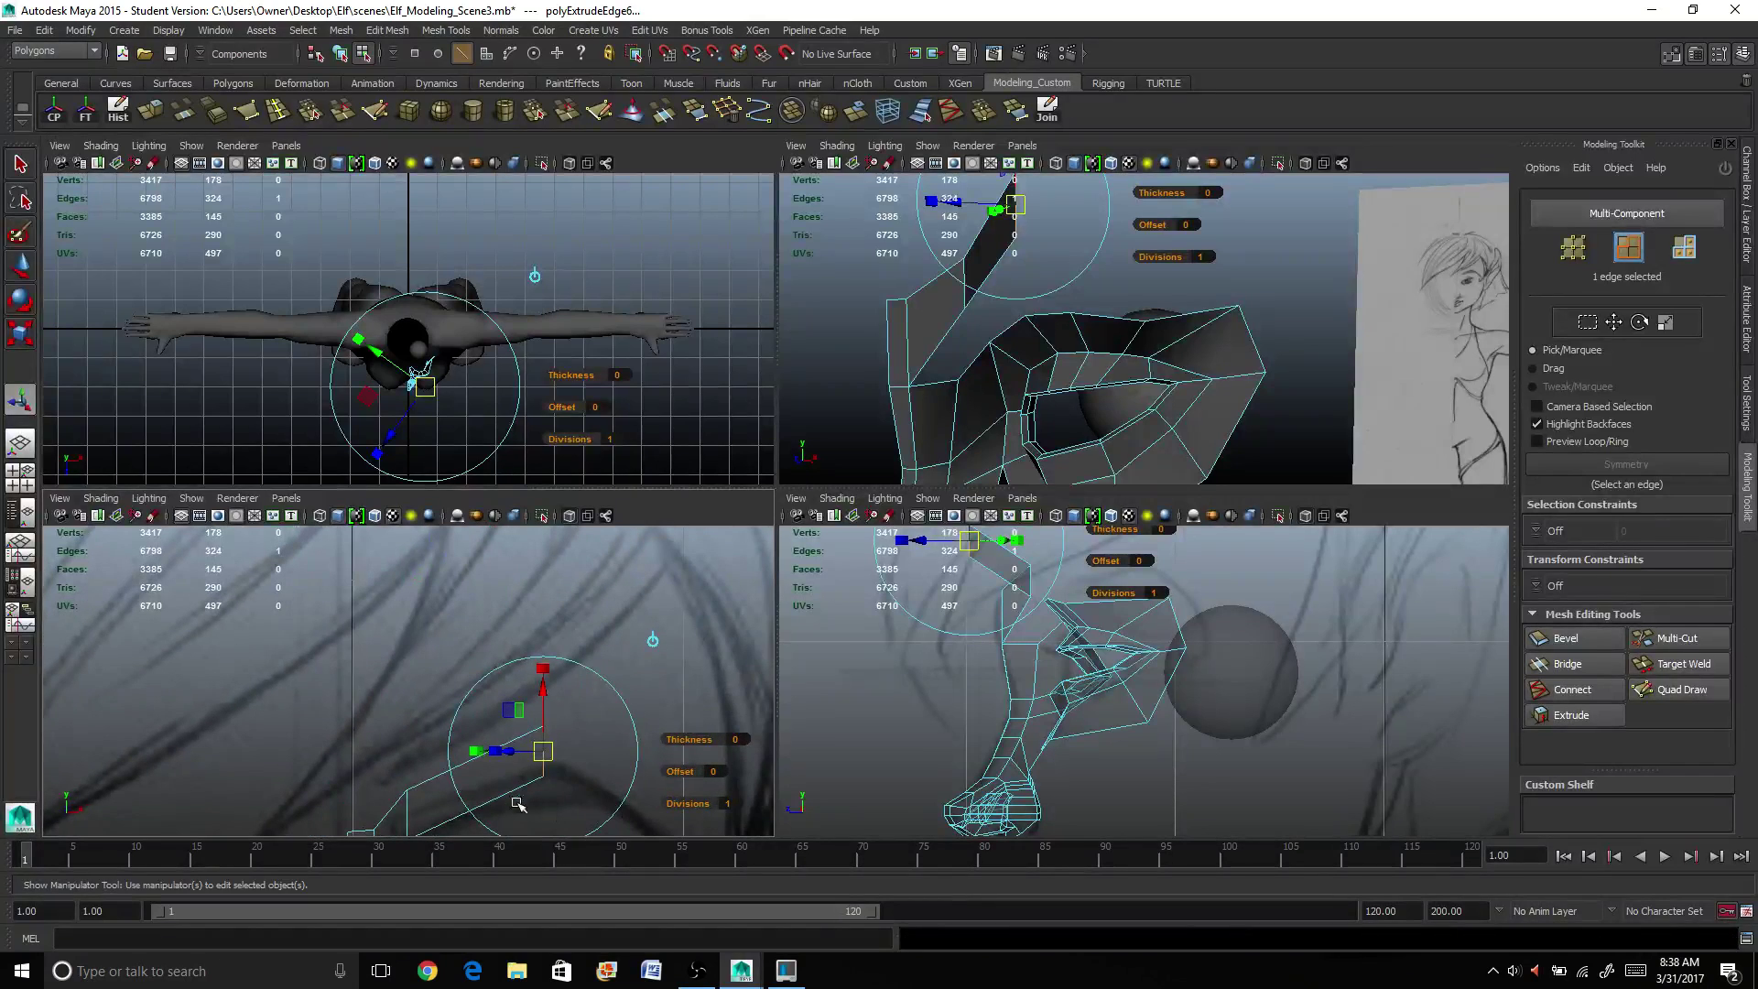
pyautogui.click(651, 640)
pyautogui.keyDown('alt'); pyautogui.moveTo(636, 715); pyautogui.dragTo(582, 618, button='middle'); pyautogui.keyUp('alt')
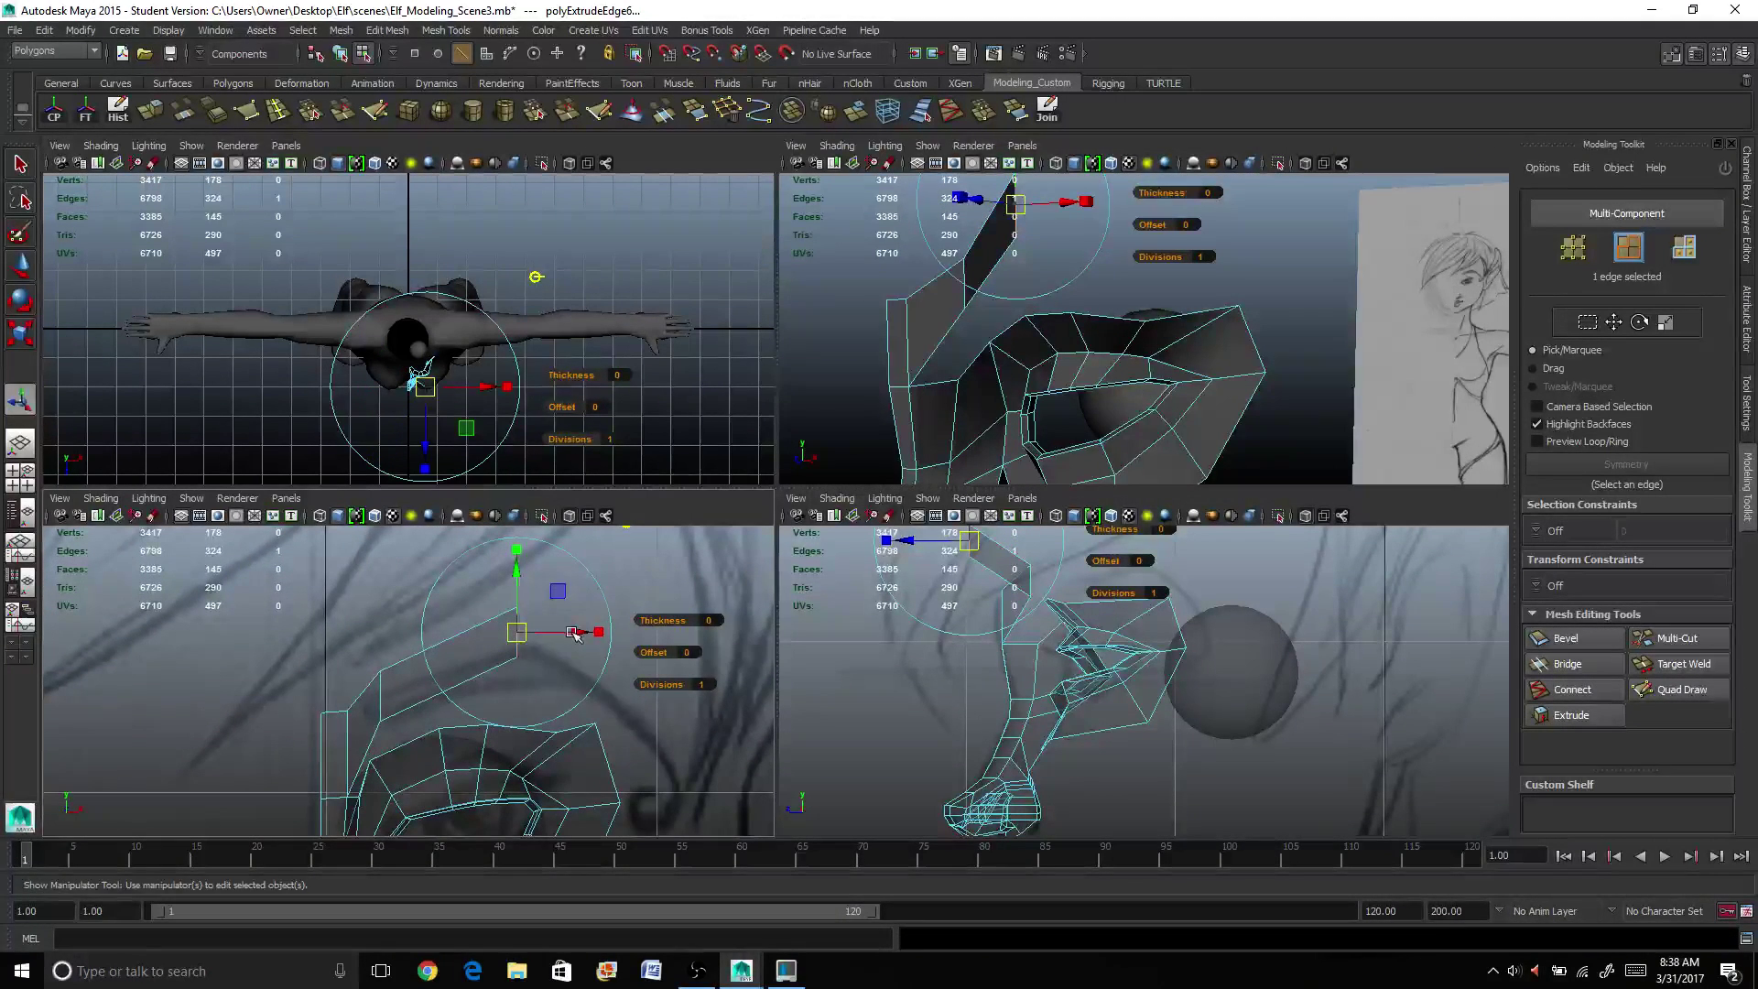
pyautogui.moveTo(575, 633); pyautogui.dragTo(678, 633)
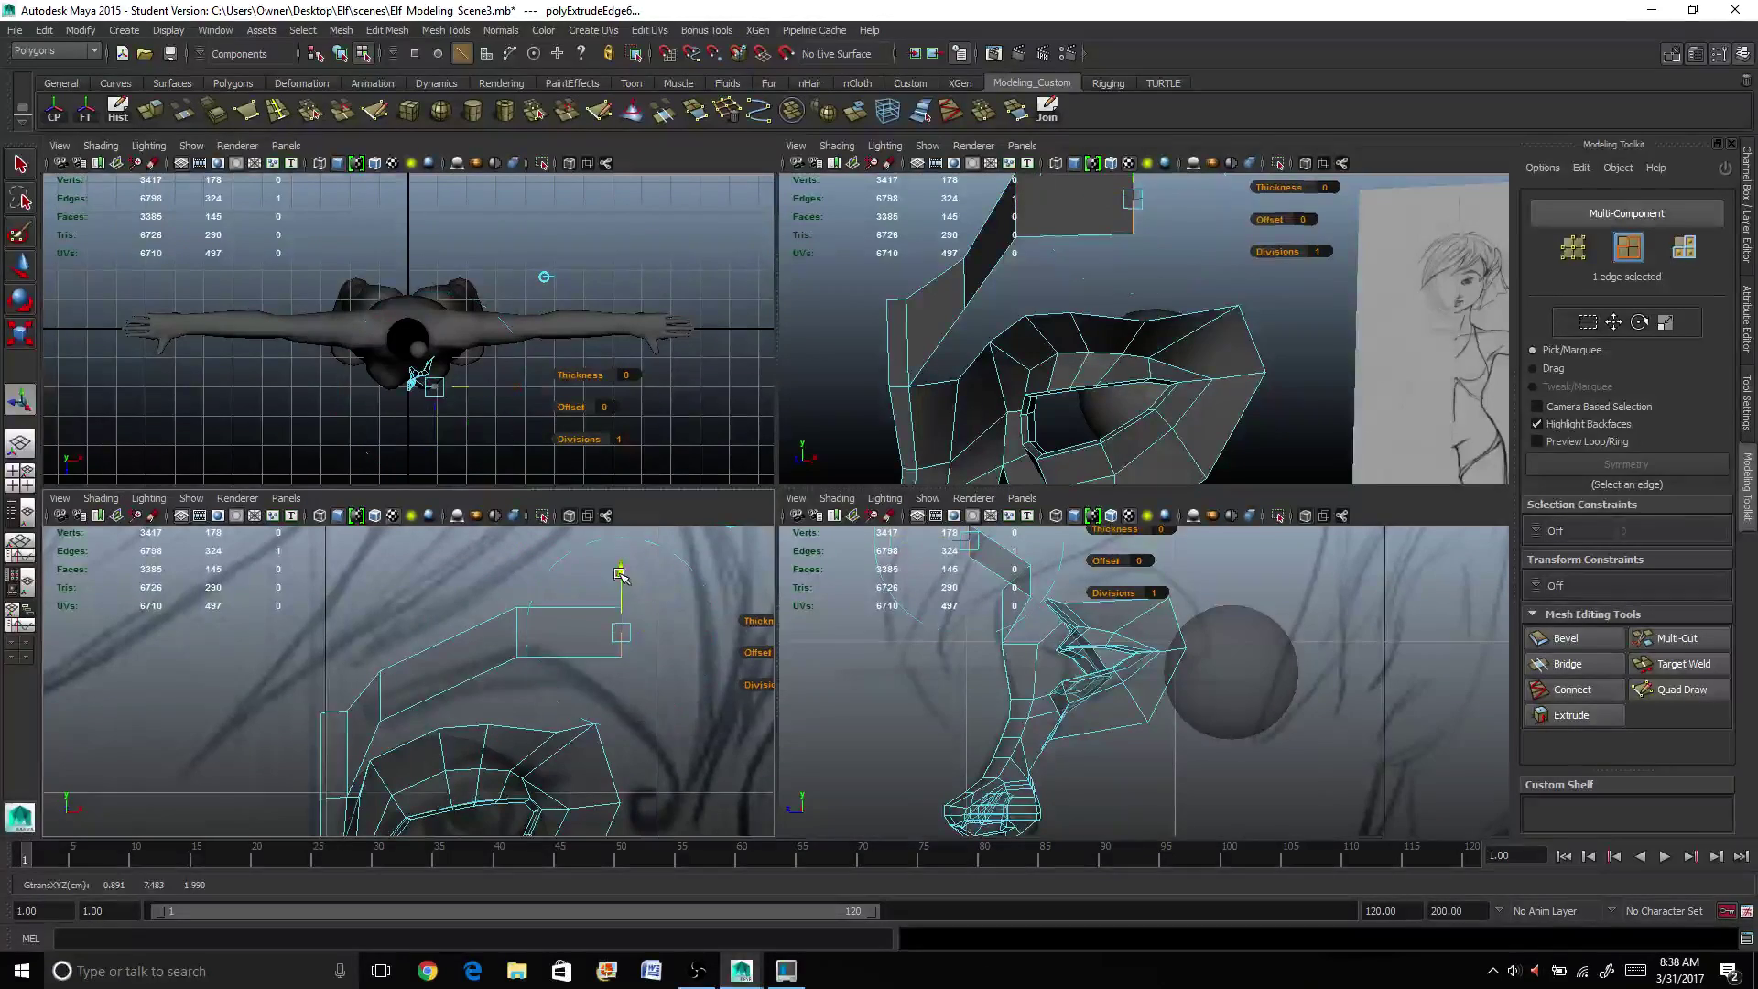
pyautogui.moveTo(620, 574); pyautogui.dragTo(619, 603)
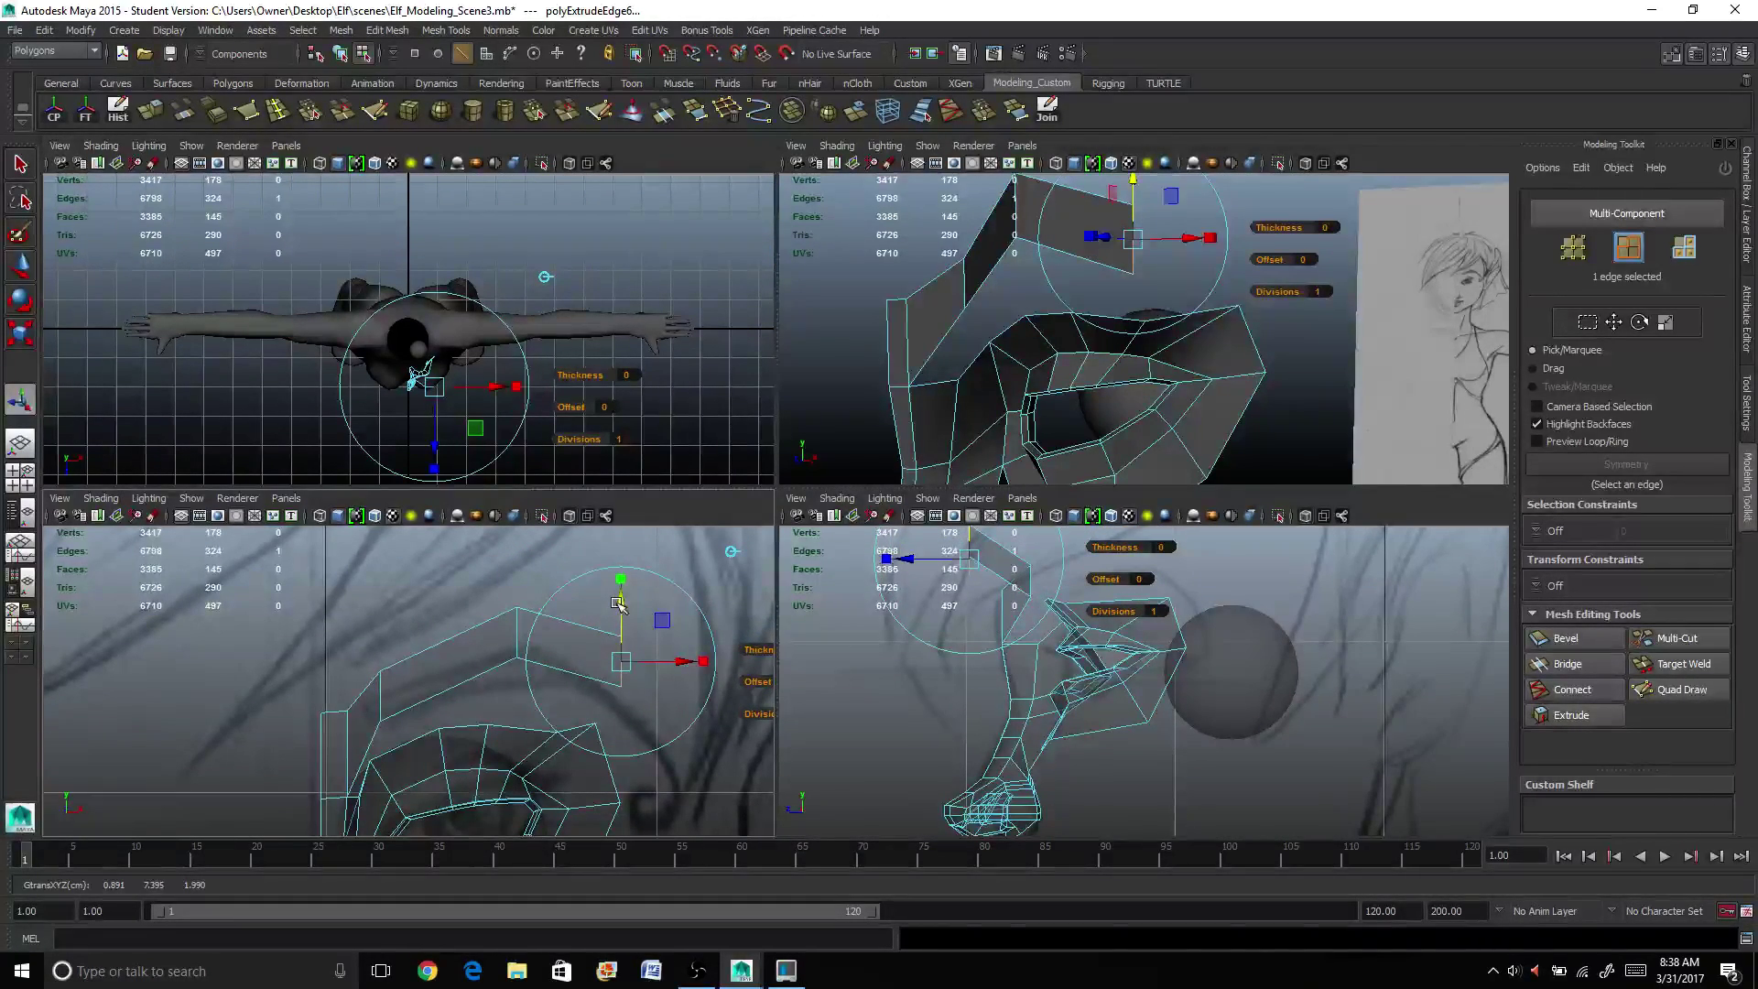
# Step: Extrude a short outer brow segment outward and push its end edge far back along Z towards the side of the head
pyautogui.hotkey('ctrl', 'e')
pyautogui.moveTo(561, 662); pyautogui.dragTo(617, 662)
pyautogui.moveTo(678, 610); pyautogui.dragTo(677, 674)
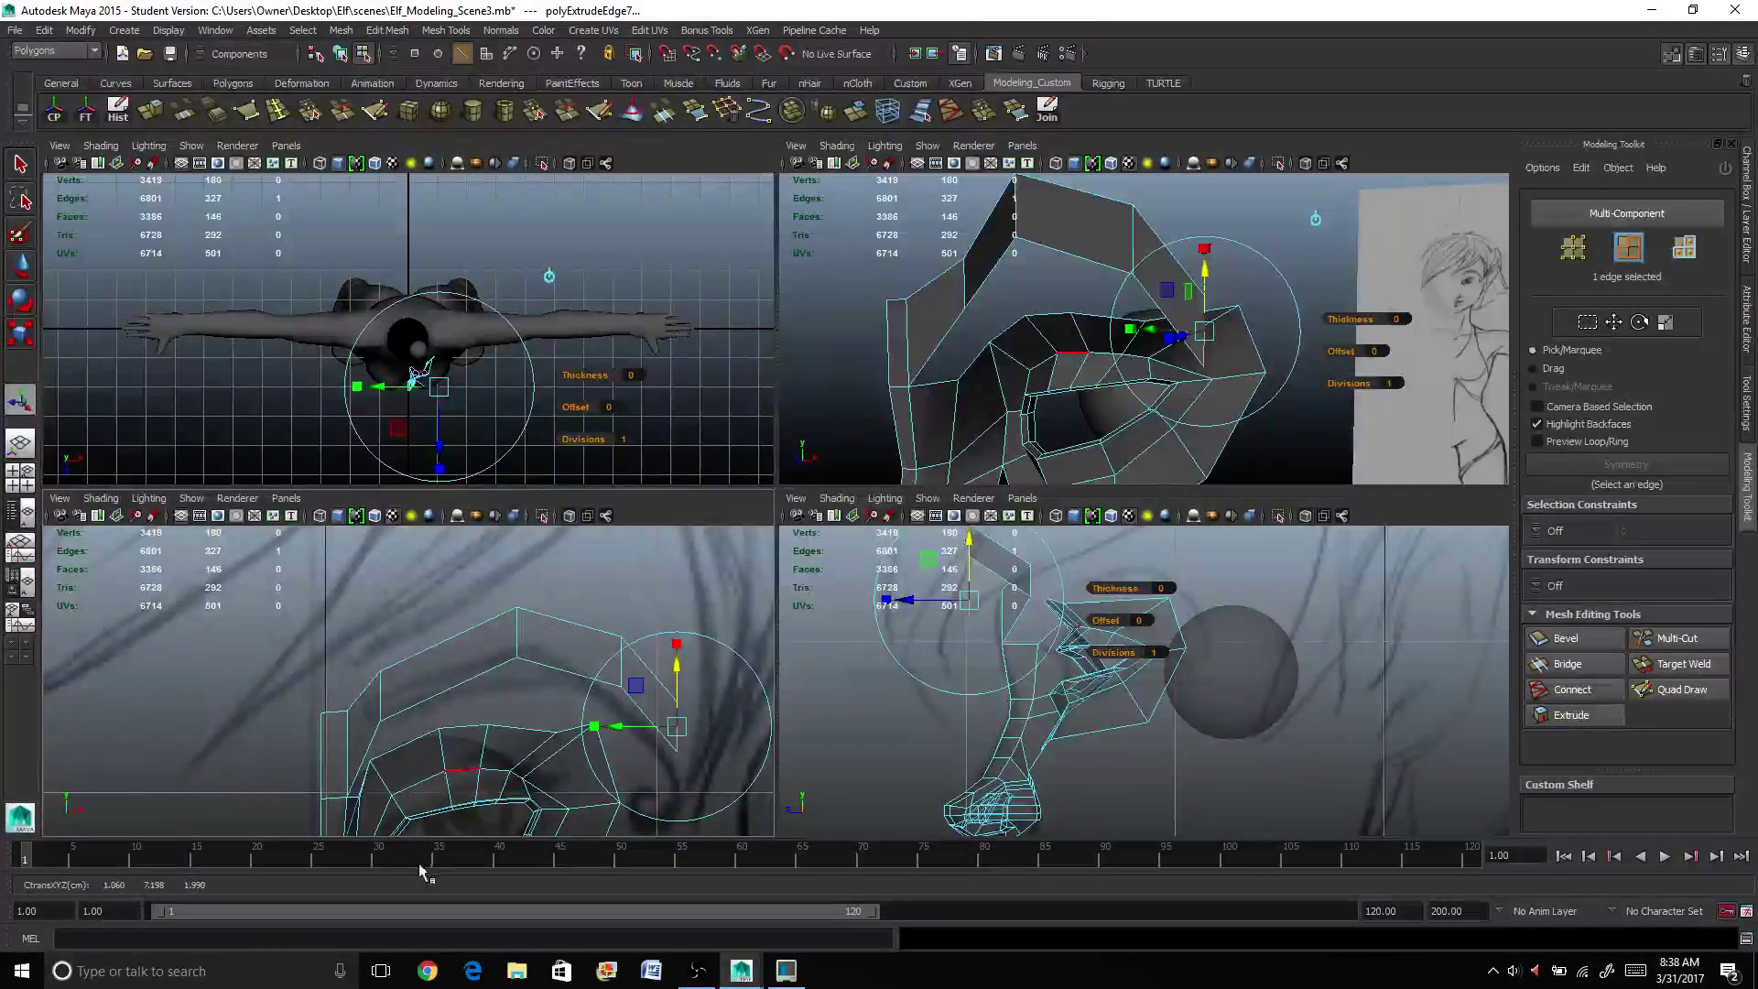
pyautogui.keyDown('alt'); pyautogui.moveTo(1212, 378); pyautogui.dragTo(1151, 435); pyautogui.keyUp('alt')
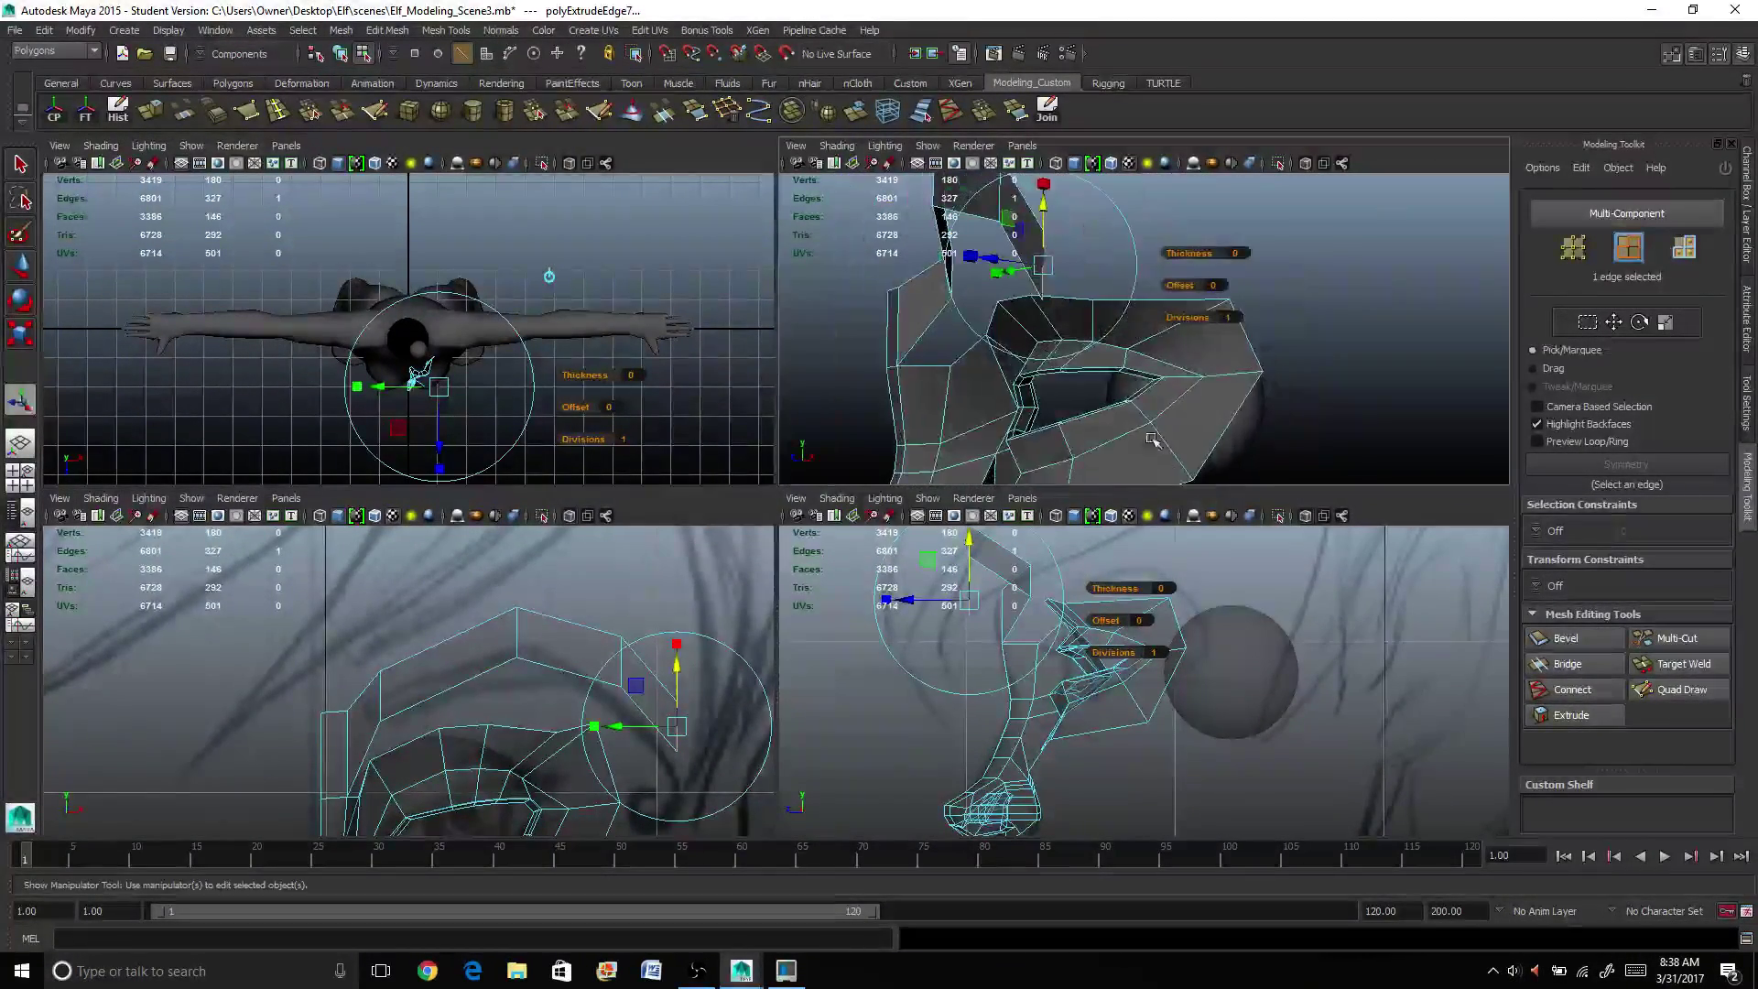
pyautogui.scroll(-5, 1004, 621)
pyautogui.scroll(2, 1005, 621)
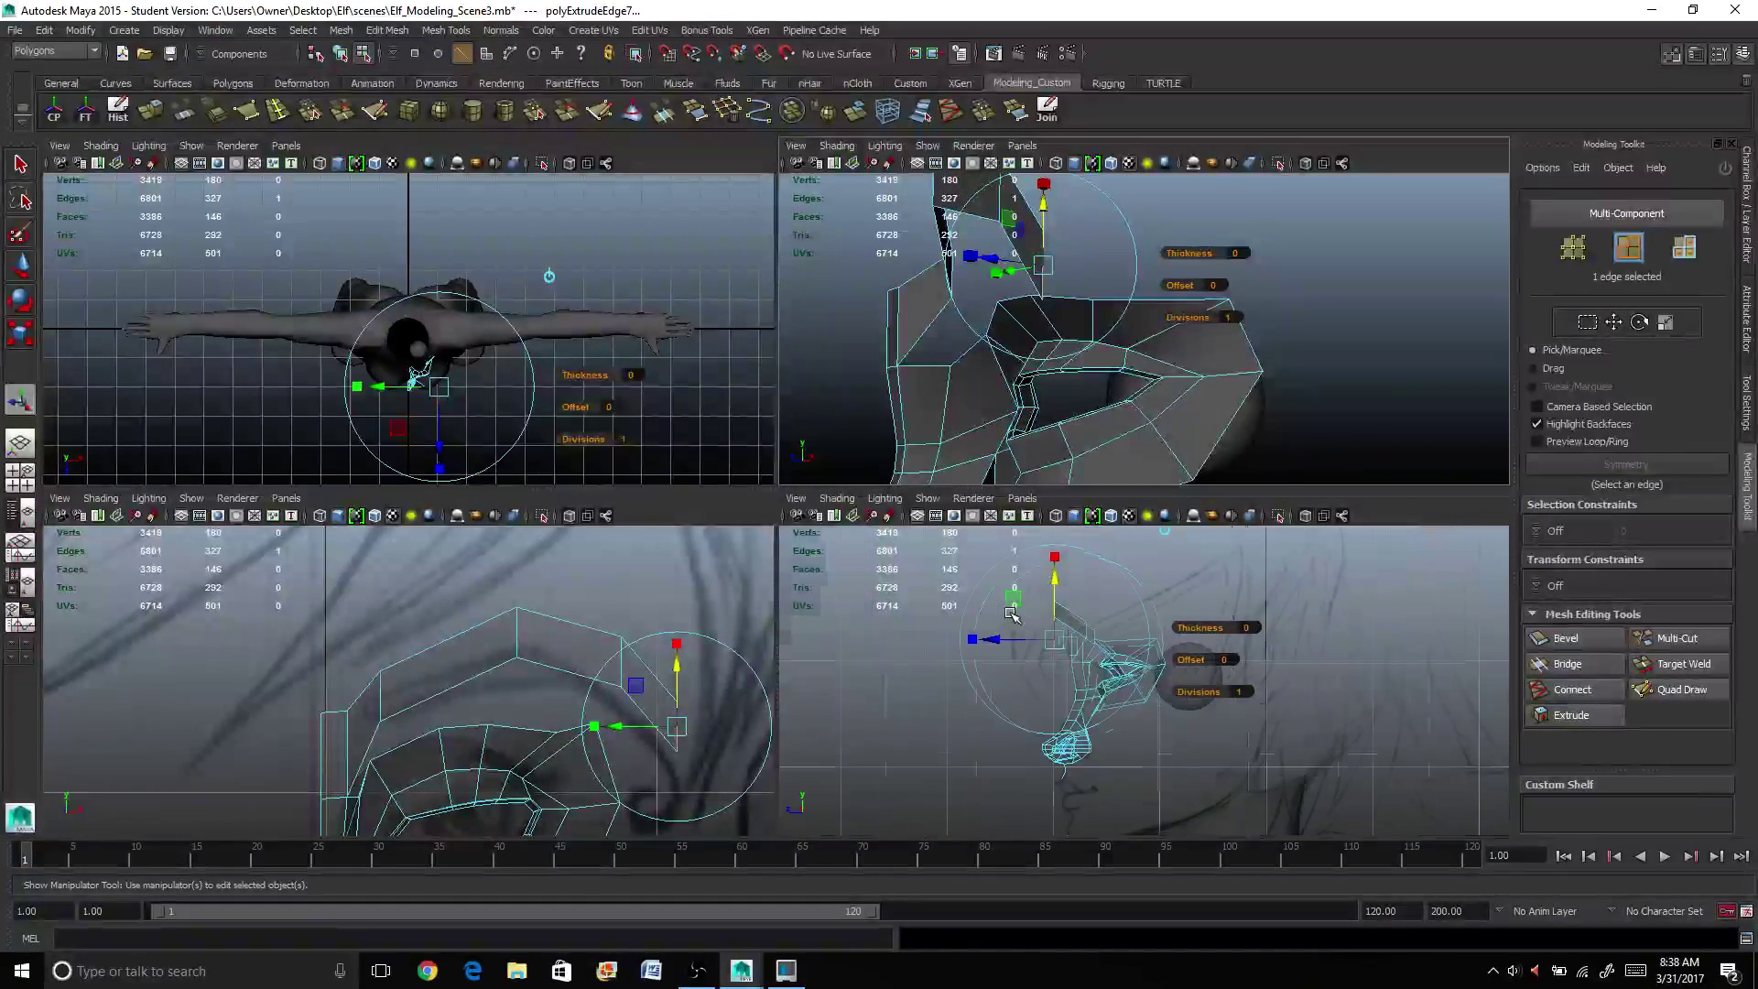
pyautogui.moveTo(1011, 641); pyautogui.dragTo(1155, 562)
pyautogui.click(1112, 608)
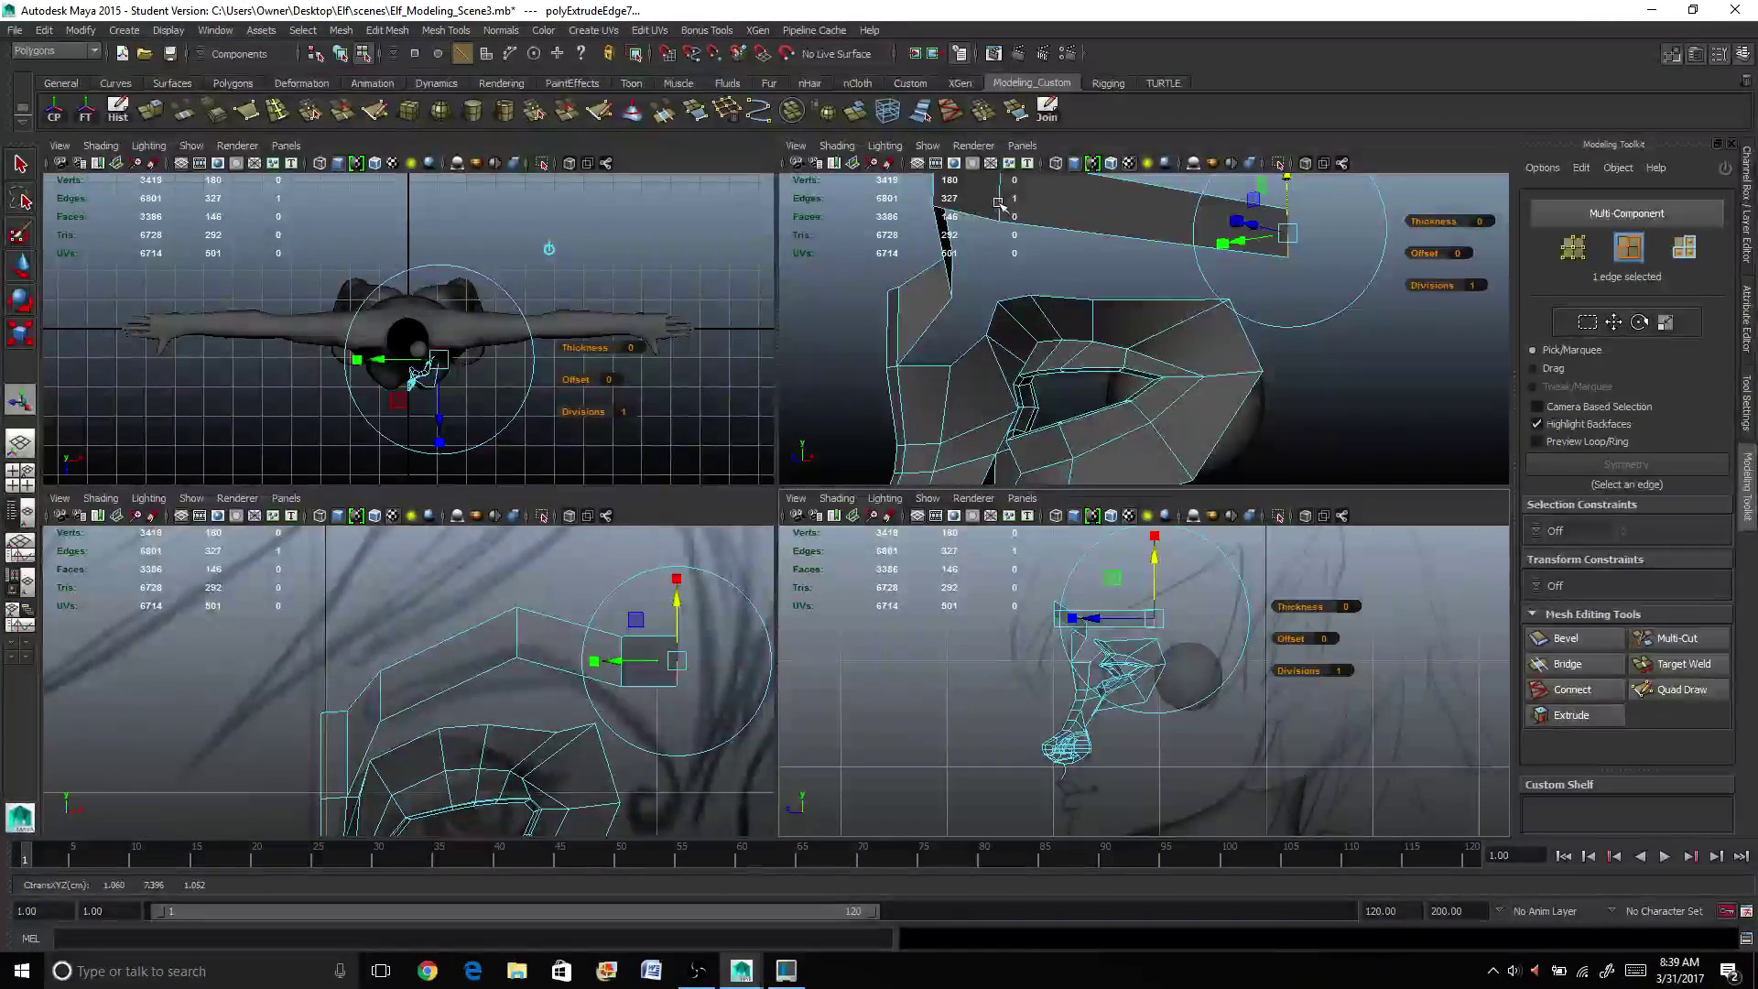
# Step: Move the edge at the brow arch's peak and the next outer edge back along Z to curve the strip around the head
pyautogui.moveTo(531, 549); pyautogui.dragTo(530, 508, button='right')
pyautogui.click(512, 644)
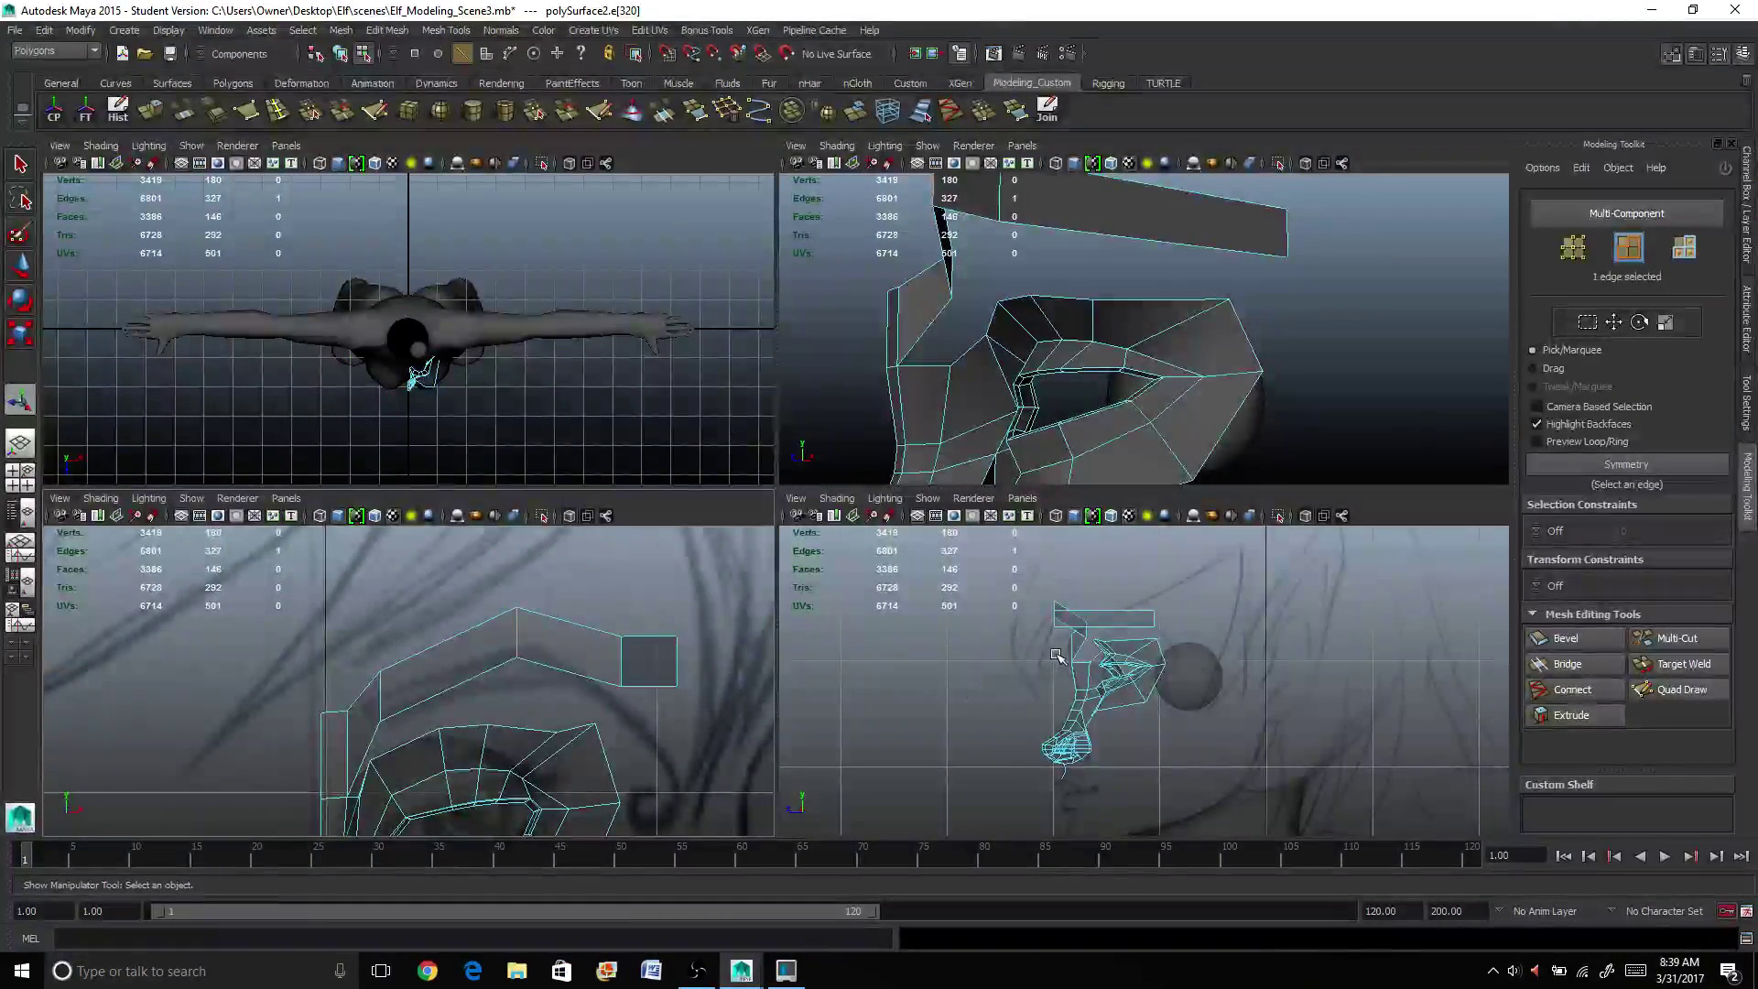
pyautogui.press('w')
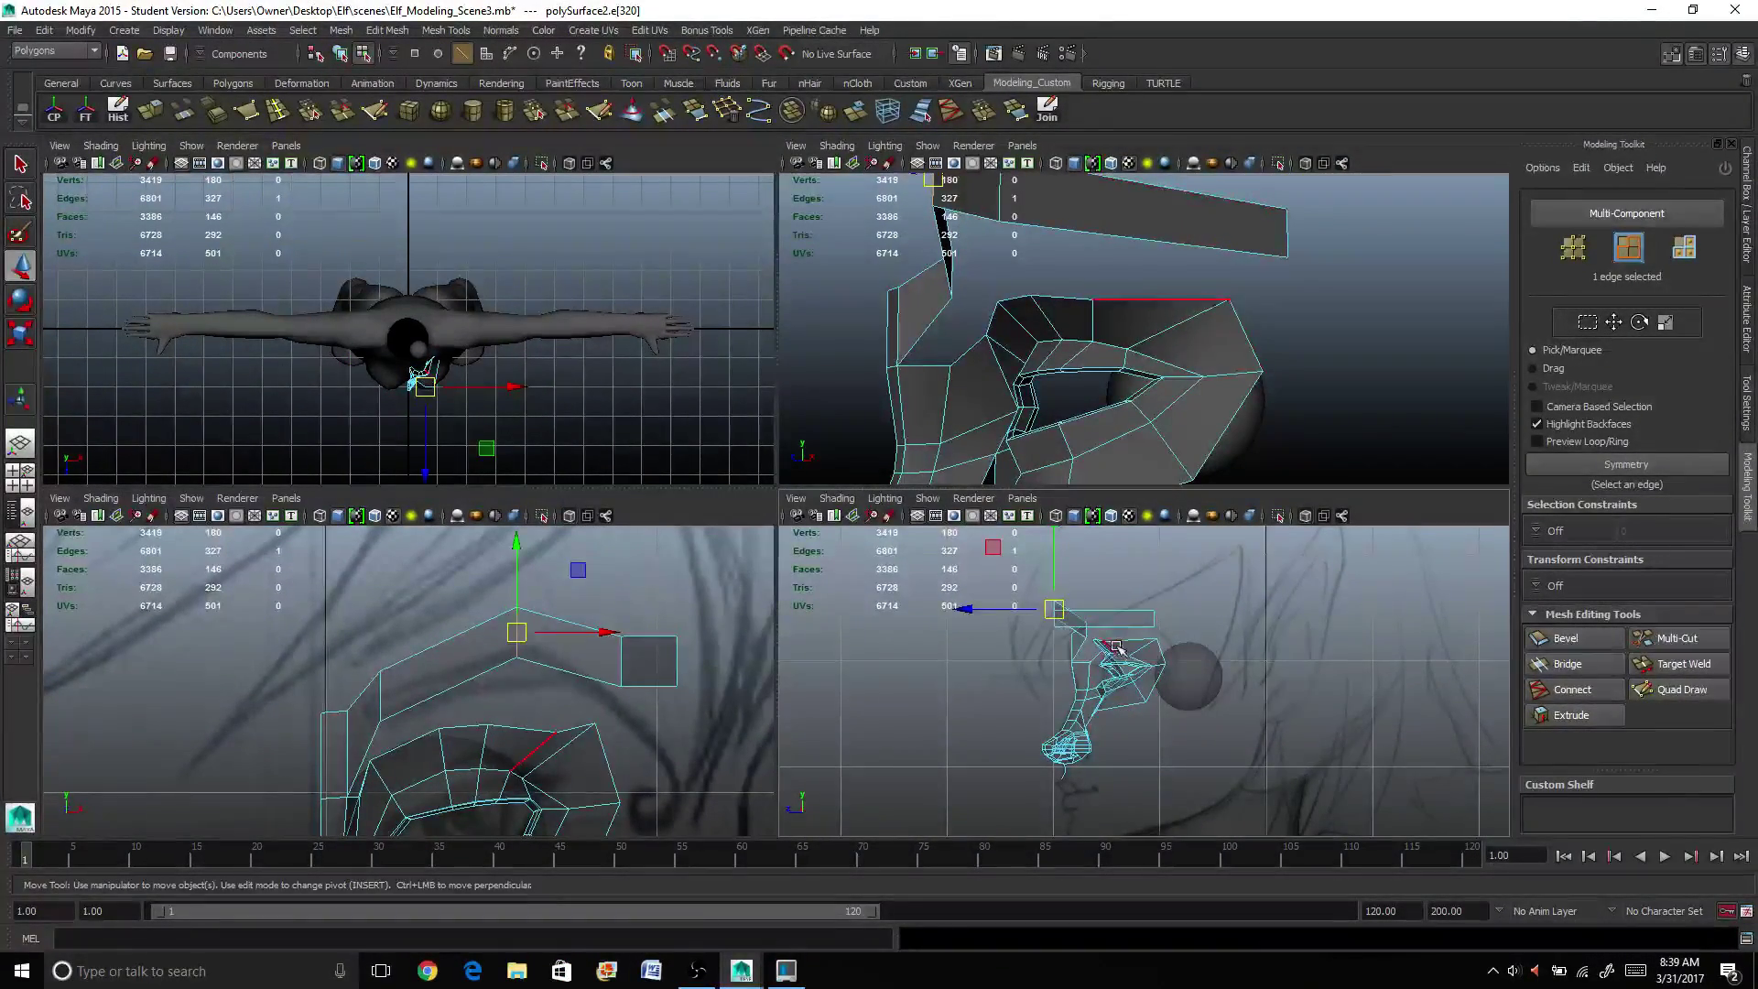
pyautogui.moveTo(956, 604); pyautogui.dragTo(1037, 609)
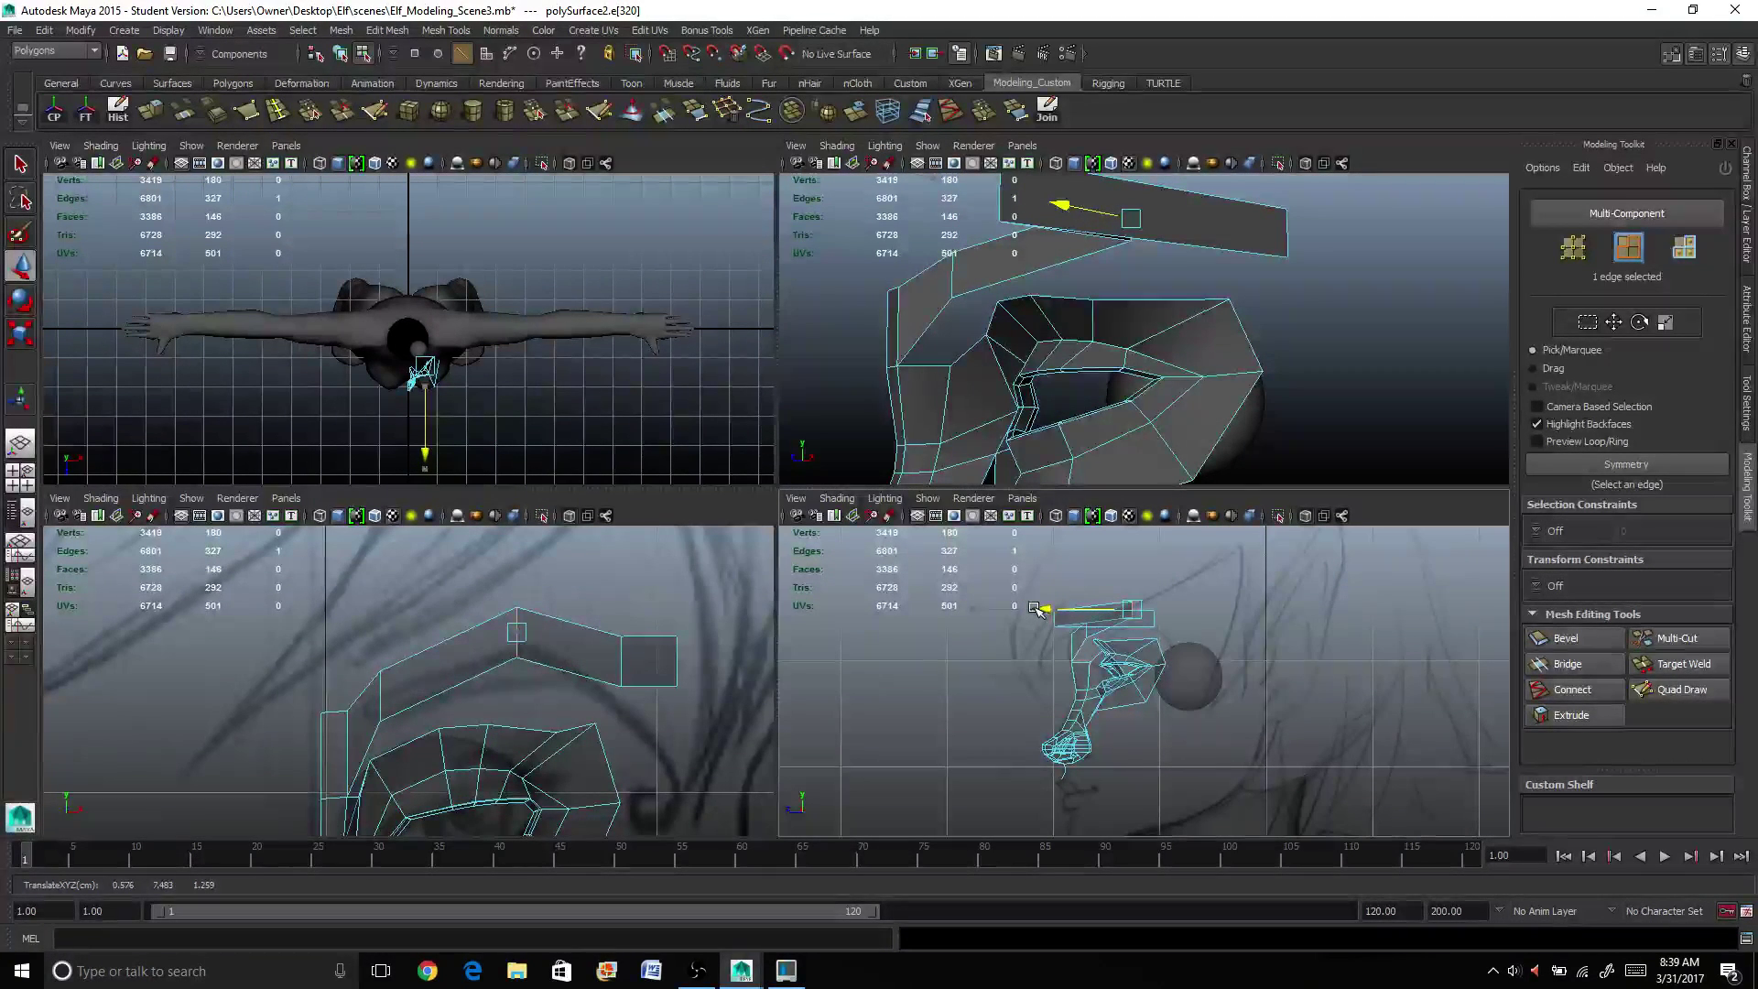
pyautogui.moveTo(612, 665); pyautogui.dragTo(609, 622, button='right')
pyautogui.click(622, 655)
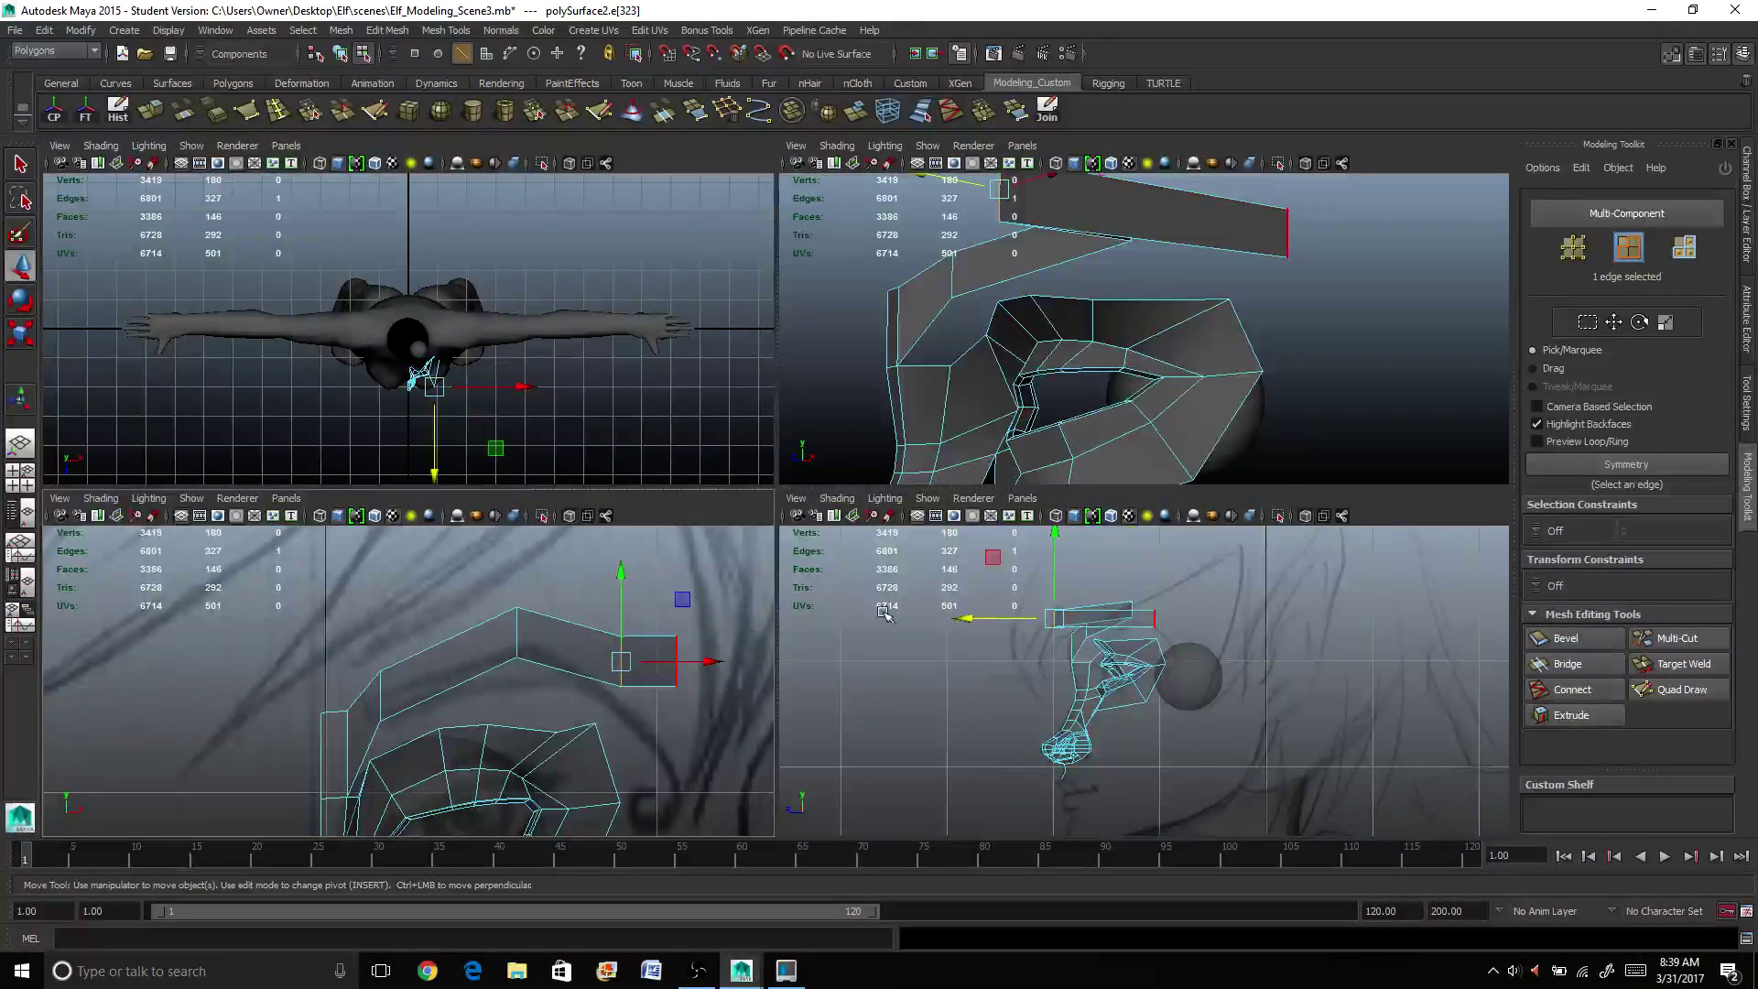
pyautogui.moveTo(970, 622); pyautogui.dragTo(1060, 602)
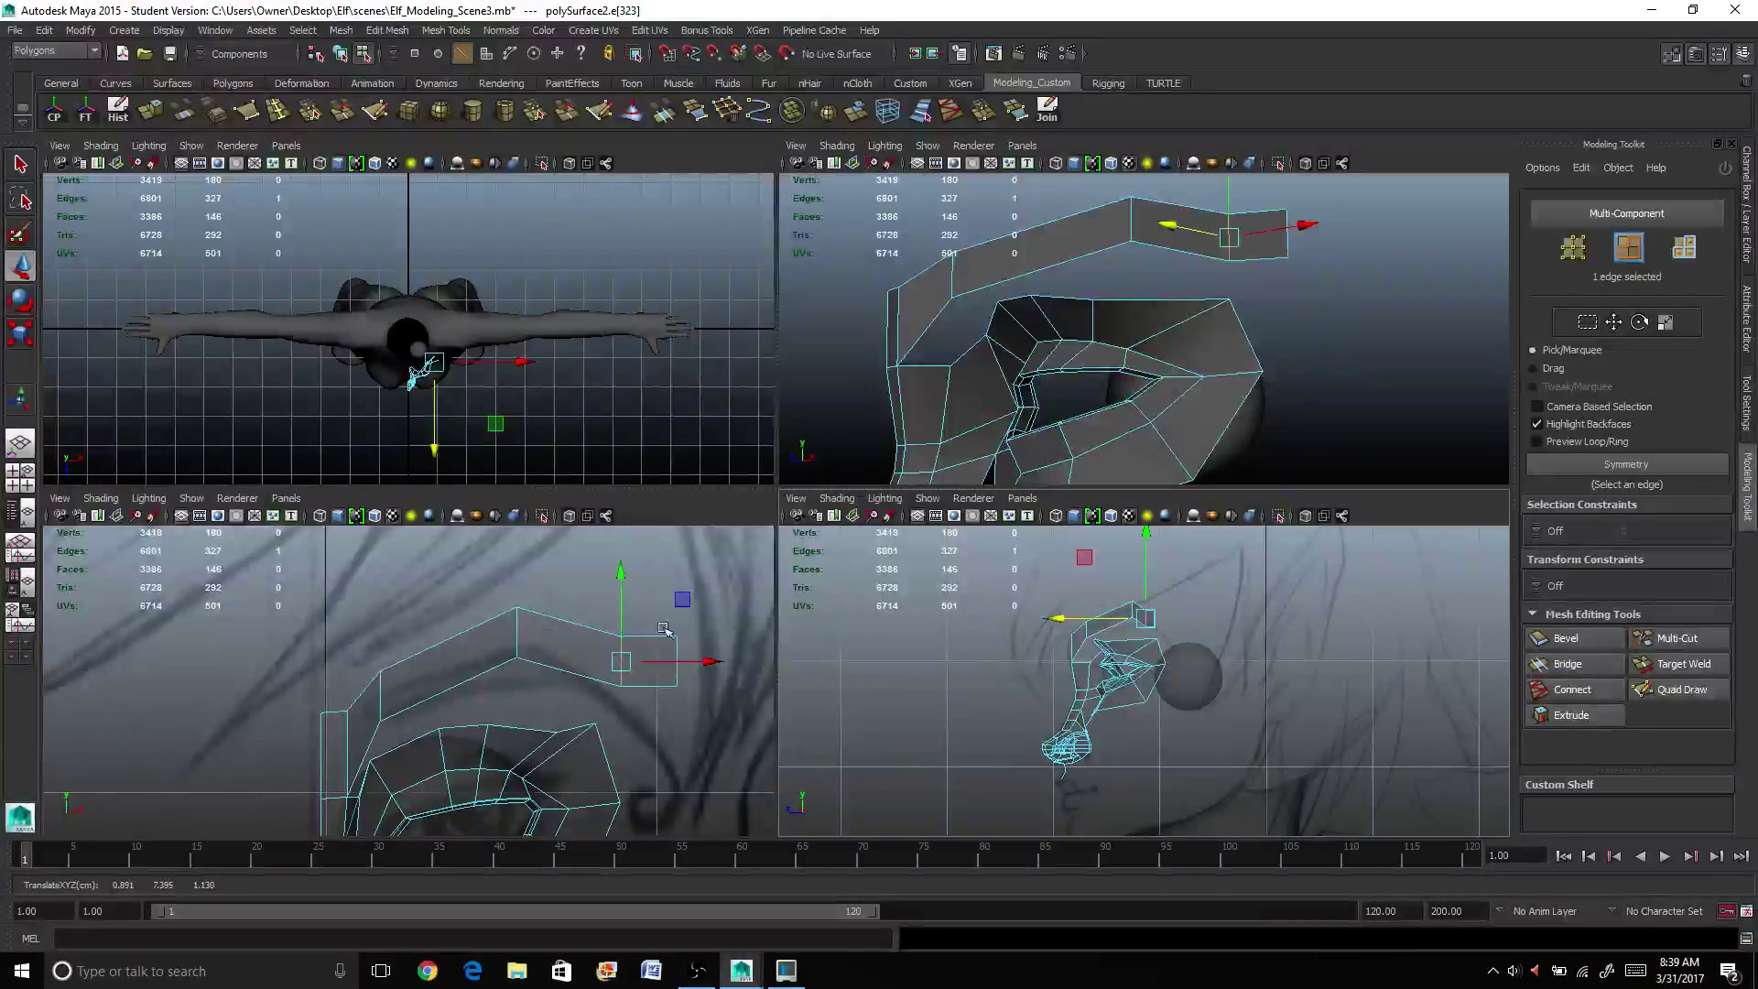
# Step: In the enlarged perspective view, pull the brow's peak edge and the next outer edge forward along Z to smooth the curve
pyautogui.moveTo(379, 699); pyautogui.dragTo(378, 515, button='right')
pyautogui.click(380, 708)
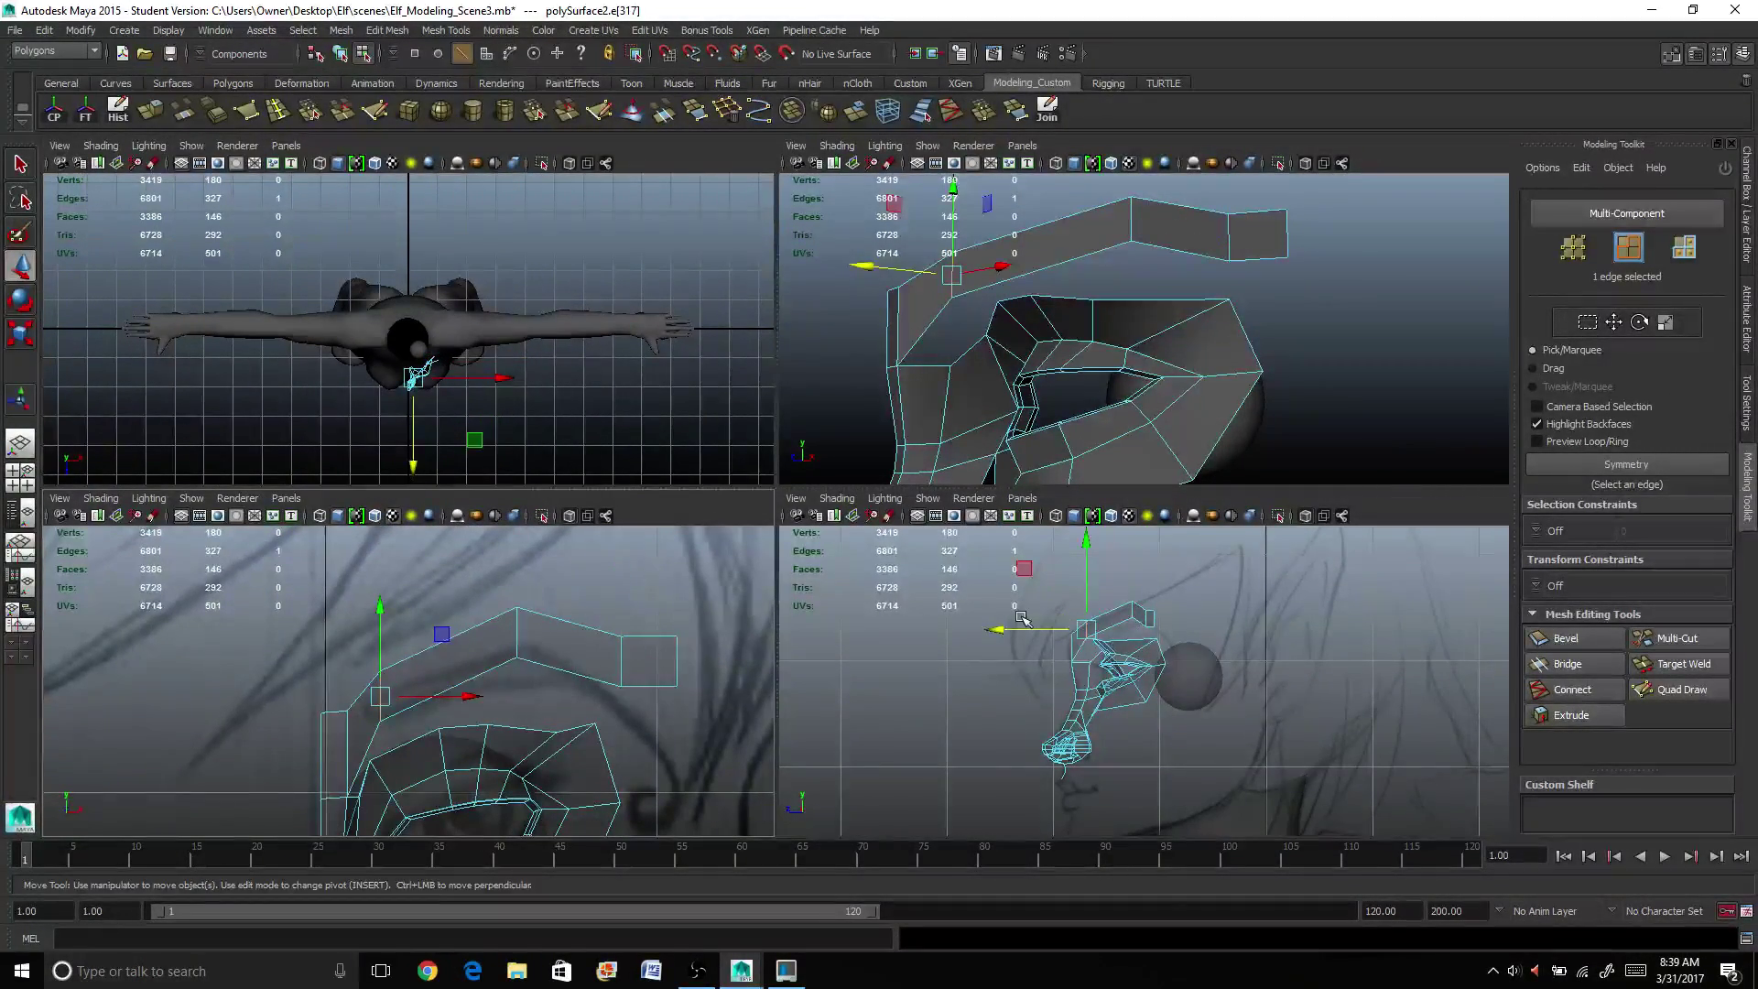
pyautogui.press('space')
pyautogui.moveTo(1041, 343)
pyautogui.keyDown('alt'); pyautogui.mouseDown()
pyautogui.moveTo(943, 464)
pyautogui.moveTo(1016, 462)
pyautogui.moveTo(883, 510)
pyautogui.moveTo(824, 510)
pyautogui.moveTo(868, 467)
pyautogui.moveTo(842, 506)
pyautogui.mouseUp(); pyautogui.keyUp('alt')
pyautogui.click(716, 379)
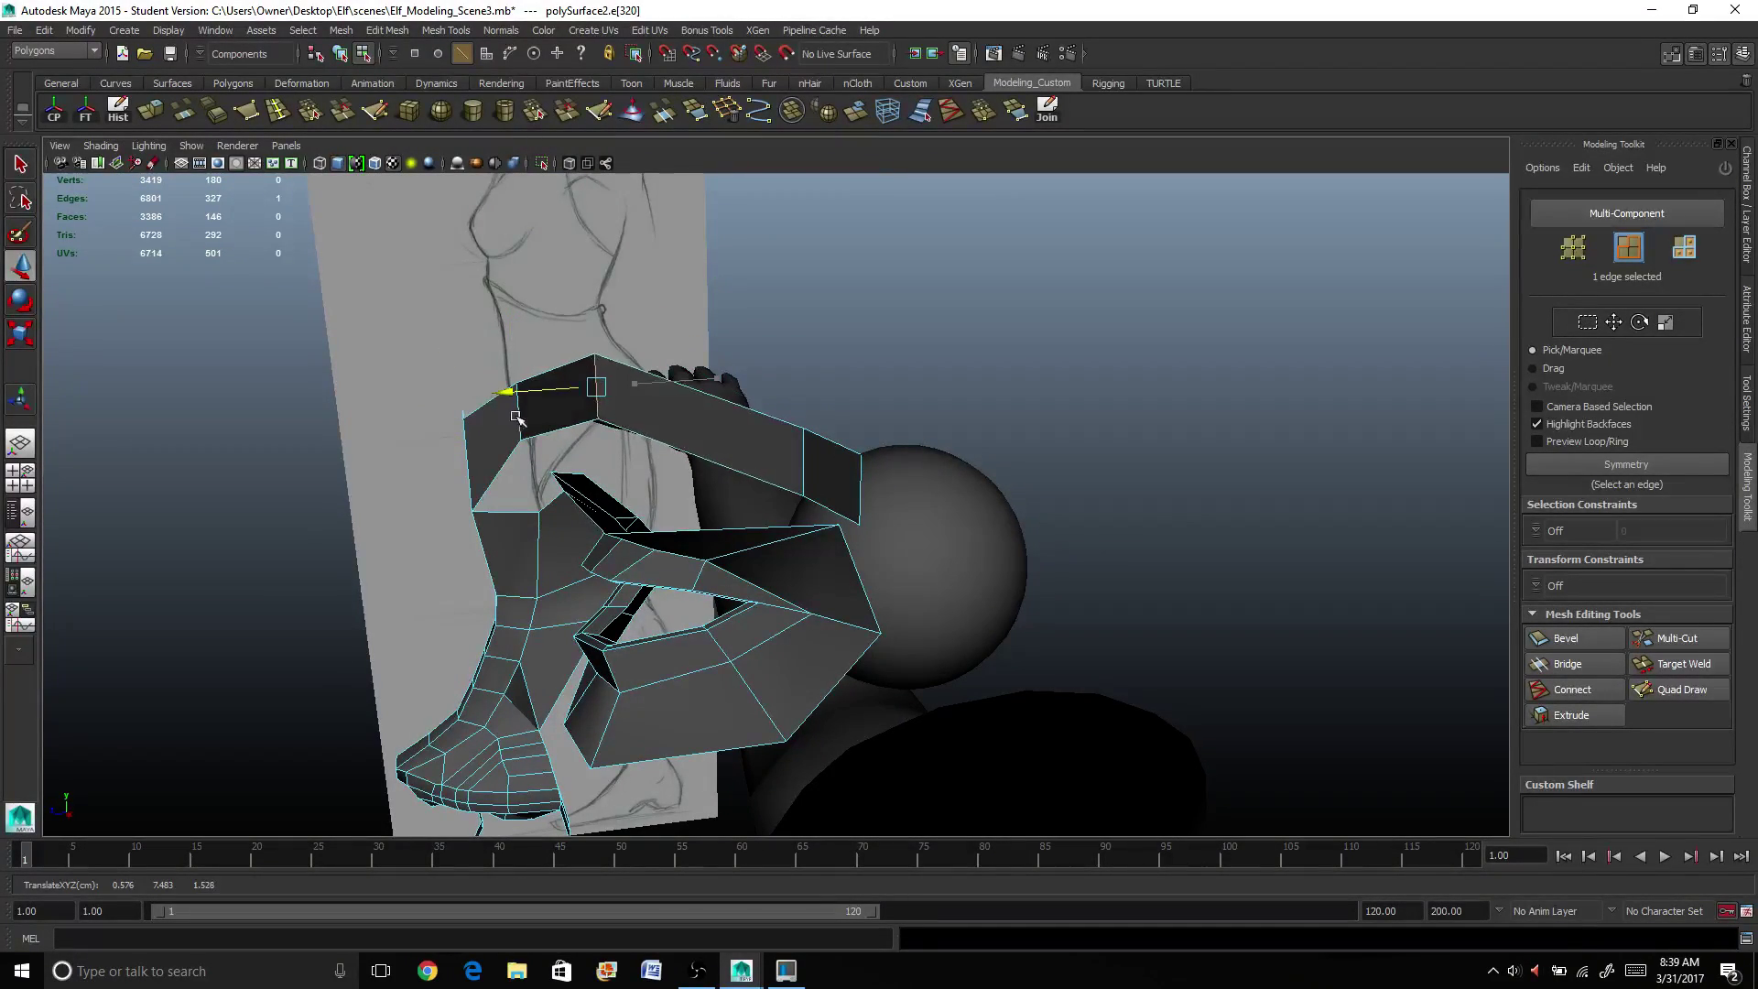
pyautogui.moveTo(522, 392)
pyautogui.keyDown('alt'); pyautogui.mouseDown()
pyautogui.moveTo(551, 428)
pyautogui.moveTo(766, 404)
pyautogui.moveTo(568, 392)
pyautogui.moveTo(530, 408)
pyautogui.moveTo(587, 400)
pyautogui.mouseUp(); pyautogui.keyUp('alt')
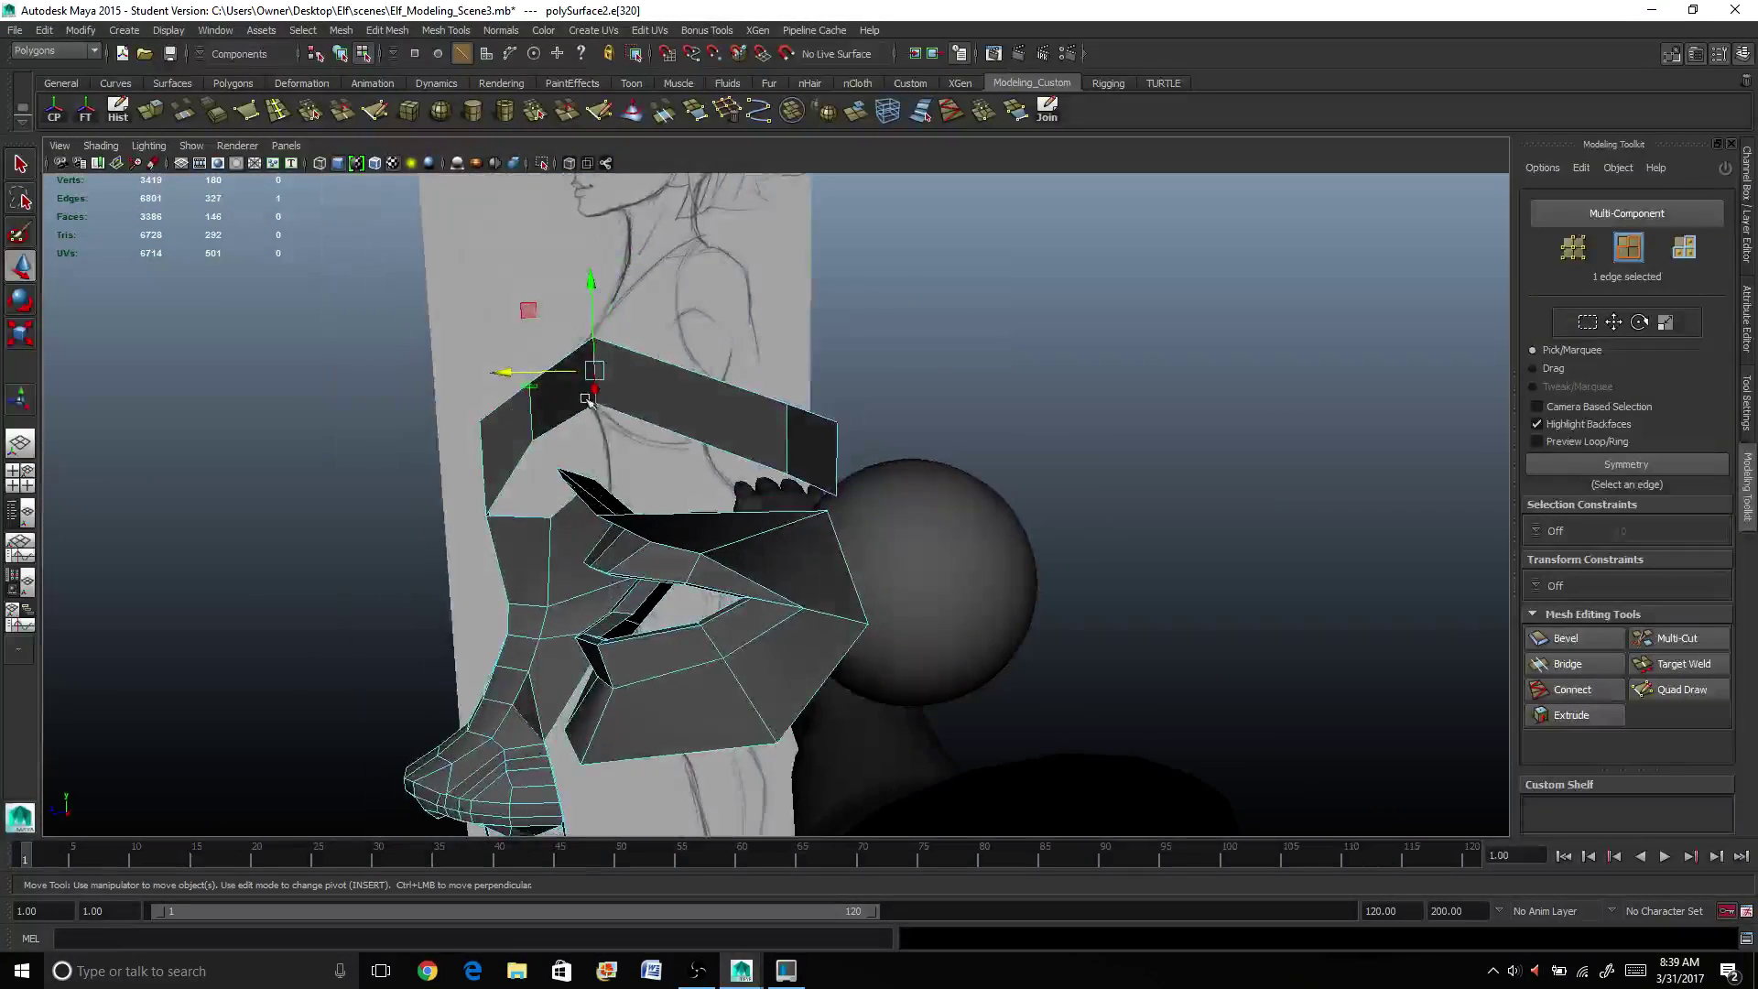
pyautogui.click(495, 371)
pyautogui.keyDown('alt'); pyautogui.moveTo(495, 380); pyautogui.dragTo(881, 330); pyautogui.keyUp('alt')
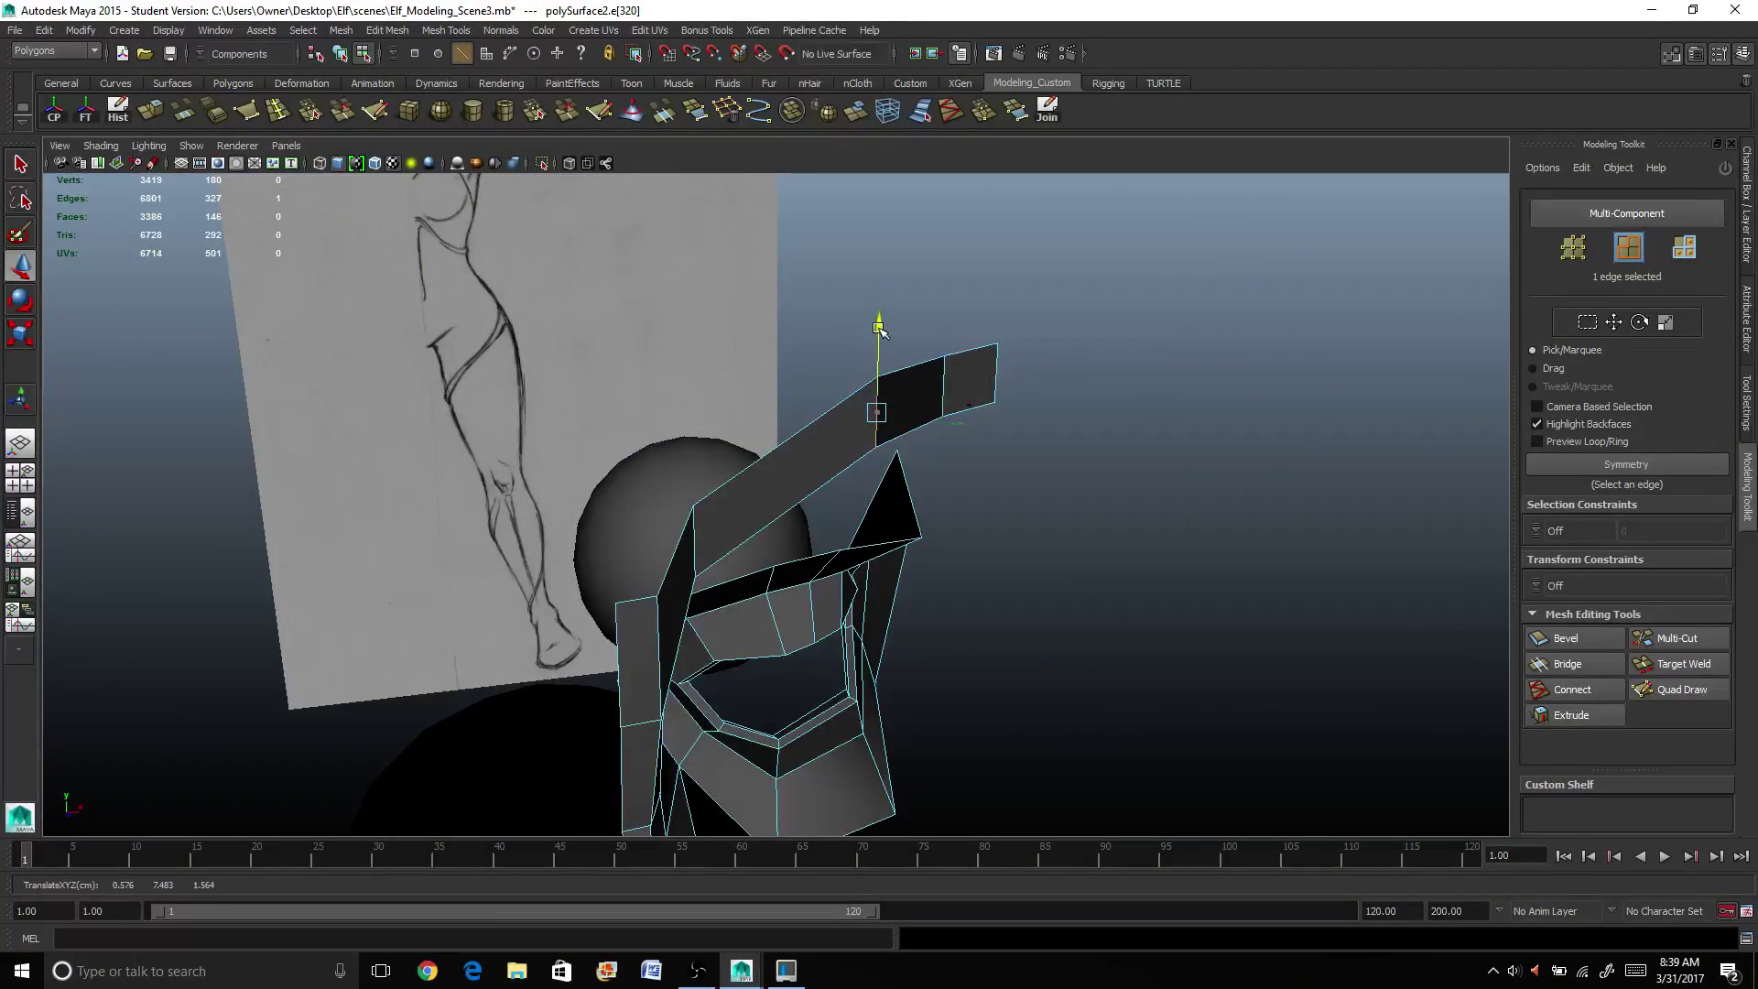
pyautogui.moveTo(905, 437); pyautogui.dragTo(932, 464)
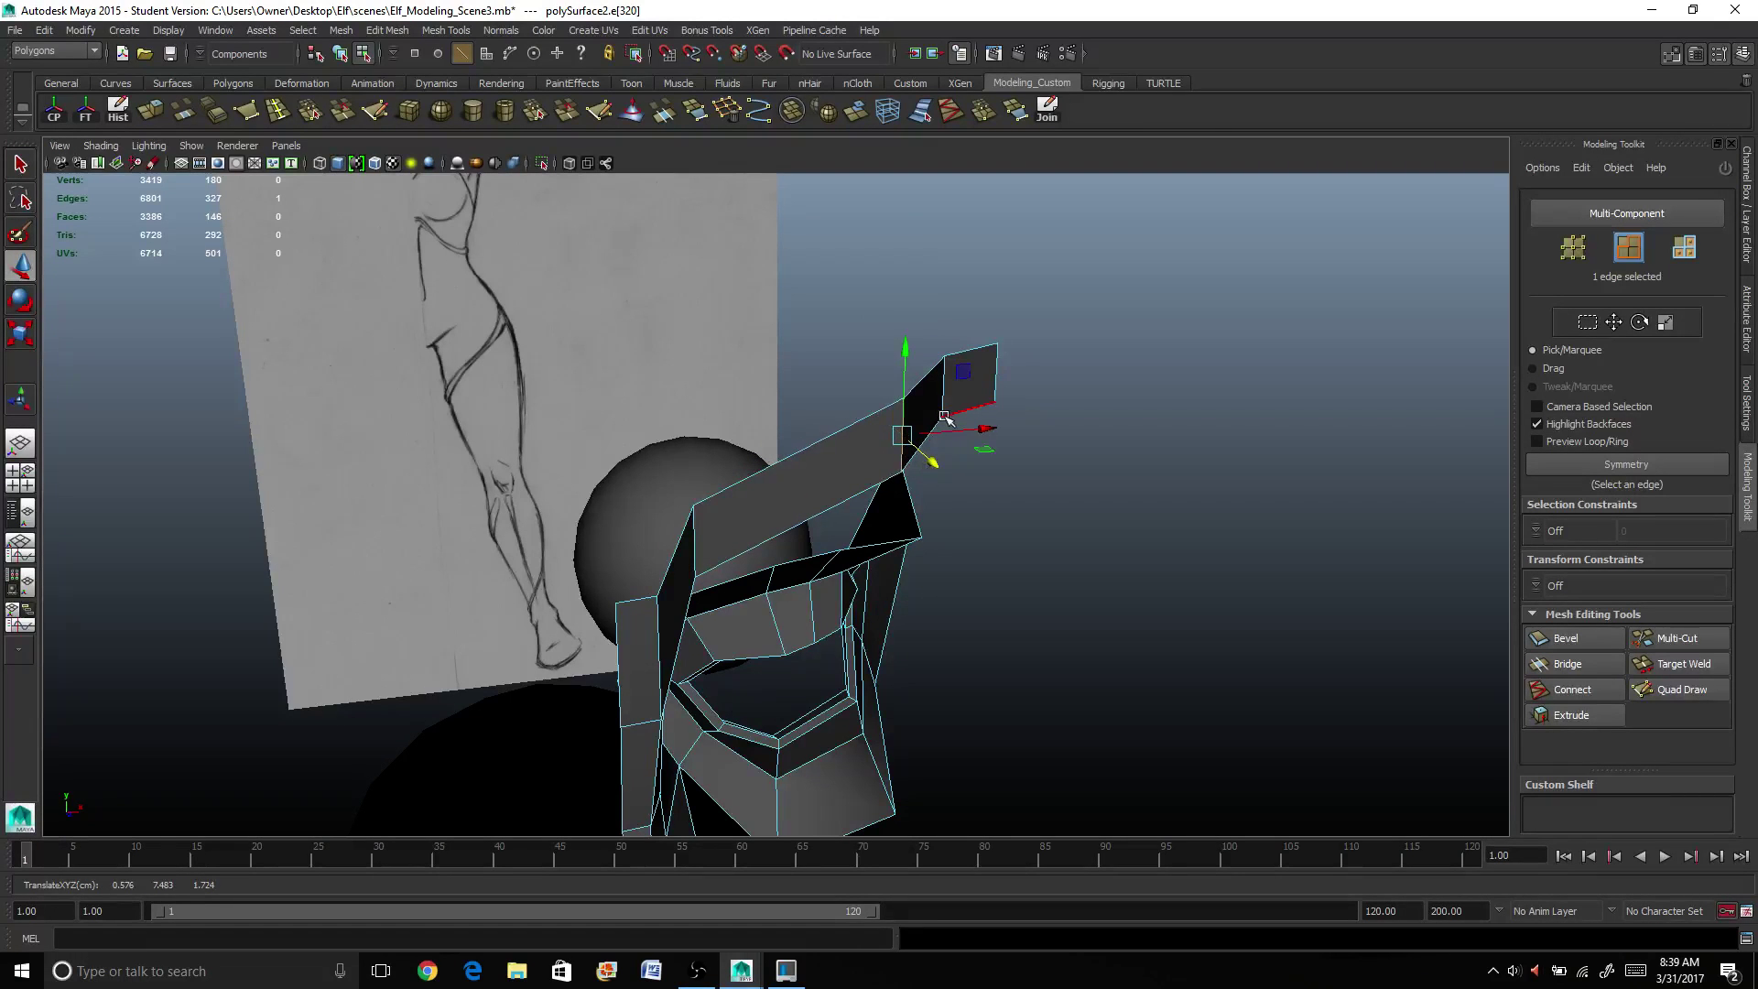
pyautogui.click(943, 403)
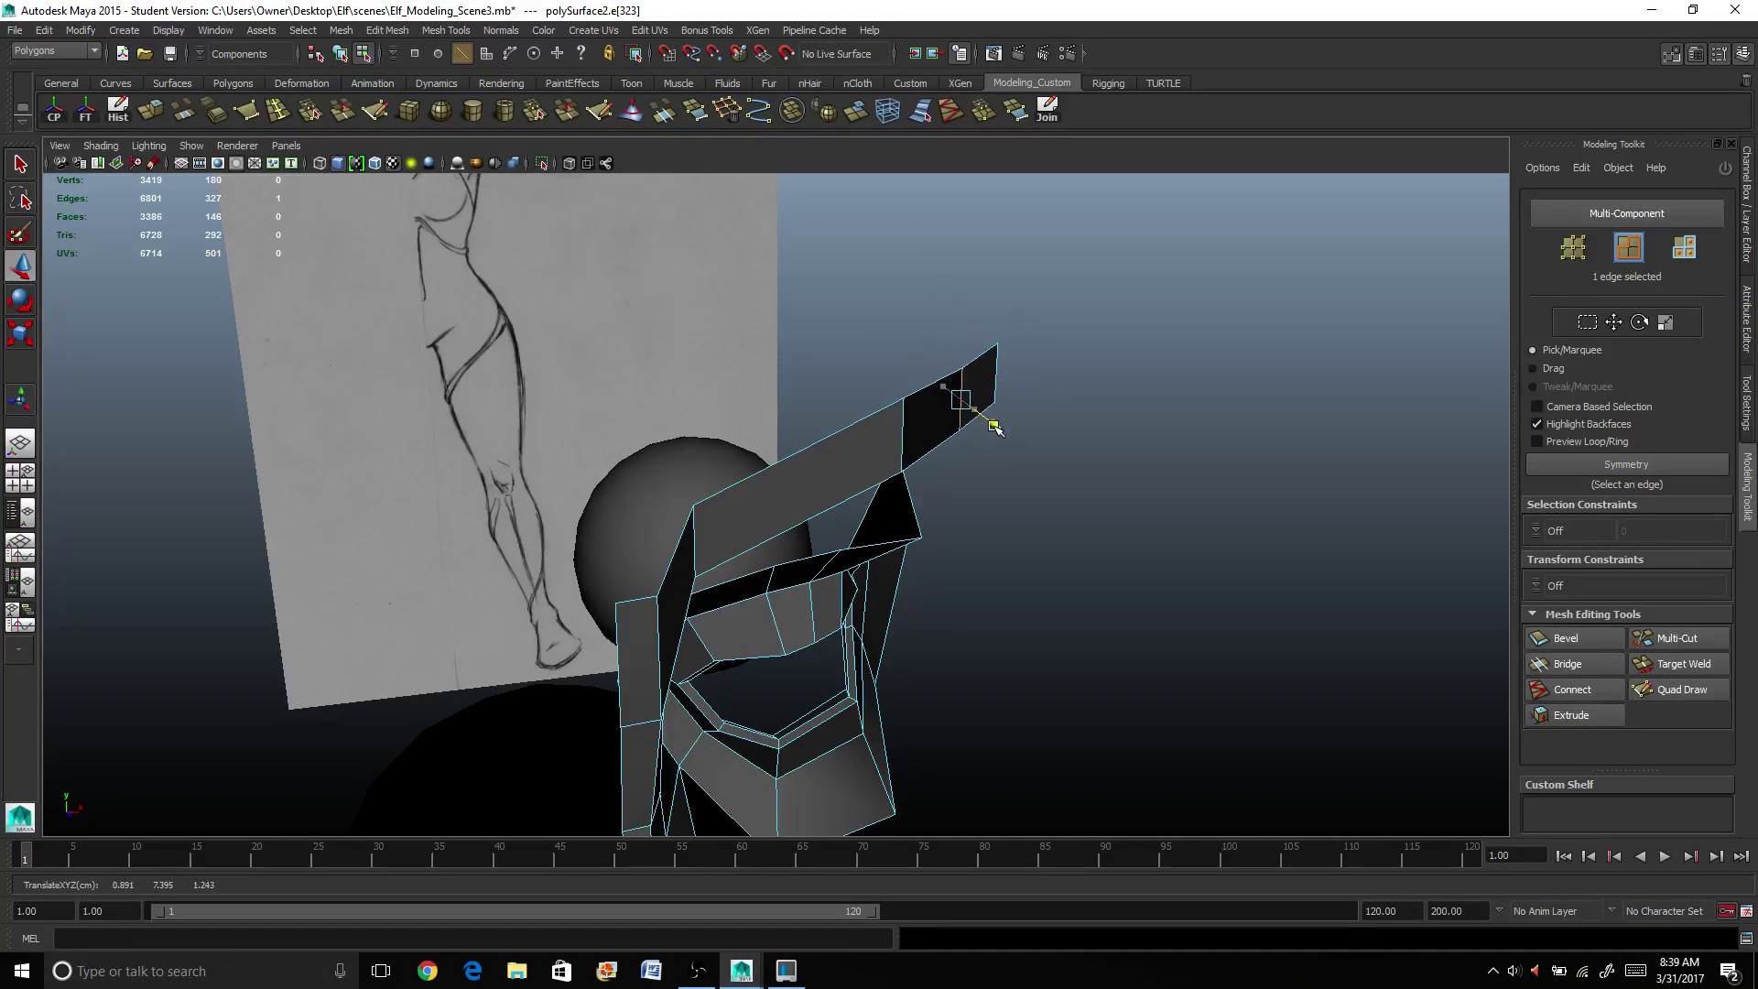
# Step: Pull the innermost extruded brow edge slightly forward along Z and check the brow strip's curve from the front
pyautogui.keyDown('alt'); pyautogui.moveTo(971, 403); pyautogui.dragTo(462, 446); pyautogui.keyUp('alt')
pyautogui.click(514, 414)
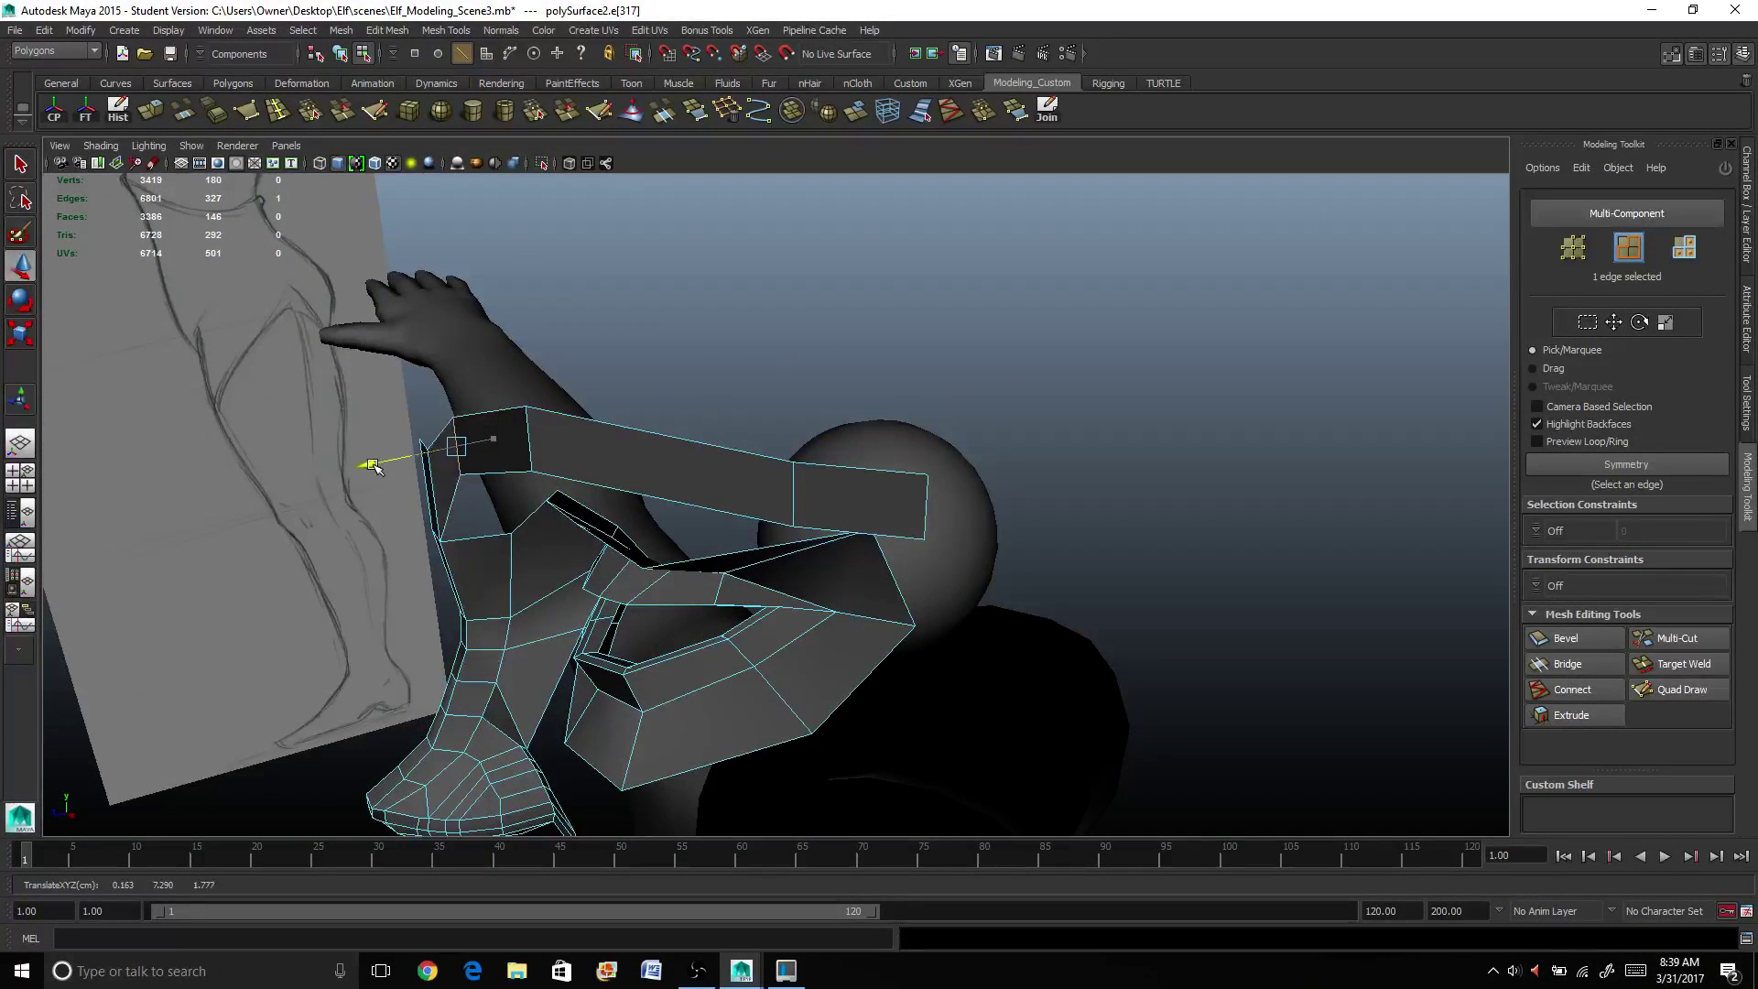
pyautogui.moveTo(381, 467)
pyautogui.keyDown('alt'); pyautogui.mouseDown()
pyautogui.moveTo(517, 457)
pyautogui.moveTo(581, 419)
pyautogui.mouseUp(); pyautogui.keyUp('alt')
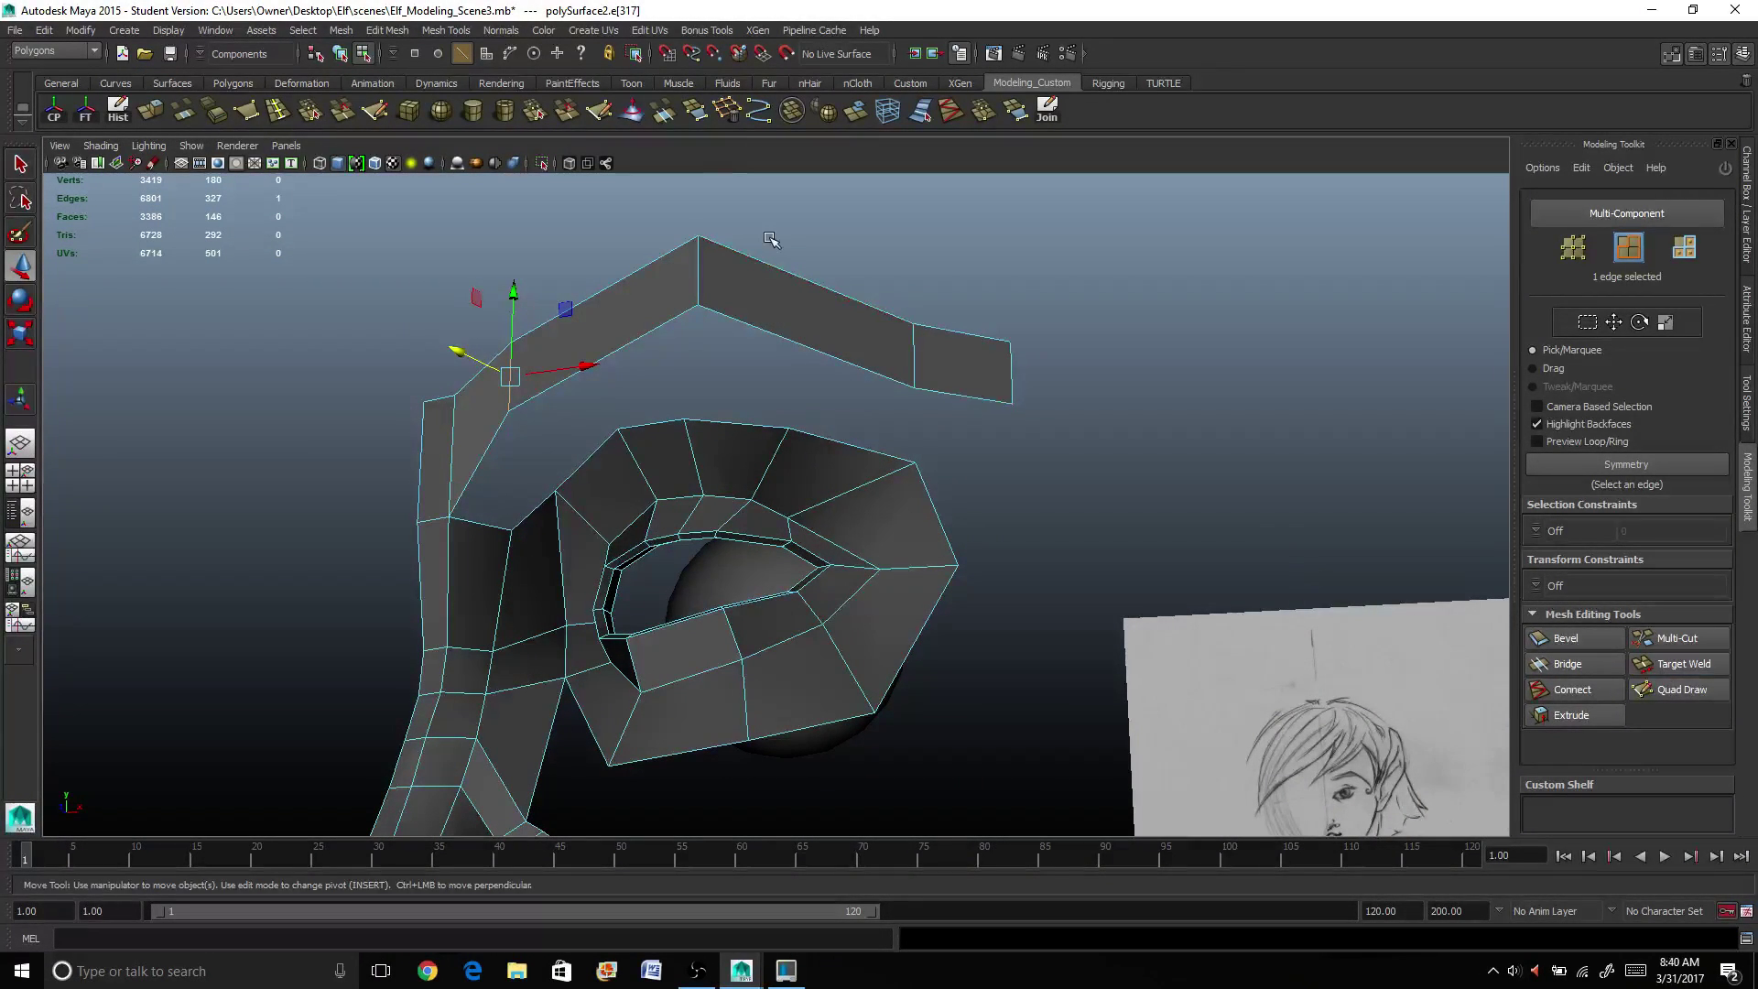
# Step: Fill the gap between the innermost brow segment and the inner top of the eye socket with the Append to Polygon tool
pyautogui.click(703, 115)
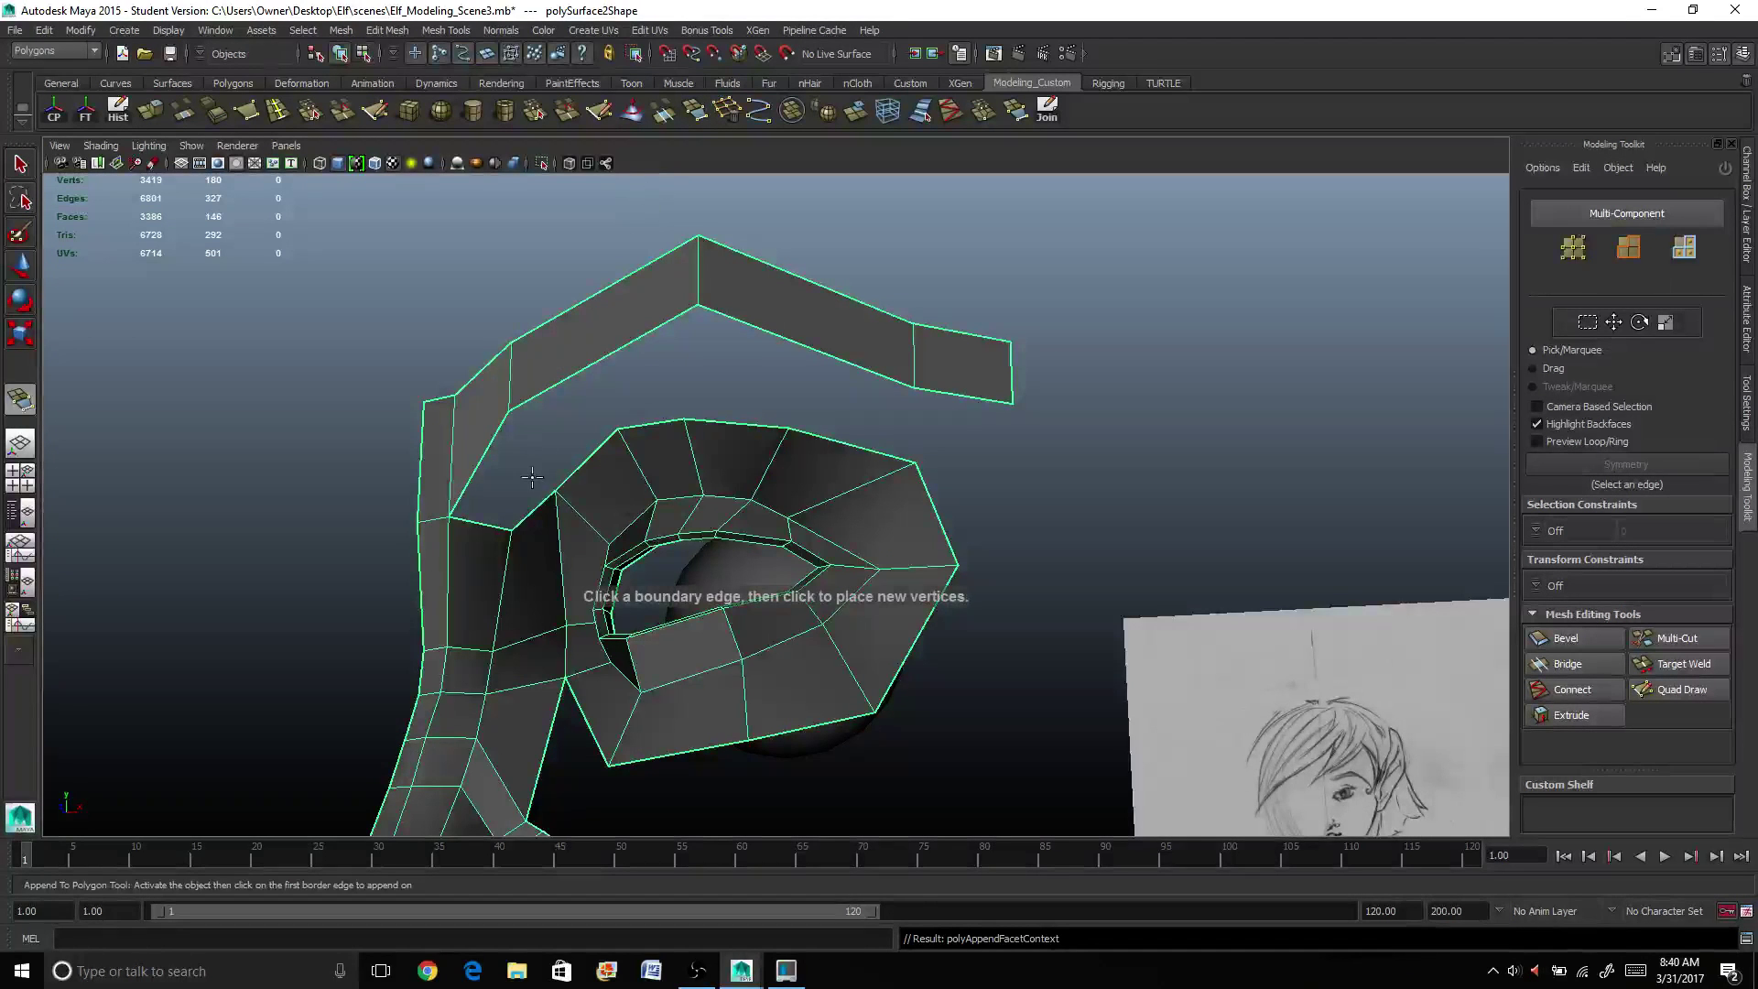
pyautogui.click(474, 471)
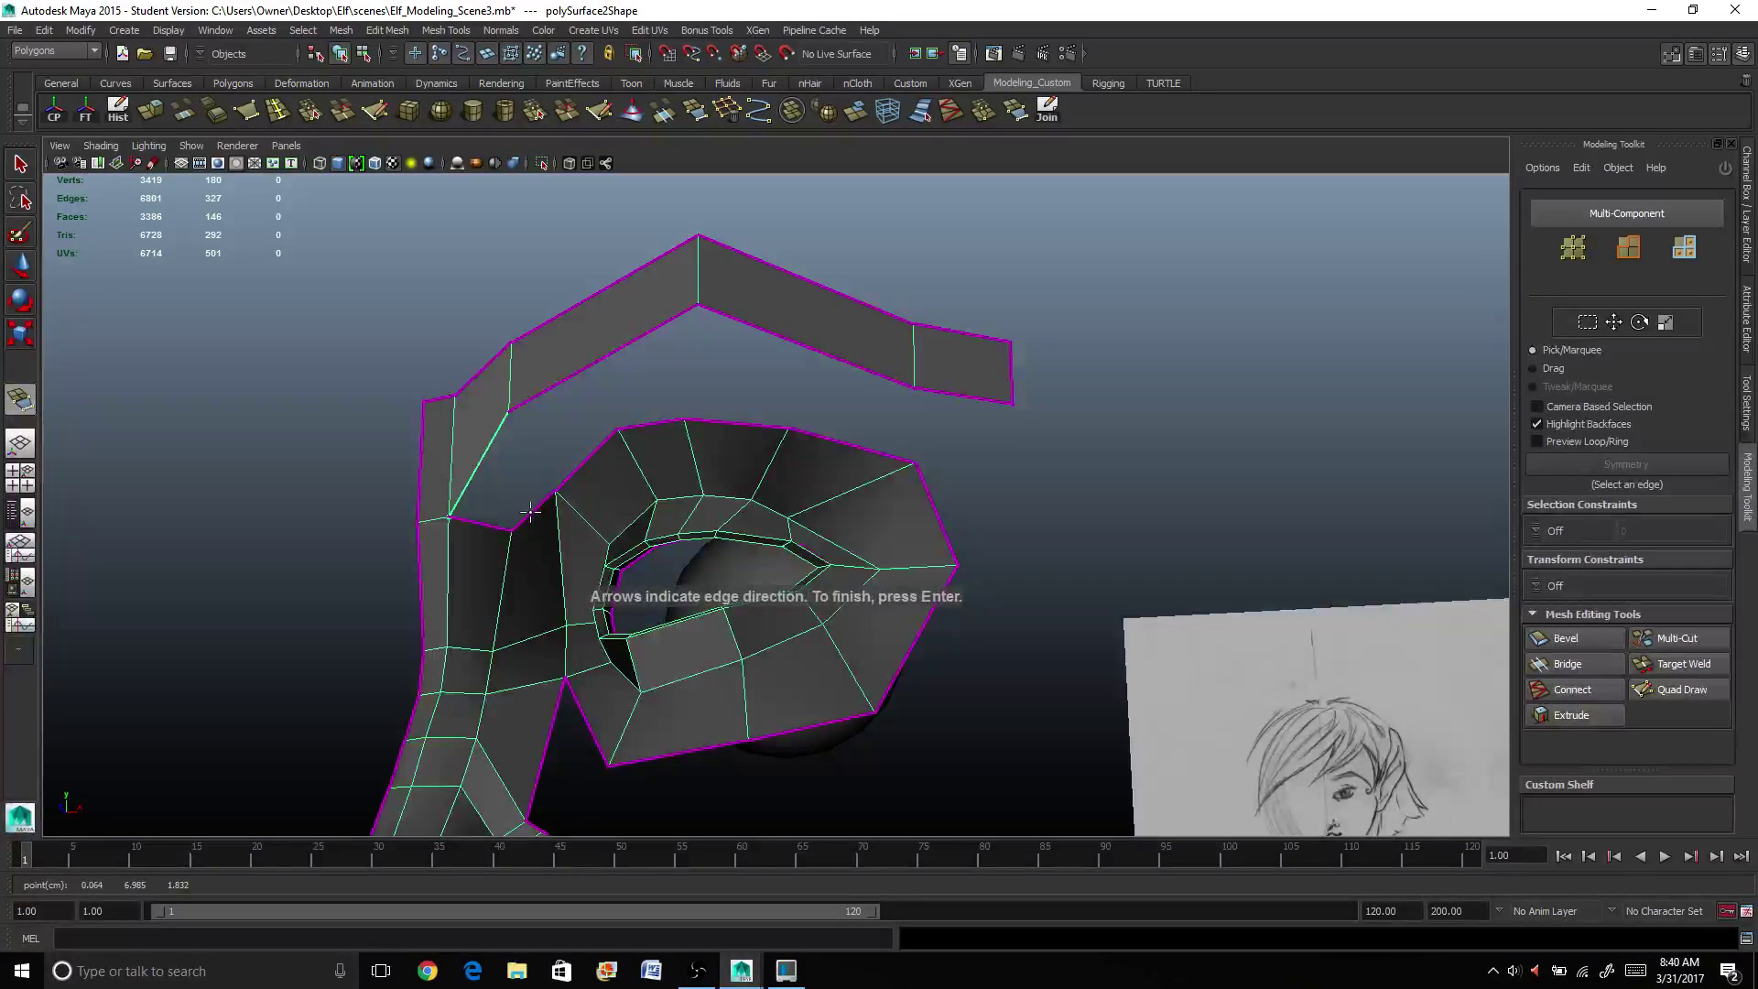
pyautogui.click(533, 510)
pyautogui.press('Return')
pyautogui.press('w')
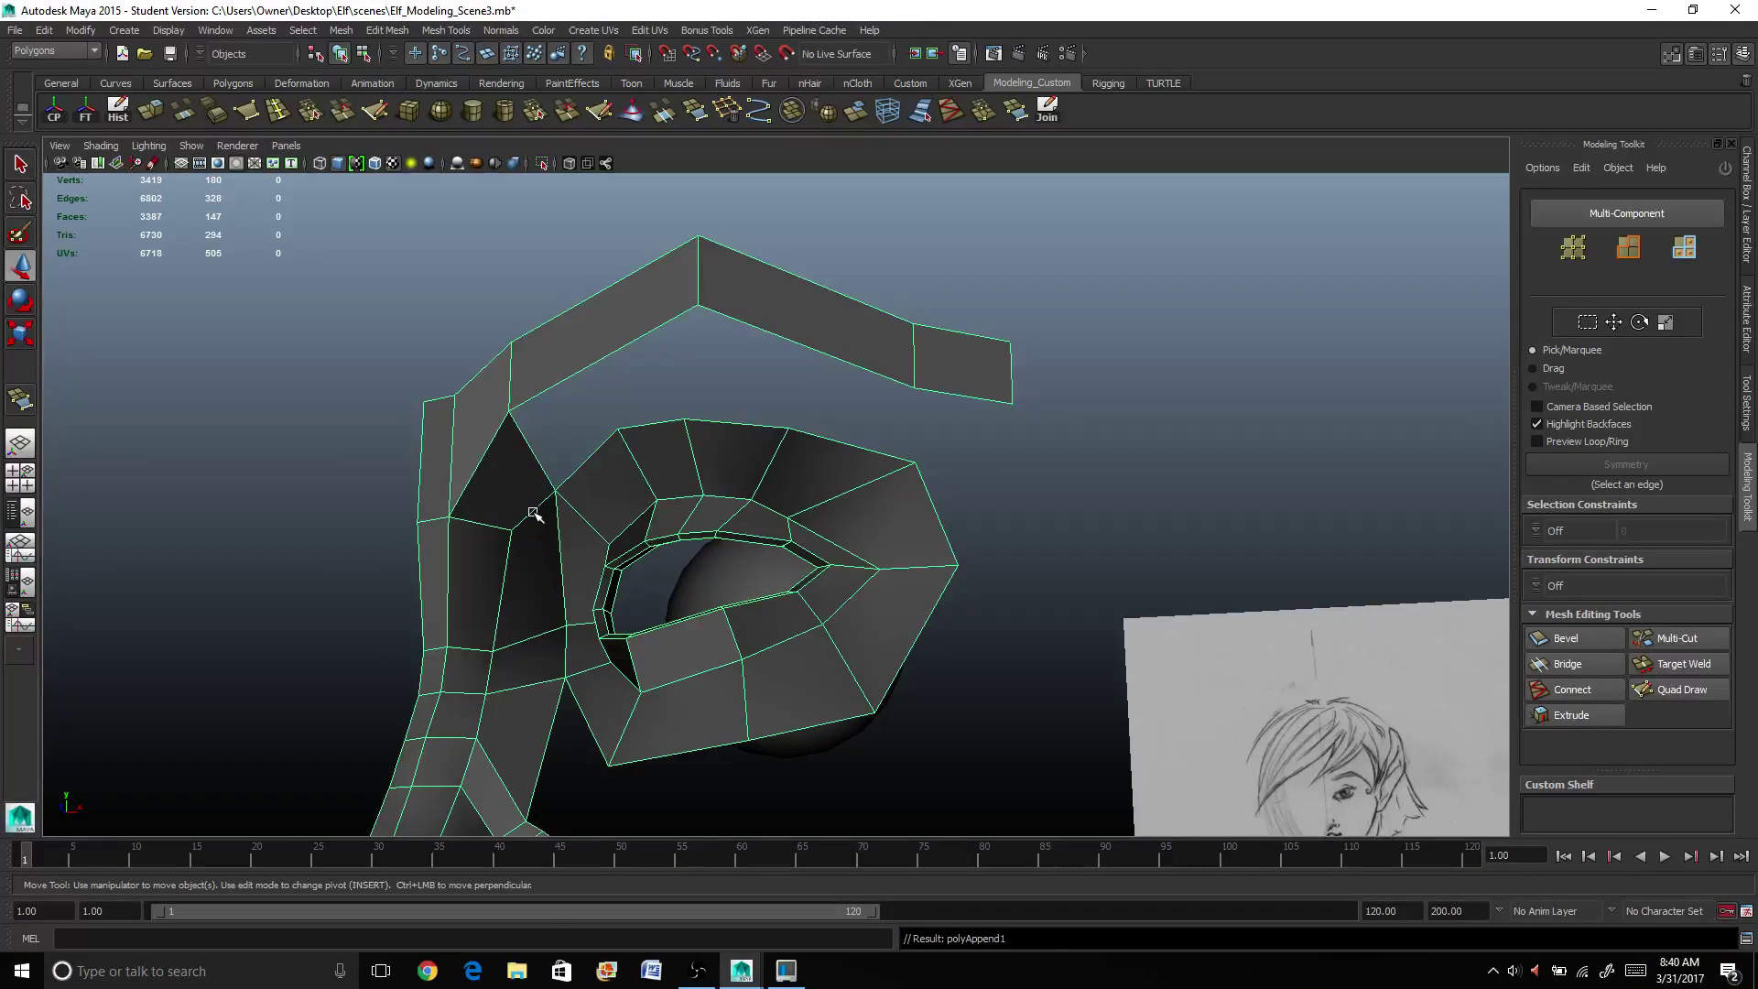
# Step: Use Multi-Cut to add a vertical edge through the middle of each long brow segment on either side of the arch's peak
pyautogui.press('y')
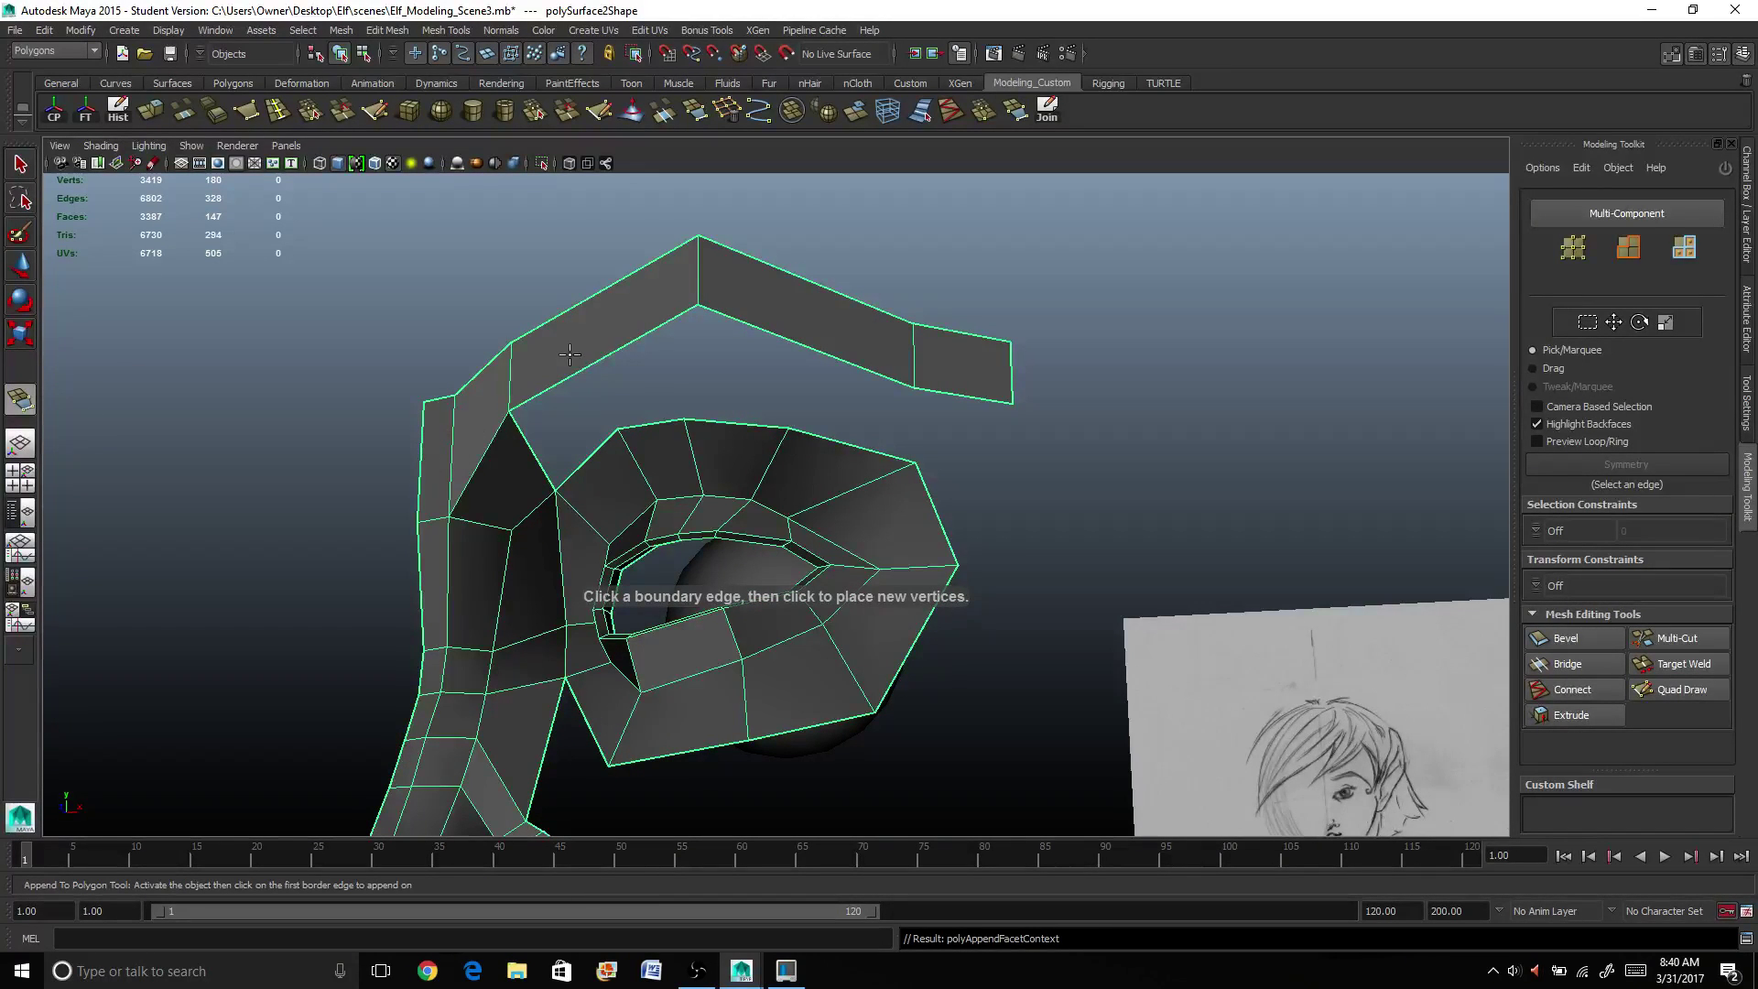
pyautogui.click(1666, 641)
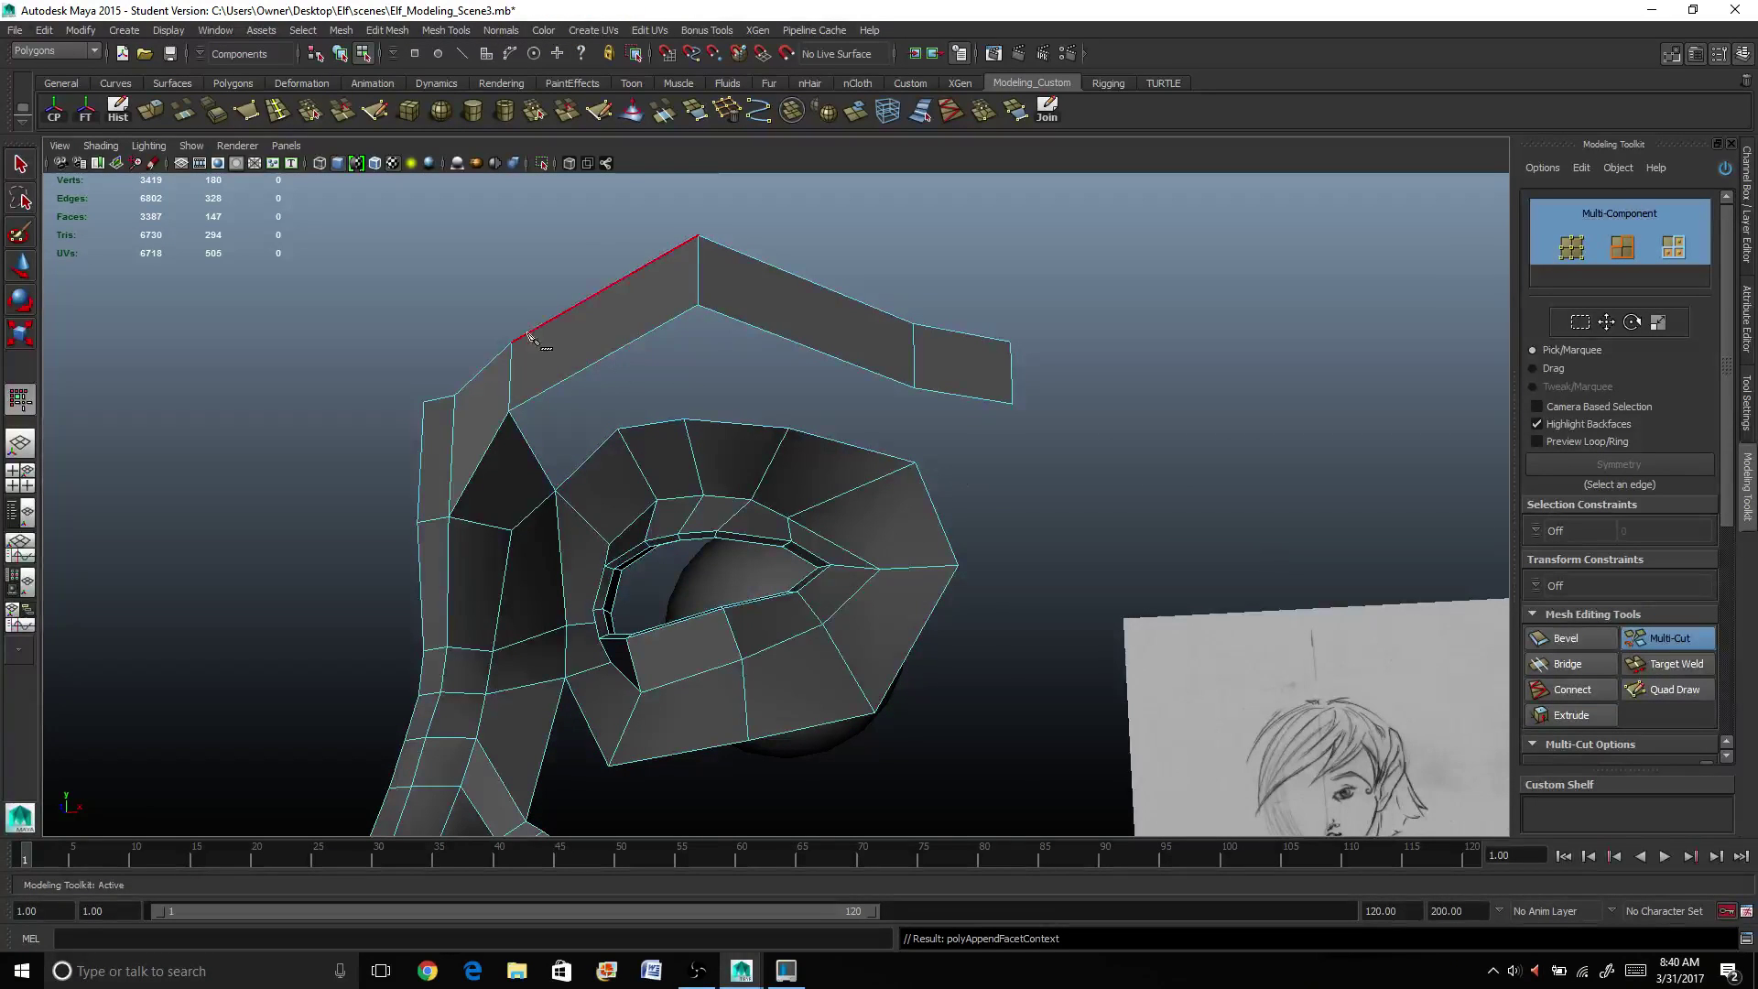
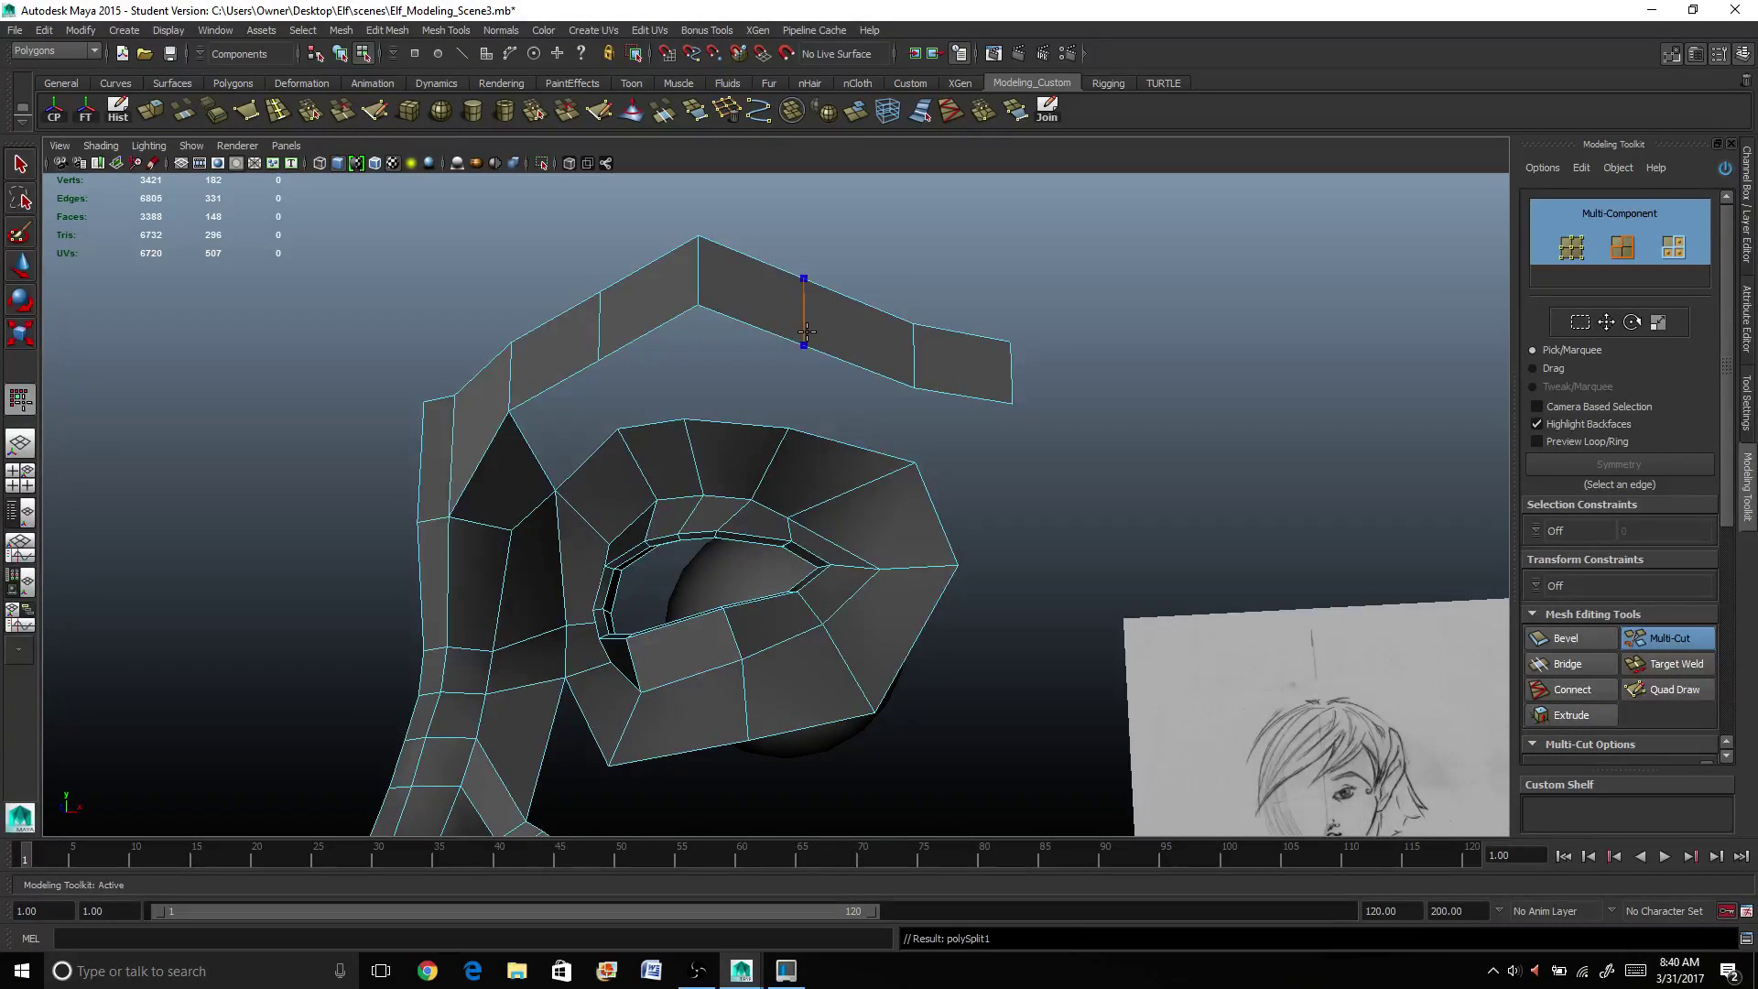
pyautogui.press('Return')
pyautogui.click(21, 166)
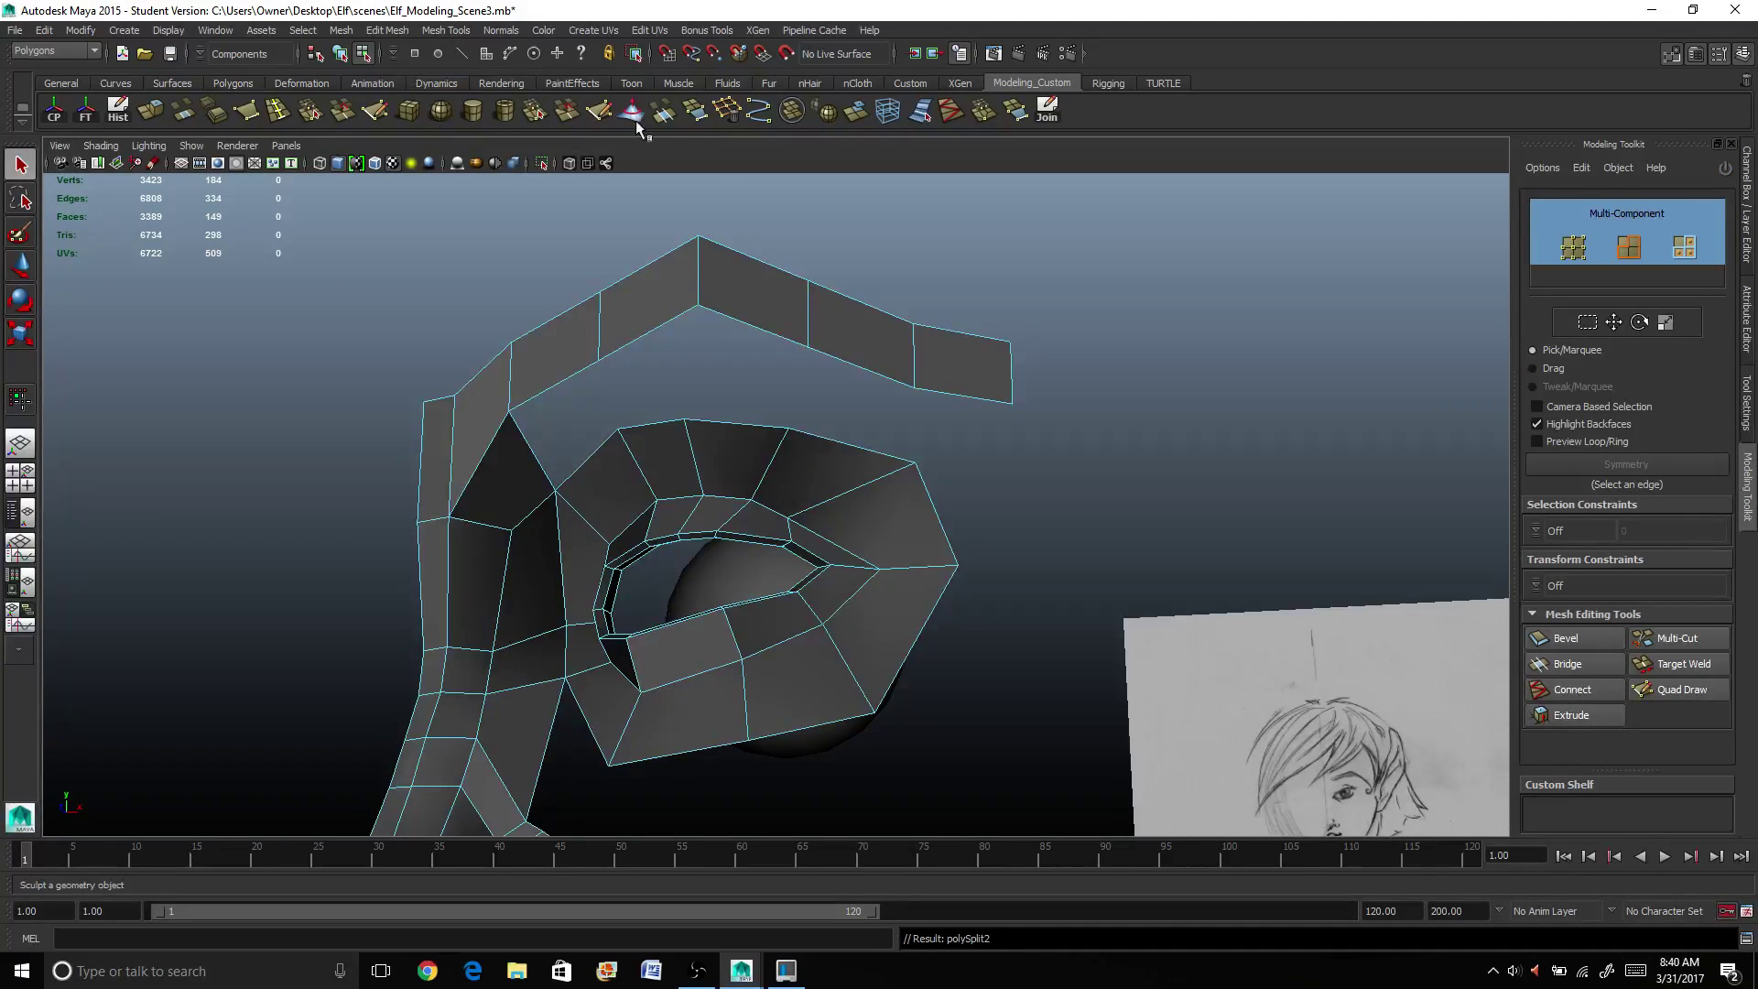
# Step: Append a polygon joining the lower edge of the next brow segment to the upper border edge of the eye socket
pyautogui.click(689, 114)
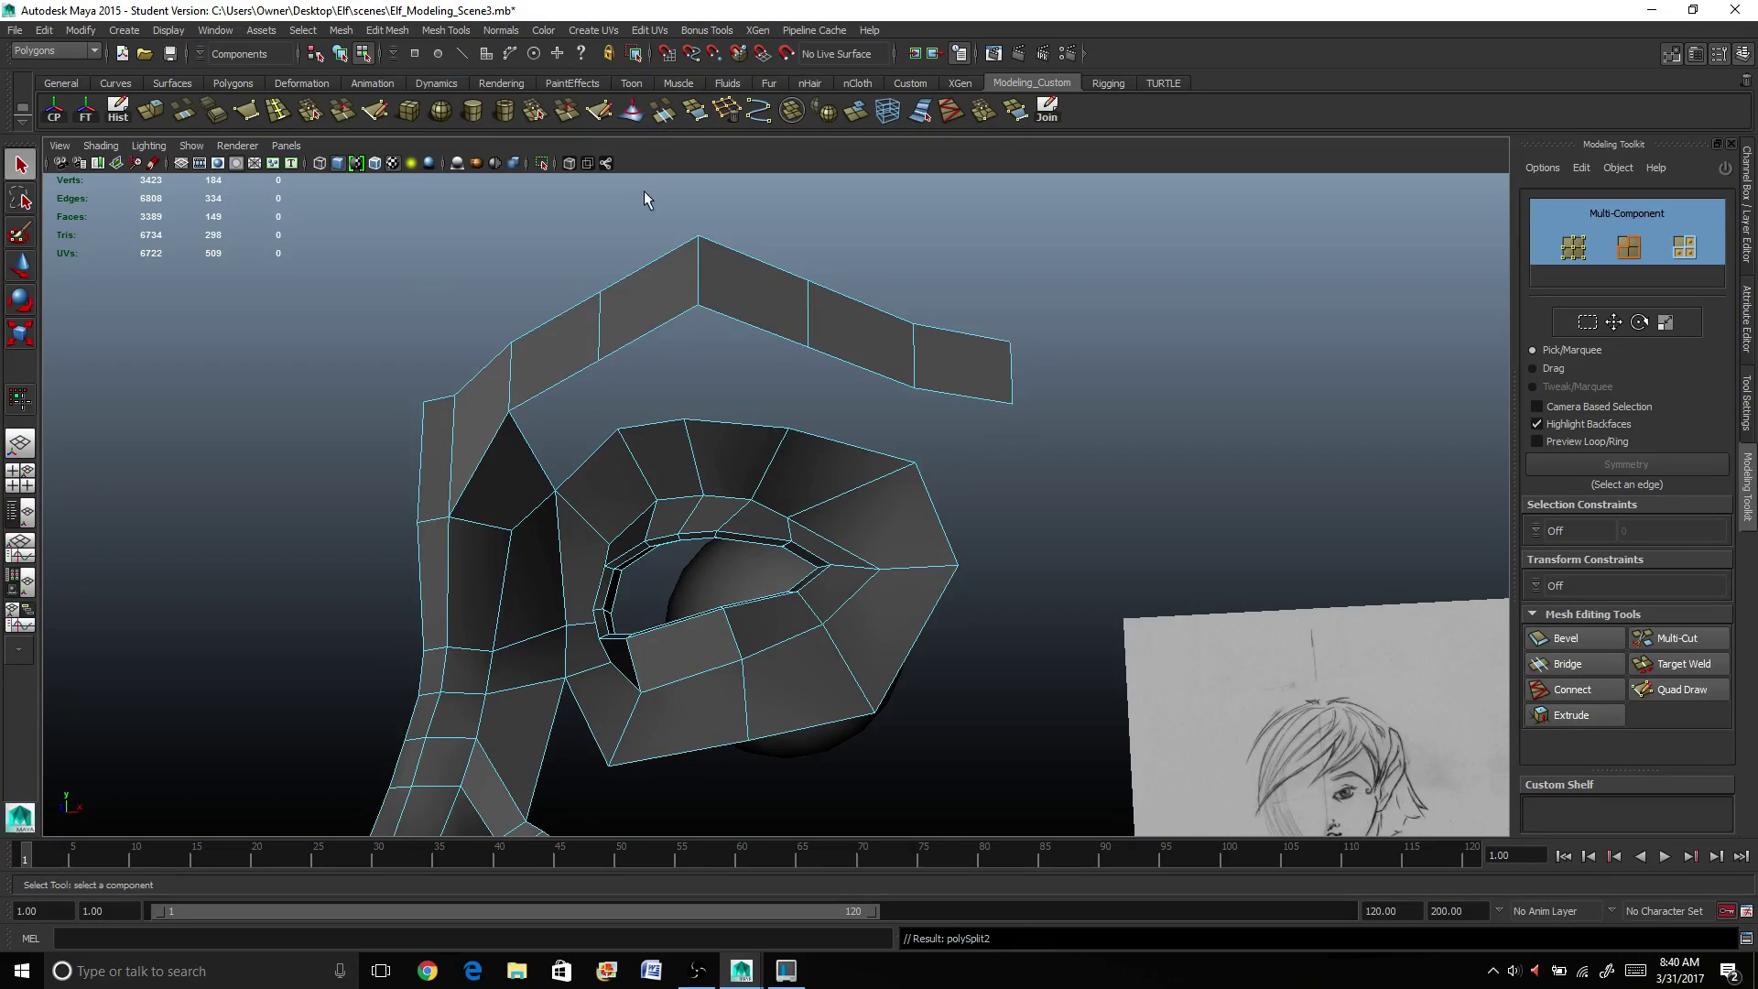
pyautogui.click(560, 379)
pyautogui.click(592, 451)
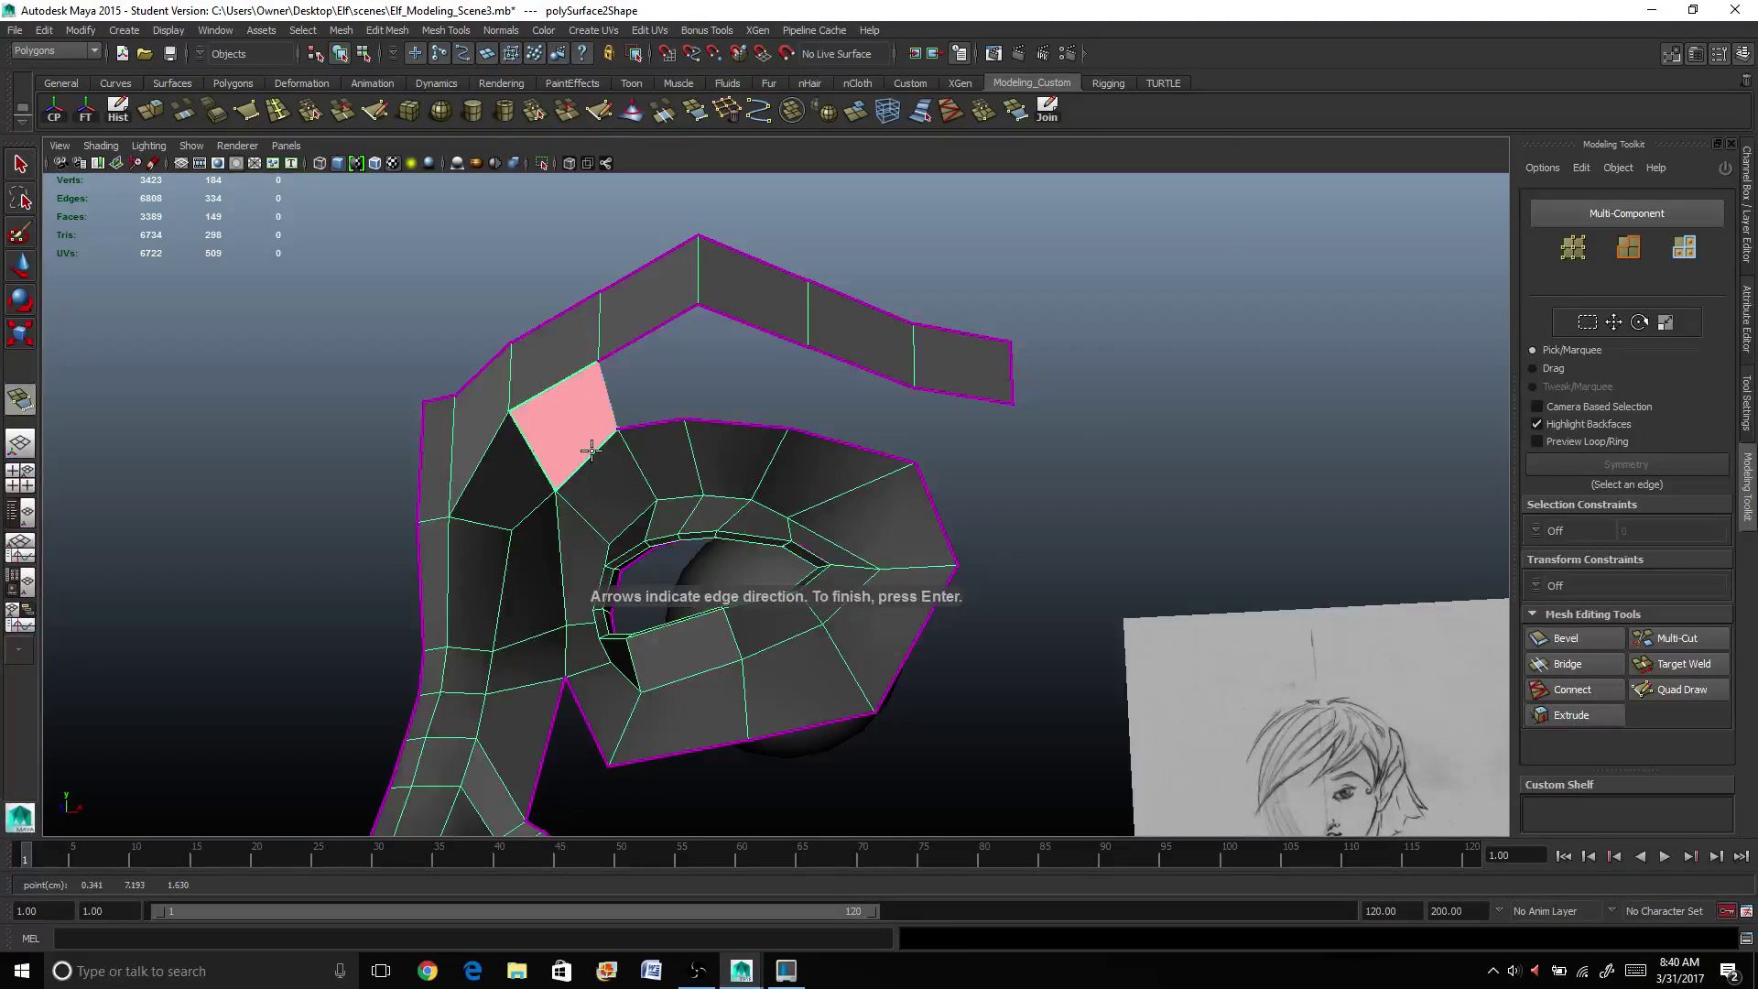
pyautogui.press('Return')
pyautogui.keyDown('alt'); pyautogui.moveTo(592, 457); pyautogui.dragTo(635, 468); pyautogui.keyUp('alt')
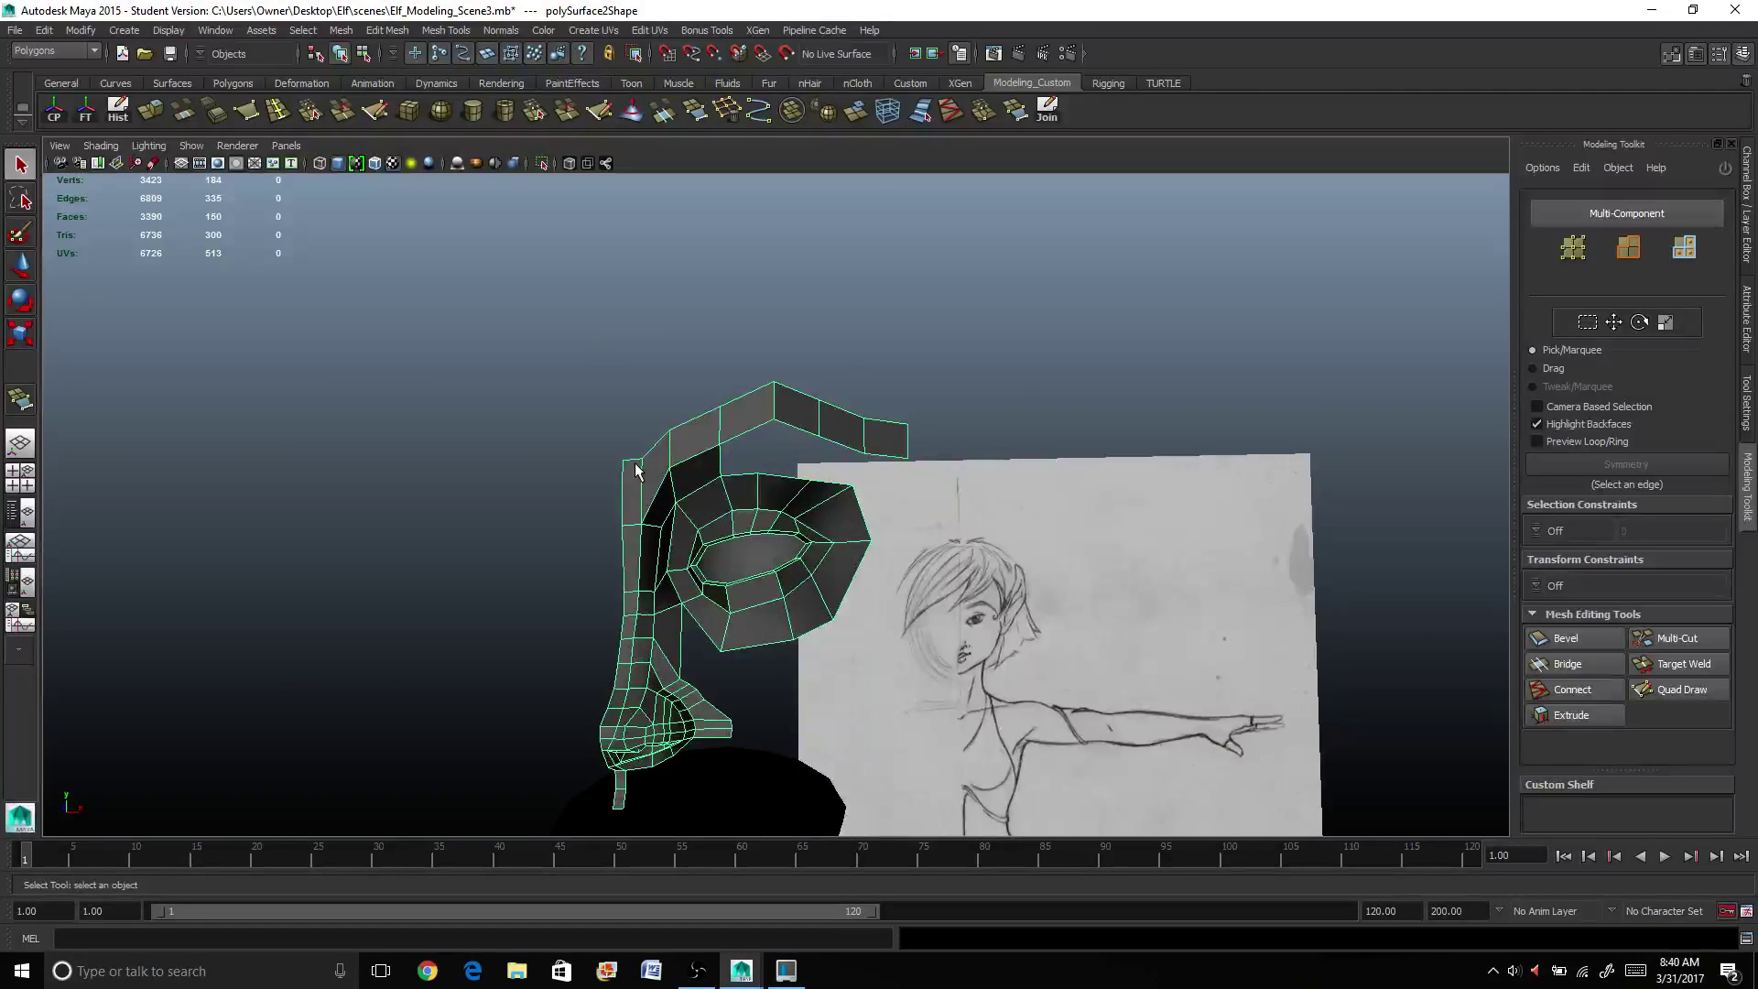
# Step: Append a polygon between the brow segment just inside the arch's peak and the next border edge on top of the eye socket
pyautogui.press('g')
pyautogui.click(749, 472)
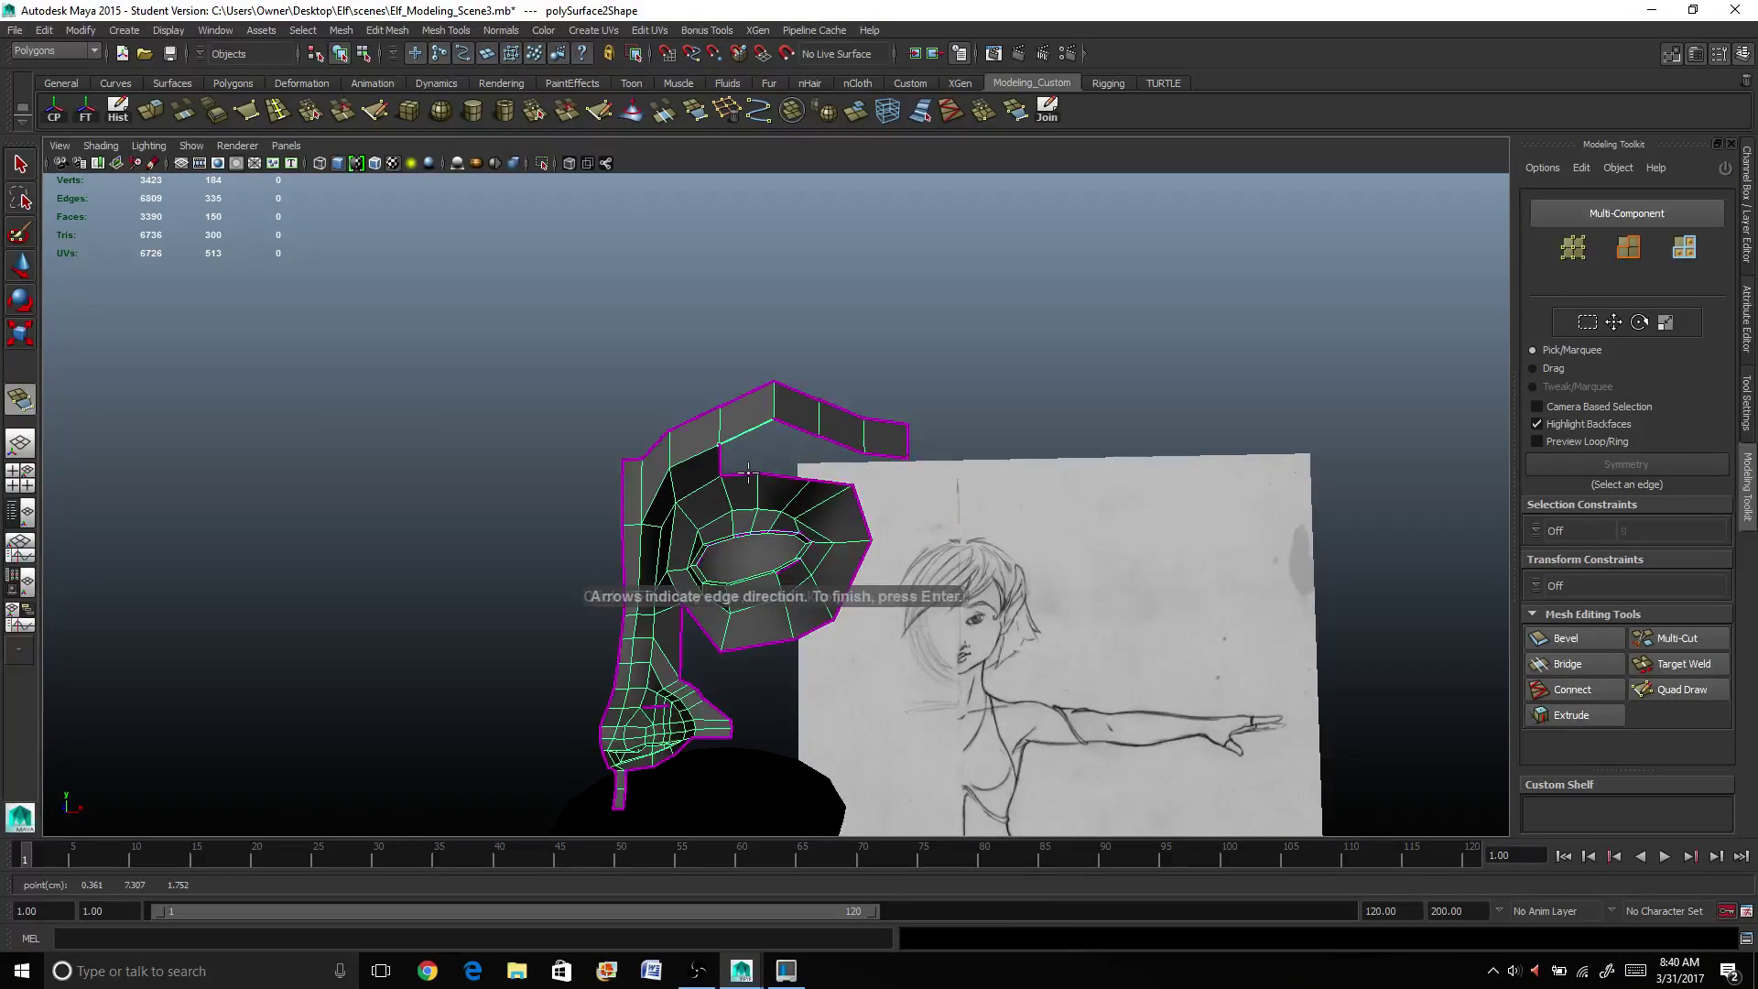
pyautogui.press('Return')
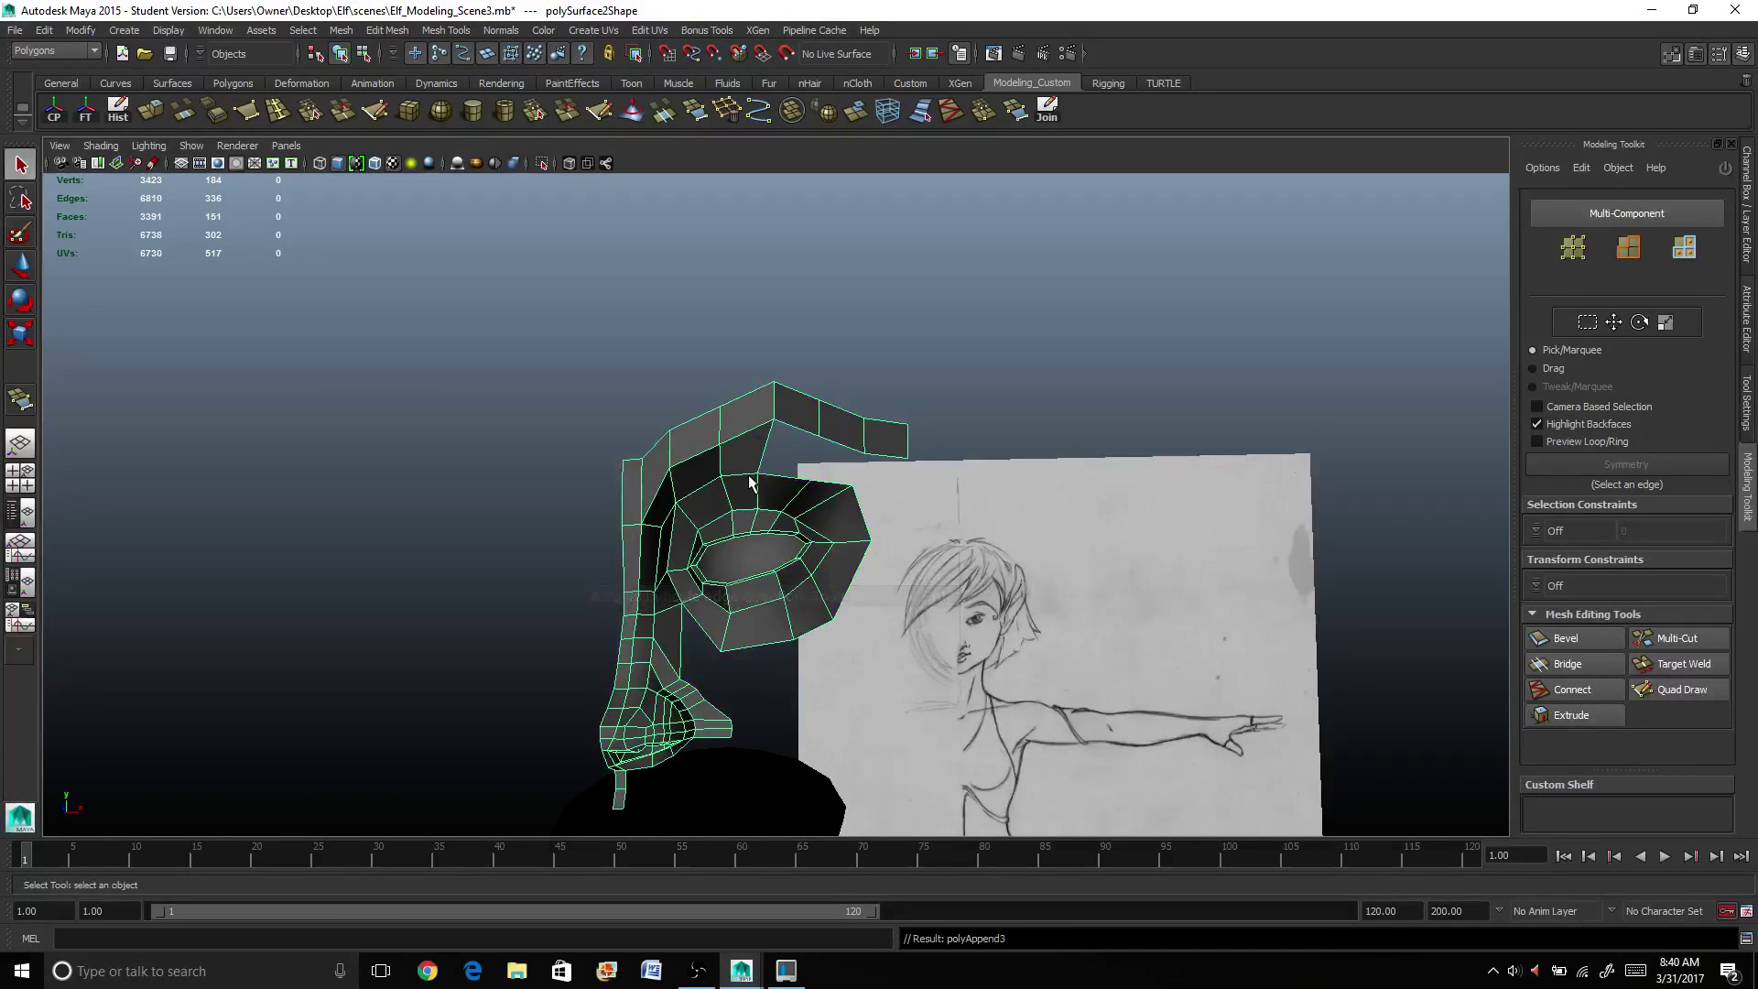
# Step: Move the brow's peak edge slightly inward and down, then adjust the height of the neighbouring vertical edge on its inner side
pyautogui.press('q')
pyautogui.scroll(3, 729, 494)
pyautogui.moveTo(694, 350); pyautogui.dragTo(700, 311, button='right')
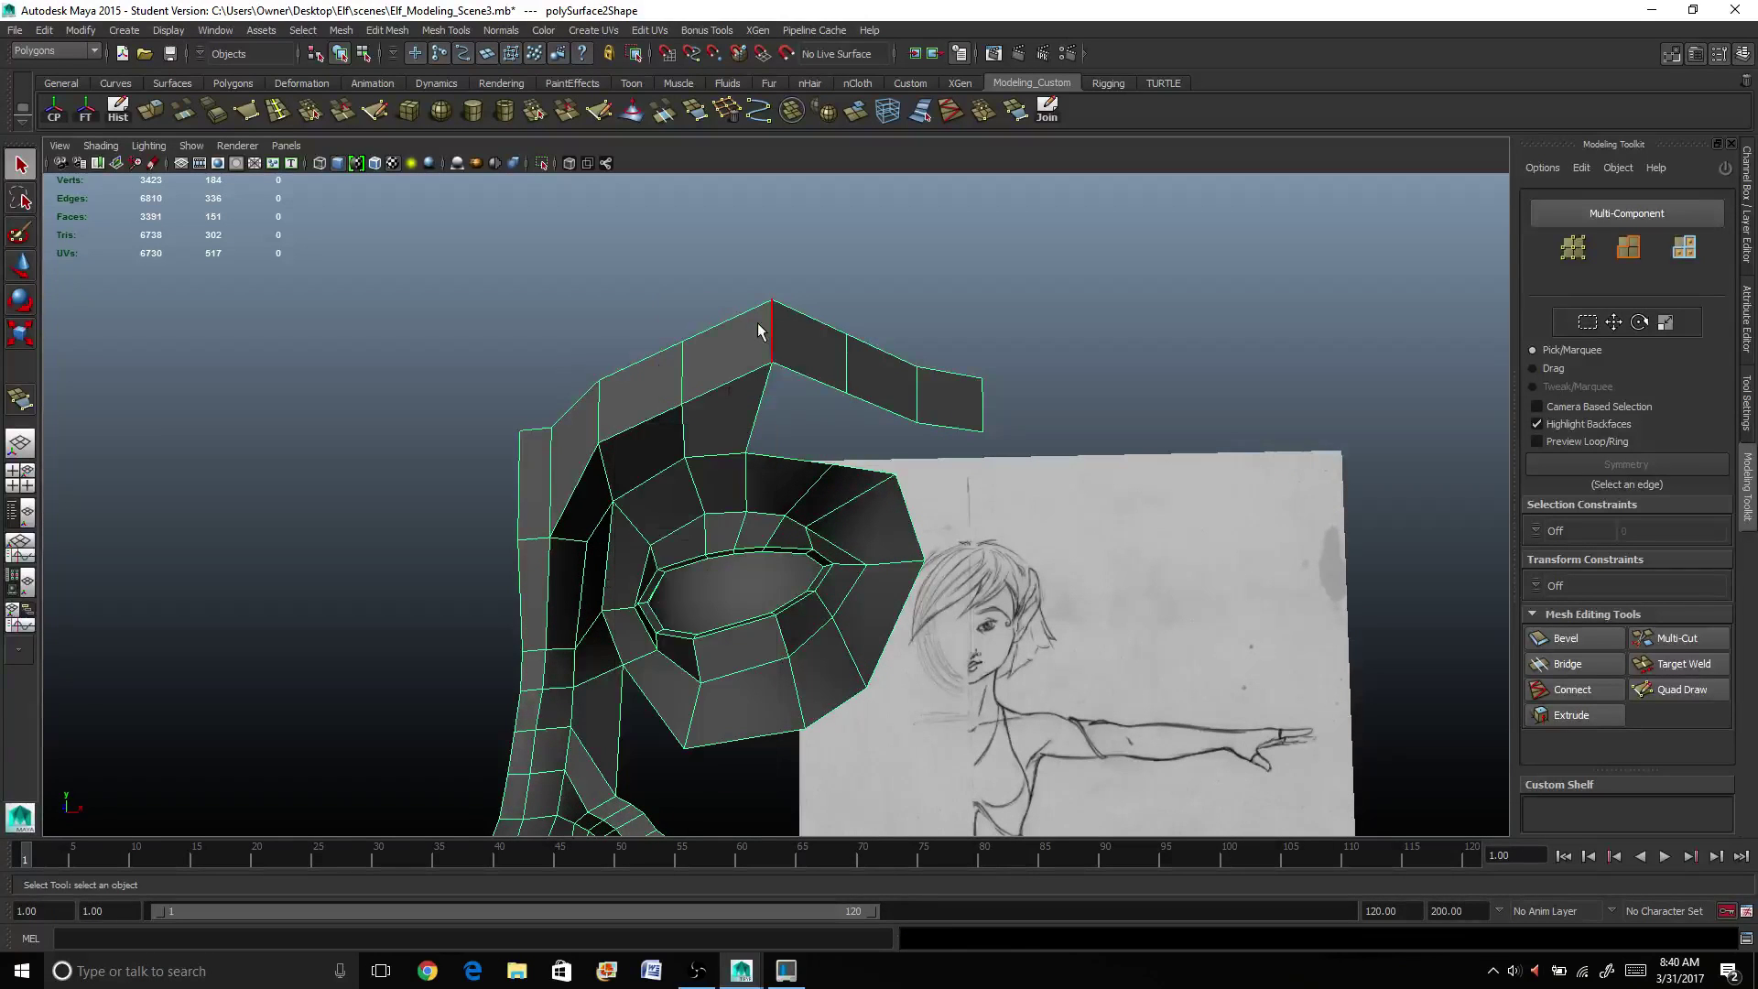
pyautogui.click(768, 329)
pyautogui.press('w')
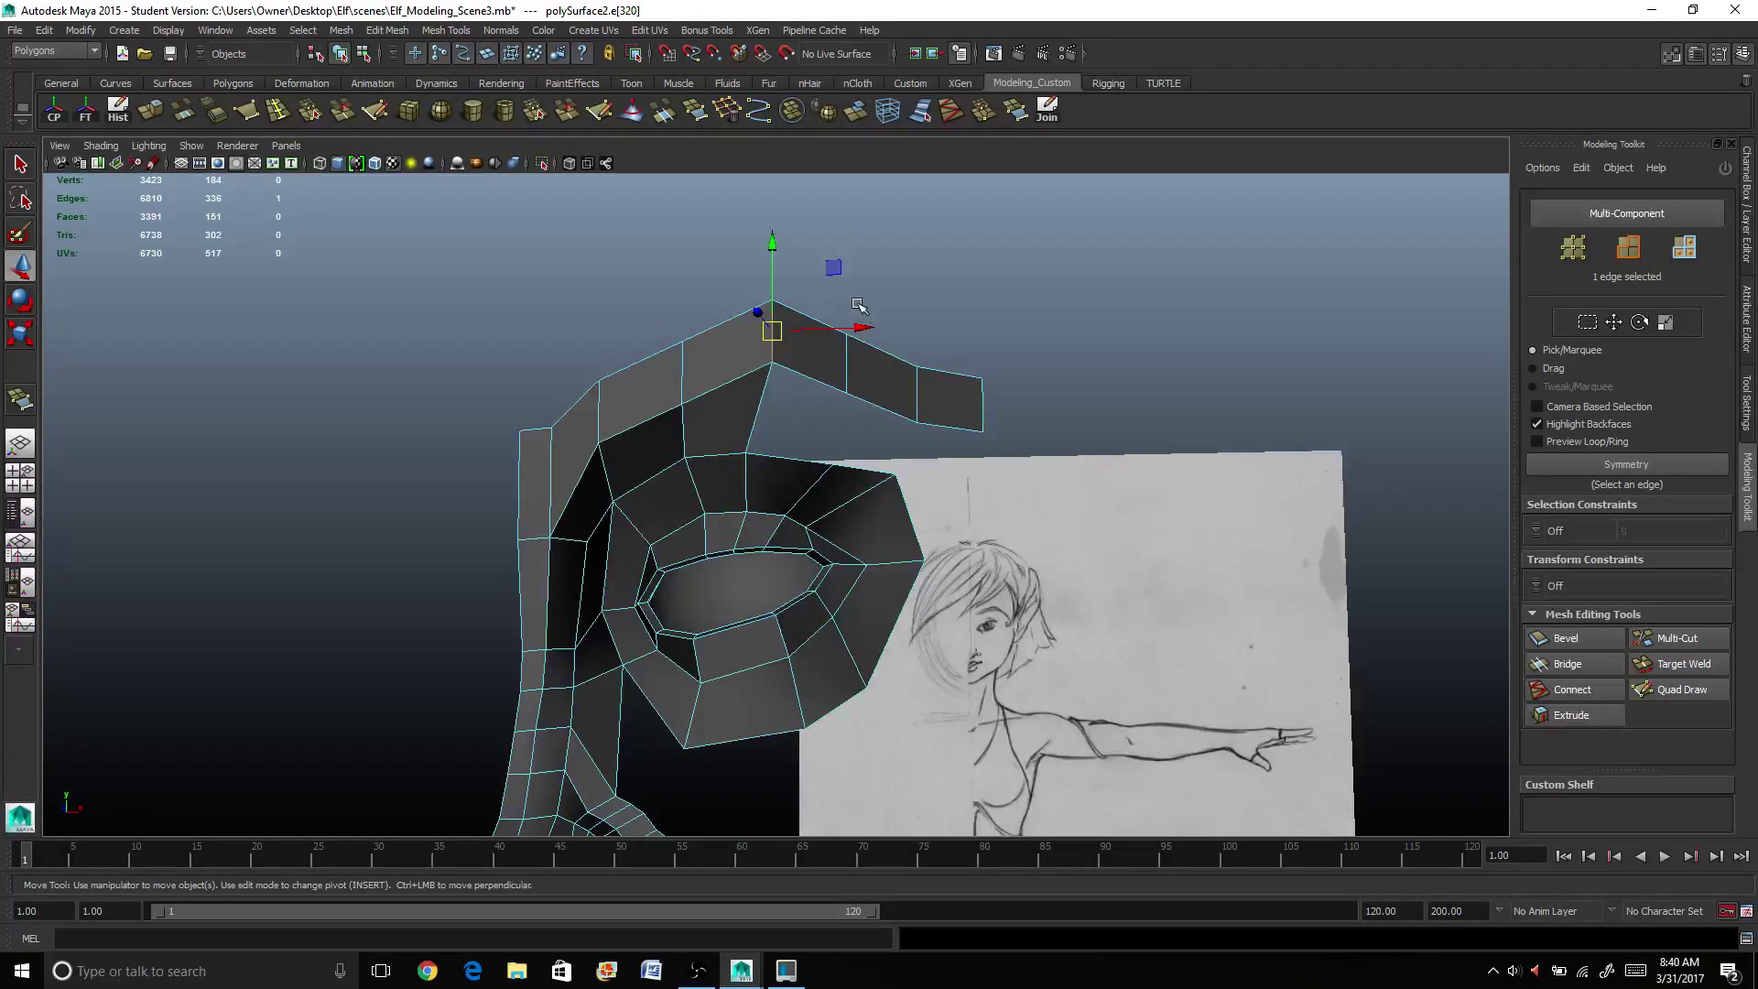
pyautogui.moveTo(858, 327); pyautogui.dragTo(856, 328)
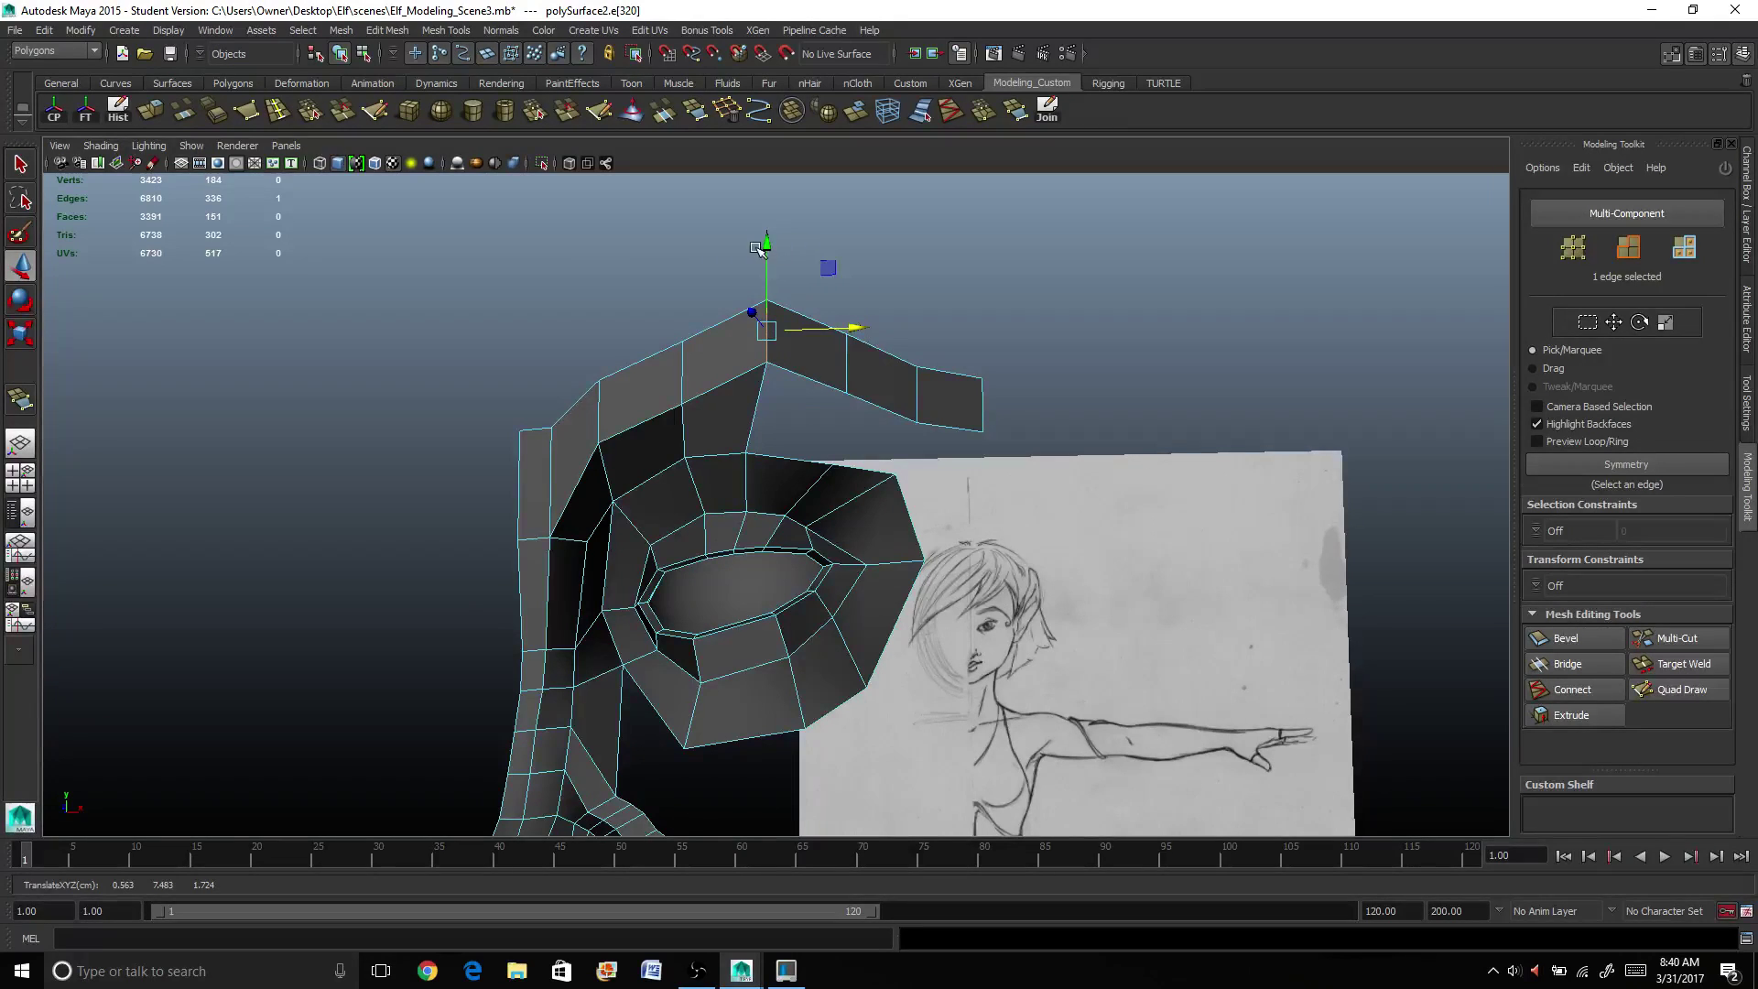
pyautogui.moveTo(767, 244); pyautogui.dragTo(685, 290)
pyautogui.click(698, 360)
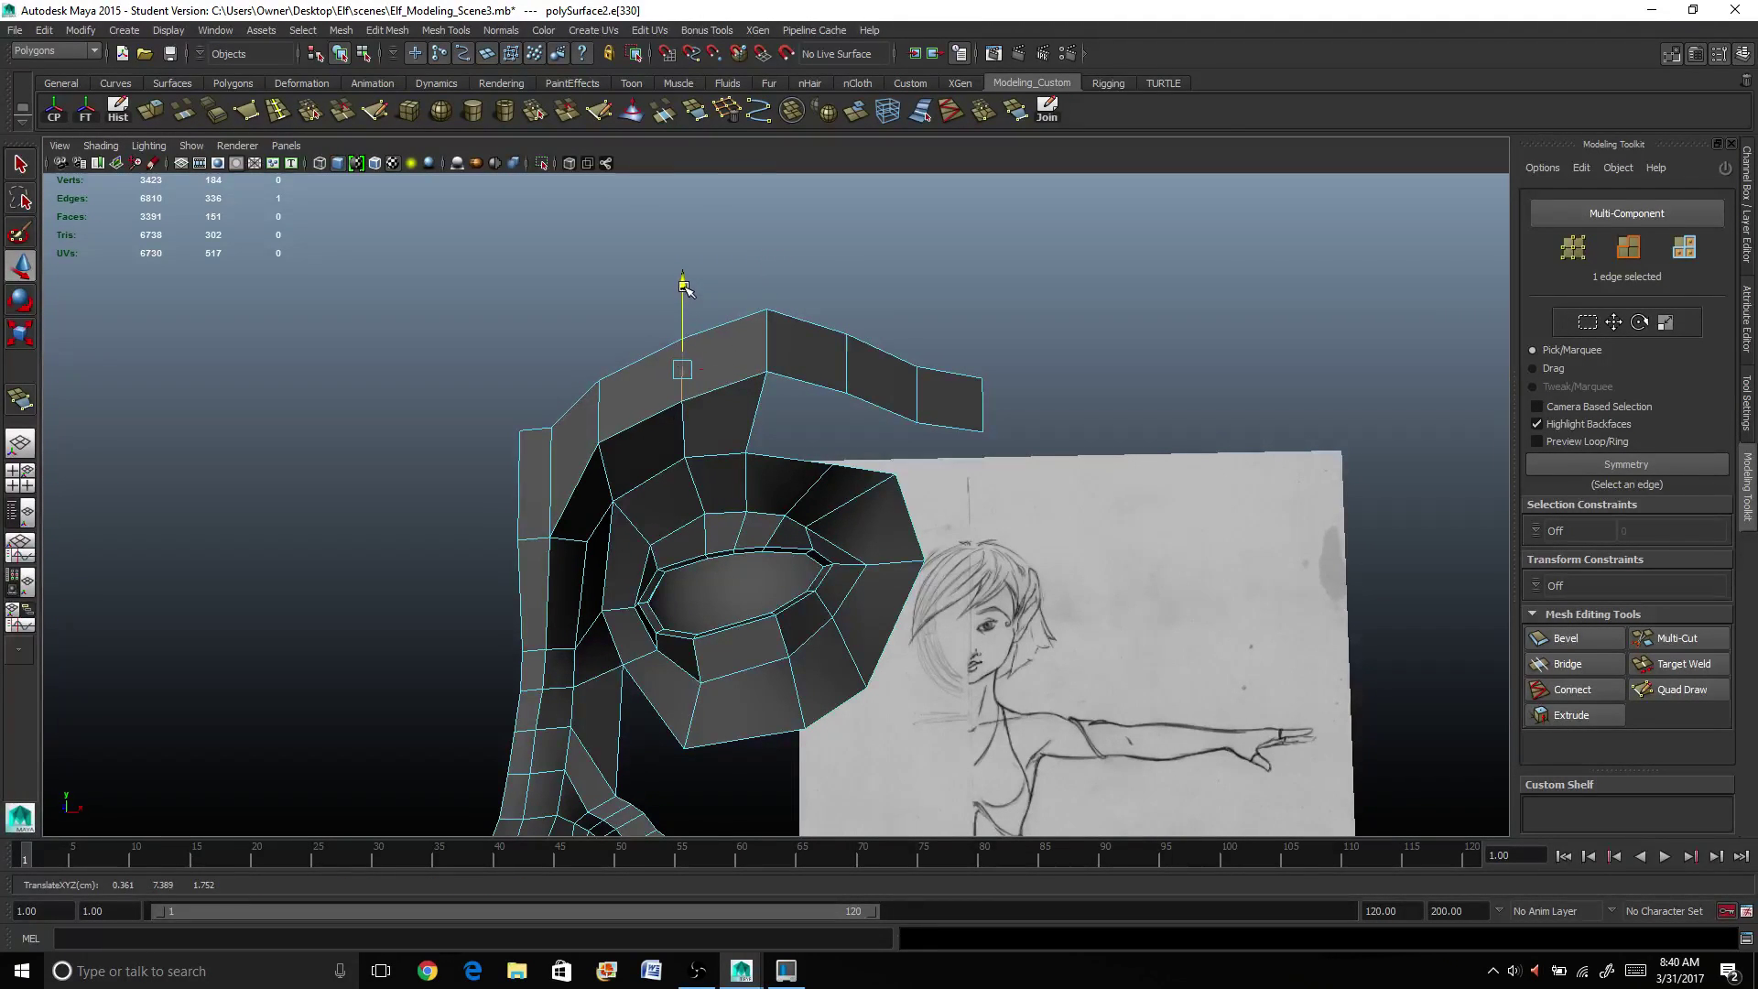
# Step: Append two polygons joining the brow segments just outside the arch's peak to the eye socket's outer upper border
pyautogui.keyDown('alt'); pyautogui.moveTo(849, 397); pyautogui.dragTo(712, 451); pyautogui.keyUp('alt')
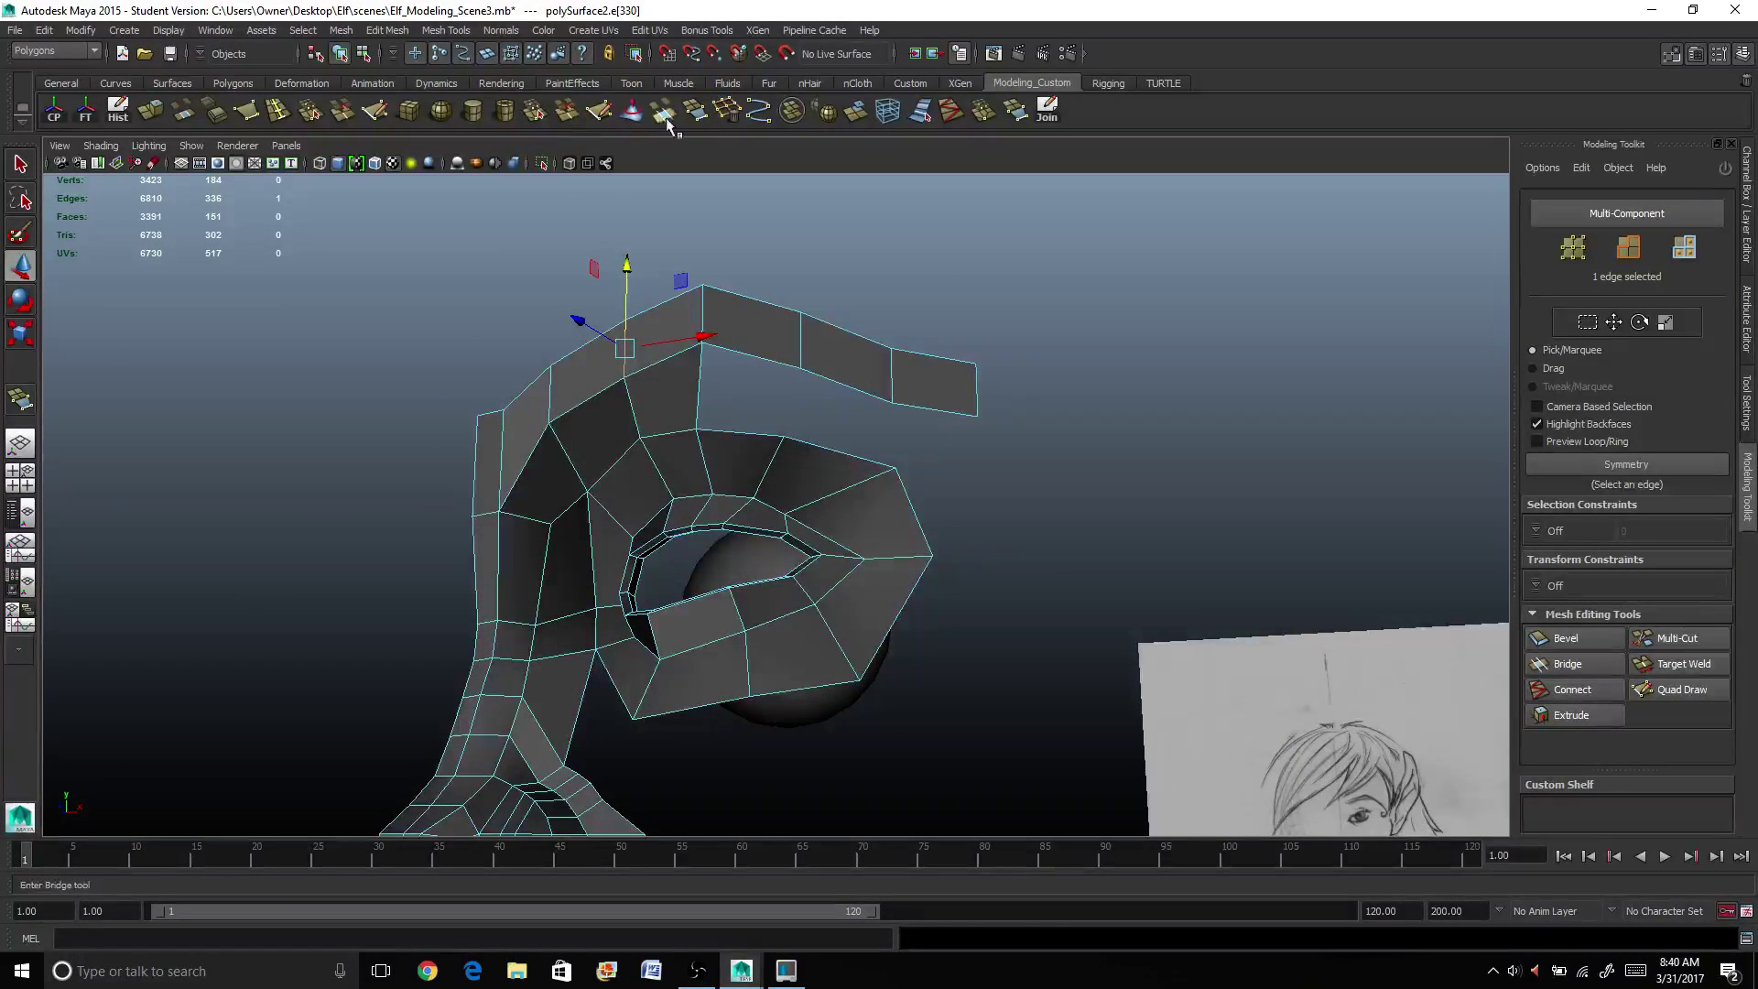
pyautogui.click(695, 110)
pyautogui.click(728, 430)
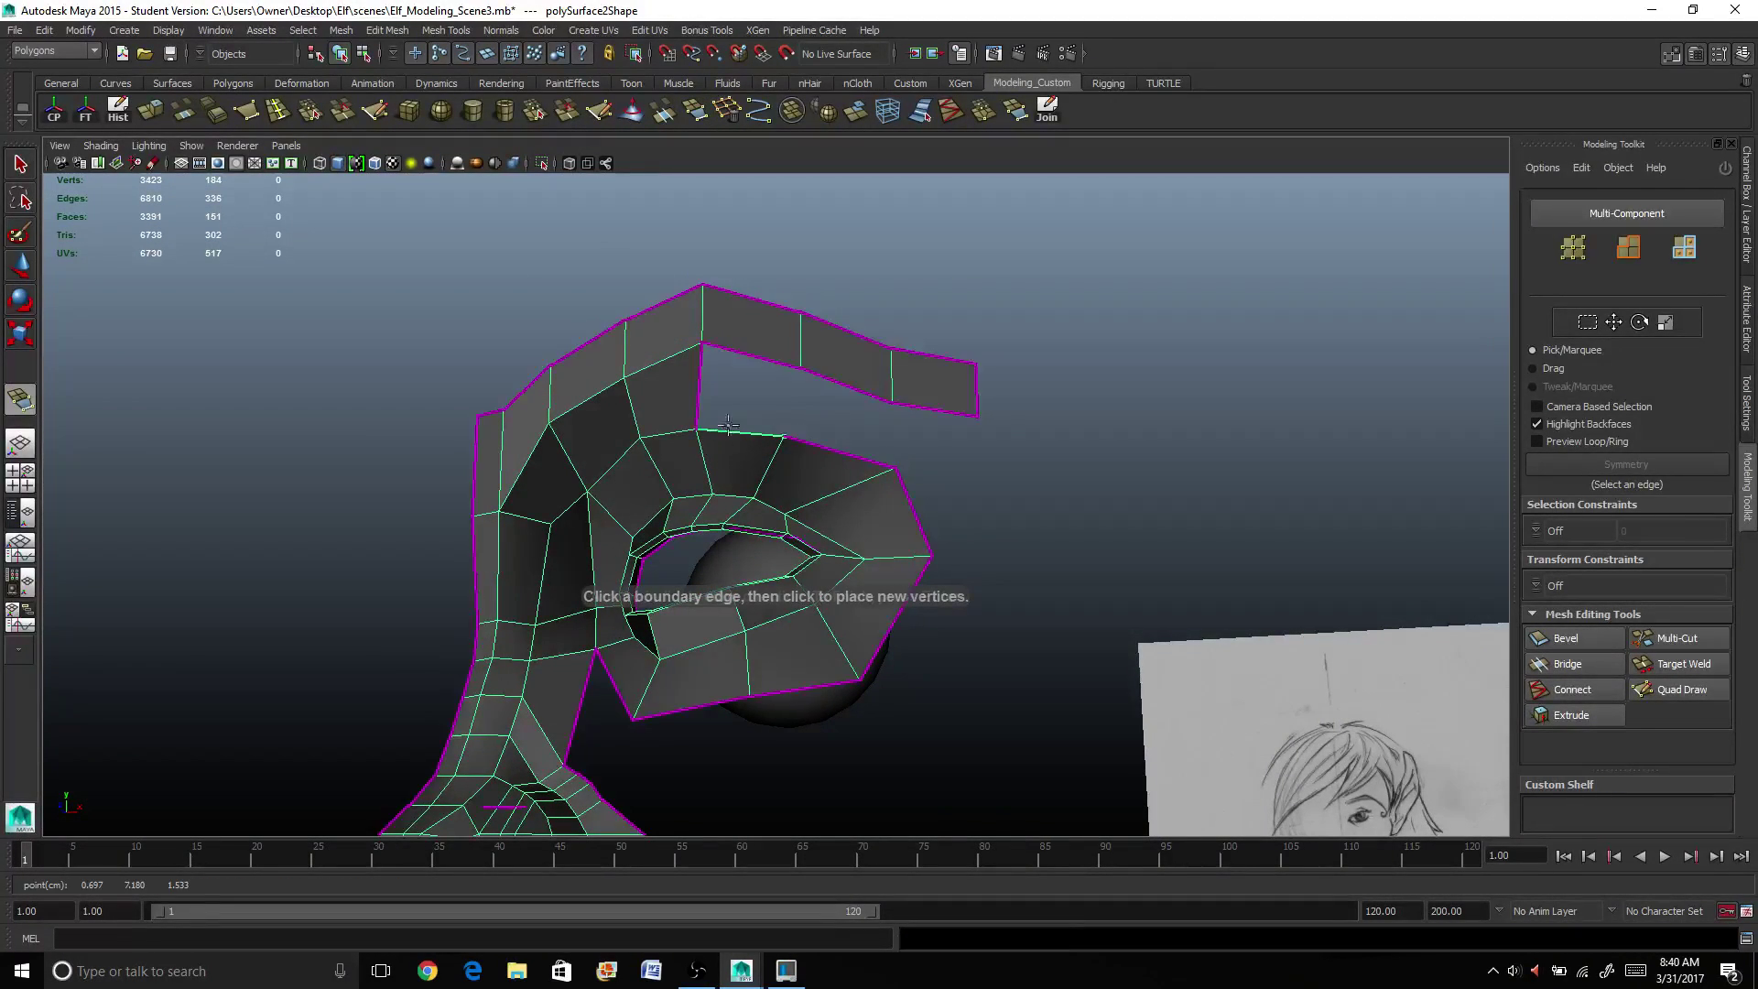
pyautogui.click(759, 356)
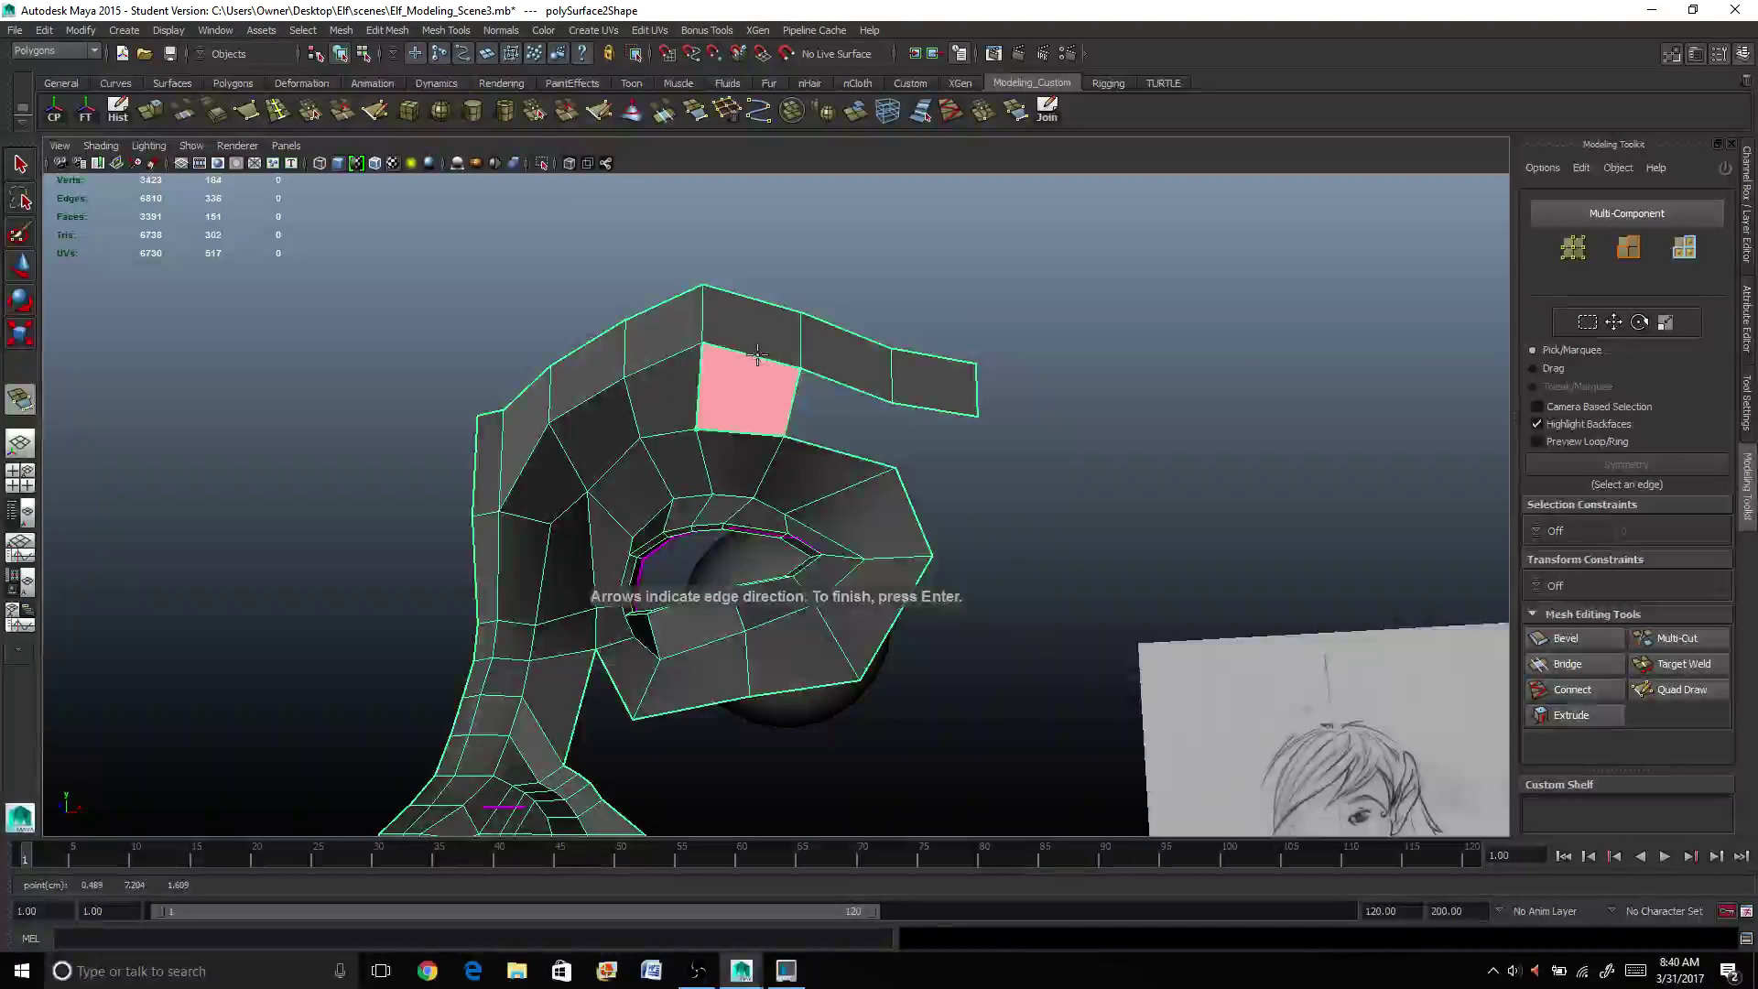
pyautogui.press('Return')
pyautogui.press('g')
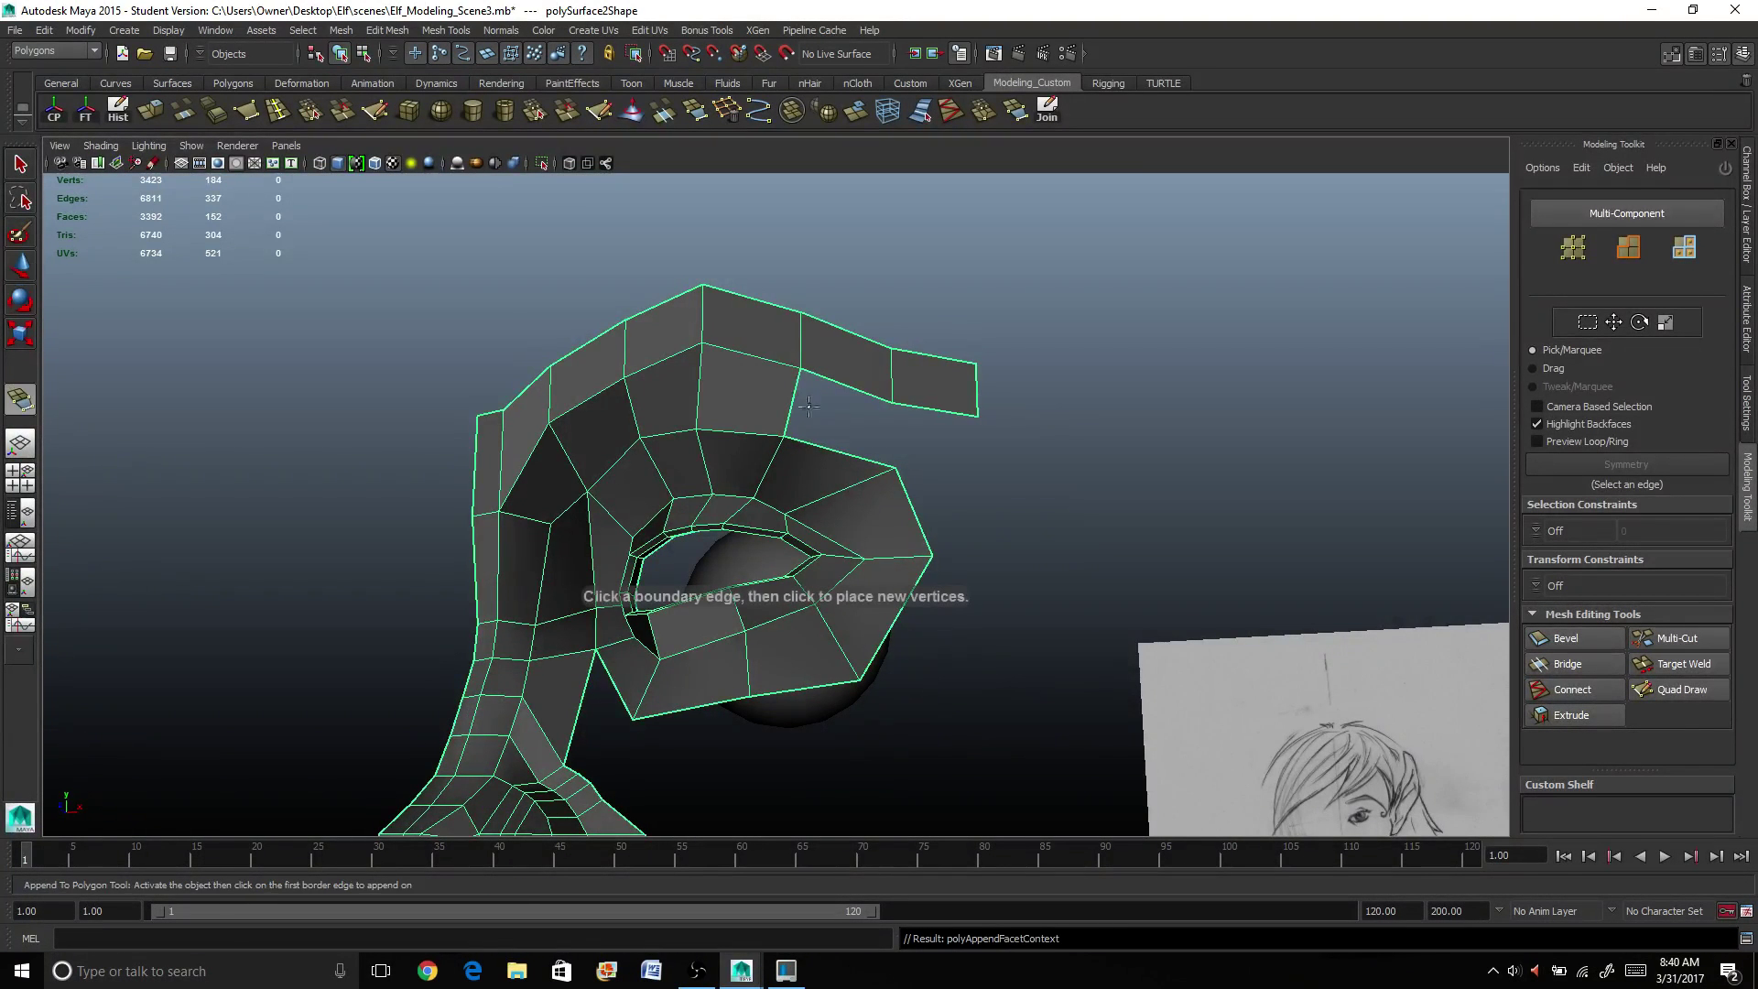
pyautogui.click(834, 448)
pyautogui.click(854, 389)
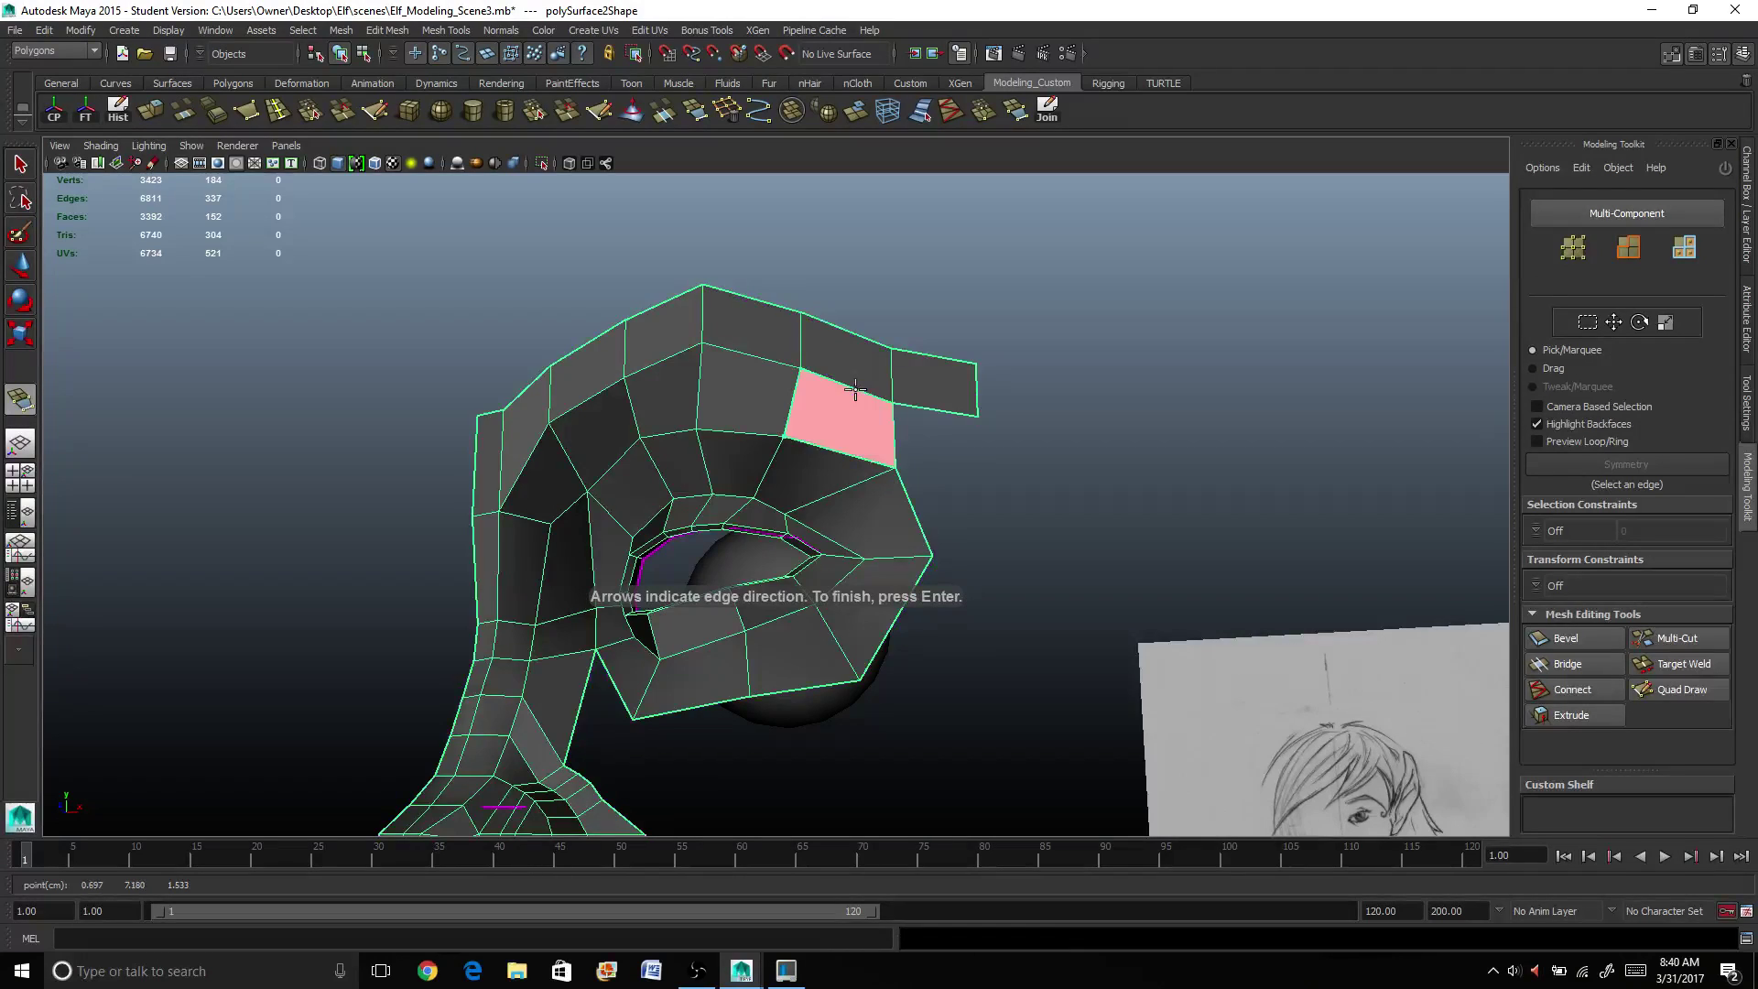
pyautogui.press('Return')
# Step: Extrude the two border edges at the outer side of the eye socket outward and scale the extruded strip narrower along its length
pyautogui.press('w')
pyautogui.keyDown('alt'); pyautogui.moveTo(803, 399); pyautogui.dragTo(847, 460); pyautogui.keyUp('alt')
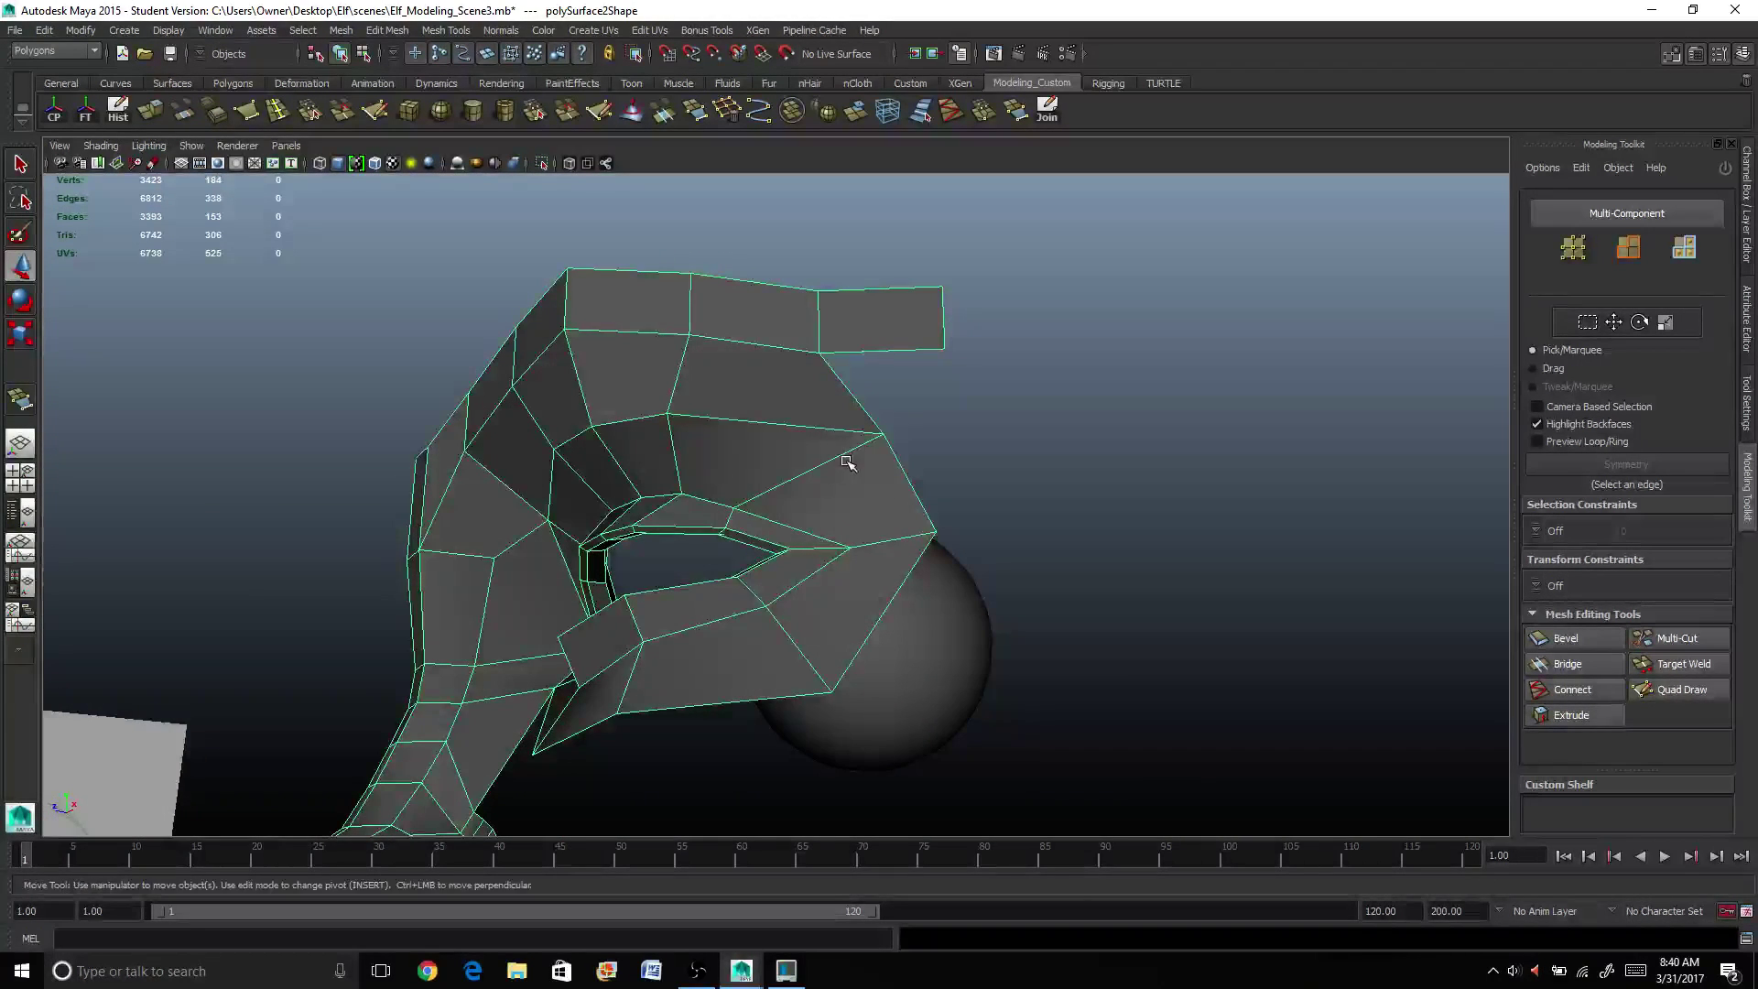
pyautogui.press('g')
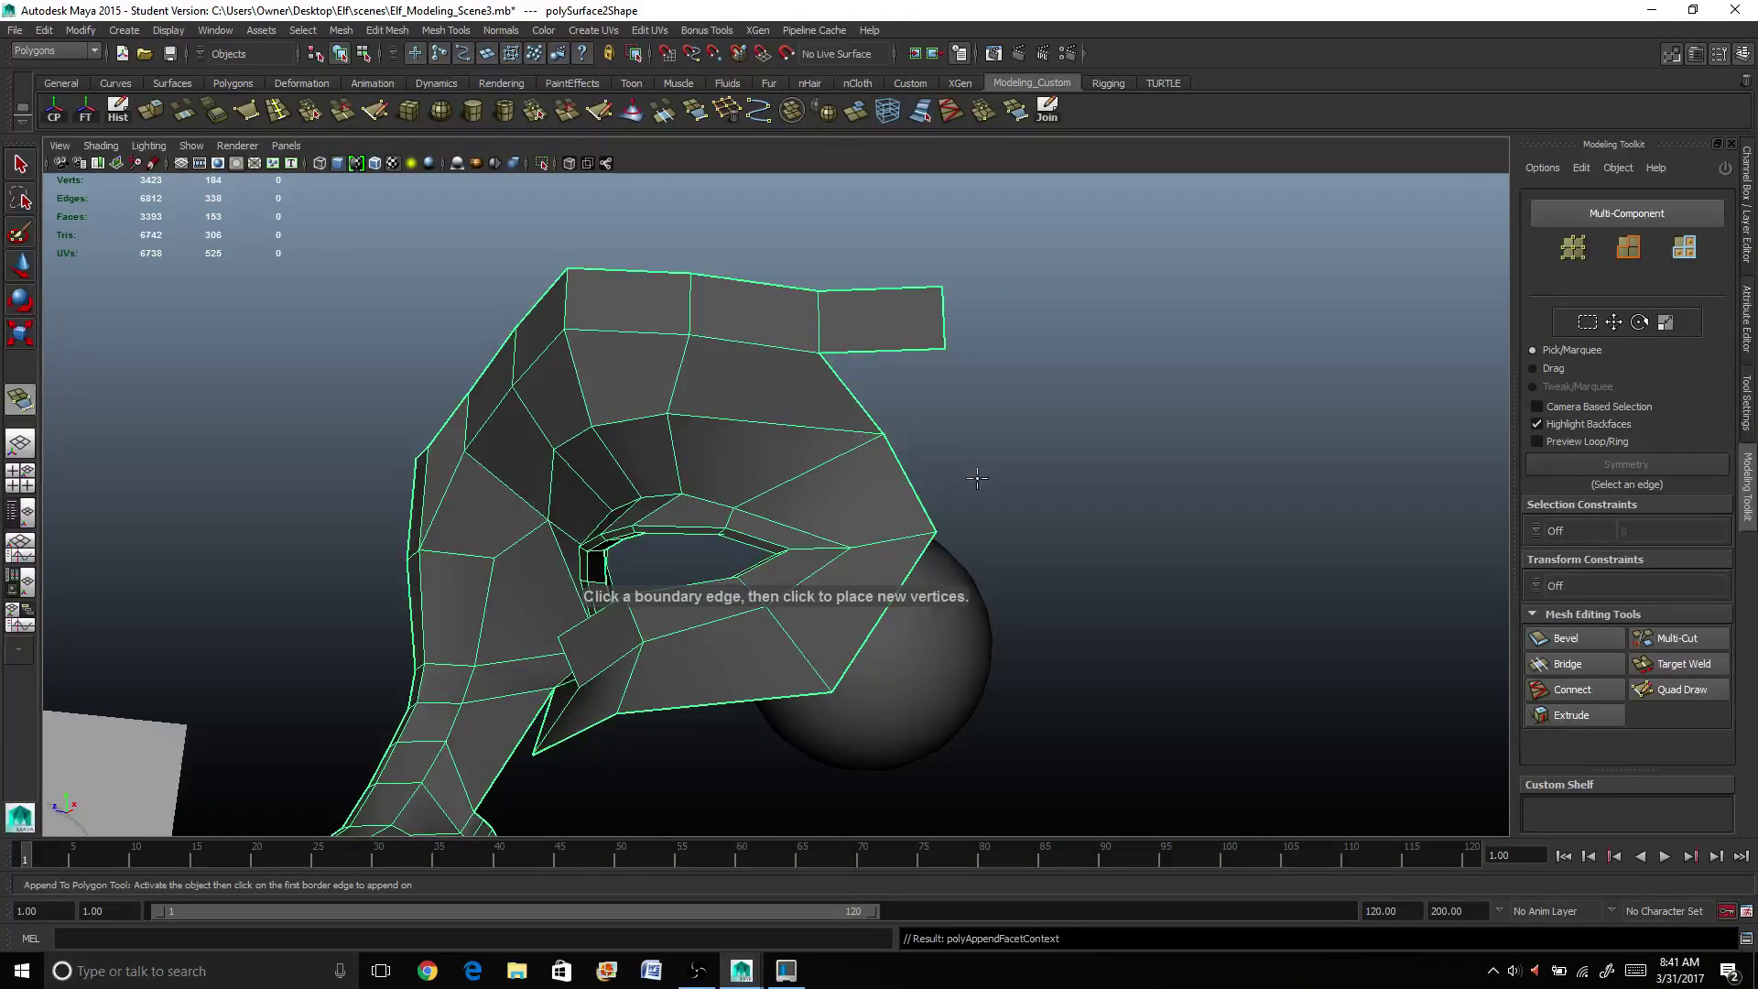
pyautogui.press('q')
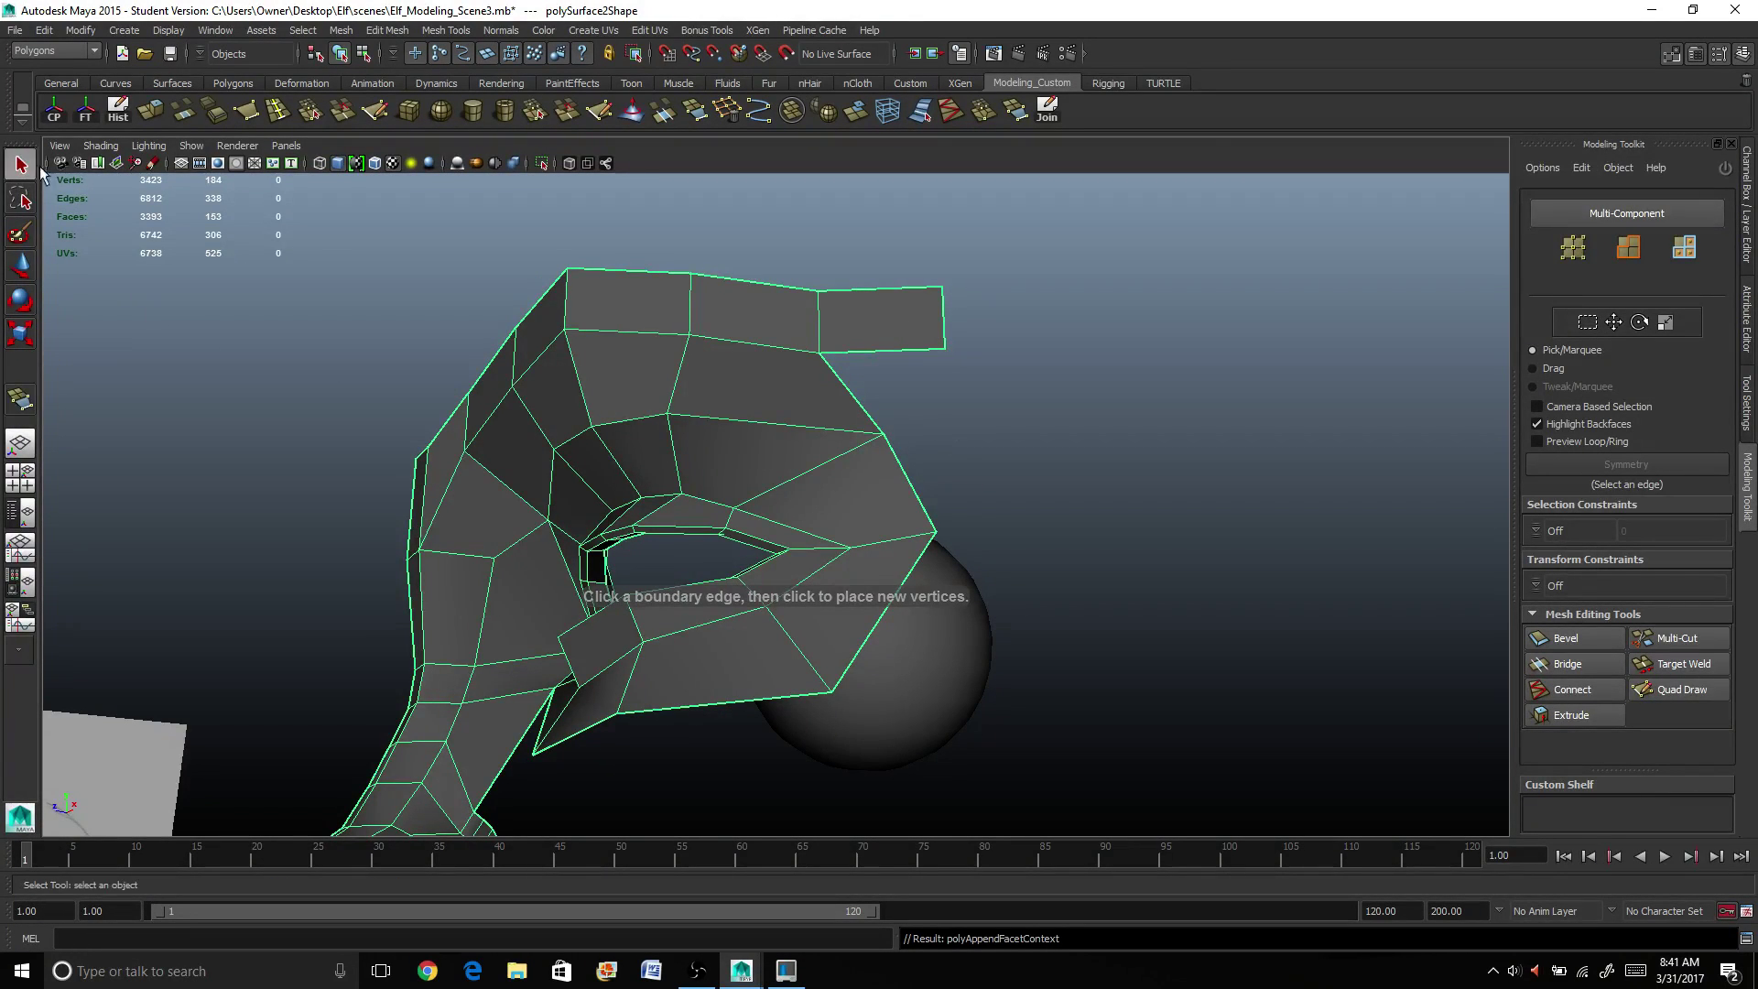
pyautogui.rightClick(827, 401)
pyautogui.click(829, 389)
pyautogui.click(856, 407)
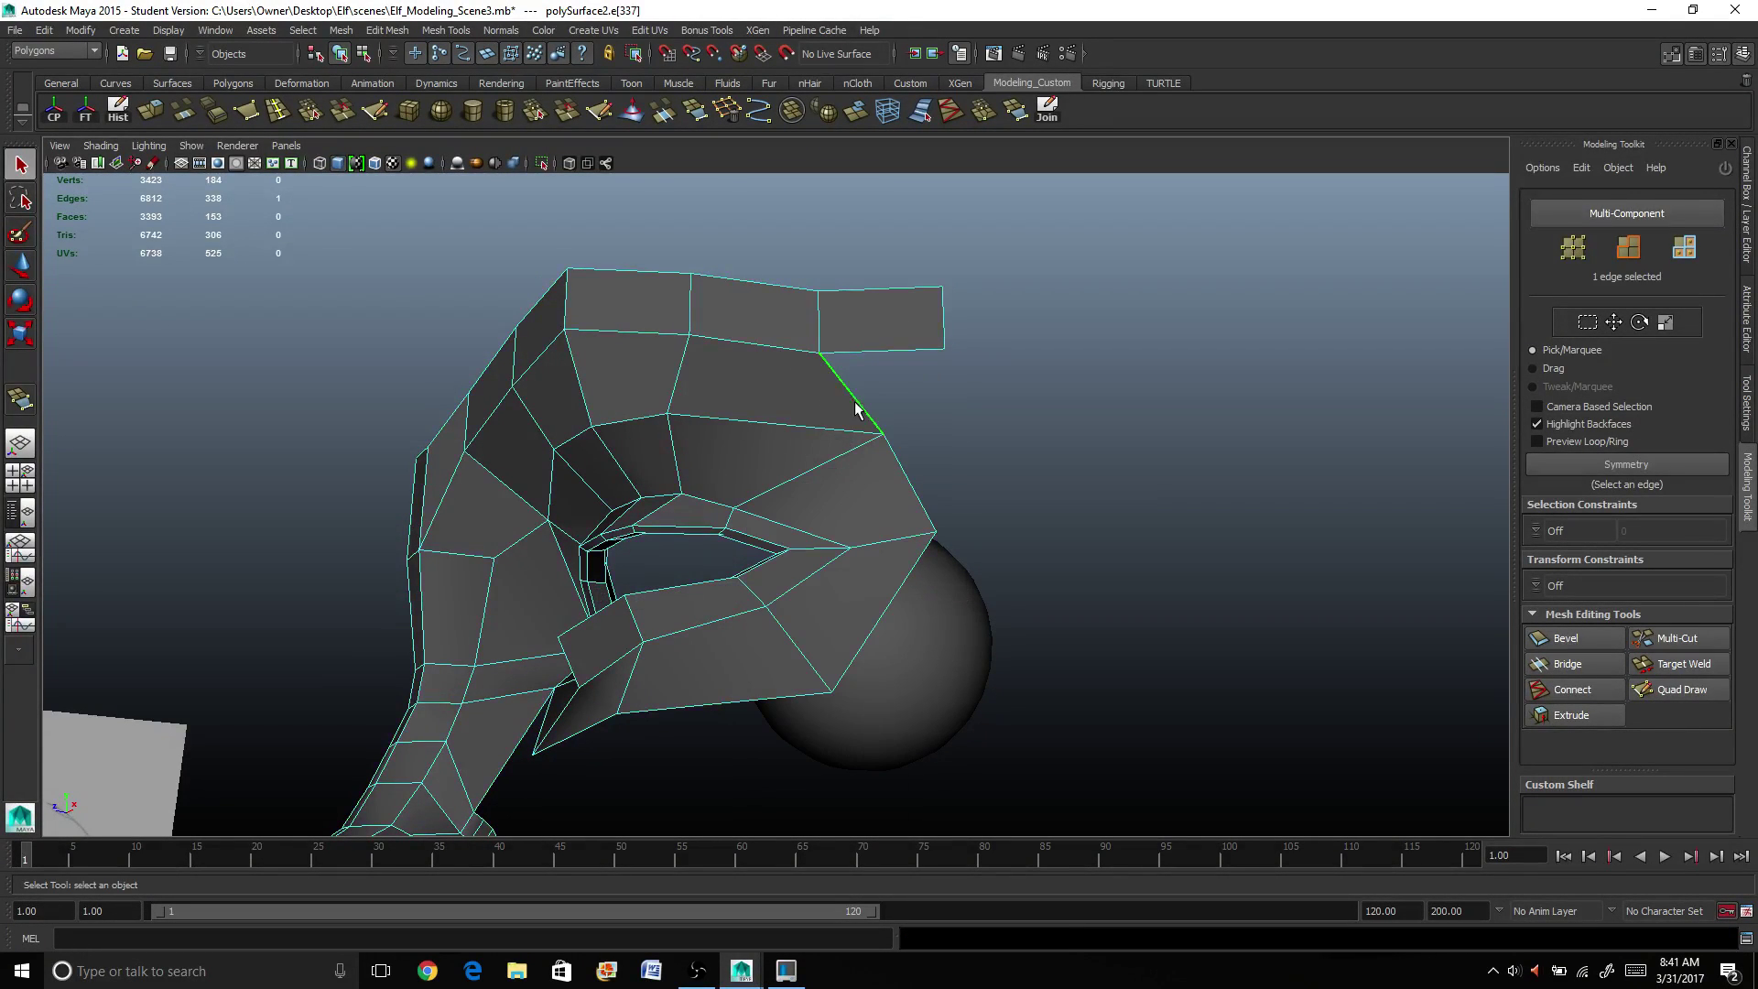
pyautogui.keyDown('shift'); pyautogui.click(910, 501); pyautogui.keyUp('shift')
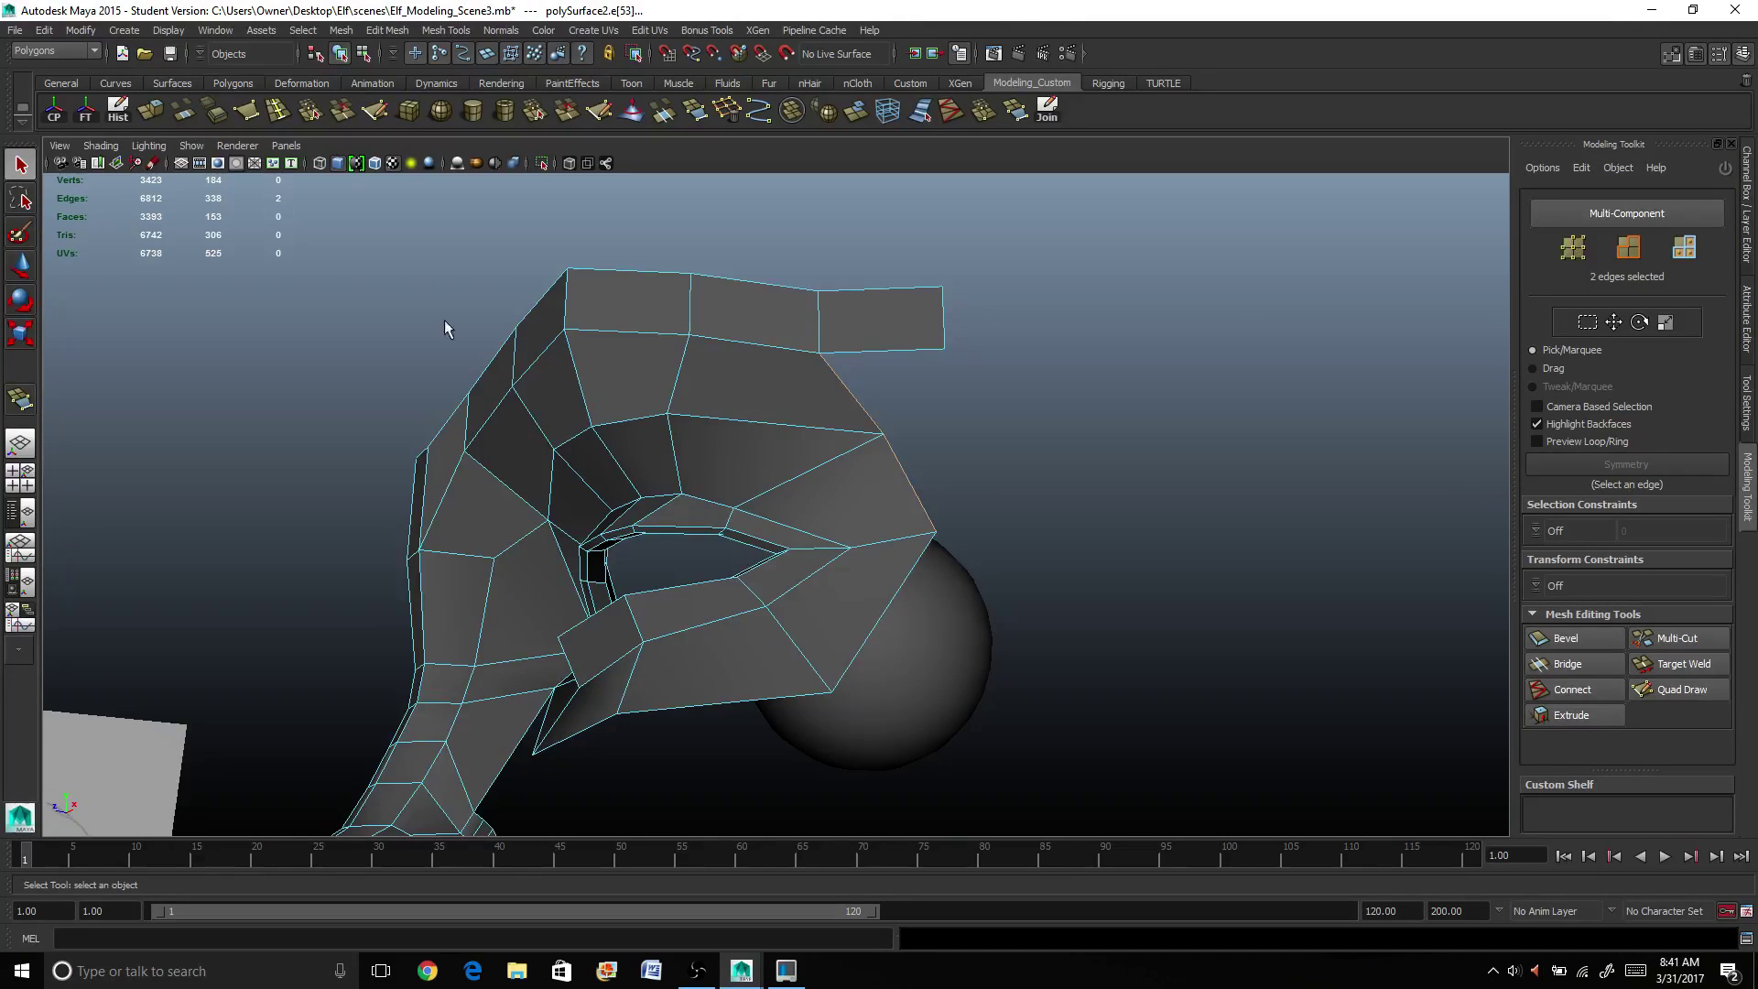
pyautogui.click(152, 110)
pyautogui.keyDown('alt'); pyautogui.moveTo(824, 568); pyautogui.dragTo(963, 510); pyautogui.keyUp('alt')
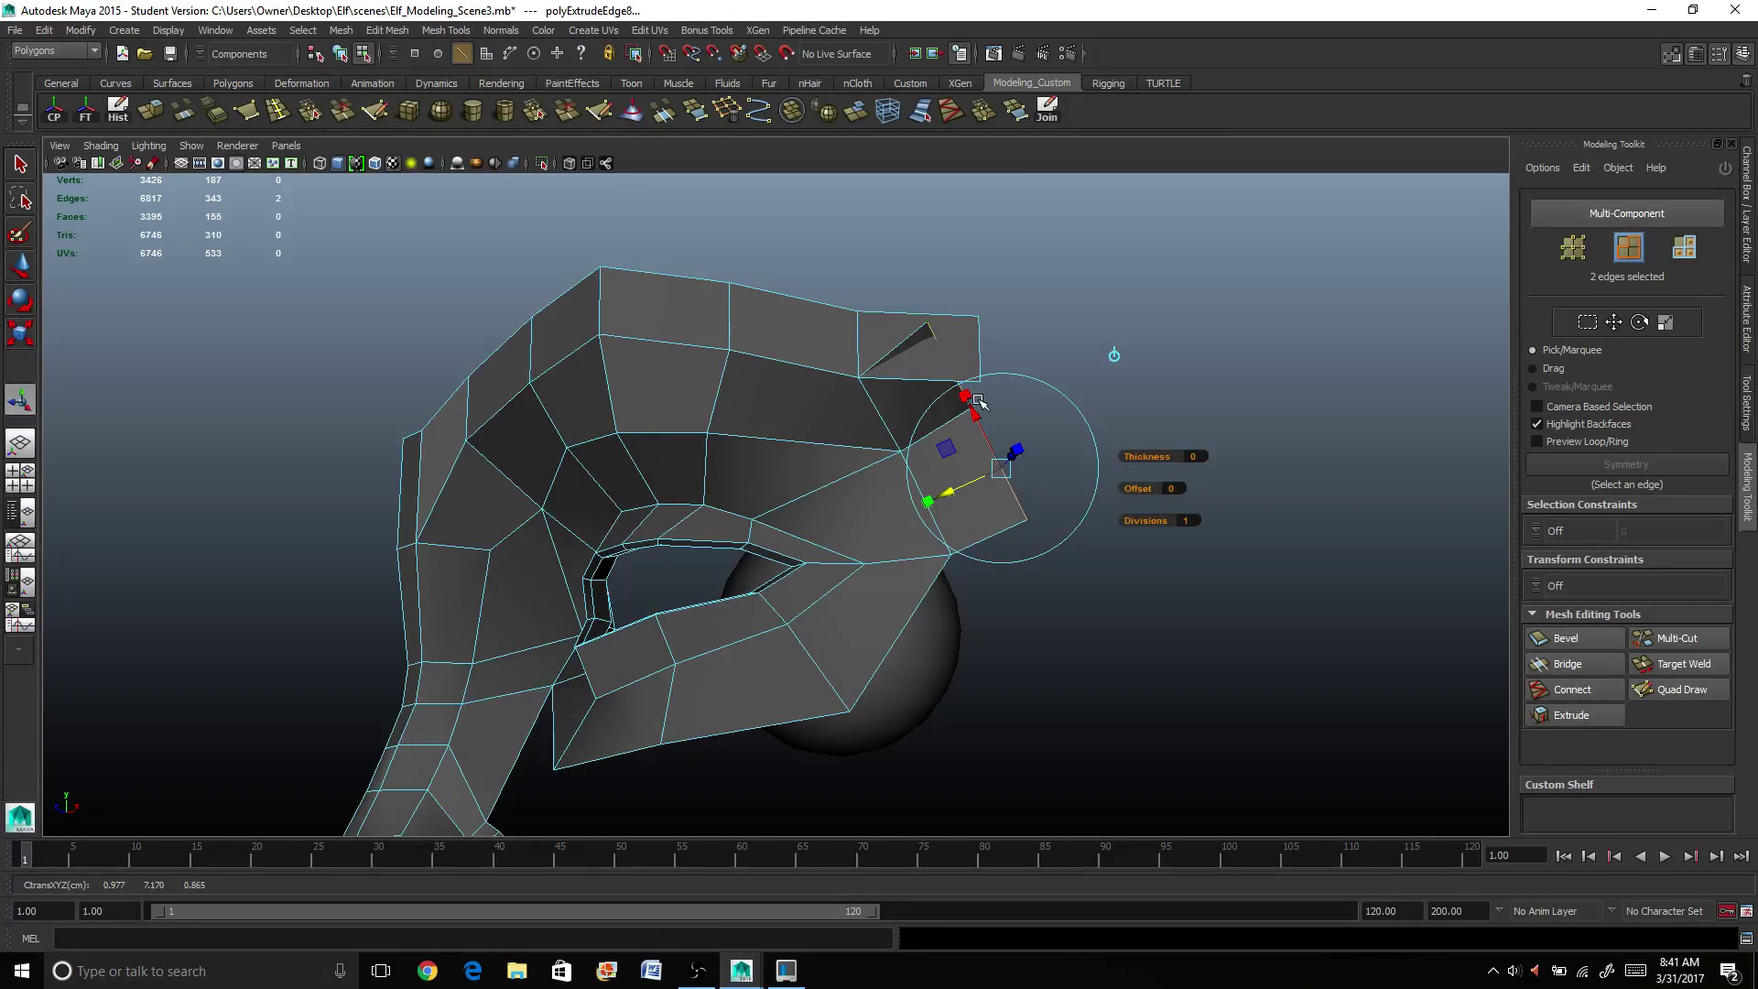
pyautogui.moveTo(967, 396); pyautogui.dragTo(998, 490)
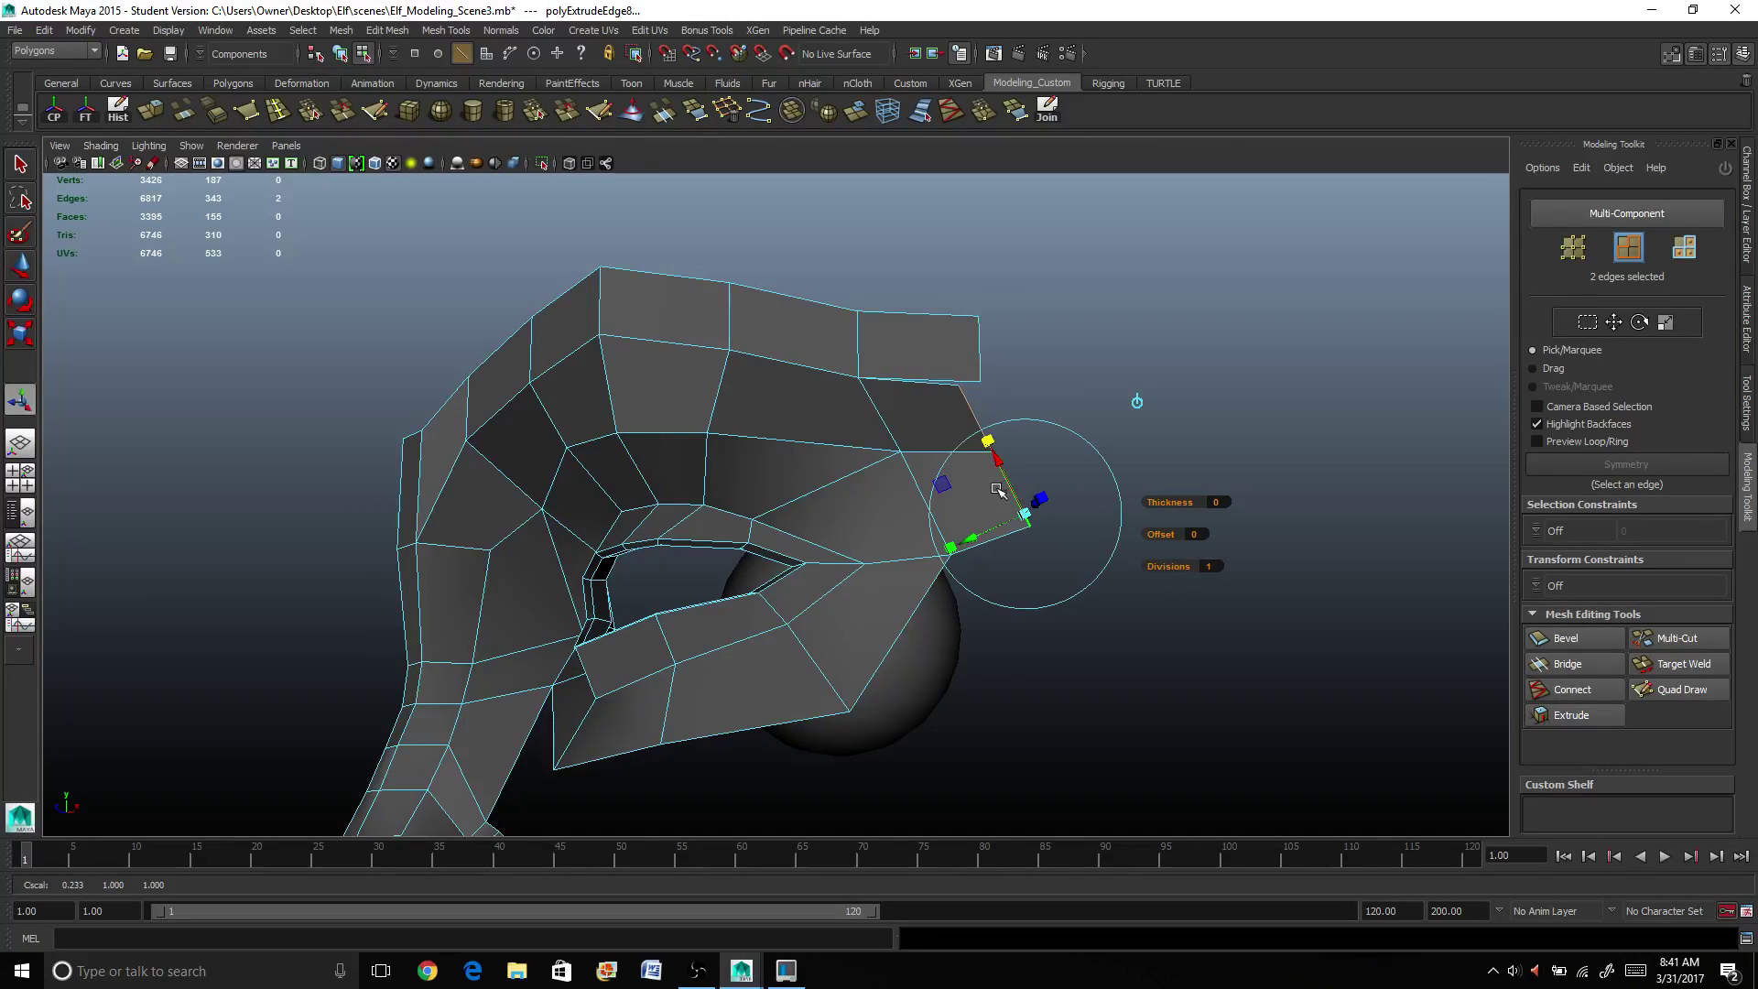
# Step: Target Weld the upper corner vertex of the extruded strip to the lower outer corner of the last brow segment
pyautogui.click(1680, 663)
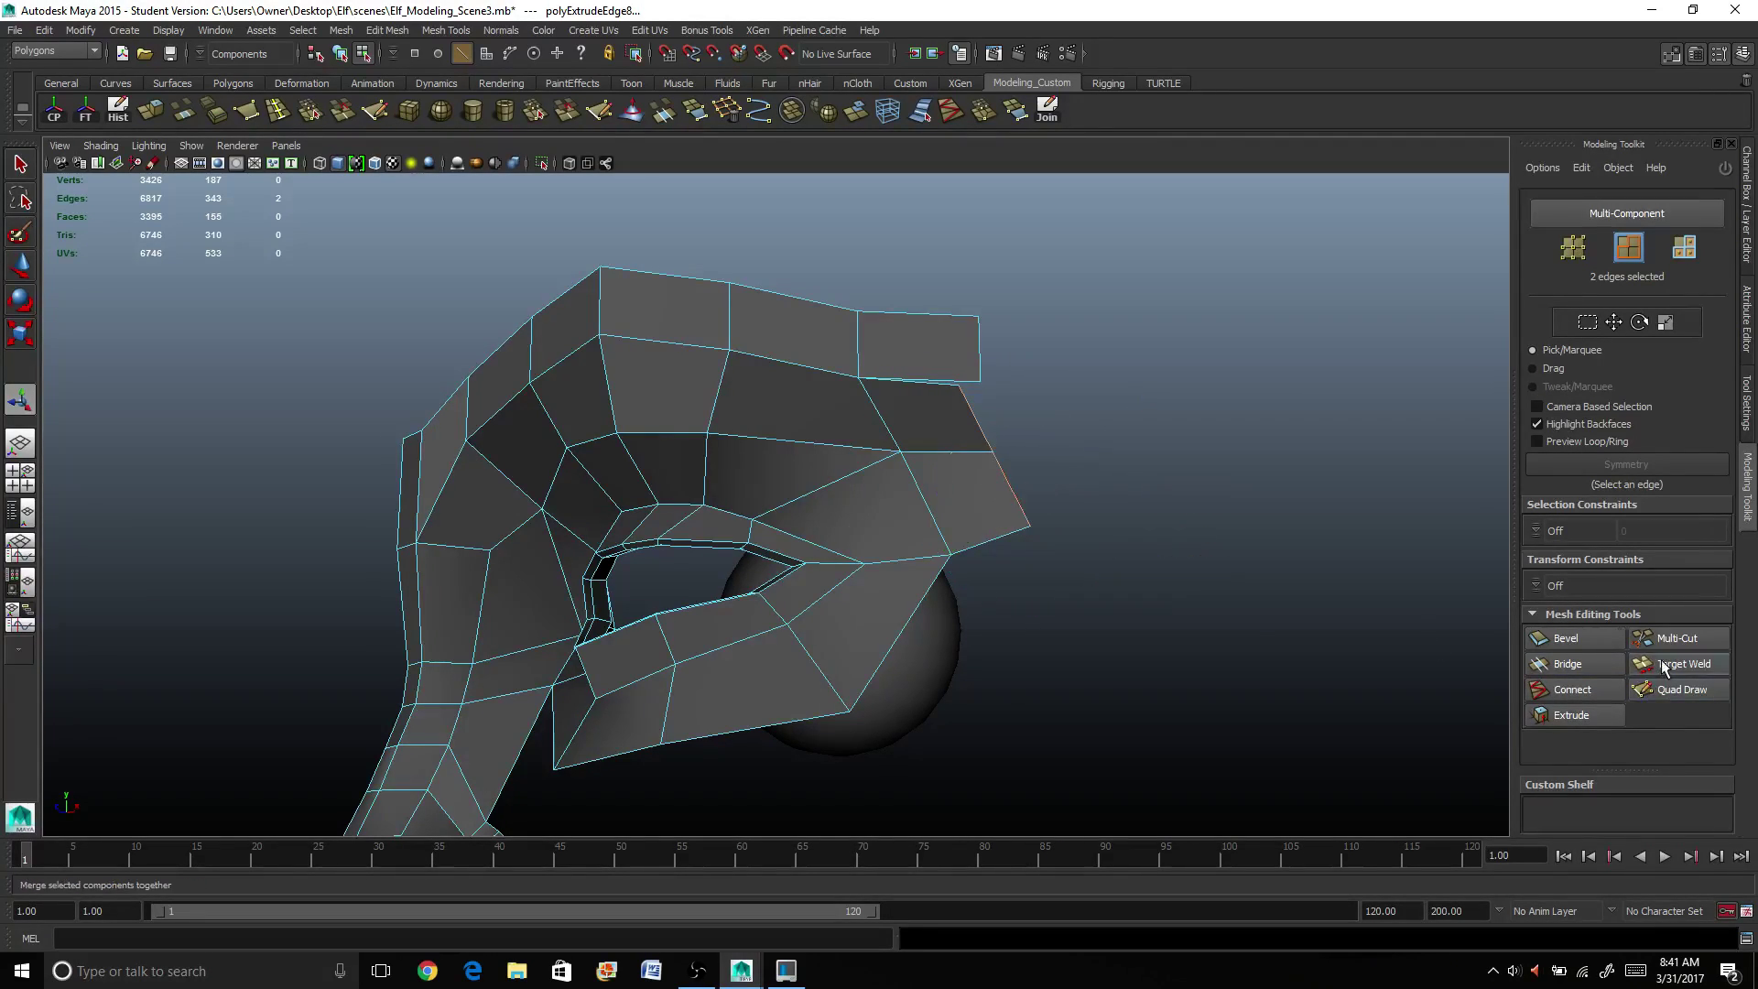
pyautogui.moveTo(954, 383); pyautogui.dragTo(805, 467)
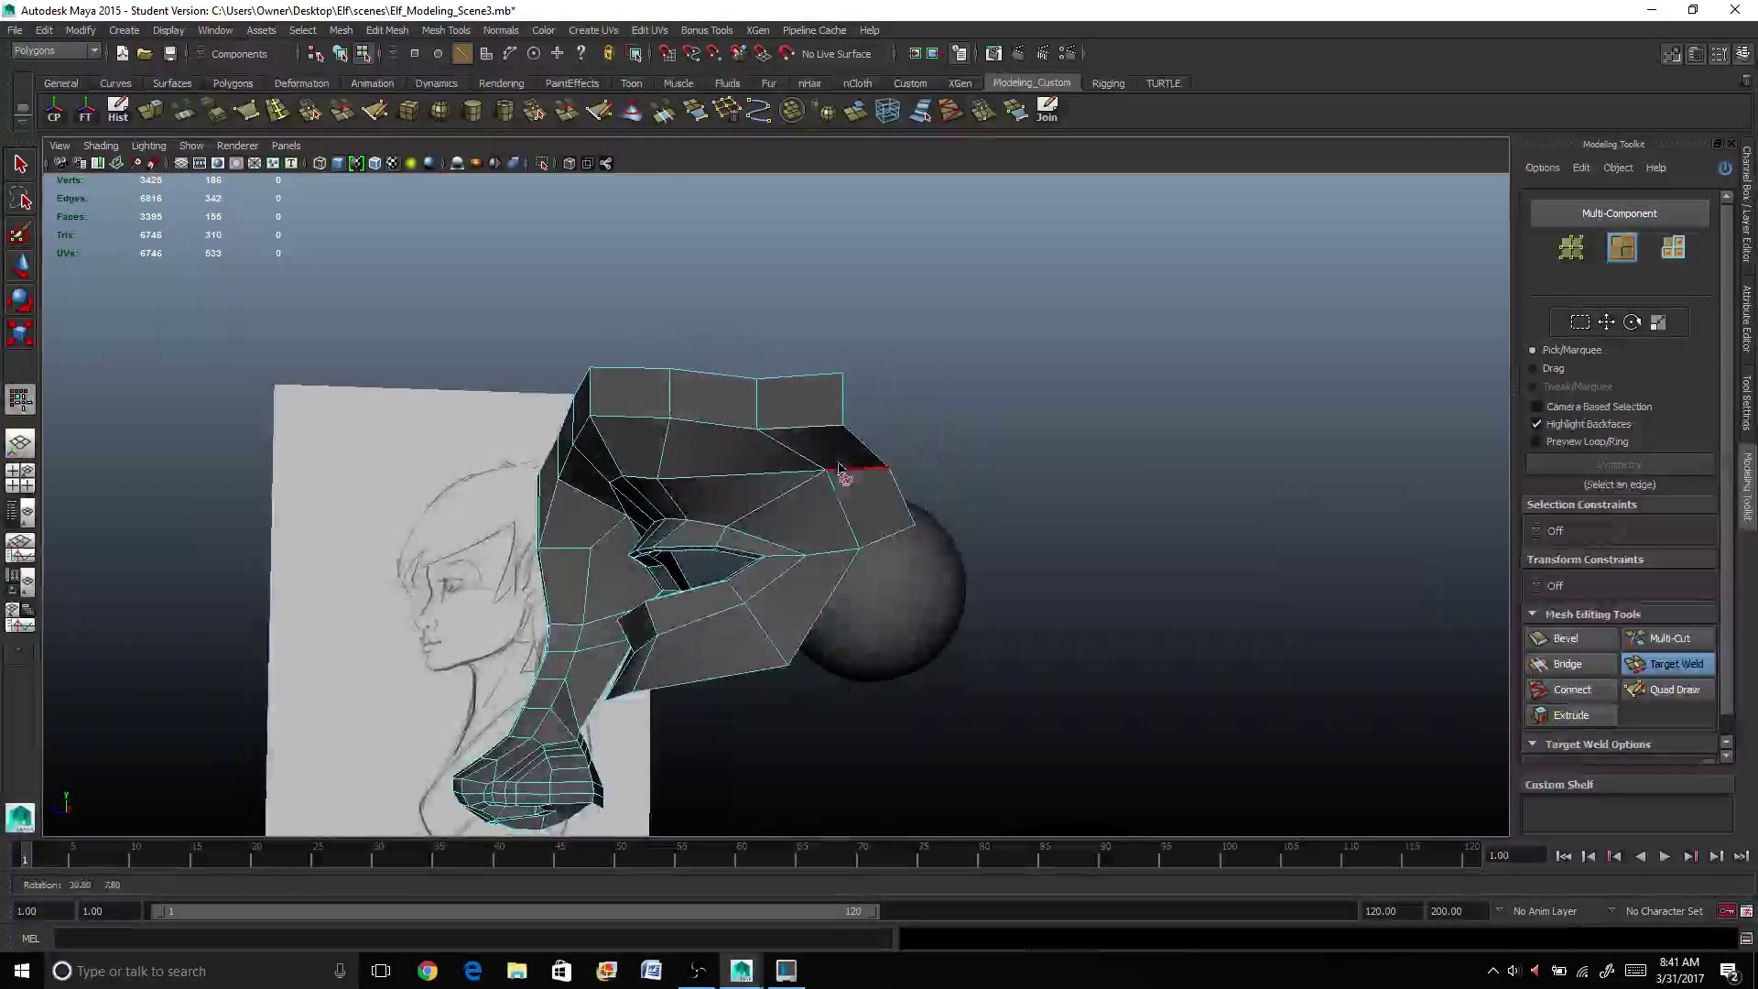
pyautogui.click(20, 165)
# Step: Preview the face mesh smoothed, inspect its shape together with the body, and return to the unsmoothed display
pyautogui.moveTo(789, 488); pyautogui.dragTo(847, 446, button='right')
pyautogui.keyDown('alt'); pyautogui.moveTo(789, 489); pyautogui.dragTo(830, 579); pyautogui.keyUp('alt')
pyautogui.press('3')
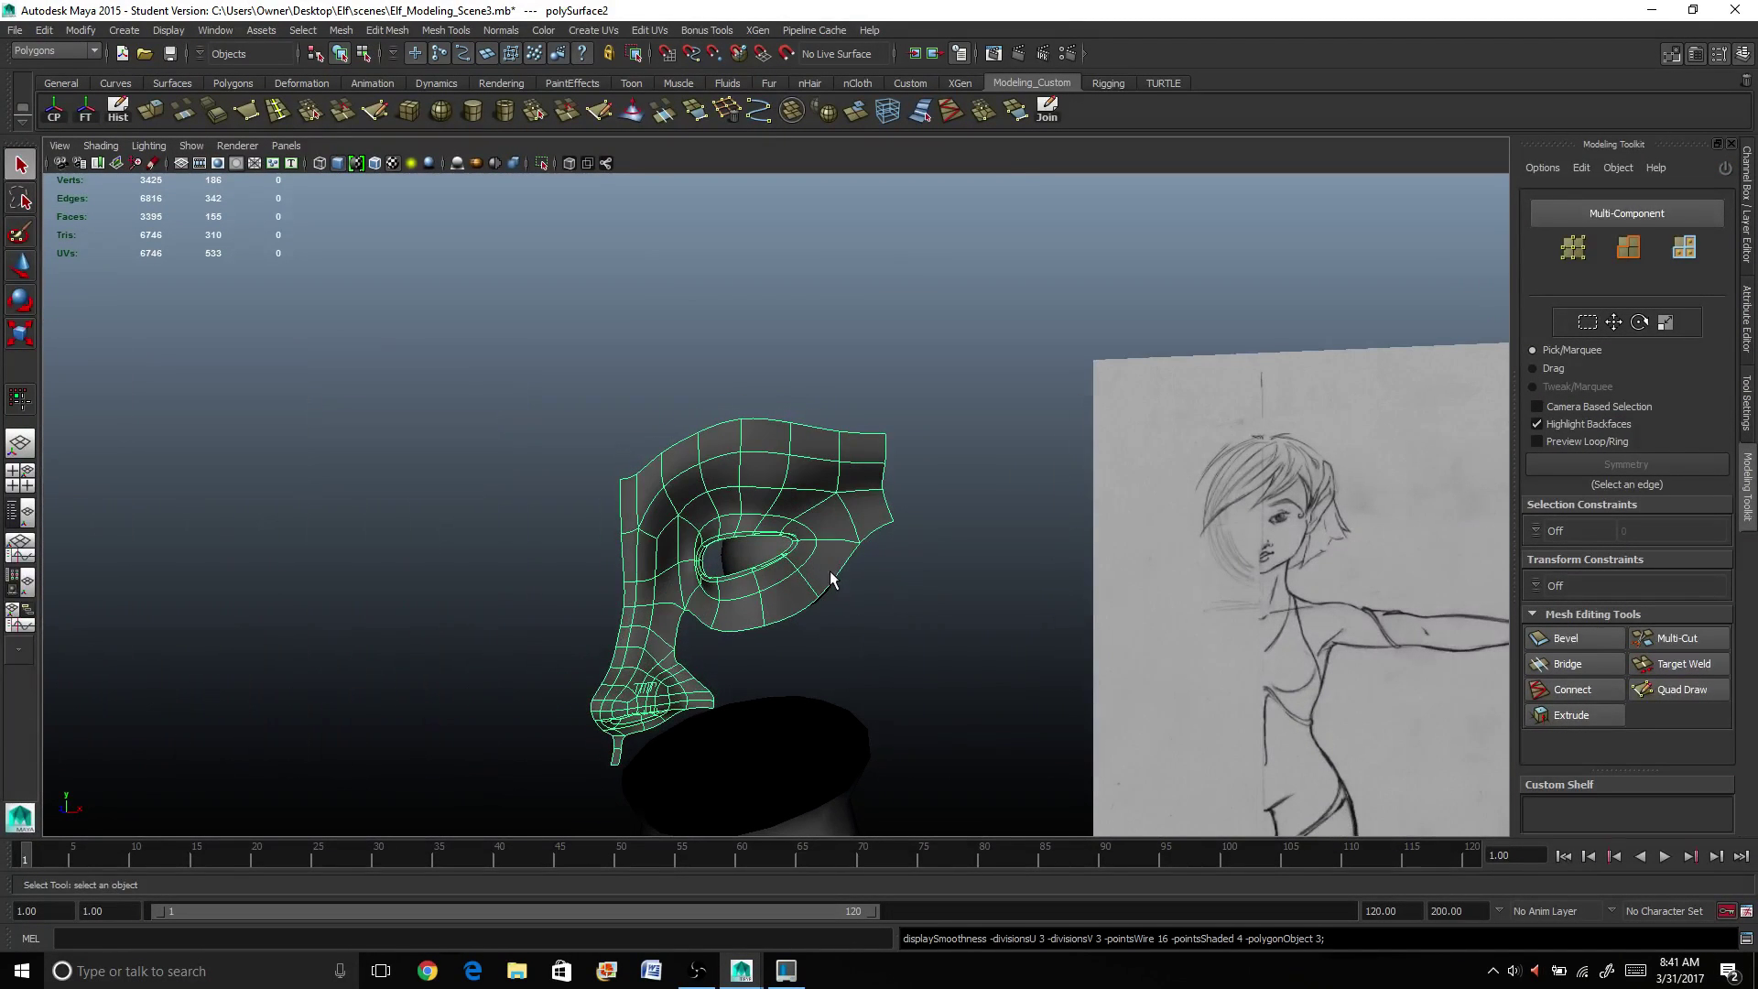
pyautogui.click(843, 657)
pyautogui.keyDown('alt'); pyautogui.moveTo(844, 658); pyautogui.dragTo(730, 421); pyautogui.keyUp('alt')
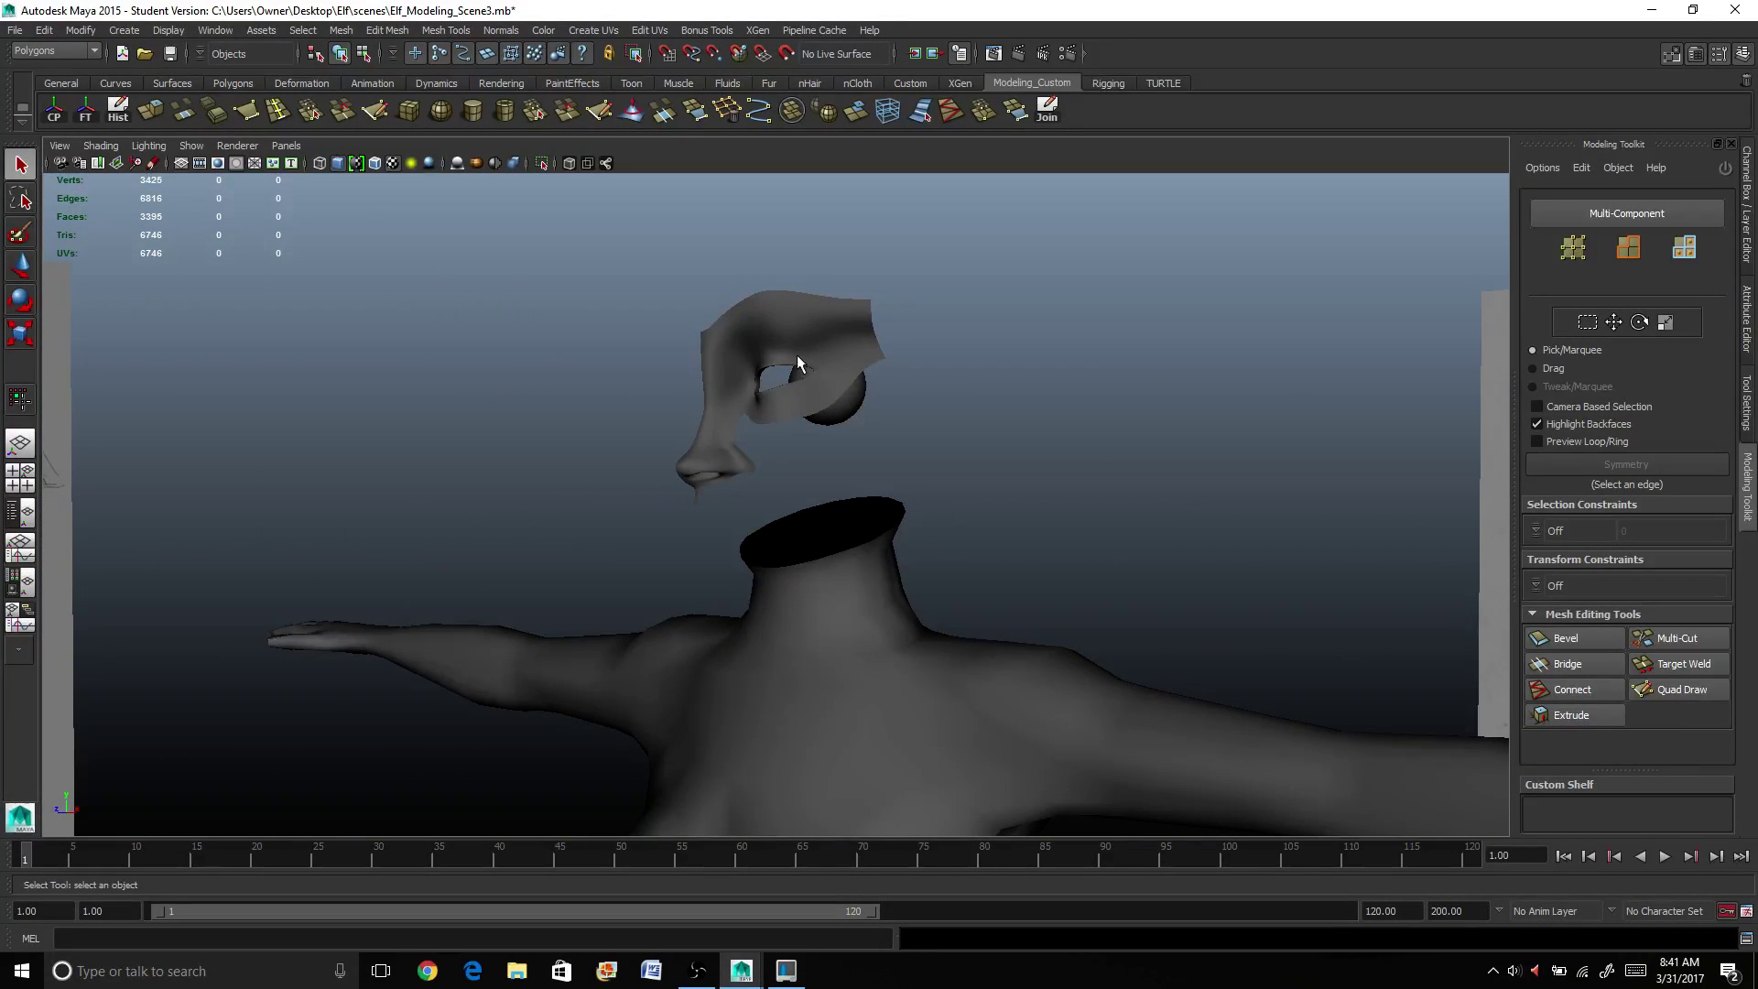
pyautogui.scroll(3, 796, 358)
pyautogui.click(807, 299)
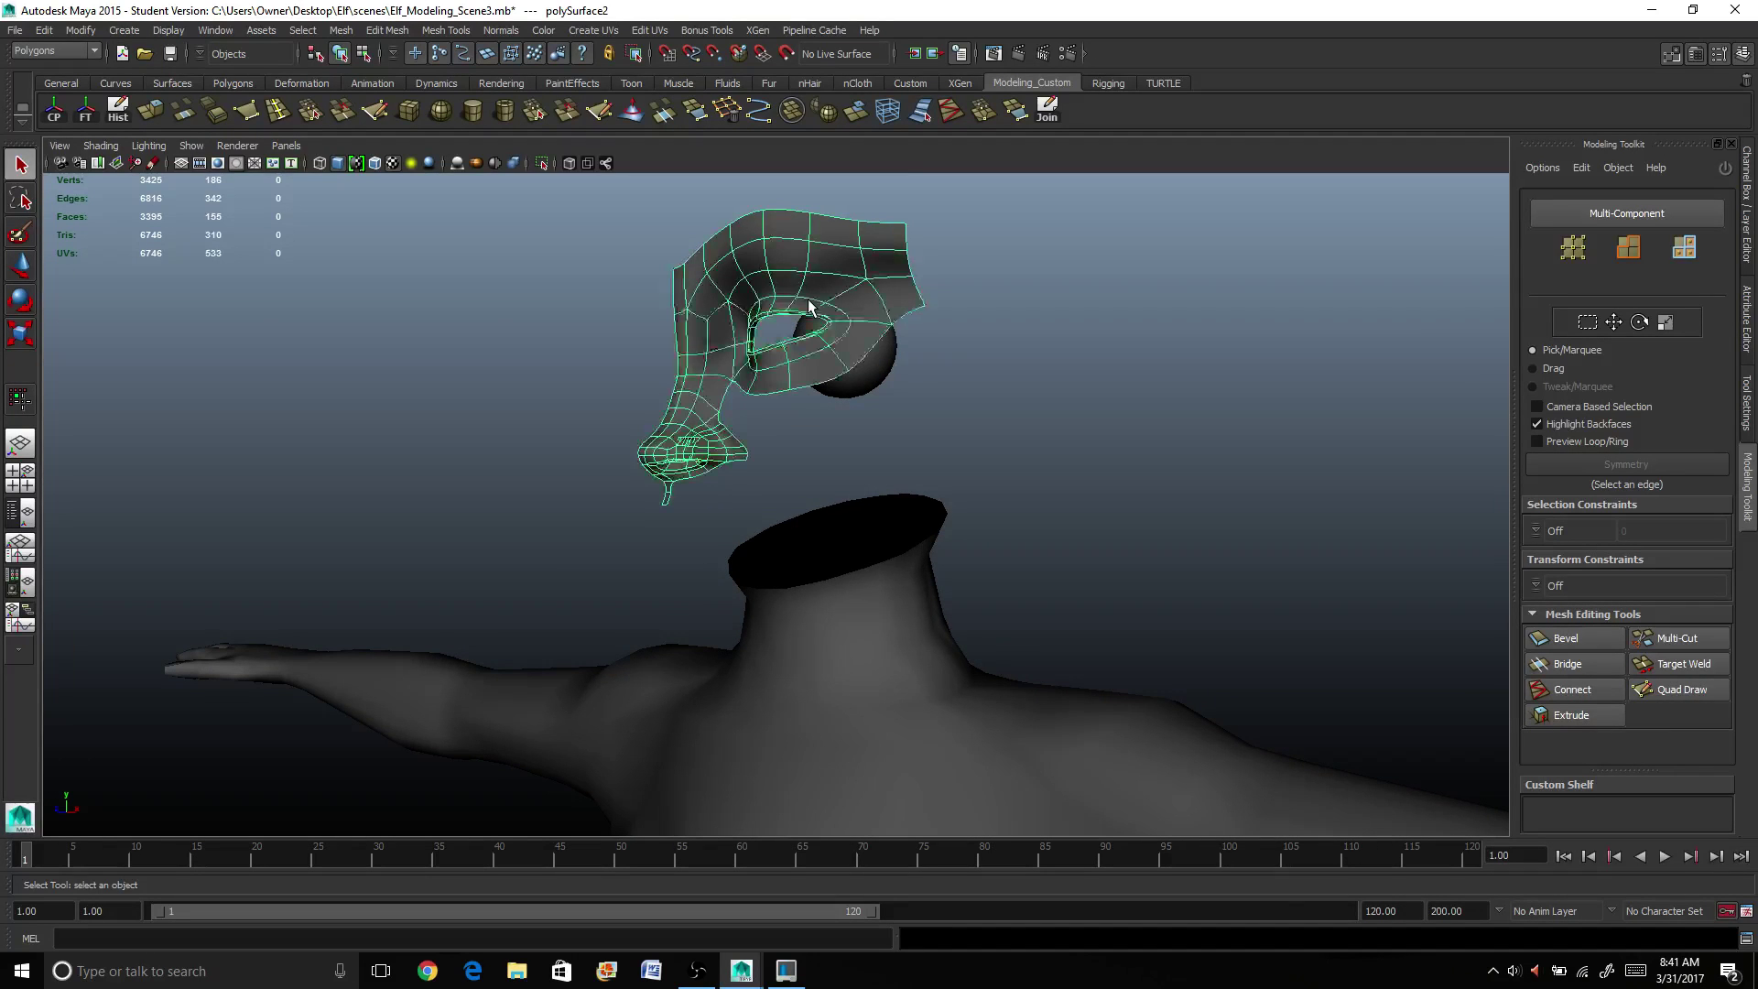
pyautogui.press('1')
# Step: Push the two adjoining edges along the seam between the brow fill and the top of the eye socket slightly back along Z
pyautogui.scroll(3, 794, 302)
pyautogui.keyDown('alt'); pyautogui.moveTo(786, 309); pyautogui.dragTo(737, 424, button='middle'); pyautogui.keyUp('alt')
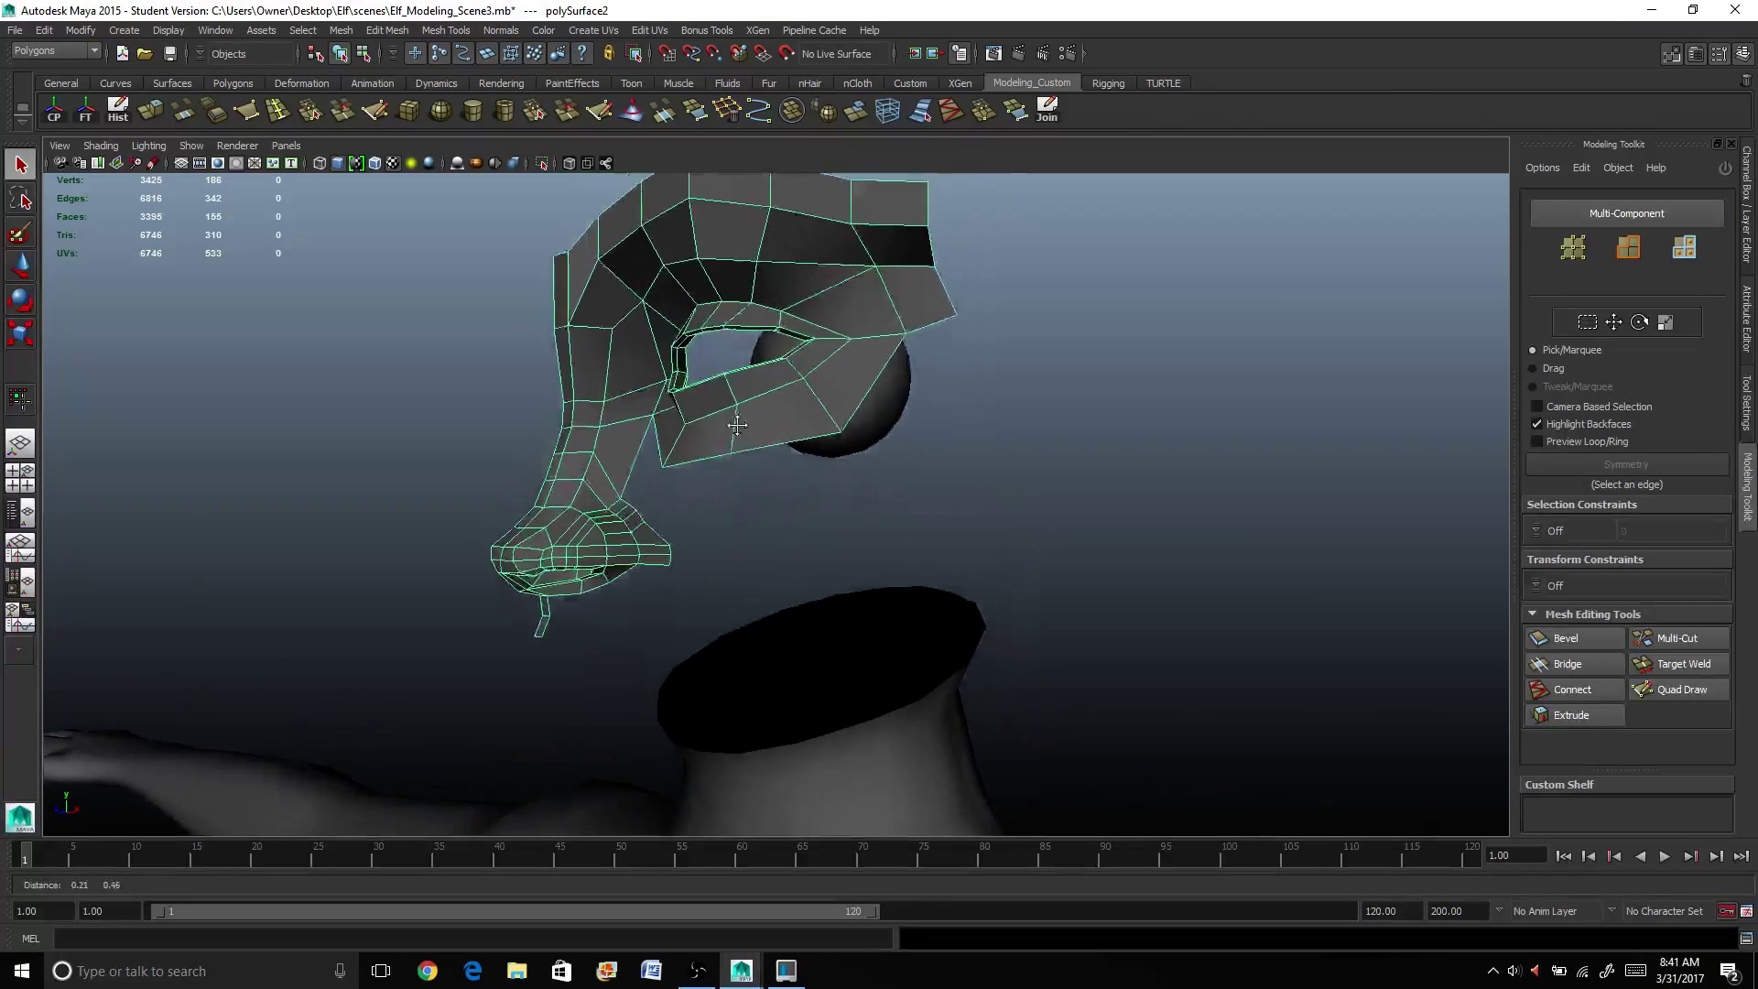
pyautogui.keyDown('alt'); pyautogui.moveTo(737, 425); pyautogui.dragTo(652, 379); pyautogui.keyUp('alt')
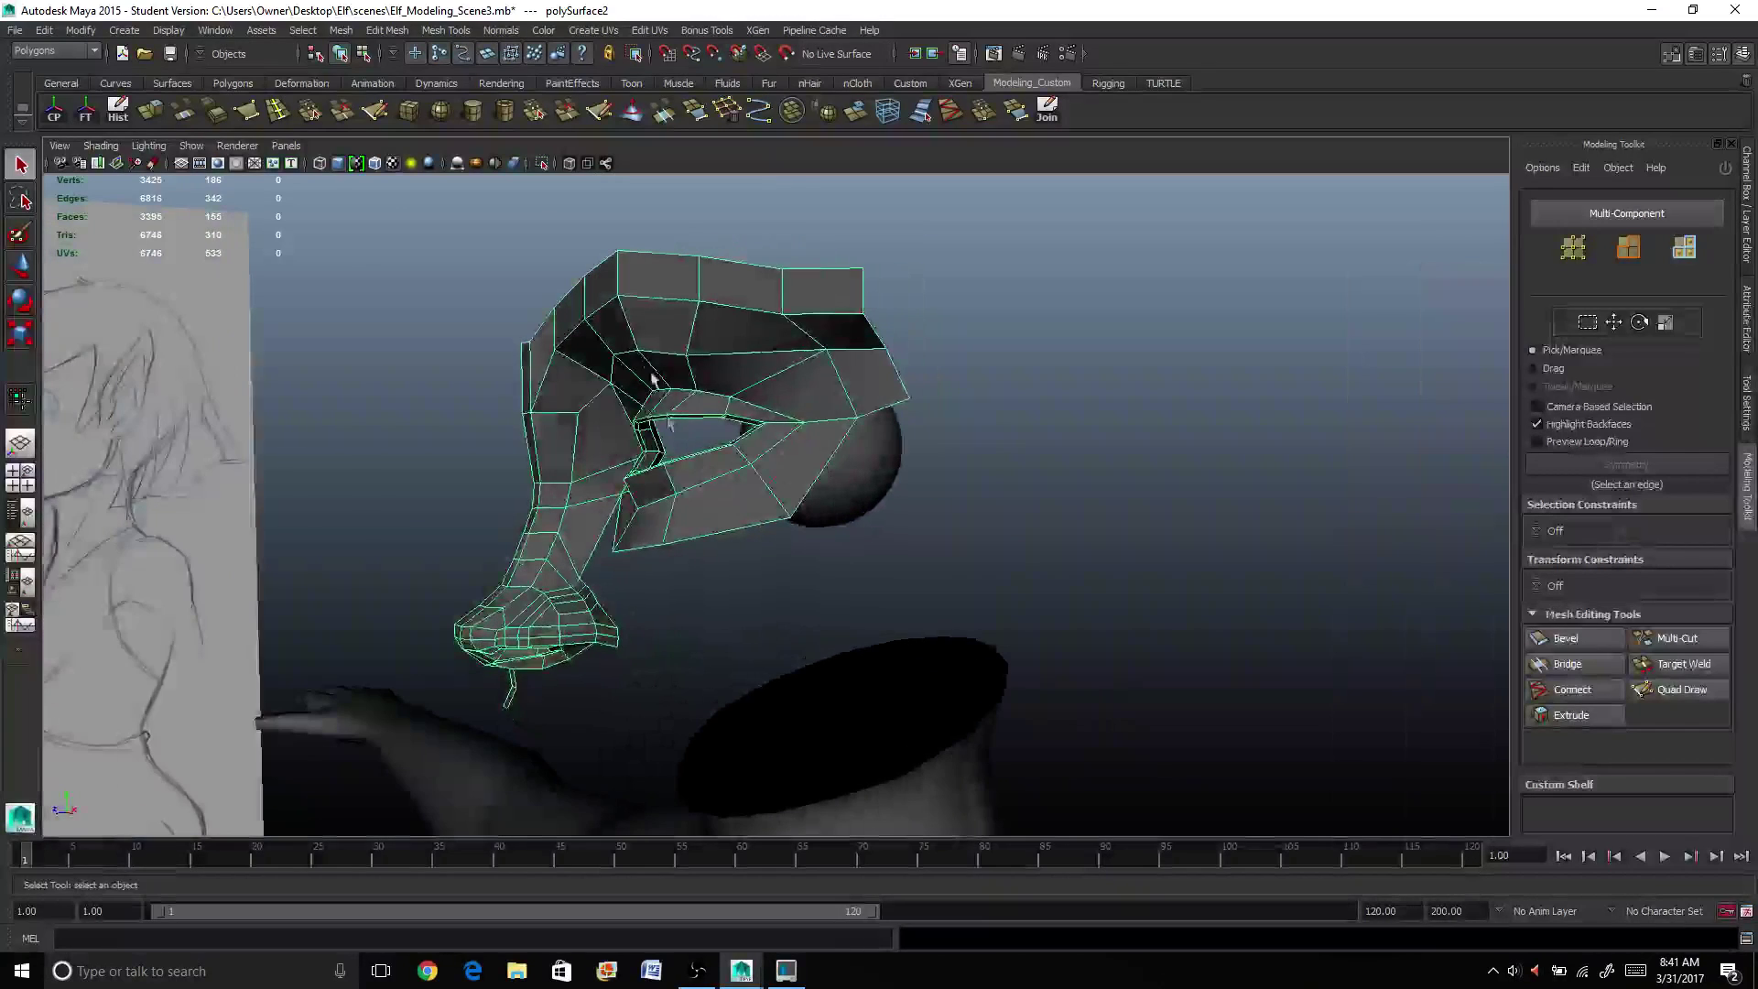
pyautogui.moveTo(645, 357); pyautogui.dragTo(647, 333, button='right')
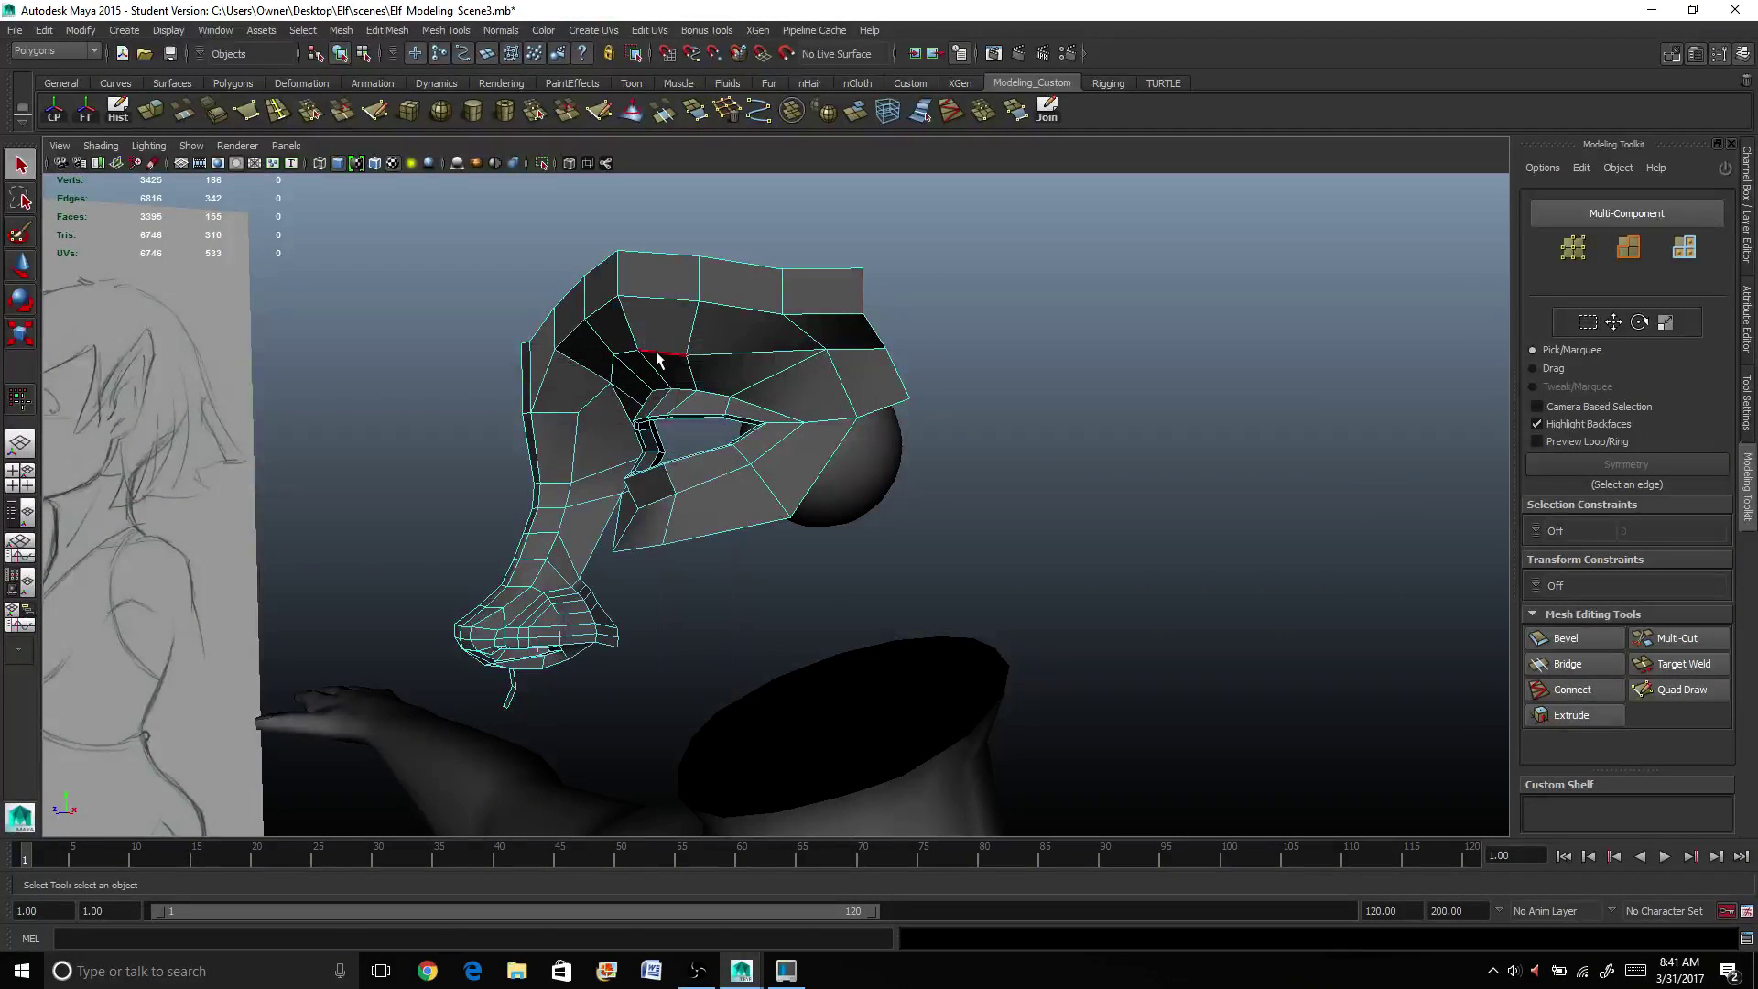
pyautogui.click(659, 353)
pyautogui.keyDown('shift'); pyautogui.click(632, 357); pyautogui.keyUp('shift')
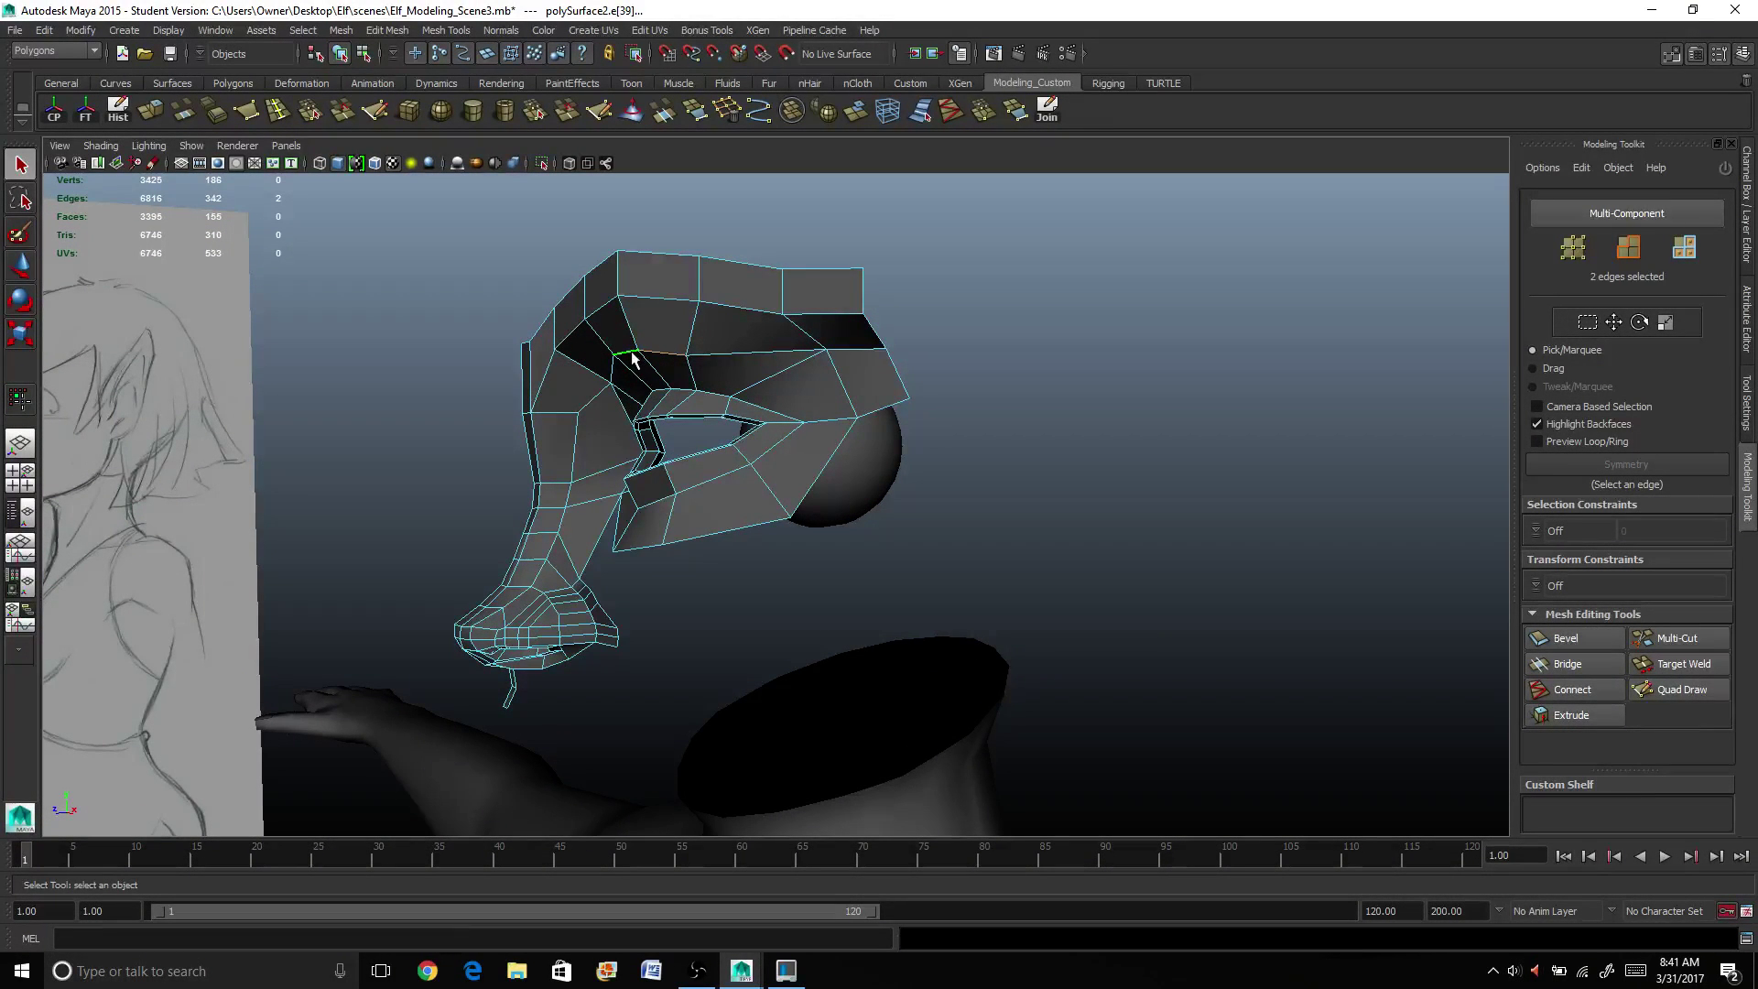
pyautogui.press('w')
pyautogui.moveTo(573, 349); pyautogui.dragTo(592, 350)
pyautogui.keyDown('alt'); pyautogui.moveTo(587, 435); pyautogui.dragTo(718, 431); pyautogui.keyUp('alt')
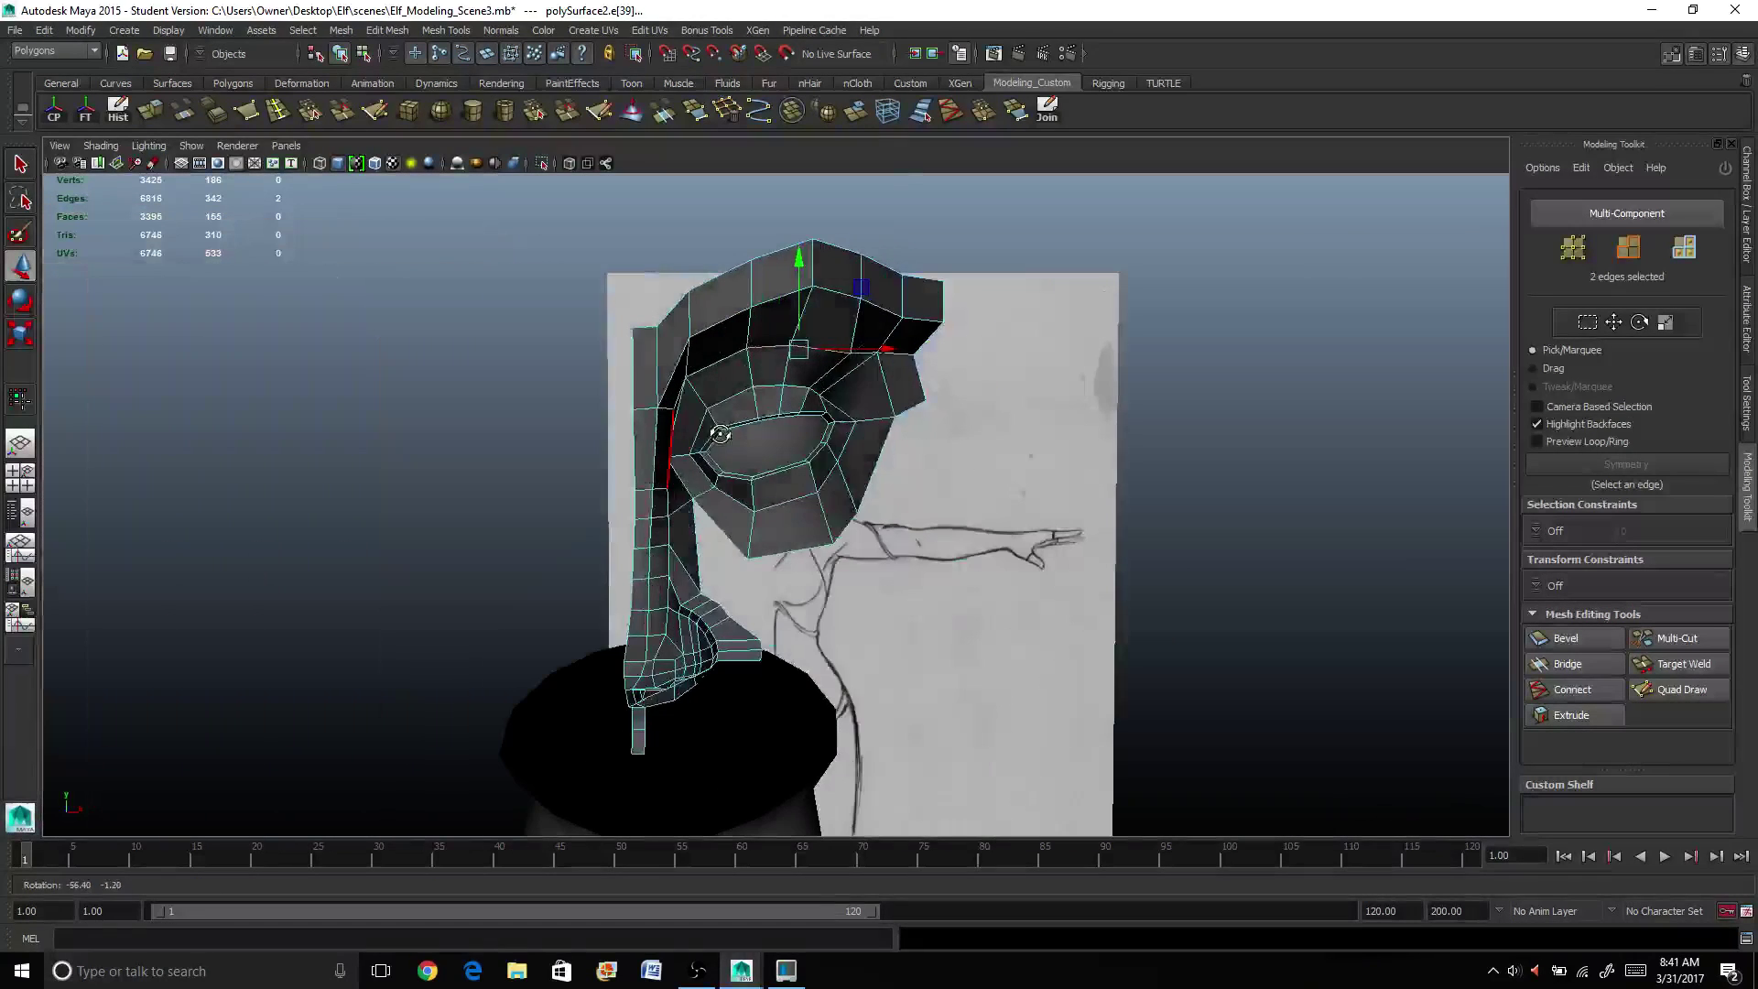
# Step: Raise the vertex on the outer upper seam between the brow fill and the eye socket to smooth the curve
pyautogui.scroll(3, 841, 381)
pyautogui.moveTo(847, 362); pyautogui.dragTo(796, 362, button='right')
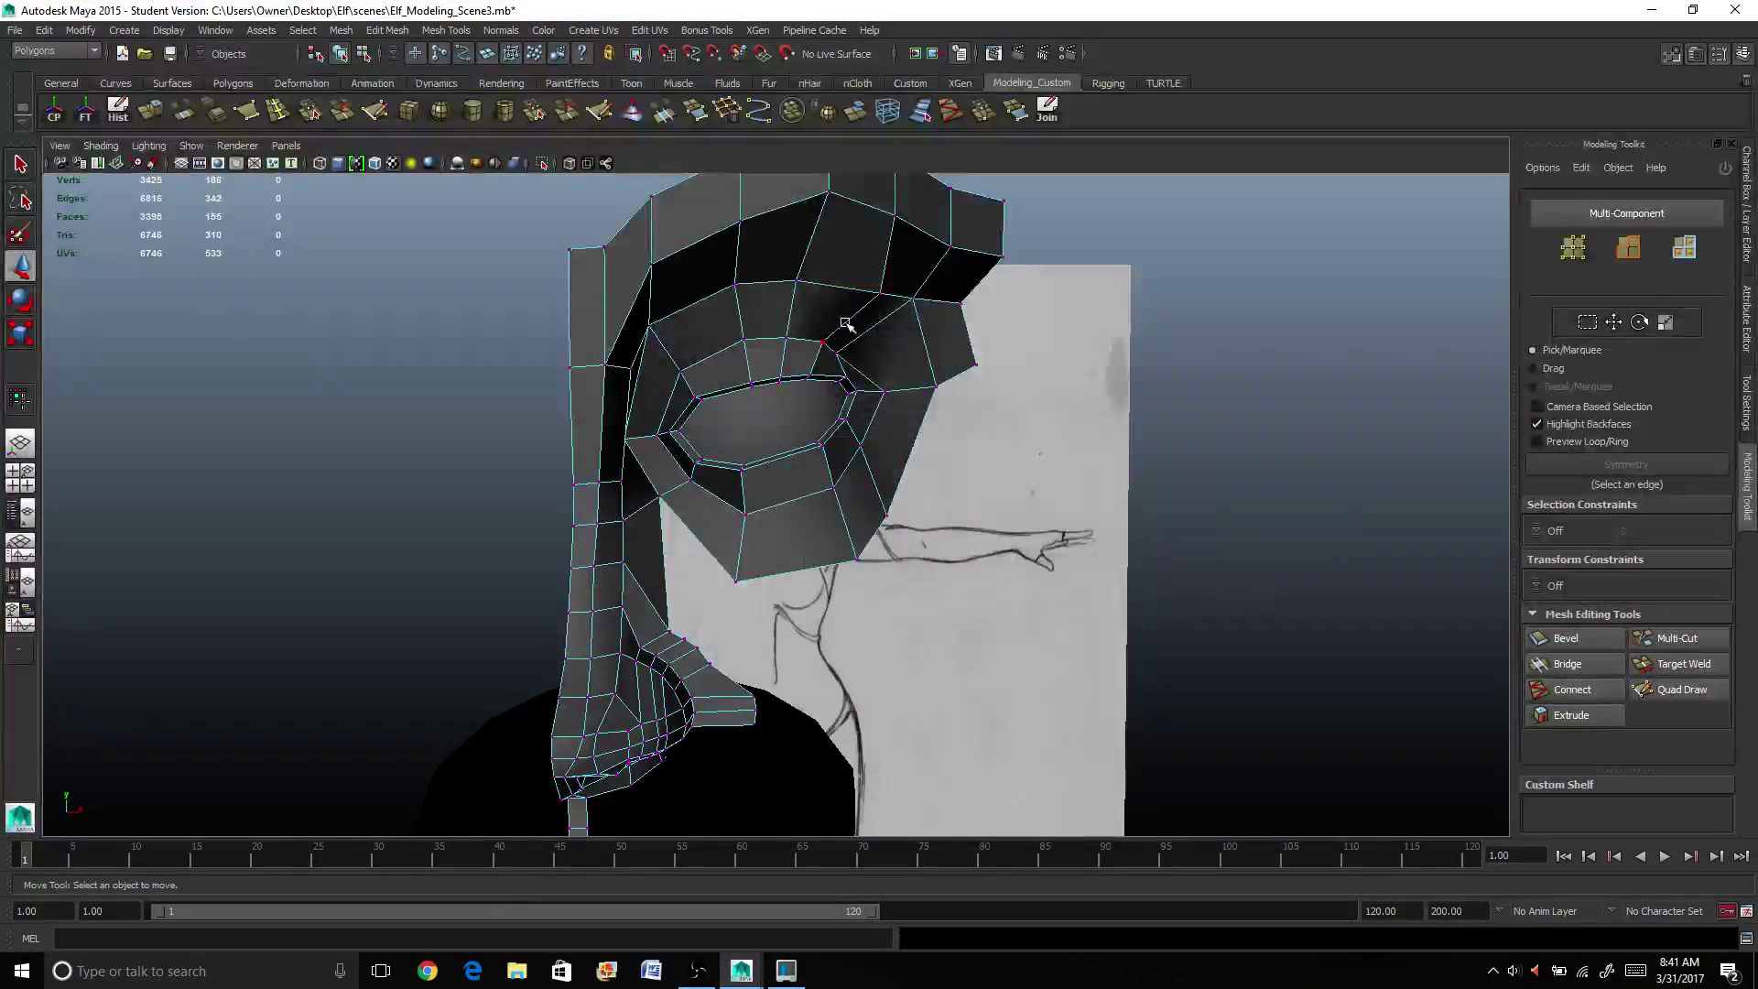
pyautogui.click(877, 295)
pyautogui.moveTo(874, 301)
pyautogui.keyDown('alt'); pyautogui.mouseDown()
pyautogui.moveTo(960, 365)
pyautogui.moveTo(824, 385)
pyautogui.moveTo(641, 248)
pyautogui.moveTo(624, 285)
pyautogui.moveTo(593, 277)
pyautogui.moveTo(879, 307)
pyautogui.moveTo(714, 353)
pyautogui.moveTo(669, 206)
pyautogui.mouseUp(); pyautogui.keyUp('alt')
pyautogui.moveTo(622, 370)
pyautogui.keyDown('alt'); pyautogui.mouseDown()
pyautogui.moveTo(705, 366)
pyautogui.moveTo(671, 365)
pyautogui.moveTo(696, 421)
pyautogui.moveTo(740, 434)
pyautogui.moveTo(640, 448)
pyautogui.mouseUp(); pyautogui.keyUp('alt')
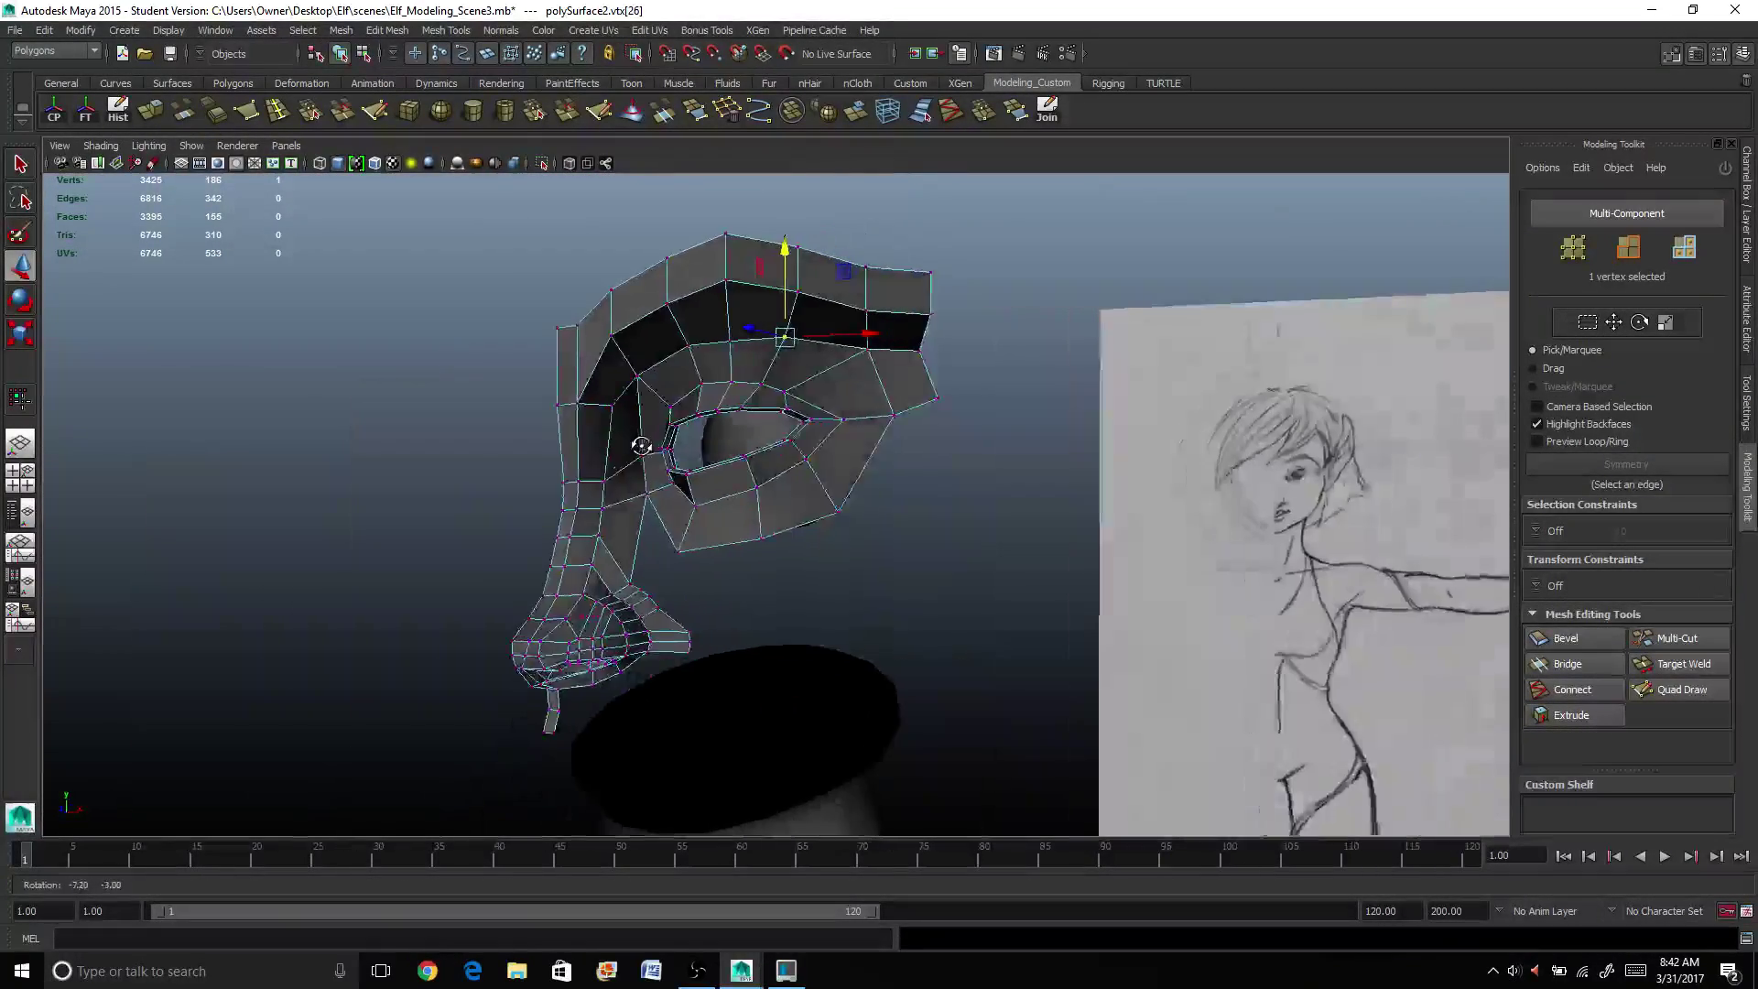
# Step: Insert an edge loop around the eye socket within its outer ring of faces, close to the outer border
pyautogui.scroll(3, 629, 449)
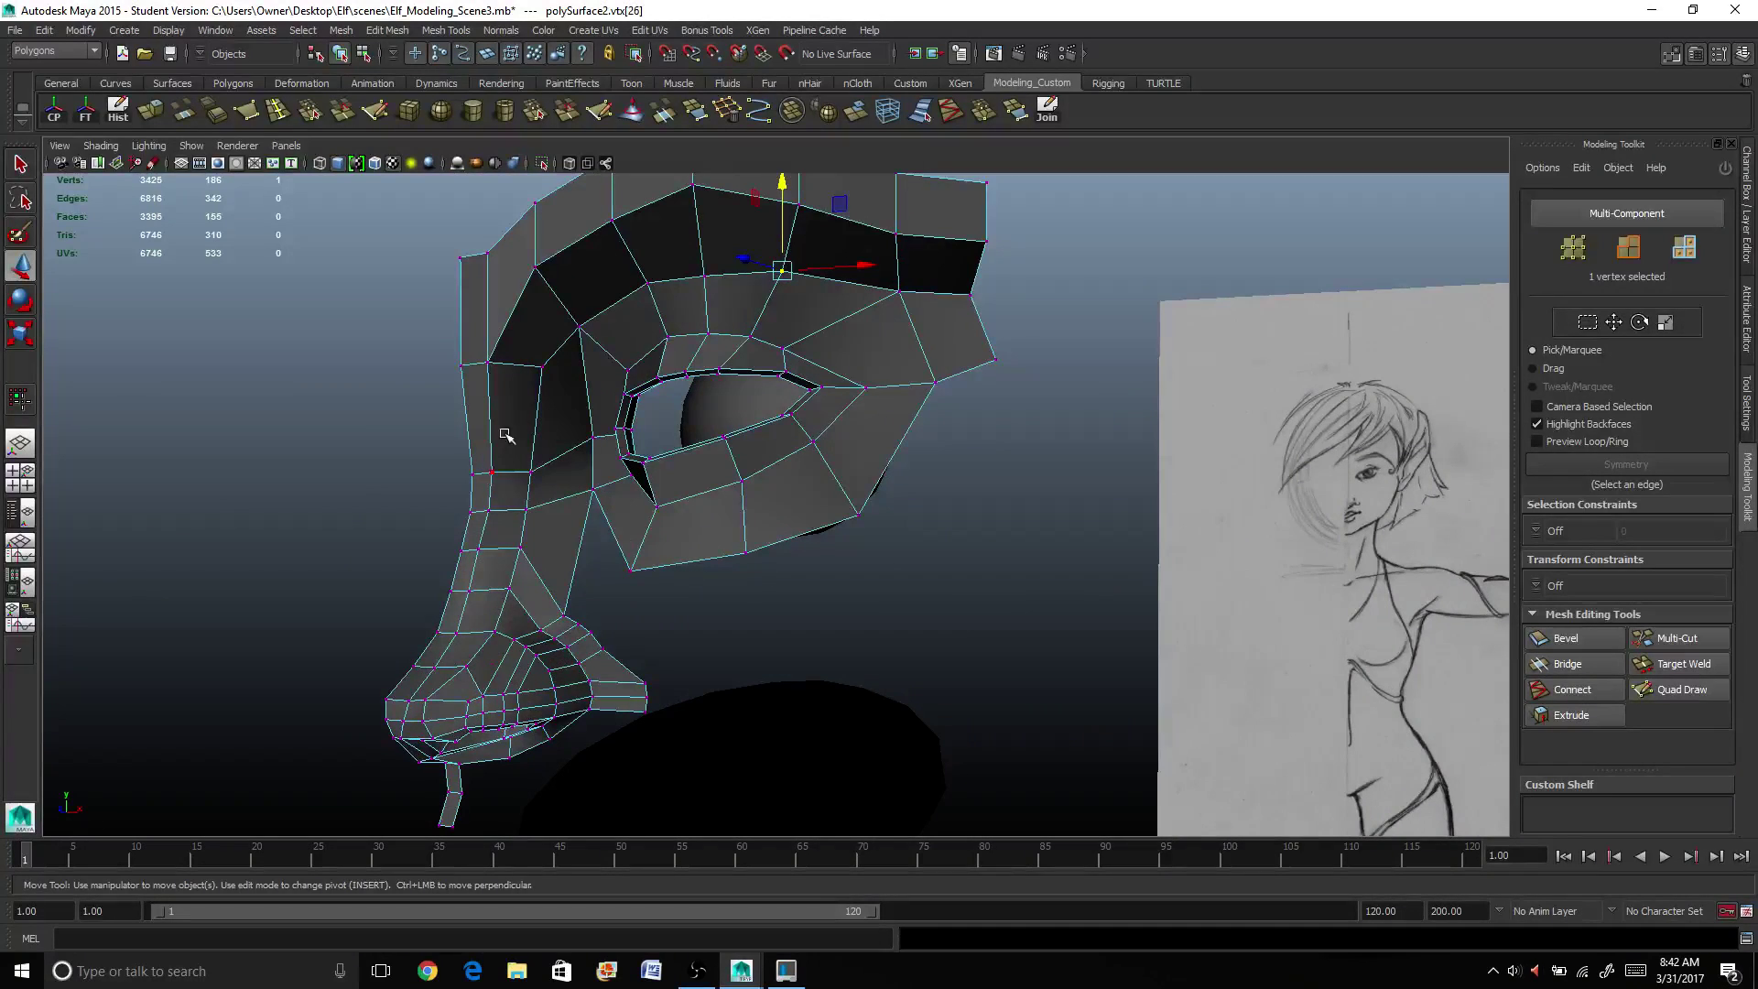
pyautogui.click(278, 110)
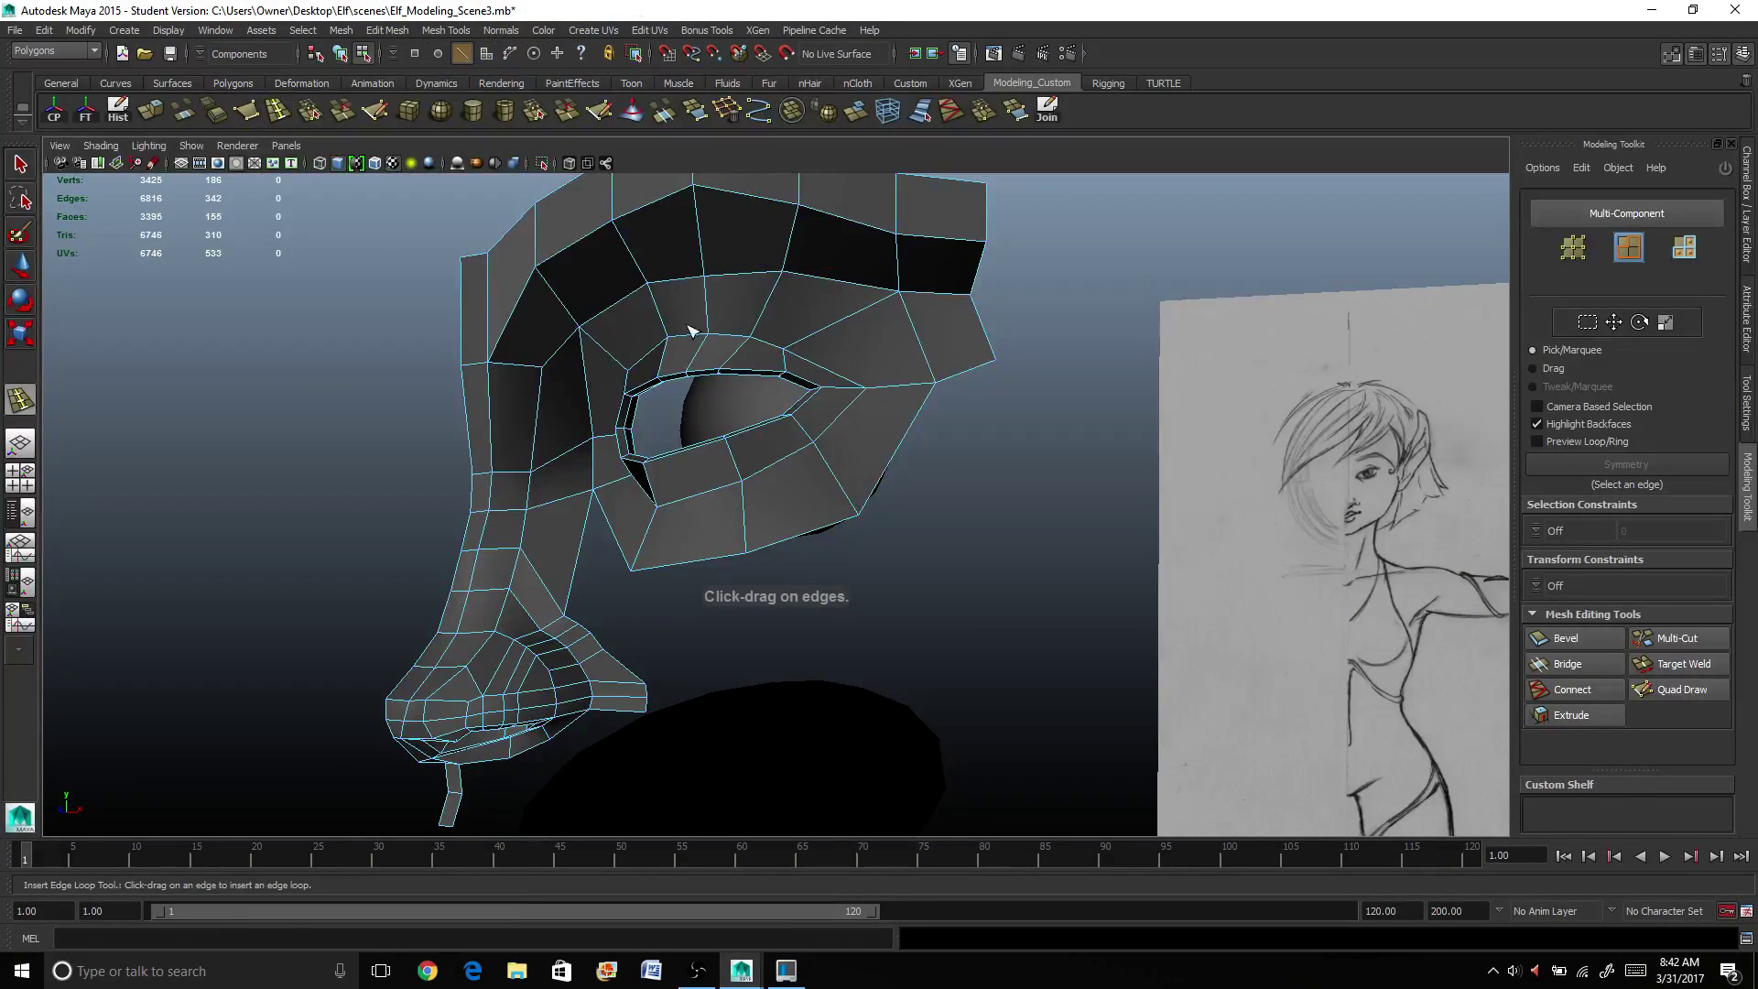
pyautogui.click(647, 294)
pyautogui.moveTo(675, 483)
pyautogui.keyDown('alt'); pyautogui.mouseDown()
pyautogui.moveTo(644, 524)
pyautogui.moveTo(661, 465)
pyautogui.moveTo(644, 465)
pyautogui.moveTo(669, 496)
pyautogui.moveTo(729, 479)
pyautogui.moveTo(672, 472)
pyautogui.moveTo(701, 482)
pyautogui.mouseUp(); pyautogui.keyUp('alt')
pyautogui.press('w')
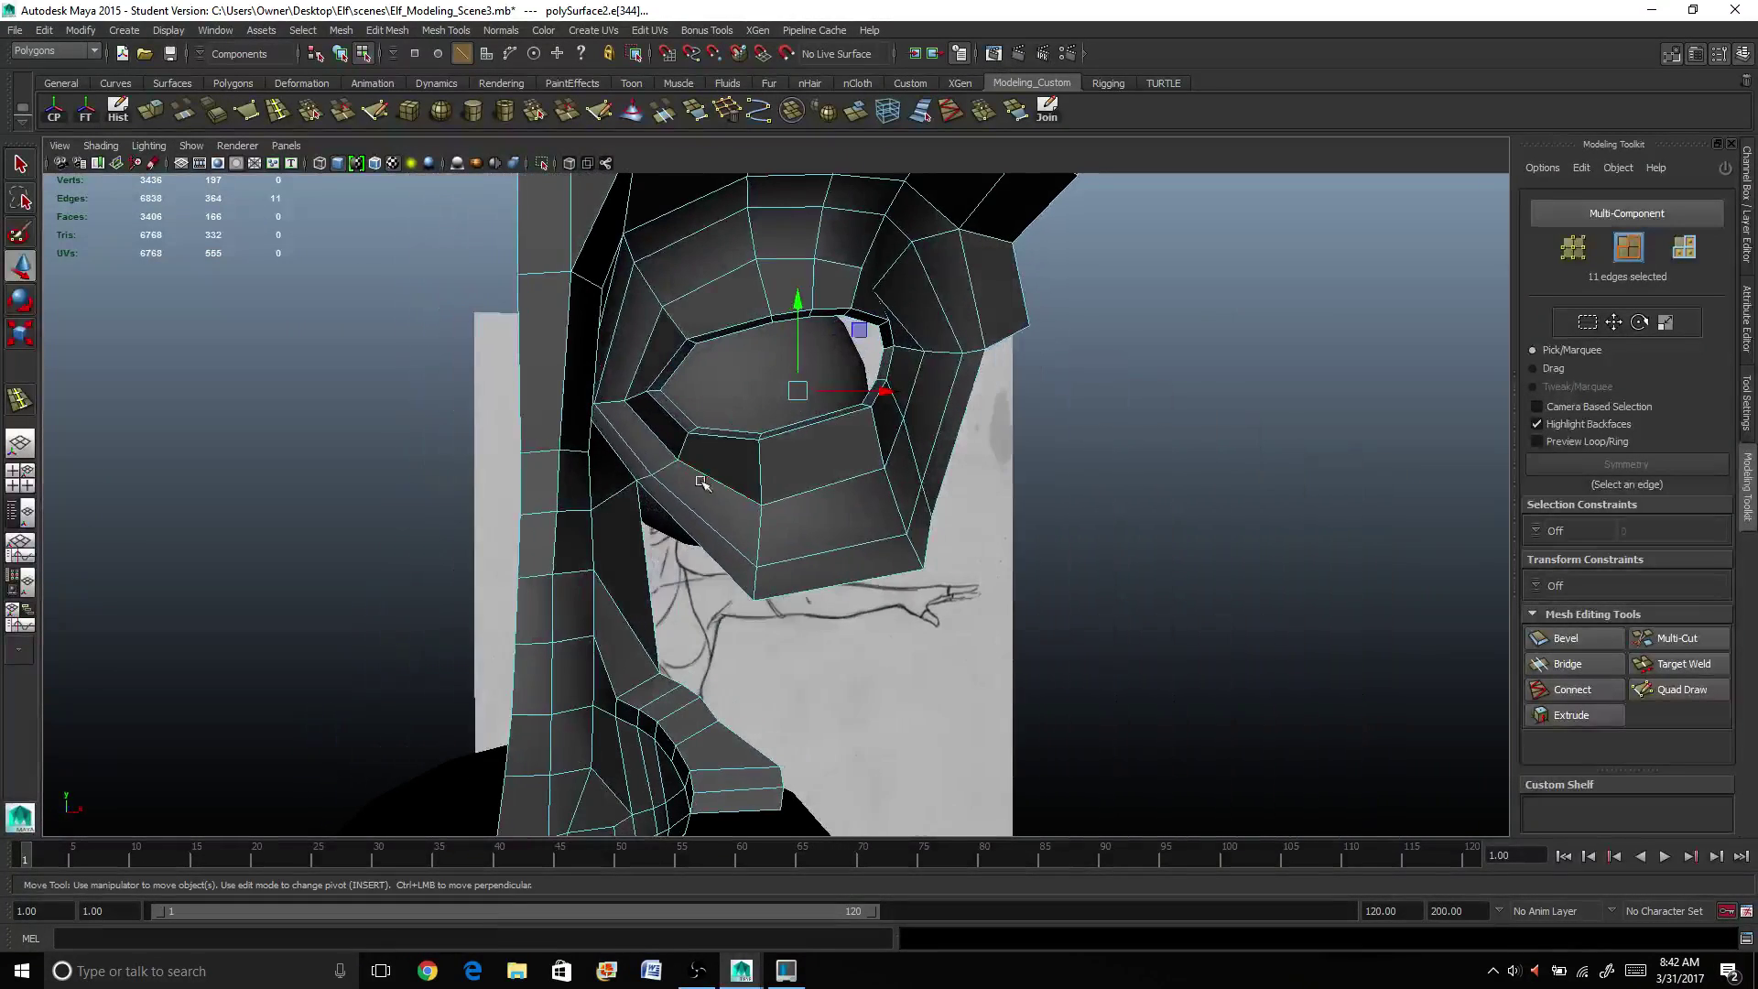
# Step: Shift the three vertices at the eye socket's inner corner slightly toward the eye along X
pyautogui.moveTo(633, 409); pyautogui.dragTo(591, 407, button='right')
pyautogui.click(626, 400)
pyautogui.moveTo(630, 405)
pyautogui.keyDown('alt'); pyautogui.mouseDown()
pyautogui.moveTo(589, 468)
pyautogui.moveTo(520, 459)
pyautogui.moveTo(569, 391)
pyautogui.moveTo(601, 403)
pyautogui.moveTo(482, 449)
pyautogui.moveTo(448, 433)
pyautogui.moveTo(562, 412)
pyautogui.moveTo(550, 398)
pyautogui.mouseUp(); pyautogui.keyUp('alt')
pyautogui.scroll(3, 554, 479)
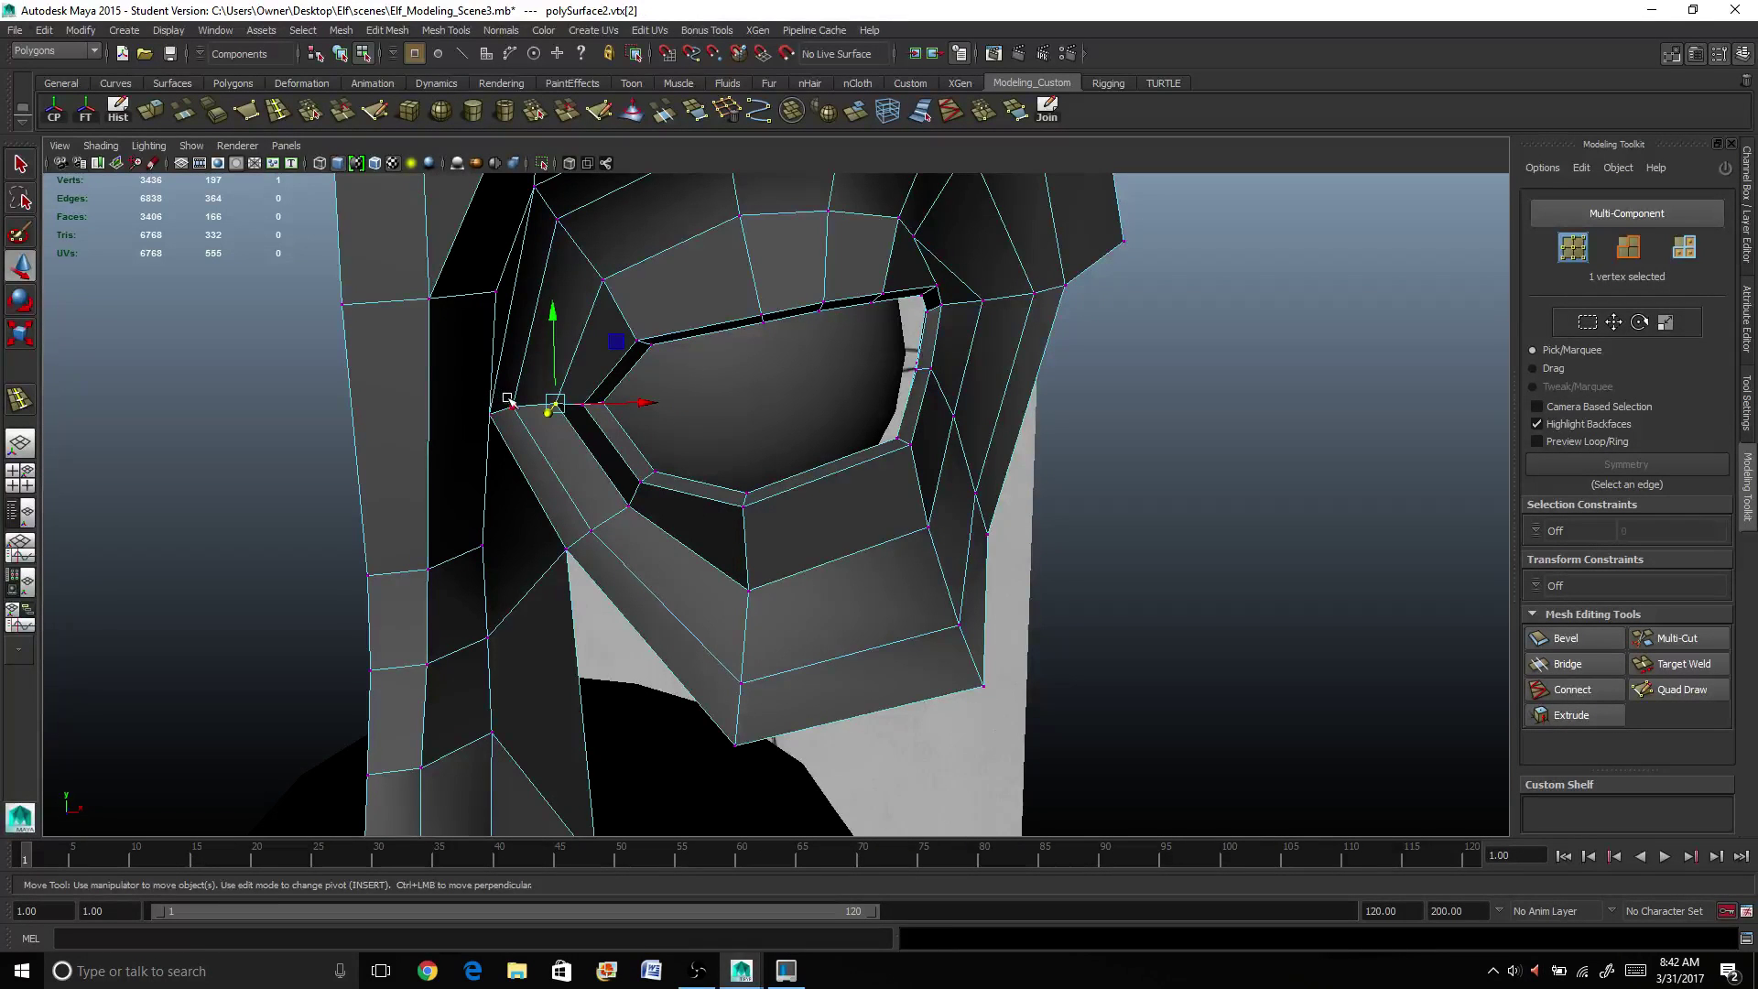
pyautogui.moveTo(526, 448)
pyautogui.keyDown('alt'); pyautogui.mouseDown()
pyautogui.moveTo(456, 461)
pyautogui.moveTo(485, 403)
pyautogui.moveTo(573, 424)
pyautogui.moveTo(471, 478)
pyautogui.moveTo(400, 423)
pyautogui.moveTo(369, 426)
pyautogui.moveTo(505, 403)
pyautogui.moveTo(421, 437)
pyautogui.moveTo(541, 407)
pyautogui.moveTo(377, 449)
pyautogui.moveTo(525, 436)
pyautogui.mouseUp(); pyautogui.keyUp('alt')
pyautogui.hotkey('ctrl', 'z')
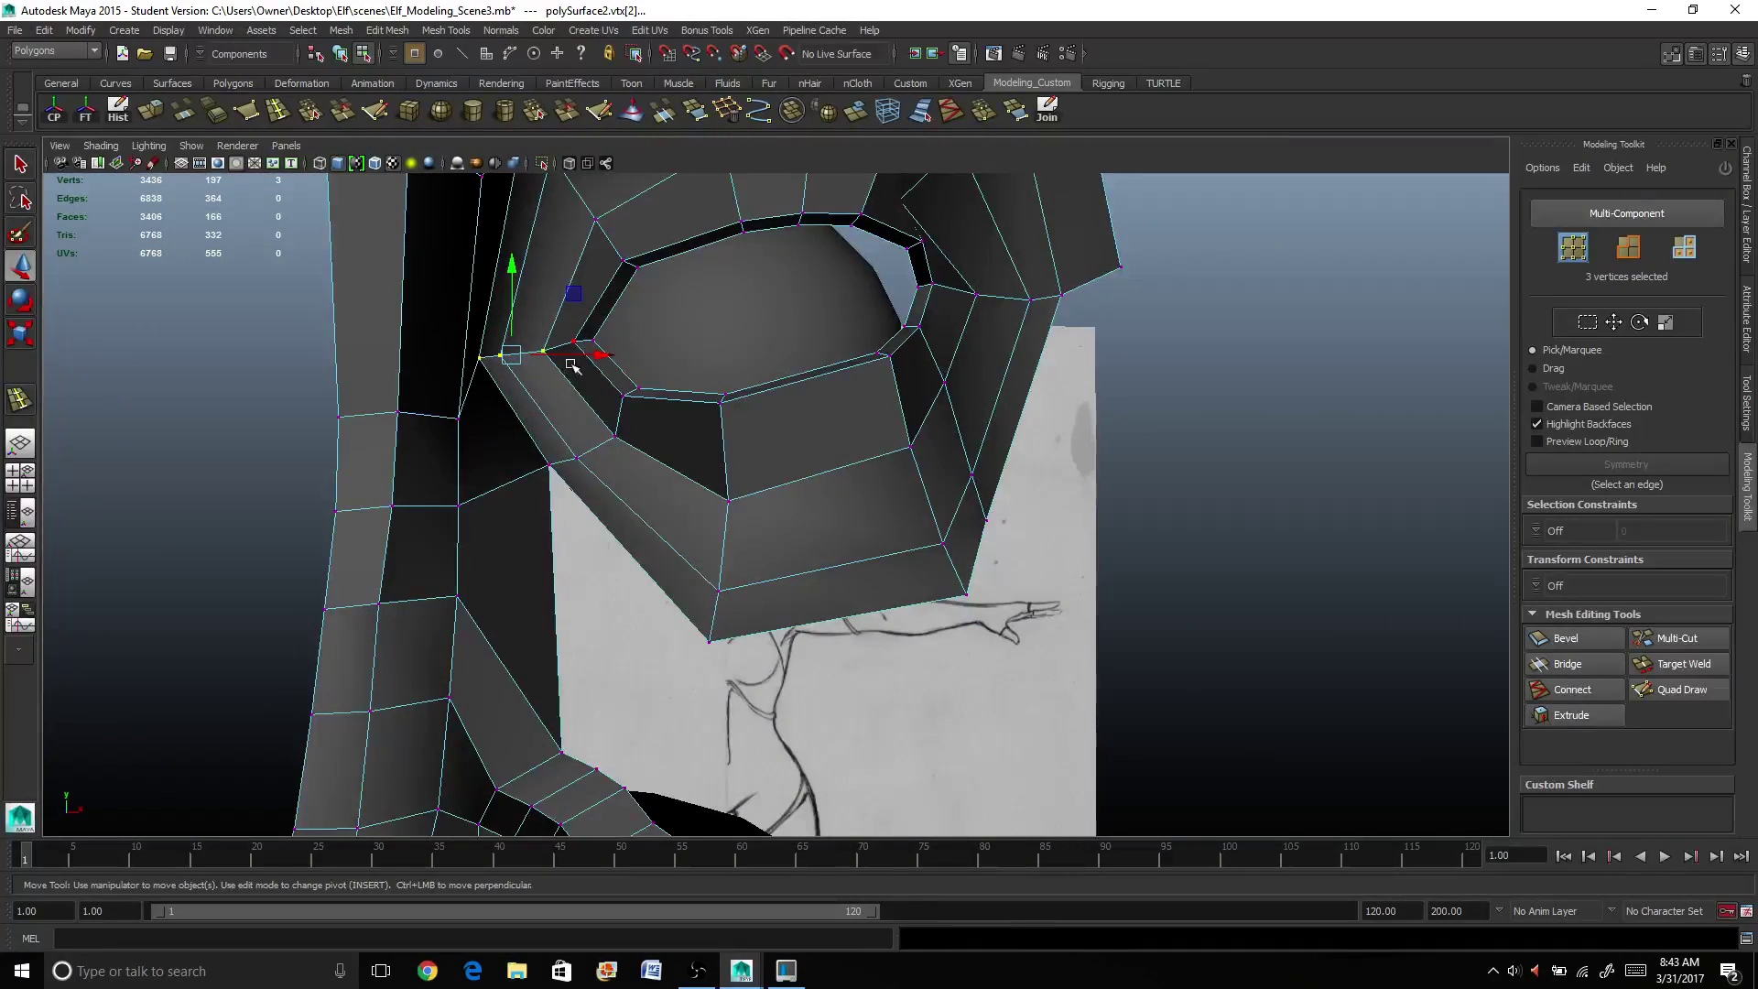
pyautogui.keyDown('alt'); pyautogui.moveTo(547, 327); pyautogui.dragTo(610, 375); pyautogui.keyUp('alt')
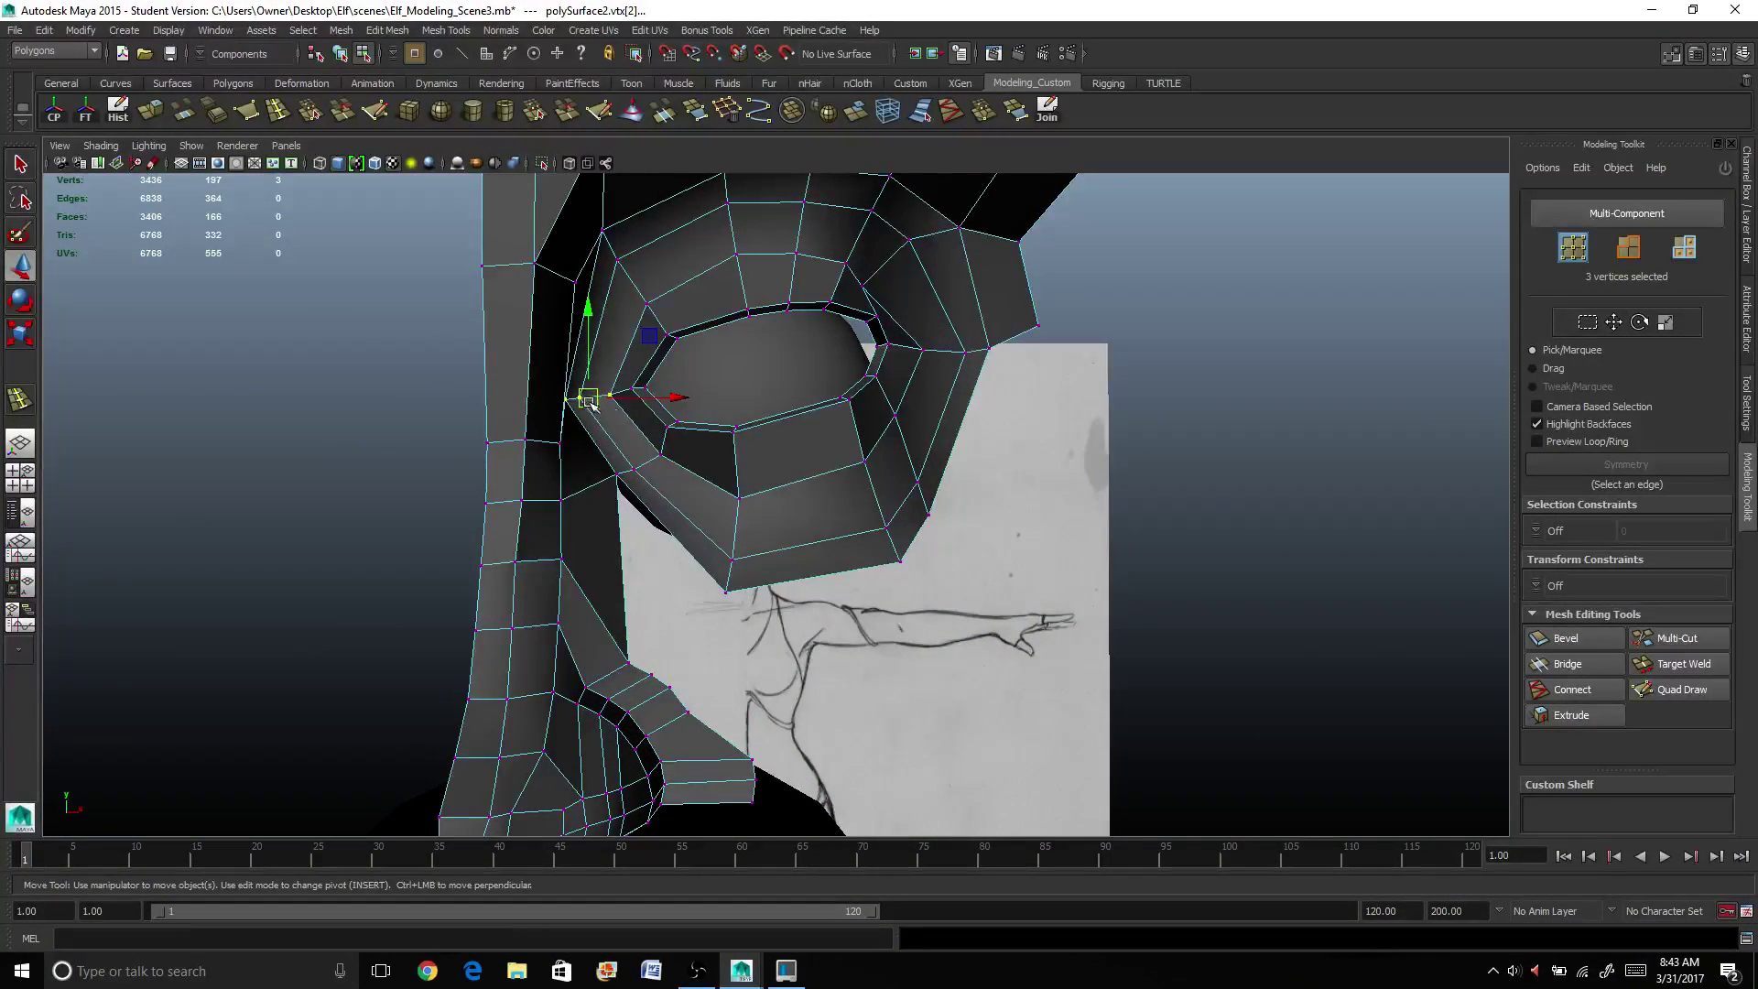
pyautogui.press('r')
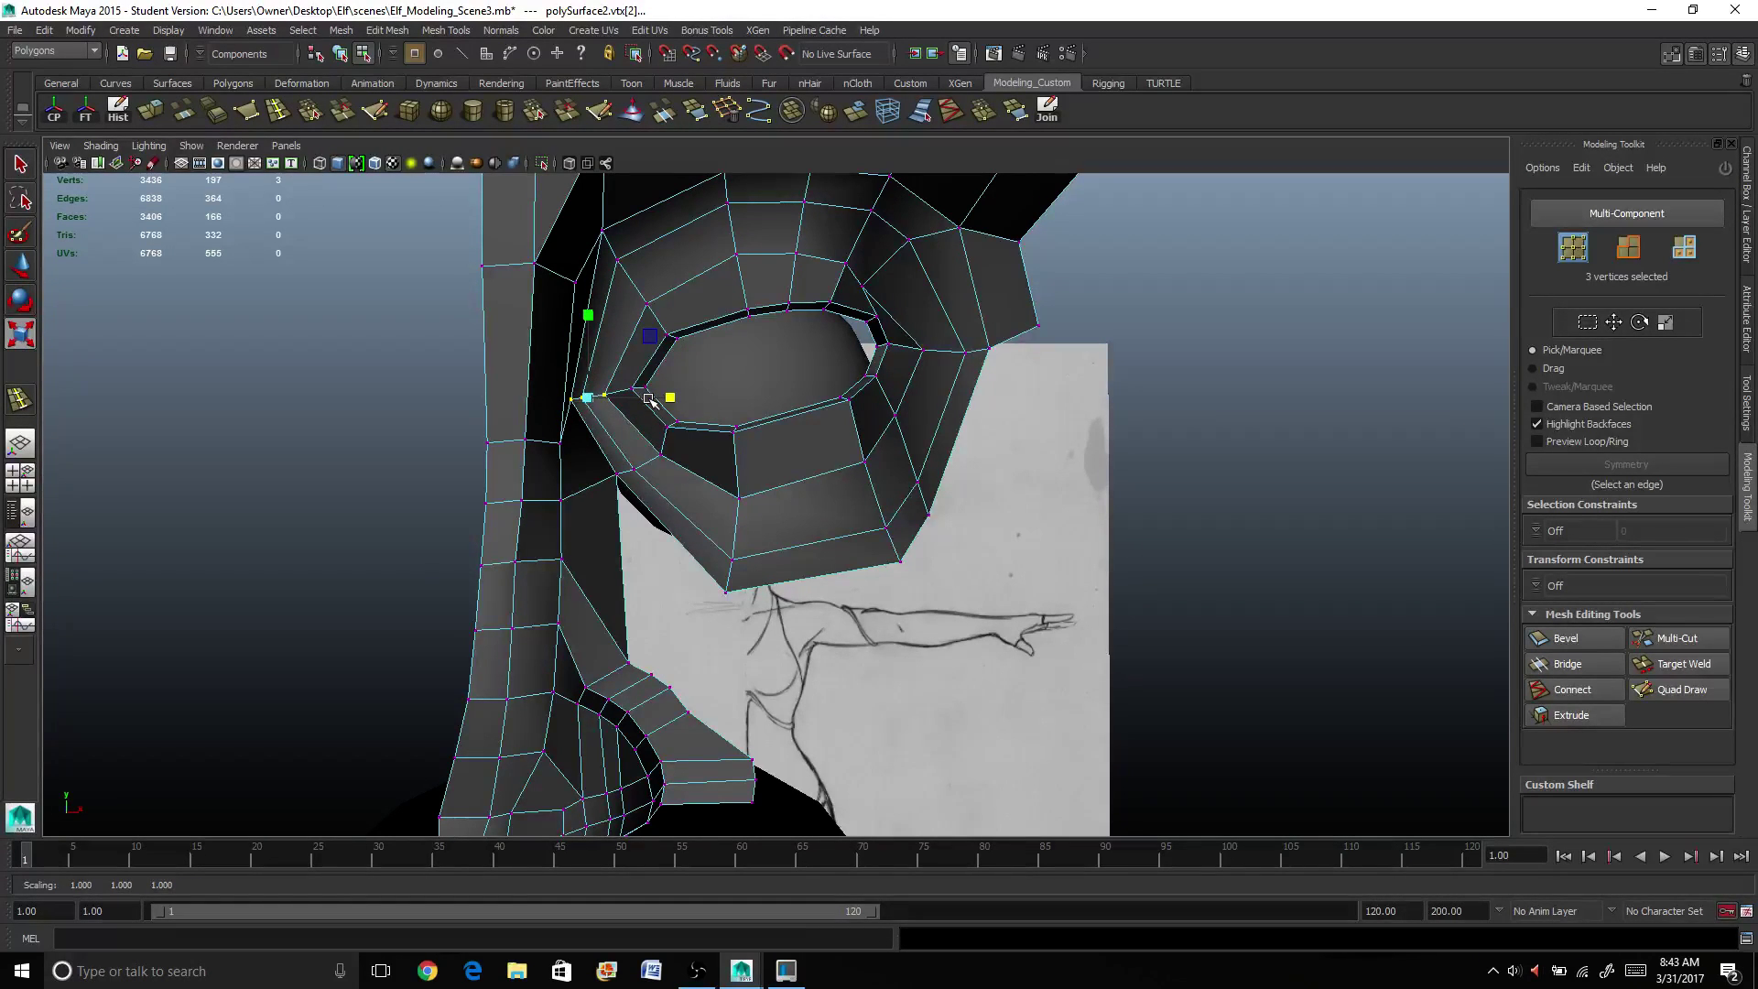
pyautogui.press('w')
pyautogui.moveTo(678, 401); pyautogui.dragTo(695, 398)
# Step: Scale the three inner-corner vertices closer together along X and fine-tune their X position
pyautogui.scroll(3, 668, 384)
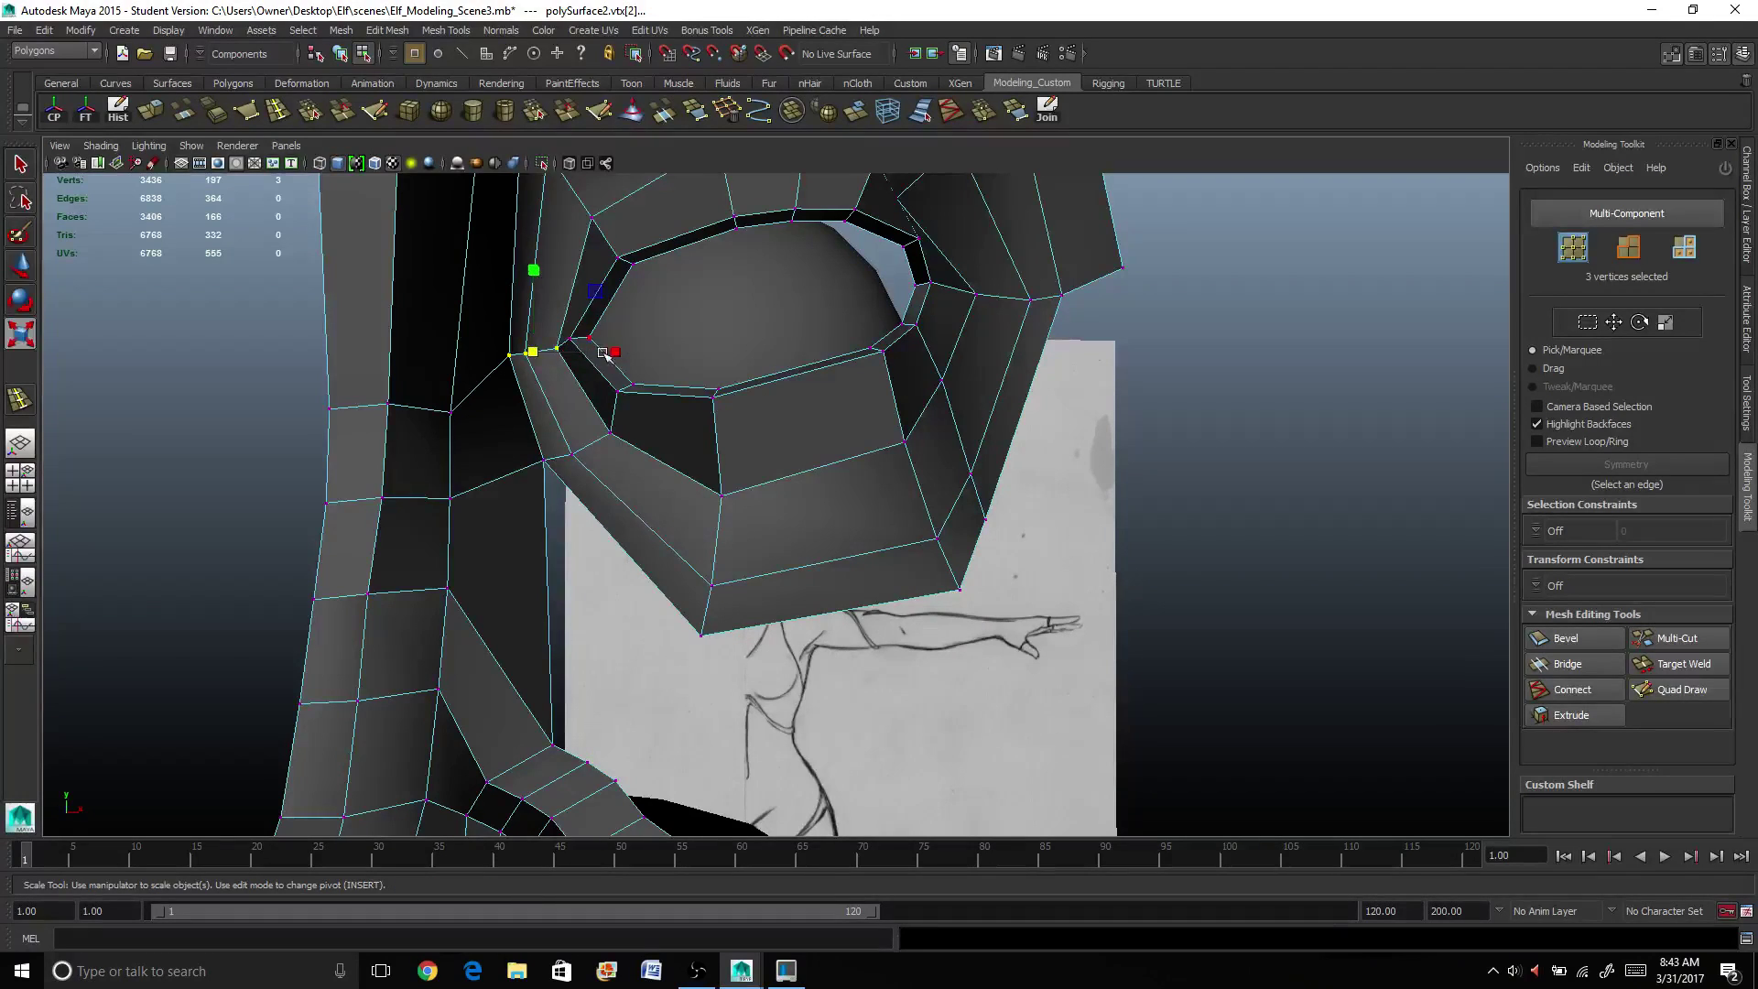
pyautogui.press('r')
pyautogui.moveTo(608, 349); pyautogui.dragTo(591, 351)
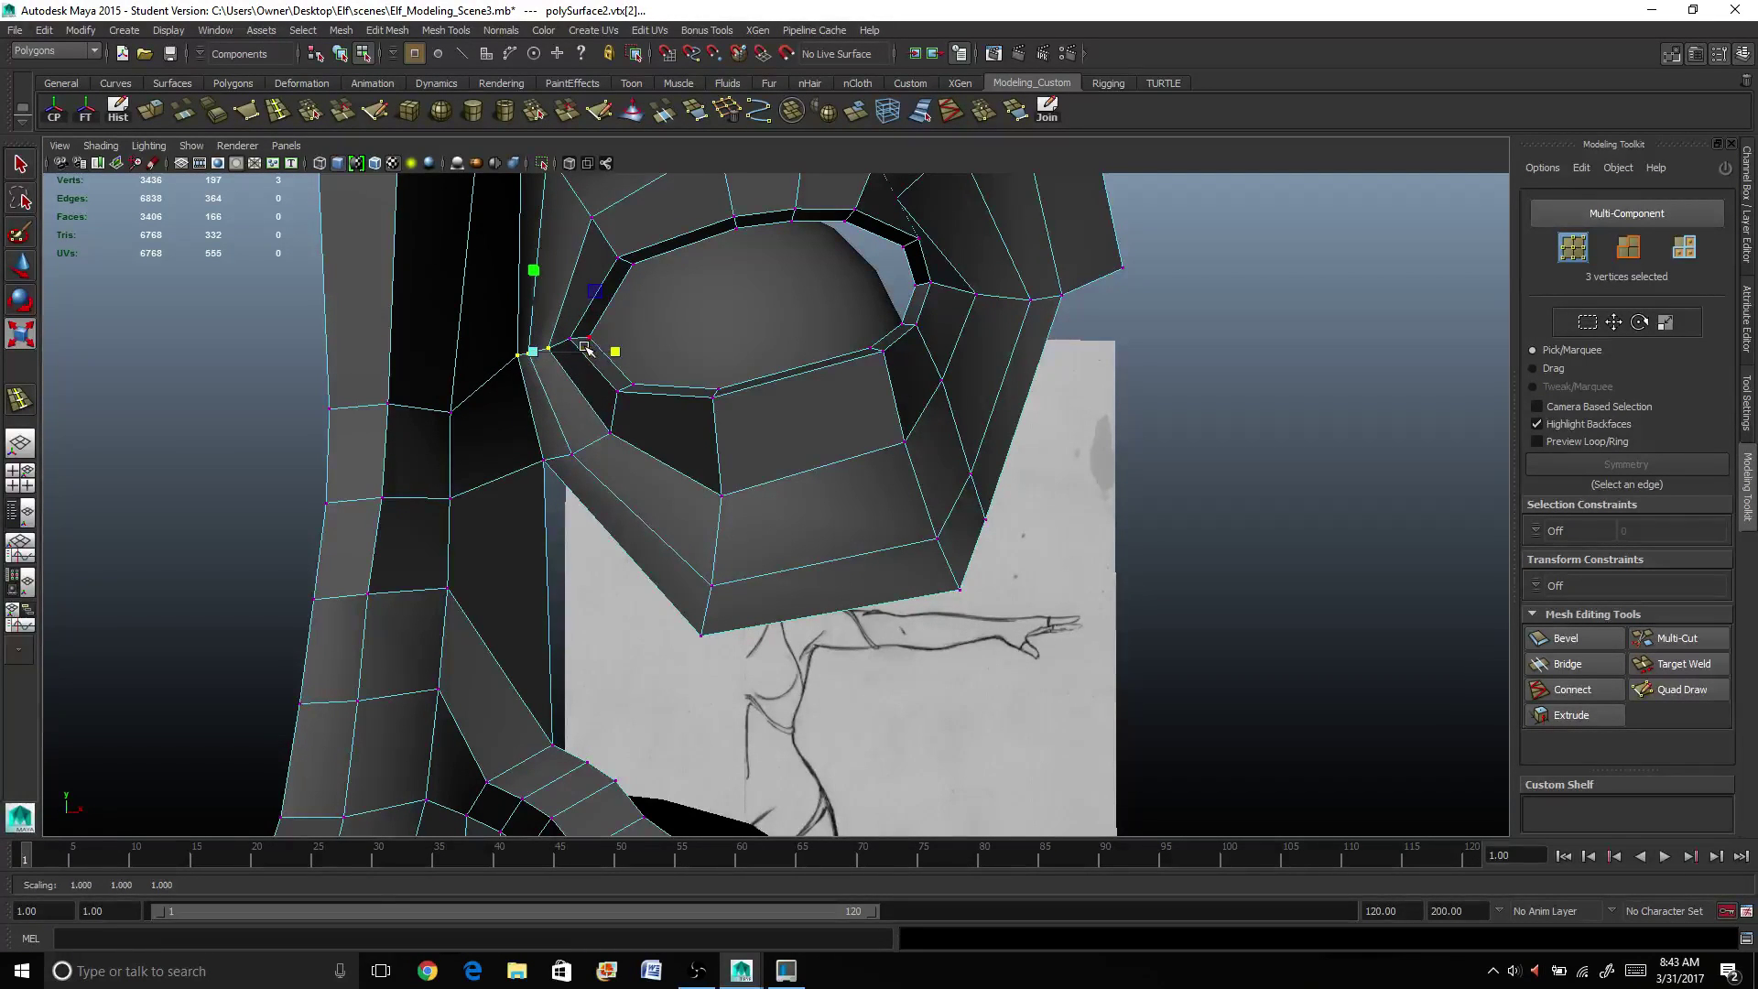
pyautogui.press('w')
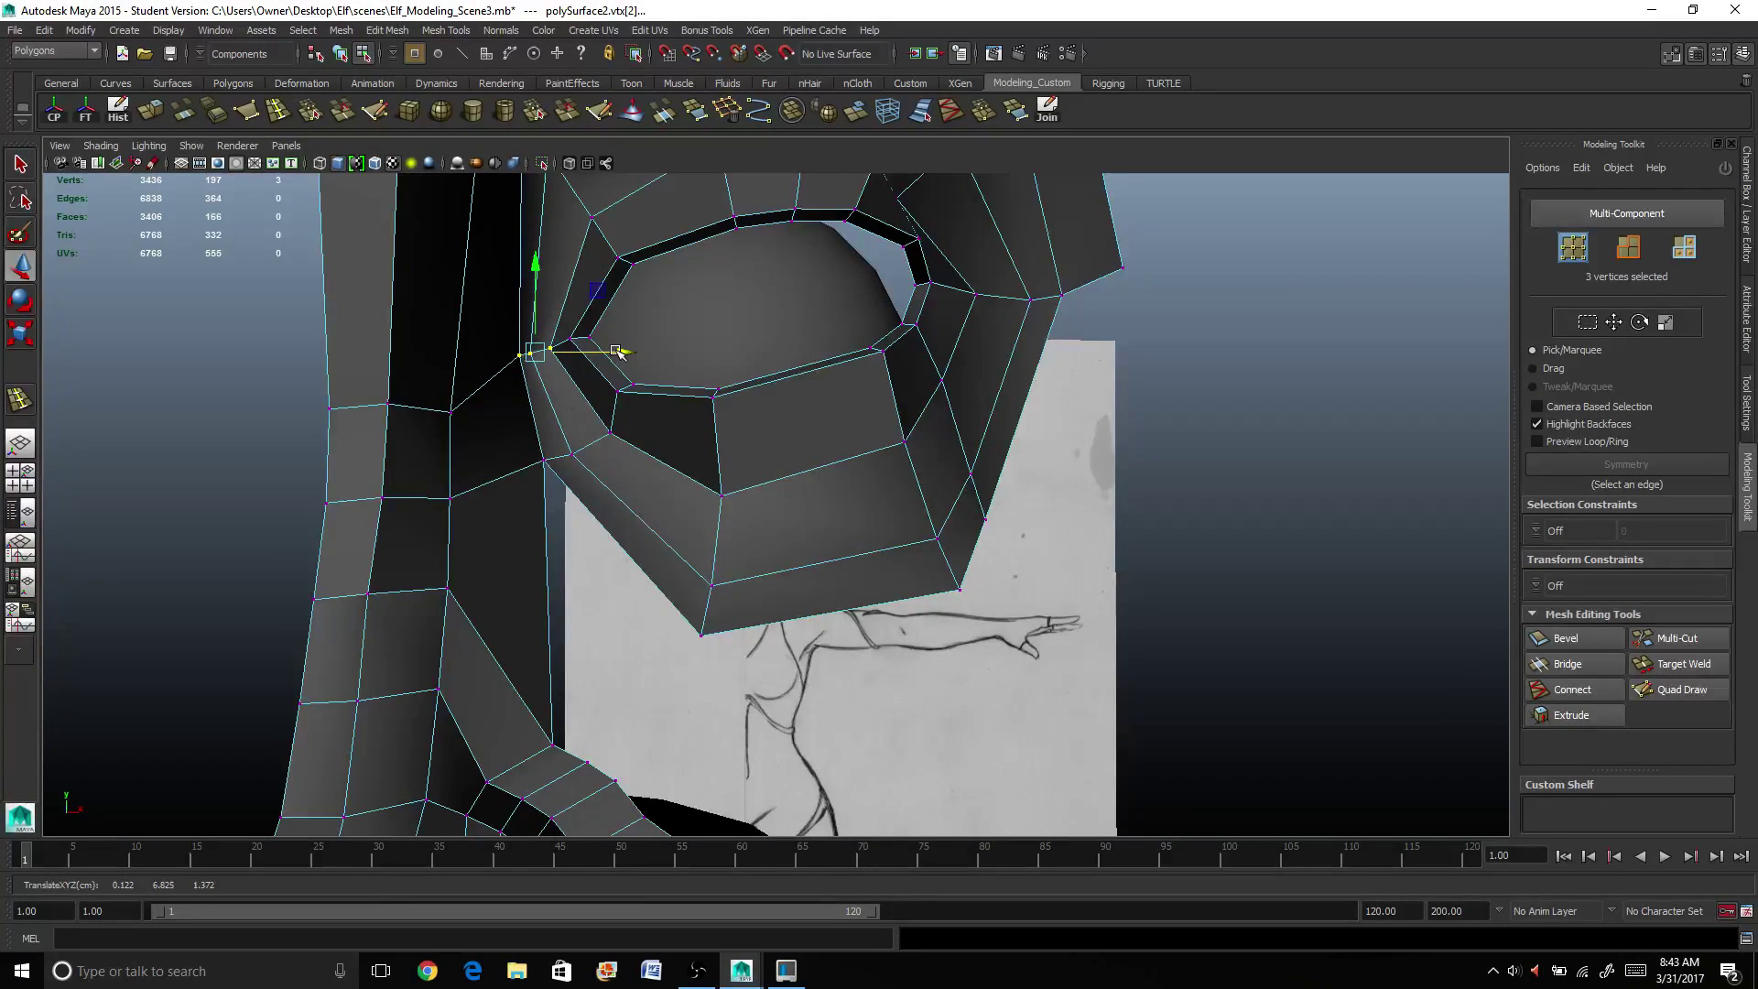
pyautogui.scroll(-3, 616, 350)
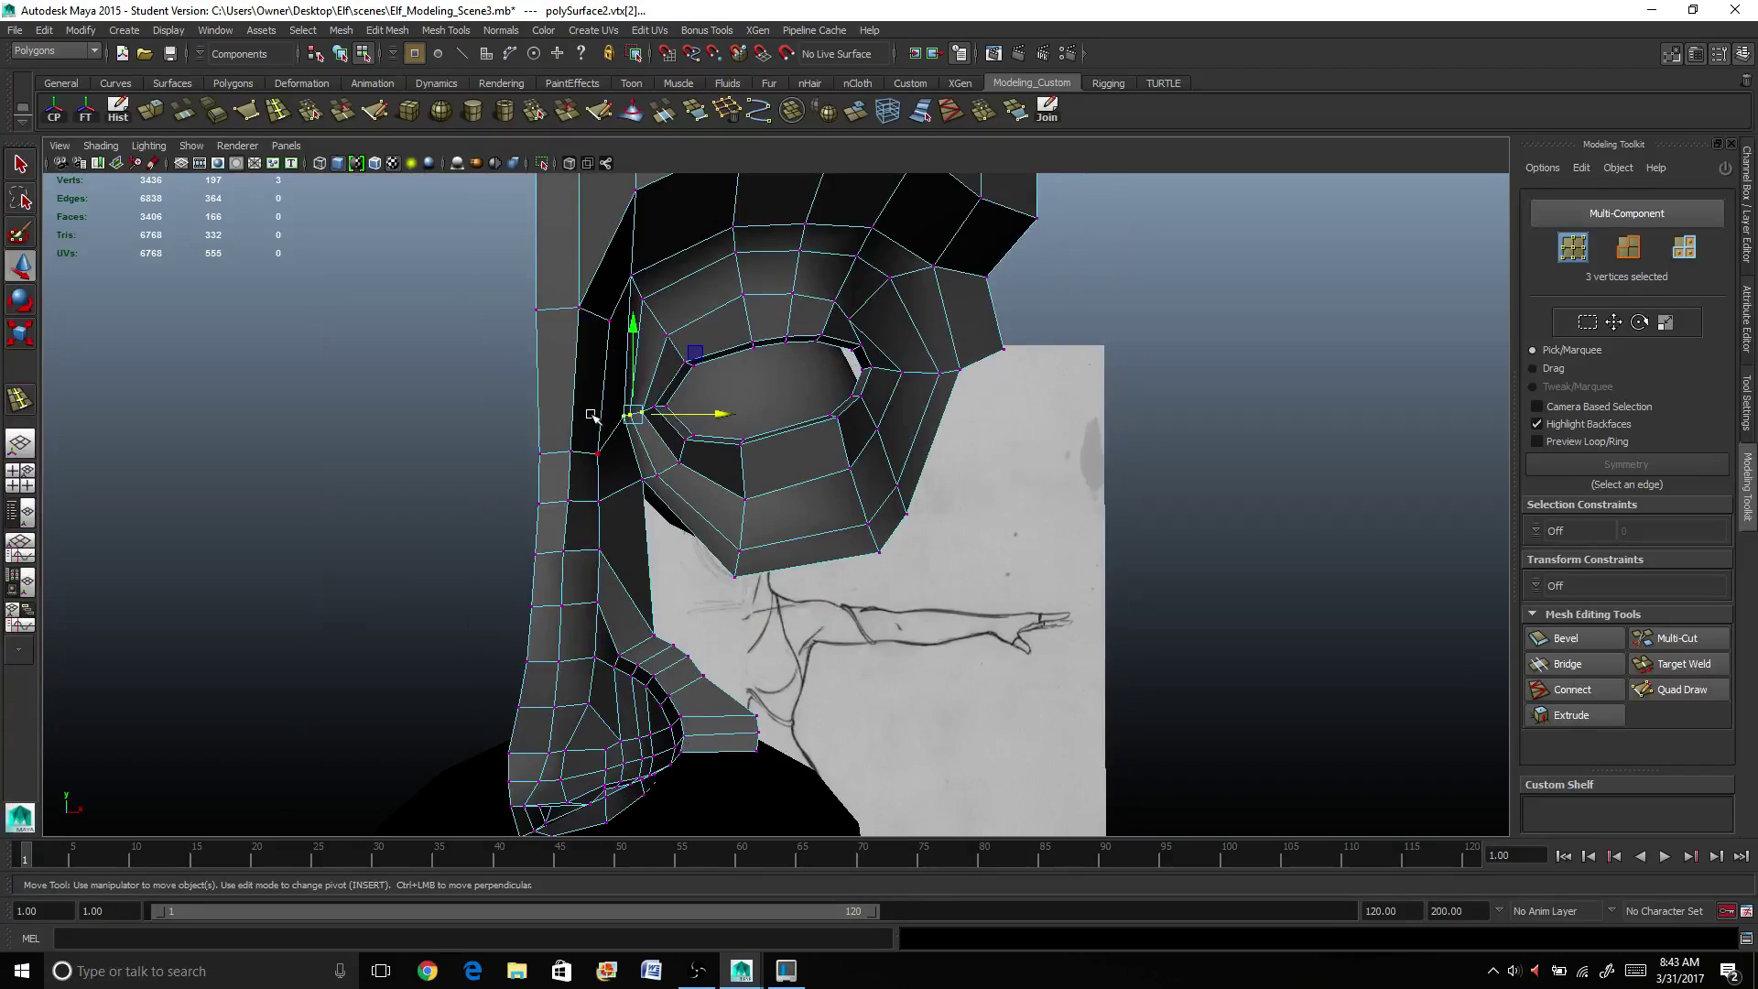
# Step: Preview the face mesh smoothed to check the eye's inner corner, and return to the unsmoothed display
pyautogui.moveTo(603, 414); pyautogui.dragTo(647, 393, button='right')
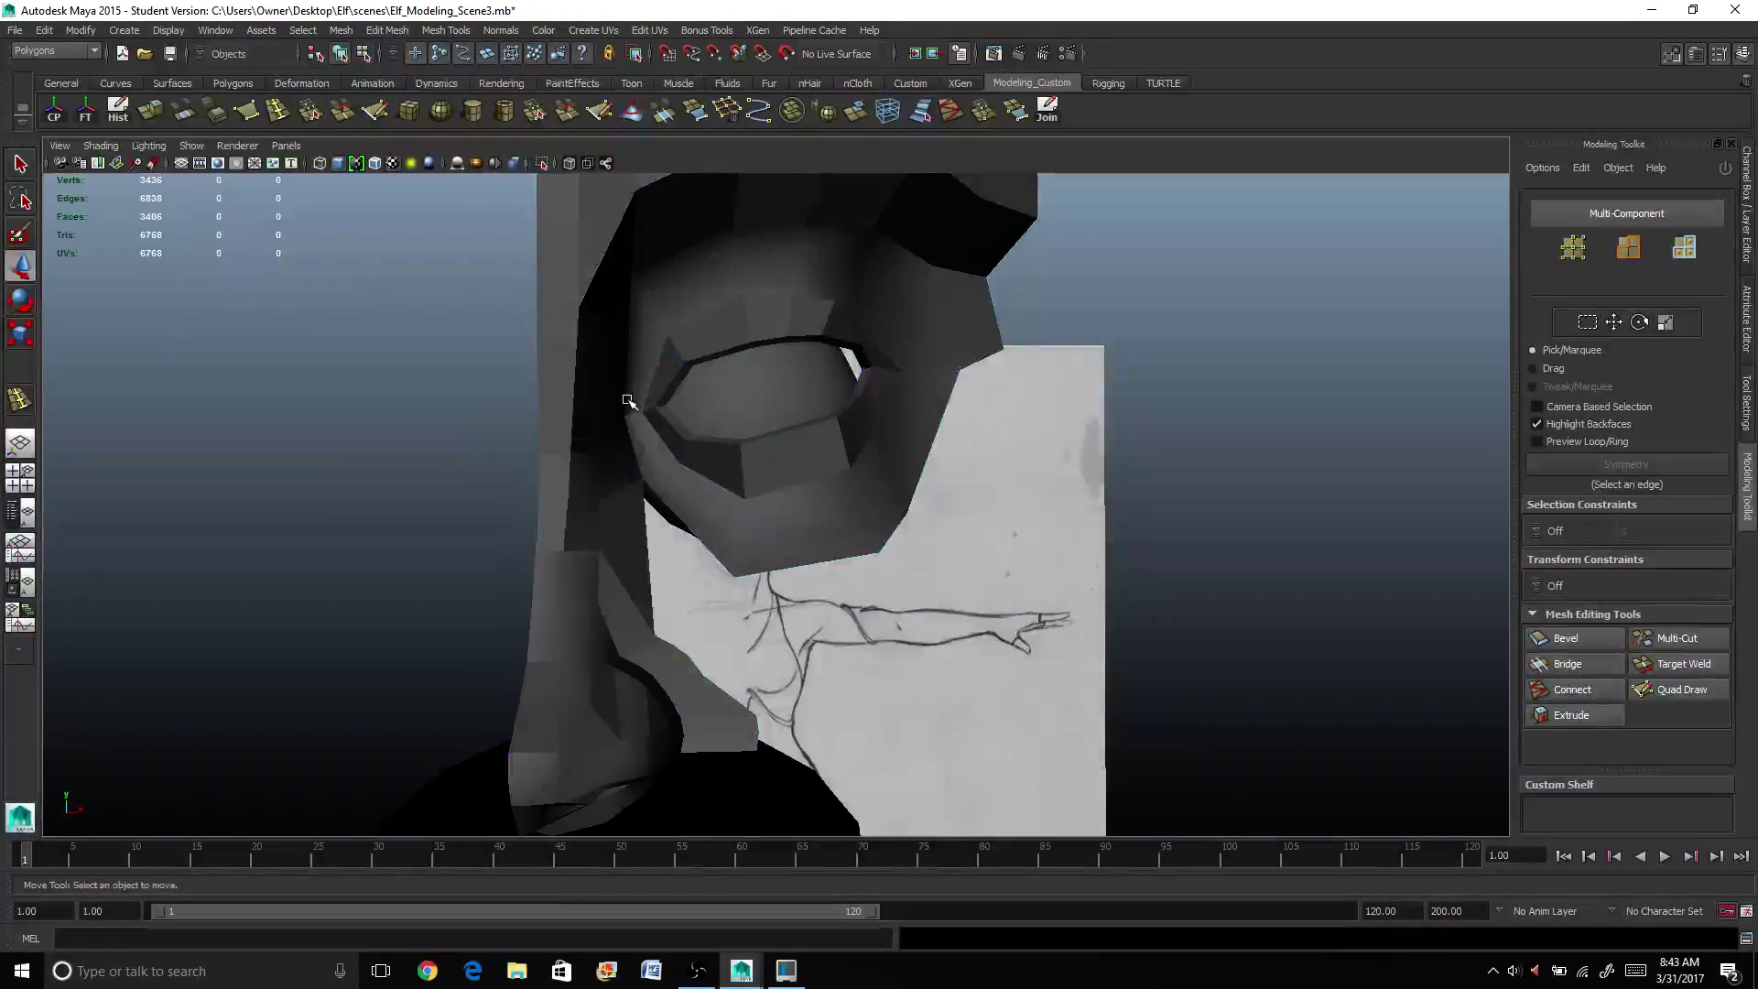
pyautogui.click(628, 401)
pyautogui.press('3')
pyautogui.keyDown('alt'); pyautogui.moveTo(629, 401); pyautogui.dragTo(651, 455); pyautogui.keyUp('alt')
pyautogui.press('1')
pyautogui.scroll(3, 819, 469)
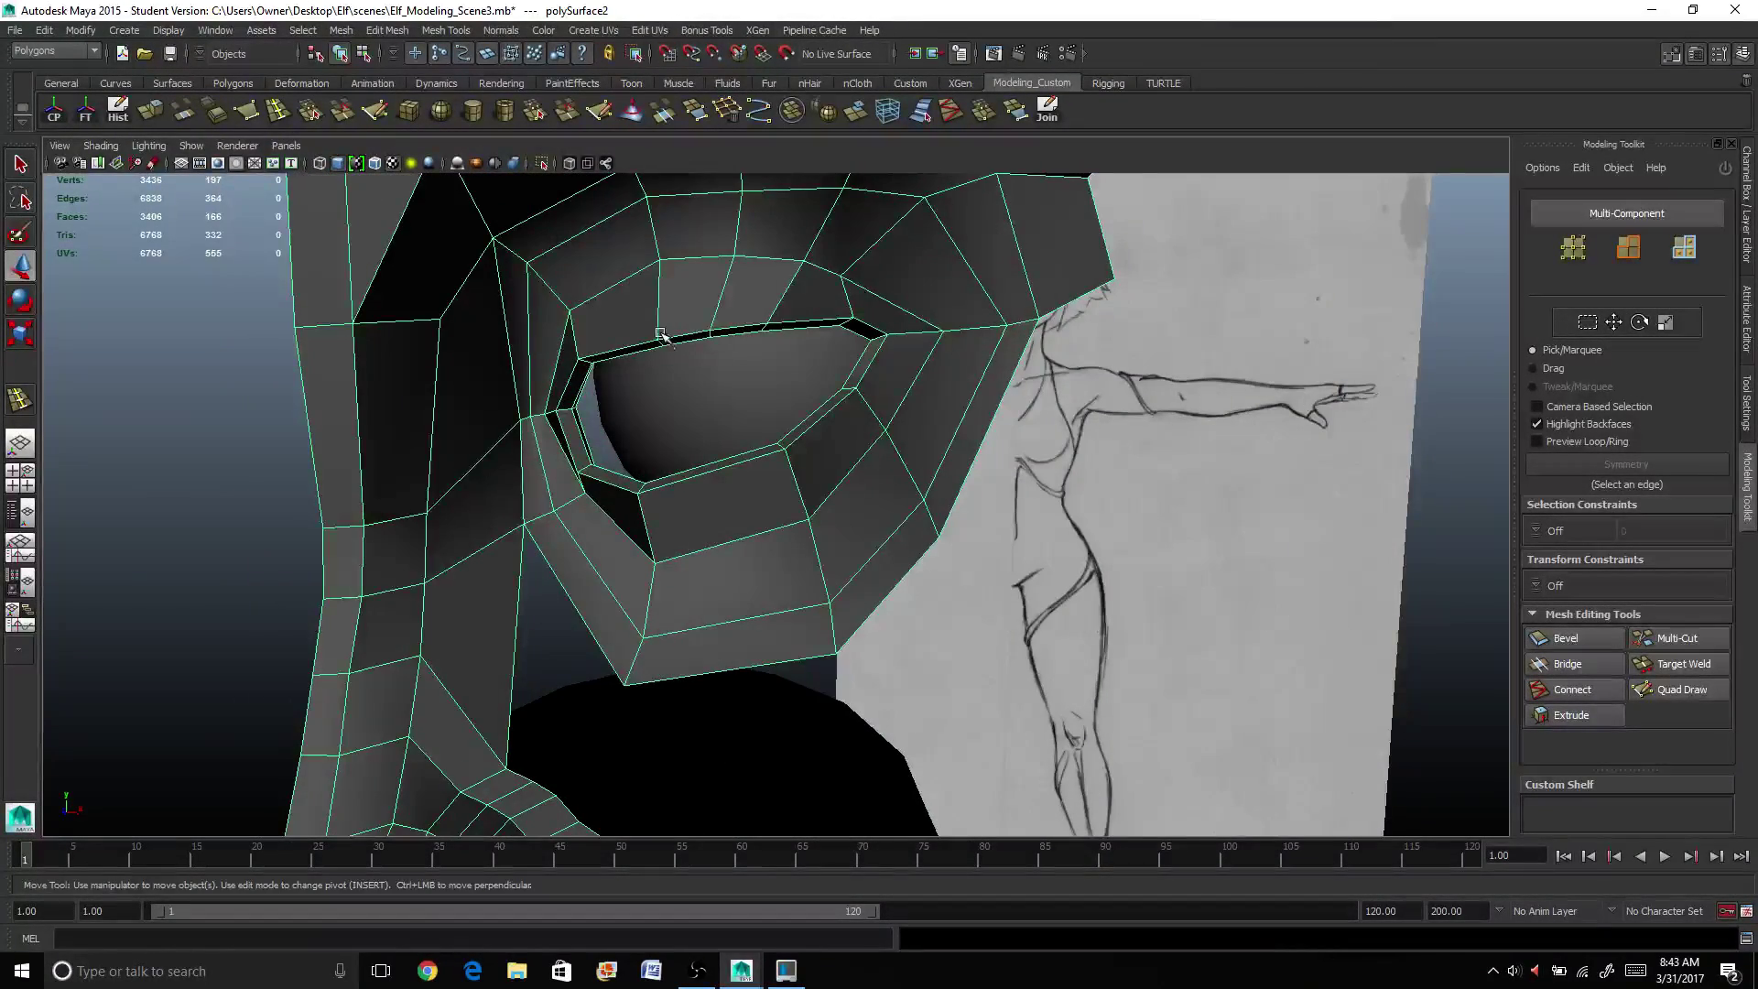
# Step: Insert an edge loop around the eye opening, close to its inner rim
pyautogui.keyDown('alt'); pyautogui.moveTo(661, 335); pyautogui.dragTo(462, 478); pyautogui.keyUp('alt')
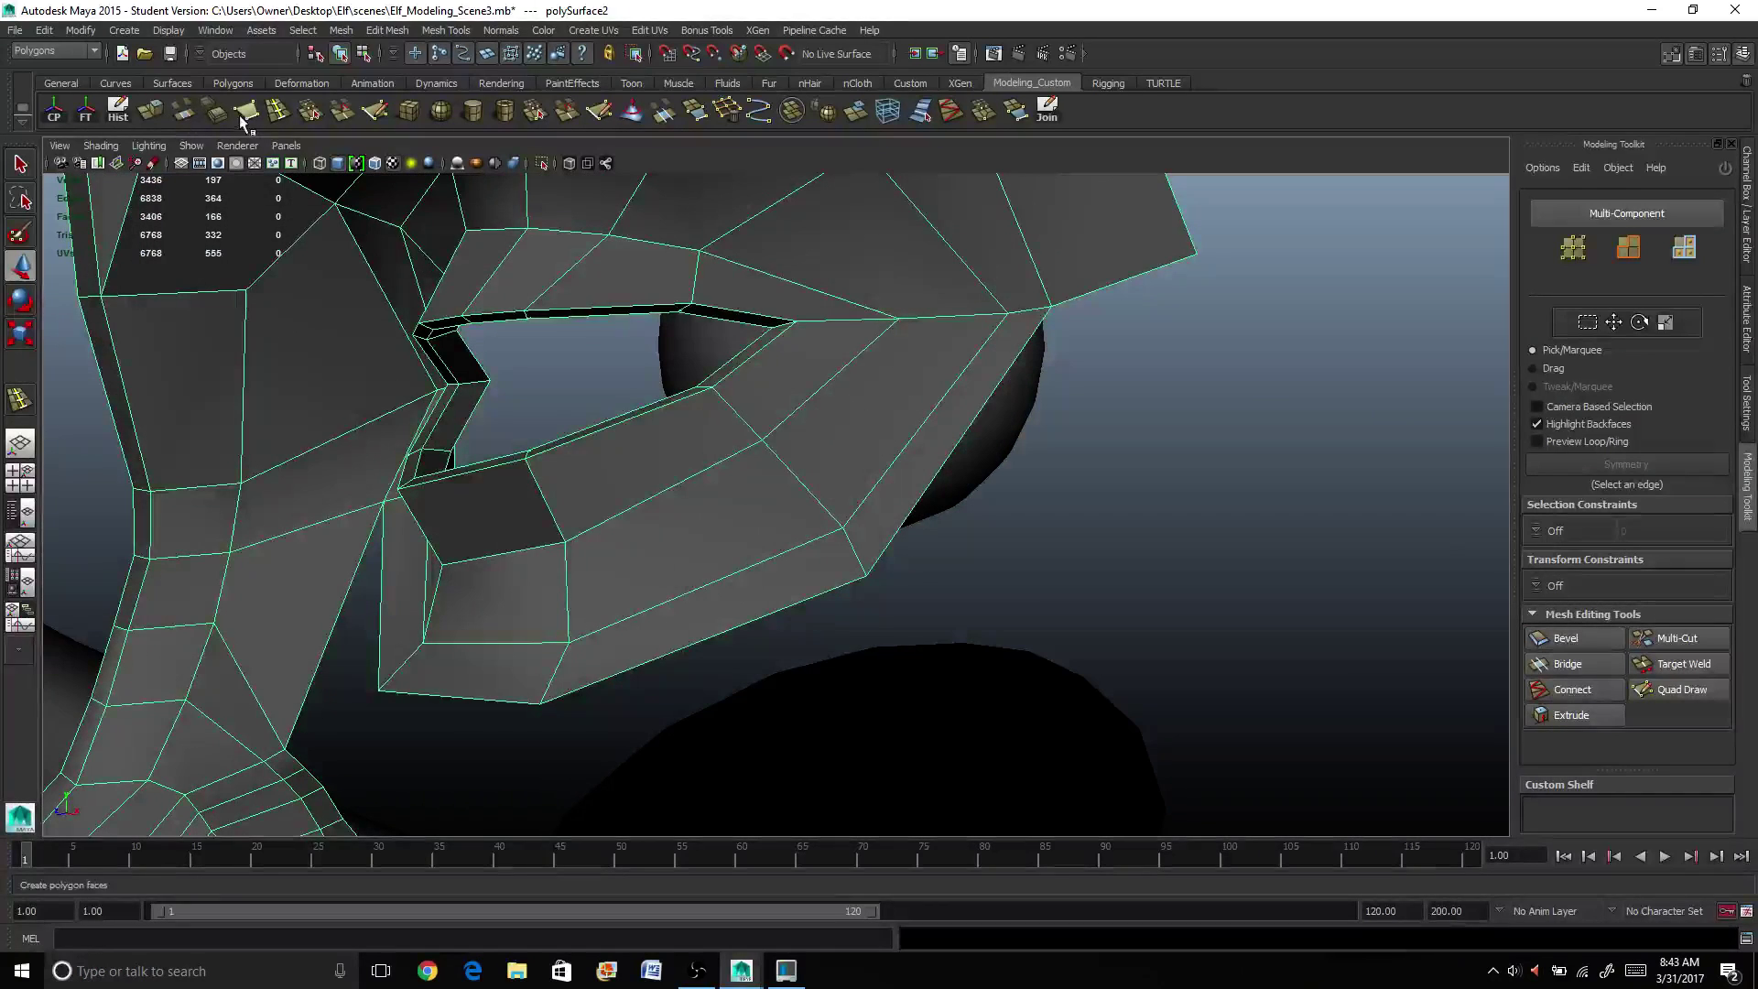
pyautogui.click(277, 109)
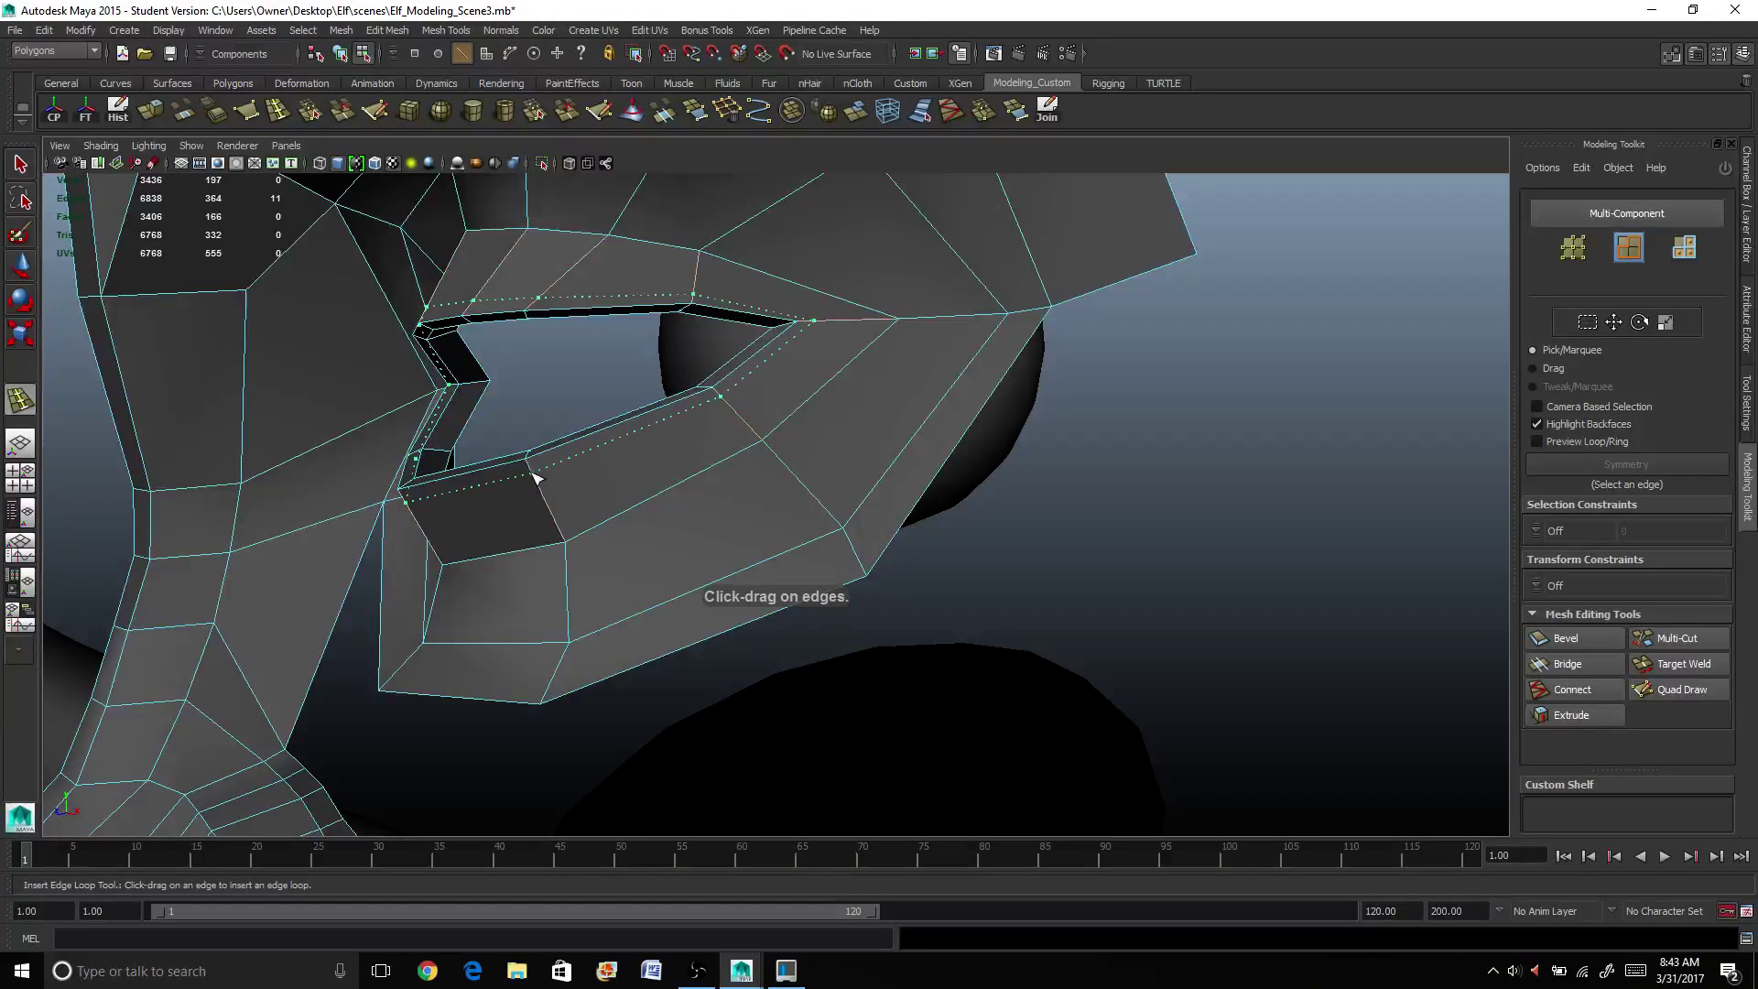
pyautogui.click(535, 476)
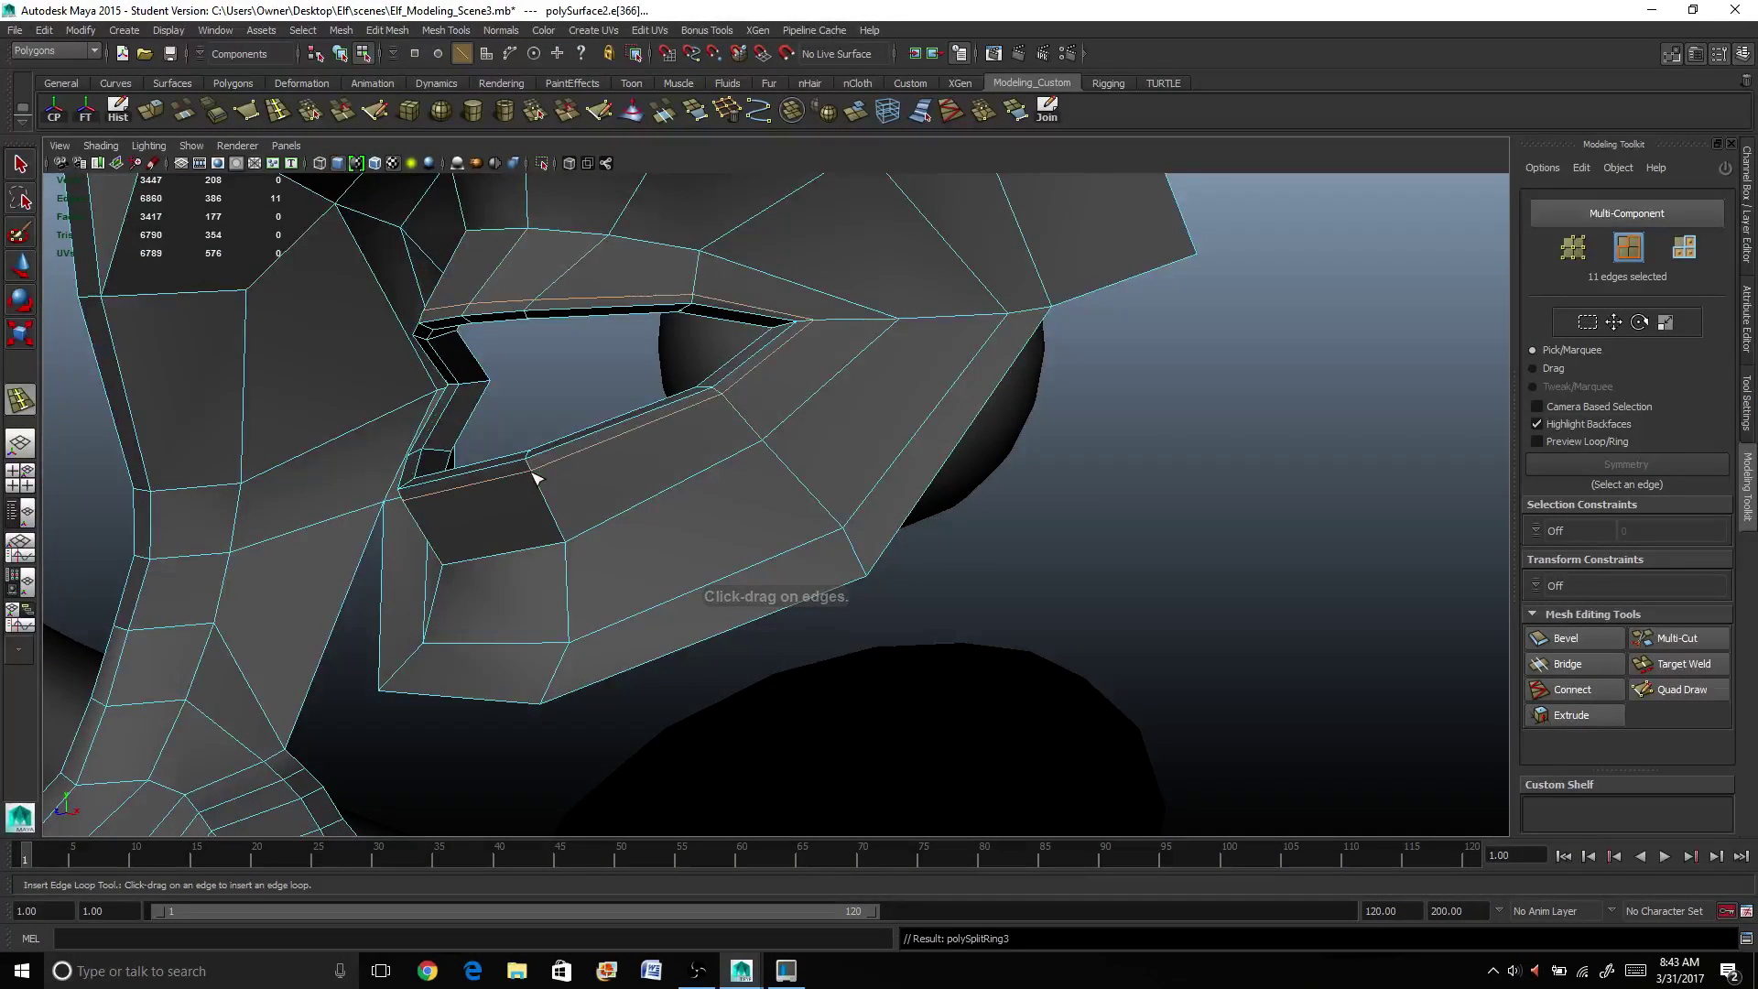
pyautogui.keyDown('alt'); pyautogui.moveTo(533, 479); pyautogui.dragTo(588, 518); pyautogui.keyUp('alt')
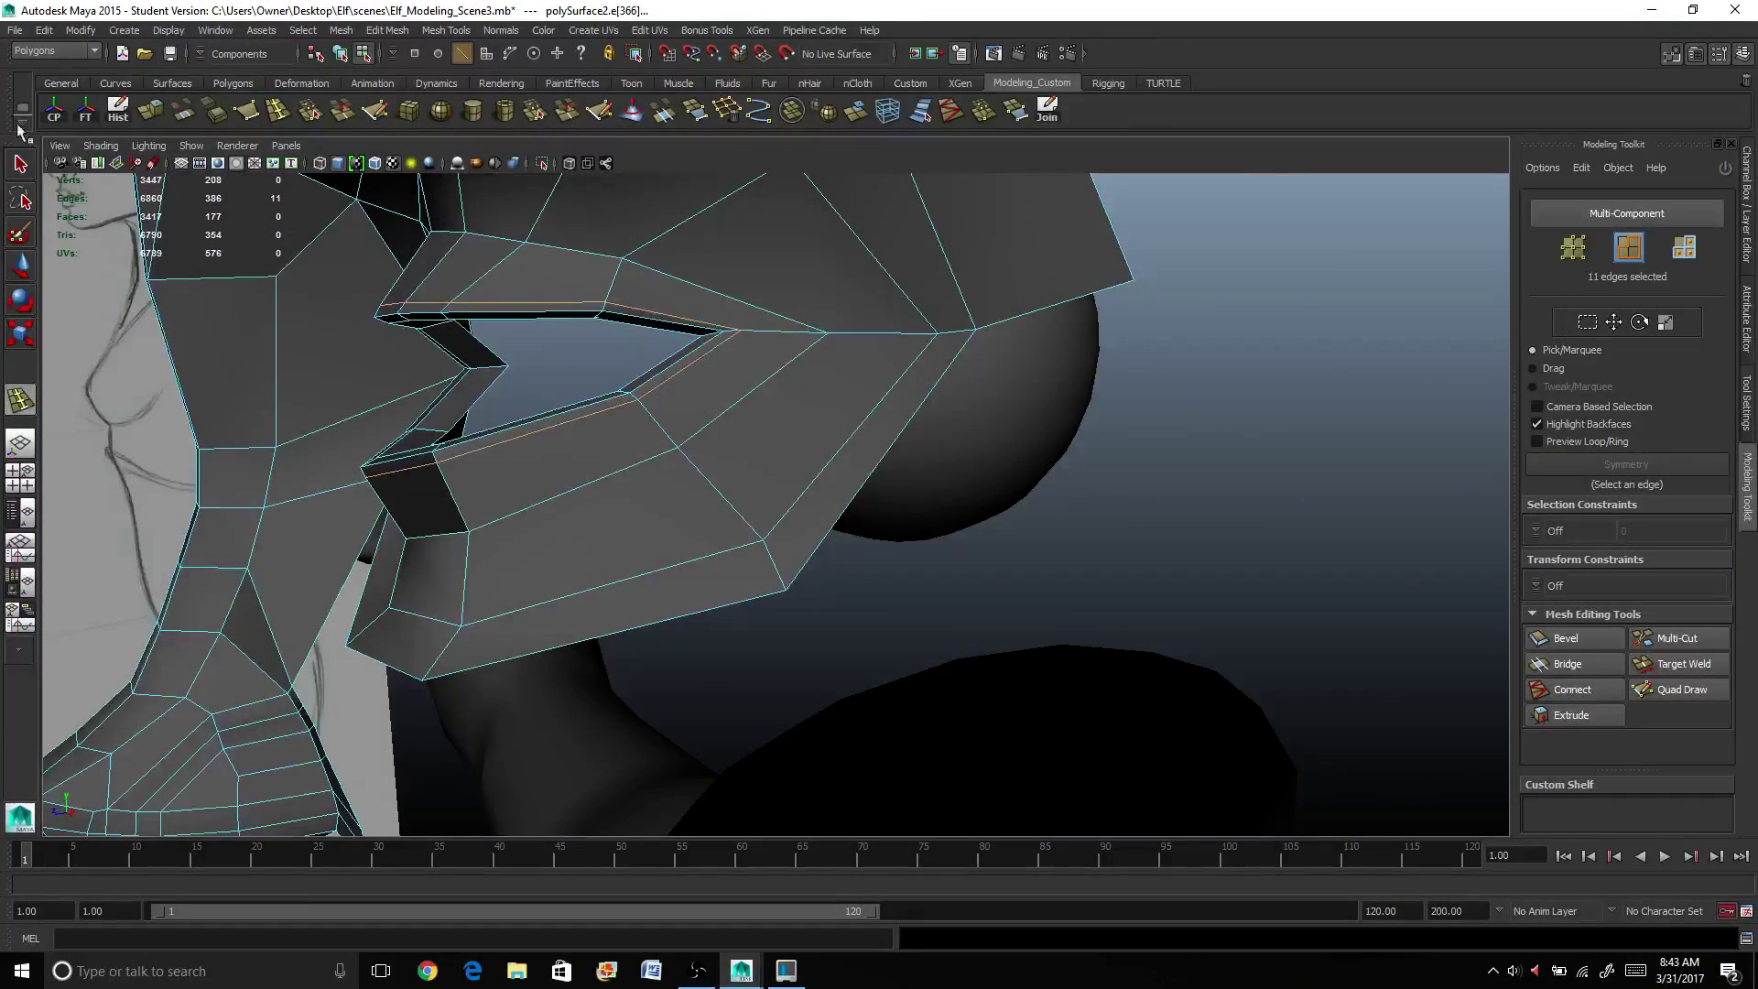
pyautogui.click(28, 172)
# Step: Push the dark face below the eye's inner corner slightly back along Z
pyautogui.moveTo(471, 265); pyautogui.dragTo(467, 288, button='right')
pyautogui.keyDown('alt'); pyautogui.moveTo(467, 288); pyautogui.dragTo(470, 384); pyautogui.keyUp('alt')
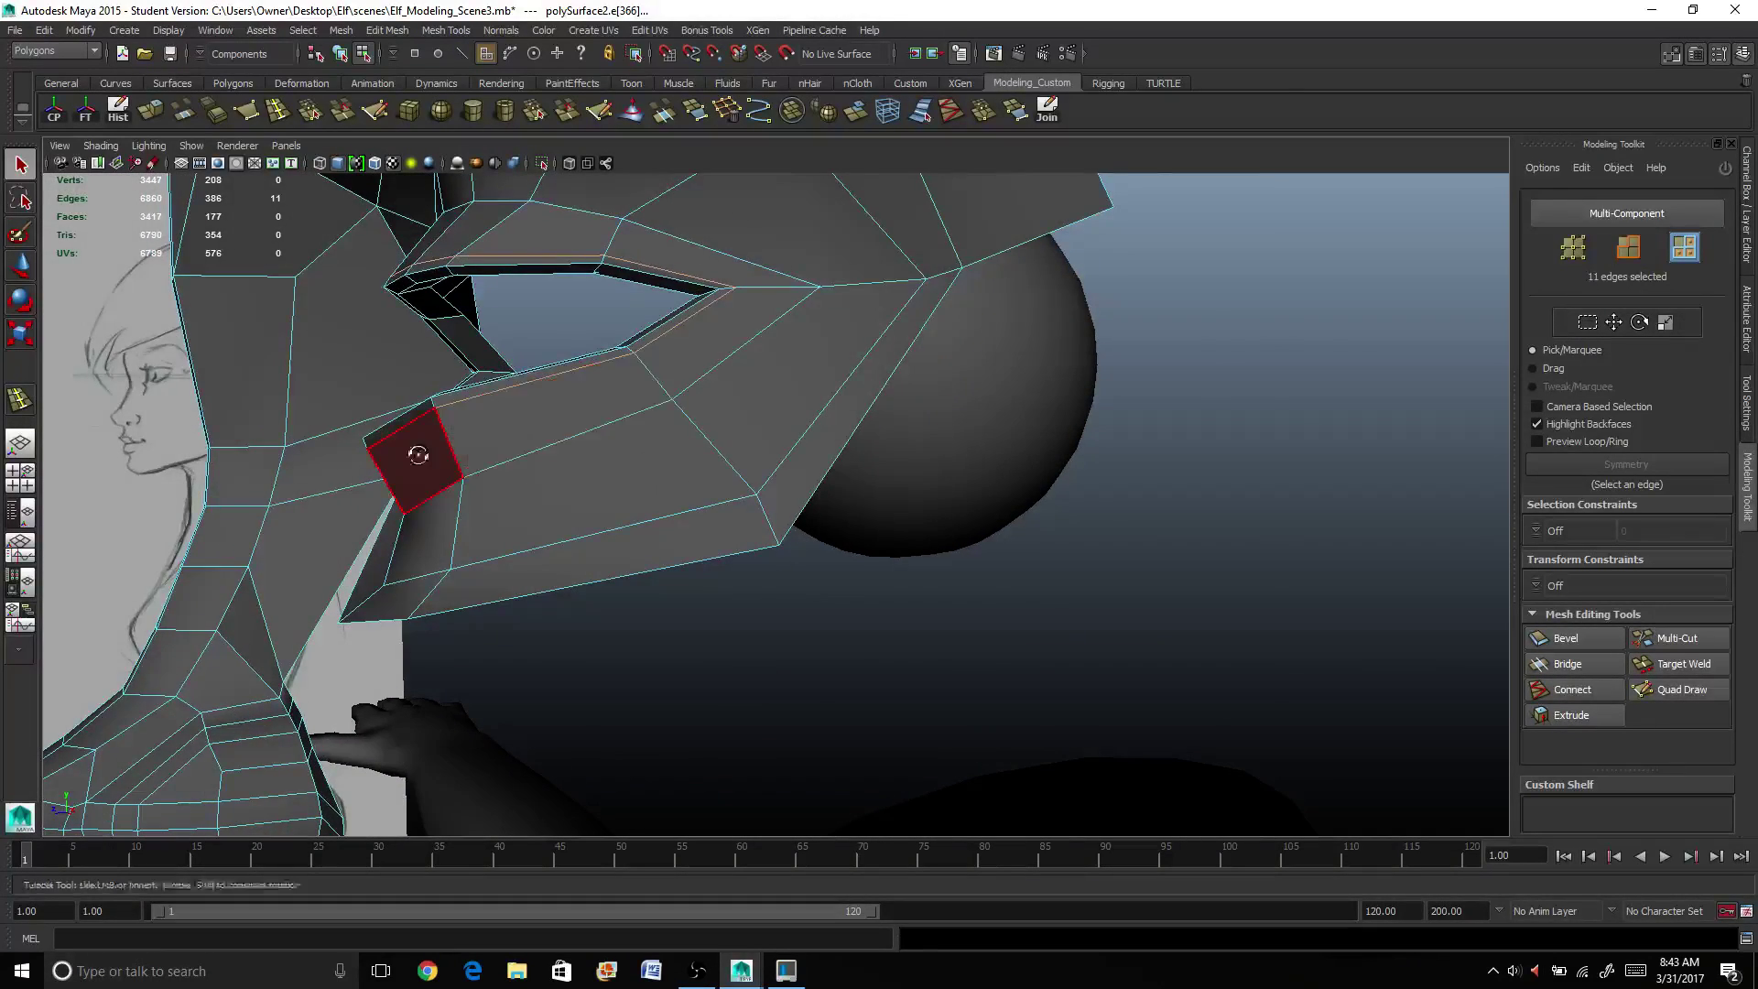
pyautogui.moveTo(417, 455)
pyautogui.keyDown('alt'); pyautogui.mouseDown()
pyautogui.moveTo(485, 452)
pyautogui.moveTo(517, 427)
pyautogui.moveTo(443, 510)
pyautogui.moveTo(435, 464)
pyautogui.mouseUp(); pyautogui.keyUp('alt')
pyautogui.click(516, 434)
pyautogui.press('w')
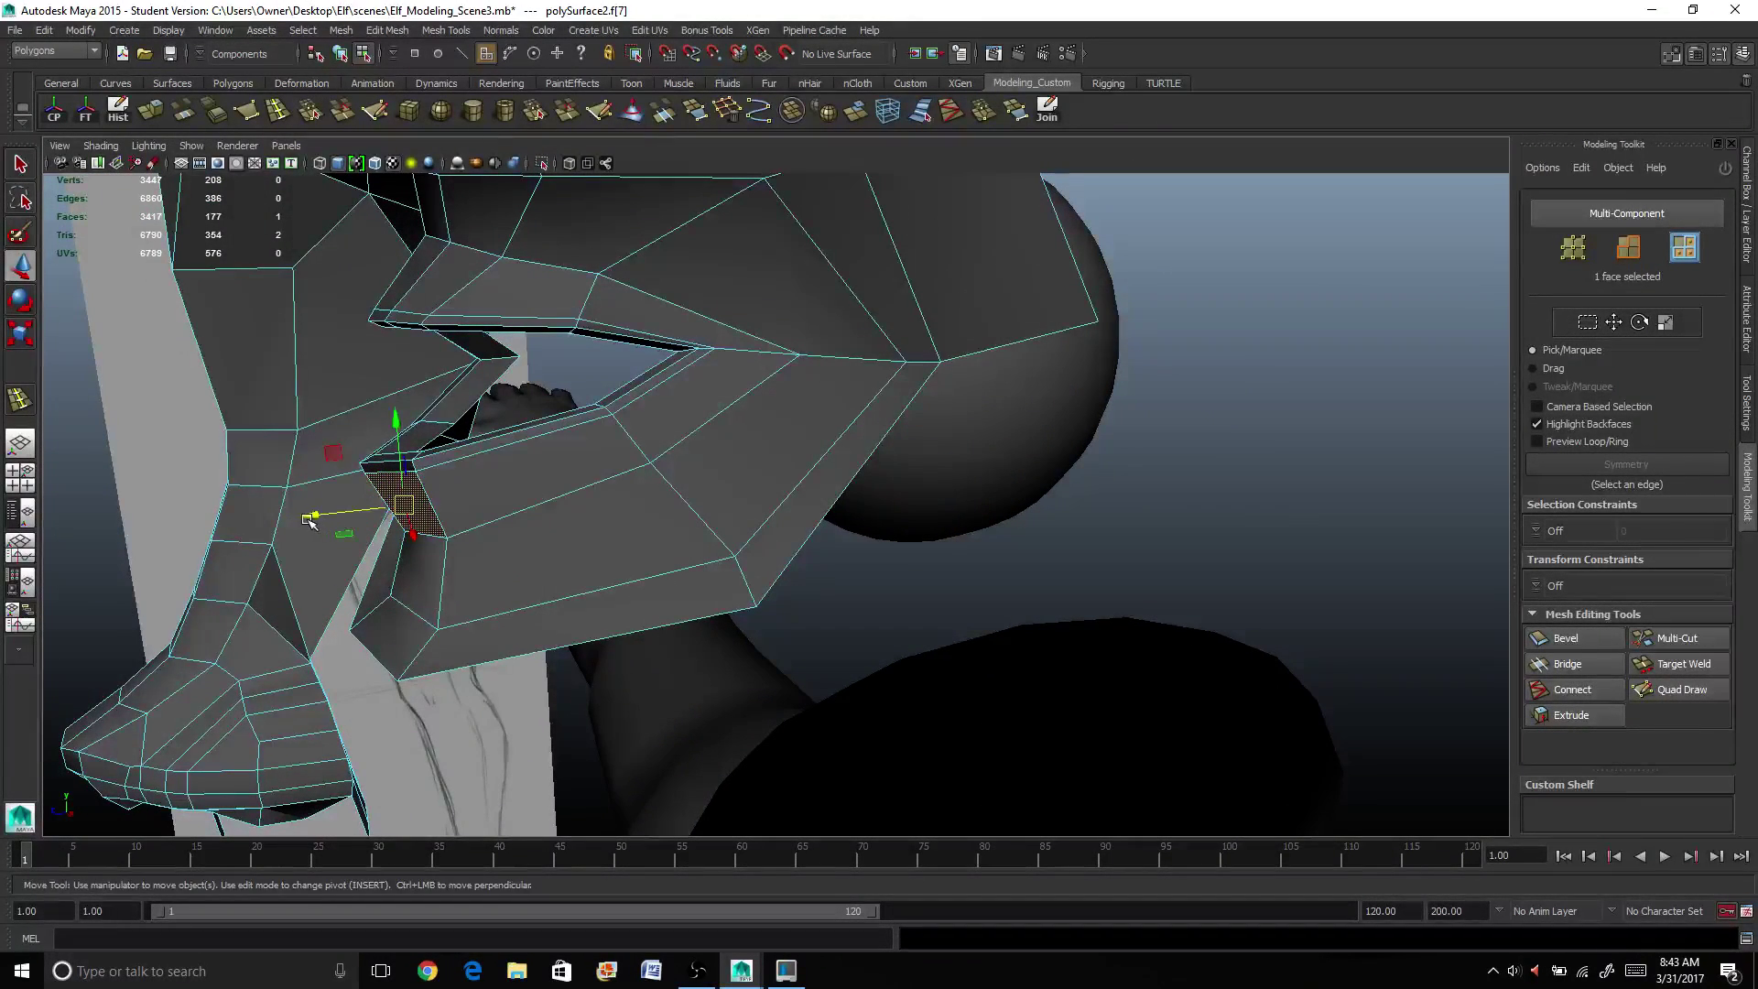
pyautogui.moveTo(309, 518); pyautogui.dragTo(315, 520)
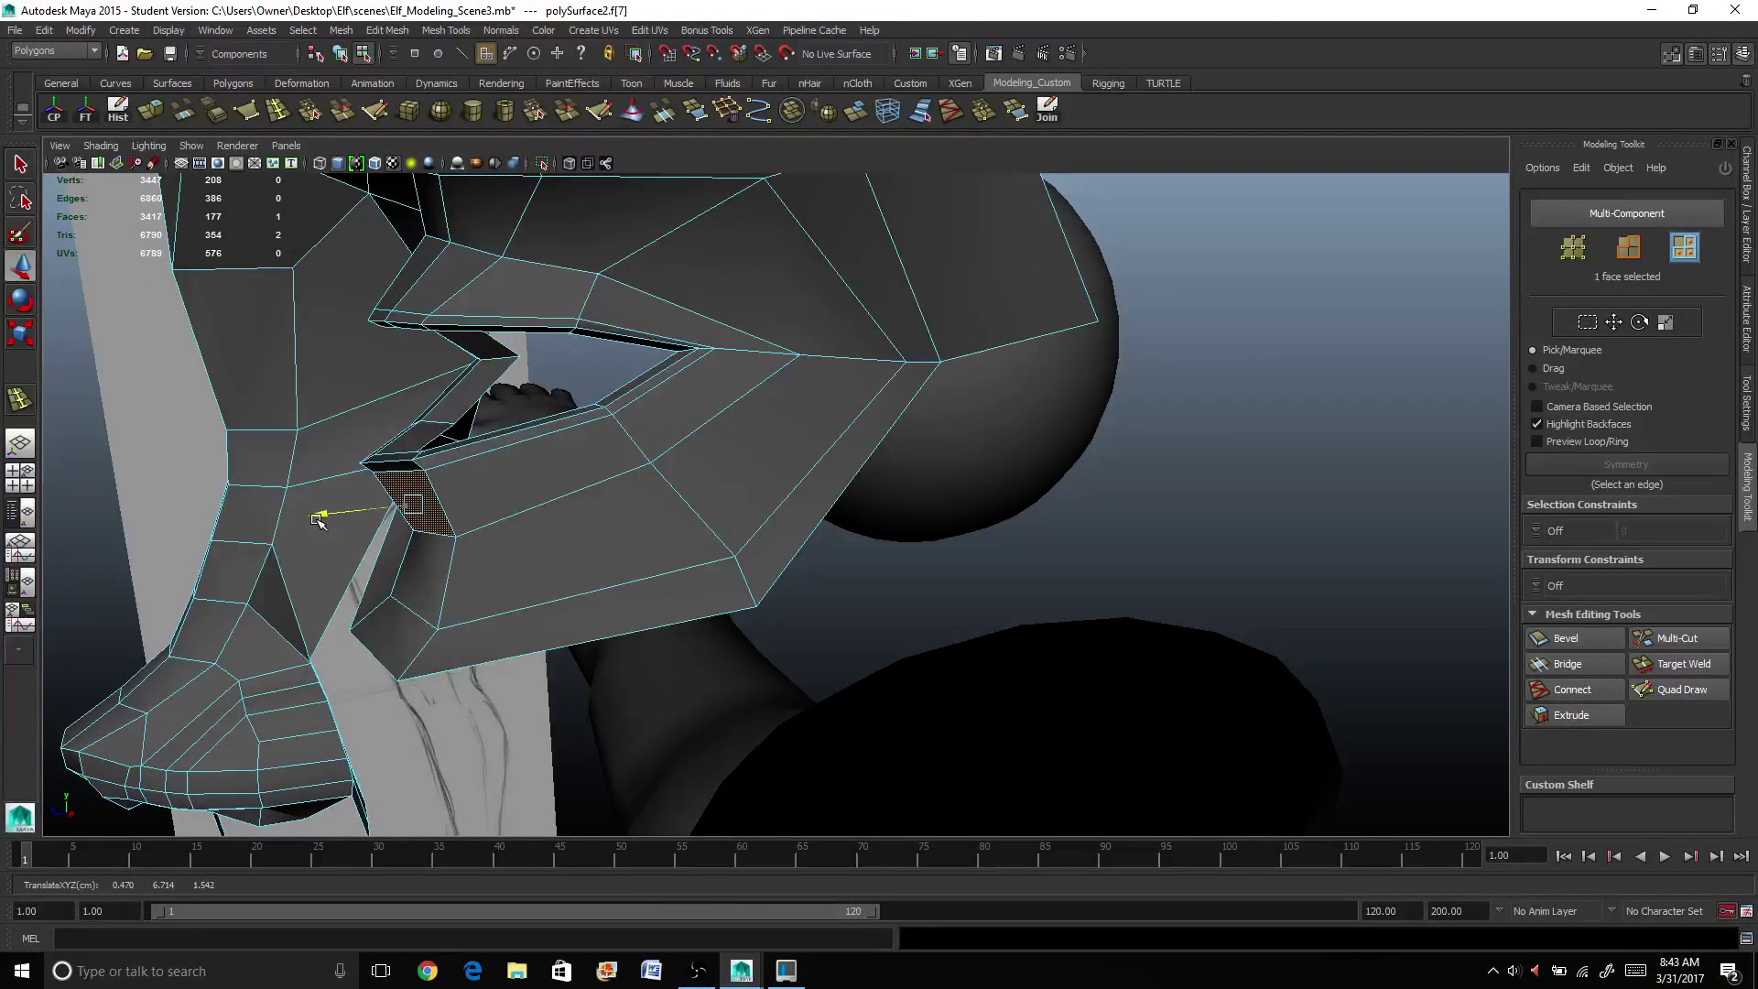
# Step: Lower the upper-lid face nearest the inner corner slightly, and push it and the adjoining upper-lid face back along Z
pyautogui.click(377, 298)
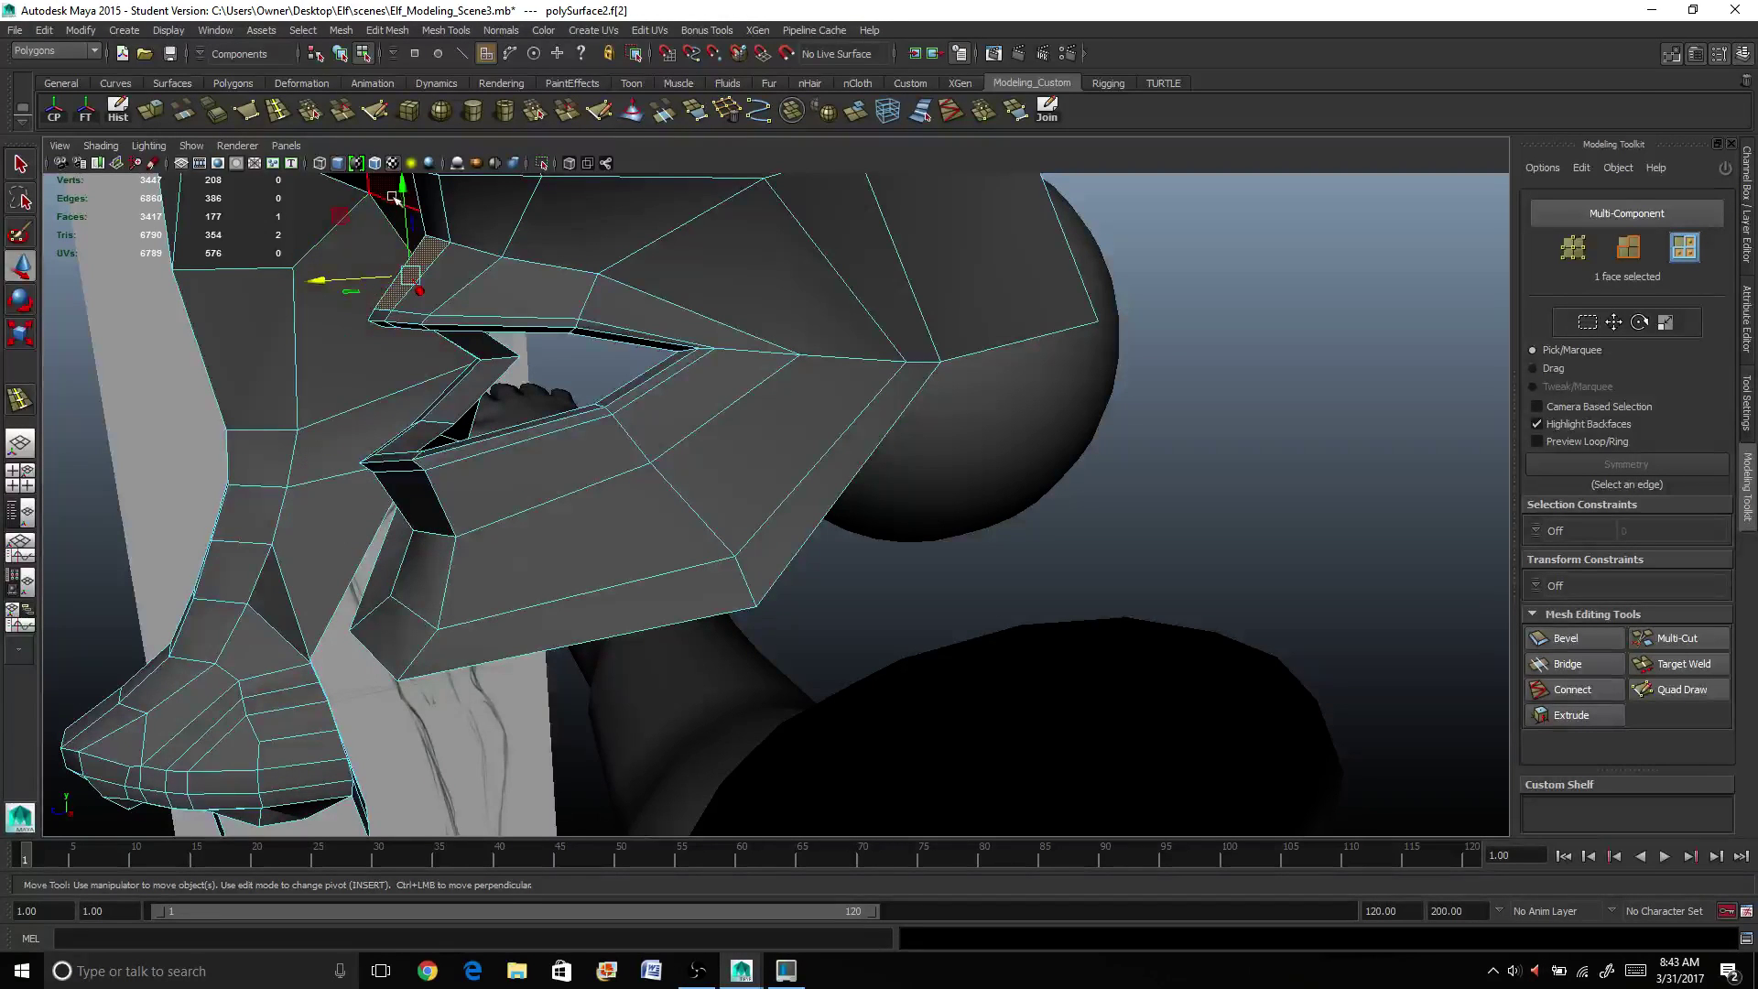
pyautogui.moveTo(403, 192); pyautogui.dragTo(402, 196)
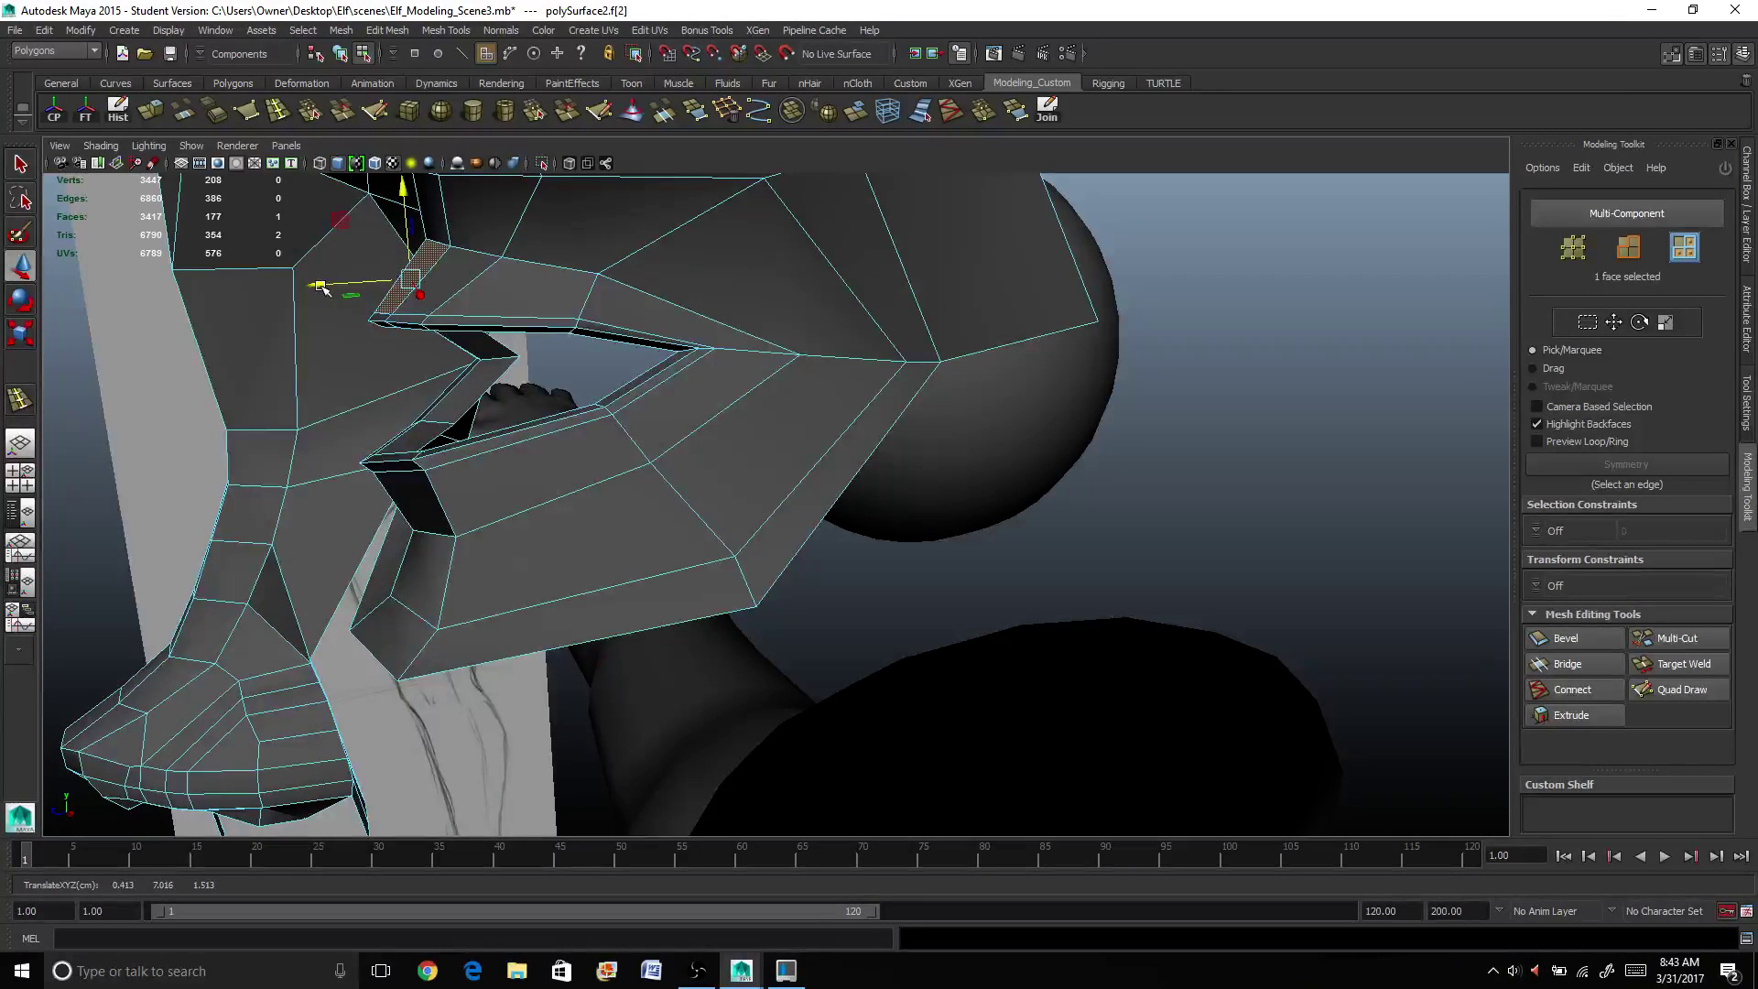
pyautogui.moveTo(322, 287); pyautogui.dragTo(326, 284)
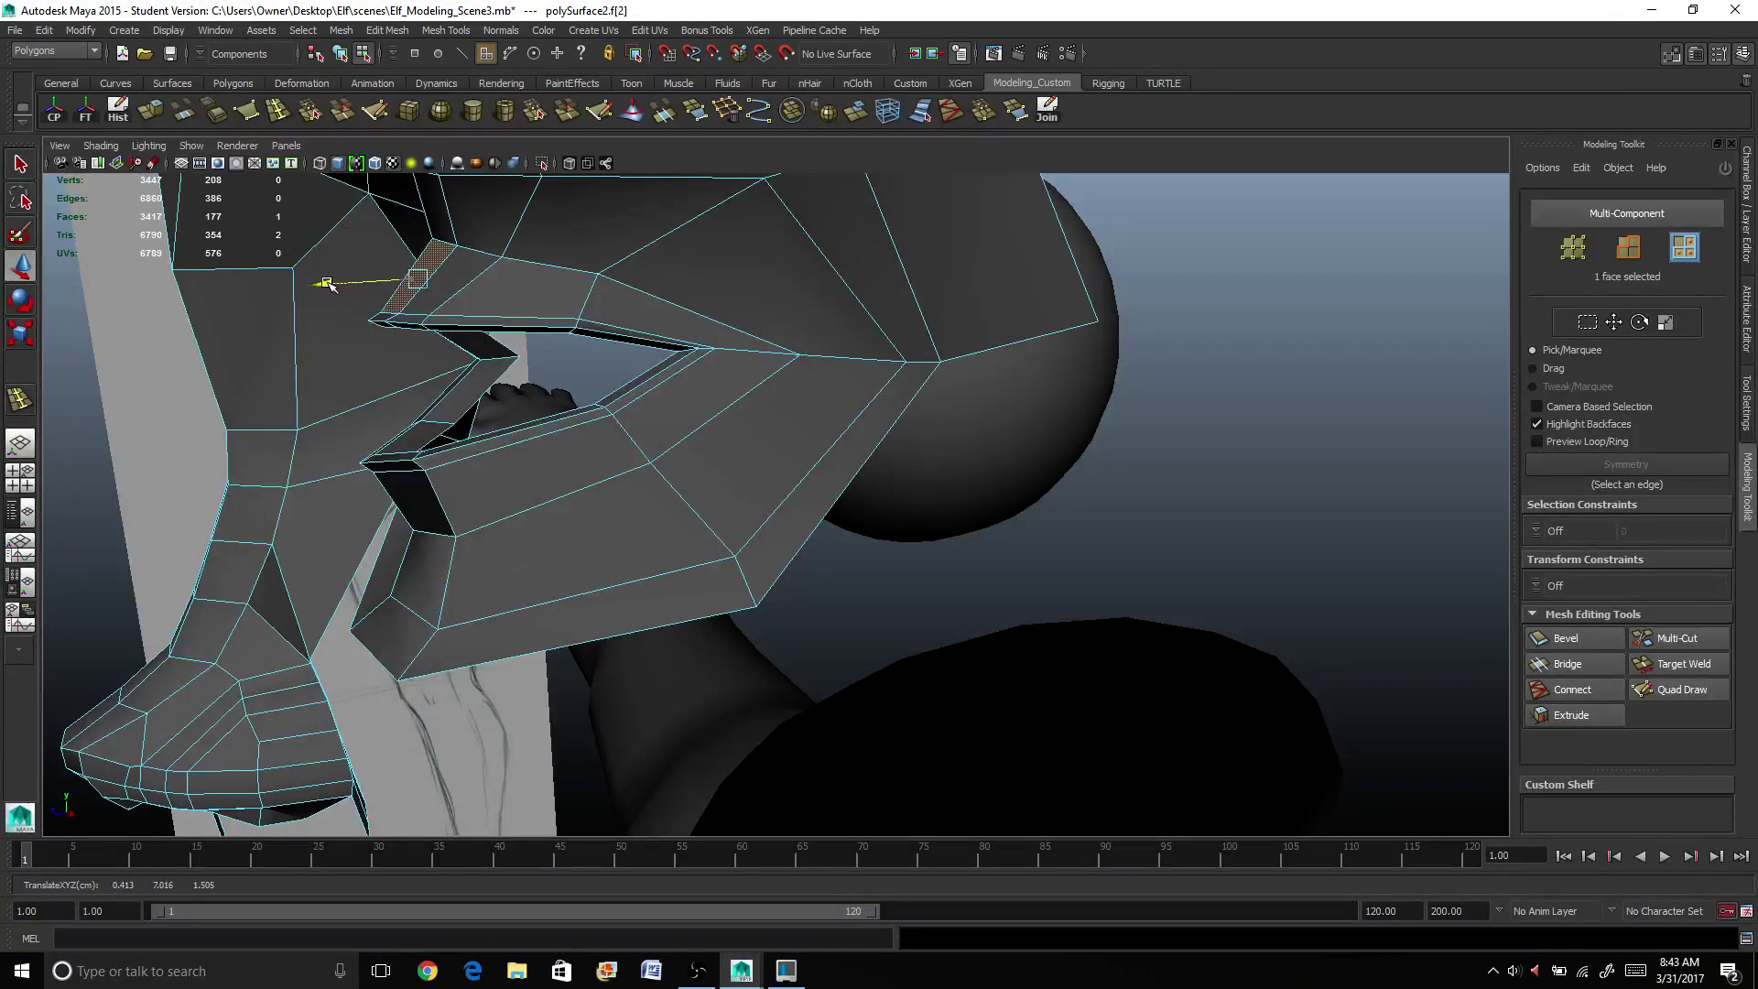
pyautogui.click(475, 294)
pyautogui.keyDown('alt'); pyautogui.moveTo(476, 298); pyautogui.dragTo(495, 363); pyautogui.keyUp('alt')
pyautogui.moveTo(389, 283); pyautogui.dragTo(400, 281)
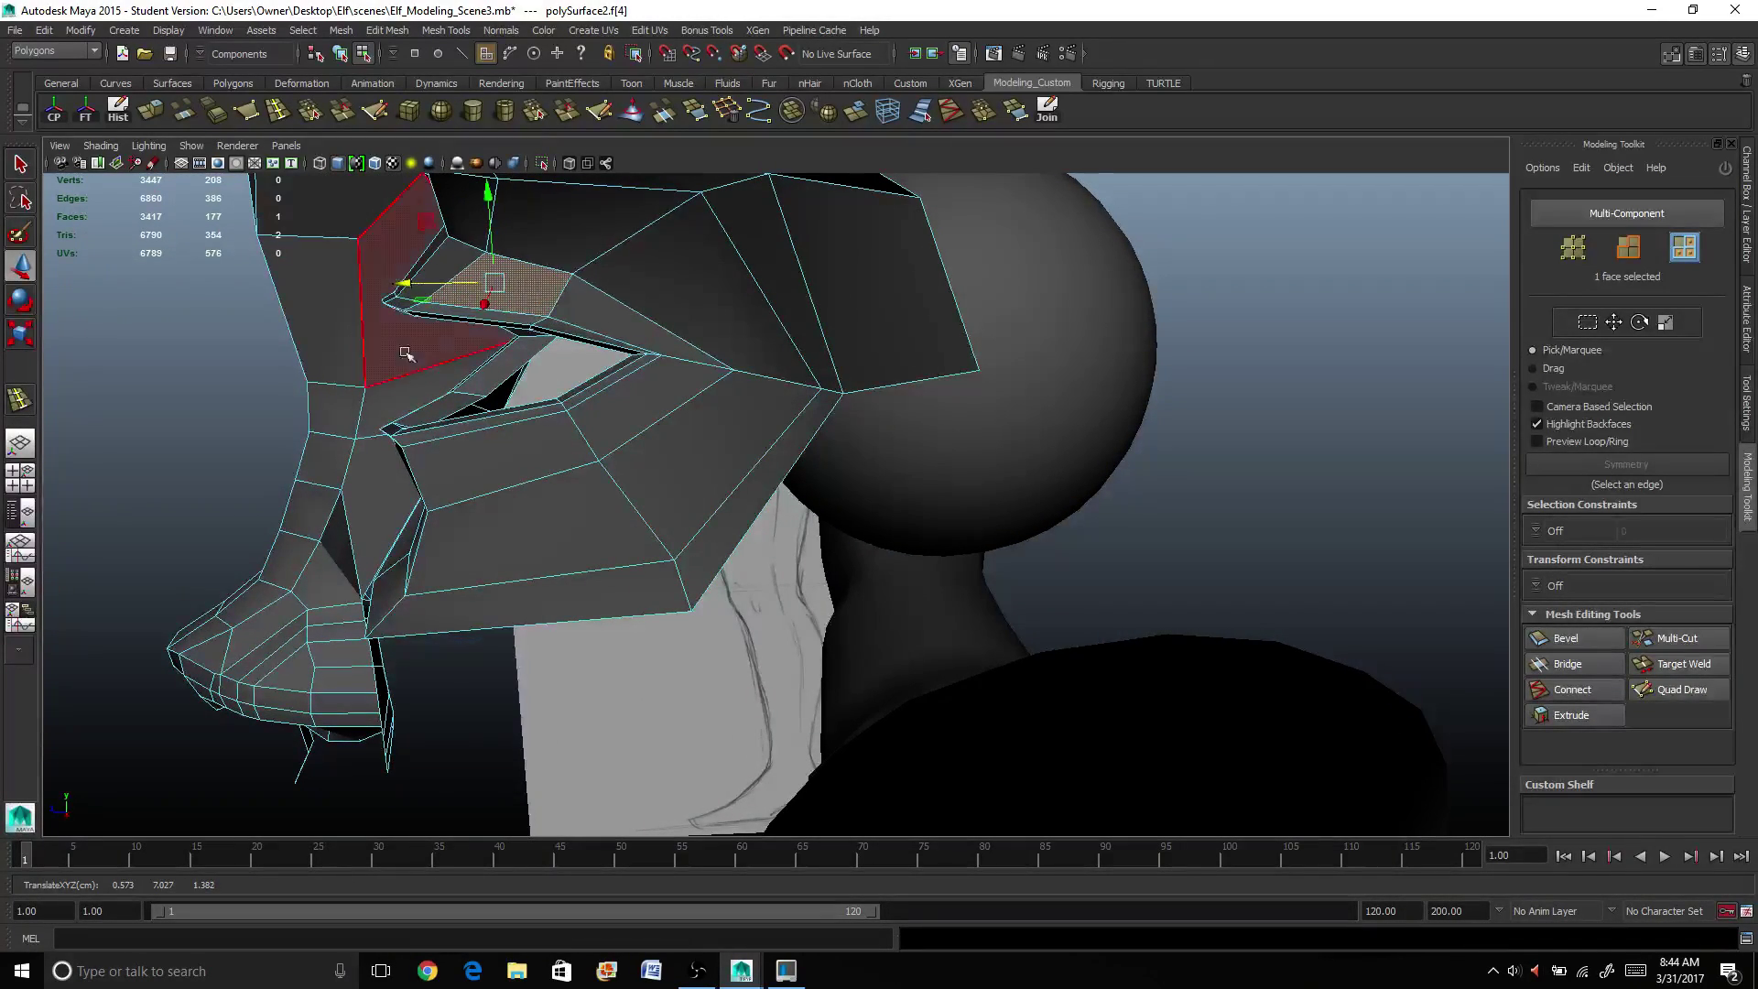
# Step: Adjust the depth of the remaining faces around the eye's inner corner along Z
pyautogui.keyDown('alt'); pyautogui.moveTo(439, 339); pyautogui.dragTo(880, 369); pyautogui.keyUp('alt')
pyautogui.click(725, 336)
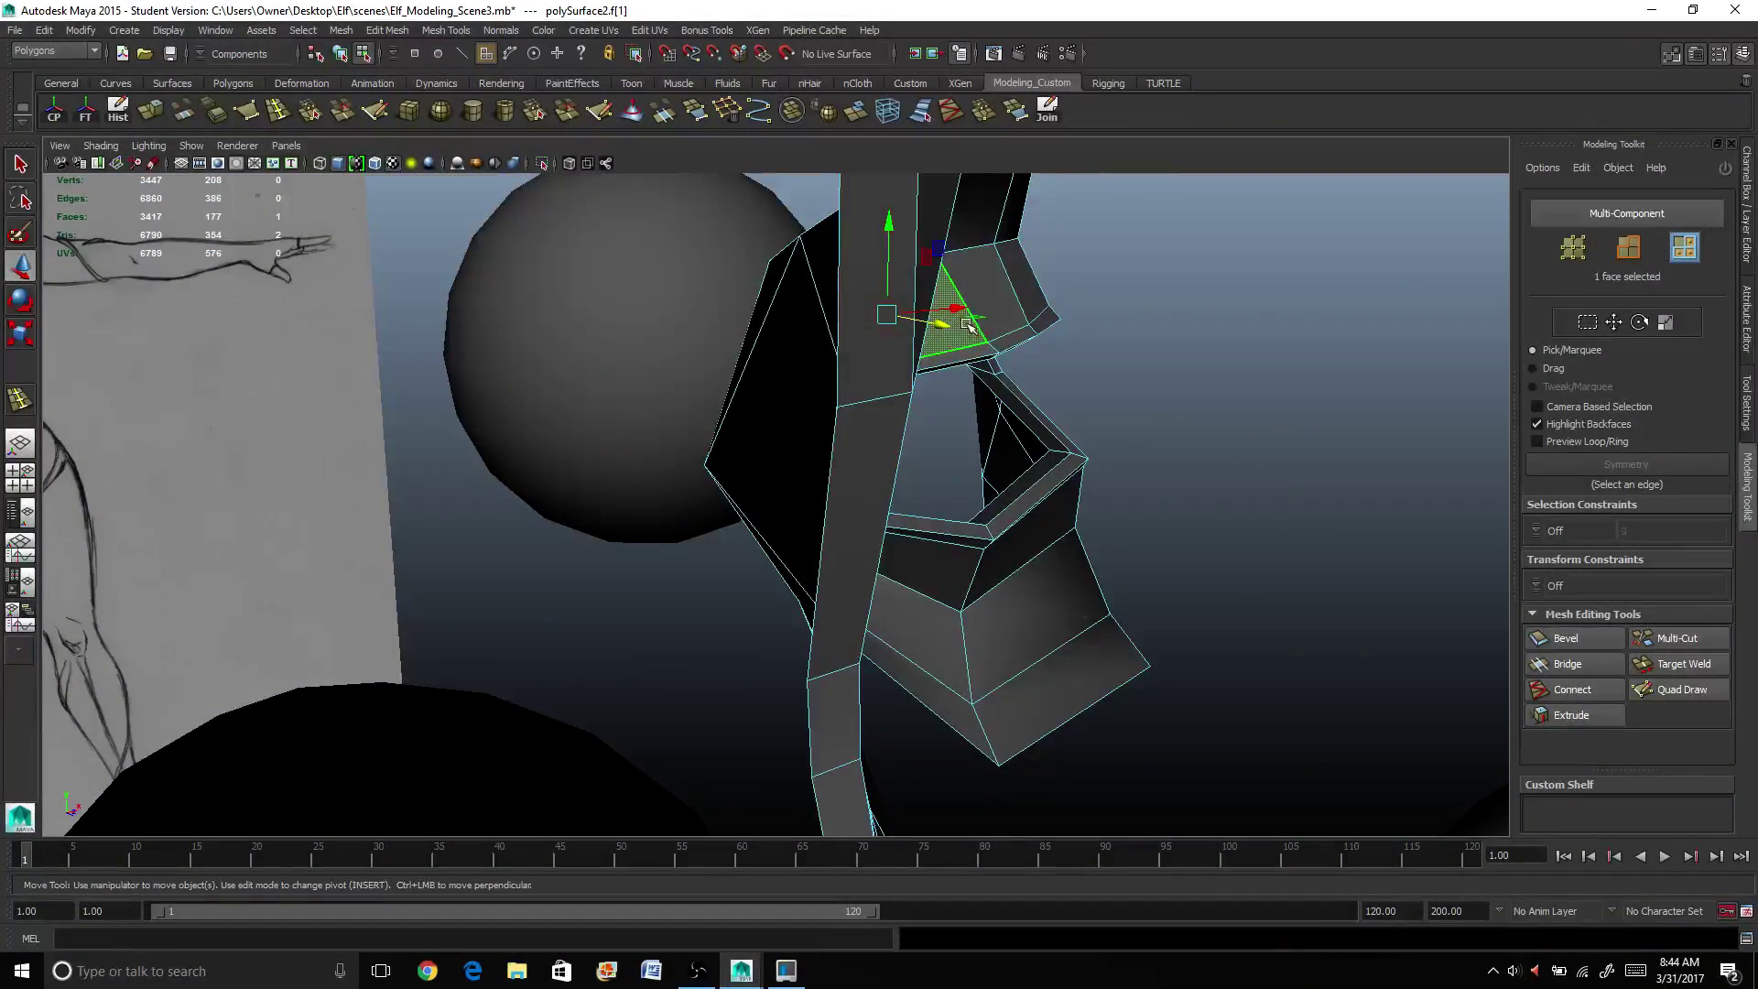
pyautogui.keyDown('alt'); pyautogui.moveTo(942, 308); pyautogui.dragTo(922, 427); pyautogui.keyUp('alt')
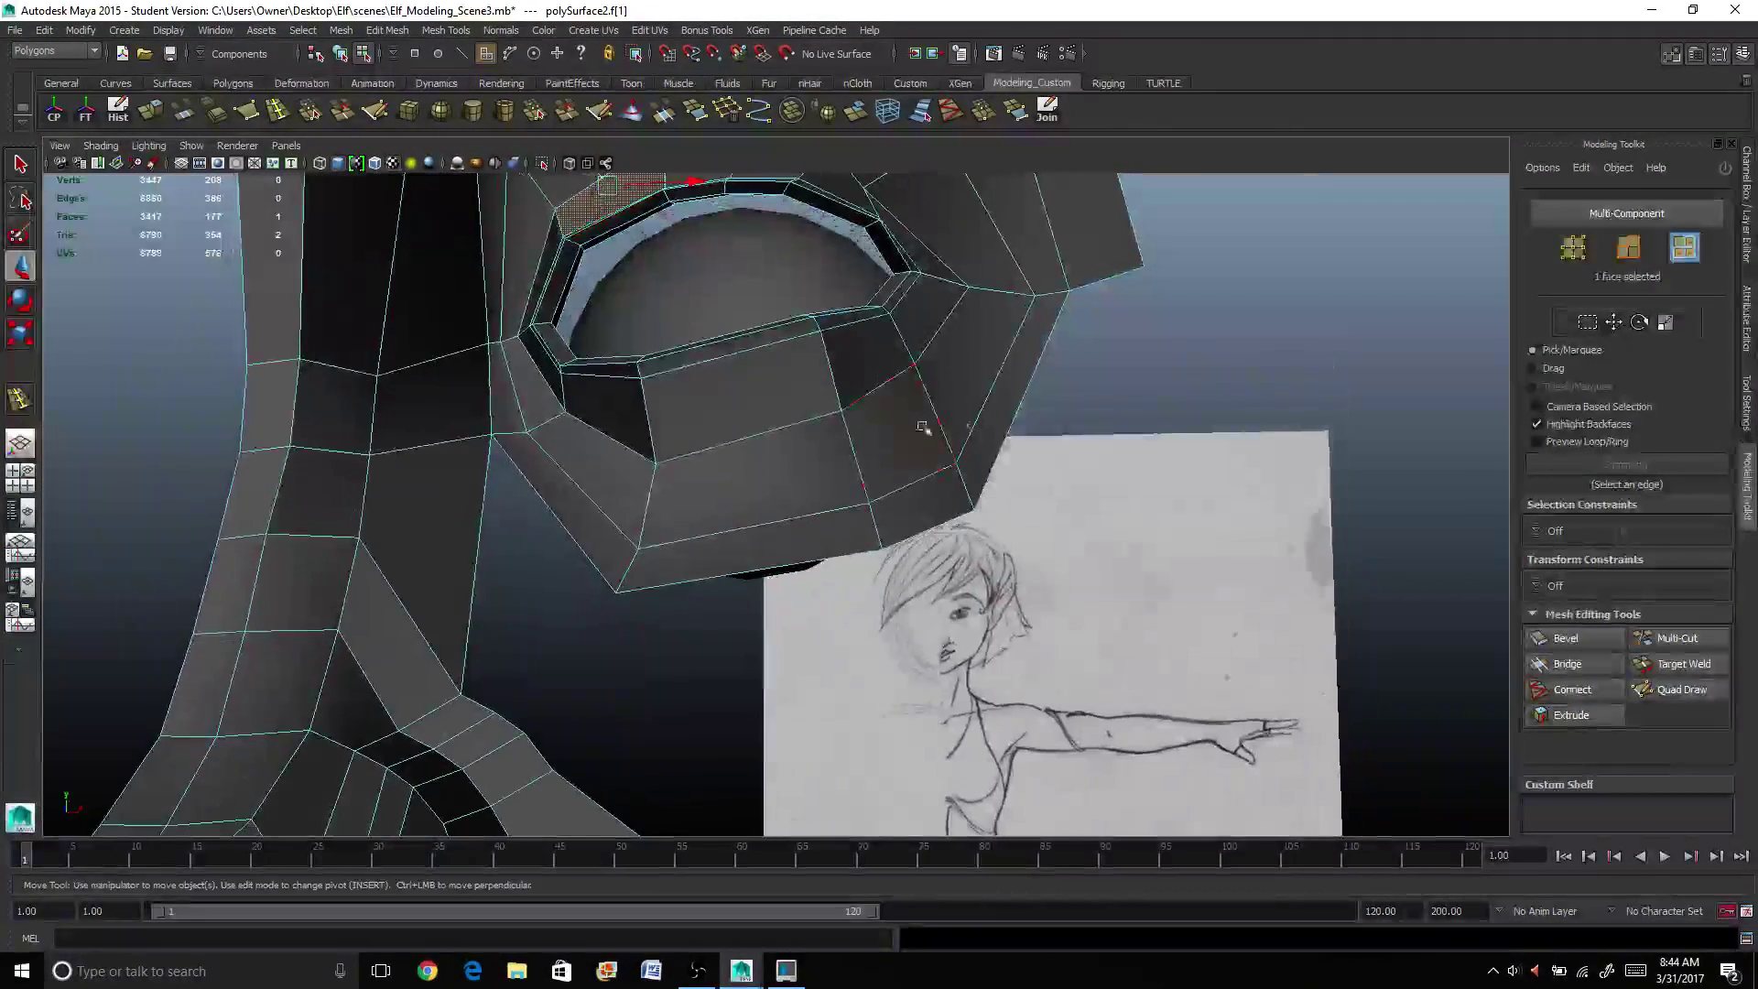
pyautogui.click(548, 376)
pyautogui.keyDown('alt'); pyautogui.moveTo(548, 377); pyautogui.dragTo(439, 492); pyautogui.keyUp('alt')
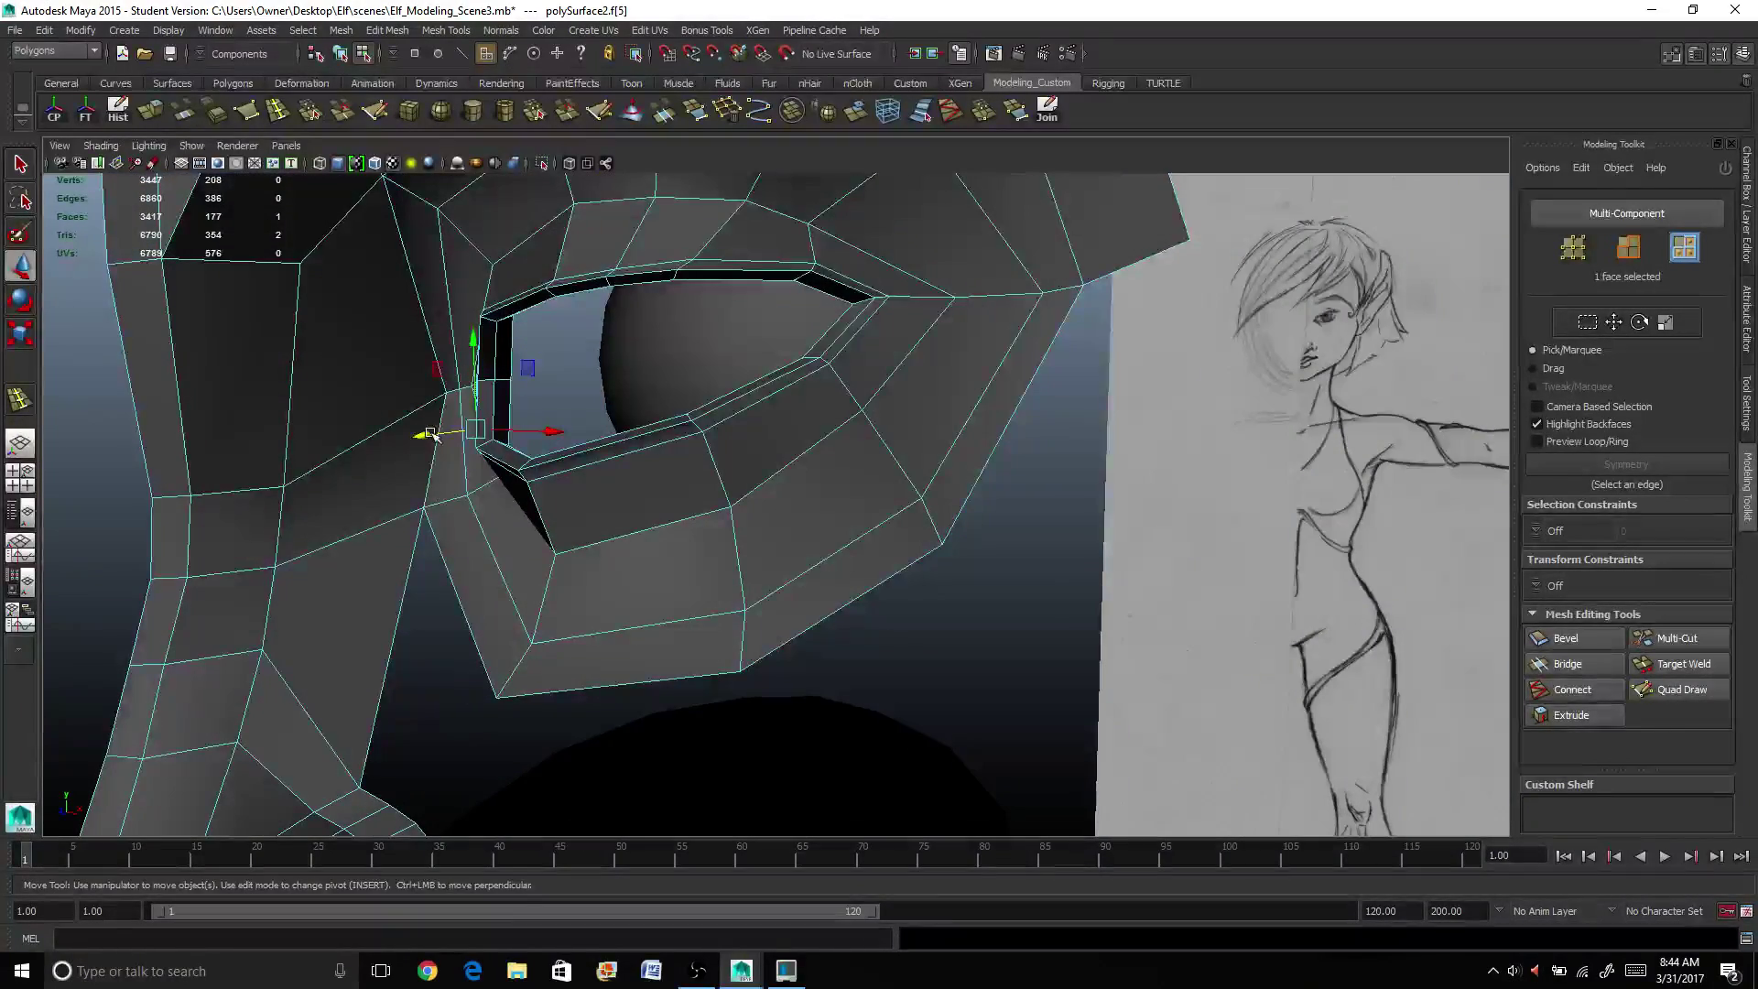
pyautogui.keyDown('alt'); pyautogui.moveTo(467, 417); pyautogui.dragTo(434, 520); pyautogui.keyUp('alt')
# Step: Shift the faces above, beside and below the eye's outer corner slightly along X
pyautogui.click(661, 409)
pyautogui.click(611, 394)
pyautogui.keyDown('alt'); pyautogui.moveTo(560, 419); pyautogui.dragTo(931, 339); pyautogui.keyUp('alt')
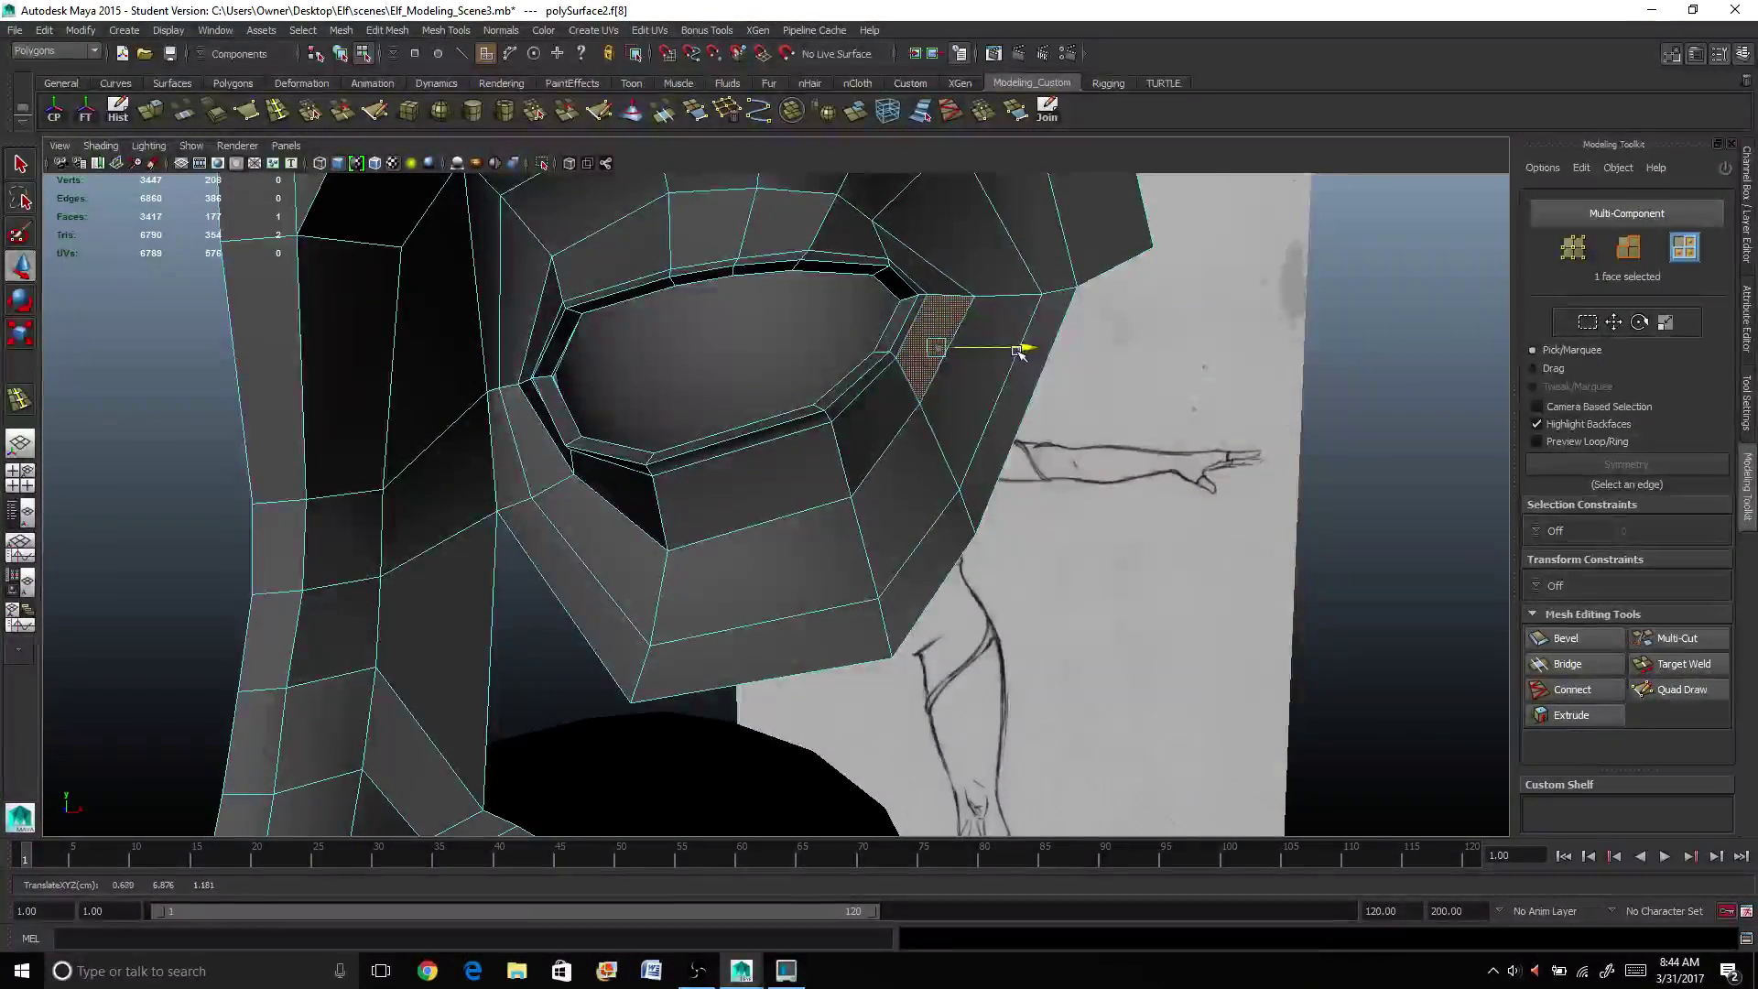
pyautogui.click(873, 423)
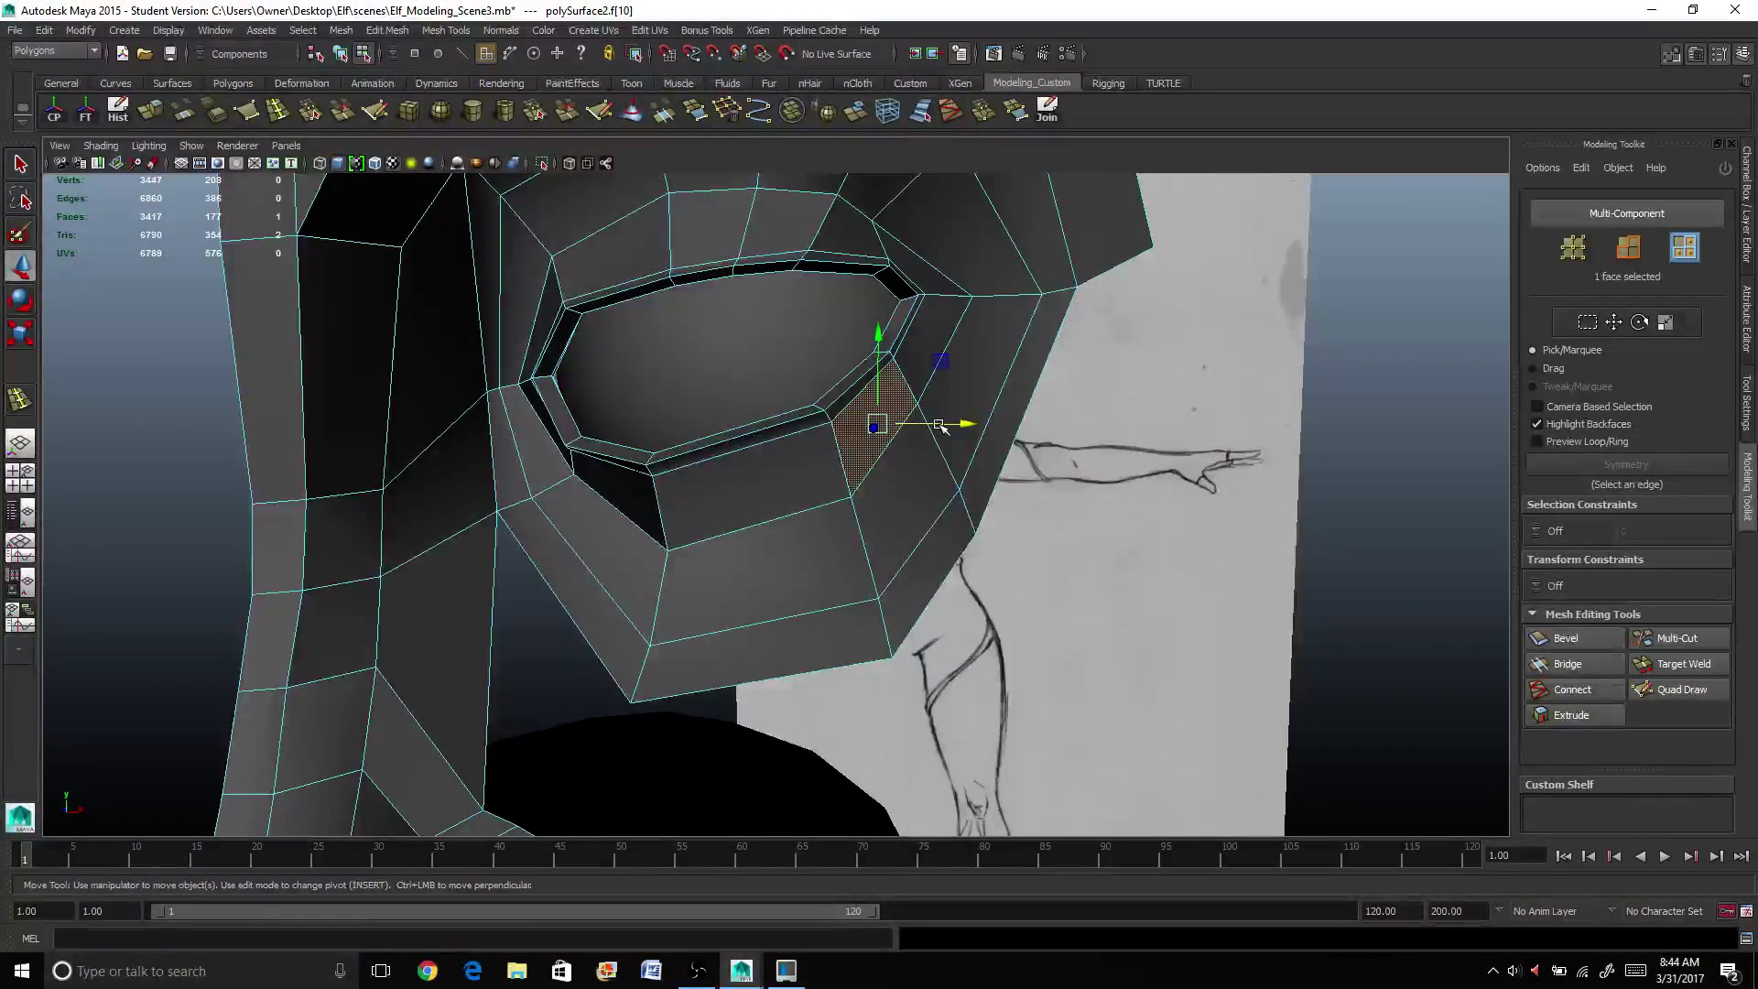
pyautogui.moveTo(939, 425); pyautogui.dragTo(935, 425)
pyautogui.keyDown('alt'); pyautogui.moveTo(939, 361); pyautogui.dragTo(848, 443); pyautogui.keyUp('alt')
pyautogui.click(790, 354)
pyautogui.keyDown('alt'); pyautogui.moveTo(792, 356); pyautogui.dragTo(1001, 315); pyautogui.keyUp('alt')
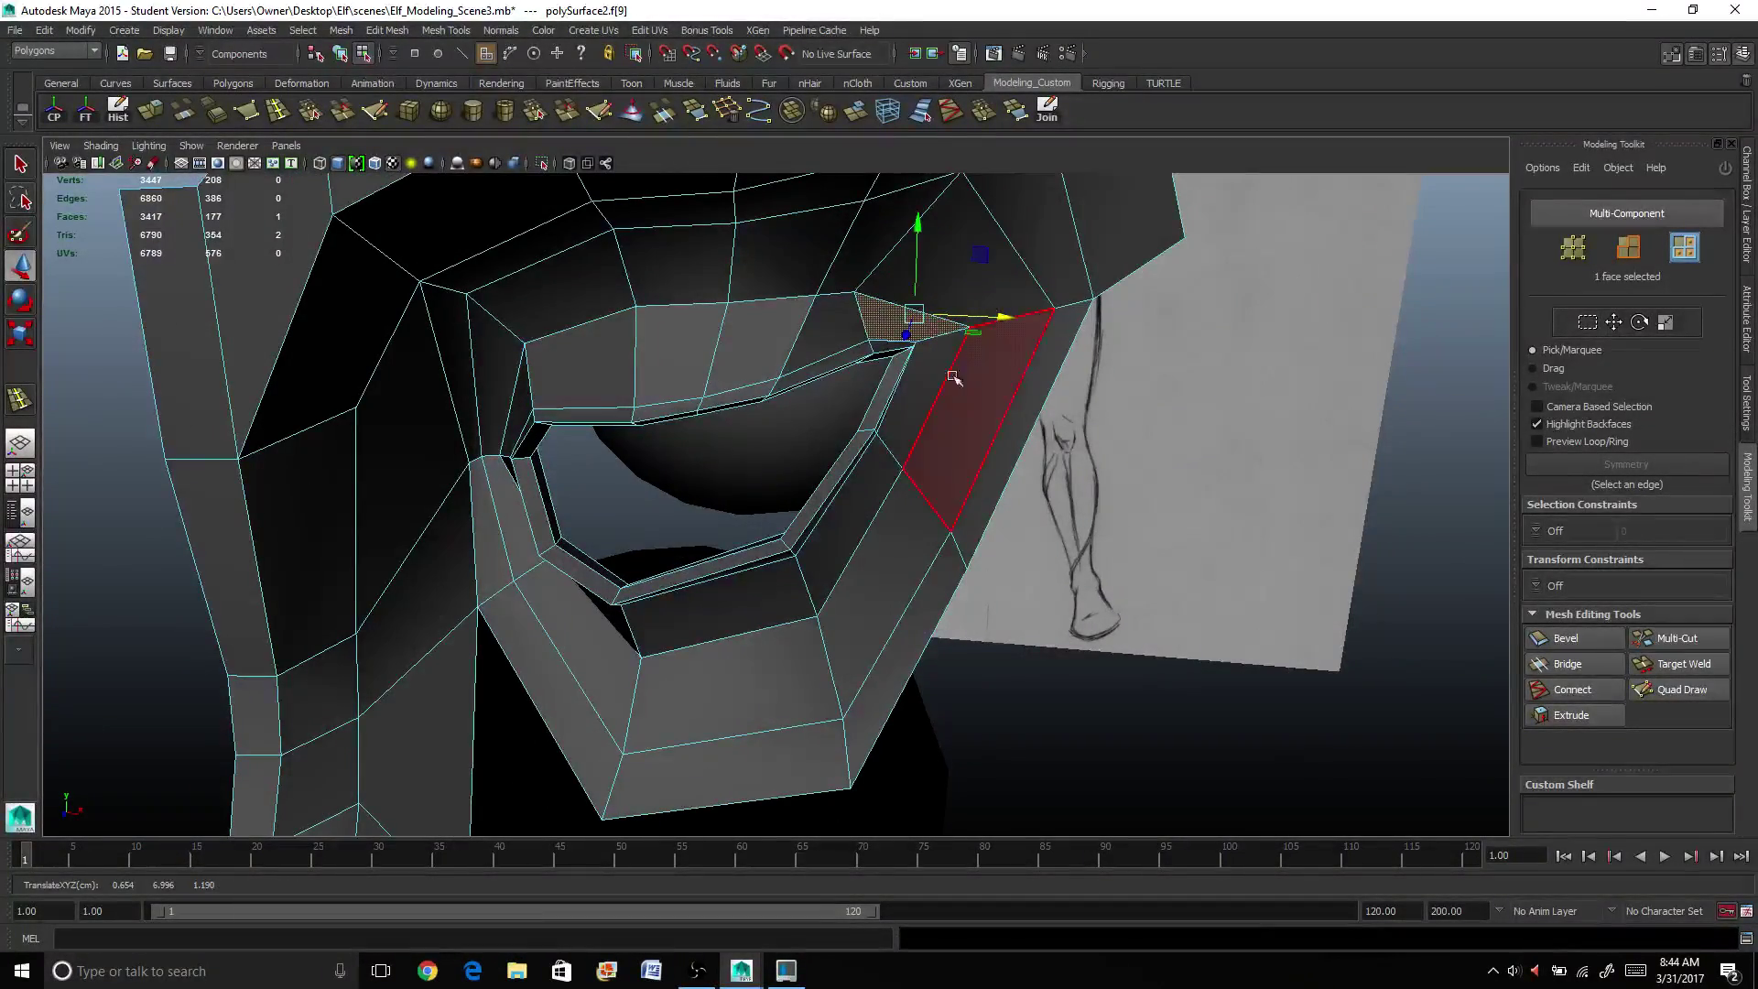
# Step: Preview the face mesh smoothed, inspect the eye area from the front and side, and return to the unsmoothed display
pyautogui.moveTo(777, 329); pyautogui.dragTo(798, 313, button='right')
pyautogui.scroll(-4, 793, 327)
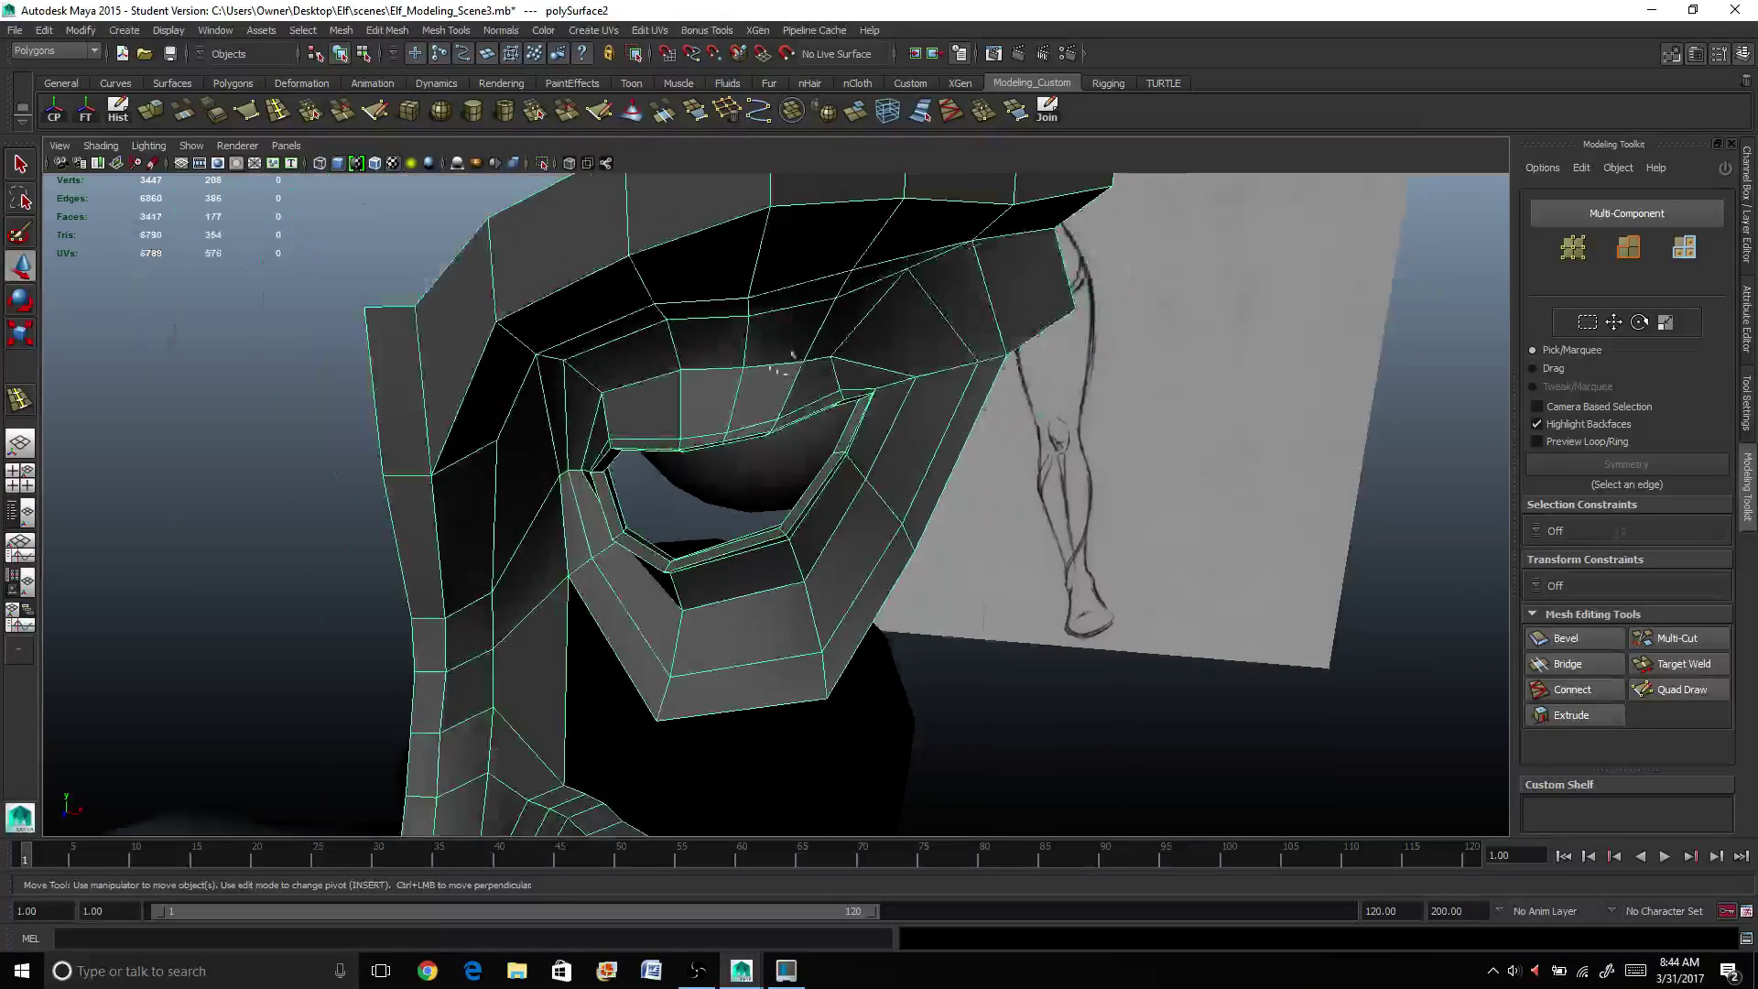
pyautogui.keyDown('alt'); pyautogui.moveTo(792, 326); pyautogui.dragTo(730, 357); pyautogui.keyUp('alt')
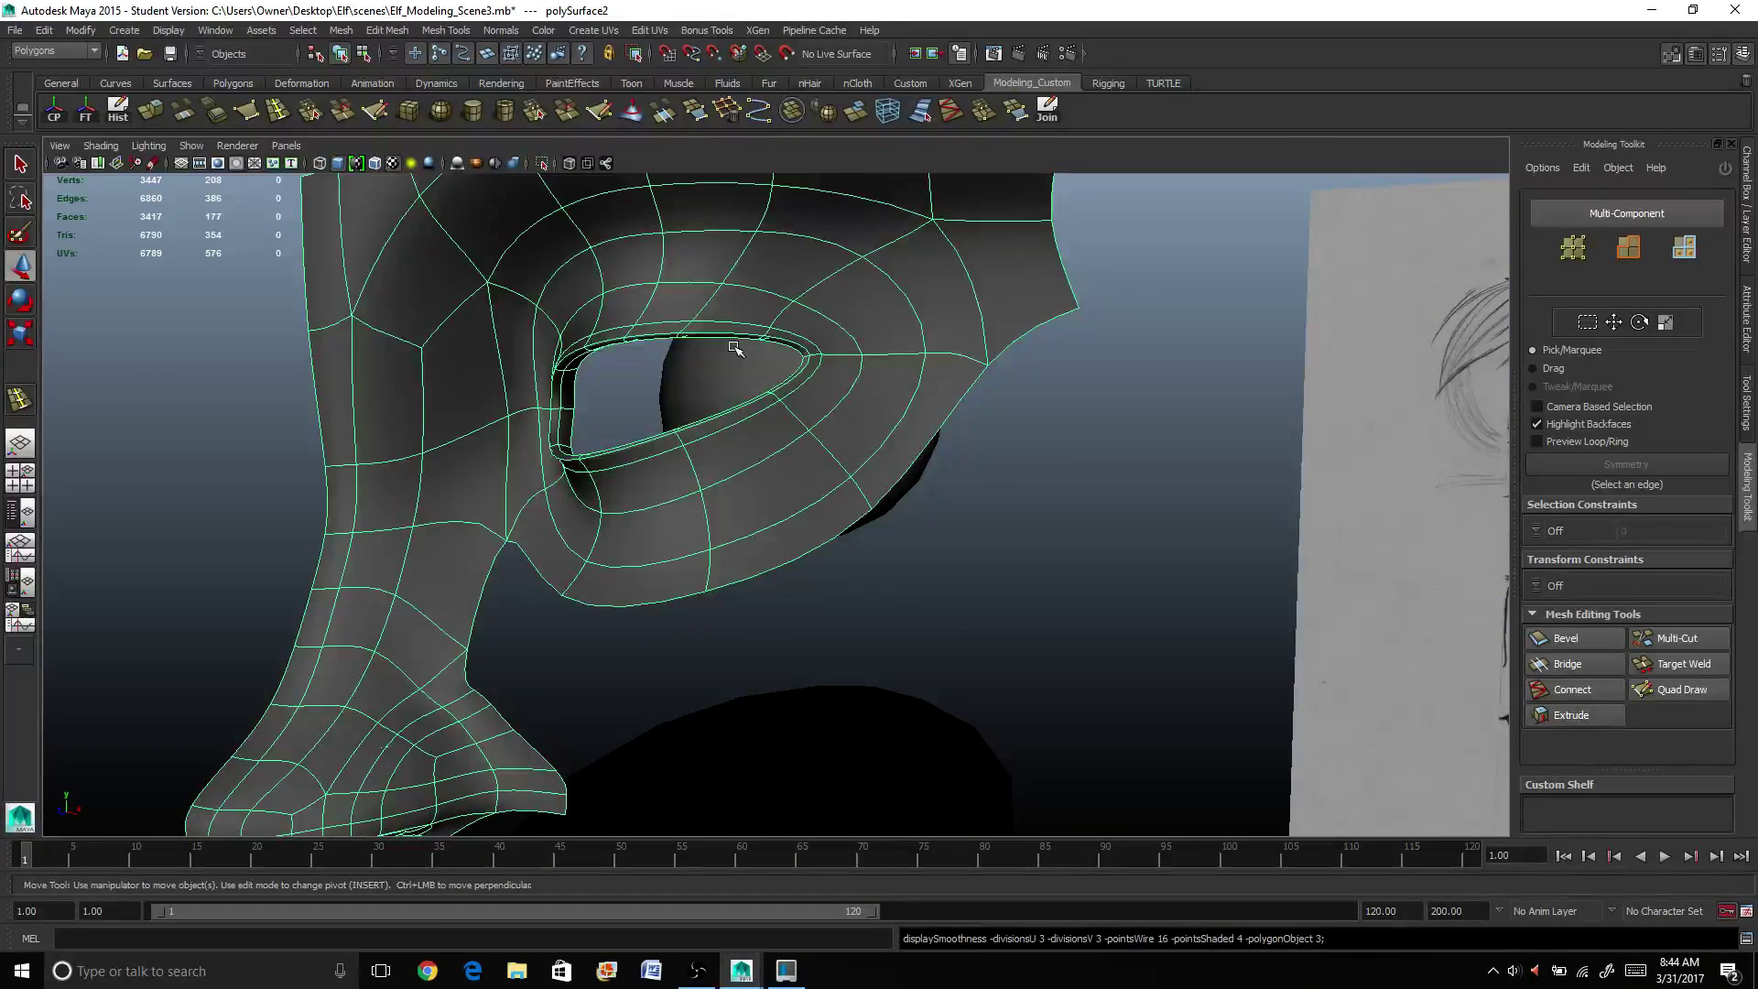
pyautogui.press('3')
pyautogui.click(1062, 625)
pyautogui.keyDown('alt'); pyautogui.moveTo(1062, 624); pyautogui.dragTo(769, 392); pyautogui.keyUp('alt')
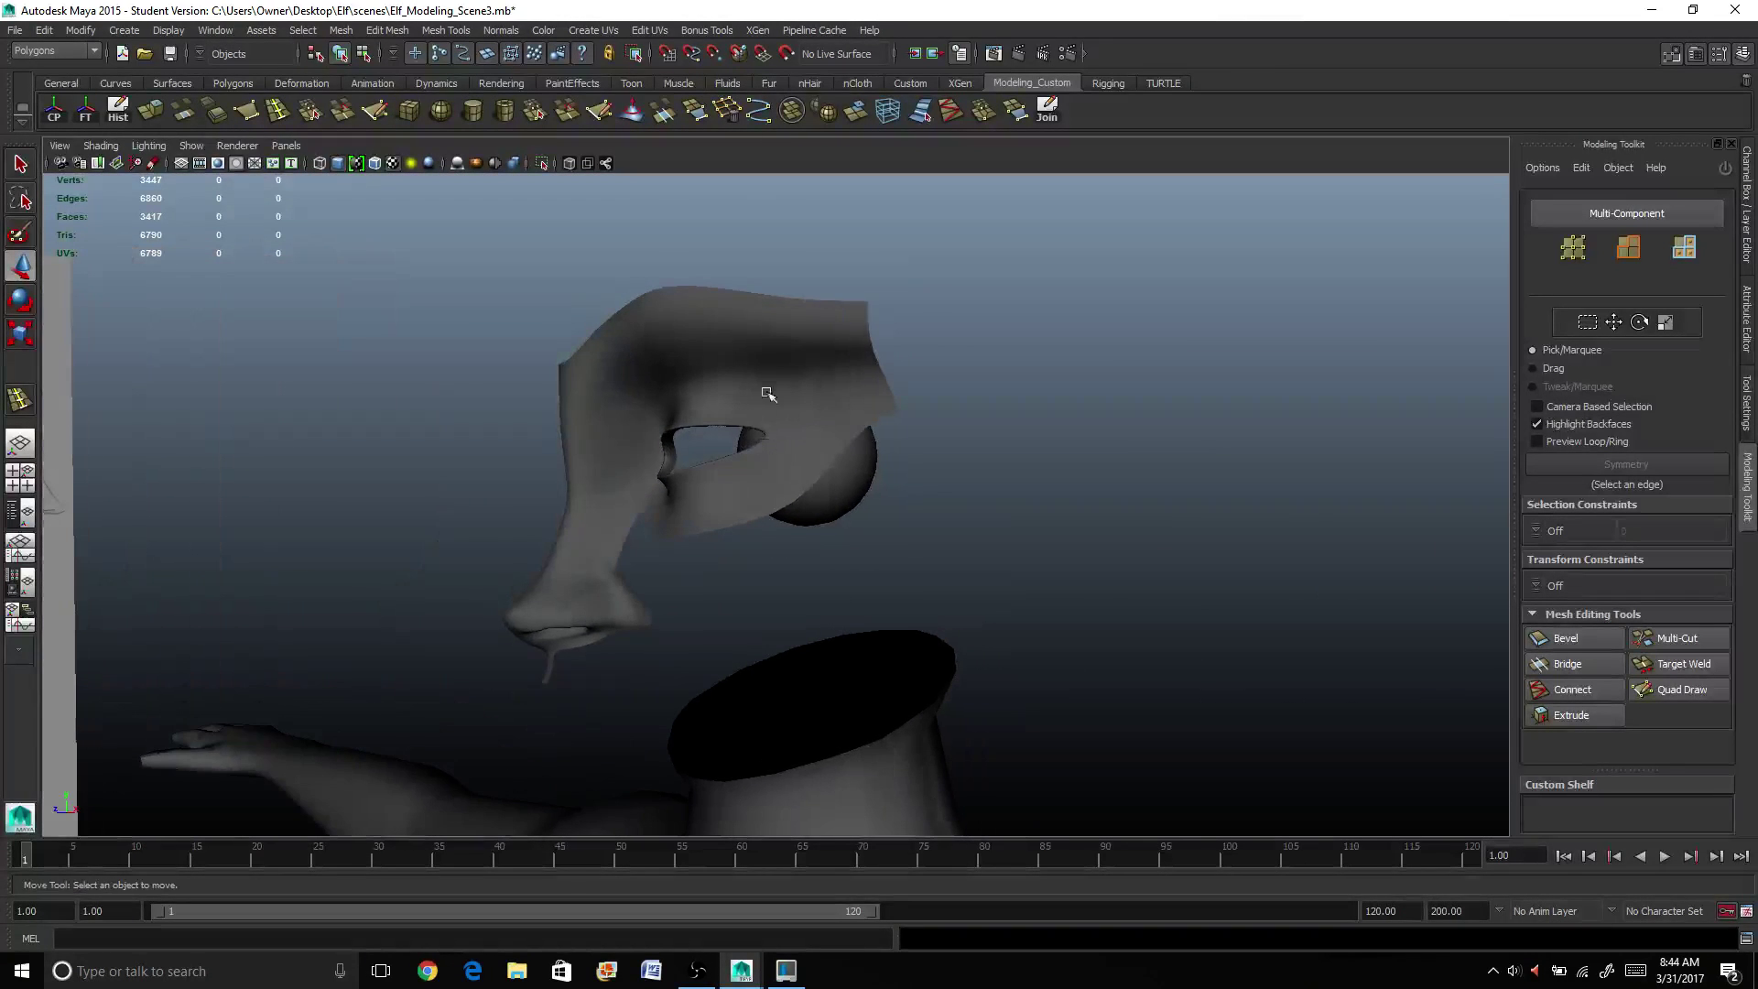
pyautogui.click(769, 394)
pyautogui.press('1')
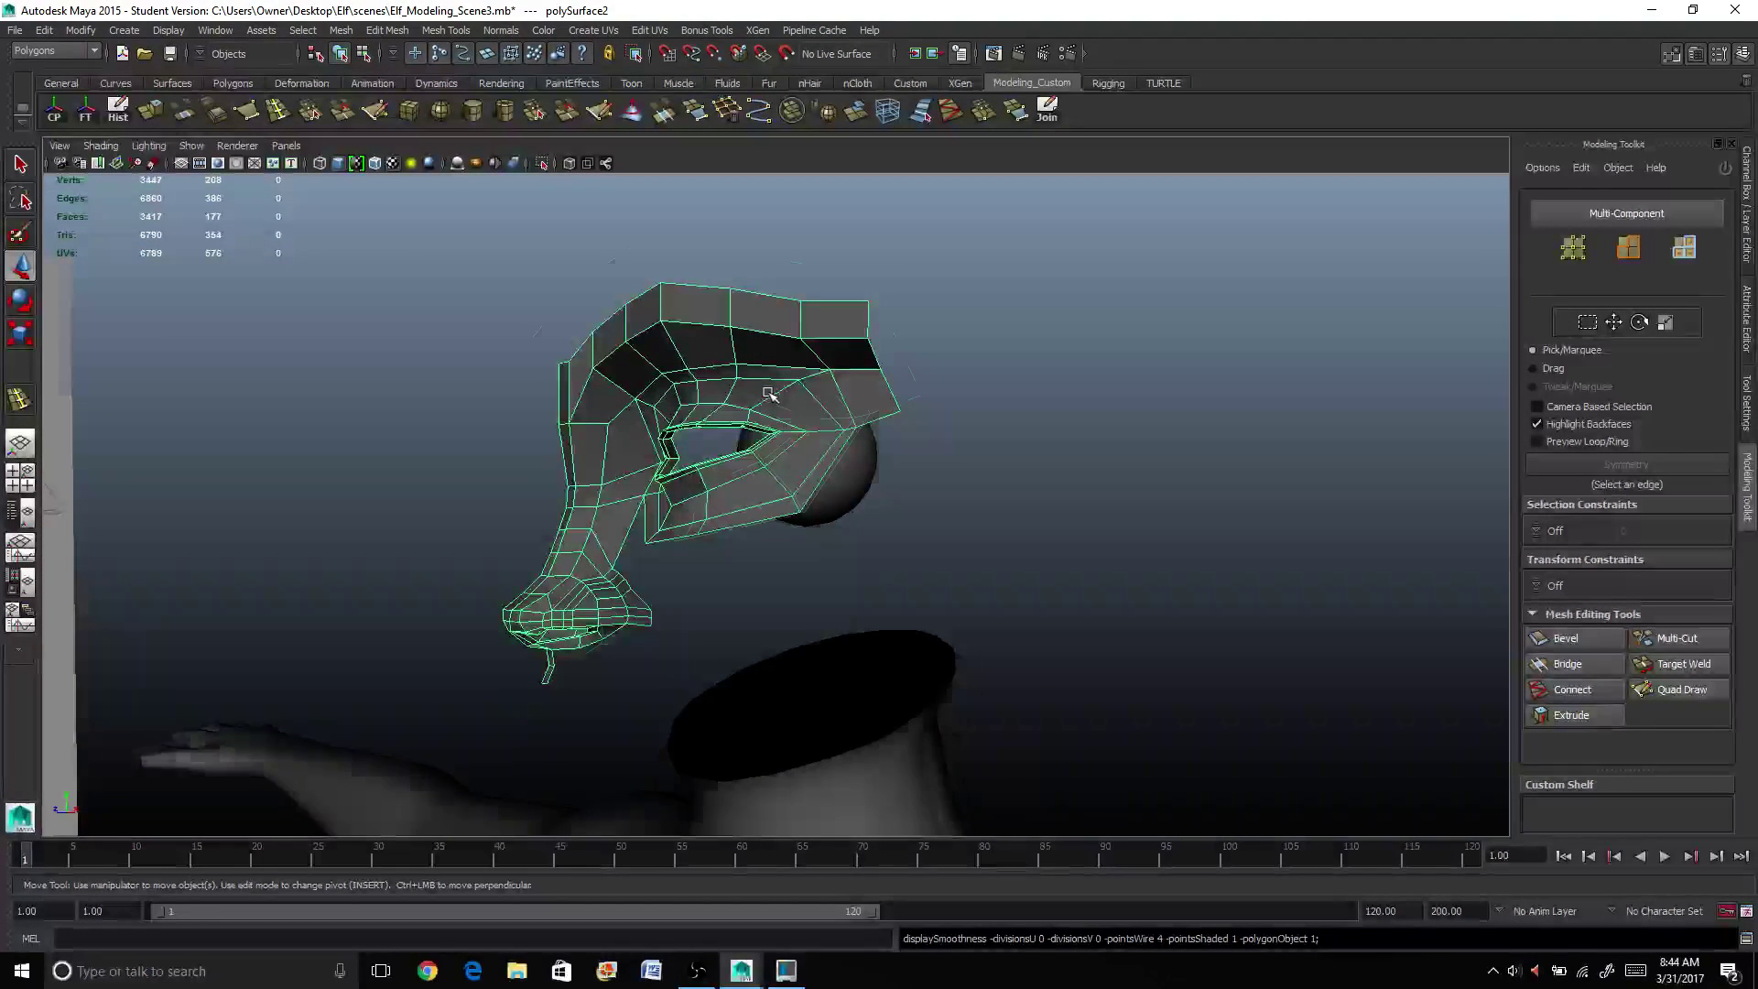
pyautogui.scroll(1, 769, 394)
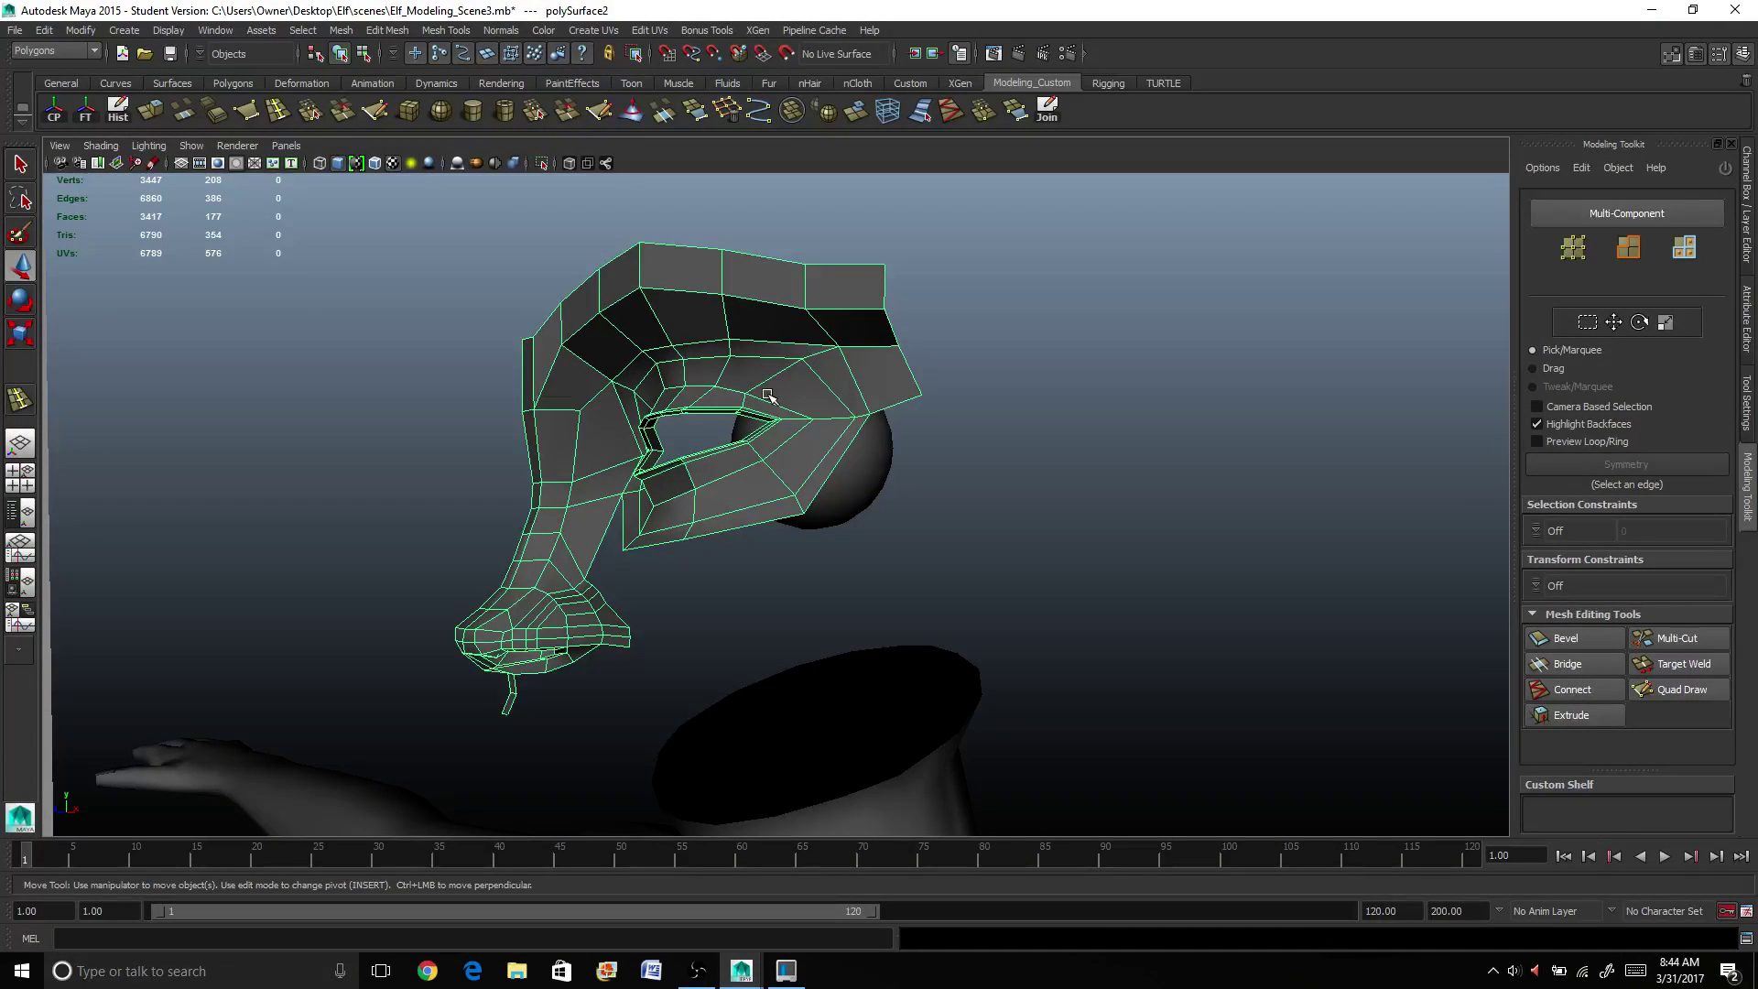
pyautogui.keyDown('alt'); pyautogui.moveTo(621, 394); pyautogui.dragTo(674, 368); pyautogui.keyUp('alt')
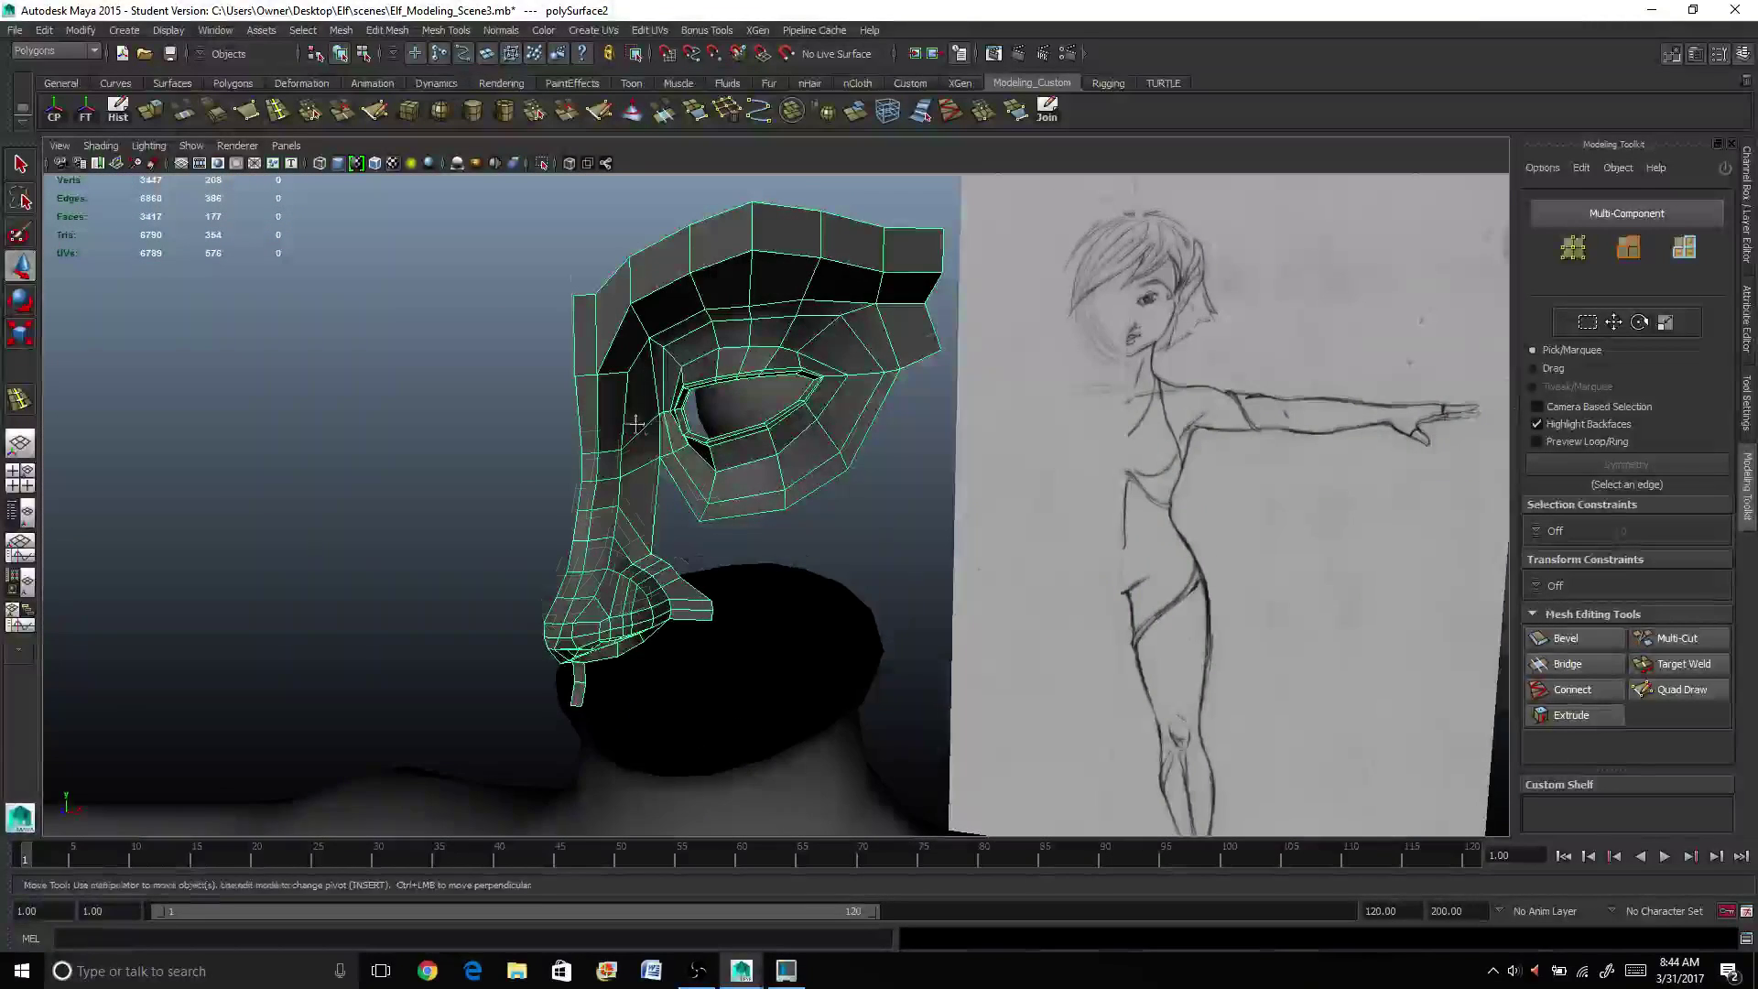
pyautogui.keyDown('alt'); pyautogui.moveTo(671, 373); pyautogui.dragTo(685, 350, button='middle'); pyautogui.keyUp('alt')
pyautogui.scroll(1, 685, 350)
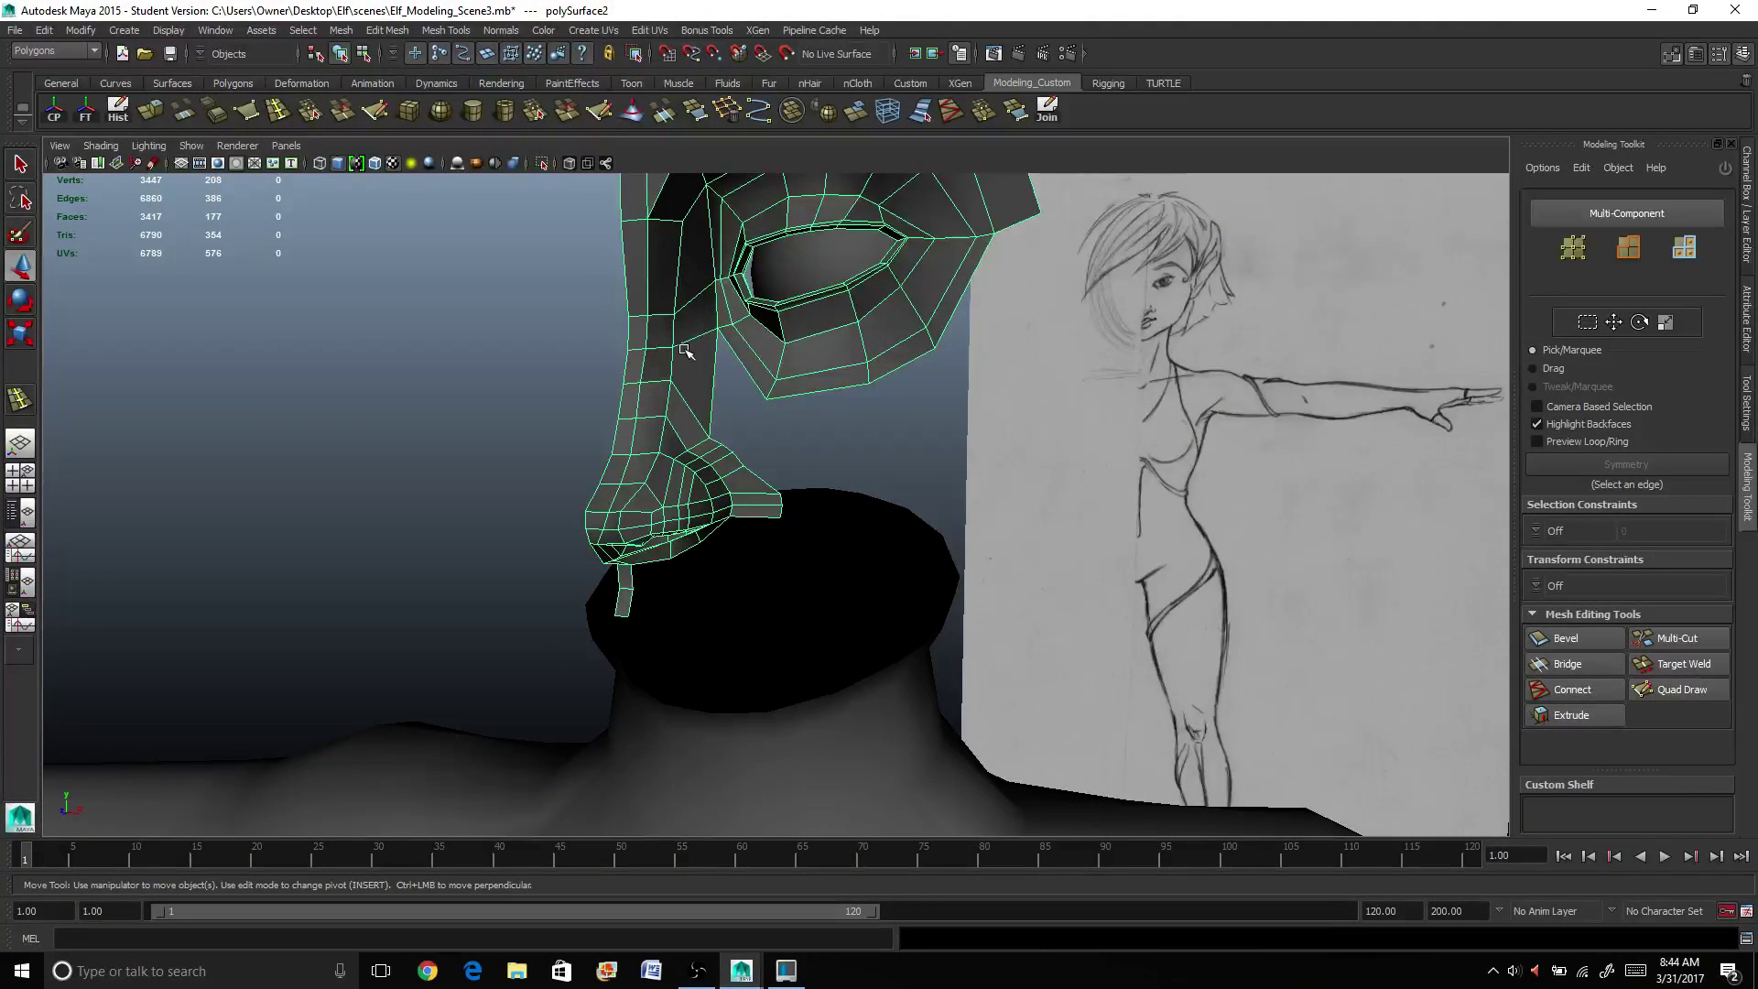
pyautogui.keyDown('alt'); pyautogui.moveTo(685, 351); pyautogui.dragTo(769, 357); pyautogui.keyUp('alt')
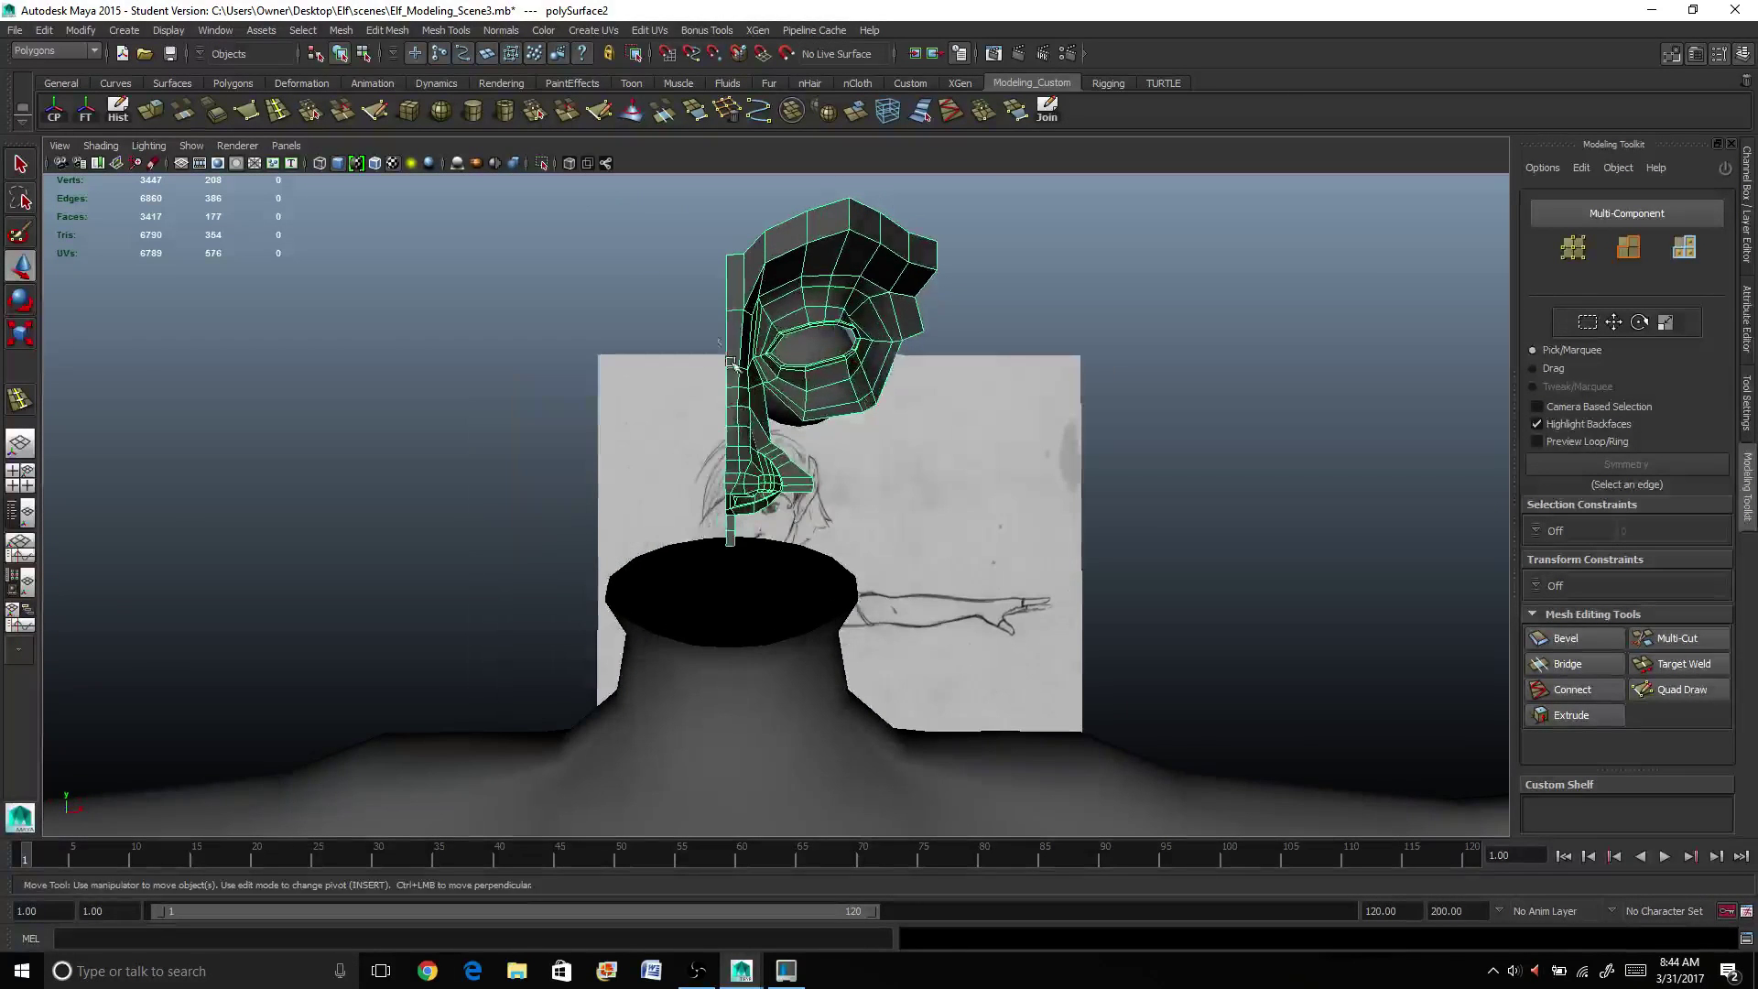
# Step: Mirror the half-face mesh in the -X direction, merging vertices with the original, and set the mirror's merge threshold to 0.01
pyautogui.click(340, 30)
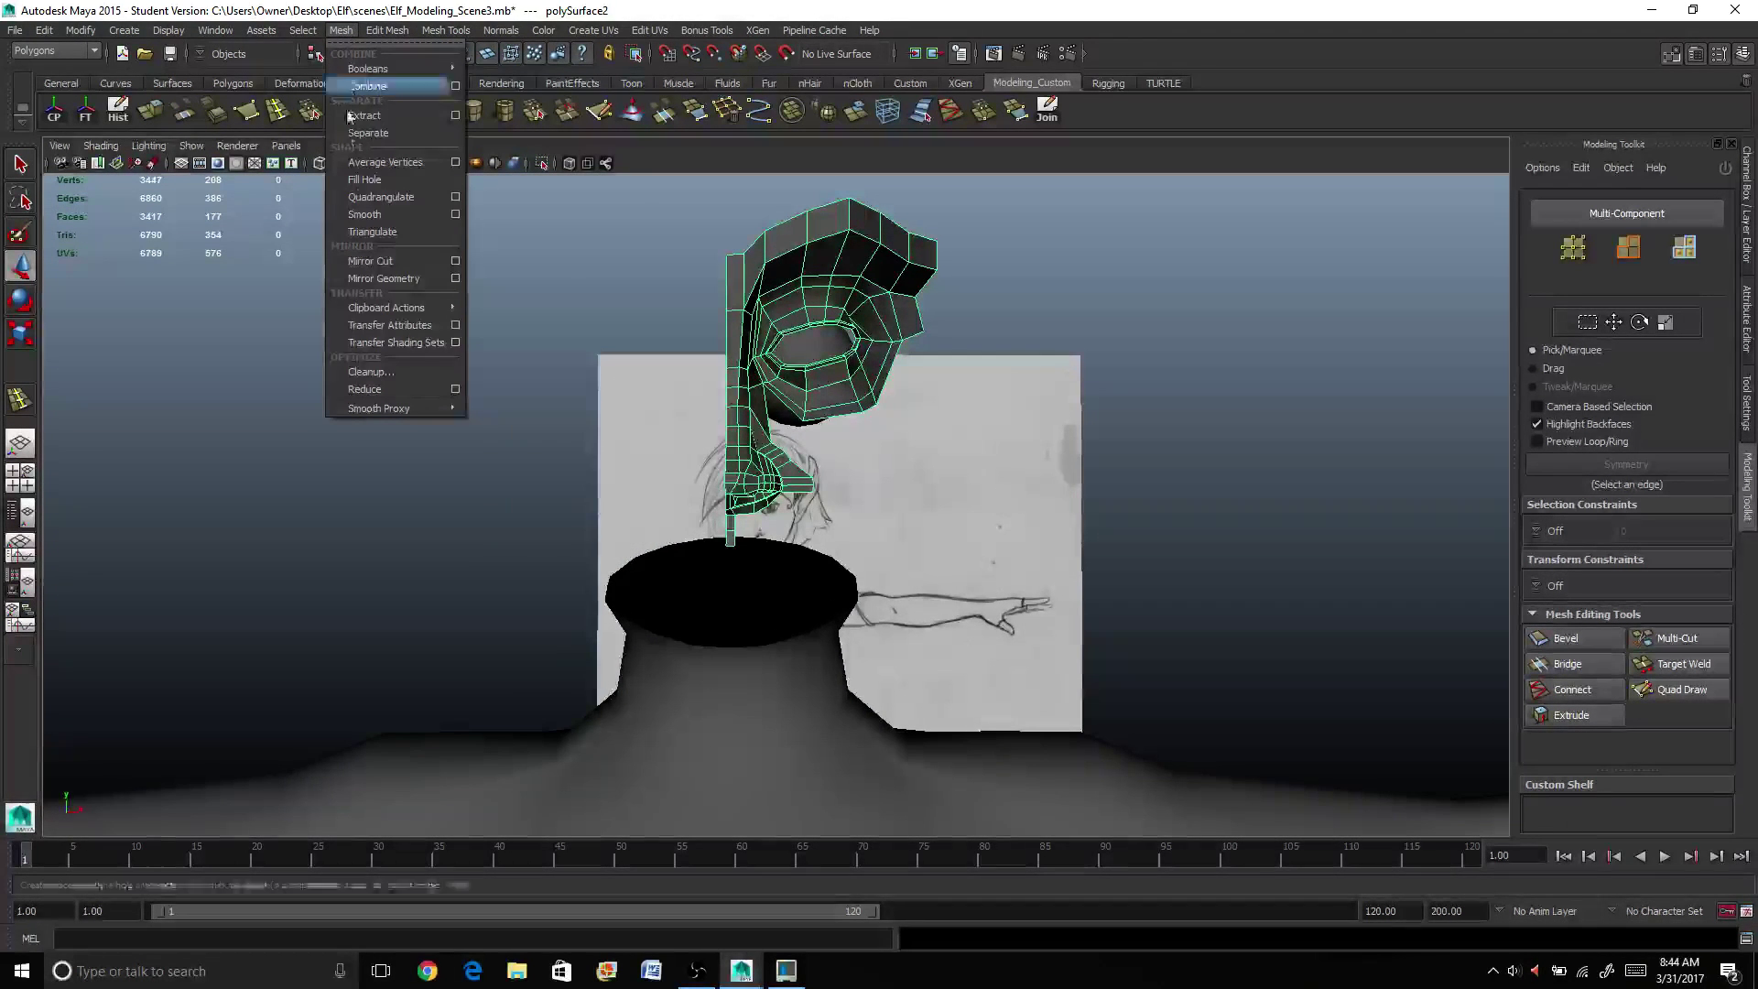
pyautogui.click(455, 280)
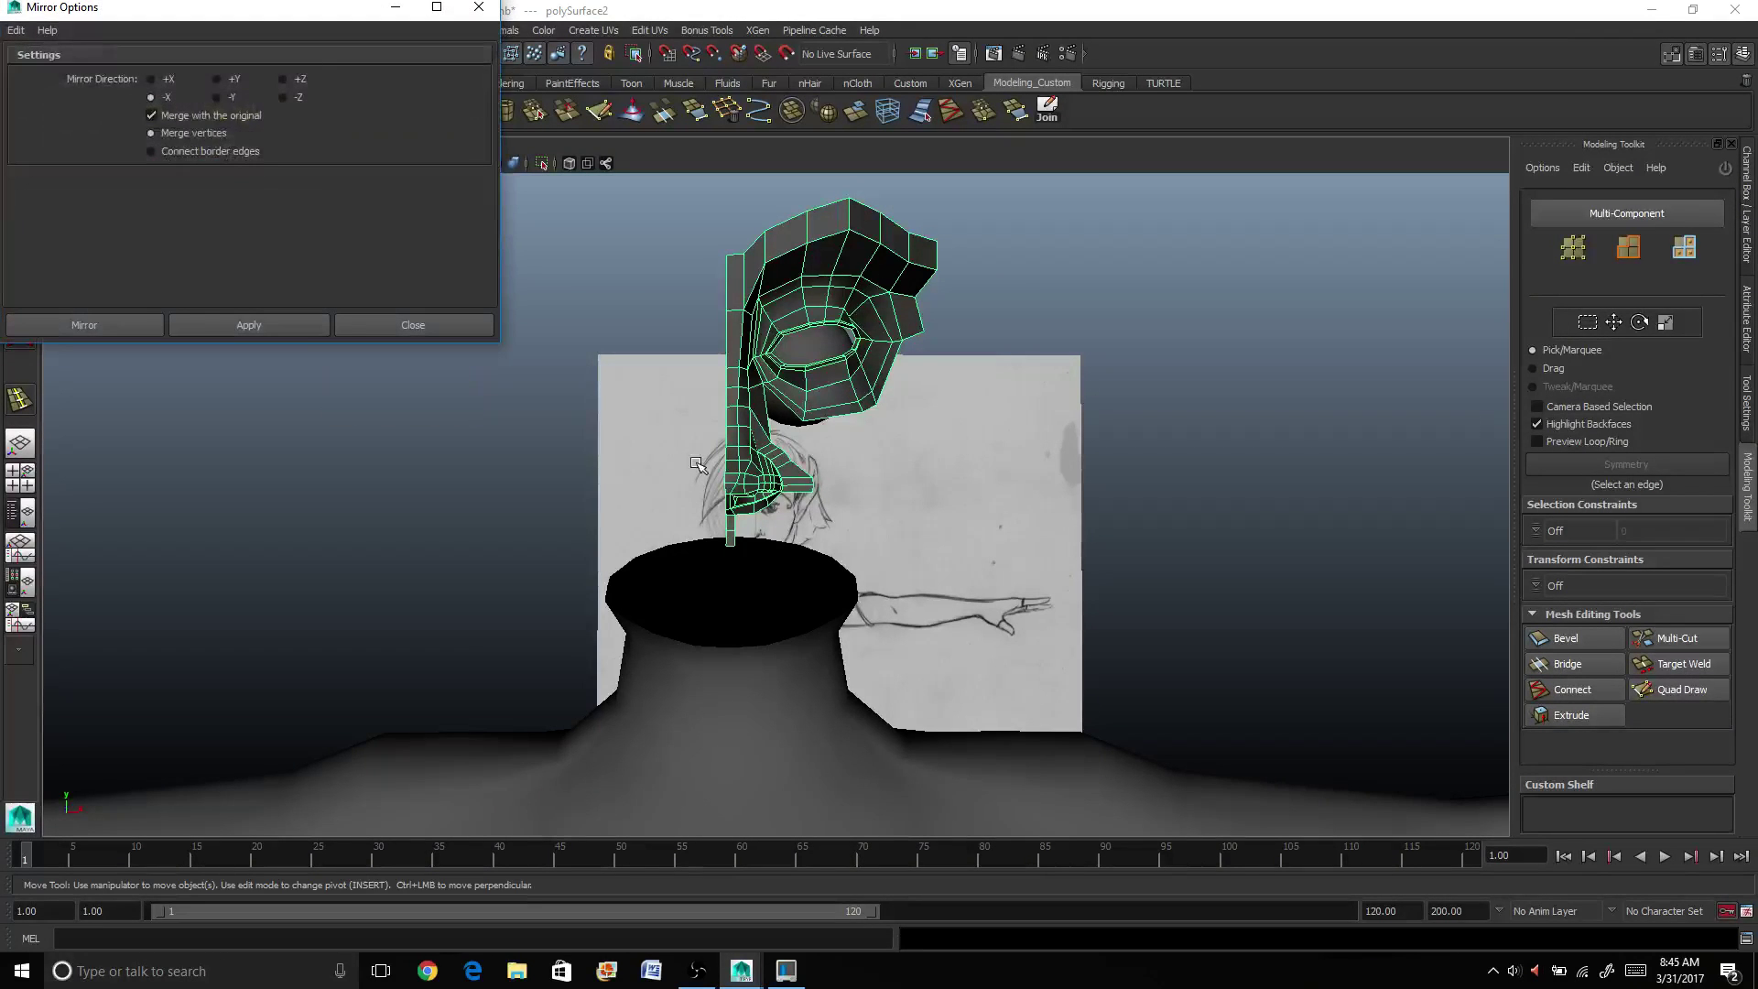
pyautogui.click(302, 325)
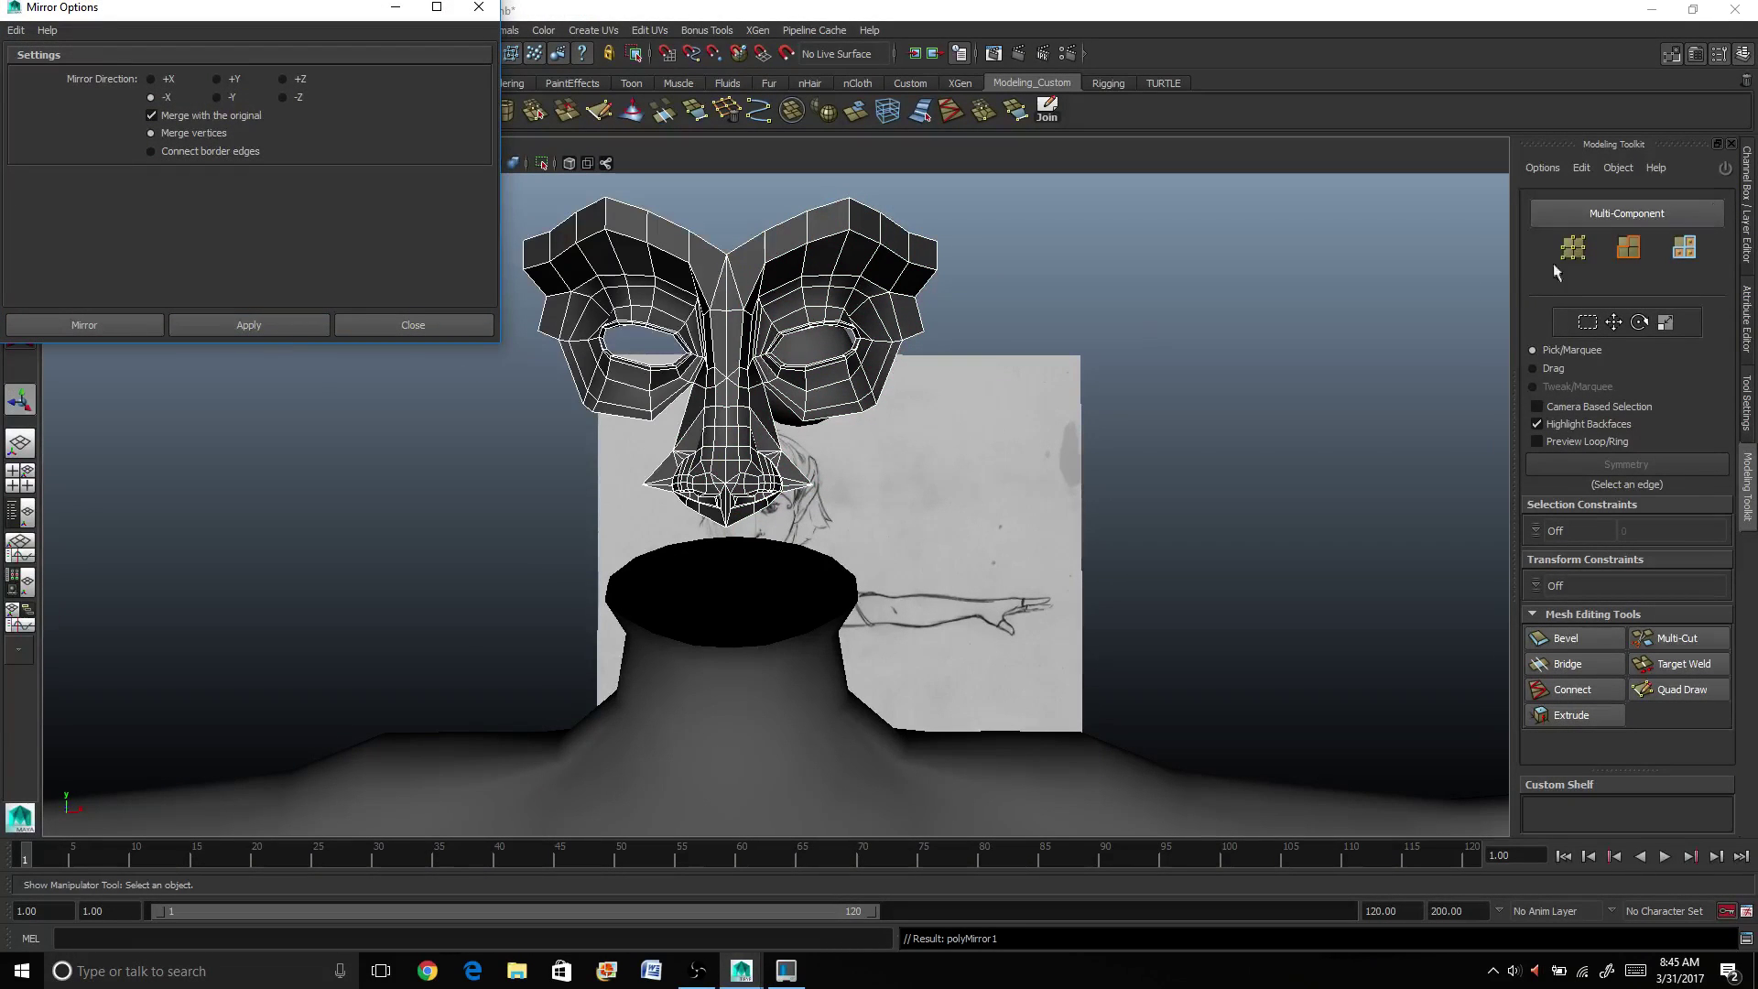
pyautogui.click(1747, 201)
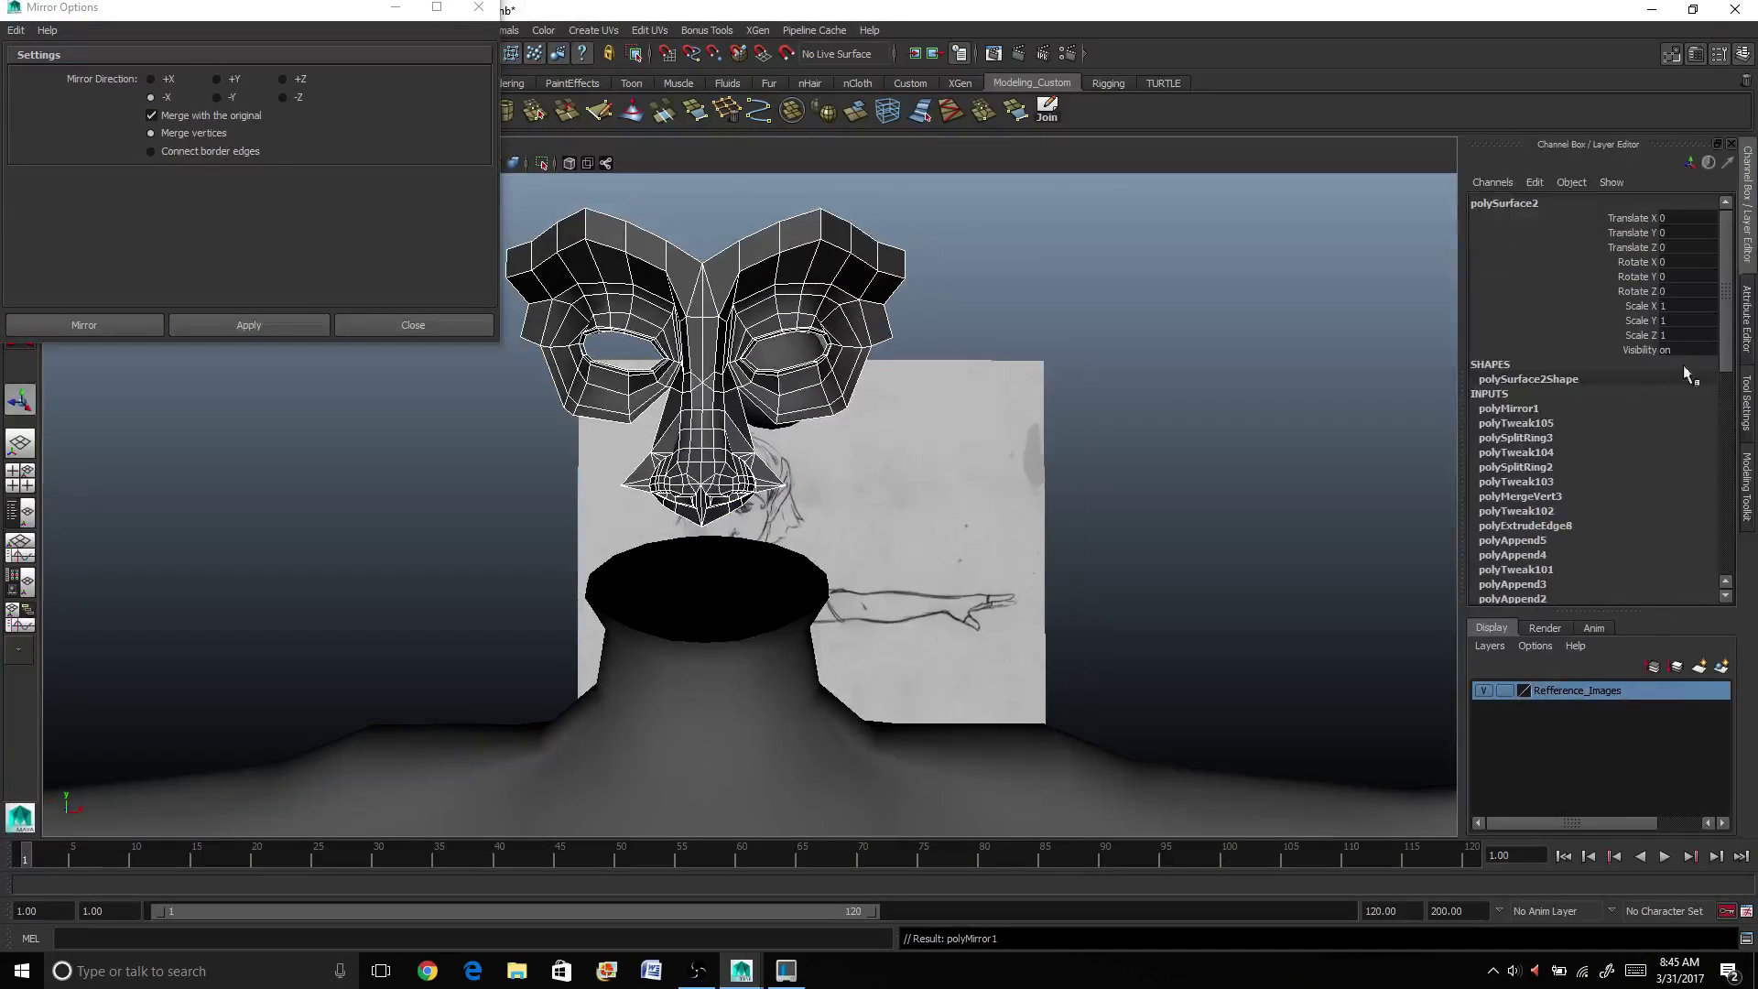
pyautogui.click(1516, 408)
pyautogui.click(1681, 291)
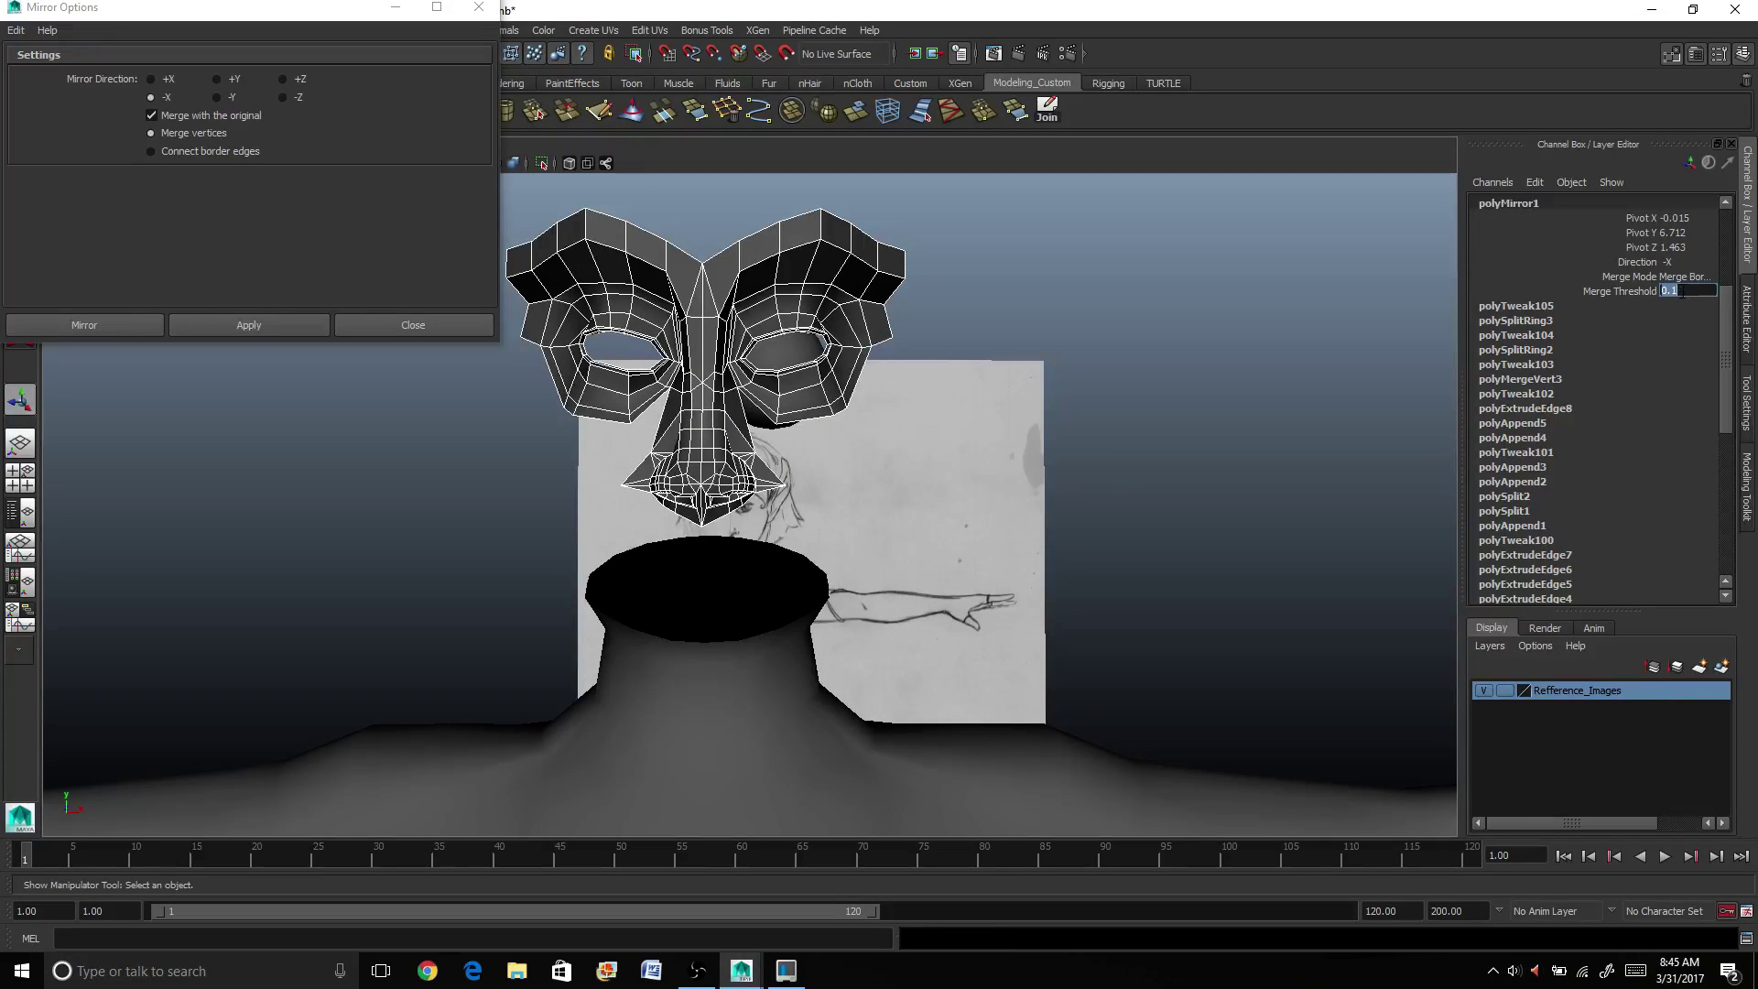
pyautogui.write('.01')
pyautogui.press('Return')
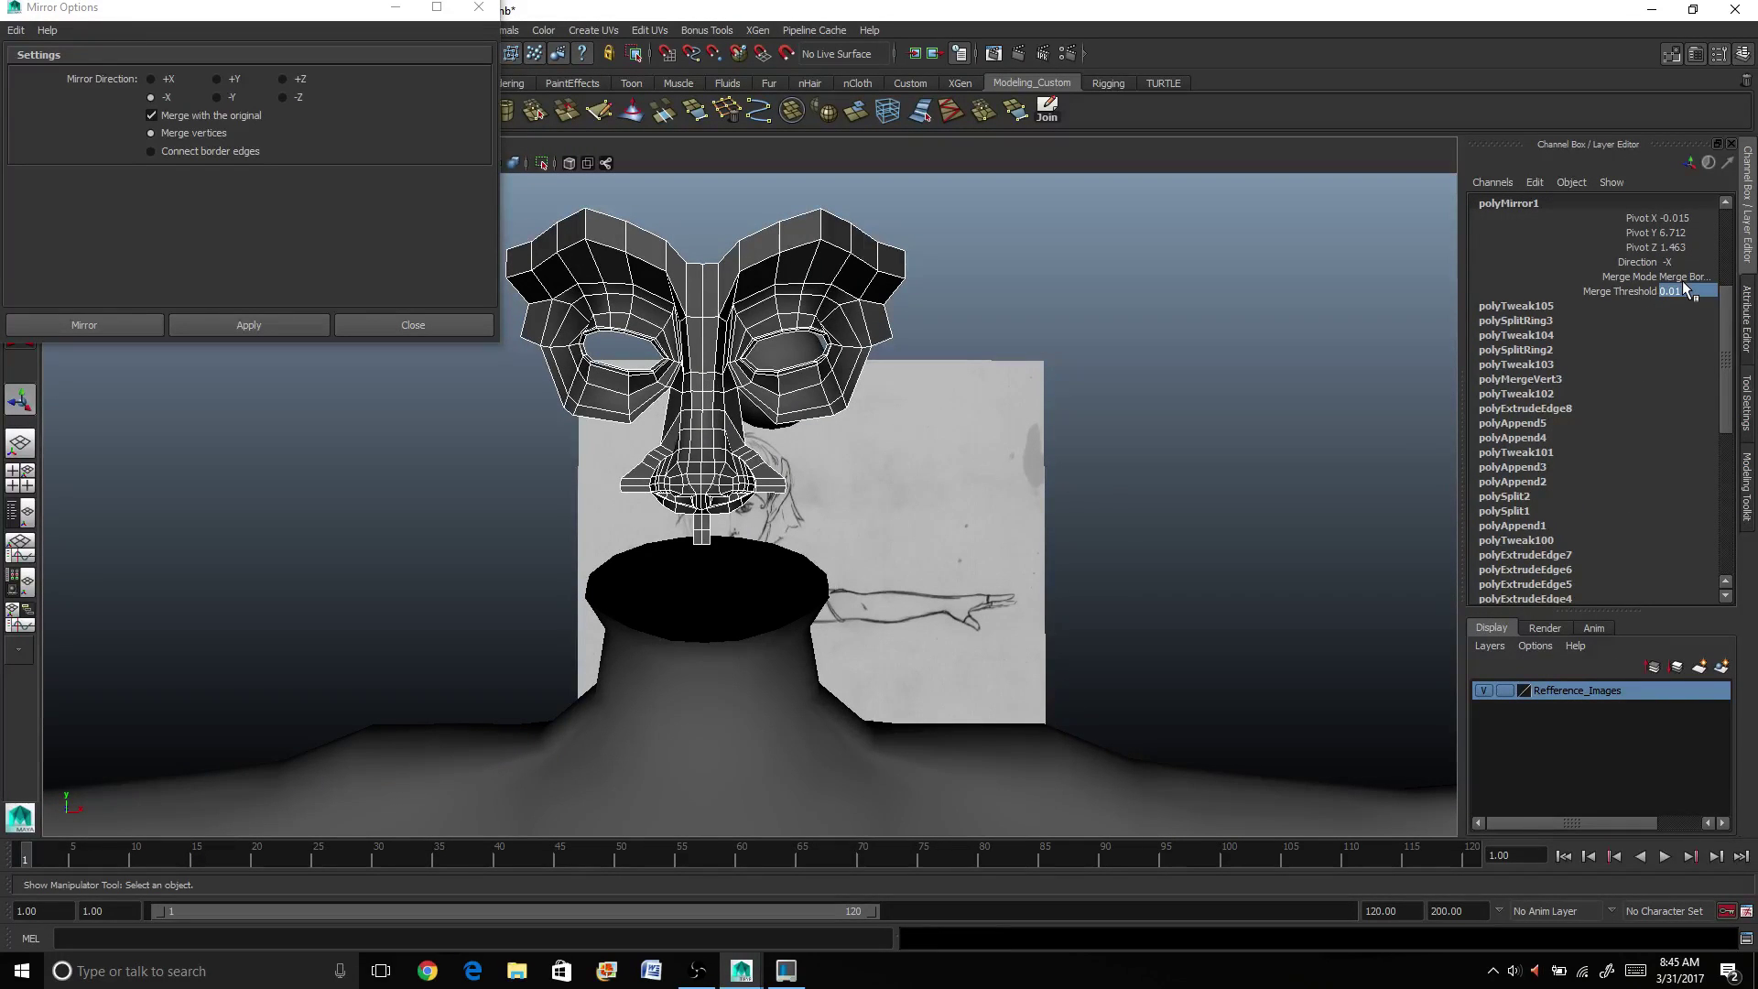
# Step: Preview the mirrored face smoothed, inspect it from the front and side, and close the mirror options
pyautogui.click(1316, 379)
pyautogui.click(799, 320)
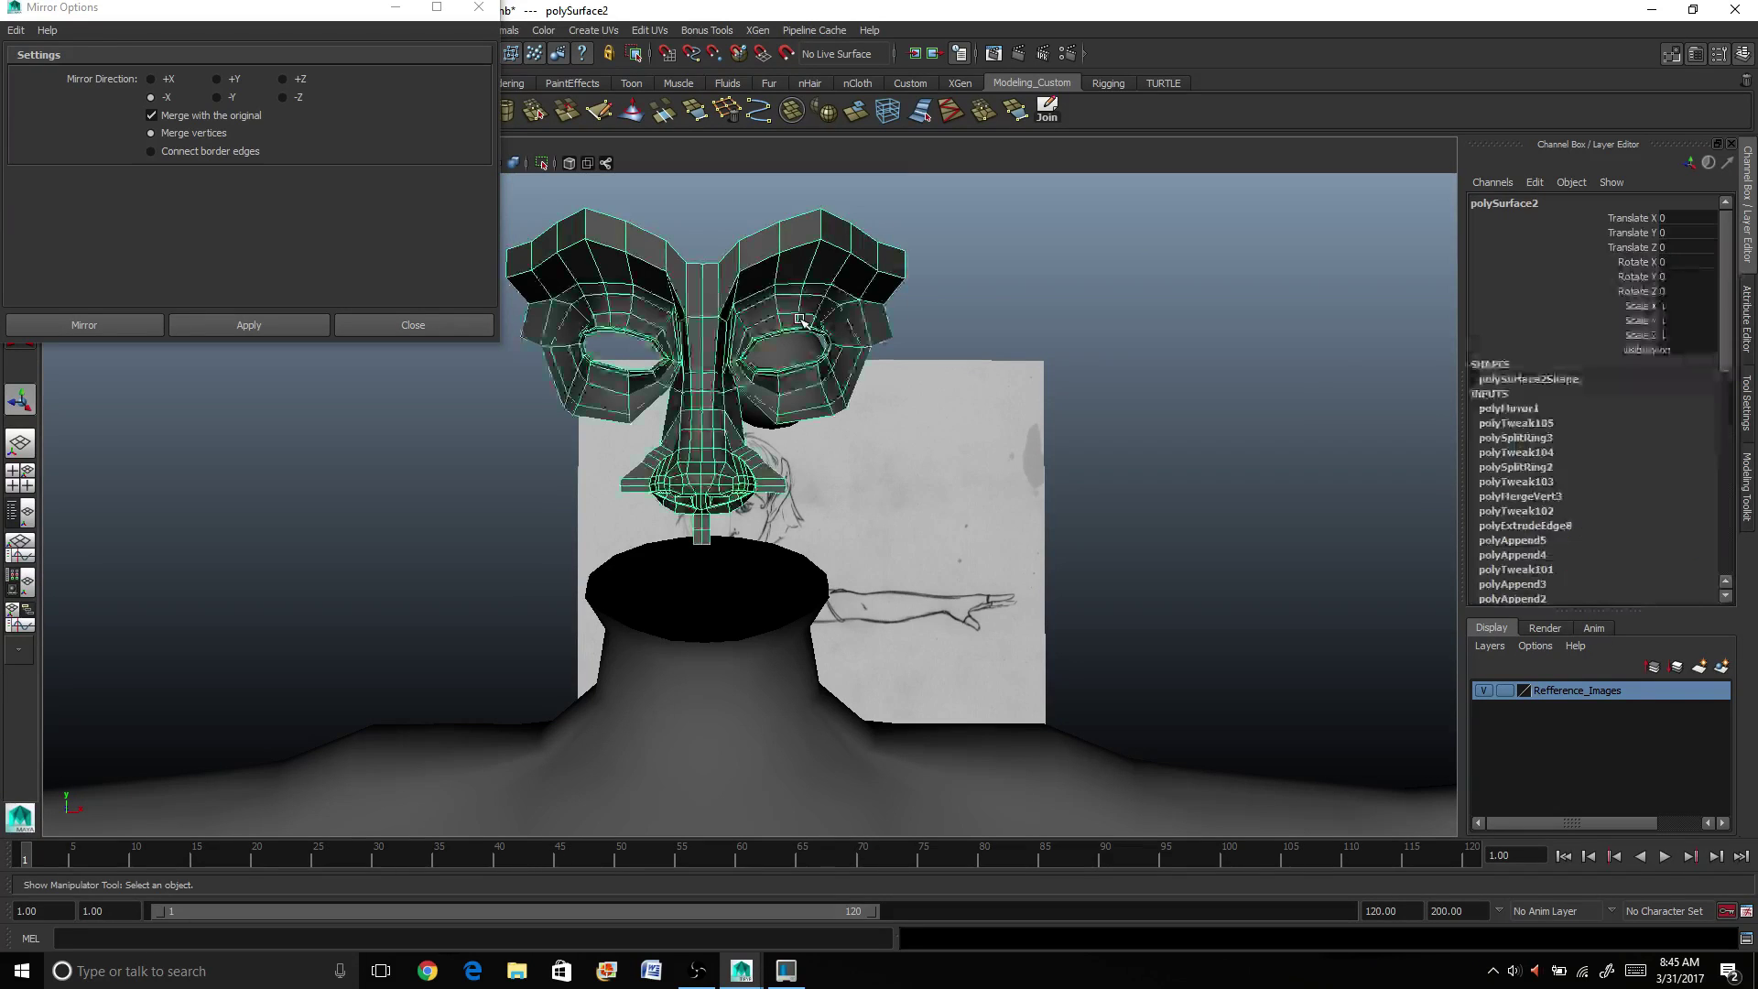
pyautogui.click(988, 248)
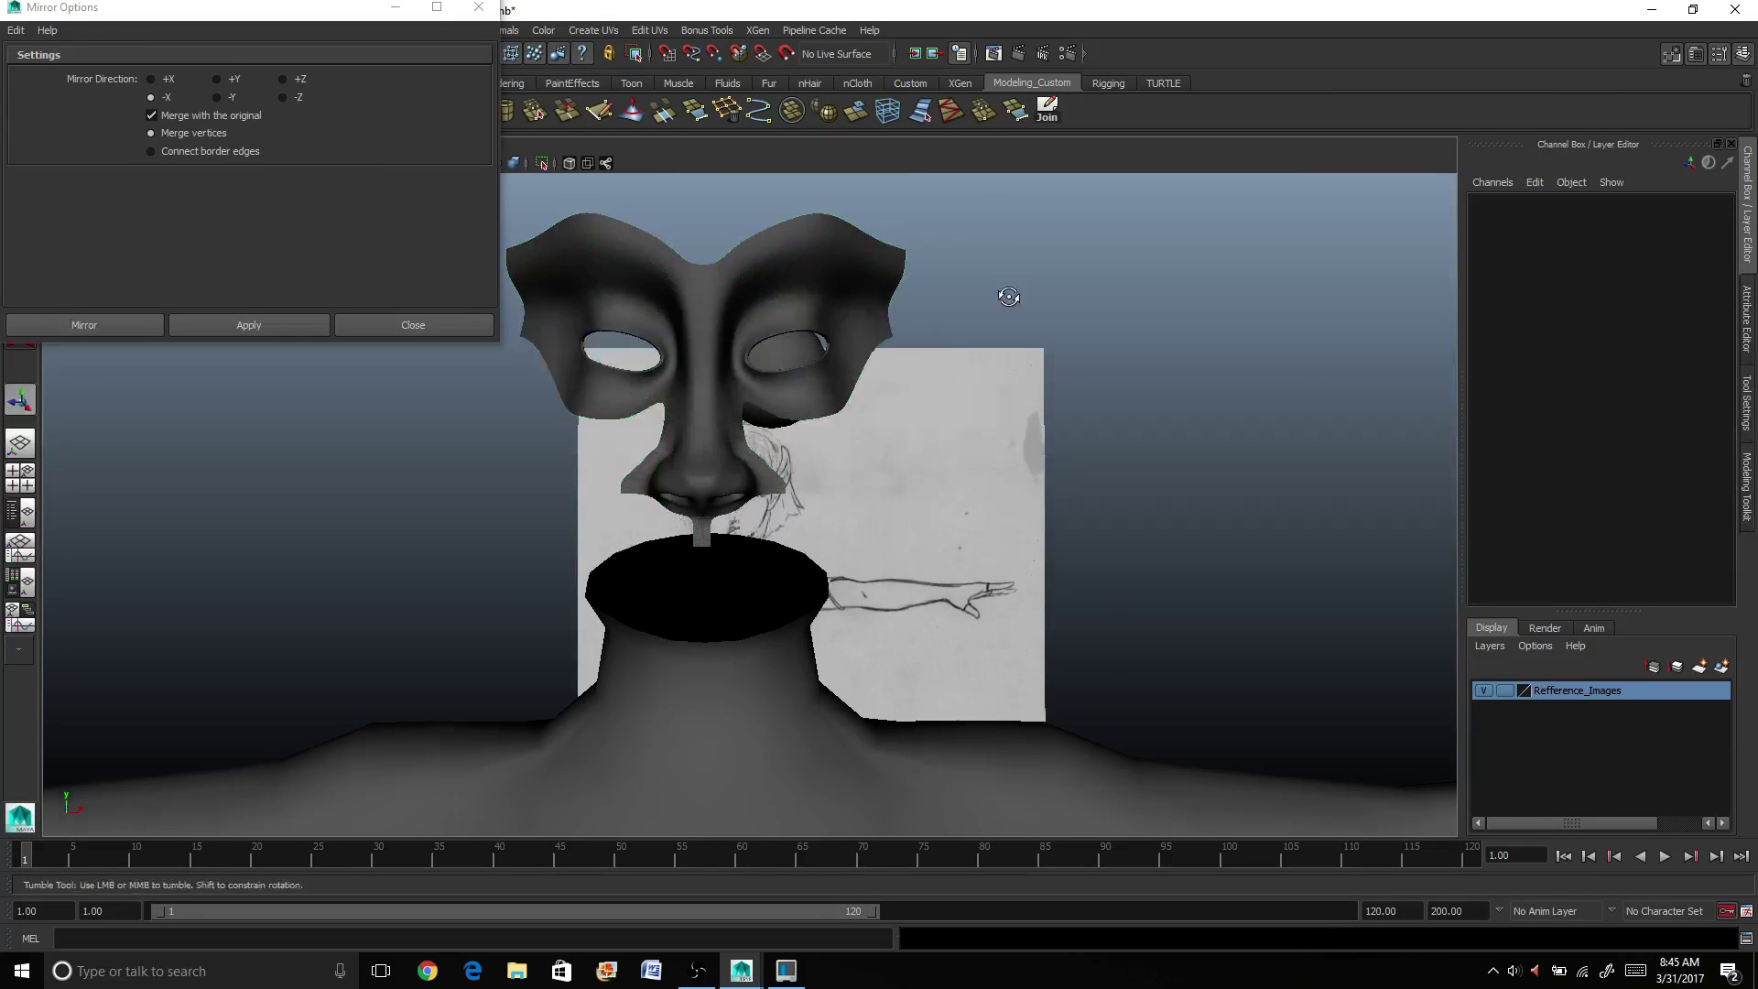
pyautogui.keyDown('alt'); pyautogui.moveTo(987, 248); pyautogui.dragTo(842, 316); pyautogui.keyUp('alt')
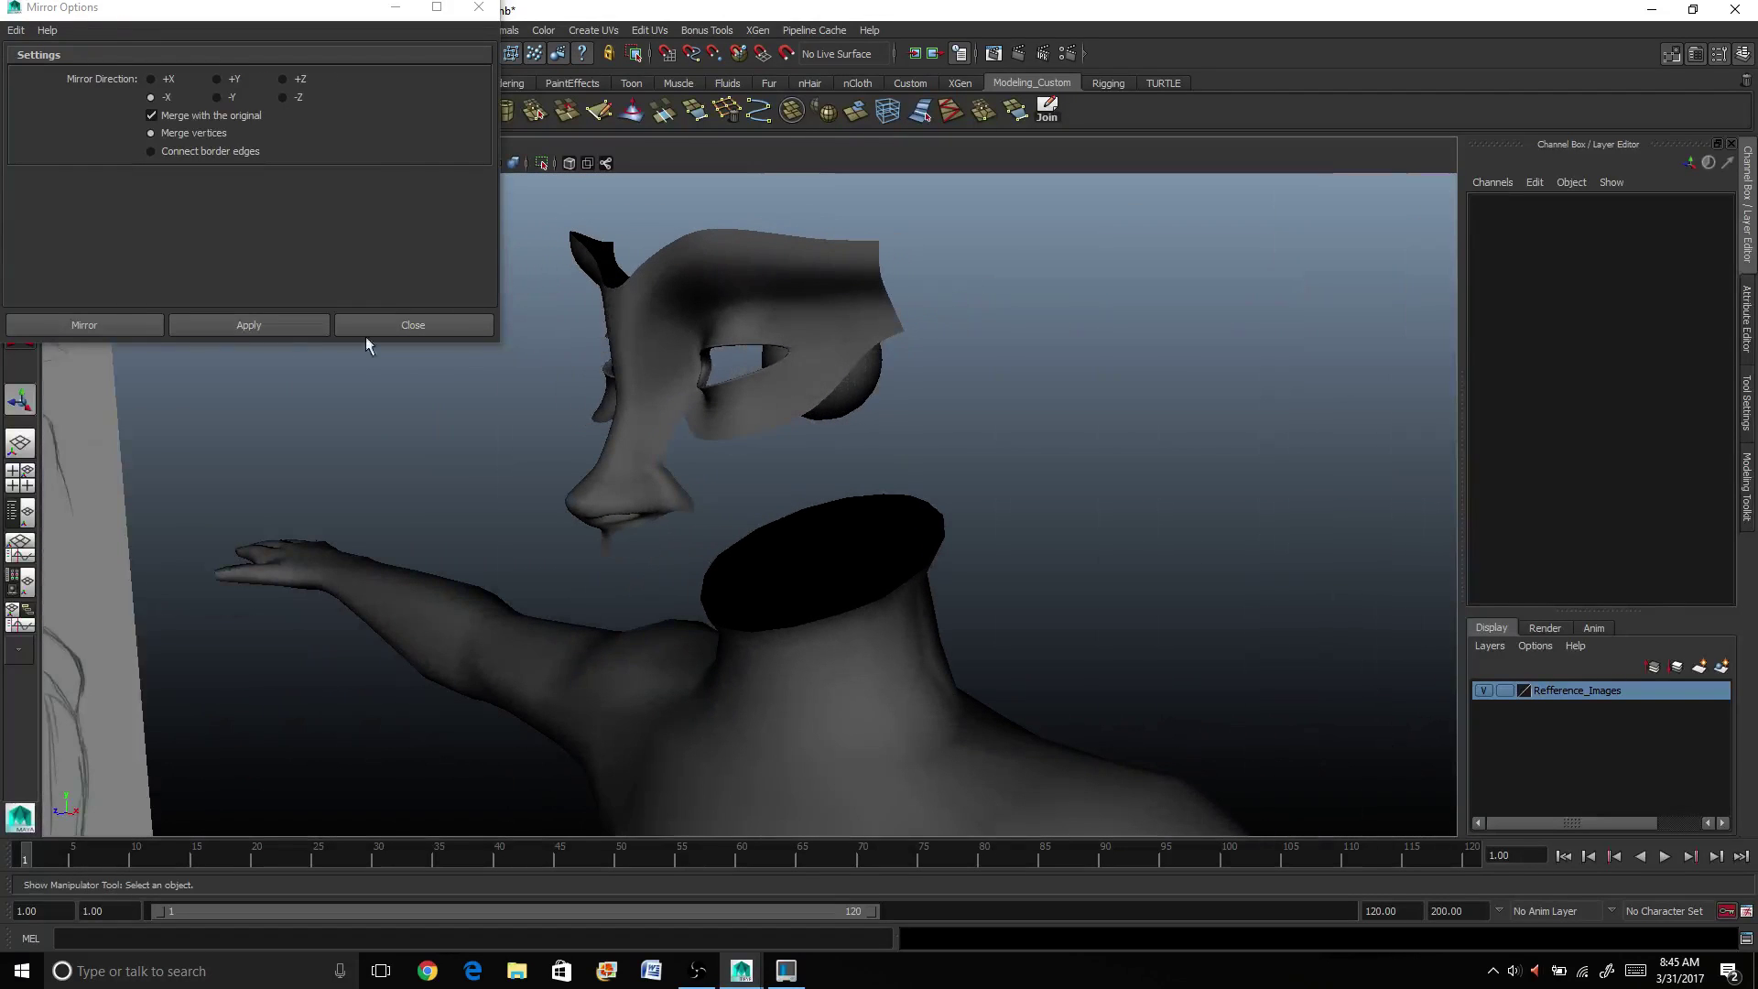
pyautogui.click(413, 324)
pyautogui.moveTo(626, 333)
pyautogui.keyDown('alt'); pyautogui.mouseDown()
pyautogui.moveTo(714, 471)
pyautogui.moveTo(796, 463)
pyautogui.mouseUp(); pyautogui.keyUp('alt')
pyautogui.click(778, 462)
# Step: Undo the mirroring of the face mesh and return the half face to unsmoothed display
pyautogui.hotkey('ctrl', 'z')
pyautogui.hotkey('ctrl', 'z')
pyautogui.hotkey('ctrl', 'z')
pyautogui.hotkey('ctrl', 'z')
pyautogui.hotkey('ctrl', 'z')
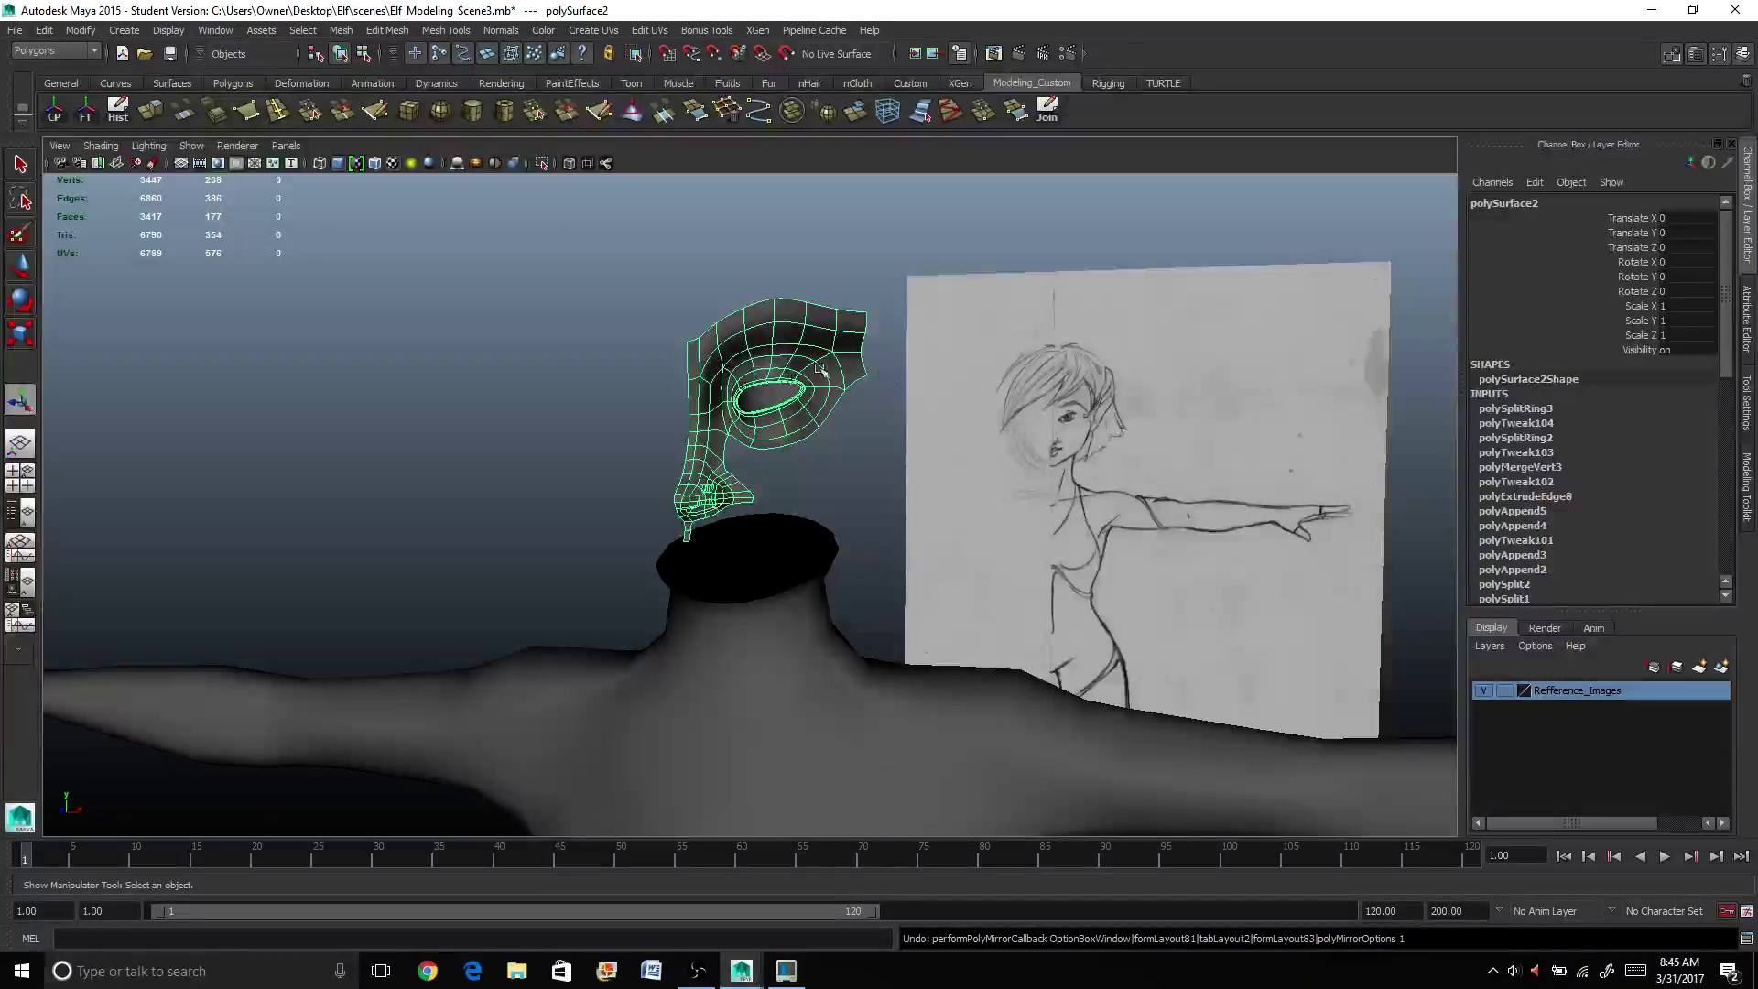
pyautogui.press('1')
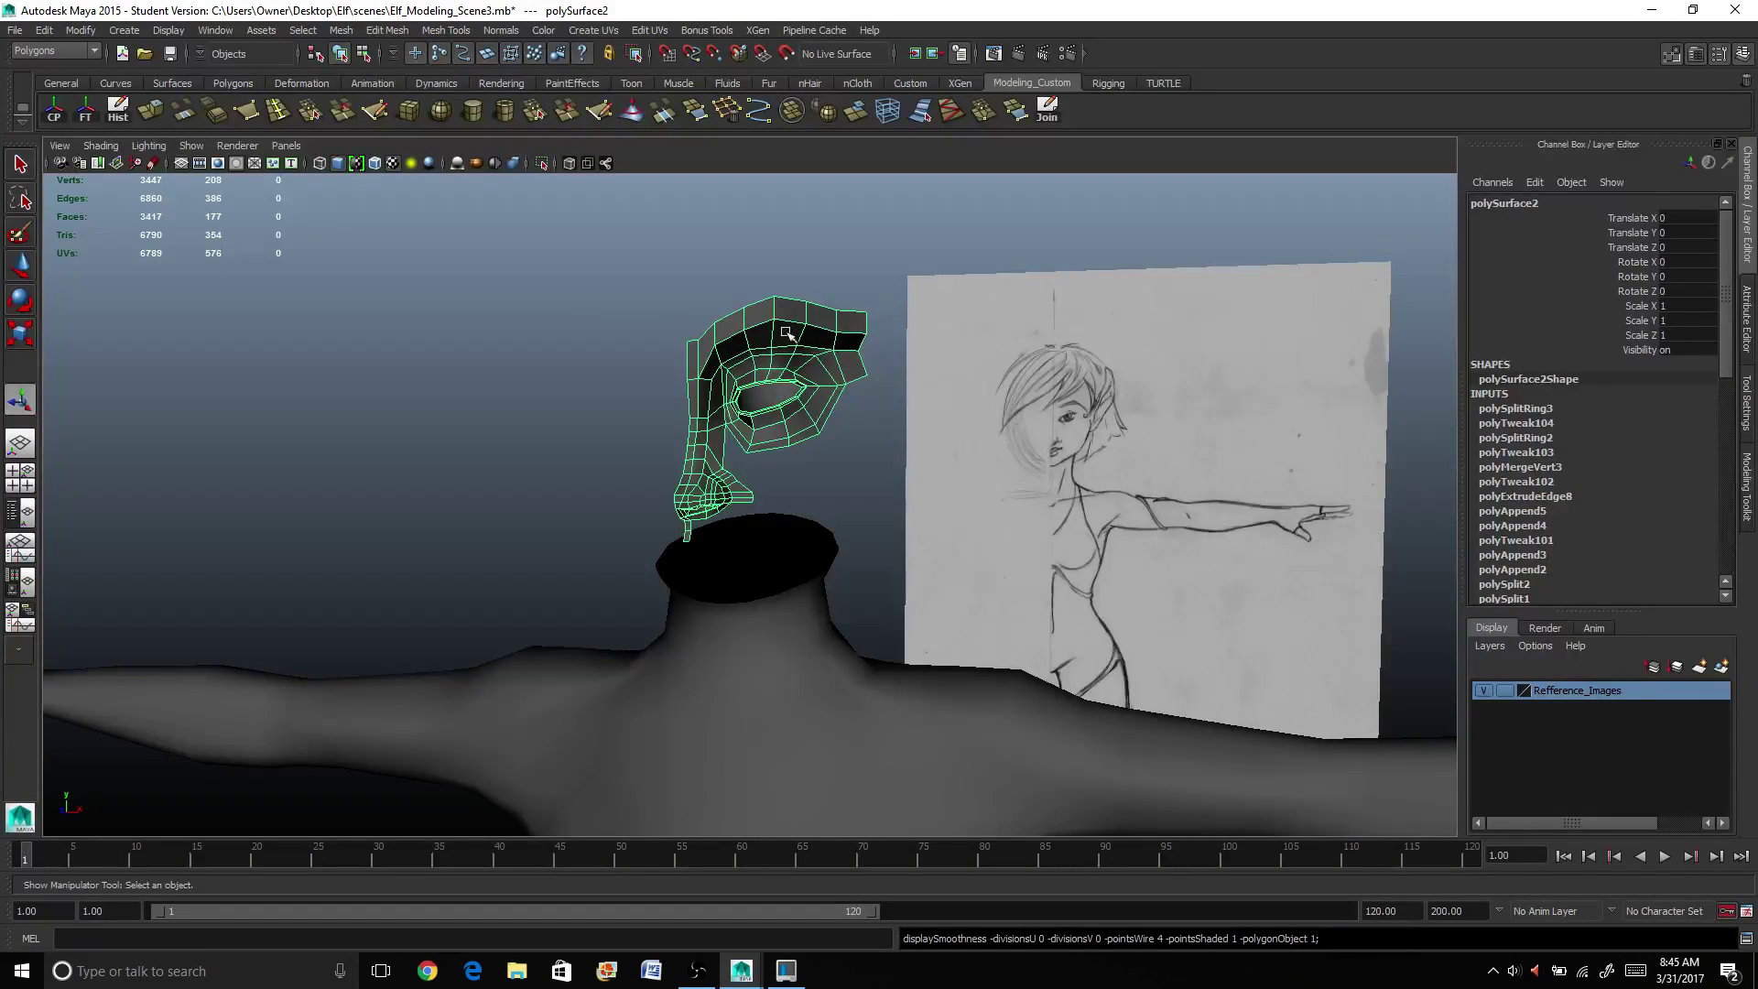
# Step: Delete the construction history of the half-face mesh
pyautogui.click(564, 321)
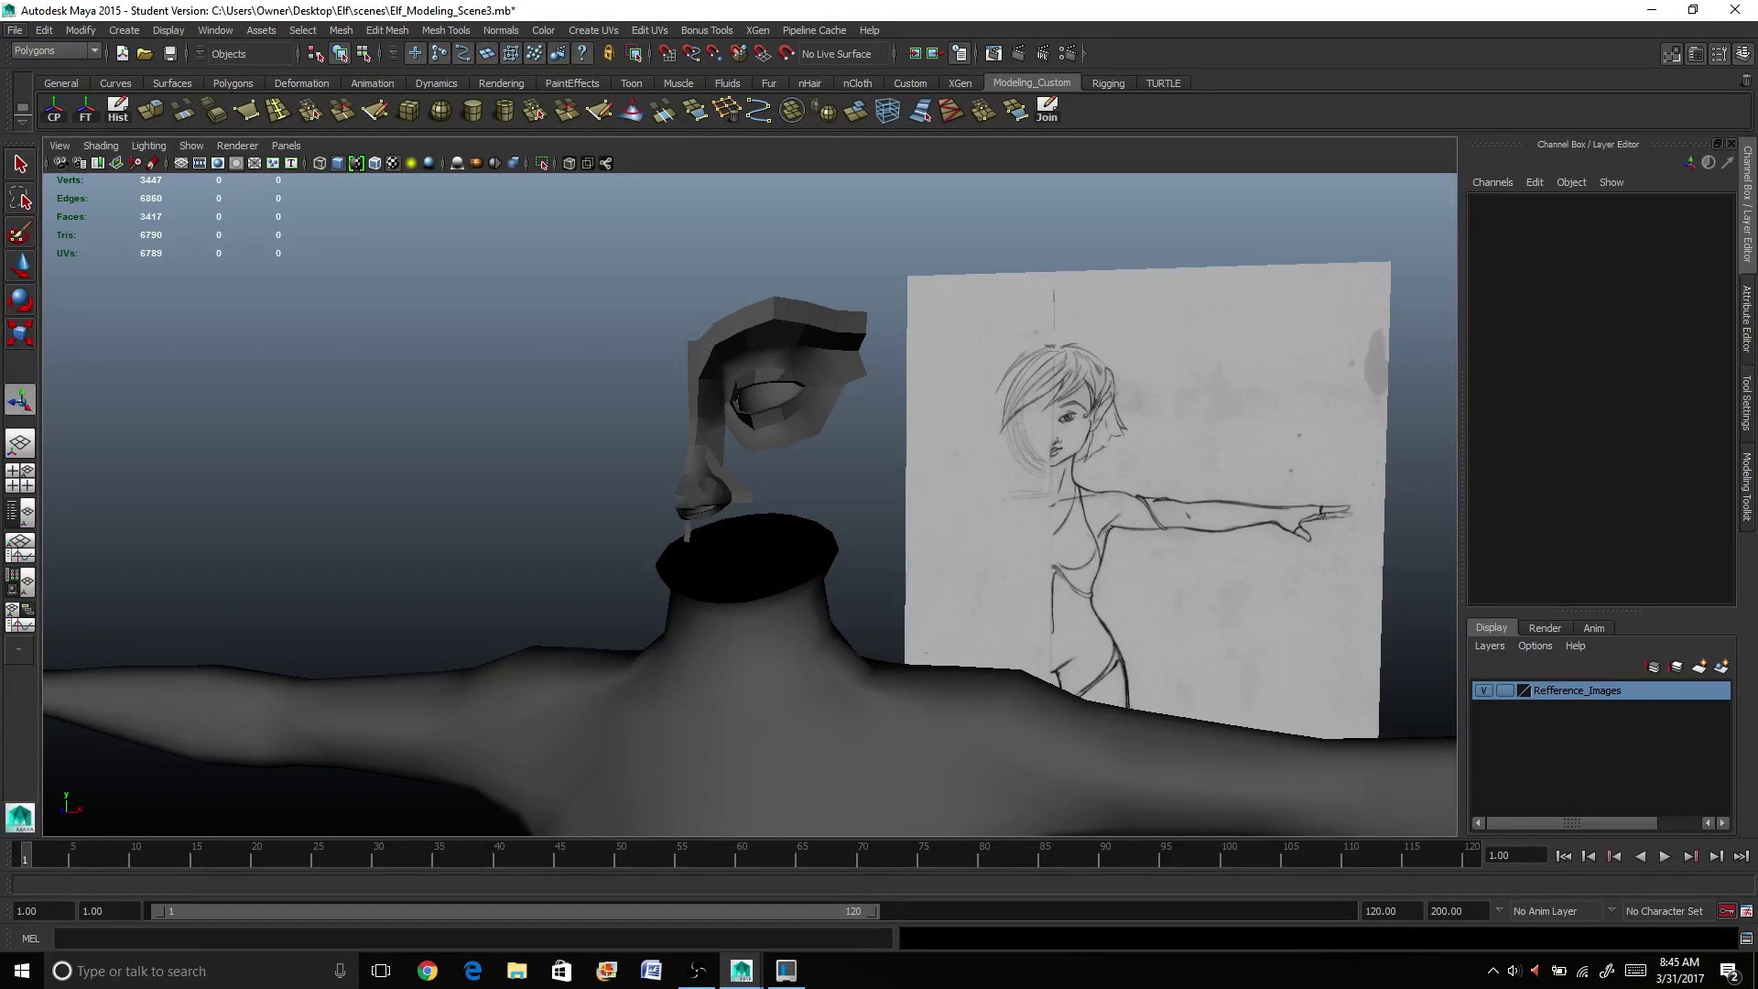
pyautogui.keyDown('alt'); pyautogui.moveTo(463, 294); pyautogui.dragTo(569, 433); pyautogui.keyUp('alt')
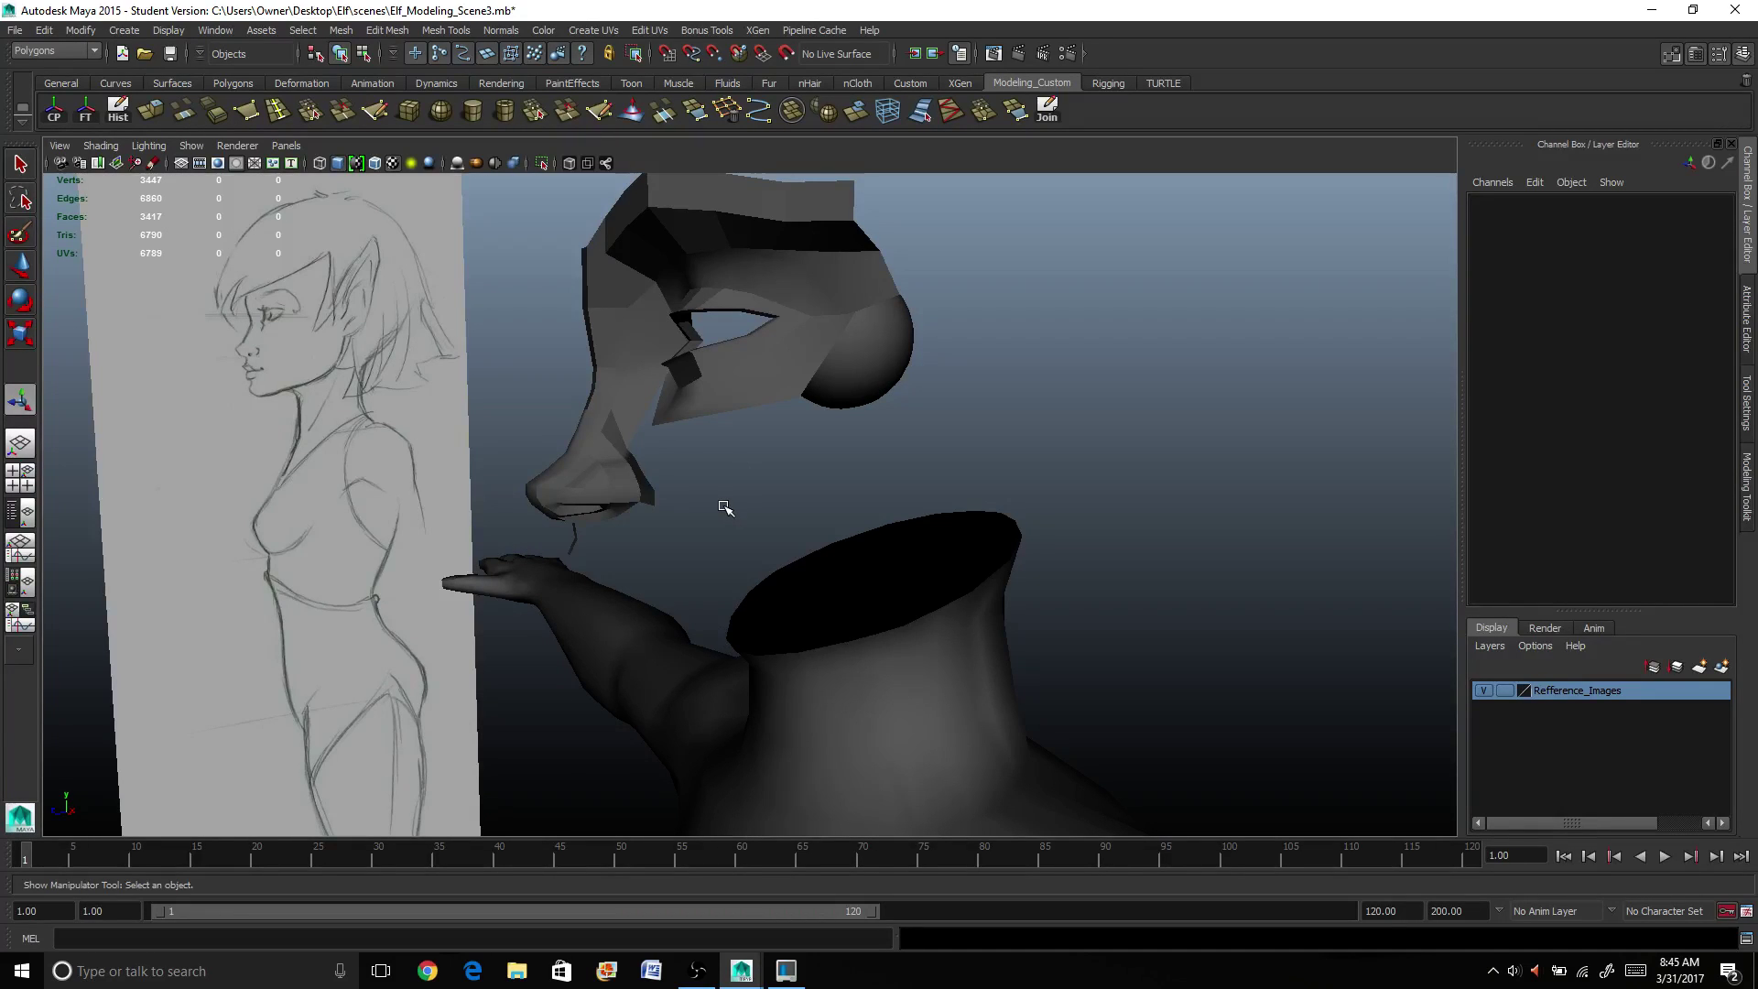
pyautogui.scroll(-3, 676, 497)
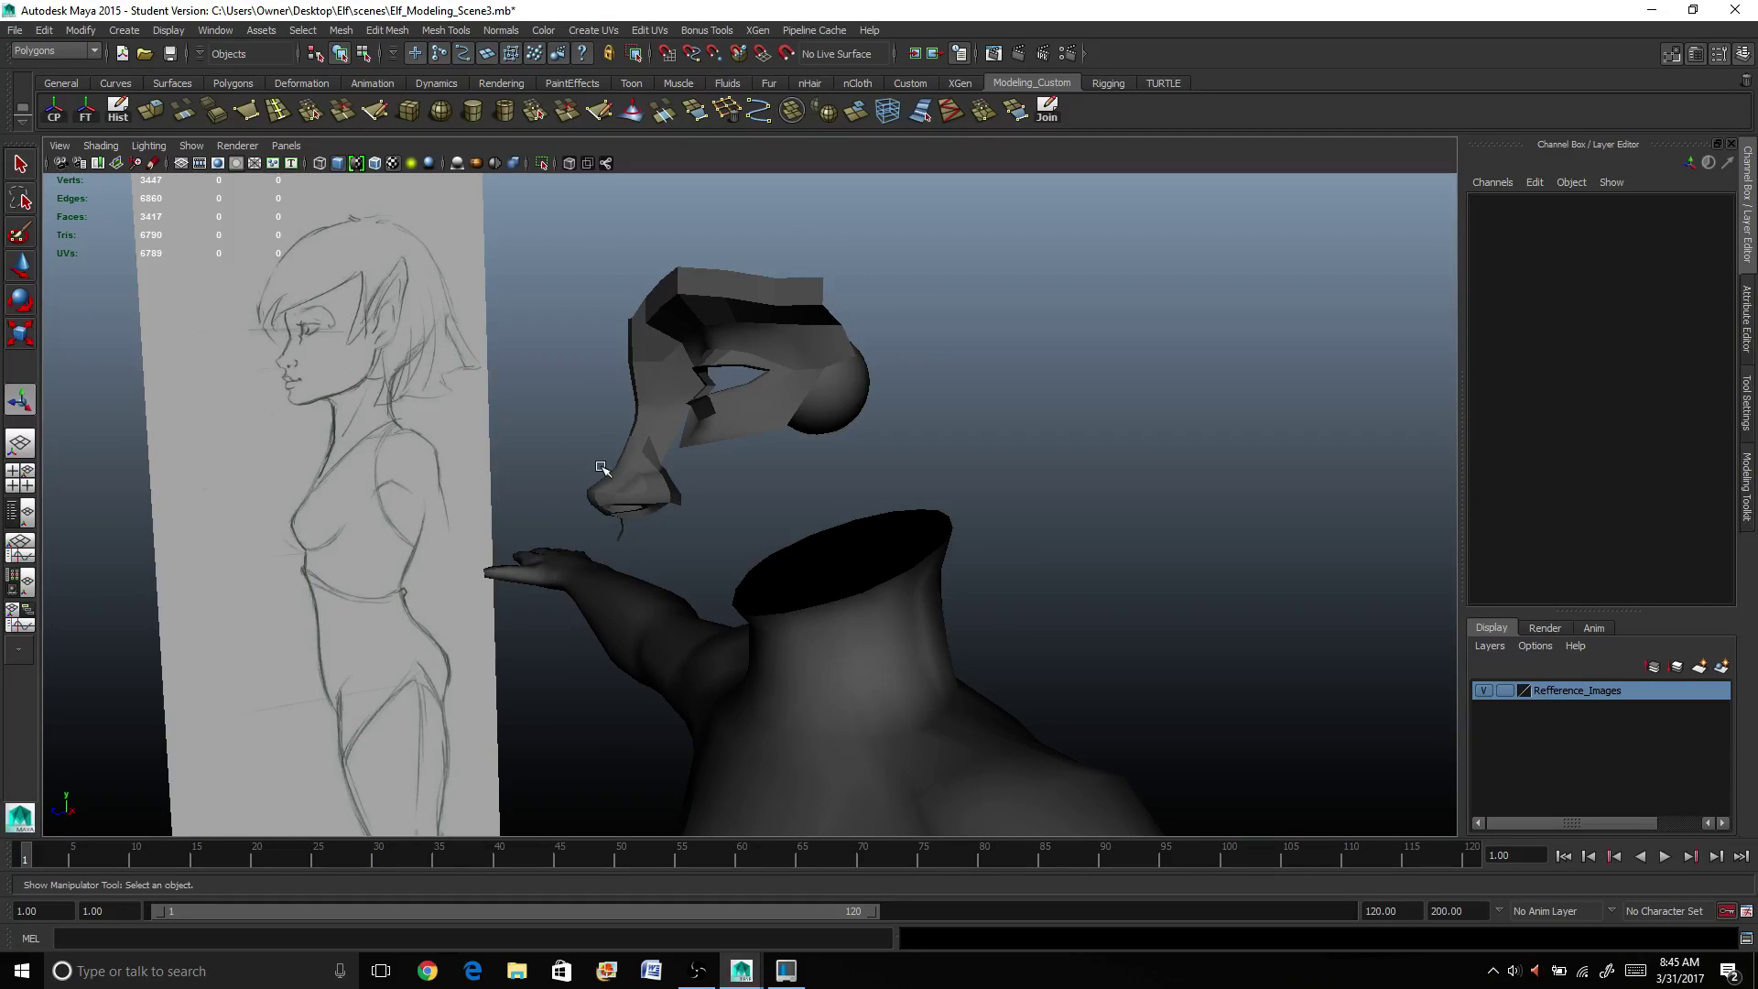
pyautogui.keyDown('alt'); pyautogui.moveTo(602, 468); pyautogui.dragTo(569, 424); pyautogui.keyUp('alt')
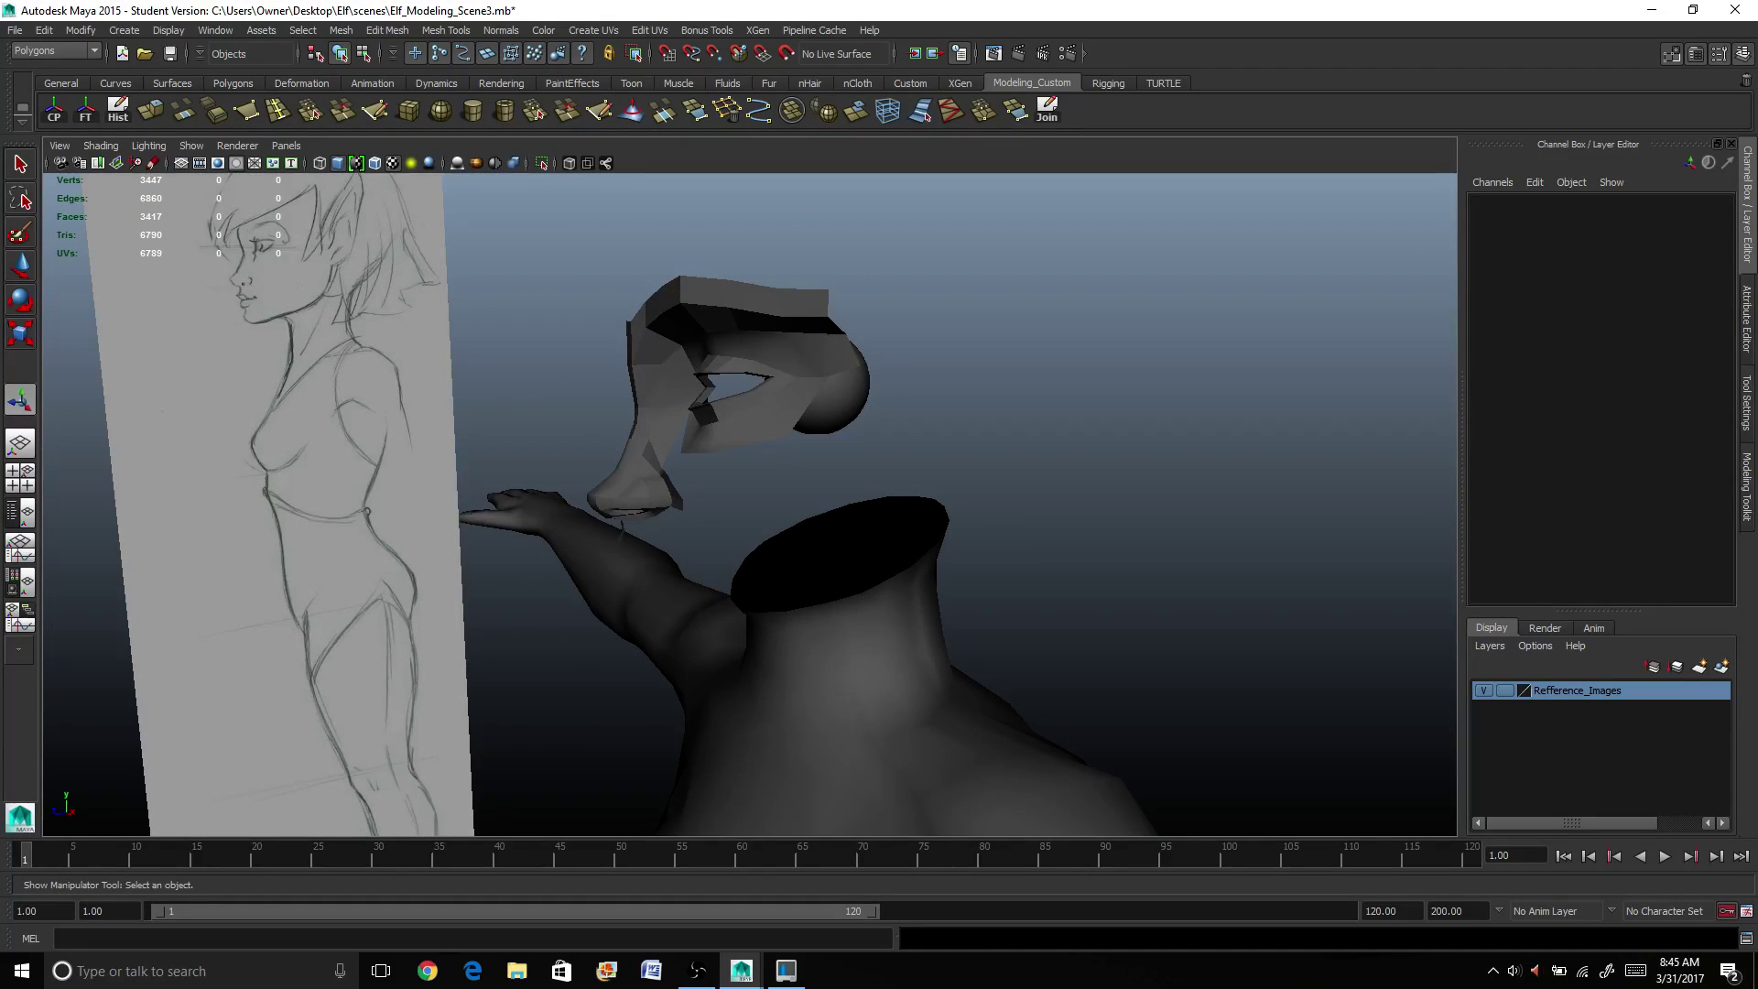
pyautogui.click(15, 29)
pyautogui.click(15, 30)
pyautogui.click(628, 355)
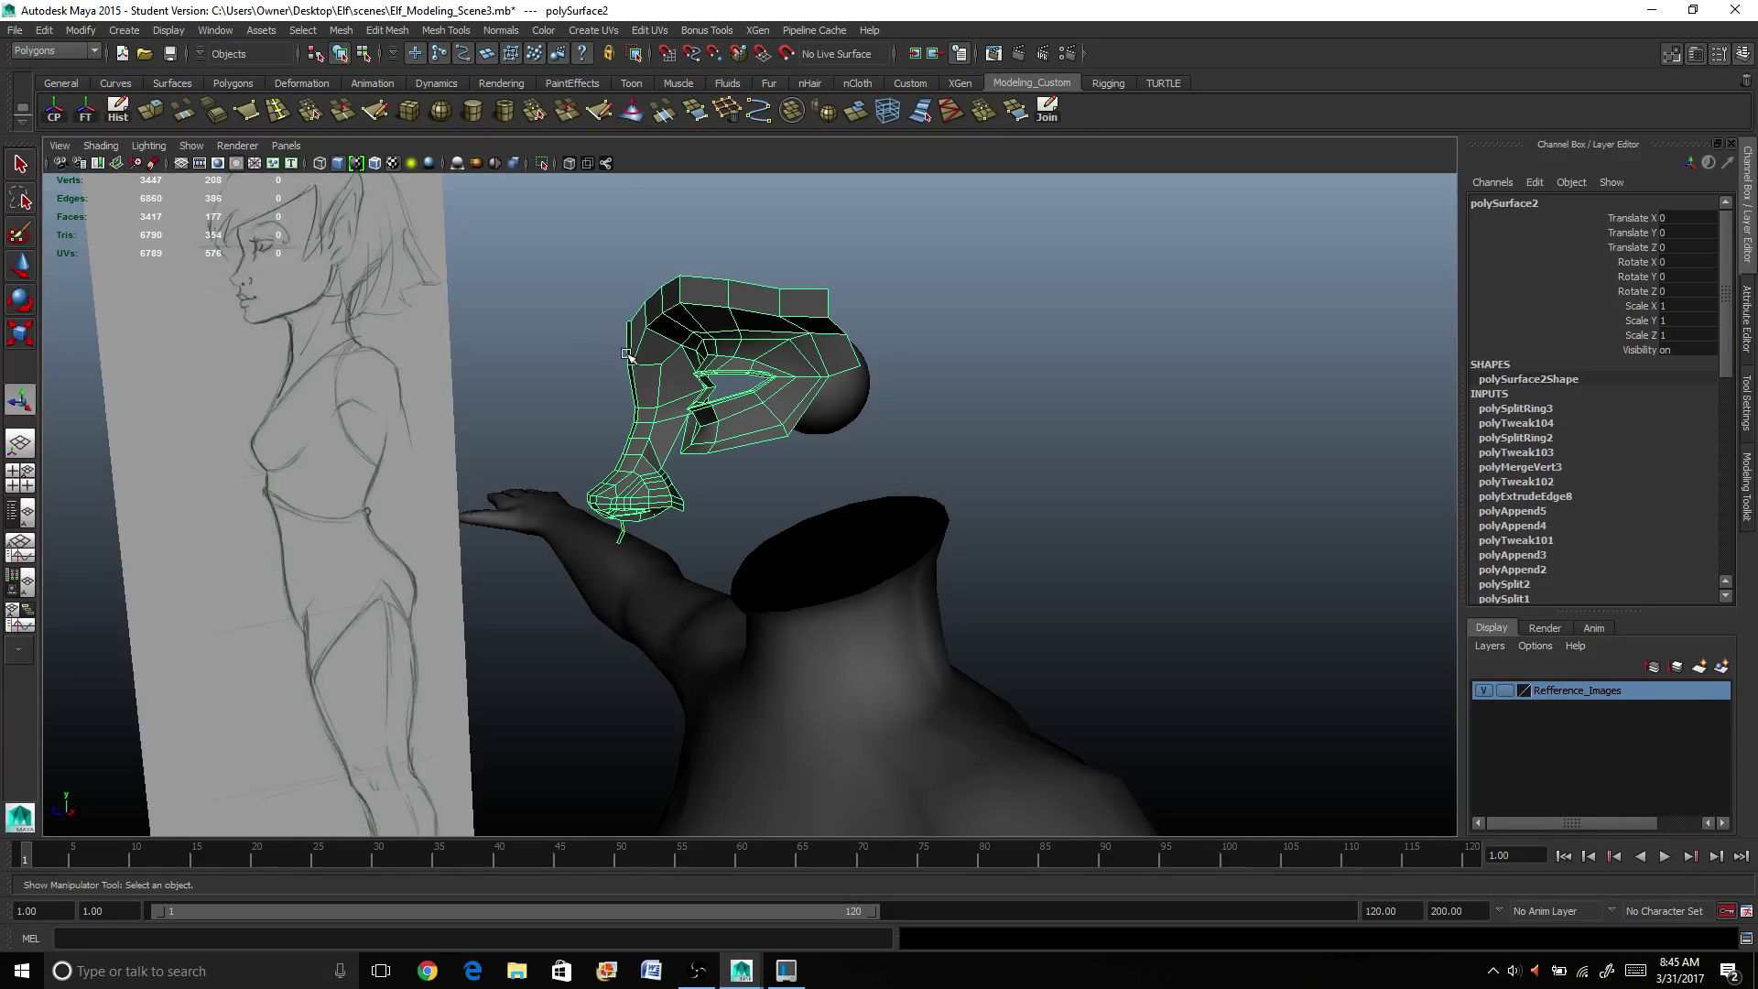
pyautogui.click(118, 109)
# Step: Save the scene under its existing file name, Elf_Modeling_Scene3.mb, and reselect the half-face mesh
pyautogui.click(17, 29)
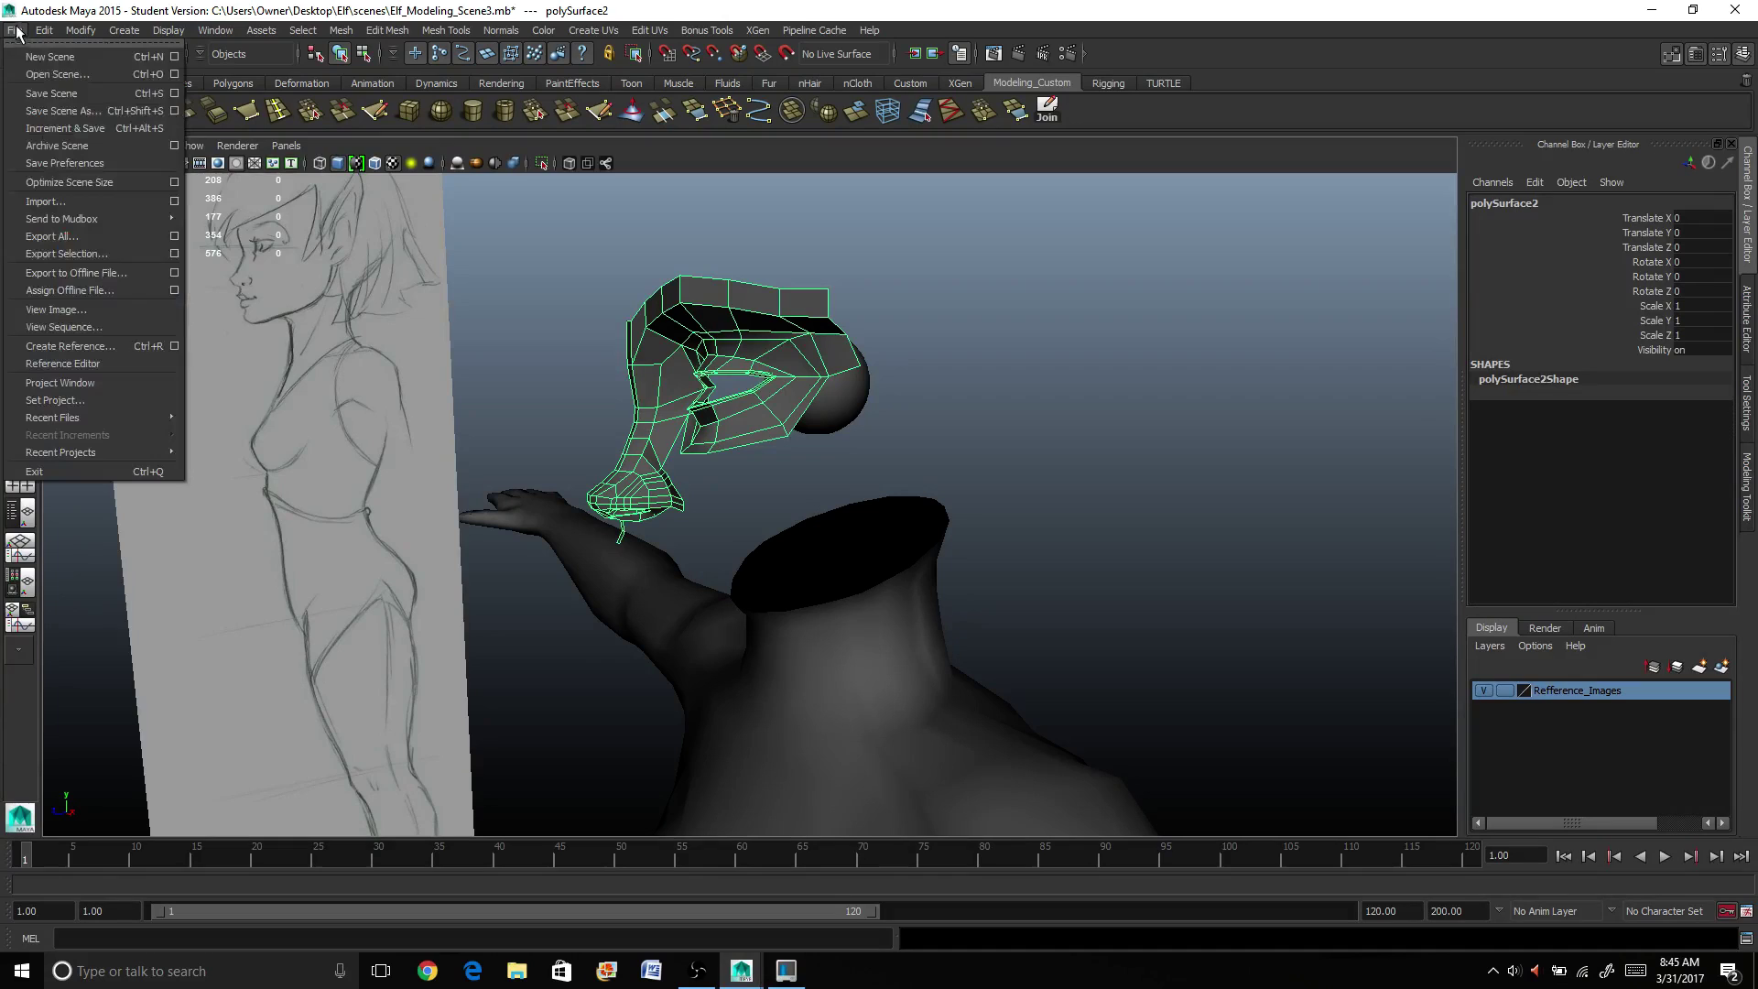
pyautogui.click(46, 78)
pyautogui.click(839, 496)
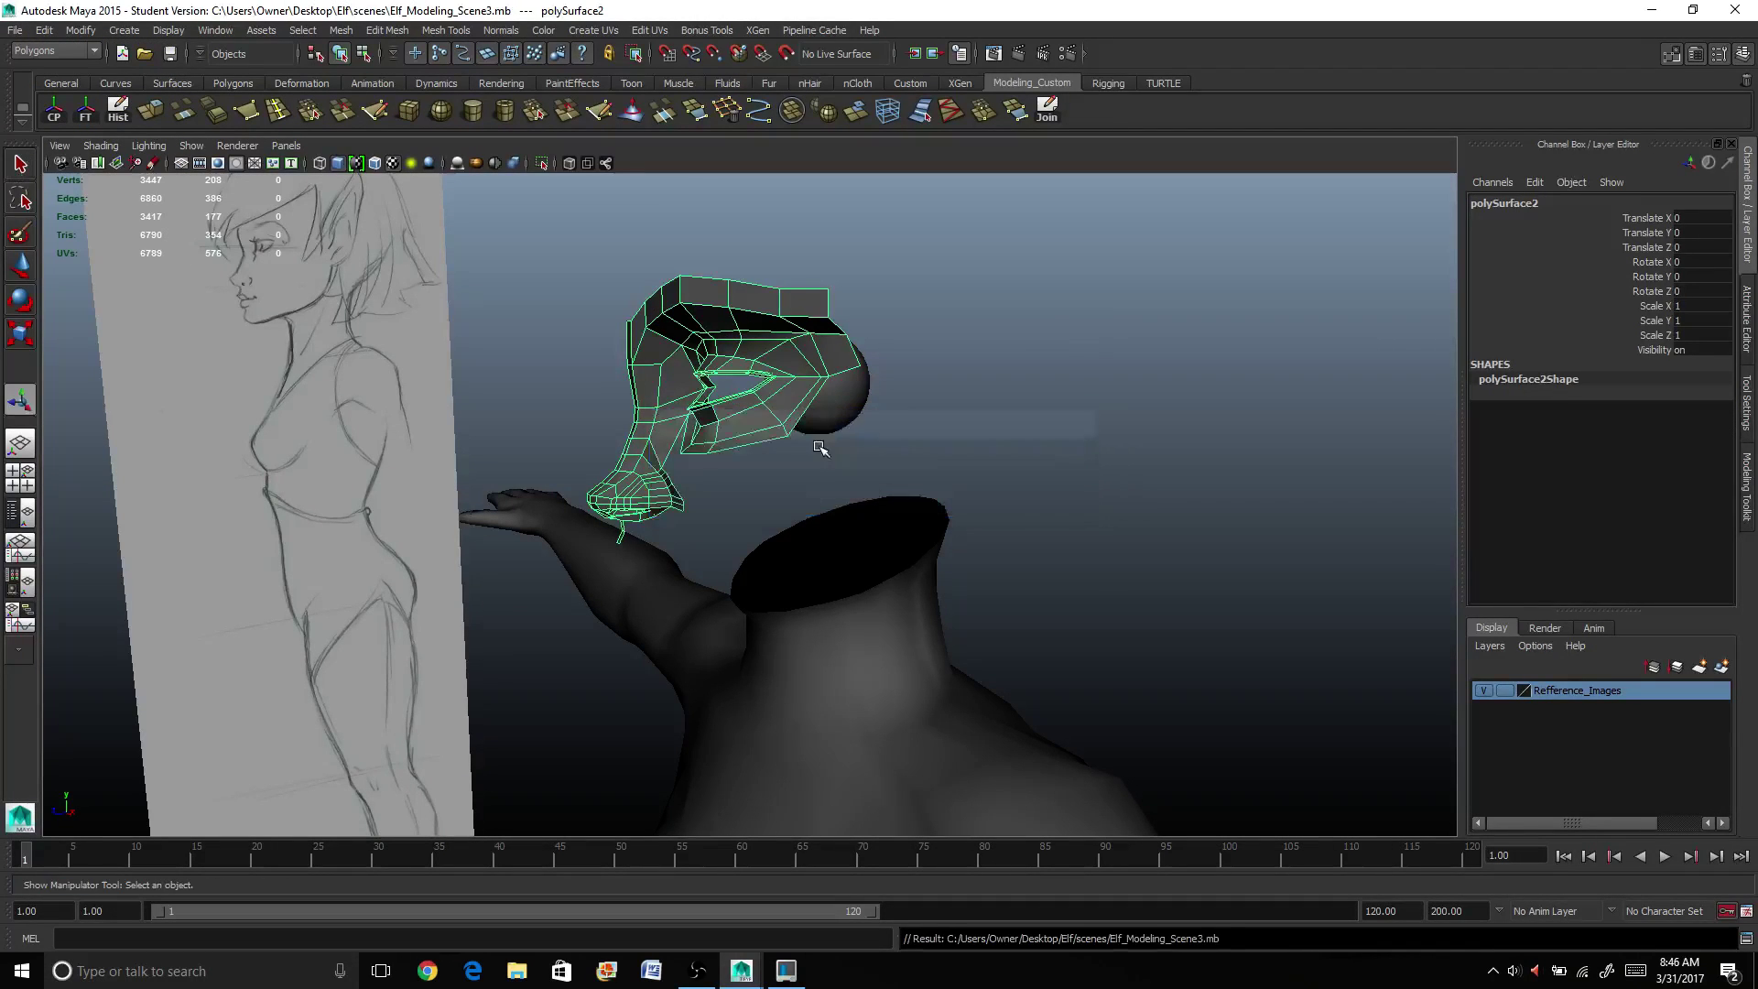
pyautogui.click(815, 461)
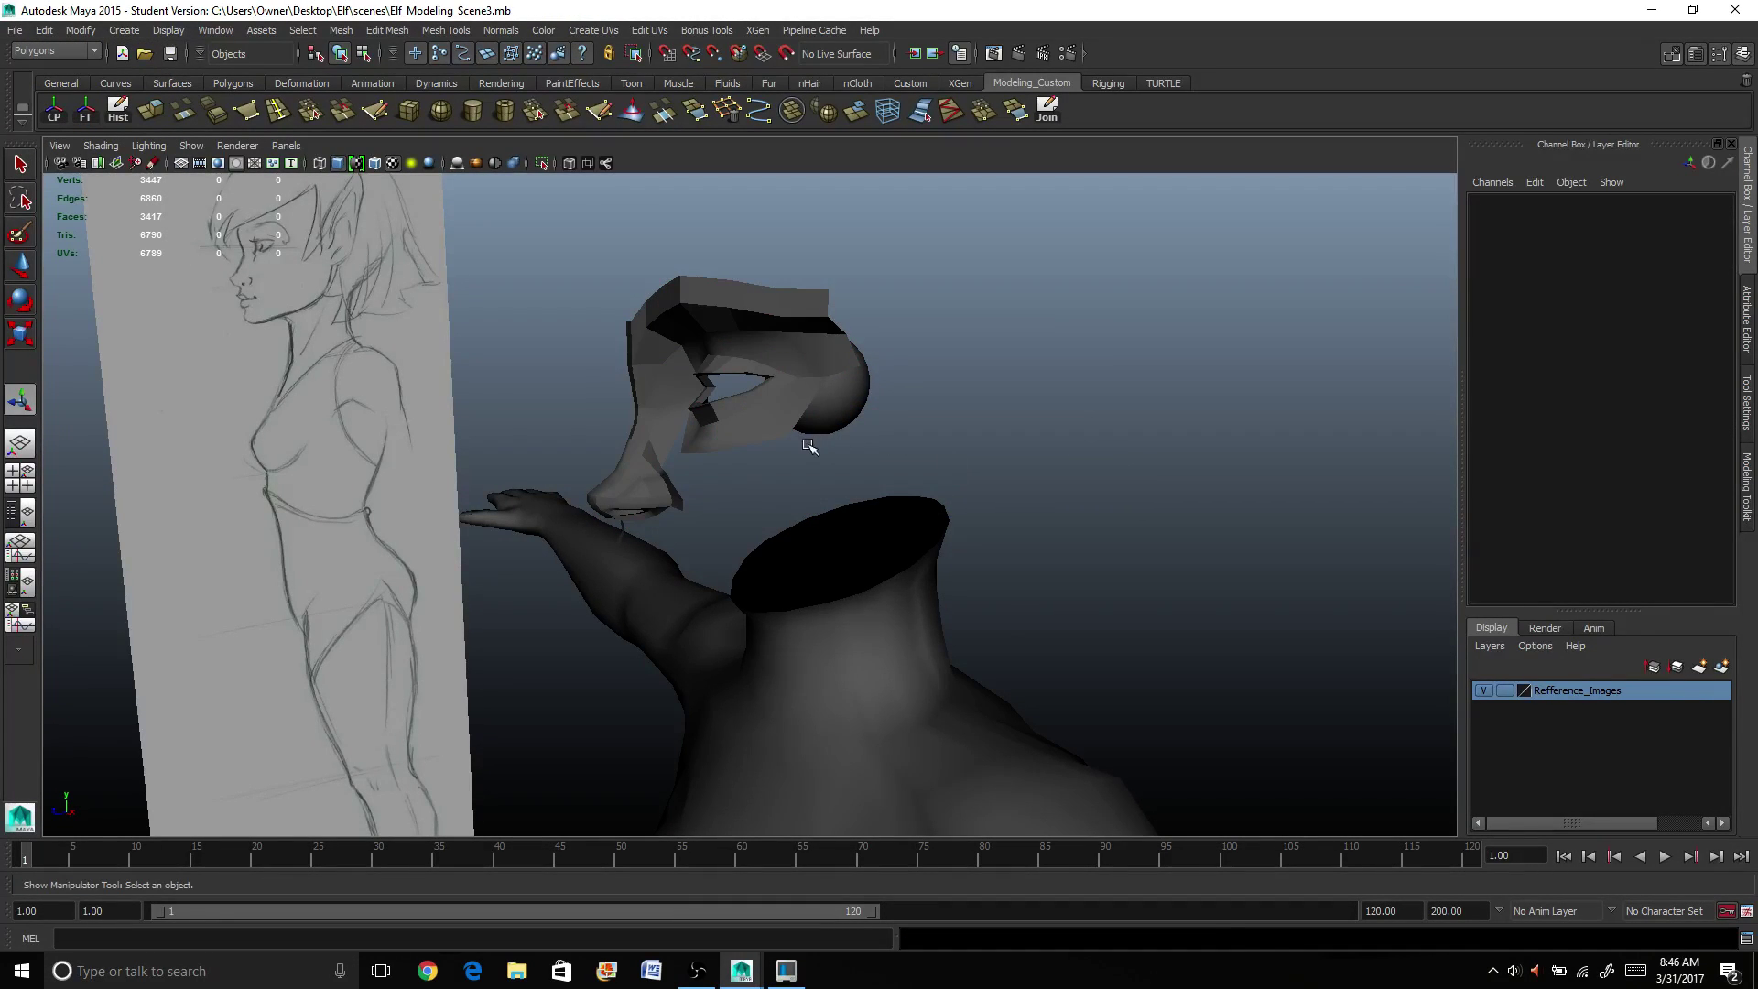
pyautogui.click(744, 450)
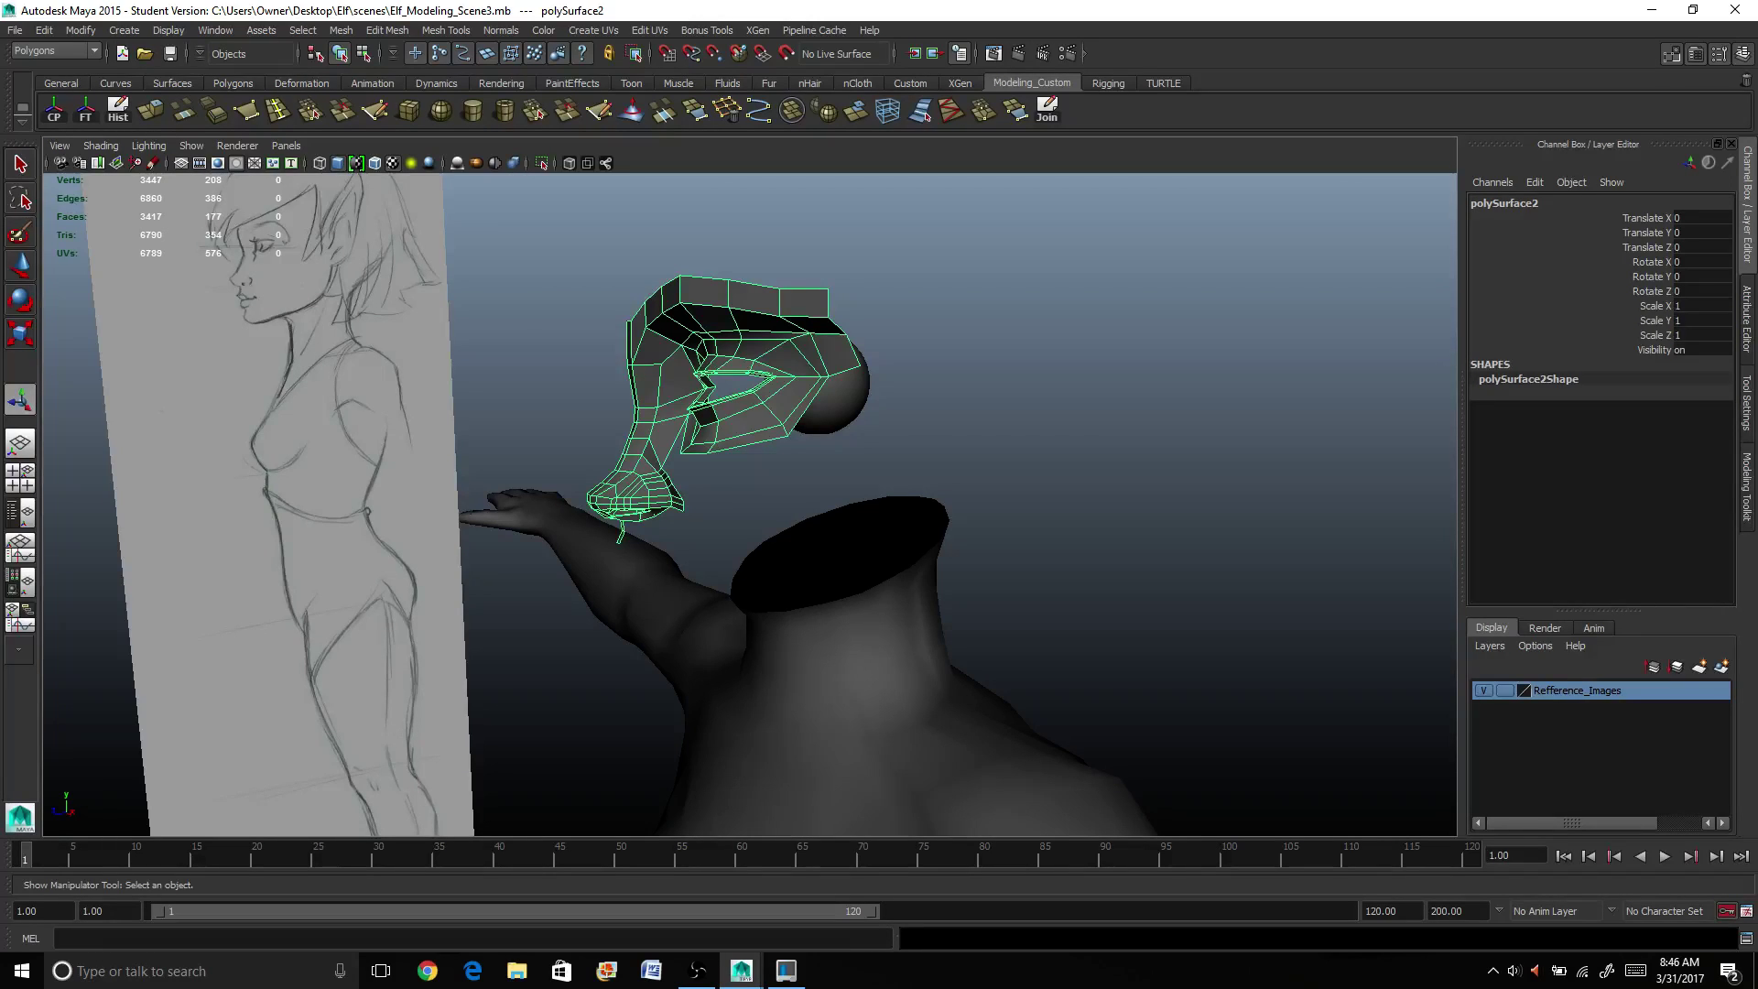